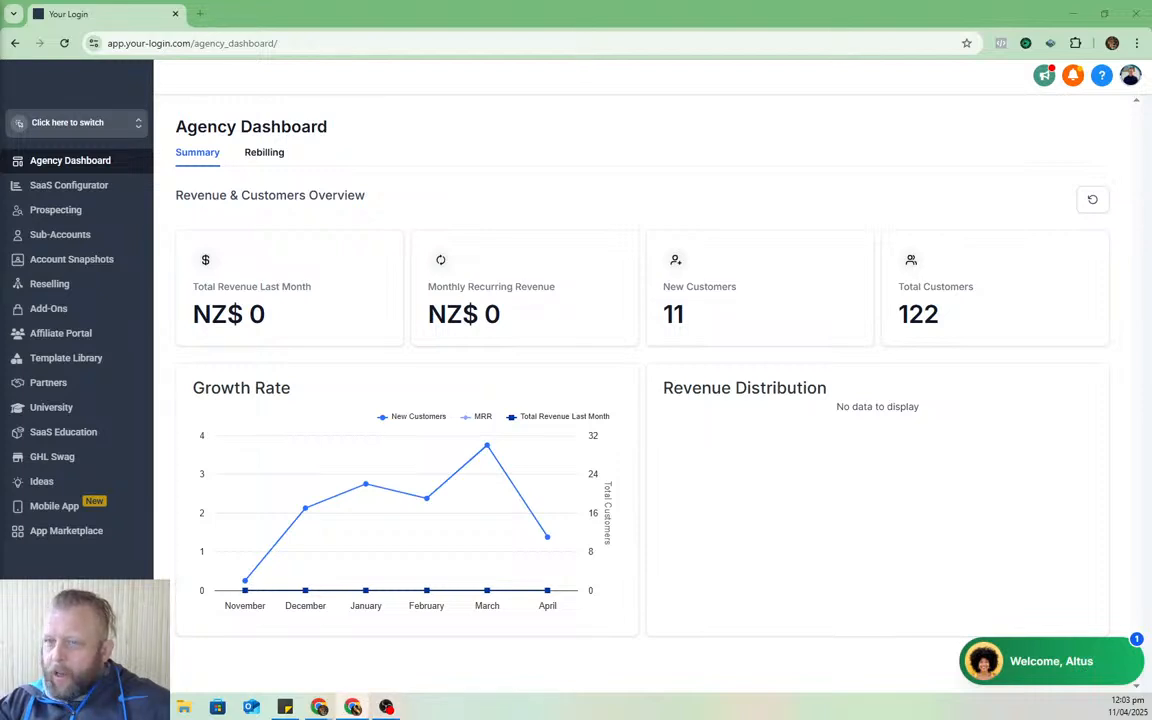
- Drag the blank Canva whiteboard window over the HighLevel dashboard and maximize it
{"action": "left_click_drag", "start_coordinate": [690, 2], "coordinate": [595, 66]}
{"action": "left_click", "coordinate": [830, 66]}
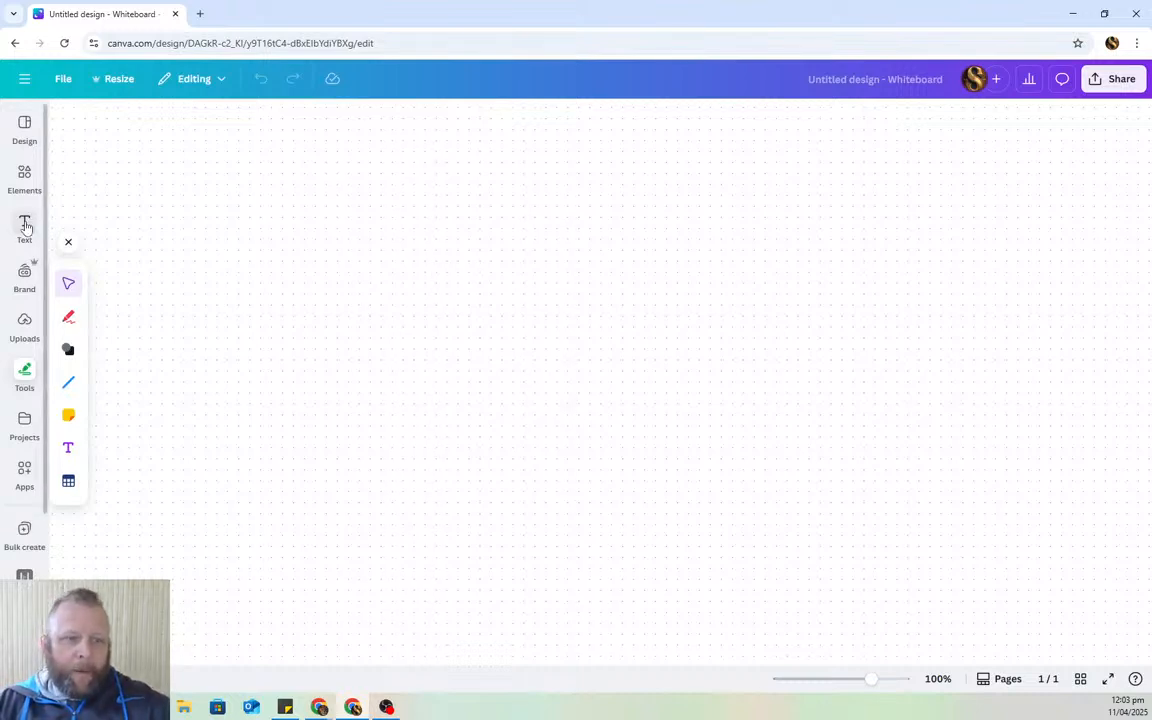
- Search Canva elements for 'new client' and place the handshake-with-people icon on the whiteboard
{"action": "left_click", "coordinate": [24, 180]}
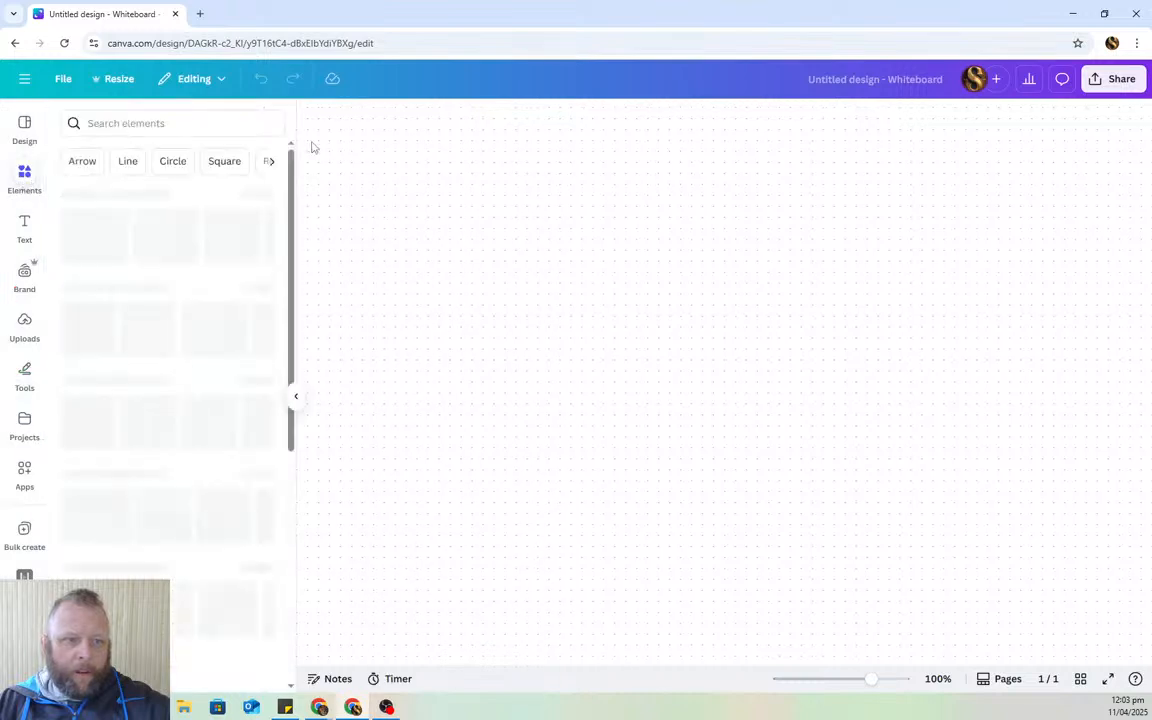
{"action": "left_click", "coordinate": [202, 123]}
{"action": "type", "text": "new "}
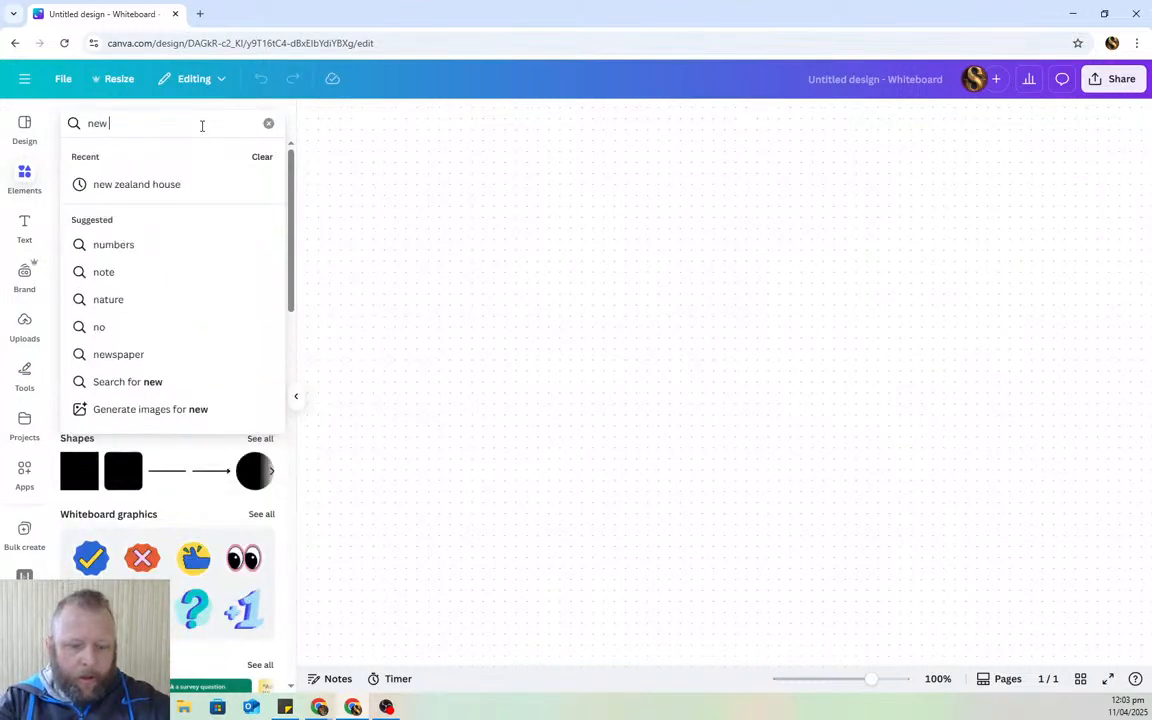
{"action": "type", "text": "client"}
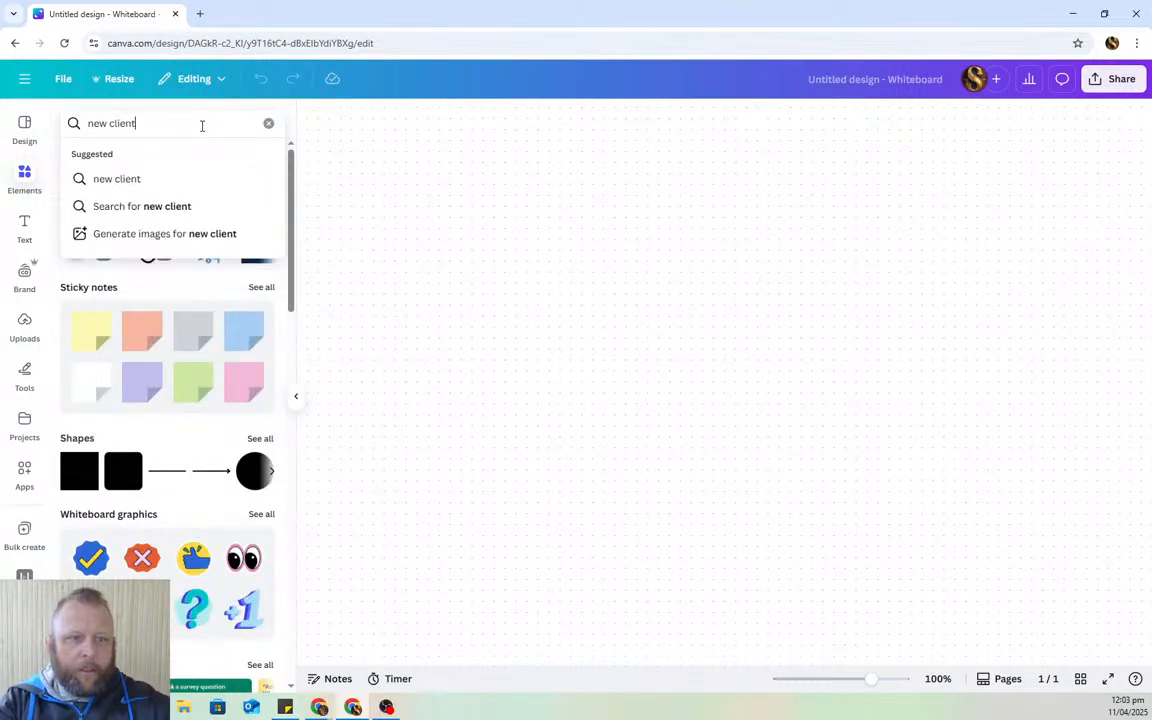
{"action": "key", "text": "Return"}
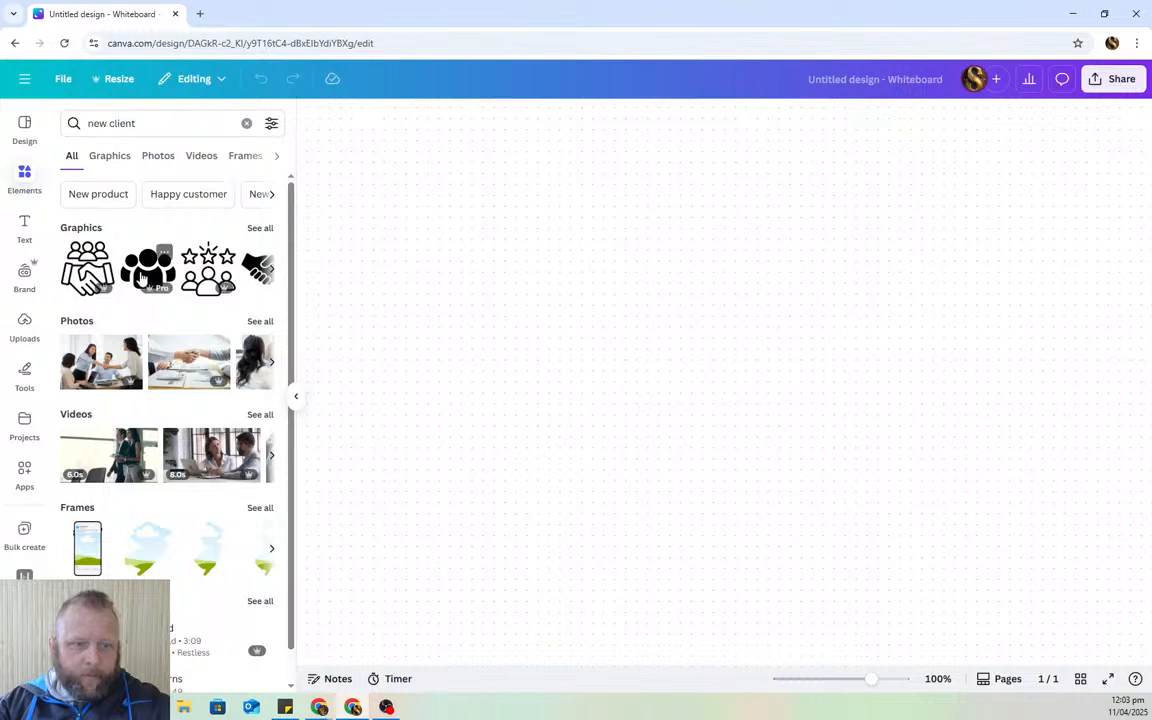
{"action": "left_click", "coordinate": [106, 258]}
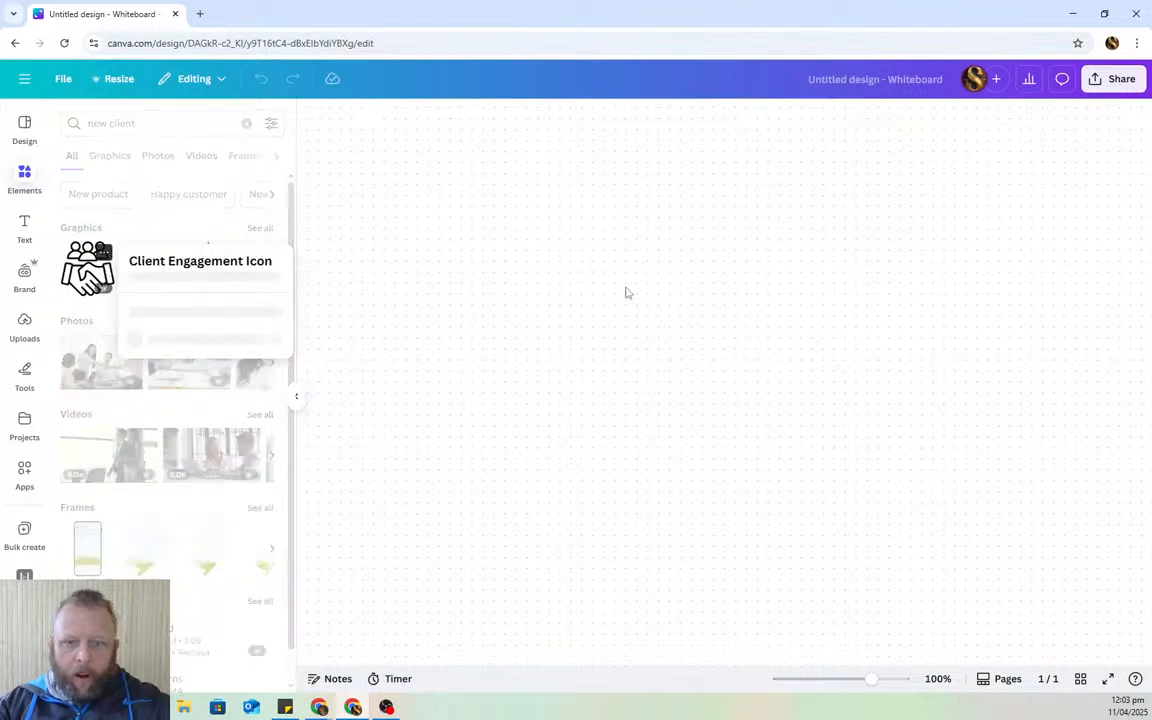
{"action": "left_click", "coordinate": [94, 270]}
{"action": "left_click_drag", "start_coordinate": [94, 270], "coordinate": [587, 307]}
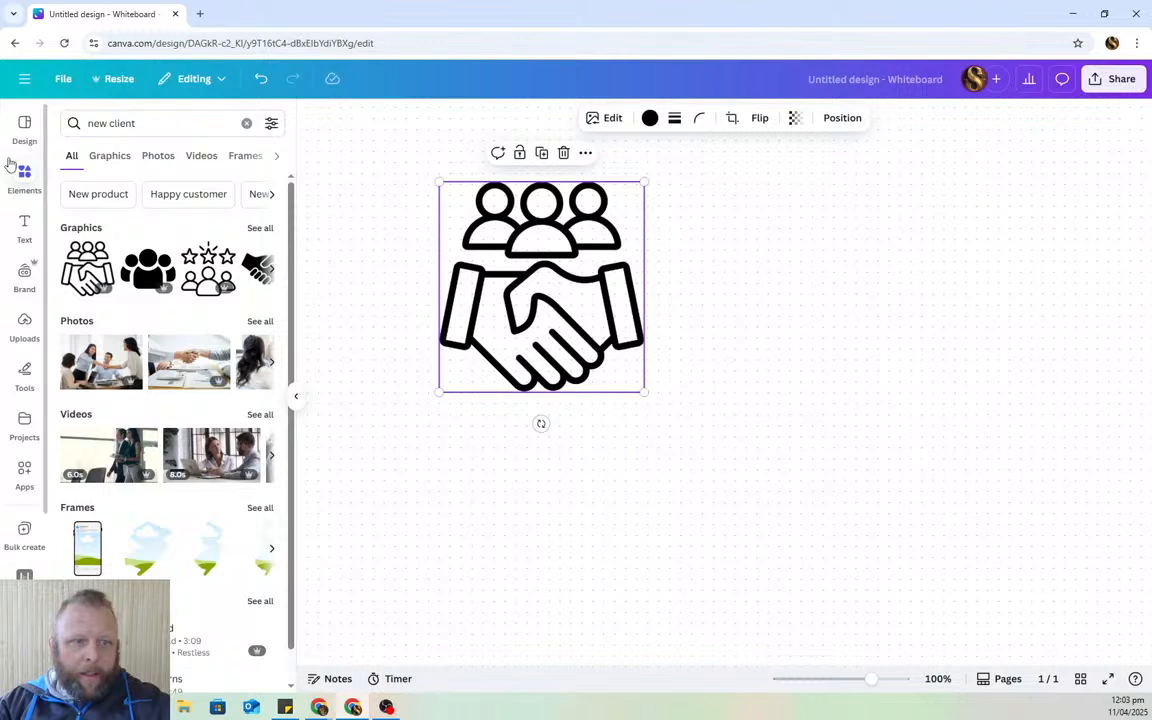
{"action": "left_click", "coordinate": [24, 227]}
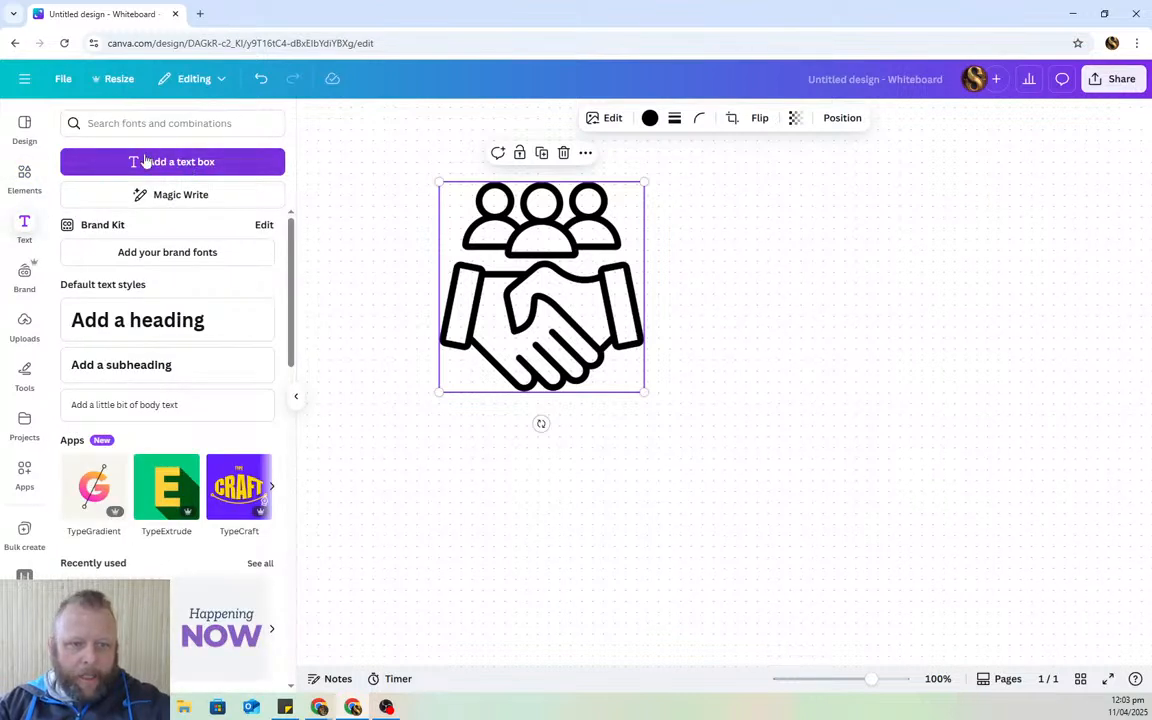
- Add a heading text box below the handshake icon and delete the extra paragraph box
{"action": "left_click", "coordinate": [145, 161]}
{"action": "left_click", "coordinate": [726, 478]}
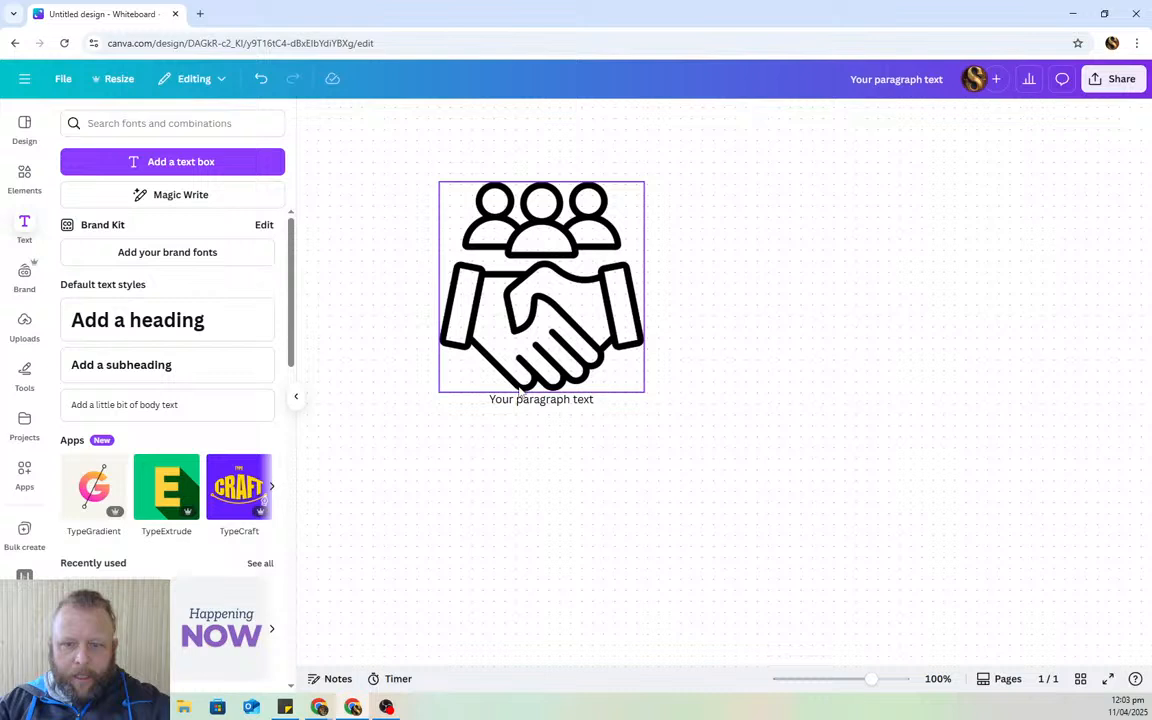
{"action": "left_click", "coordinate": [577, 403]}
{"action": "left_click_drag", "start_coordinate": [605, 404], "coordinate": [601, 438]}
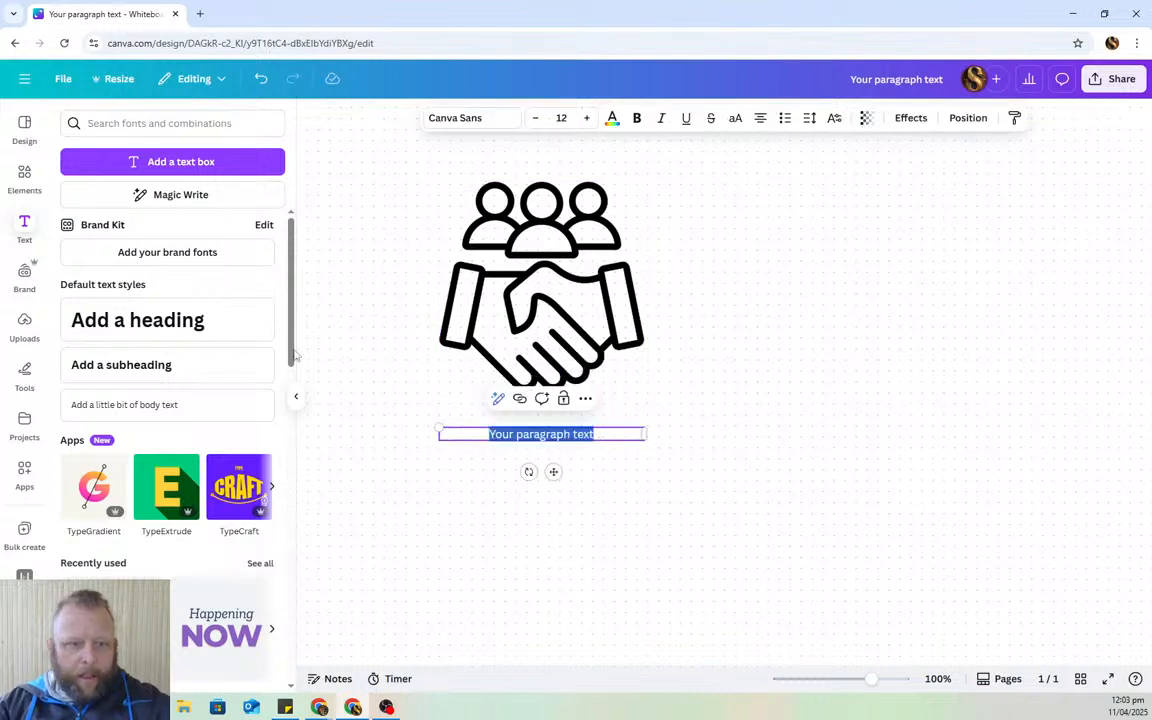
{"action": "left_click", "coordinate": [257, 328]}
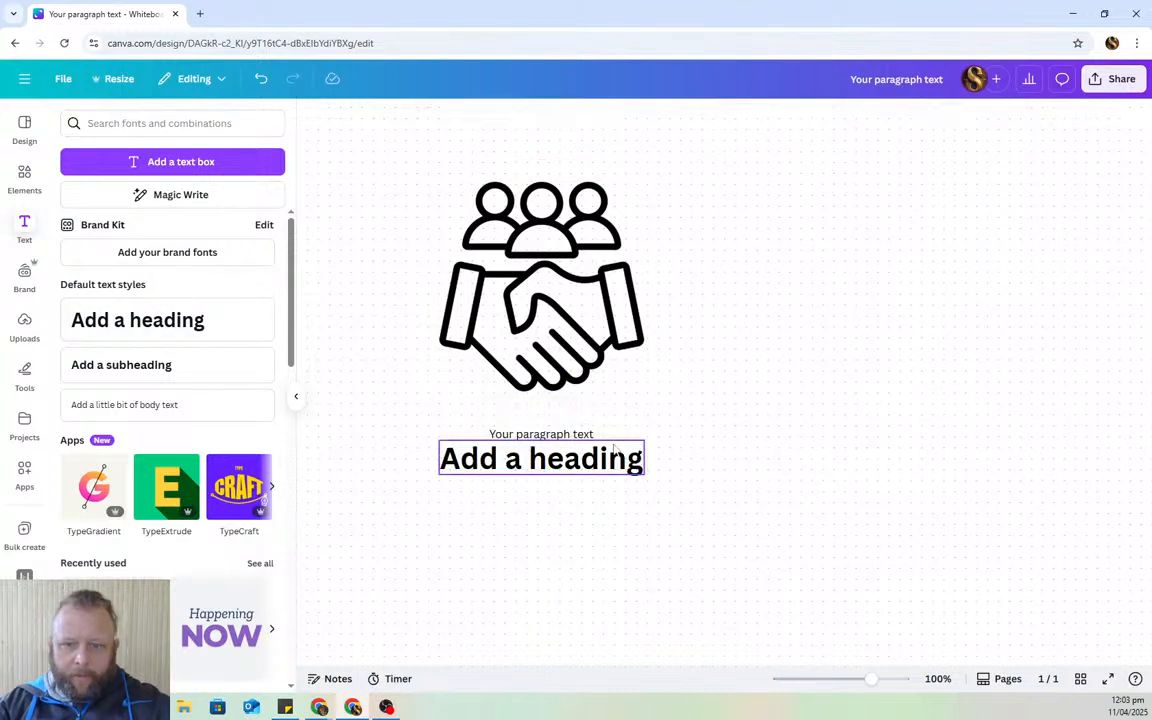
{"action": "left_click", "coordinate": [560, 433]}
{"action": "left_click", "coordinate": [574, 399]}
- Replace the heading text with 'Hair By Melissa'
{"action": "left_click", "coordinate": [587, 459]}
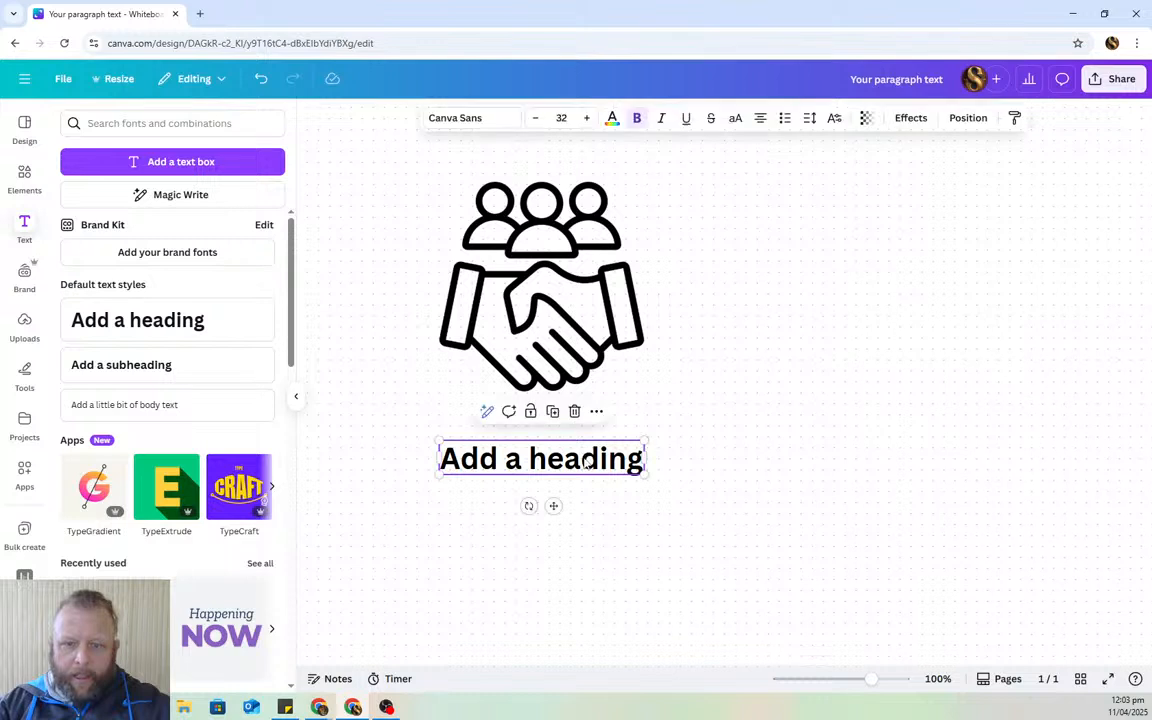
{"action": "left_click", "coordinate": [586, 460]}
{"action": "type", "text": "Me"}
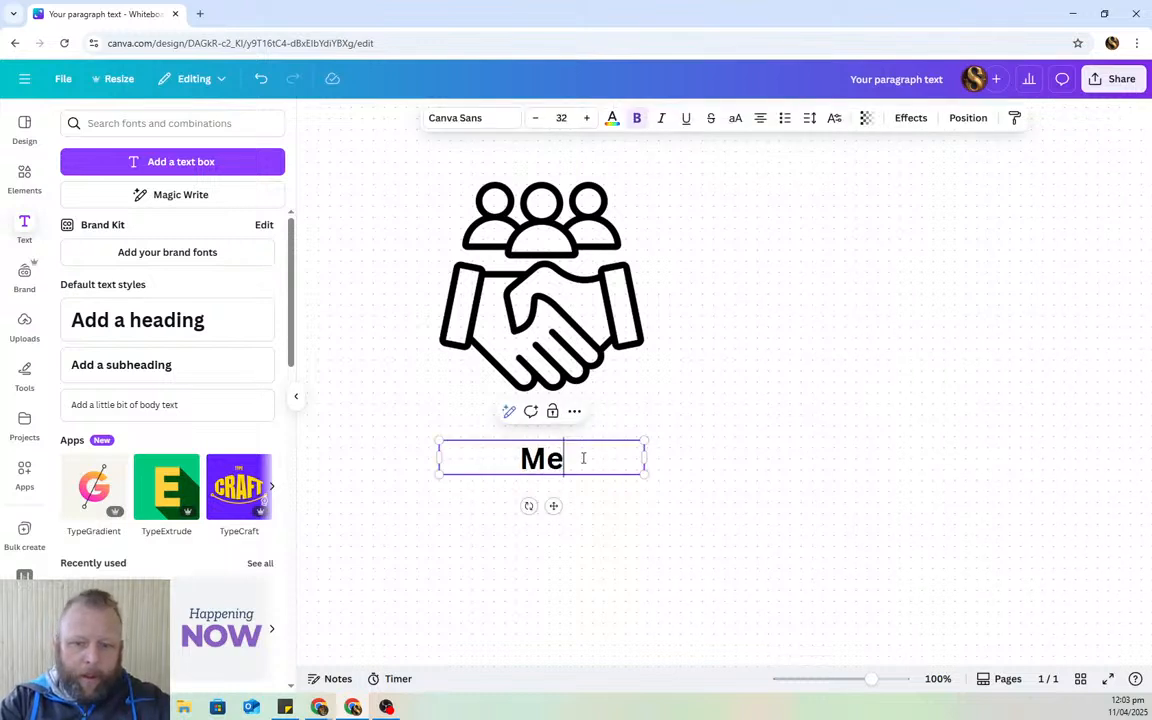
{"action": "key", "text": "BackSpace"}
{"action": "key", "text": "BackSpace"}
{"action": "type", "text": "Hair "}
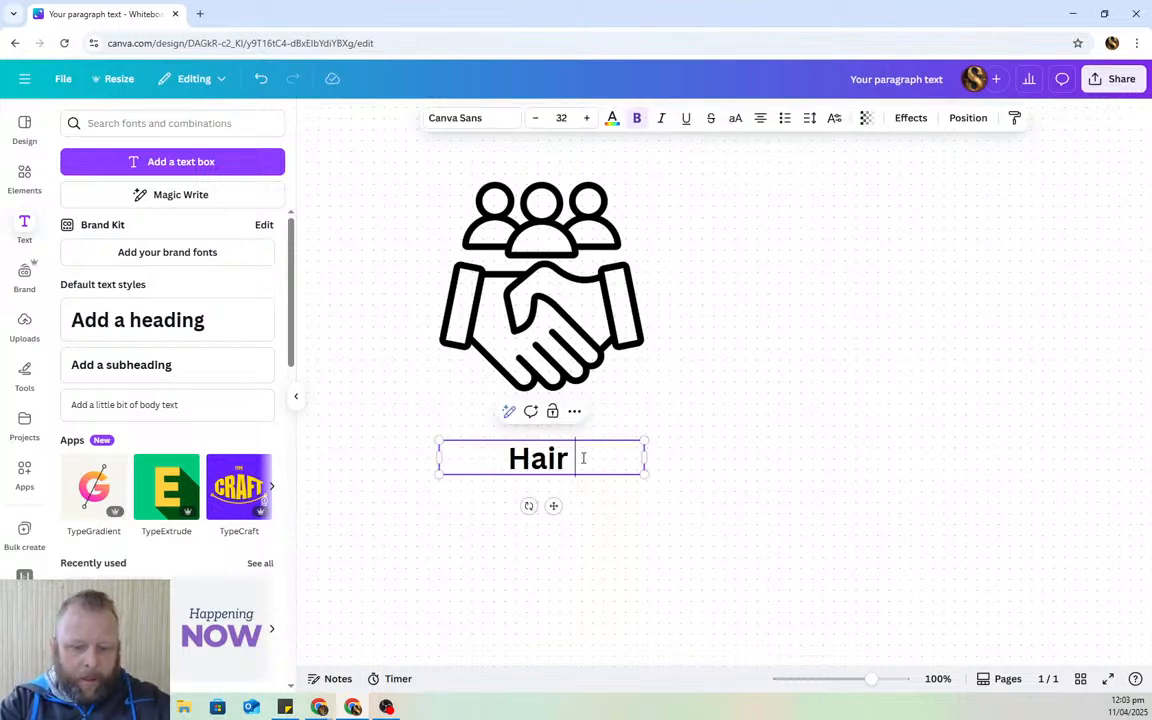
{"action": "type", "text": "By Melissa"}
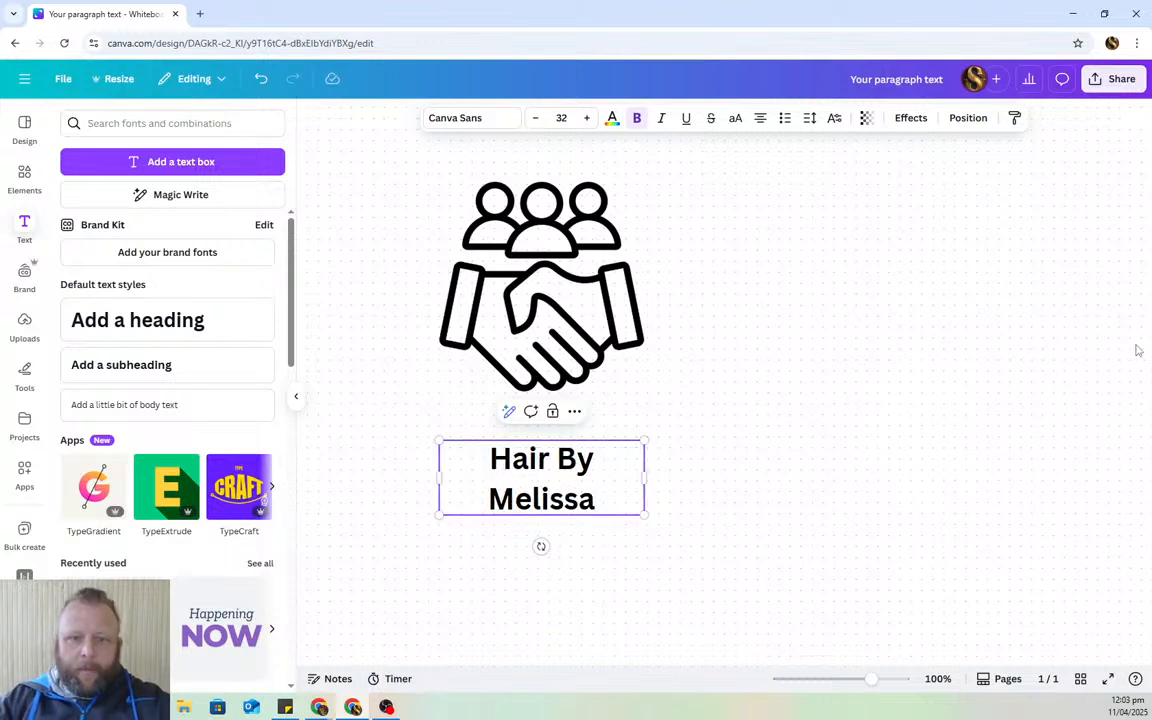
{"action": "left_click", "coordinate": [903, 350]}
{"action": "scroll", "coordinate": [853, 363], "scroll_direction": "down", "scroll_amount": 2}
{"action": "scroll", "coordinate": [720, 375], "scroll_direction": "up", "scroll_amount": 2}
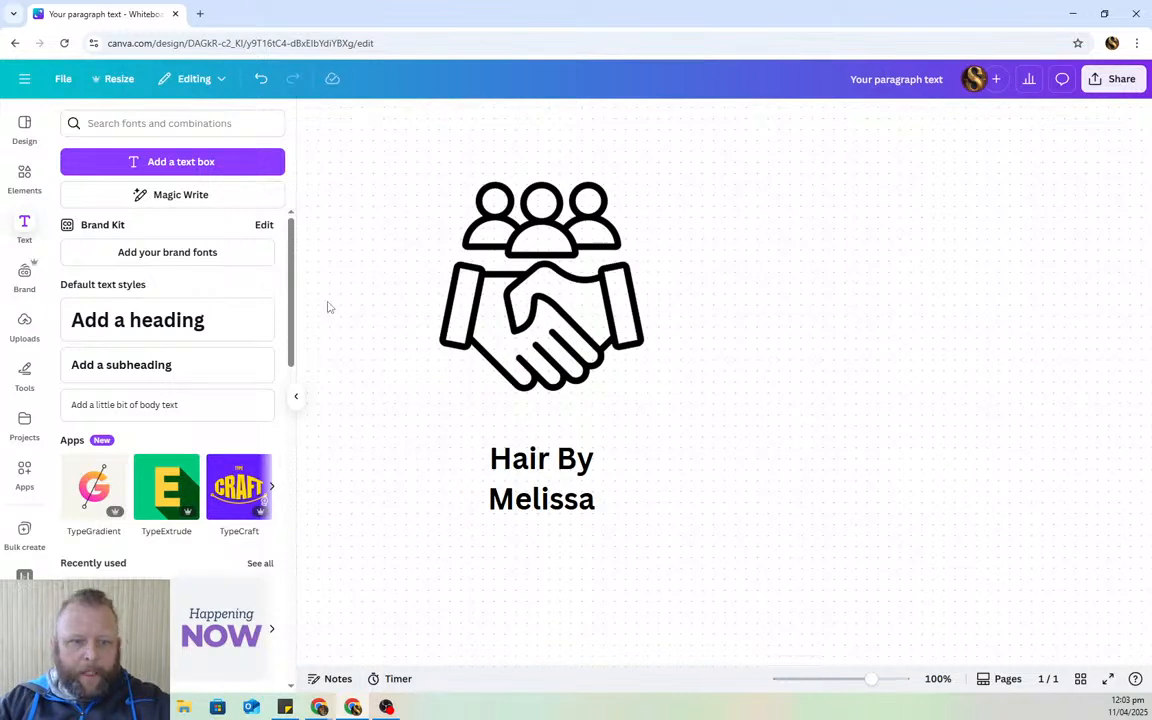
- Search the Canva elements library for 'Domain' graphics
{"action": "left_click", "coordinate": [160, 123]}
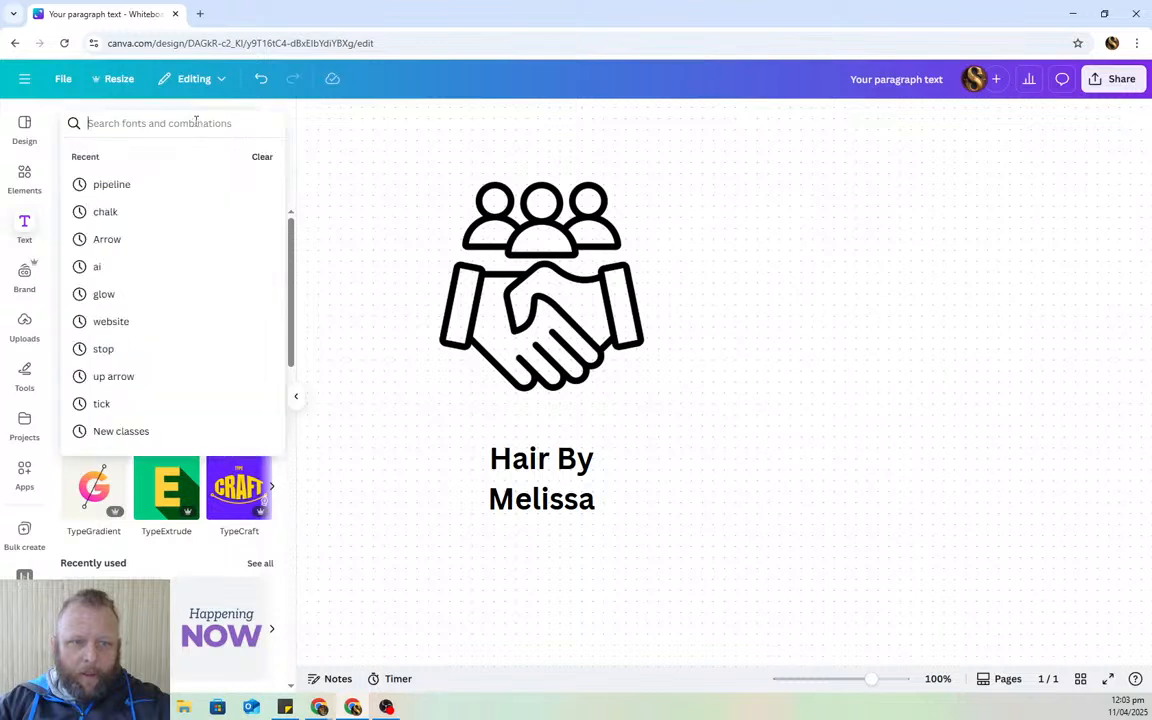
{"action": "left_click", "coordinate": [22, 178]}
{"action": "left_click", "coordinate": [104, 123]}
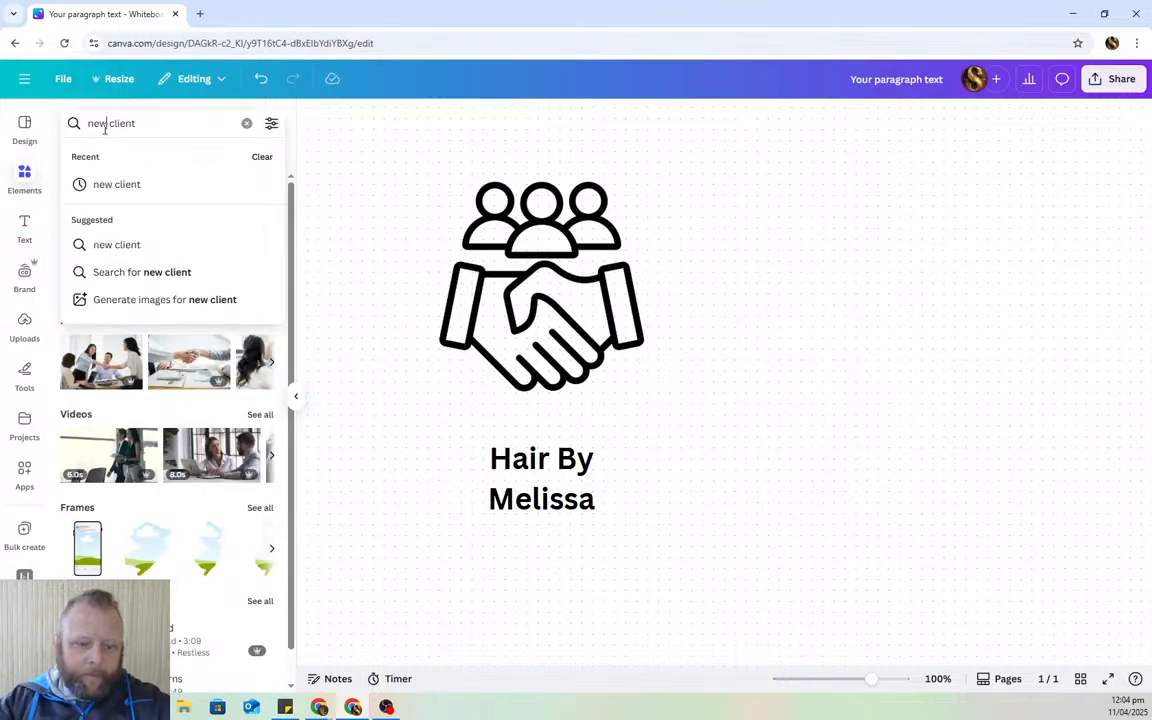
{"action": "key", "text": "BackSpace"}
{"action": "key", "text": "BackSpace"}
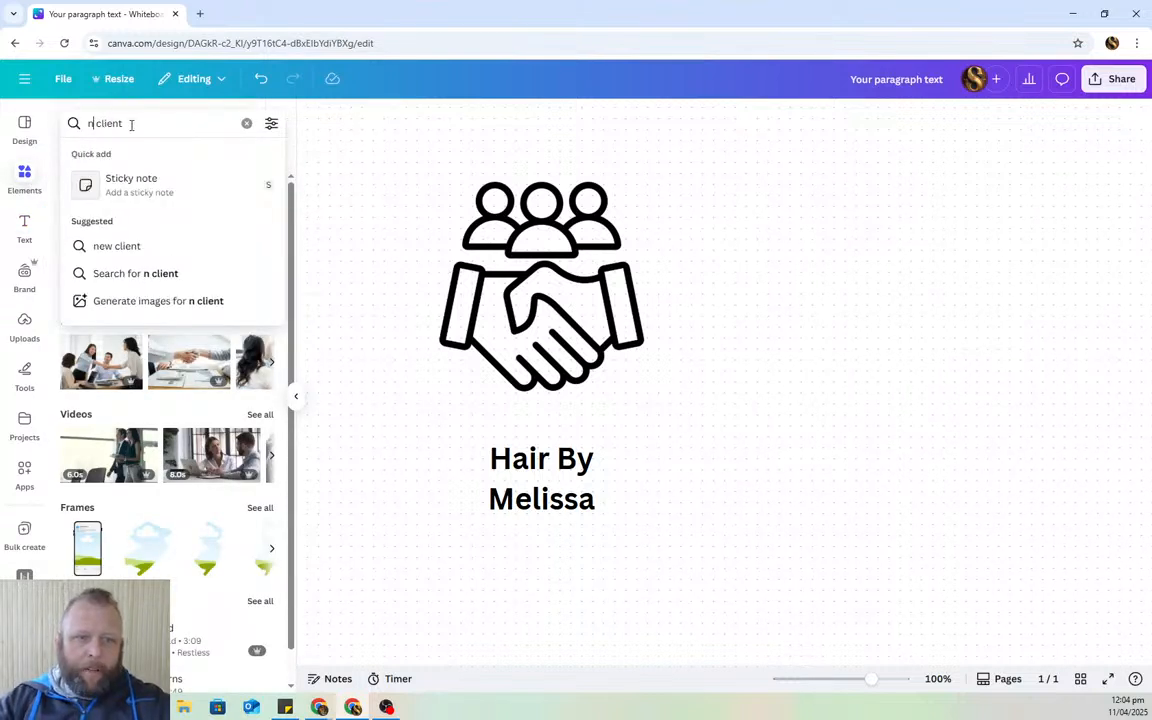
{"action": "triple_click", "coordinate": [133, 125]}
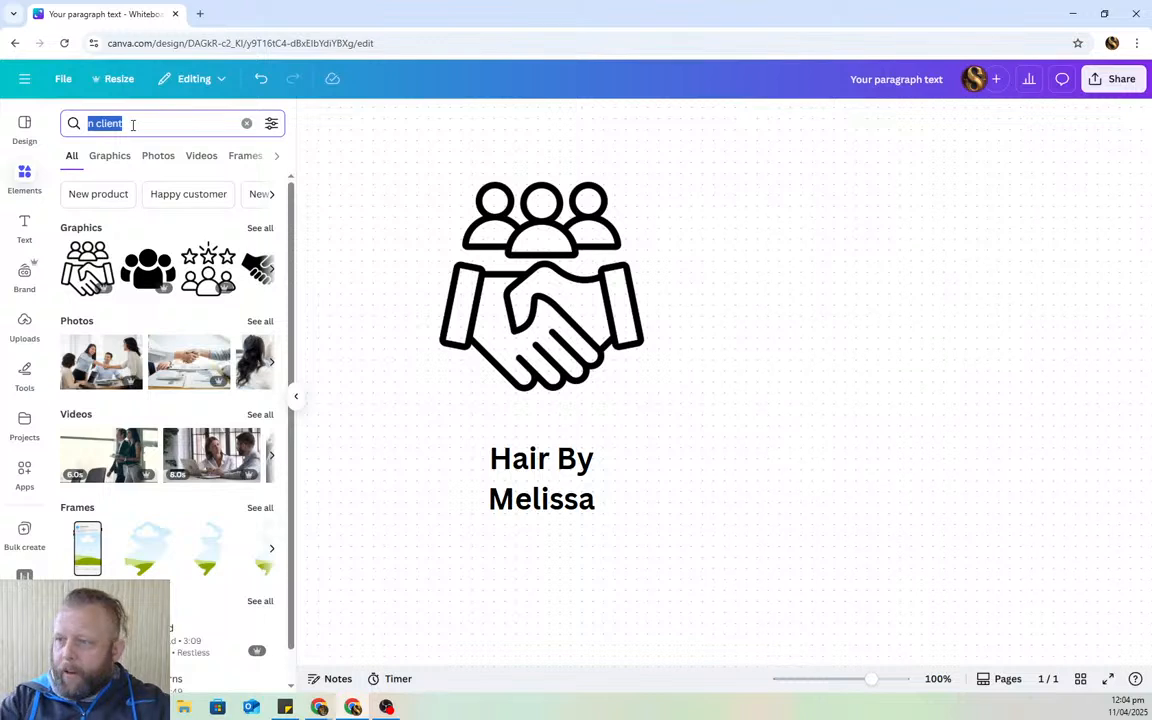
{"action": "type", "text": "Domain"}
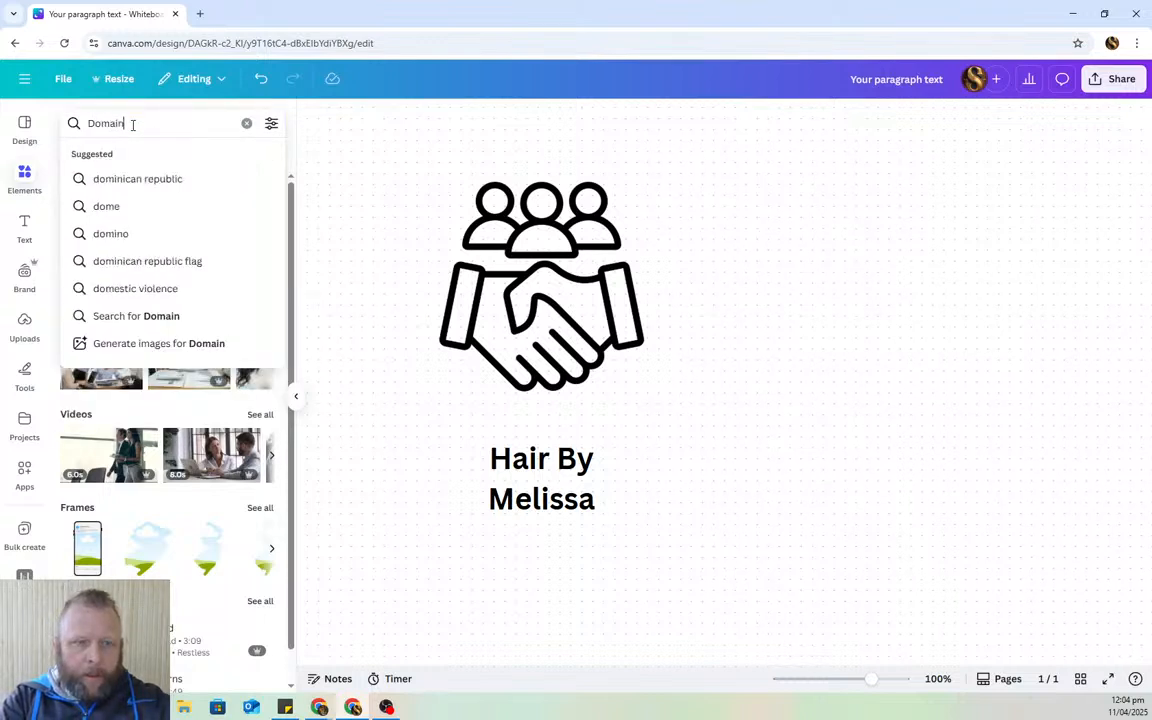
{"action": "key", "text": "Return"}
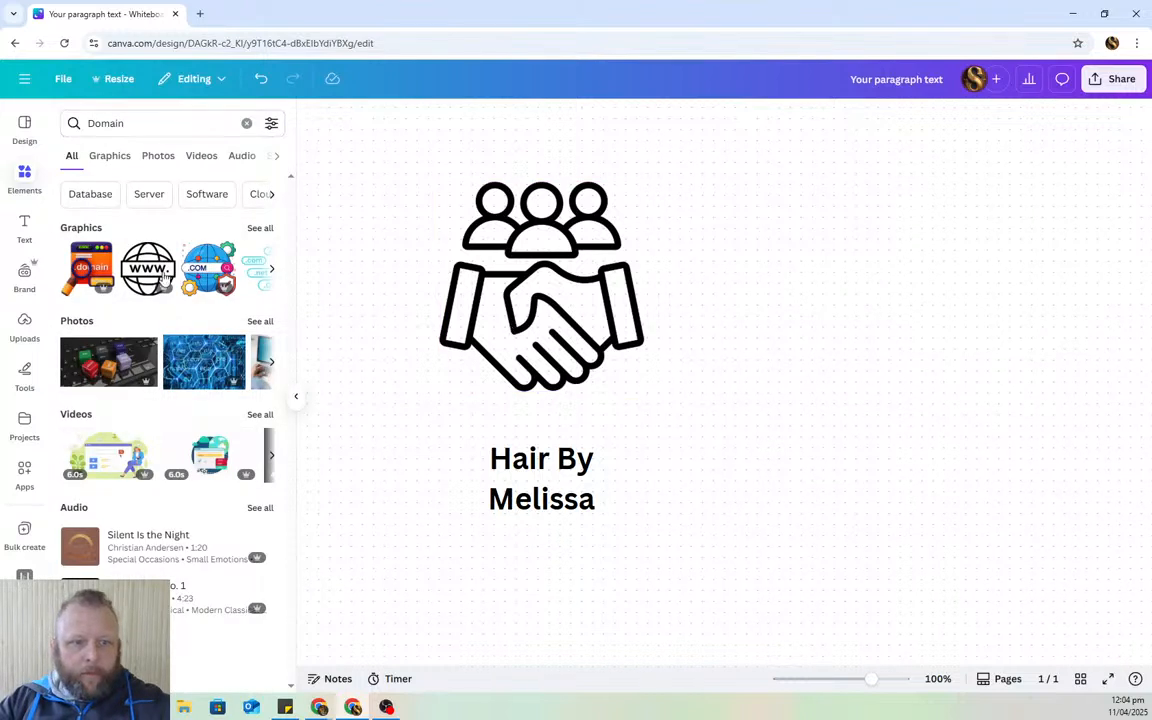
- Add the orange .domain graphic, shrink it, and place it below the Hair By Melissa heading
{"action": "left_click", "coordinate": [92, 268]}
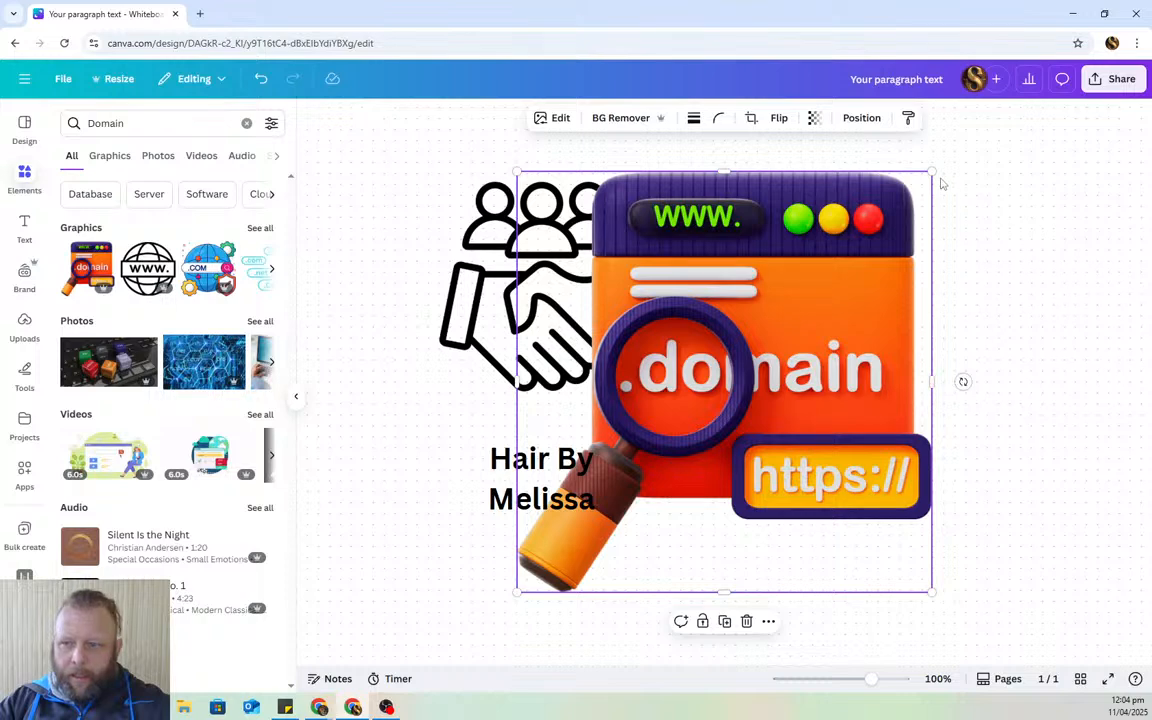
{"action": "left_click_drag", "start_coordinate": [931, 172], "coordinate": [746, 440]}
{"action": "left_click_drag", "start_coordinate": [652, 468], "coordinate": [604, 582]}
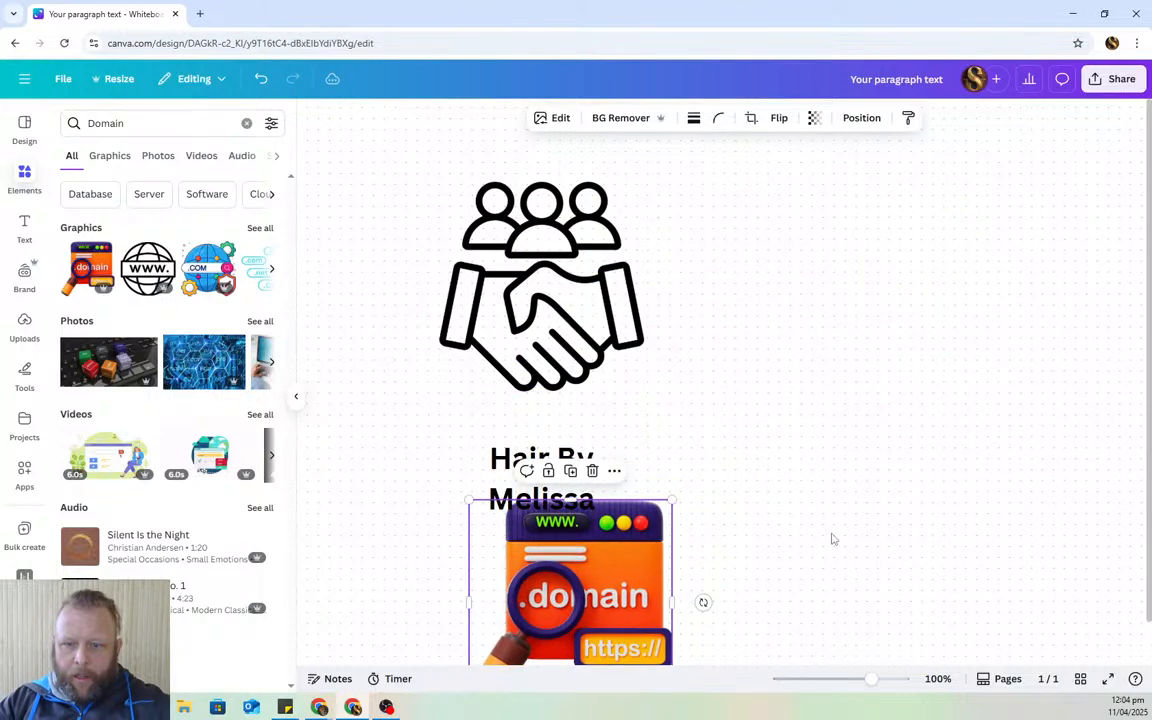
{"action": "scroll", "coordinate": [878, 485], "scroll_direction": "down", "scroll_amount": 2}
{"action": "left_click_drag", "start_coordinate": [570, 395], "coordinate": [508, 480]}
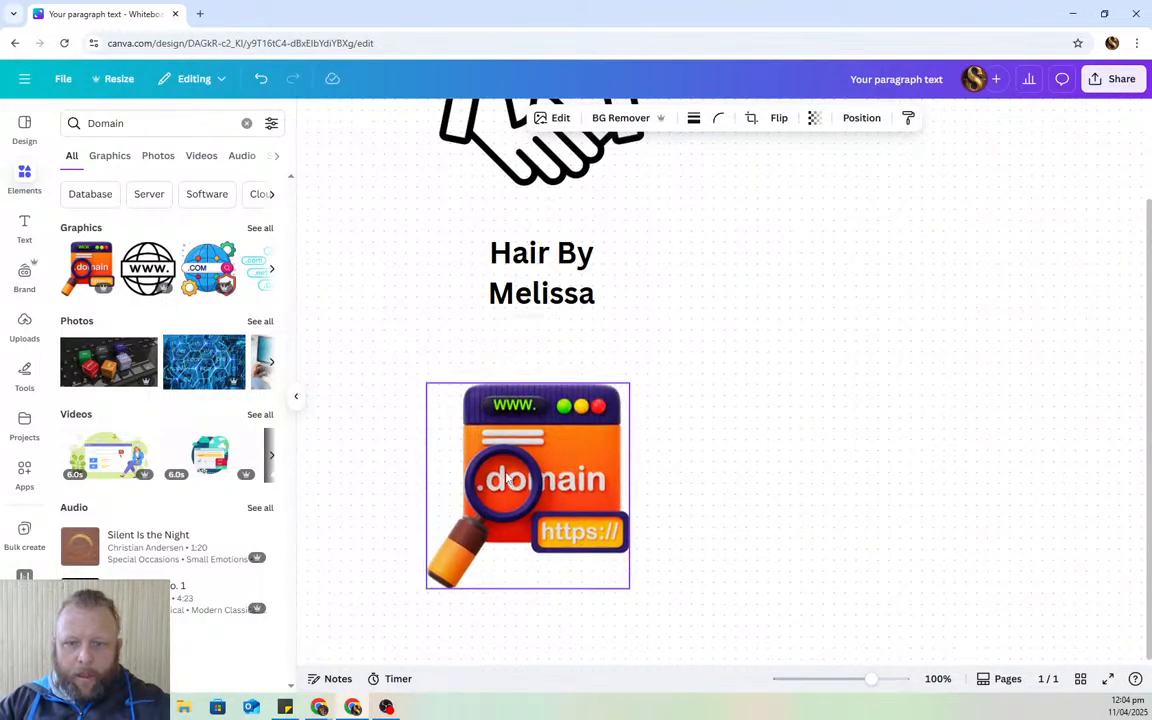
{"action": "double_click", "coordinate": [135, 123]}
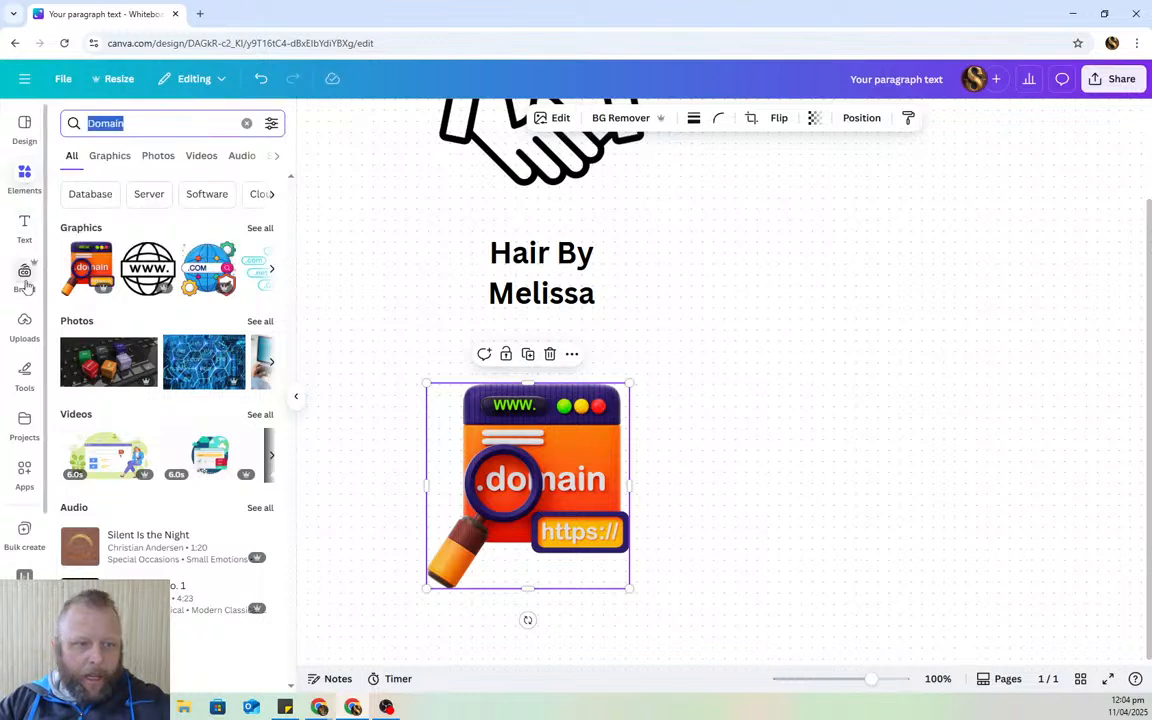
- Add the HighLevel logo banner to the design below the .domain graphic
{"action": "left_click", "coordinate": [25, 330]}
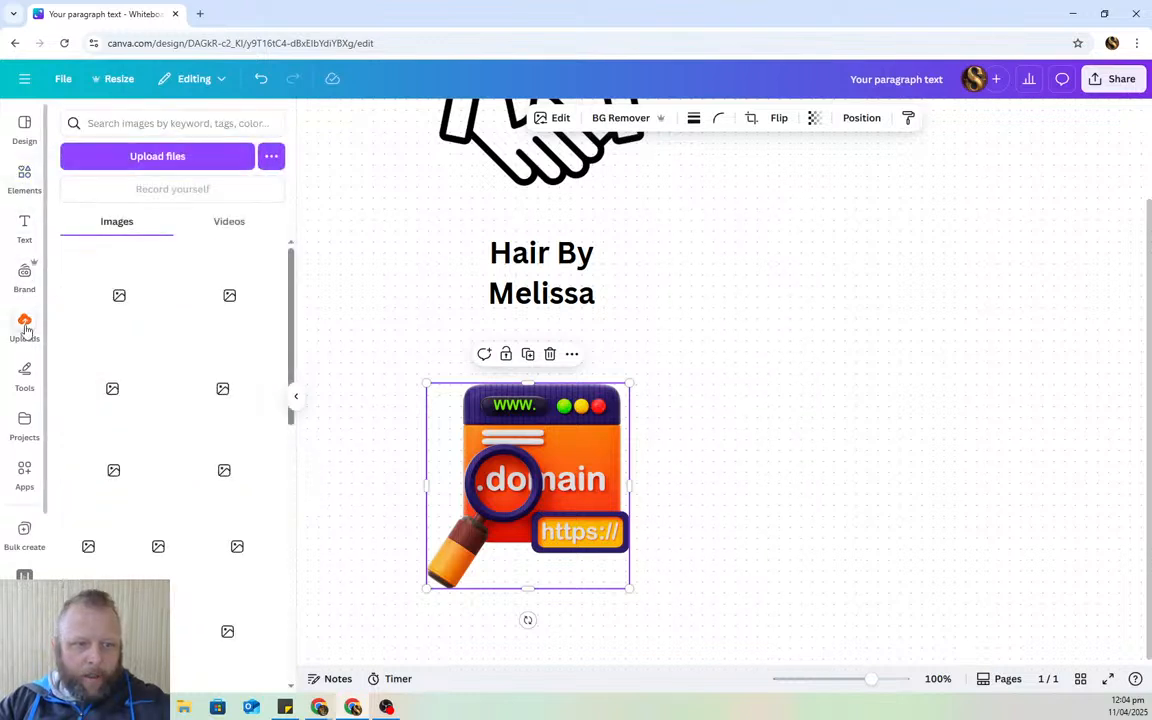
{"action": "left_click_drag", "start_coordinate": [97, 482], "coordinate": [761, 380]}
{"action": "scroll", "coordinate": [784, 388], "scroll_direction": "down", "scroll_amount": 3}
{"action": "left_click_drag", "start_coordinate": [847, 192], "coordinate": [544, 497]}
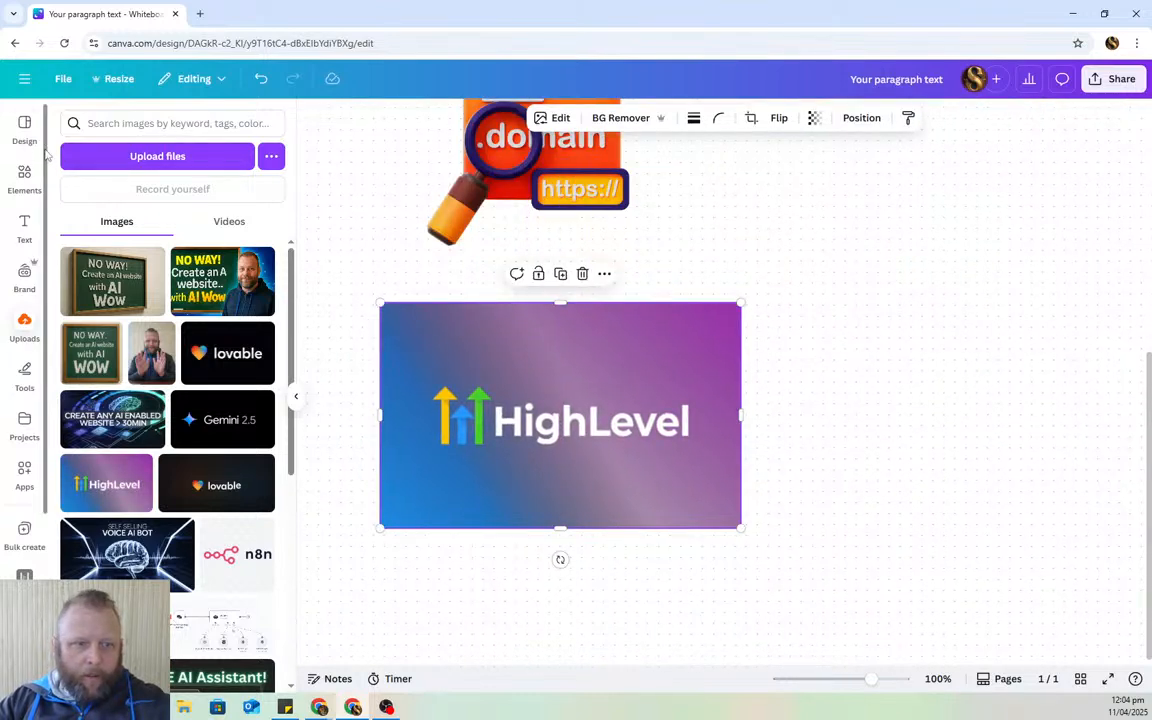
- Search elements for 'website' and add a shrunken 3D www globe below the HighLevel banner
{"action": "left_click", "coordinate": [24, 174]}
{"action": "left_click", "coordinate": [132, 120]}
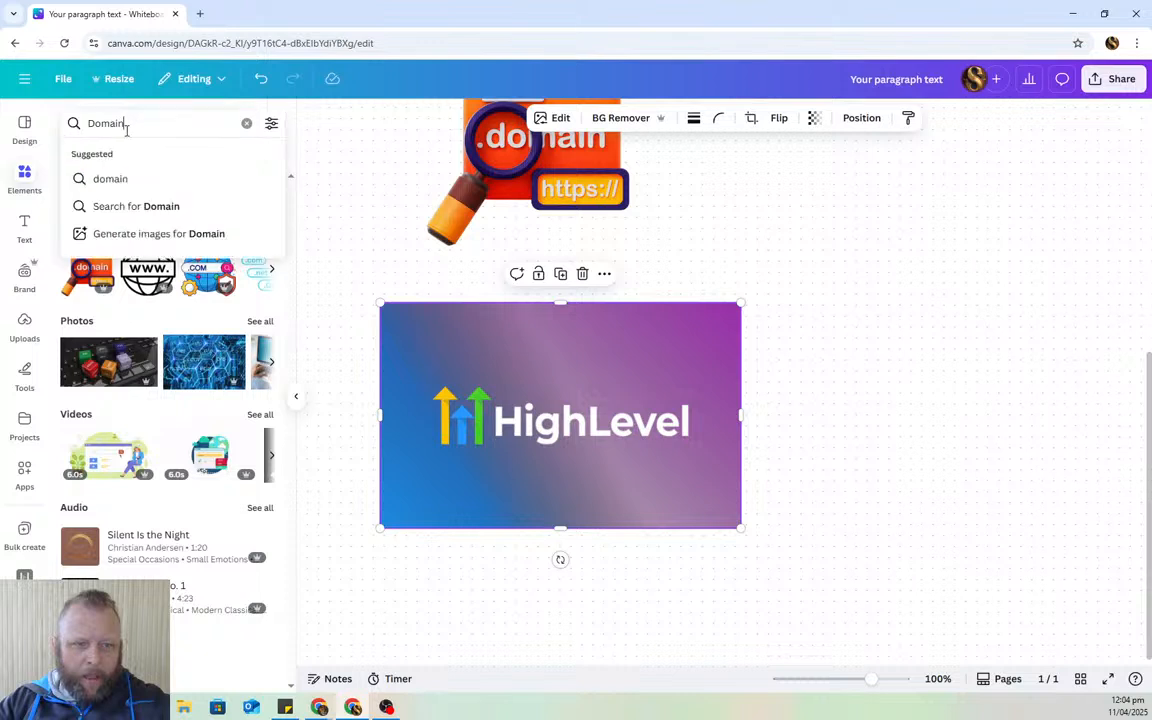
{"action": "double_click", "coordinate": [122, 123]}
{"action": "type", "text": "website"}
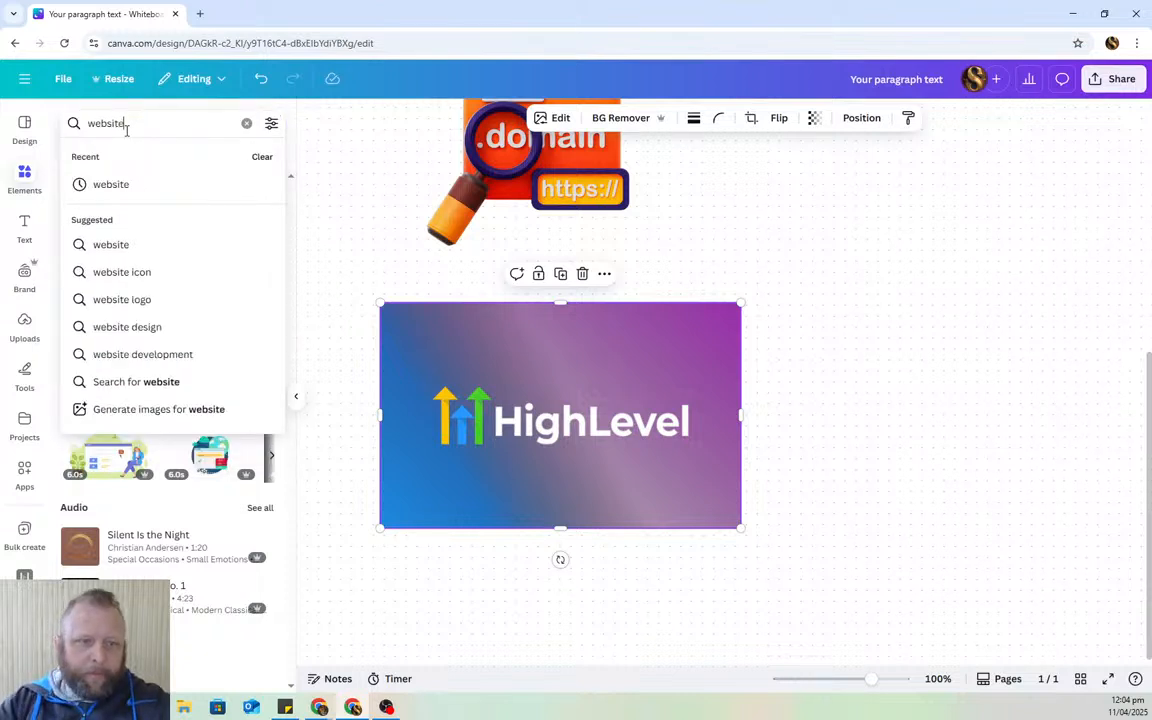
{"action": "key", "text": "Return"}
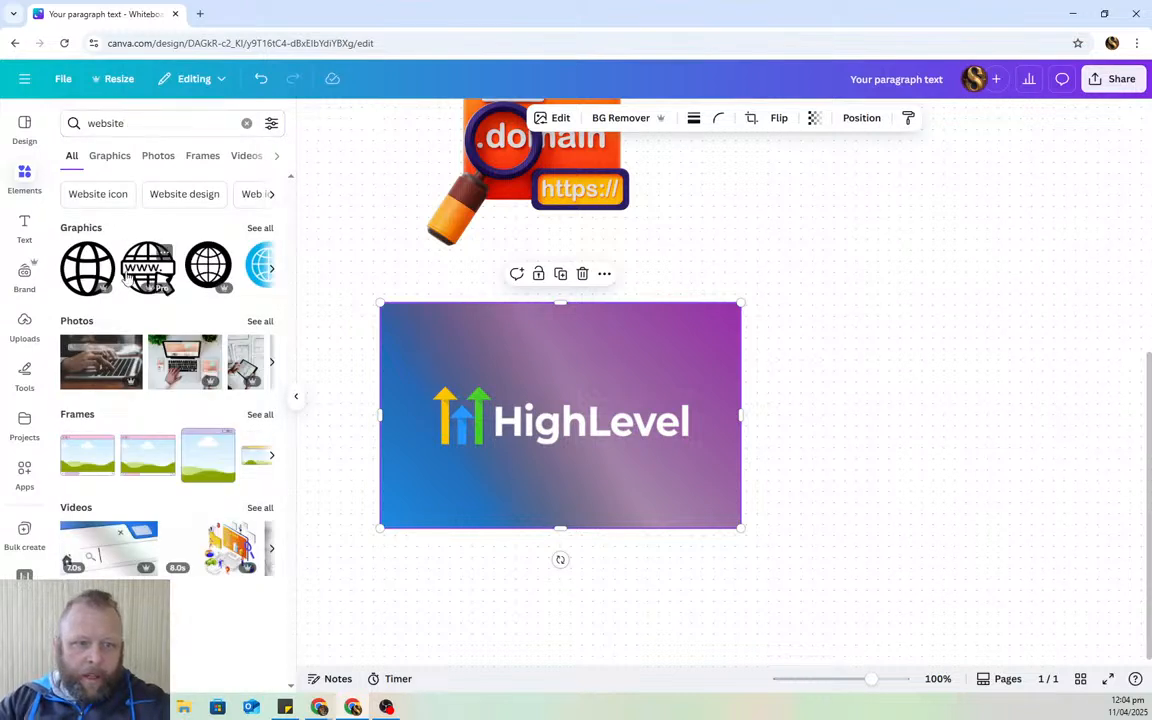
{"action": "left_click", "coordinate": [258, 228]}
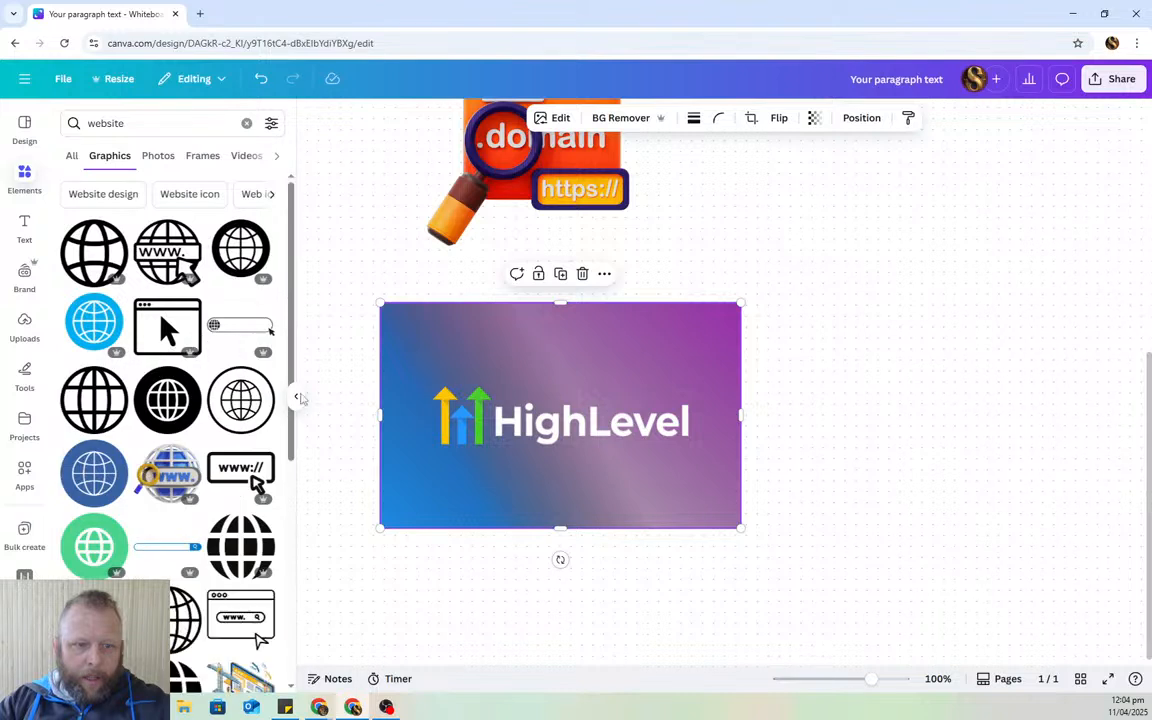
{"action": "scroll", "coordinate": [825, 450], "scroll_direction": "down", "scroll_amount": 1}
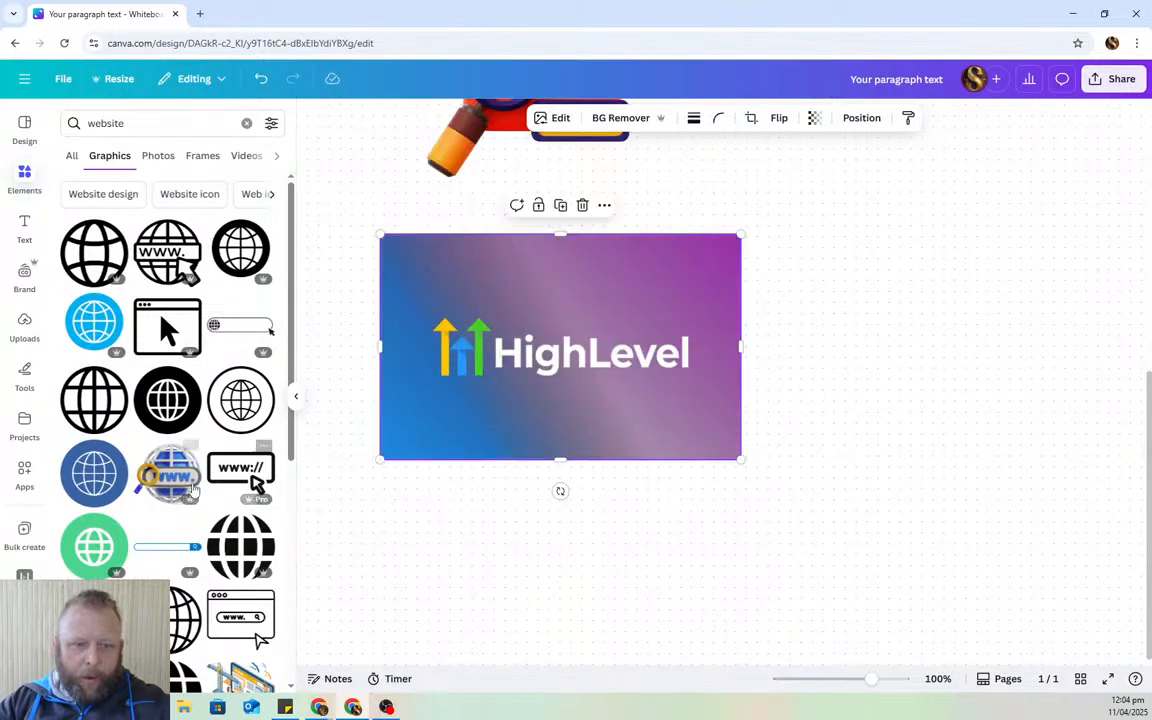
{"action": "left_click_drag", "start_coordinate": [168, 473], "coordinate": [362, 556]}
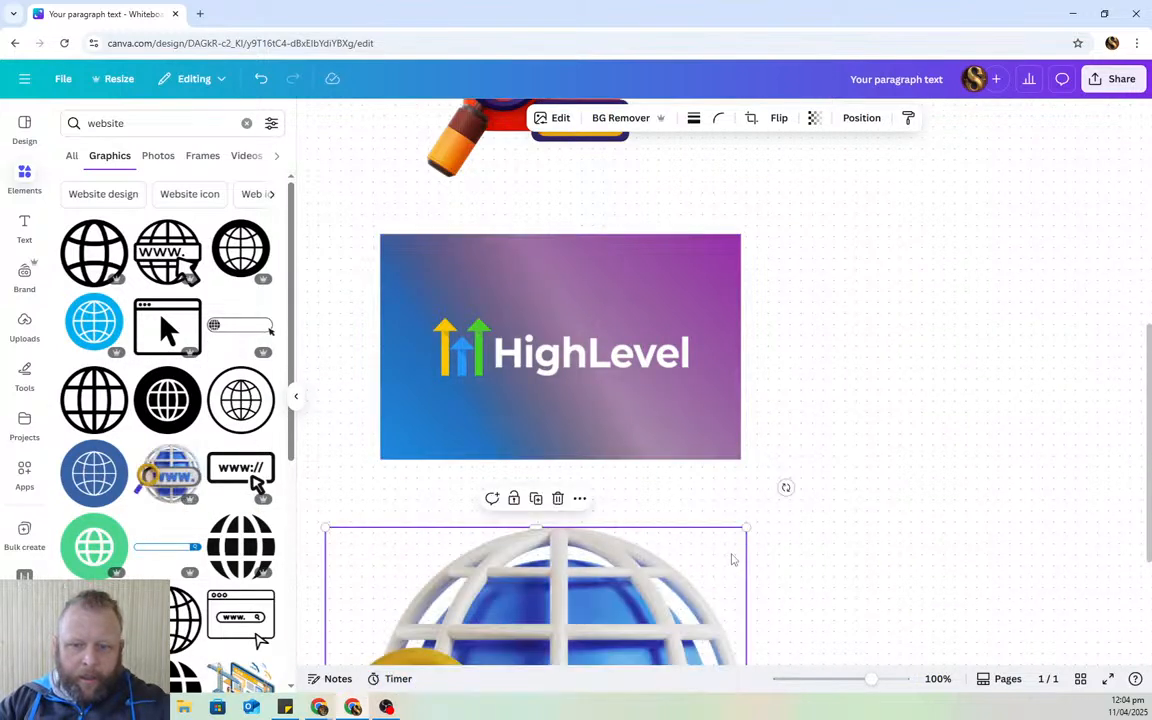
{"action": "left_click_drag", "start_coordinate": [745, 528], "coordinate": [658, 604]}
{"action": "left_click_drag", "start_coordinate": [571, 631], "coordinate": [622, 575]}
{"action": "scroll", "coordinate": [841, 540], "scroll_direction": "down", "scroll_amount": 4}
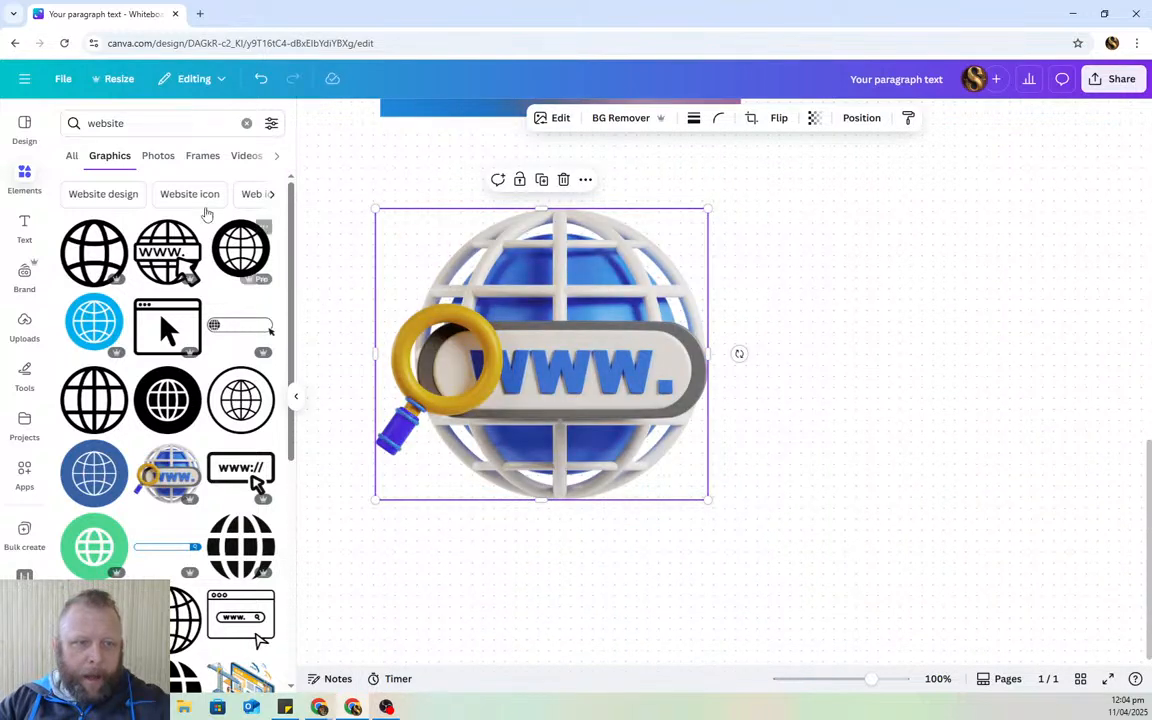
{"action": "left_click", "coordinate": [164, 126]}
- Search elements for 'email', add the yellow envelope graphic, enlarge it, and line it up under the globe
{"action": "double_click", "coordinate": [164, 126]}
{"action": "type", "text": "email"}
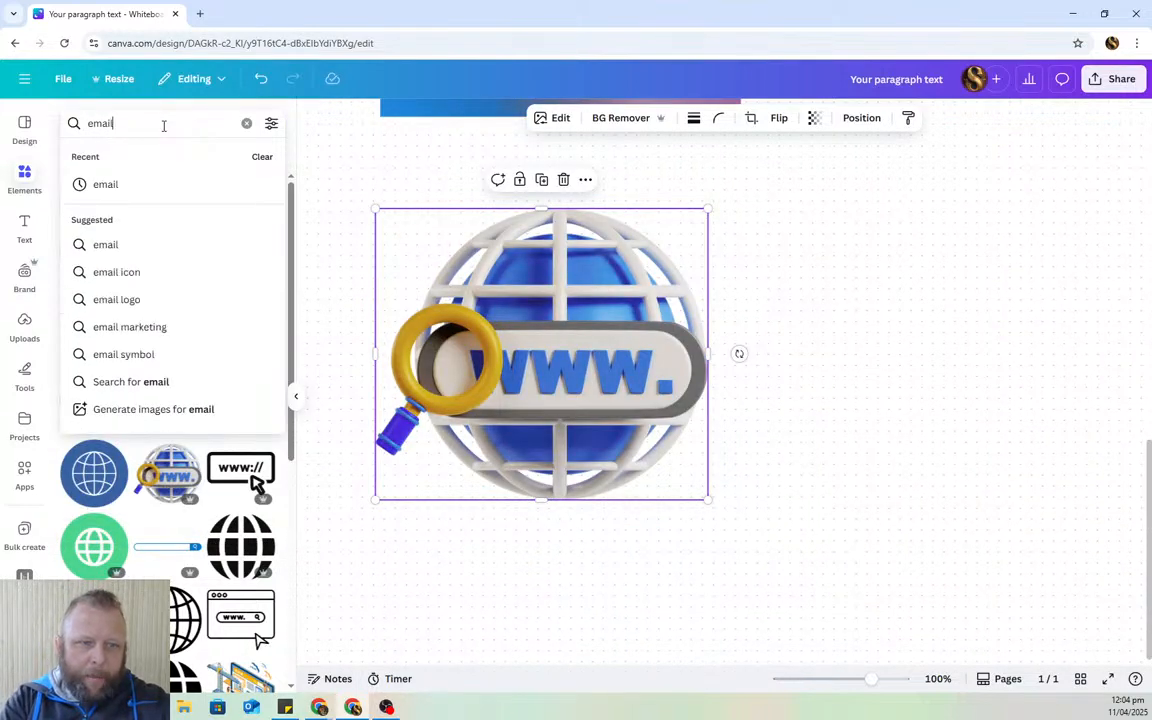
{"action": "key", "text": "Return"}
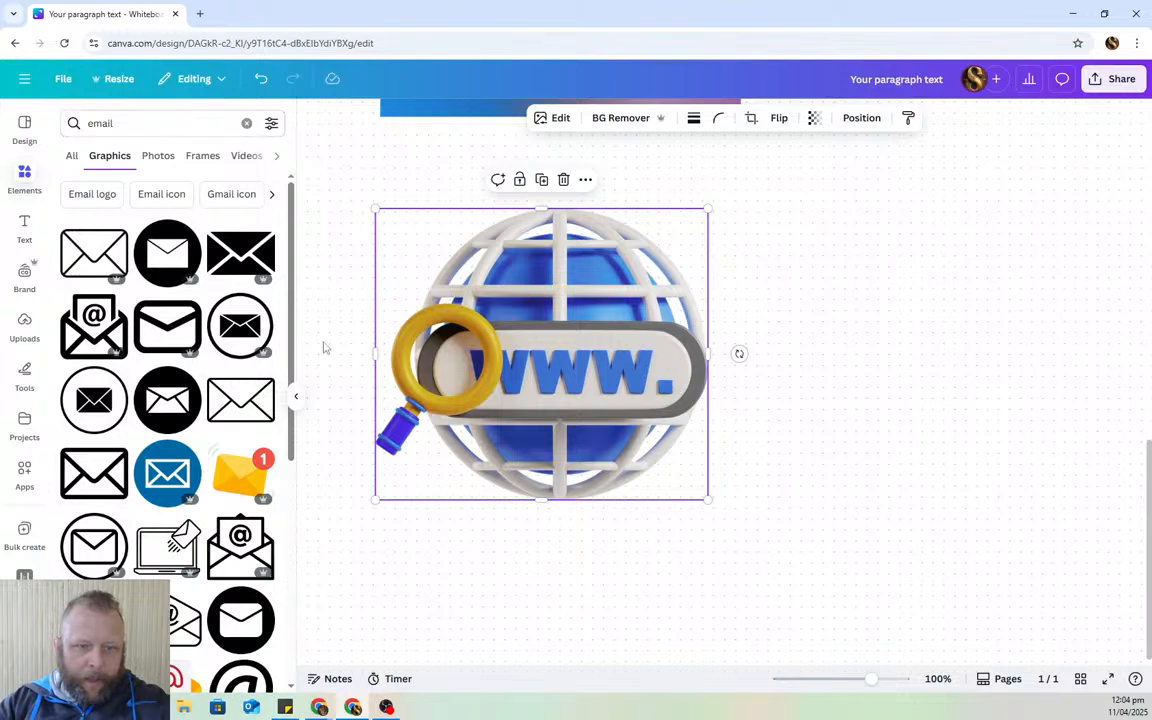
{"action": "scroll", "coordinate": [139, 340], "scroll_direction": "down", "scroll_amount": 2}
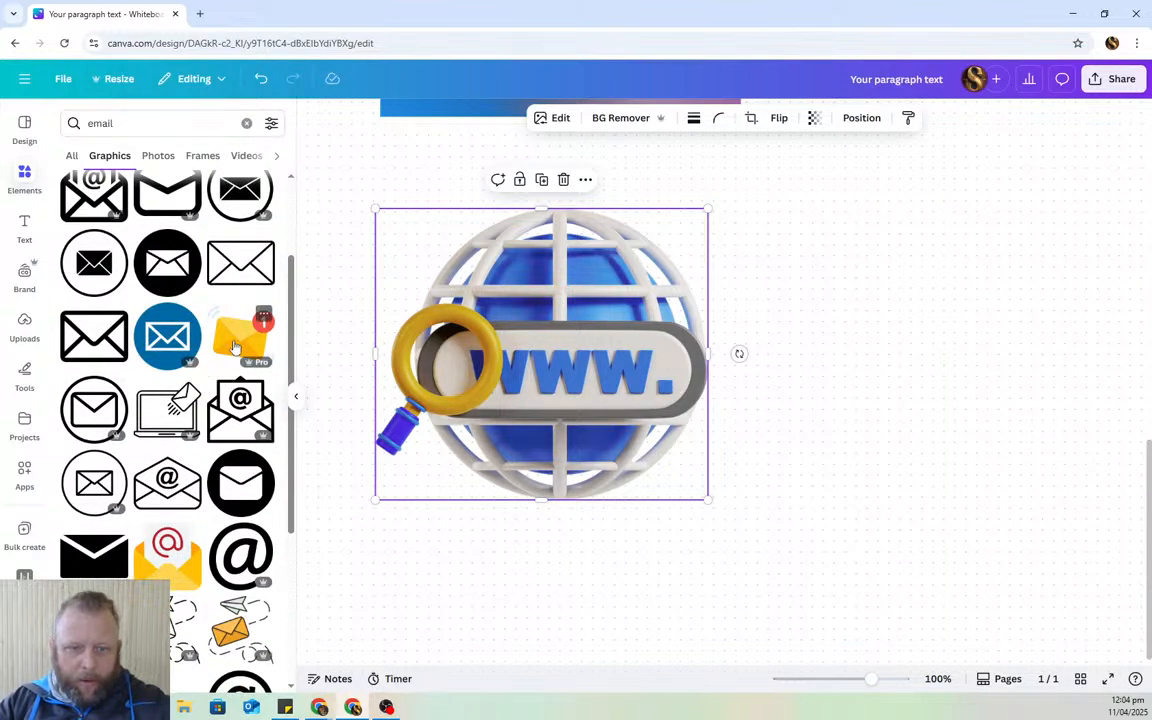
{"action": "left_click", "coordinate": [233, 347]}
{"action": "left_click_drag", "start_coordinate": [744, 323], "coordinate": [556, 570]}
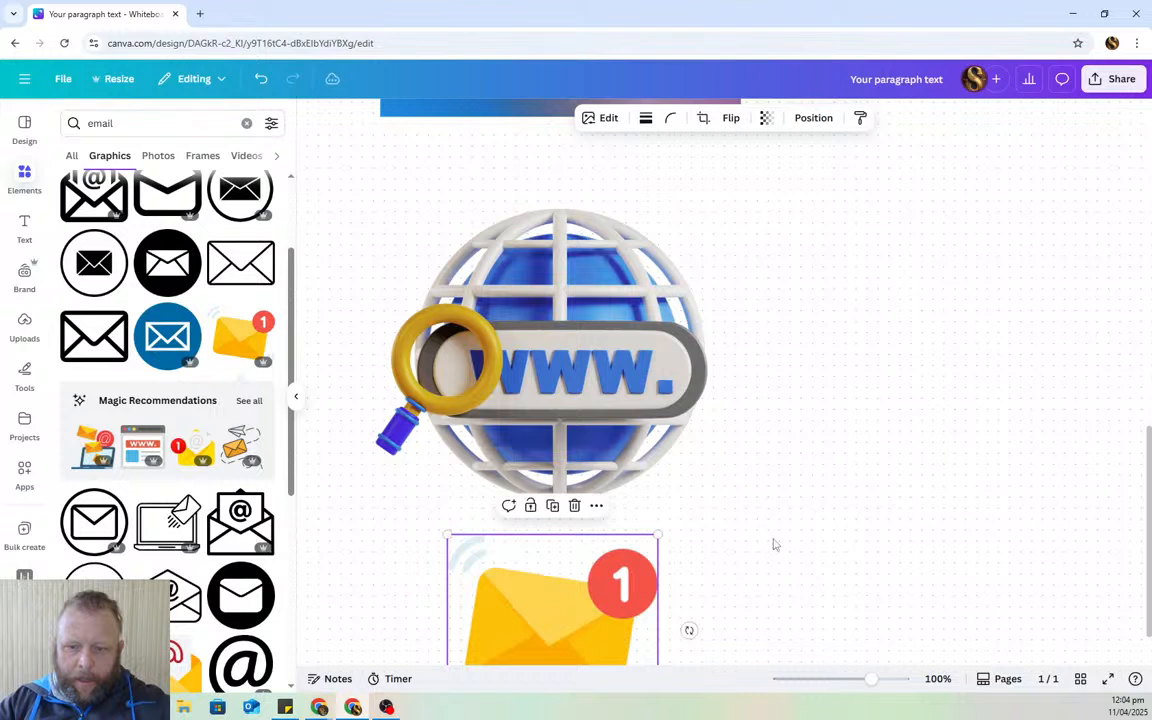
{"action": "scroll", "coordinate": [773, 545], "scroll_direction": "down", "scroll_amount": 3}
{"action": "left_click_drag", "start_coordinate": [658, 588], "coordinate": [741, 661]}
{"action": "left_click_drag", "start_coordinate": [613, 568], "coordinate": [580, 625]}
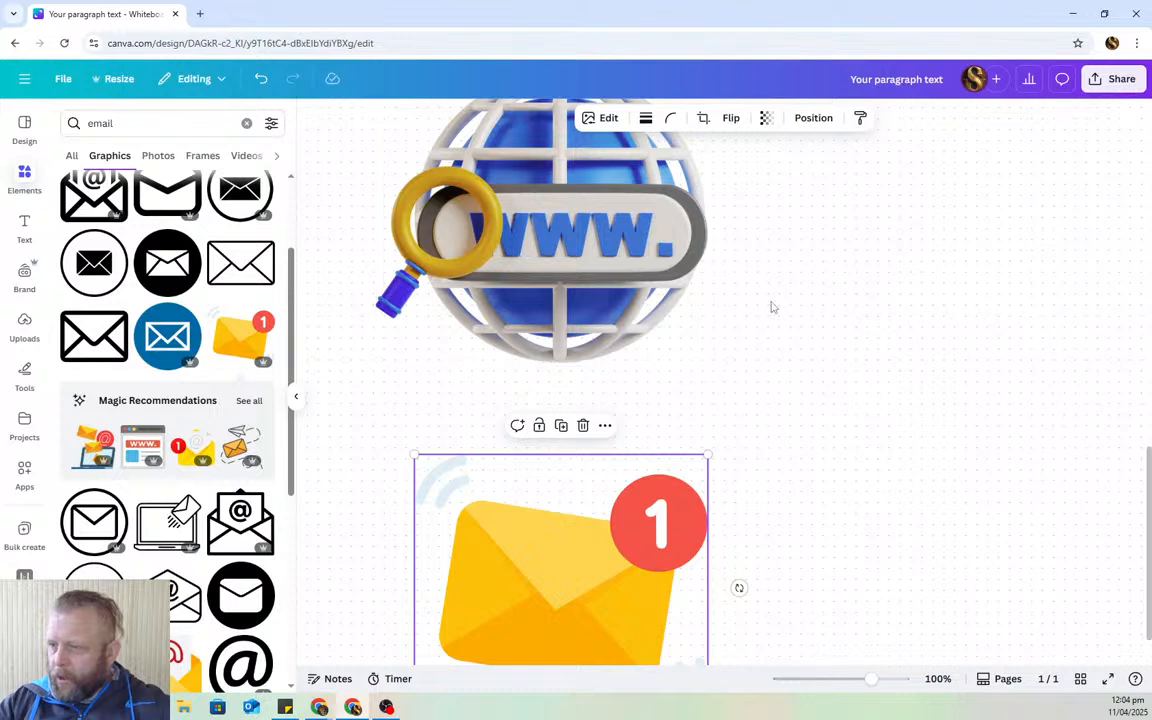
- Scroll through the whiteboard to review the layout and reselect the envelope graphic
{"action": "scroll", "coordinate": [775, 318], "scroll_direction": "up", "scroll_amount": 5}
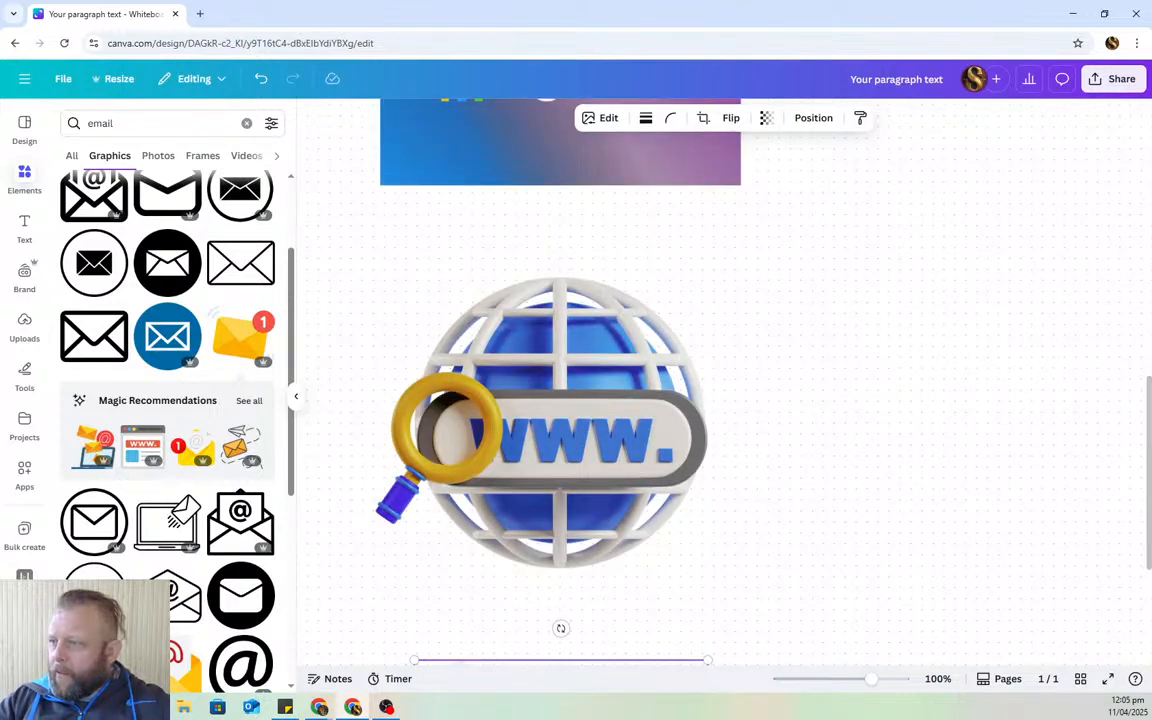
{"action": "scroll", "coordinate": [681, 334], "scroll_direction": "up", "scroll_amount": 15}
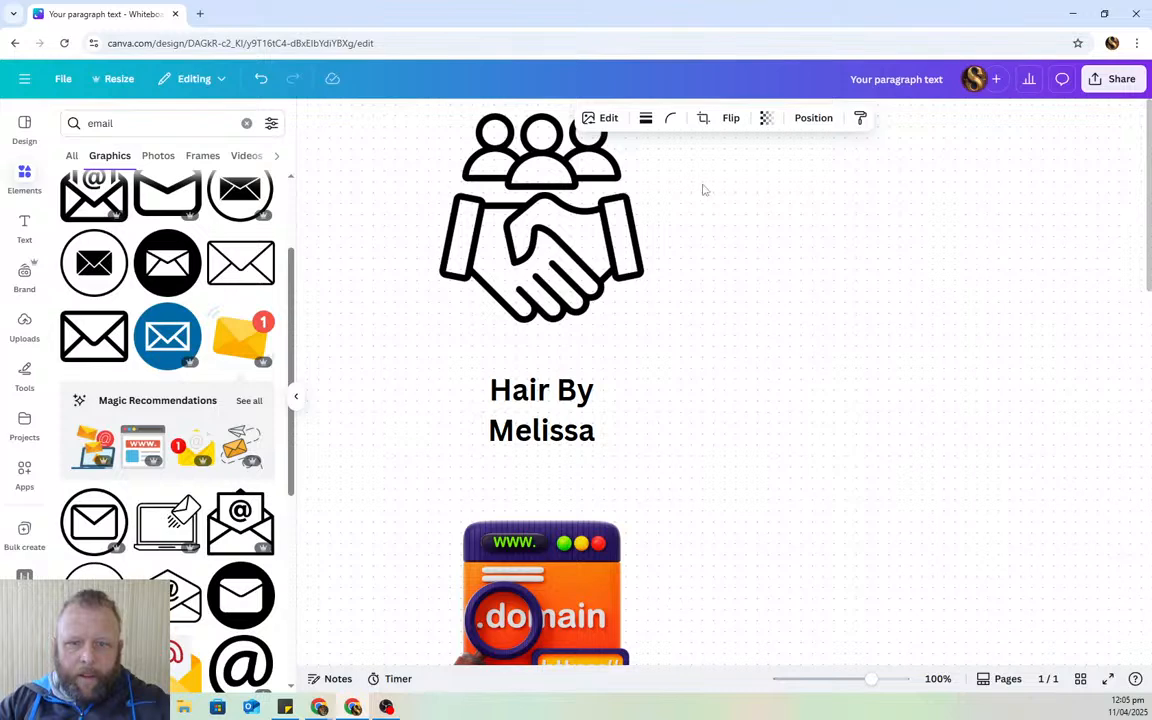
{"action": "scroll", "coordinate": [609, 489], "scroll_direction": "down", "scroll_amount": 5}
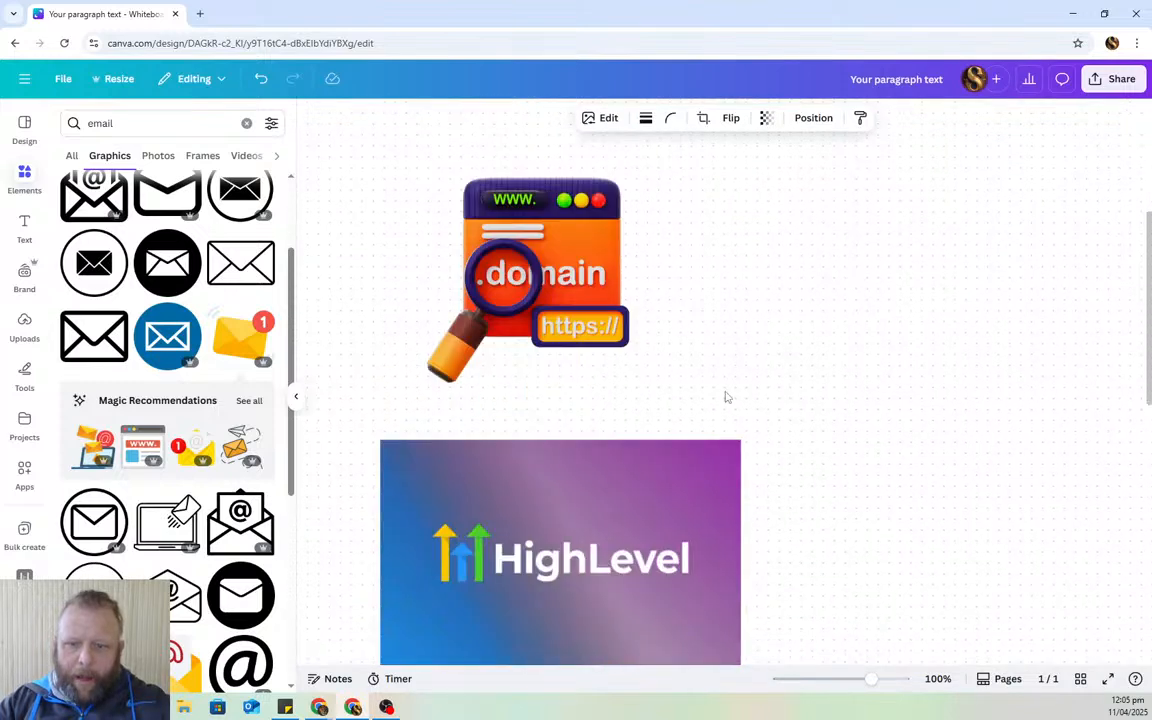
{"action": "scroll", "coordinate": [491, 229], "scroll_direction": "down", "scroll_amount": 3}
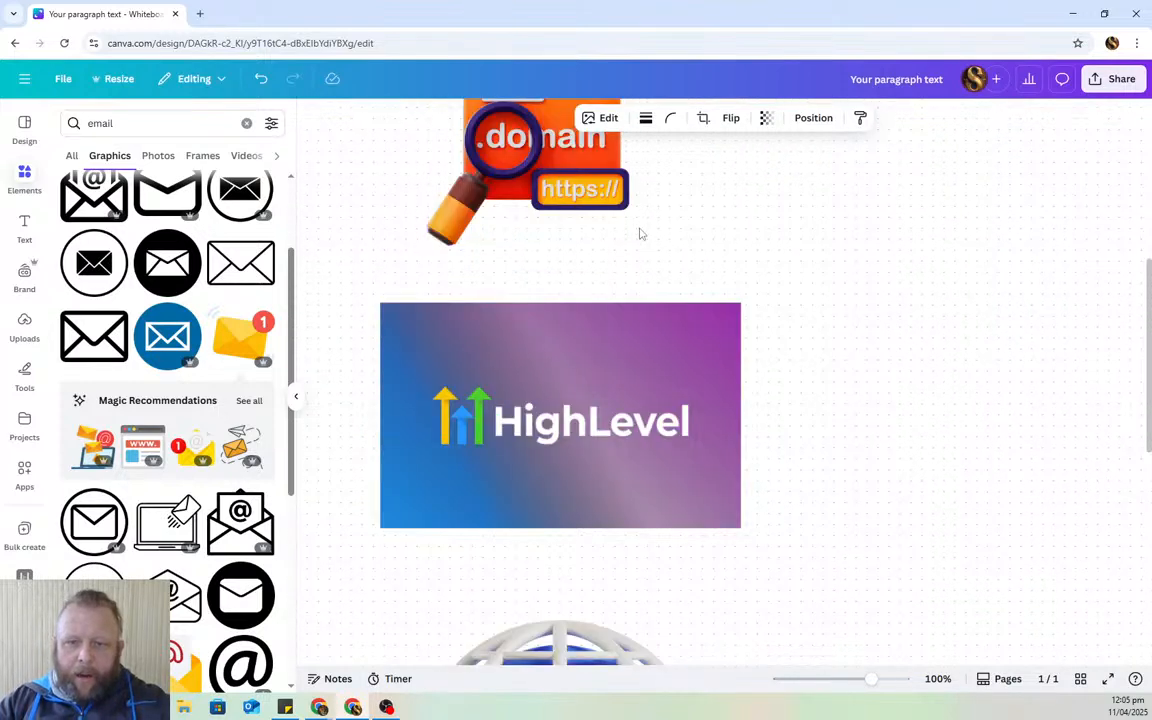
{"action": "scroll", "coordinate": [641, 234], "scroll_direction": "up", "scroll_amount": 3}
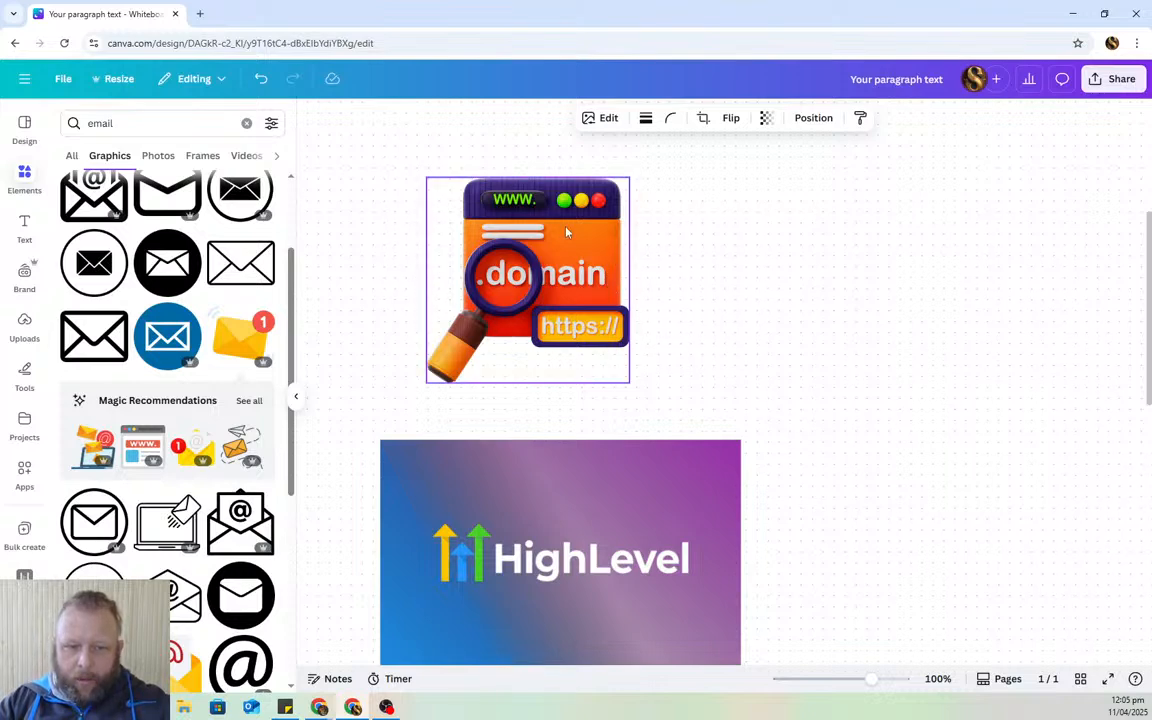
{"action": "scroll", "coordinate": [489, 319], "scroll_direction": "down", "scroll_amount": 5}
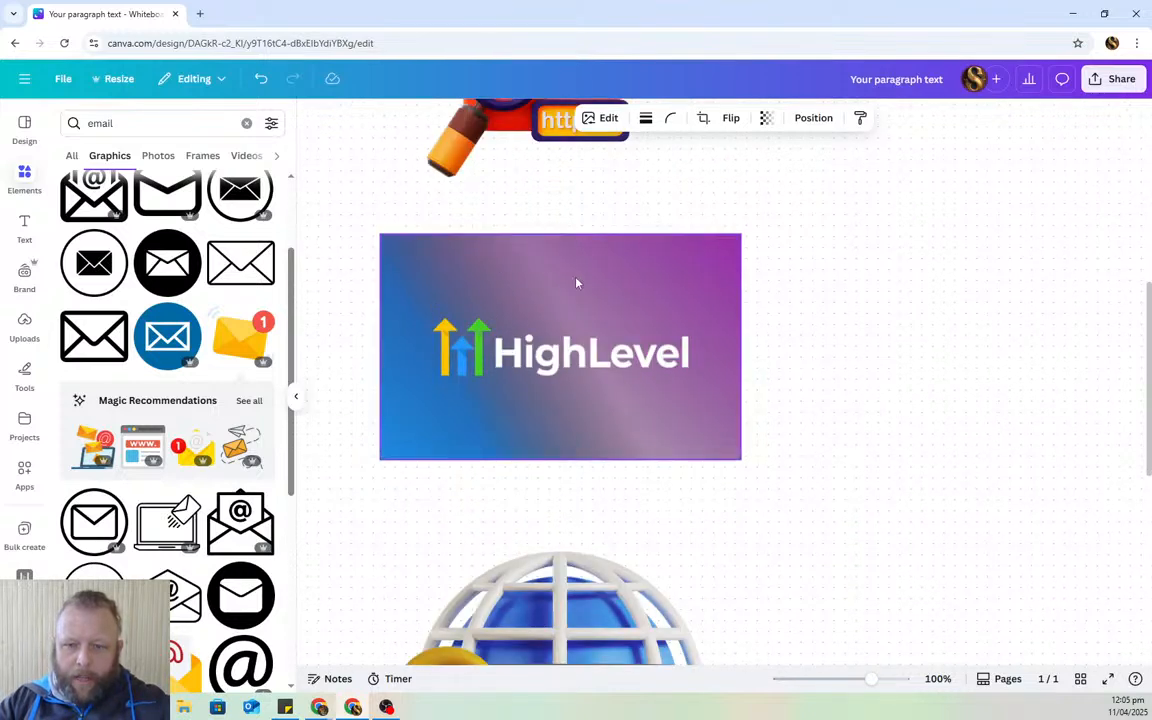
{"action": "scroll", "coordinate": [576, 283], "scroll_direction": "down", "scroll_amount": 5}
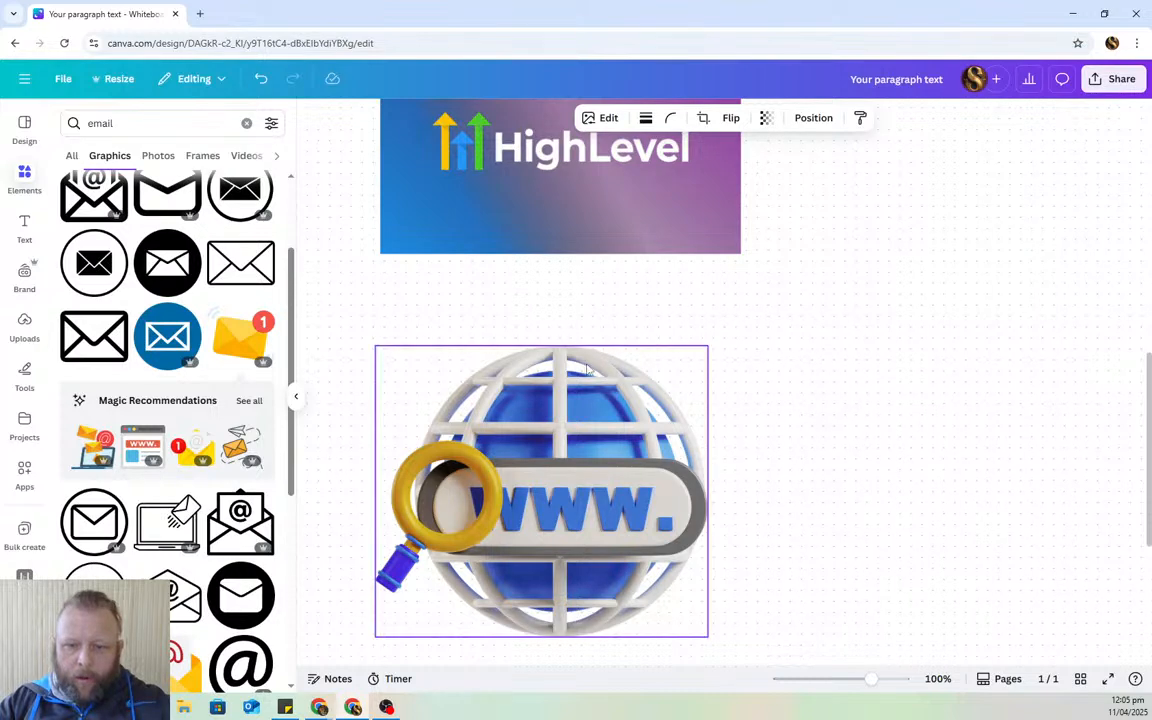
{"action": "scroll", "coordinate": [583, 363], "scroll_direction": "down", "scroll_amount": 7}
{"action": "left_click", "coordinate": [532, 481]}
{"action": "scroll", "coordinate": [500, 460], "scroll_direction": "down", "scroll_amount": 5}
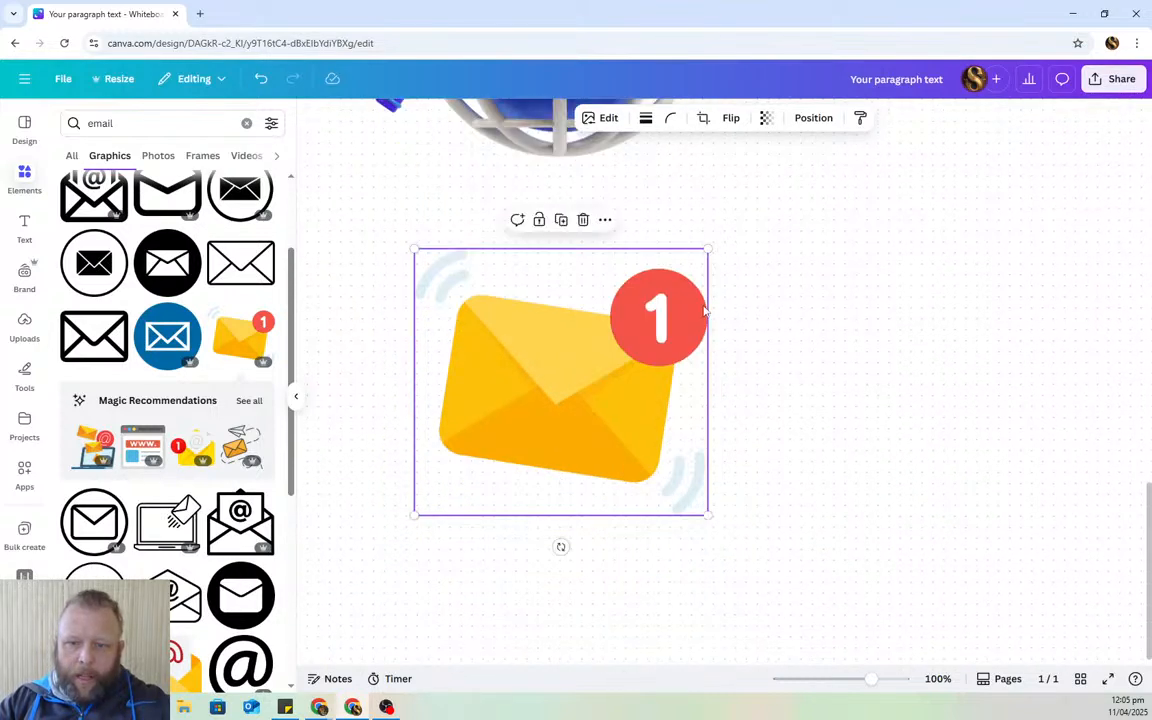
{"action": "scroll", "coordinate": [436, 391], "scroll_direction": "up", "scroll_amount": 8}
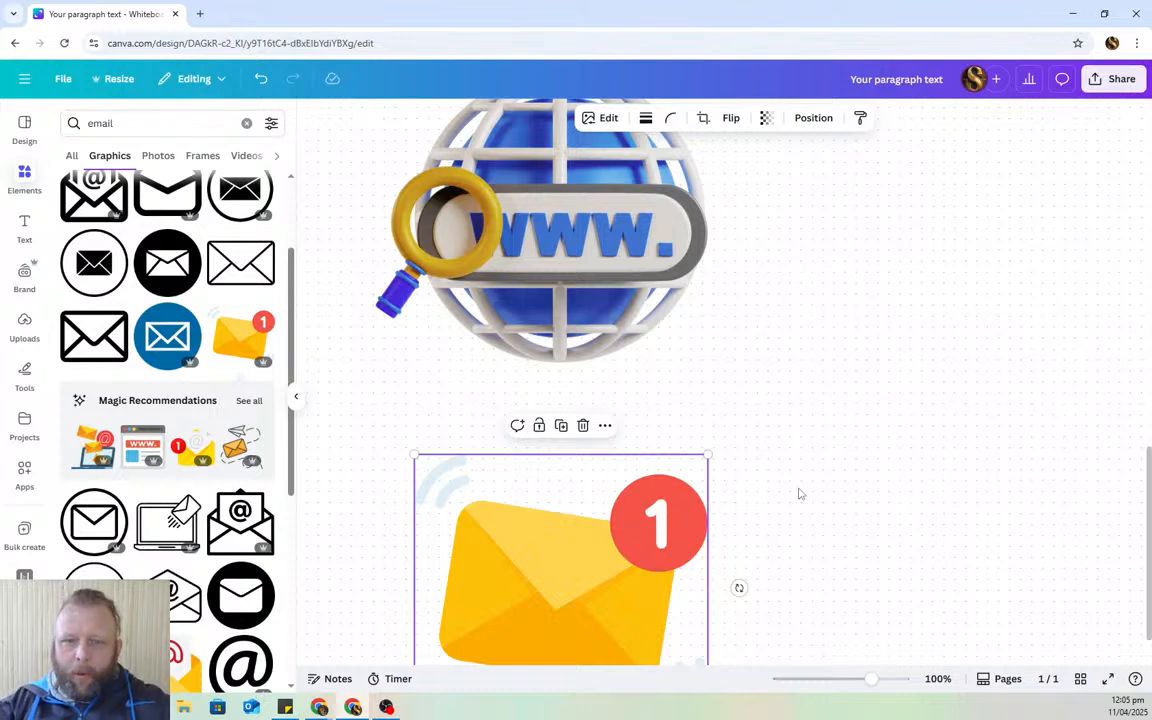
{"action": "scroll", "coordinate": [795, 490], "scroll_direction": "up", "scroll_amount": 8}
{"action": "scroll", "coordinate": [767, 430], "scroll_direction": "down", "scroll_amount": 5}
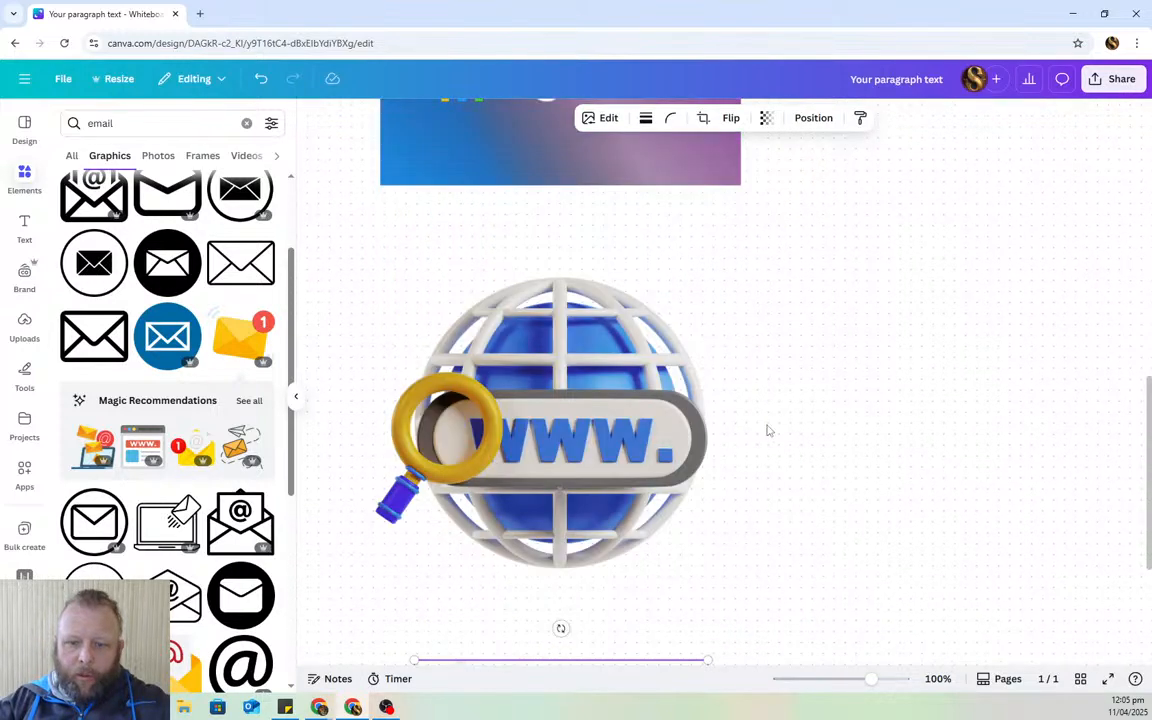
{"action": "scroll", "coordinate": [620, 430], "scroll_direction": "up", "scroll_amount": 12}
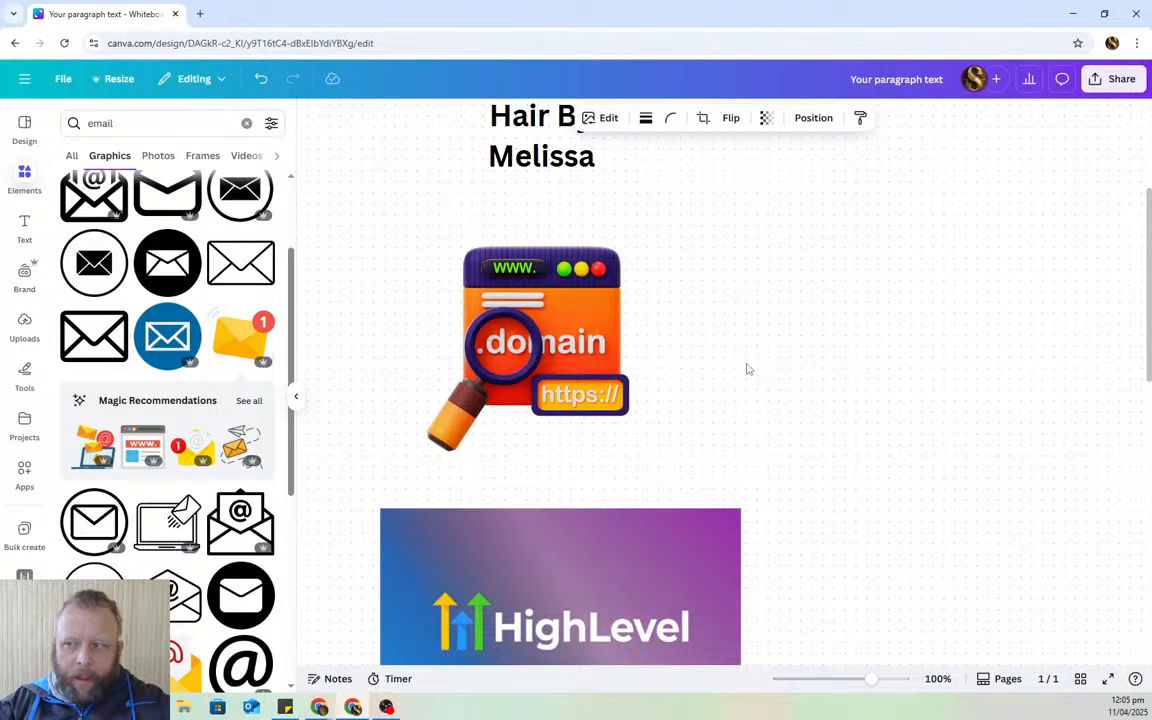
{"action": "left_click", "coordinate": [296, 396]}
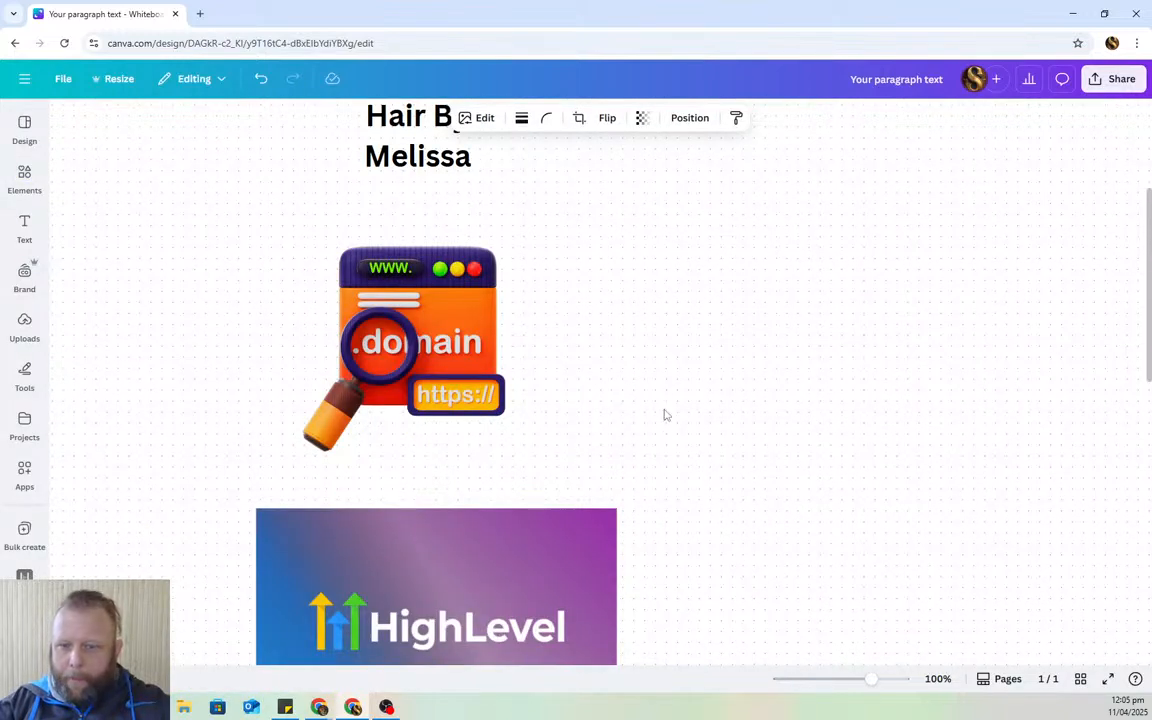
{"action": "scroll", "coordinate": [390, 399], "scroll_direction": "down", "scroll_amount": 2}
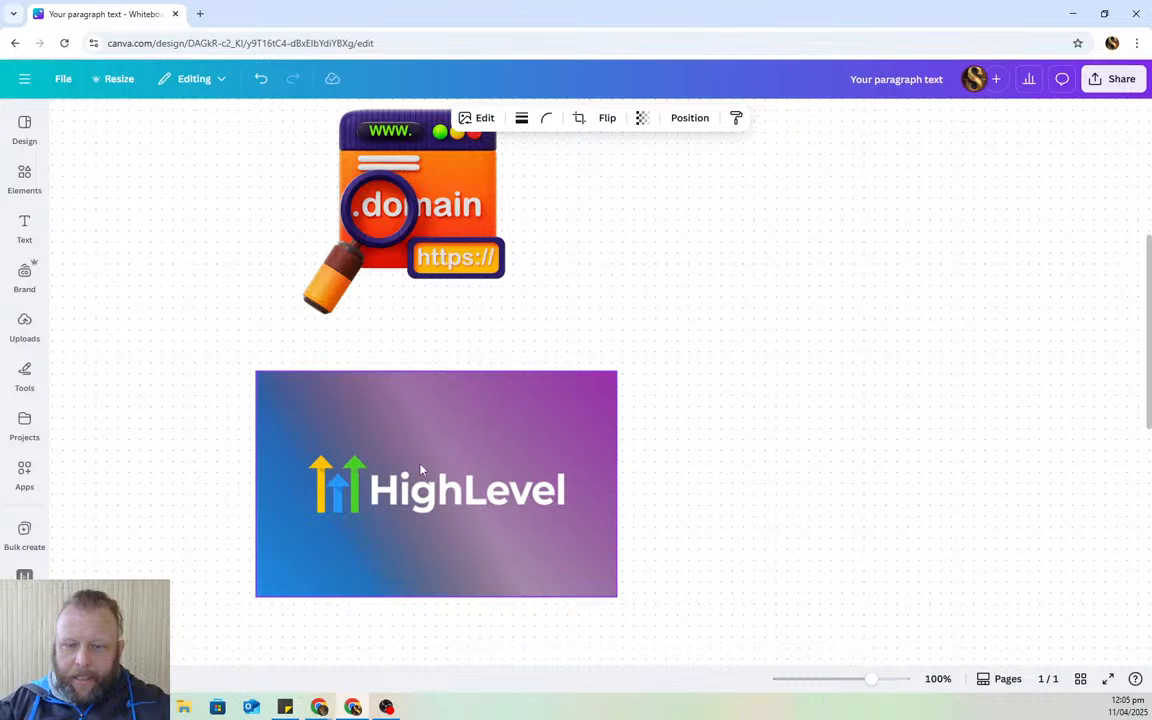
{"action": "scroll", "coordinate": [428, 470], "scroll_direction": "up", "scroll_amount": 4}
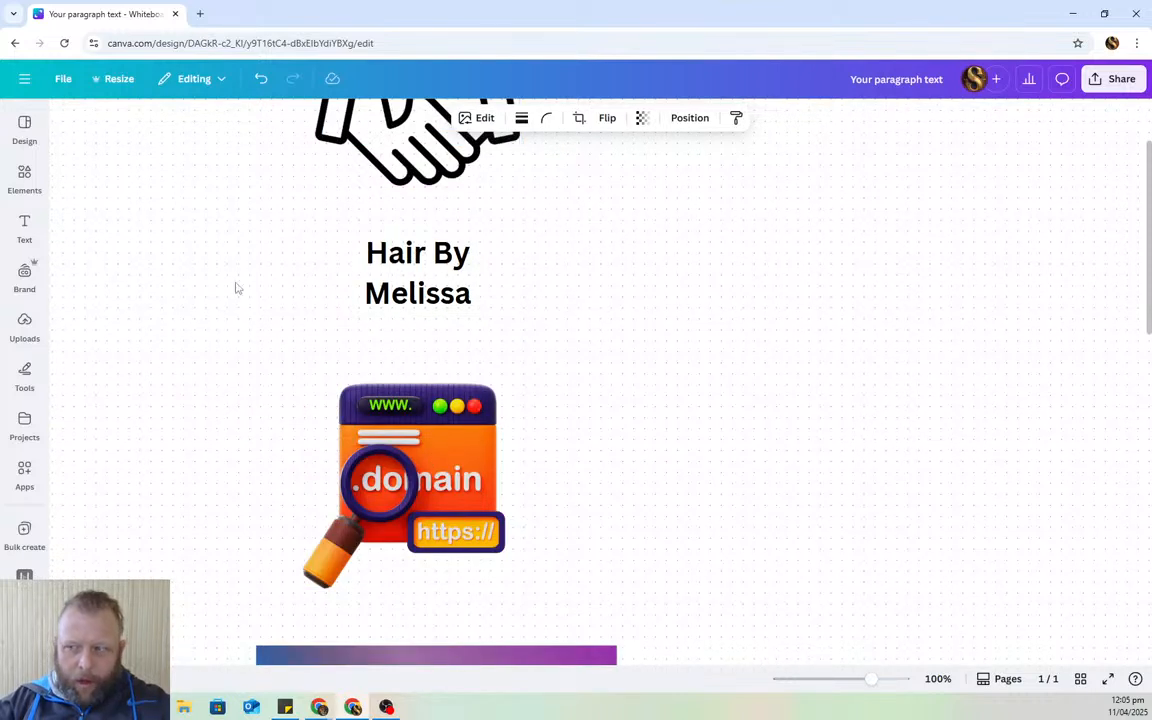
{"action": "scroll", "coordinate": [509, 375], "scroll_direction": "down", "scroll_amount": 4}
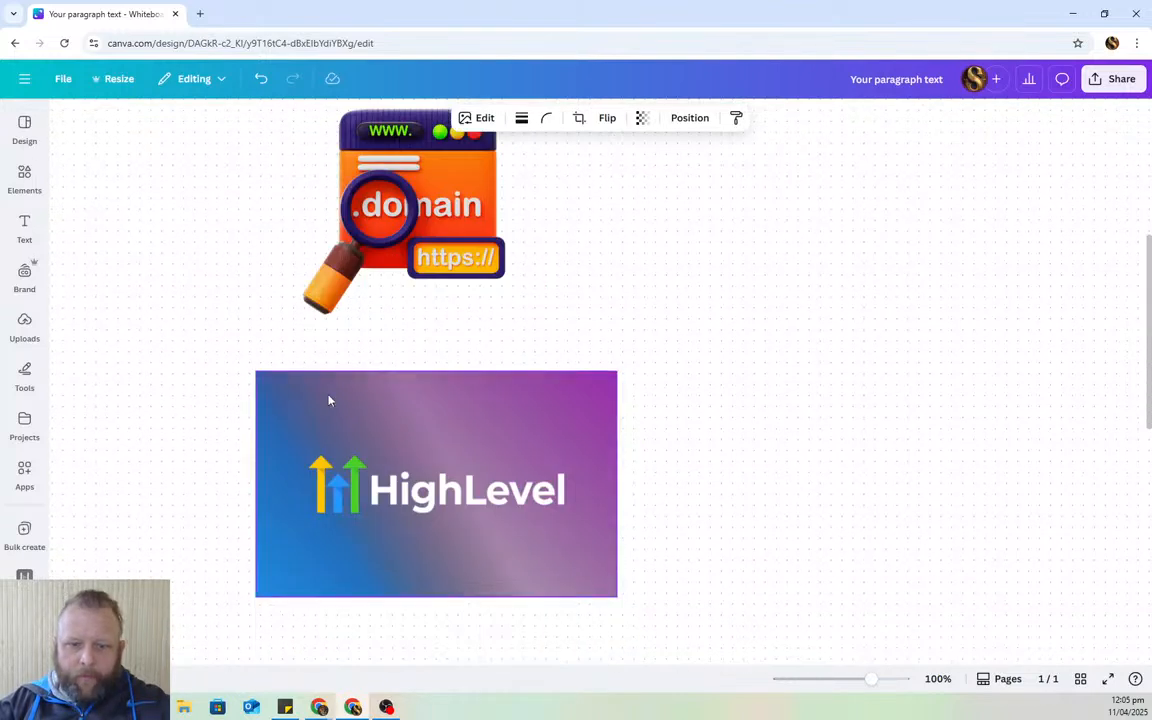
{"action": "left_click", "coordinate": [446, 447]}
{"action": "scroll", "coordinate": [446, 447], "scroll_direction": "up", "scroll_amount": 3}
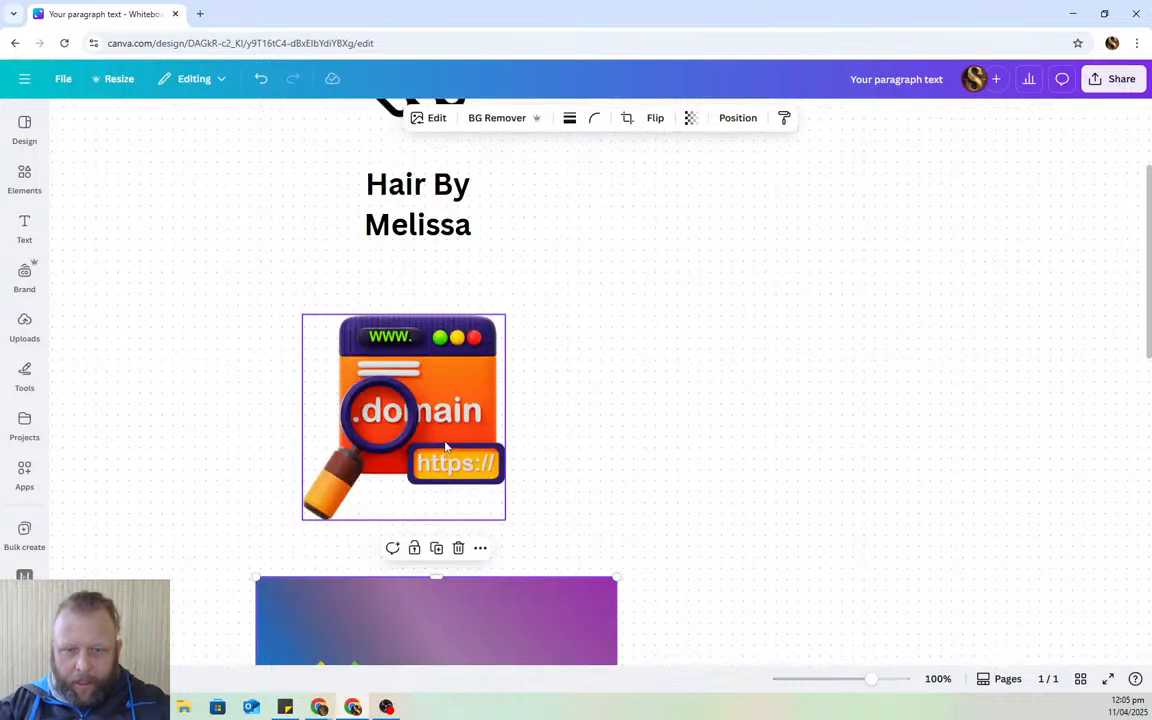
{"action": "left_click", "coordinate": [410, 367]}
{"action": "scroll", "coordinate": [580, 368], "scroll_direction": "down", "scroll_amount": 6}
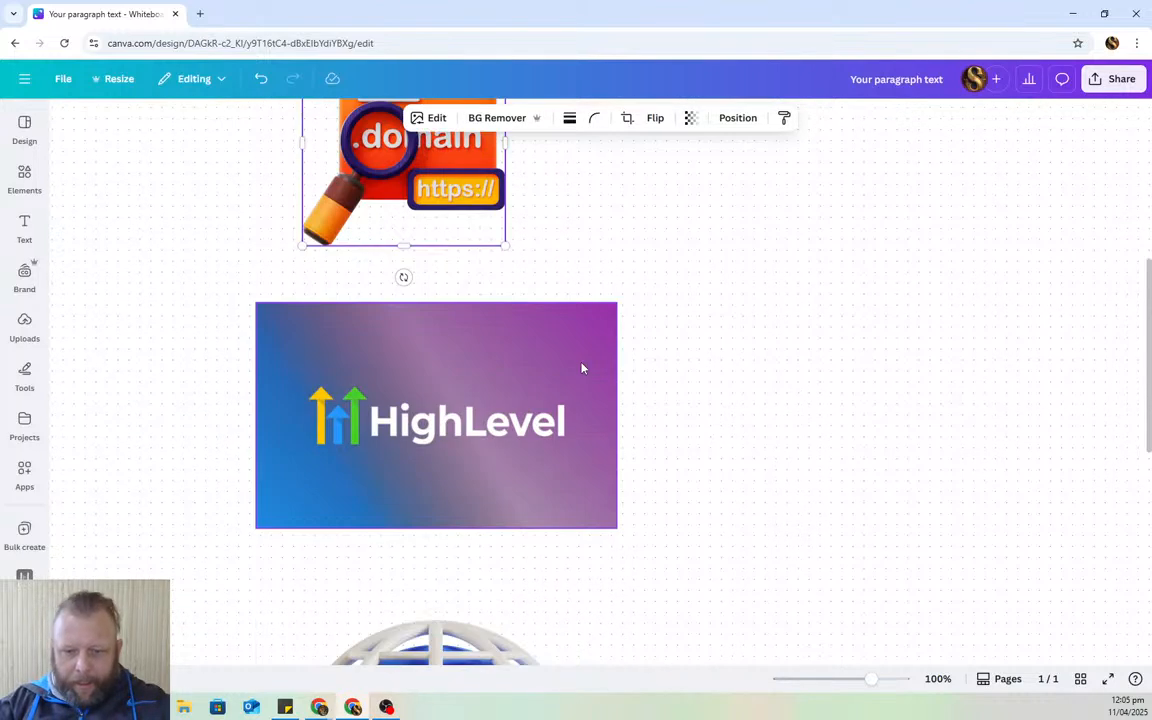
{"action": "left_click", "coordinate": [490, 373]}
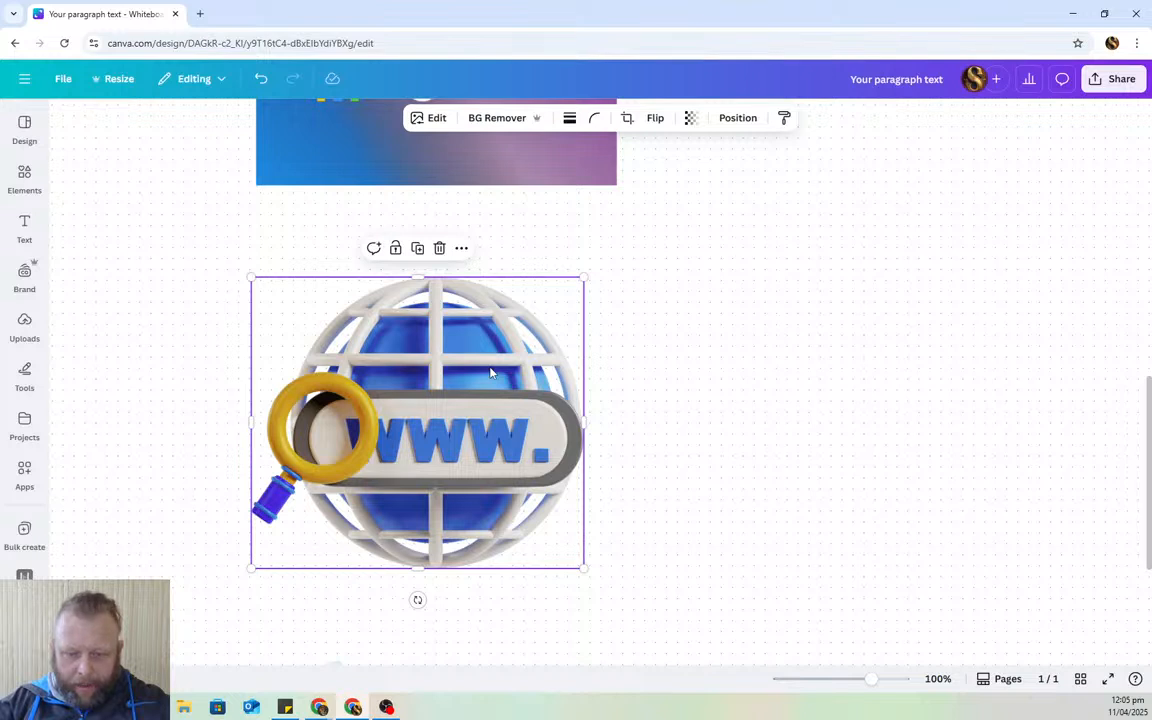
{"action": "scroll", "coordinate": [490, 373], "scroll_direction": "down", "scroll_amount": 1}
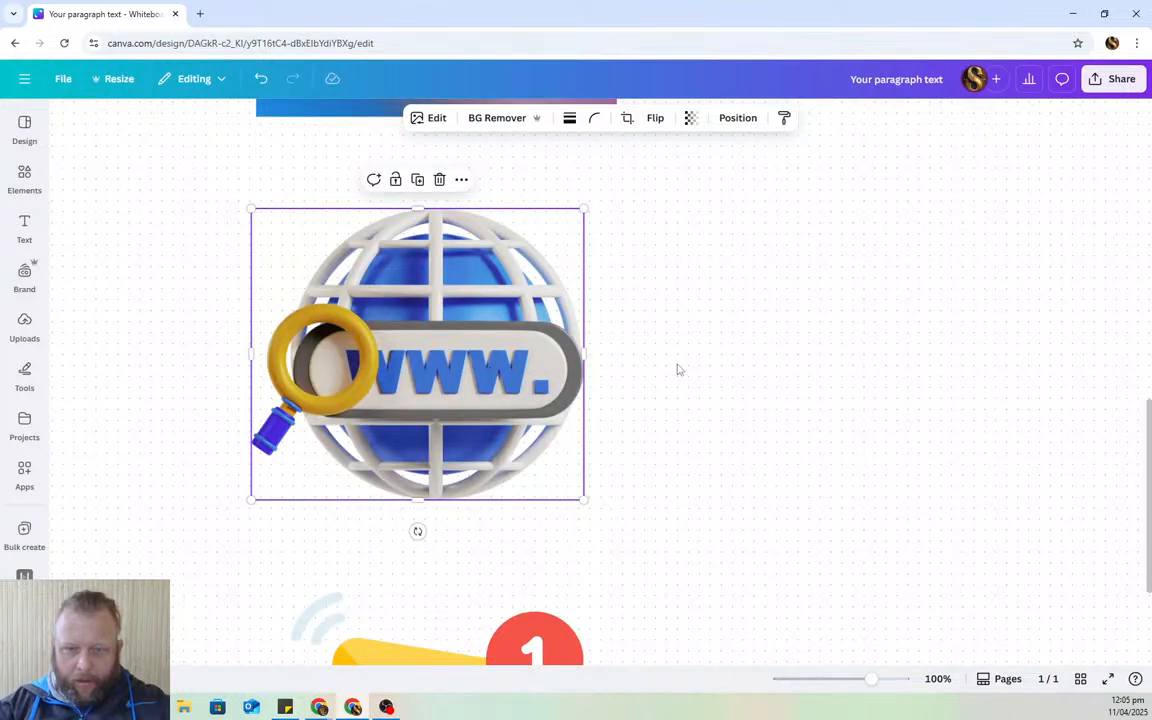
{"action": "scroll", "coordinate": [451, 353], "scroll_direction": "up", "scroll_amount": 3}
{"action": "scroll", "coordinate": [702, 465], "scroll_direction": "down", "scroll_amount": 7}
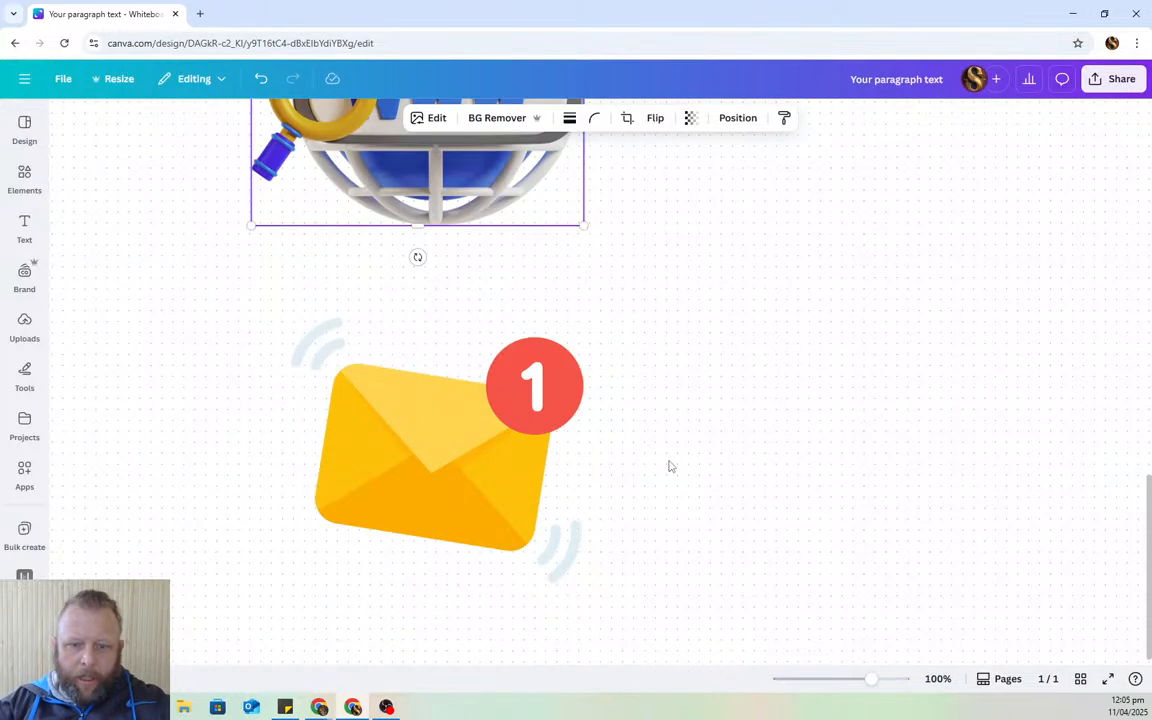
{"action": "left_click", "coordinate": [380, 427]}
{"action": "scroll", "coordinate": [680, 428], "scroll_direction": "up", "scroll_amount": 10}
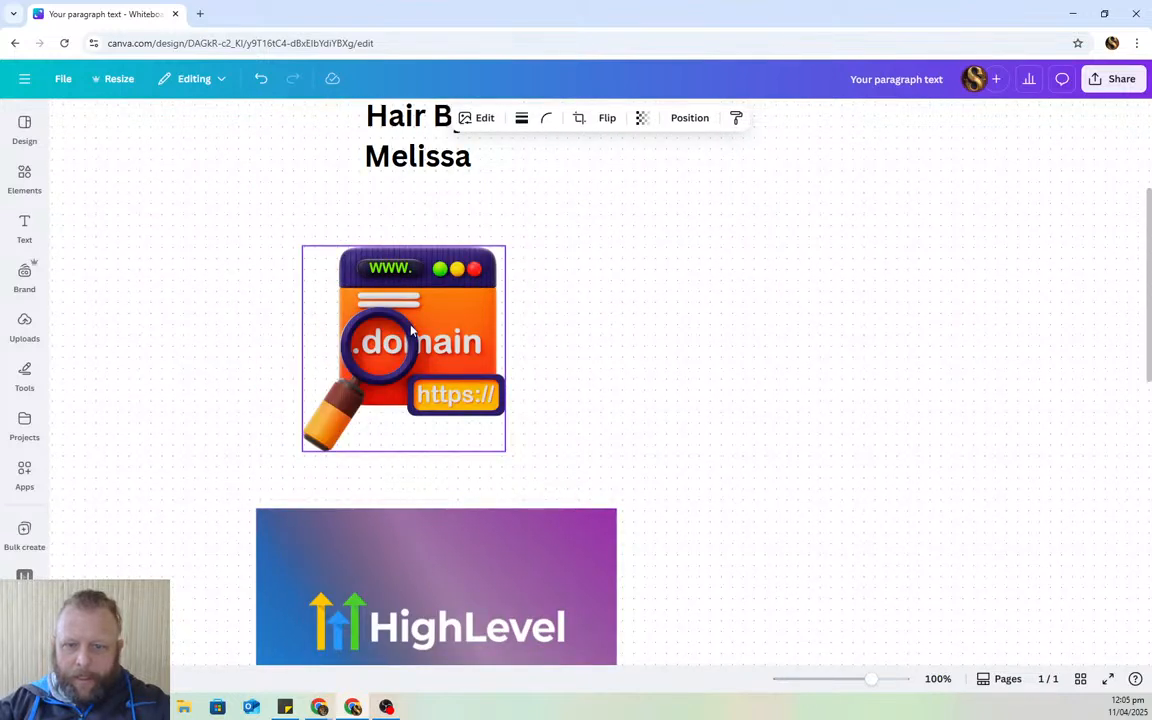
- Move the HighLevel banner up under the title and place a shrunken globe over it
{"action": "left_click_drag", "start_coordinate": [410, 330], "coordinate": [969, 437]}
{"action": "left_click_drag", "start_coordinate": [516, 538], "coordinate": [537, 268]}
{"action": "scroll", "coordinate": [681, 434], "scroll_direction": "down", "scroll_amount": 5}
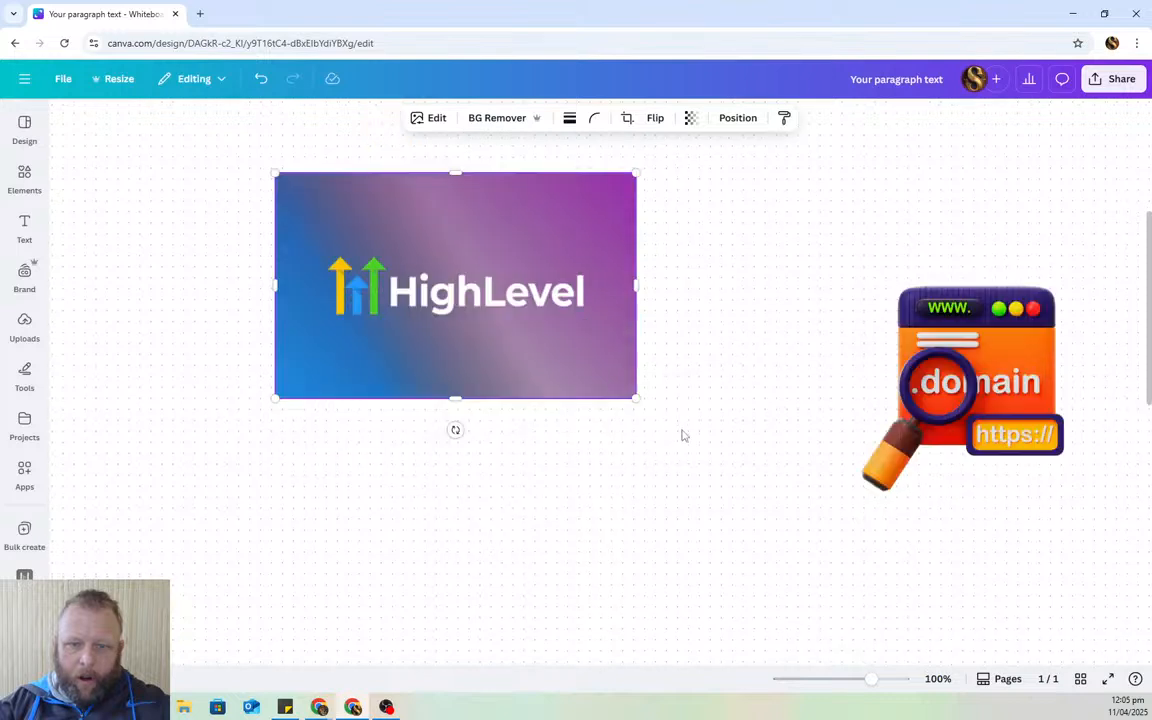
{"action": "left_click_drag", "start_coordinate": [460, 540], "coordinate": [454, 227]}
{"action": "left_click_drag", "start_coordinate": [617, 504], "coordinate": [496, 393]}
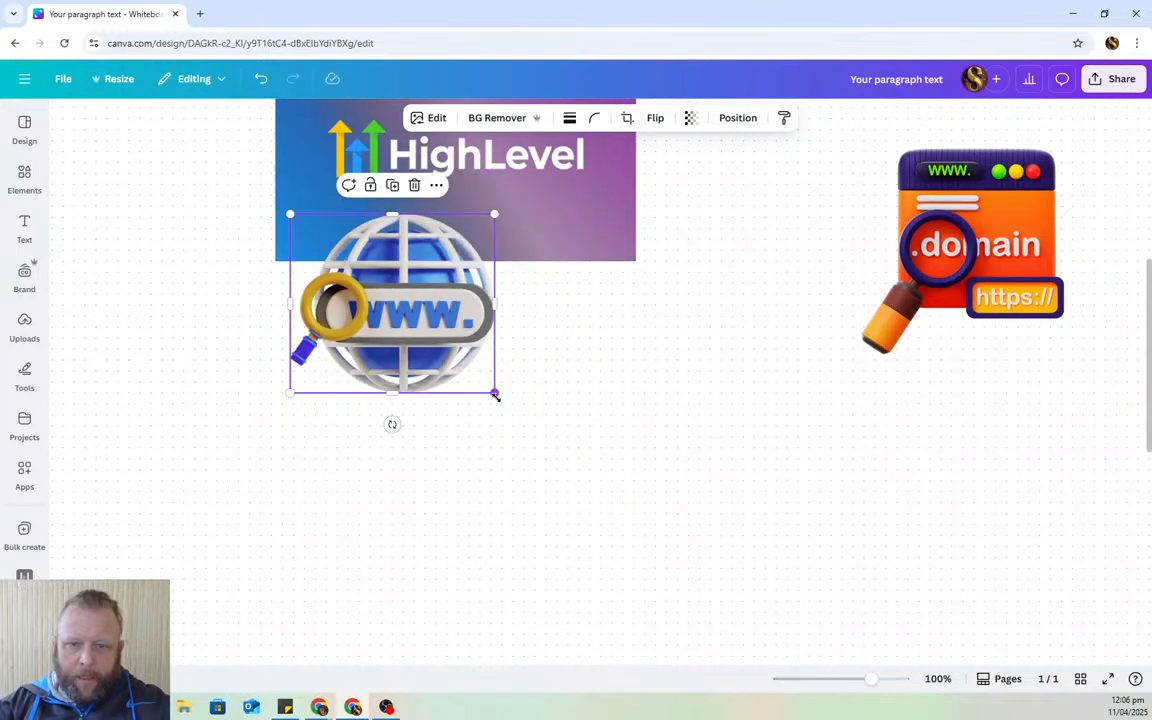
{"action": "left_click_drag", "start_coordinate": [386, 302], "coordinate": [455, 294]}
- Reposition the domain graphic to the right of the HighLevel banner
{"action": "left_click_drag", "start_coordinate": [982, 324], "coordinate": [471, 640]}
{"action": "scroll", "coordinate": [722, 556], "scroll_direction": "down", "scroll_amount": 4}
{"action": "left_click_drag", "start_coordinate": [471, 357], "coordinate": [501, 340]}
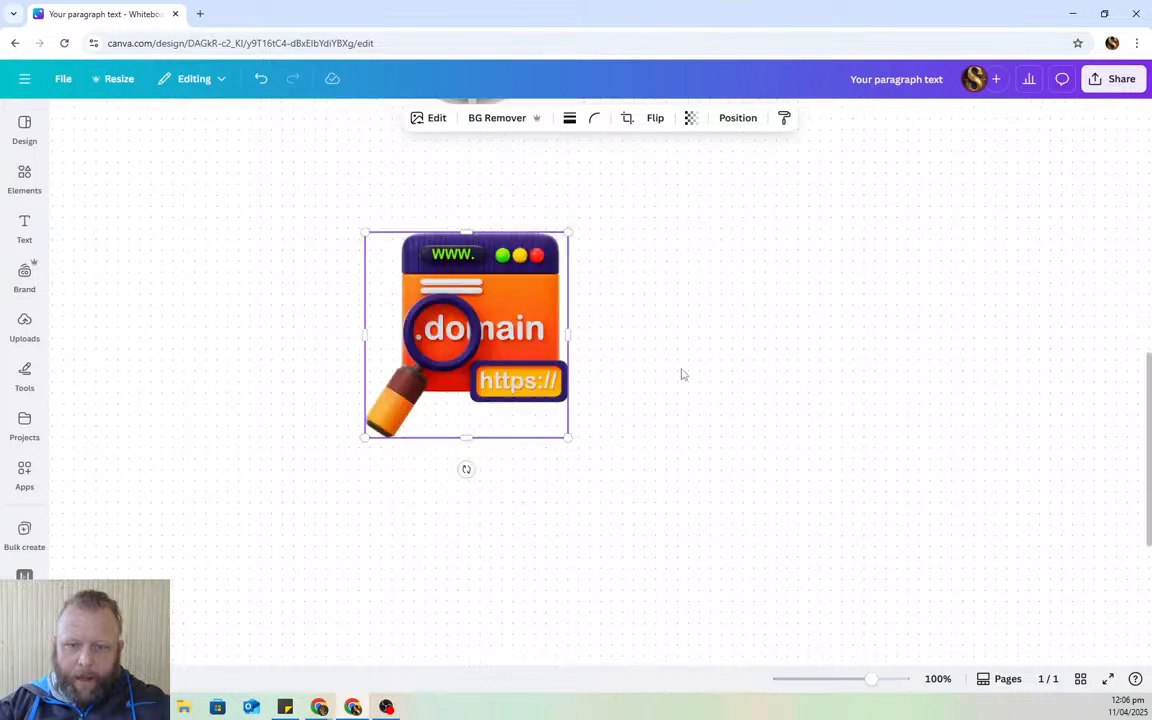
{"action": "scroll", "coordinate": [684, 375], "scroll_direction": "down", "scroll_amount": 4}
{"action": "left_click_drag", "start_coordinate": [441, 516], "coordinate": [511, 323]}
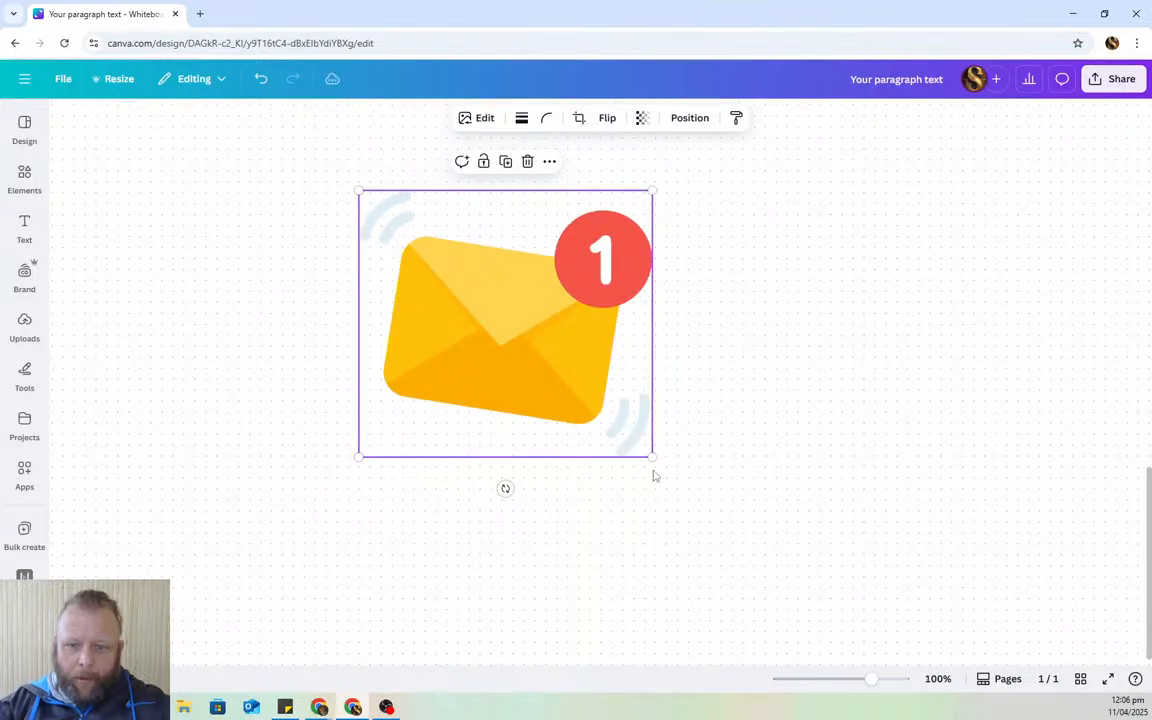
{"action": "left_click_drag", "start_coordinate": [652, 457], "coordinate": [612, 417]}
{"action": "scroll", "coordinate": [692, 360], "scroll_direction": "up", "scroll_amount": 5}
{"action": "left_click_drag", "start_coordinate": [492, 411], "coordinate": [503, 276]}
{"action": "scroll", "coordinate": [604, 360], "scroll_direction": "up", "scroll_amount": 5}
{"action": "scroll", "coordinate": [543, 538], "scroll_direction": "down", "scroll_amount": 2}
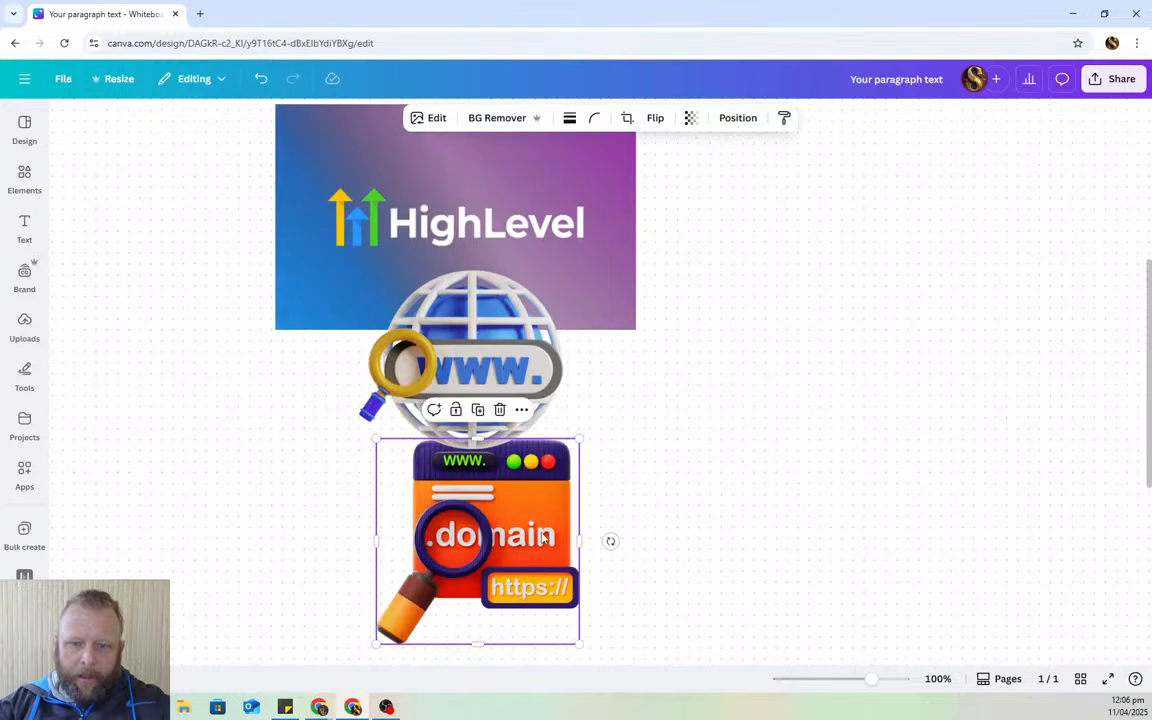
{"action": "left_click_drag", "start_coordinate": [543, 538], "coordinate": [818, 308]}
- Place the envelope overlapping the banner's lower edge, then move the Canva window aside
{"action": "scroll", "coordinate": [805, 512], "scroll_direction": "down", "scroll_amount": 4}
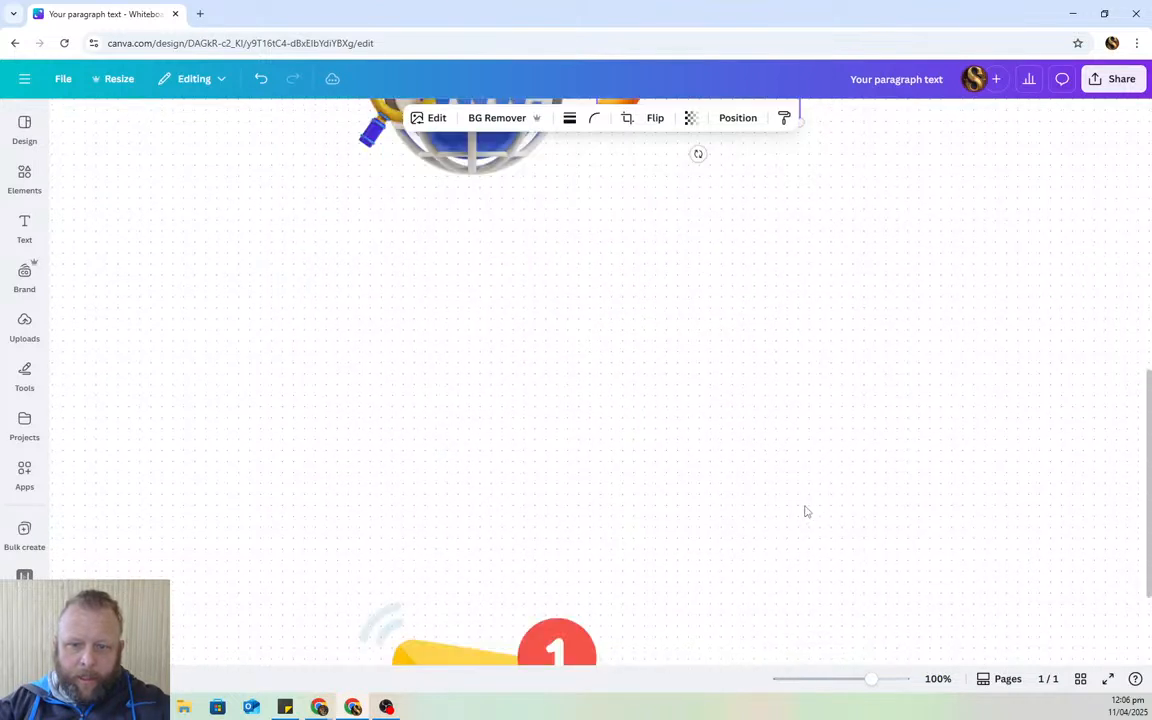
{"action": "left_click_drag", "start_coordinate": [507, 648], "coordinate": [381, 181]}
{"action": "scroll", "coordinate": [646, 326], "scroll_direction": "down", "scroll_amount": 2}
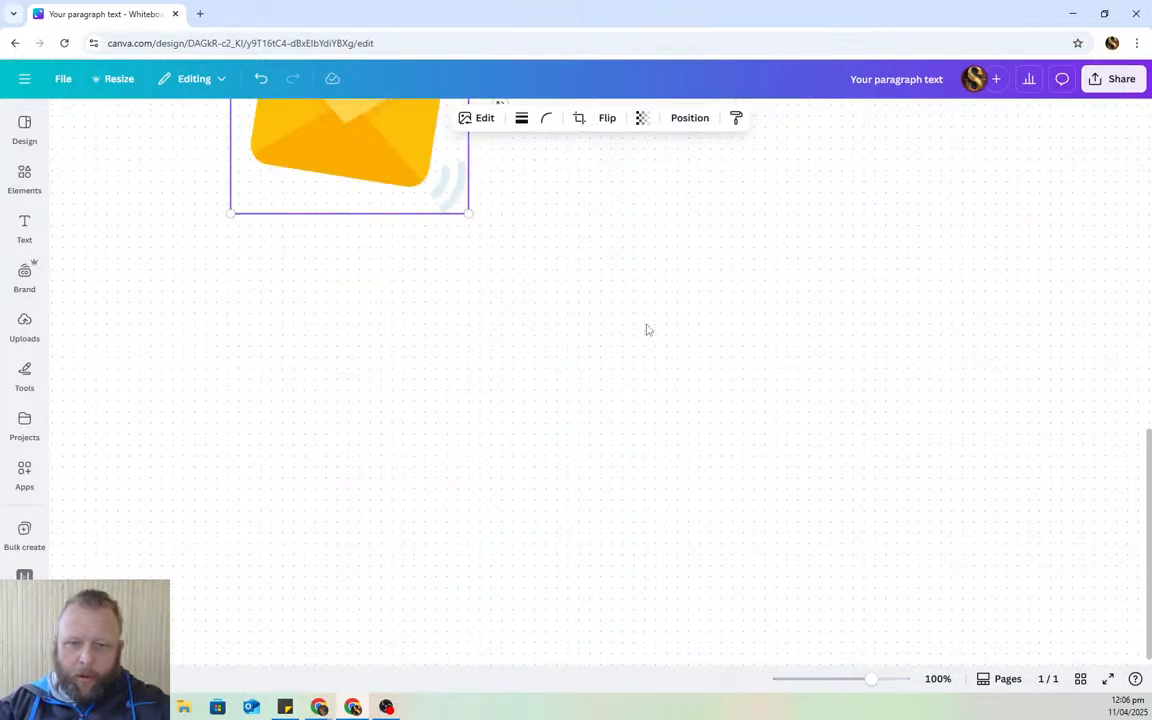
{"action": "scroll", "coordinate": [648, 329], "scroll_direction": "up", "scroll_amount": 6}
{"action": "left_click_drag", "start_coordinate": [504, 373], "coordinate": [844, 391]}
{"action": "left_click", "coordinate": [350, 475]}
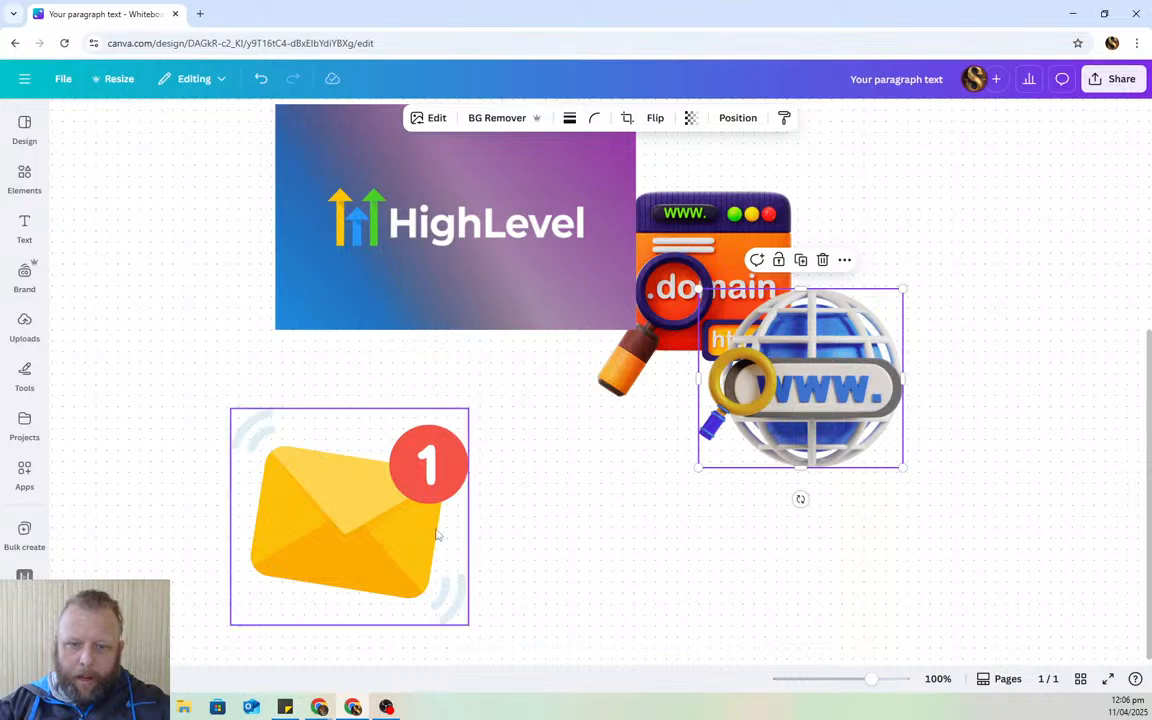
{"action": "left_click_drag", "start_coordinate": [350, 475], "coordinate": [485, 358]}
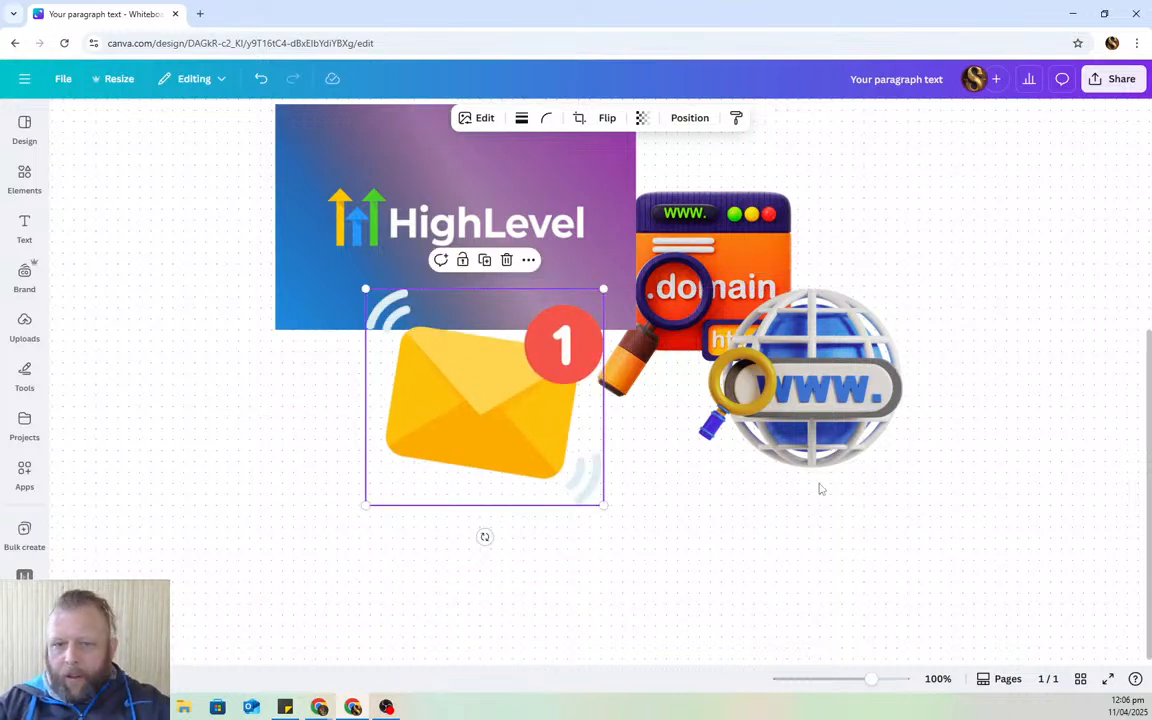
{"action": "scroll", "coordinate": [641, 421], "scroll_direction": "up", "scroll_amount": 2}
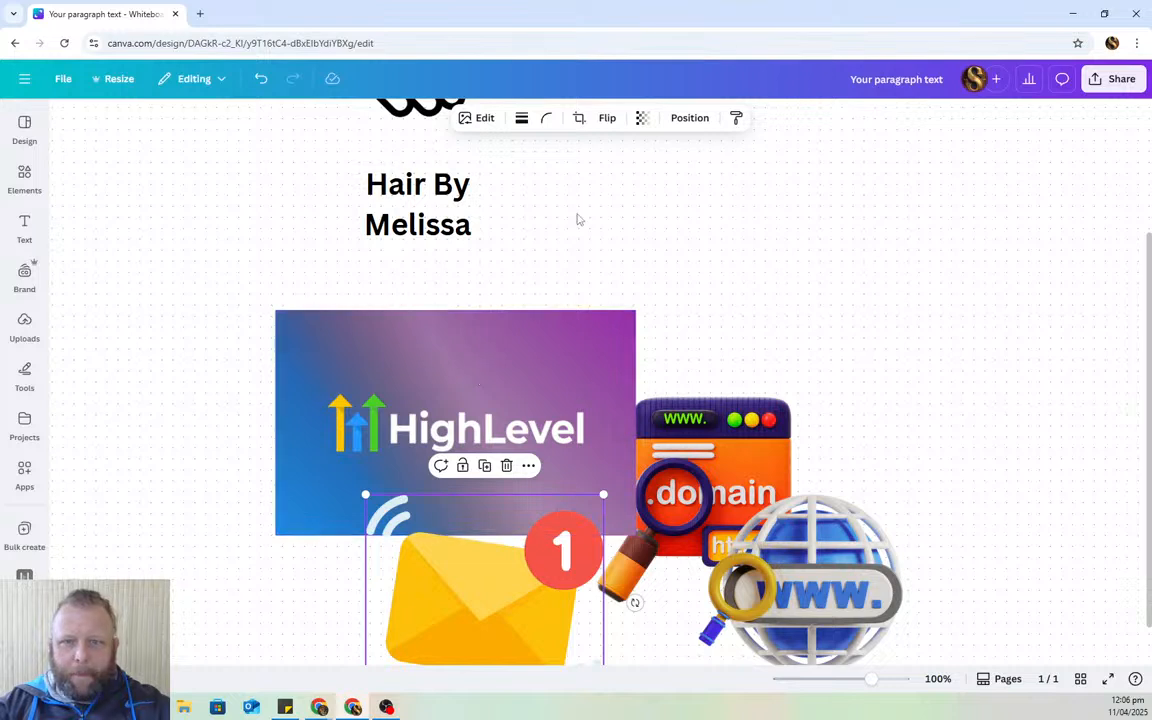
{"action": "scroll", "coordinate": [301, 401], "scroll_direction": "down", "scroll_amount": 1}
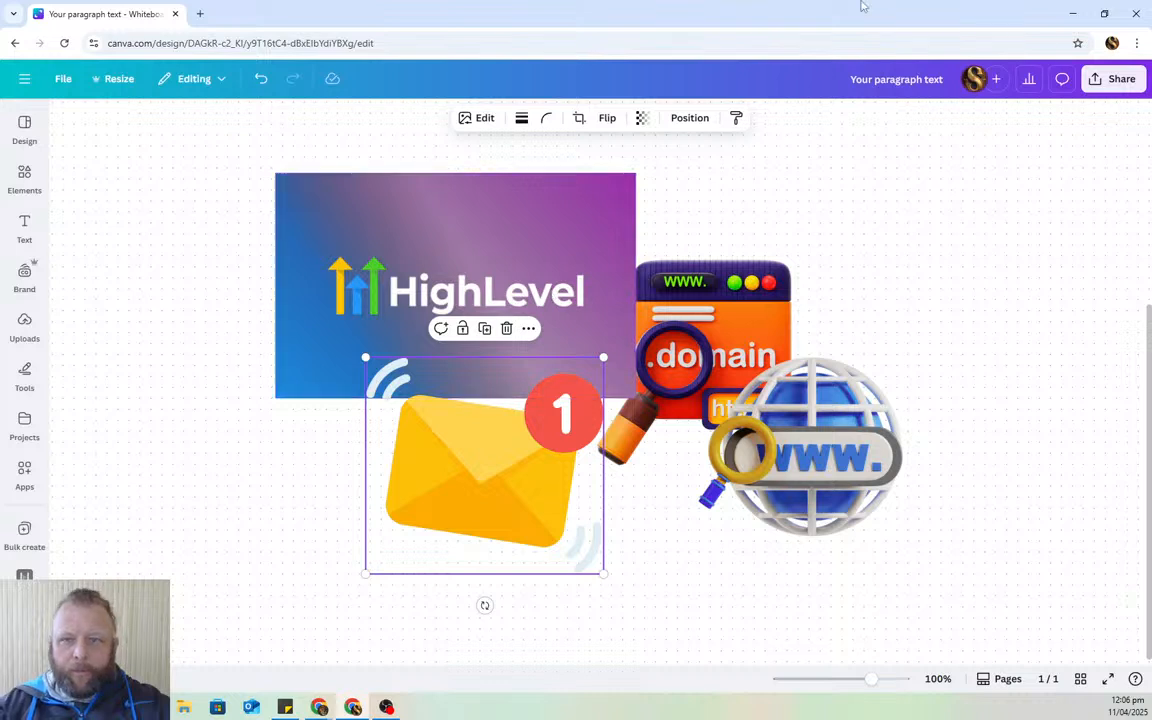
{"action": "left_click_drag", "start_coordinate": [862, 12], "coordinate": [990, 717]}
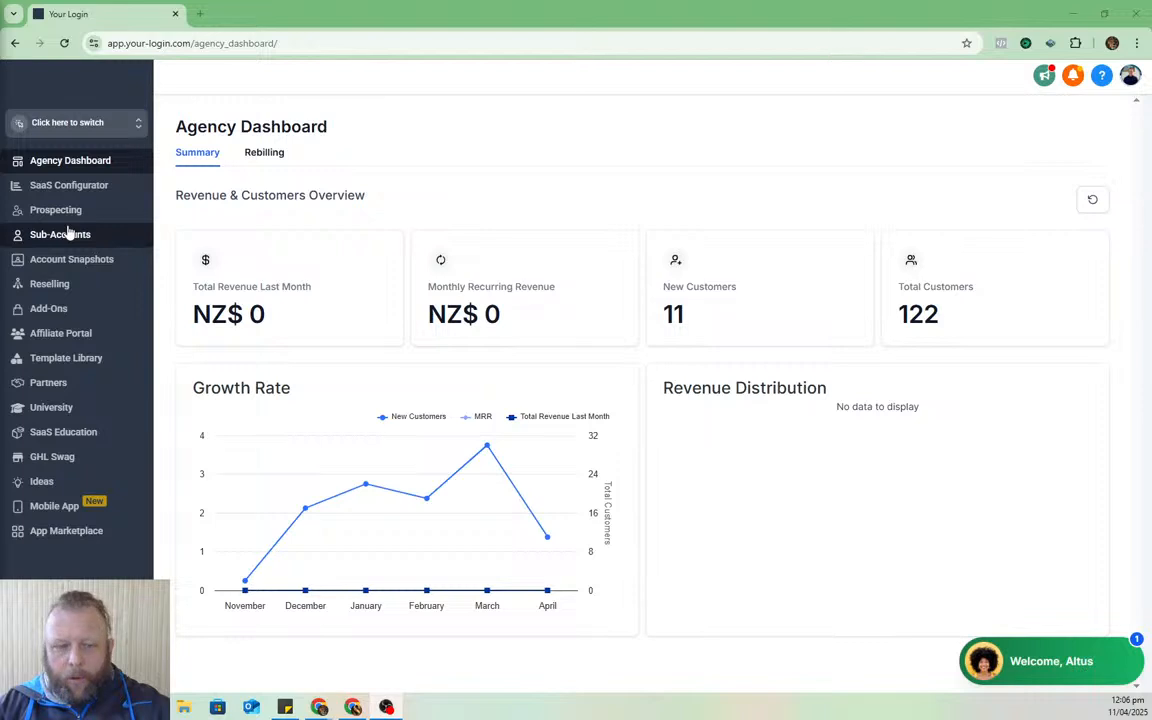
- Start a new sub-account, searching templates for 'hair' and continuing with the Blank Snapshot
{"action": "left_click", "coordinate": [110, 243]}
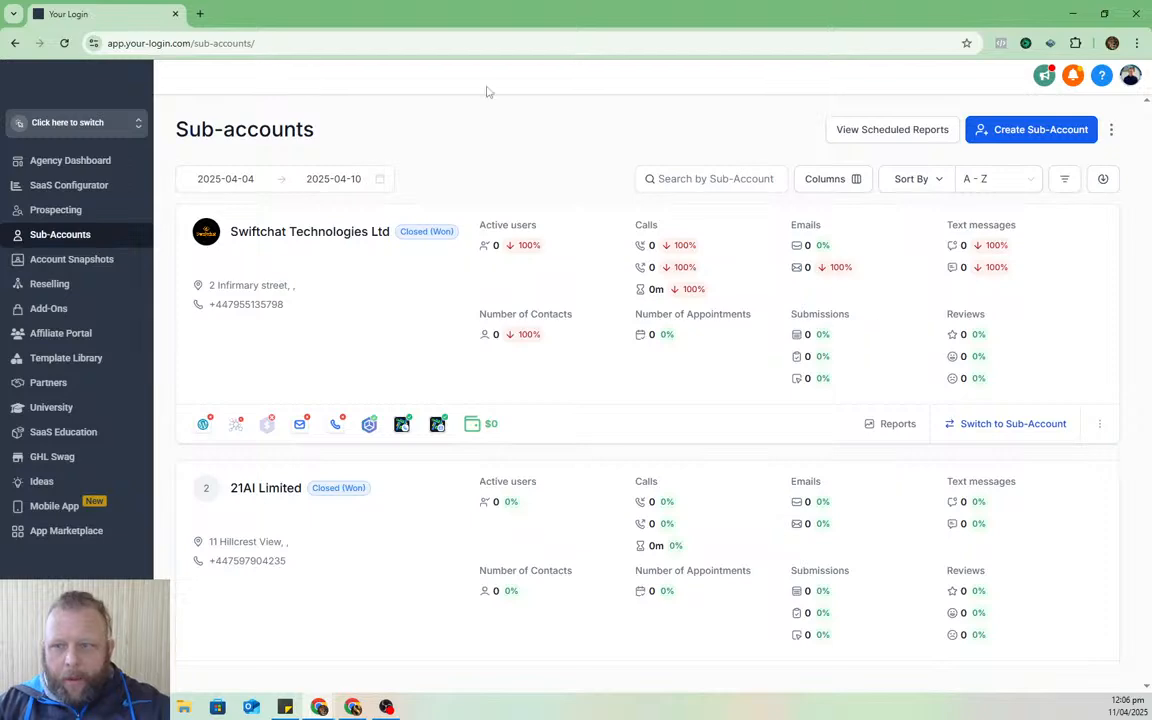
{"action": "left_click", "coordinate": [1021, 135]}
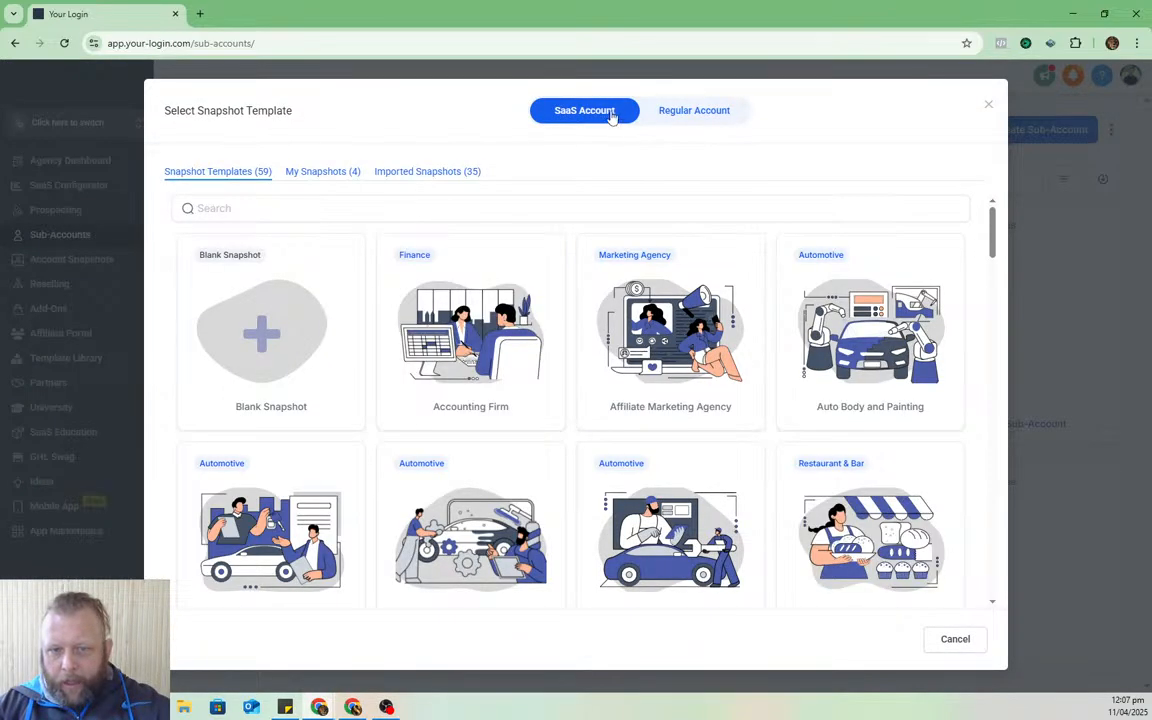
{"action": "left_click", "coordinate": [282, 208]}
{"action": "type", "text": "hair"}
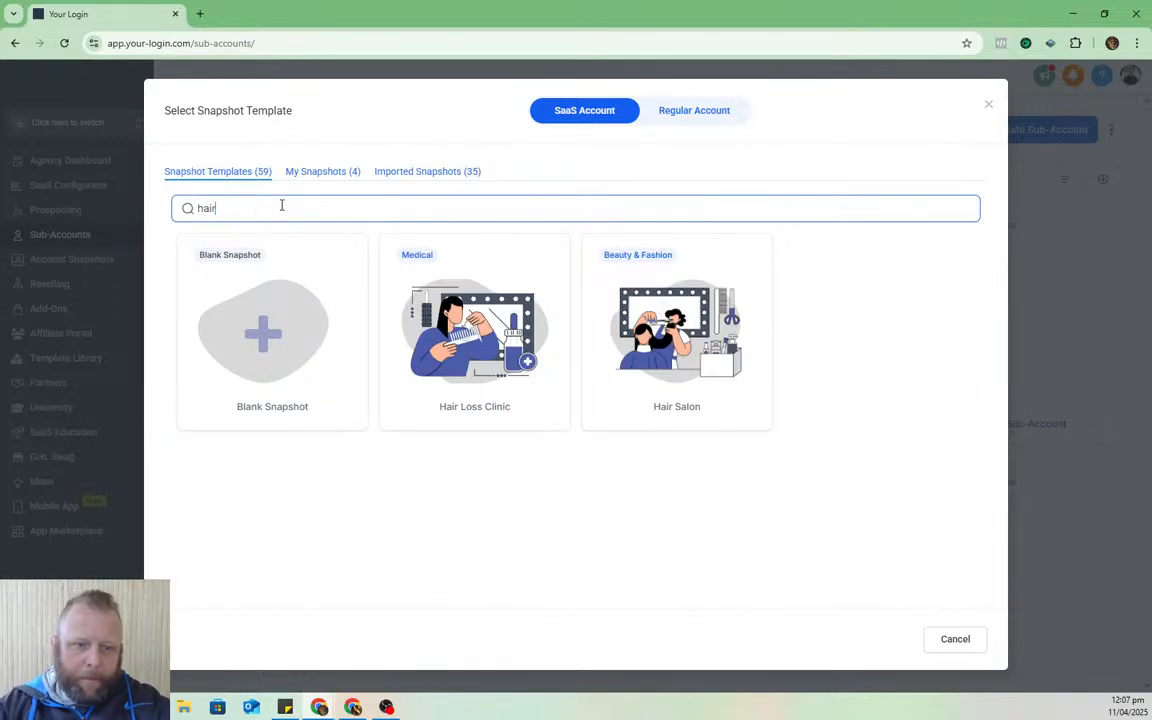
{"action": "mouse_move", "coordinate": [674, 318]}
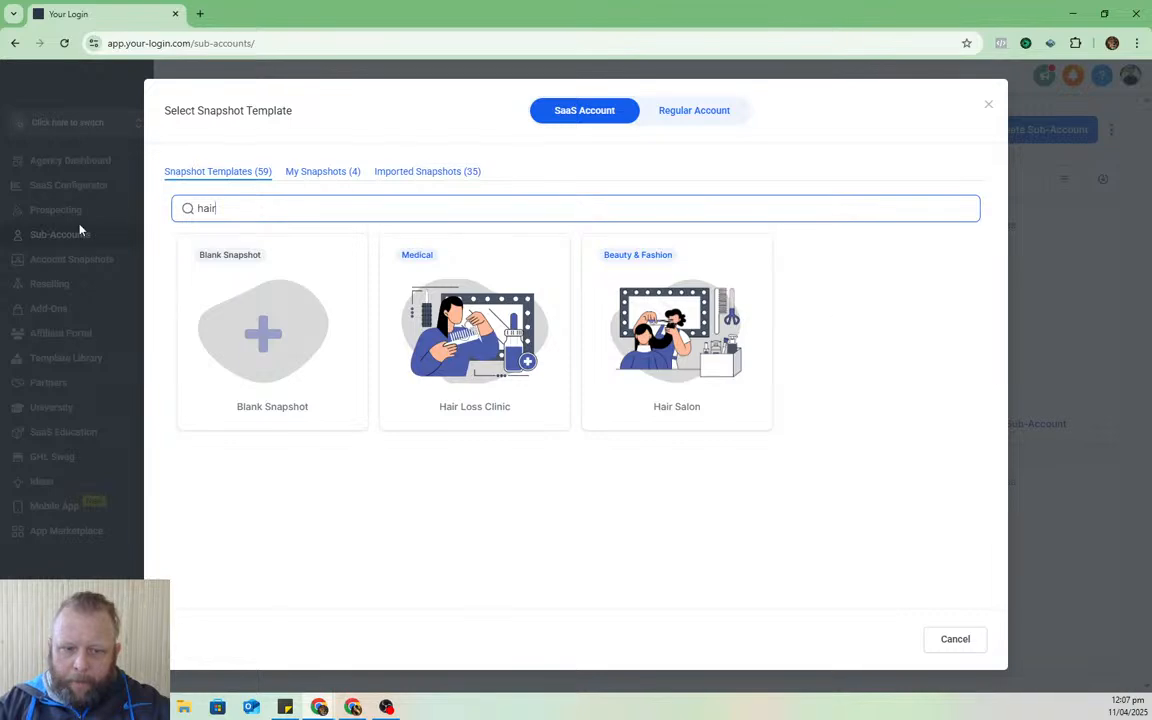
{"action": "mouse_move", "coordinate": [287, 301]}
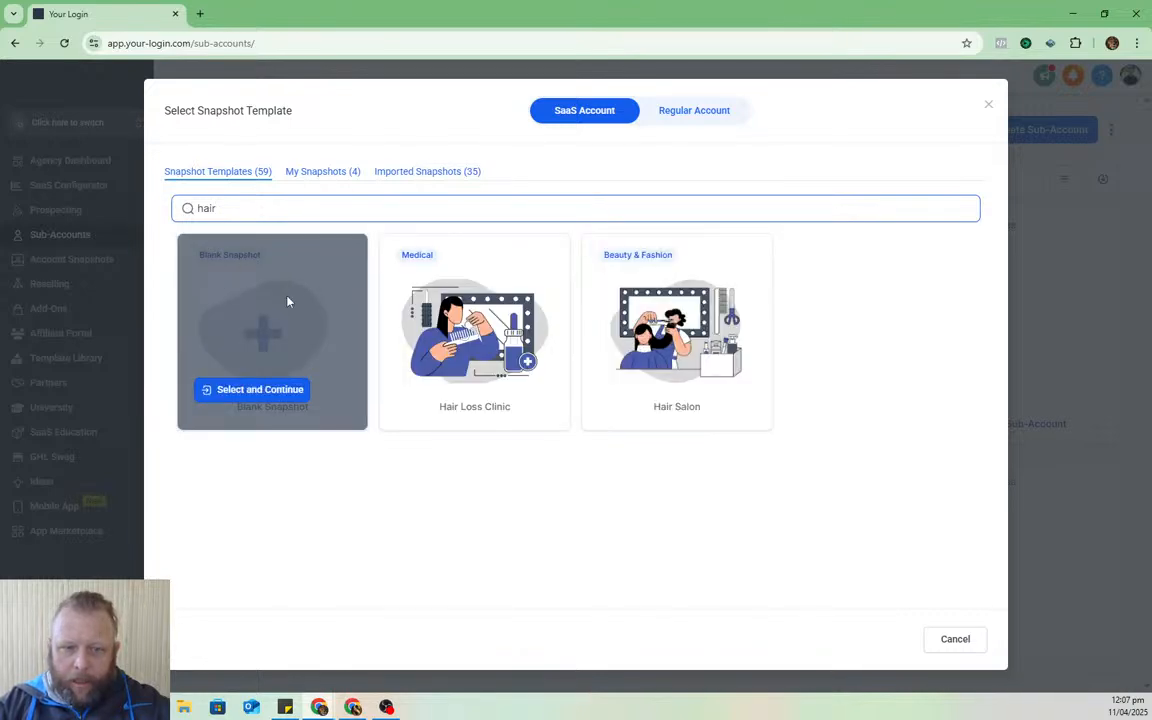
{"action": "left_click", "coordinate": [251, 390]}
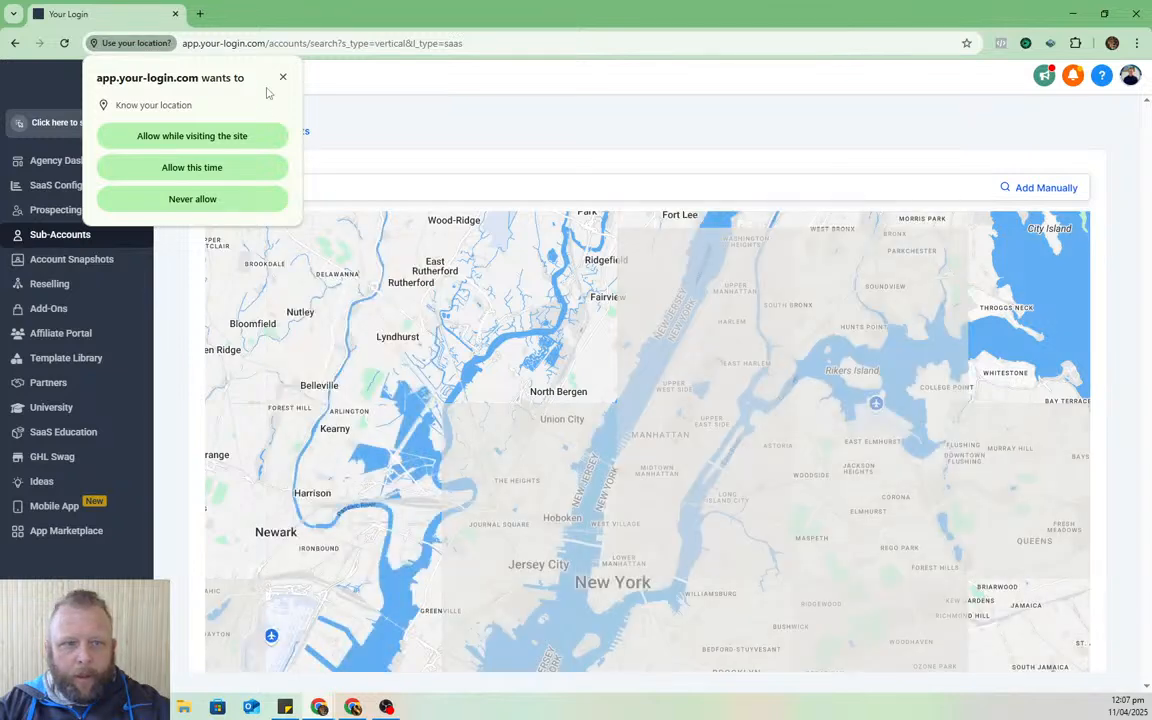
- Enter the client's first name, last name and e-mail address manually in Add Sub-Account
{"action": "left_click", "coordinate": [283, 77]}
{"action": "left_click", "coordinate": [1046, 187]}
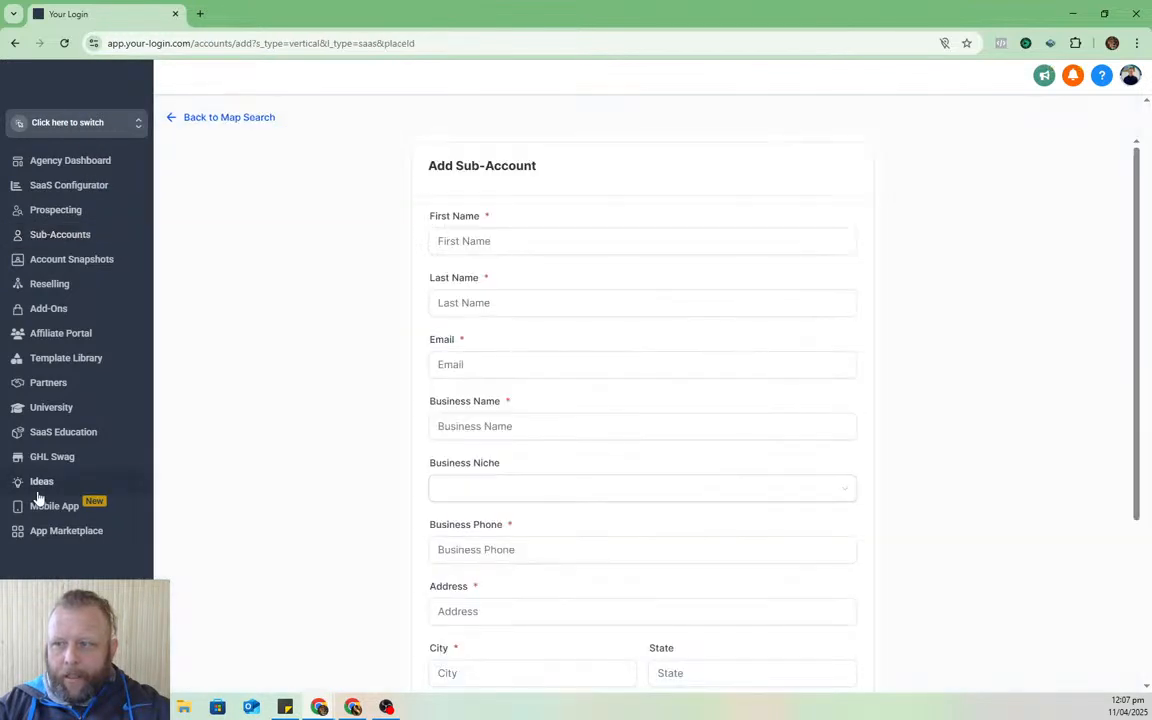
{"action": "left_click", "coordinate": [593, 241]}
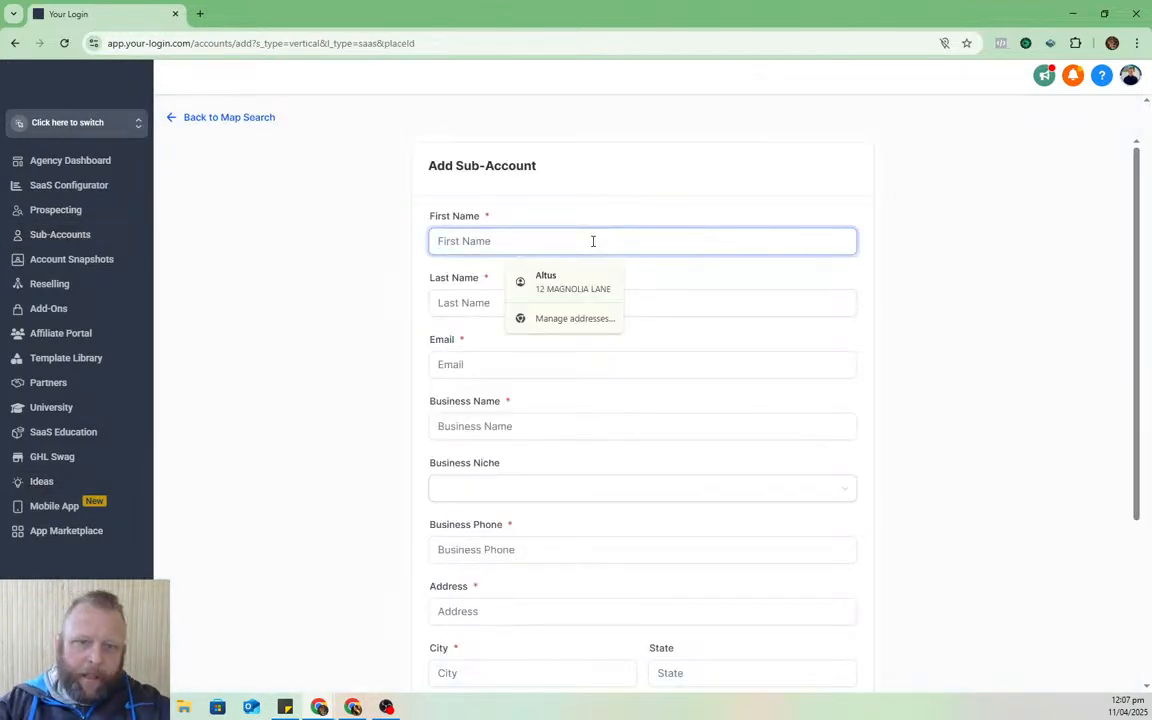
{"action": "type", "text": "Me"}
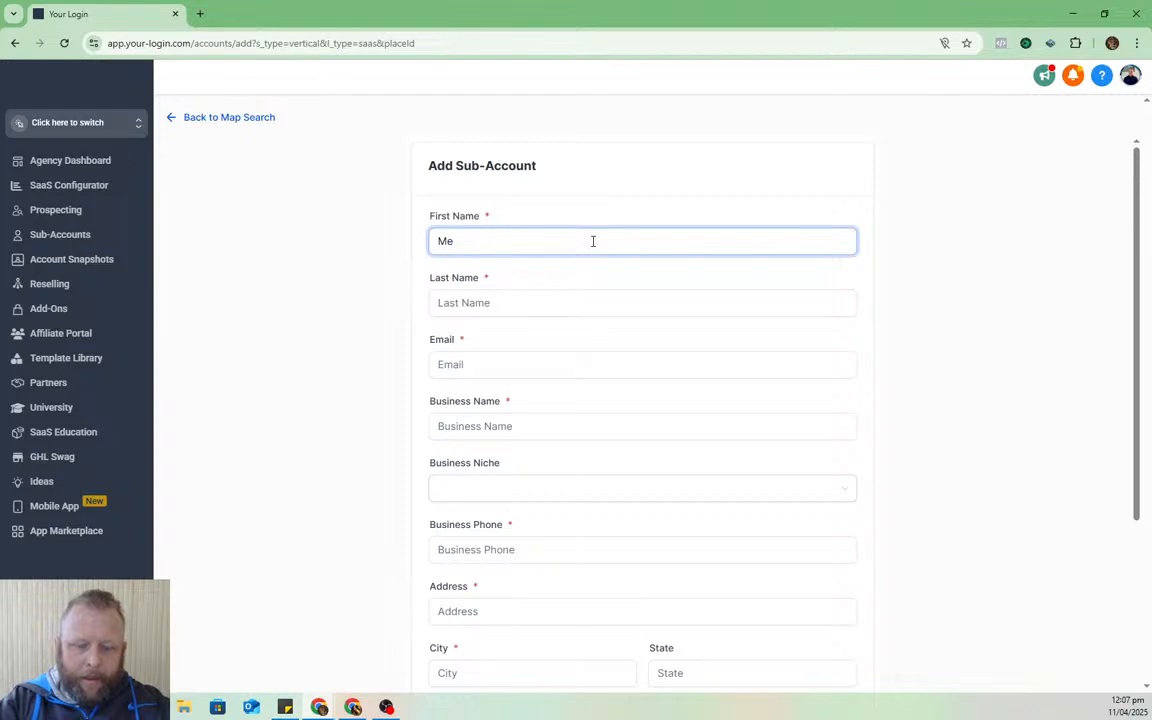
{"action": "type", "text": "llisa"}
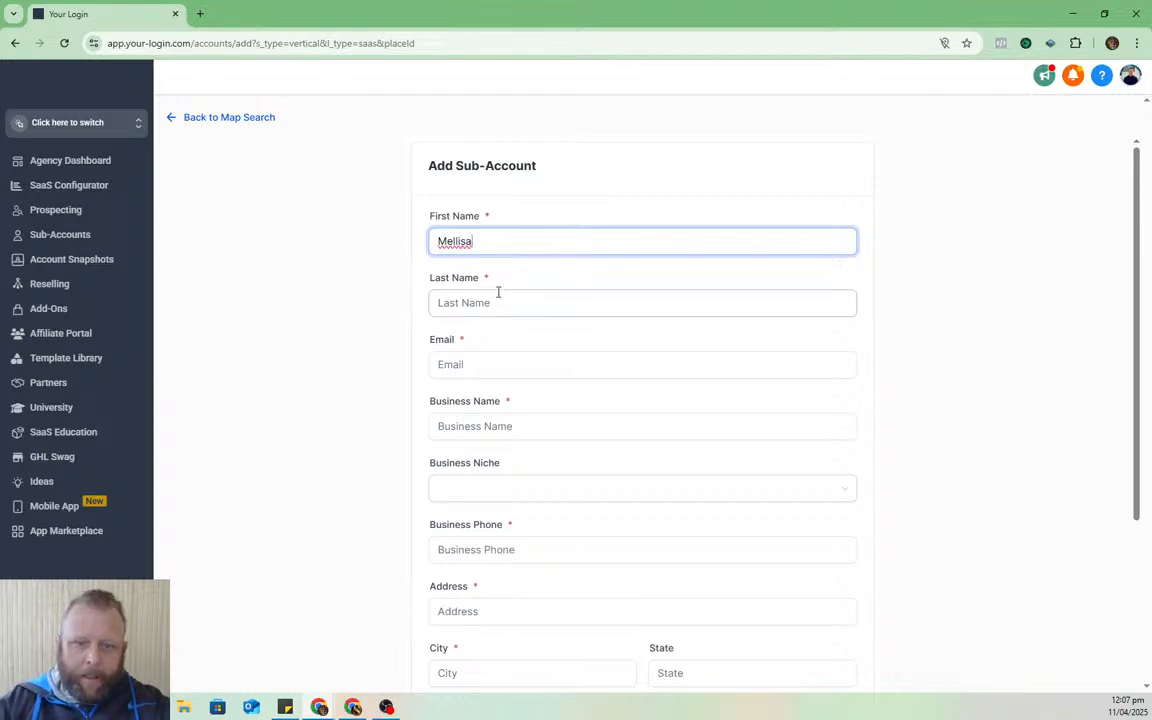
{"action": "left_click", "coordinate": [500, 302]}
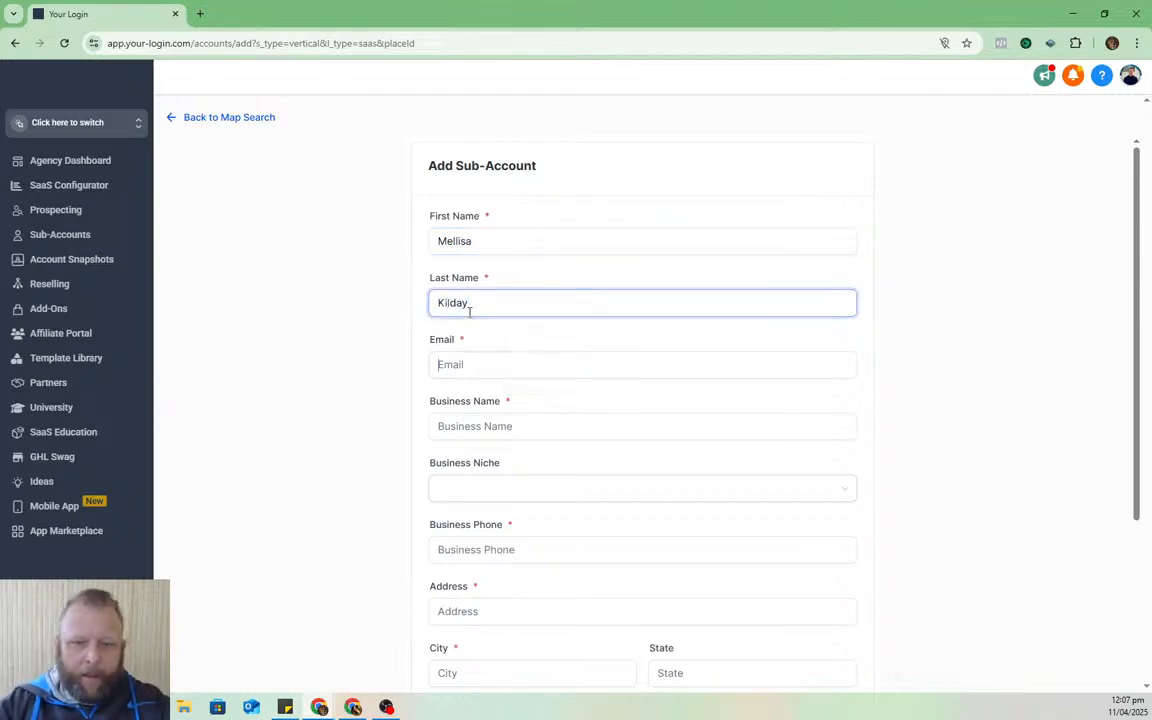
{"action": "key", "text": "Tab"}
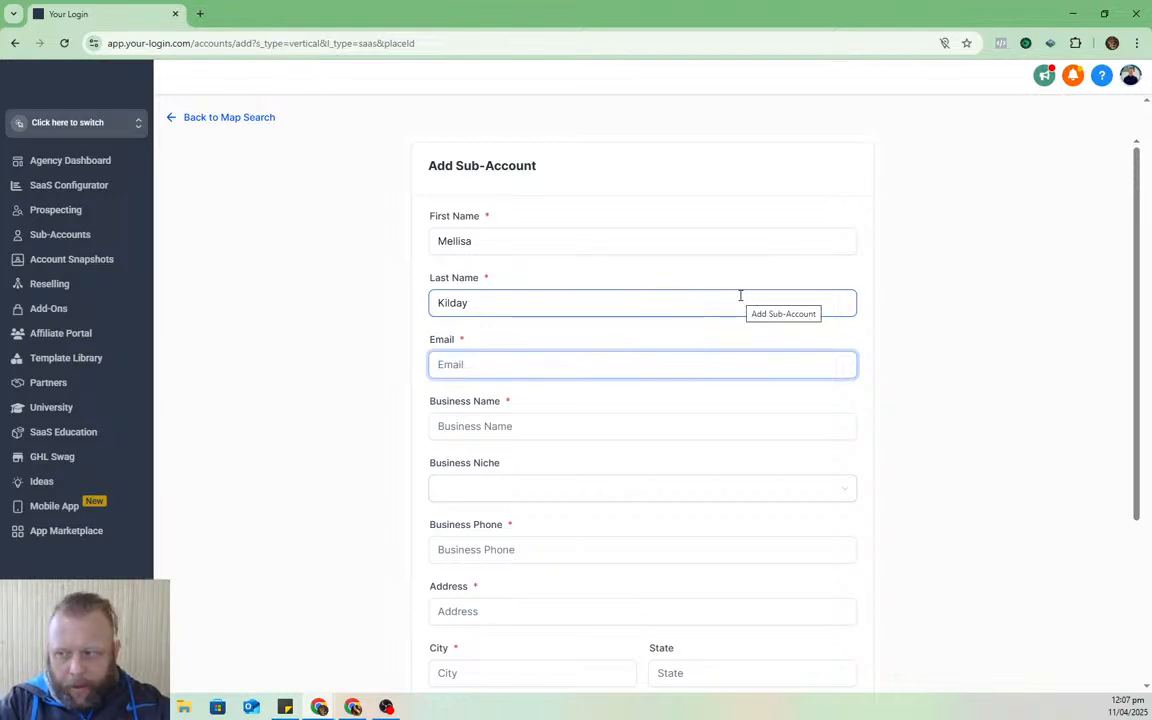
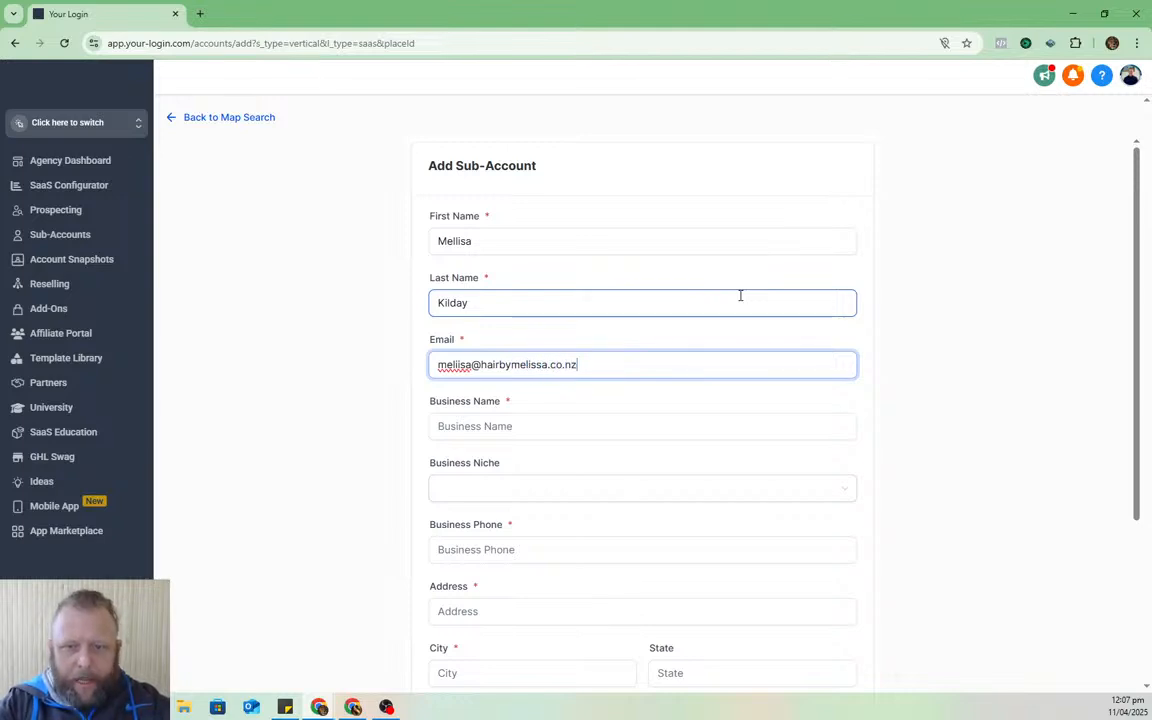
- Set the business name to 'Hair by Melissa' and the business niche to Hair Salon
{"action": "left_click", "coordinate": [517, 424]}
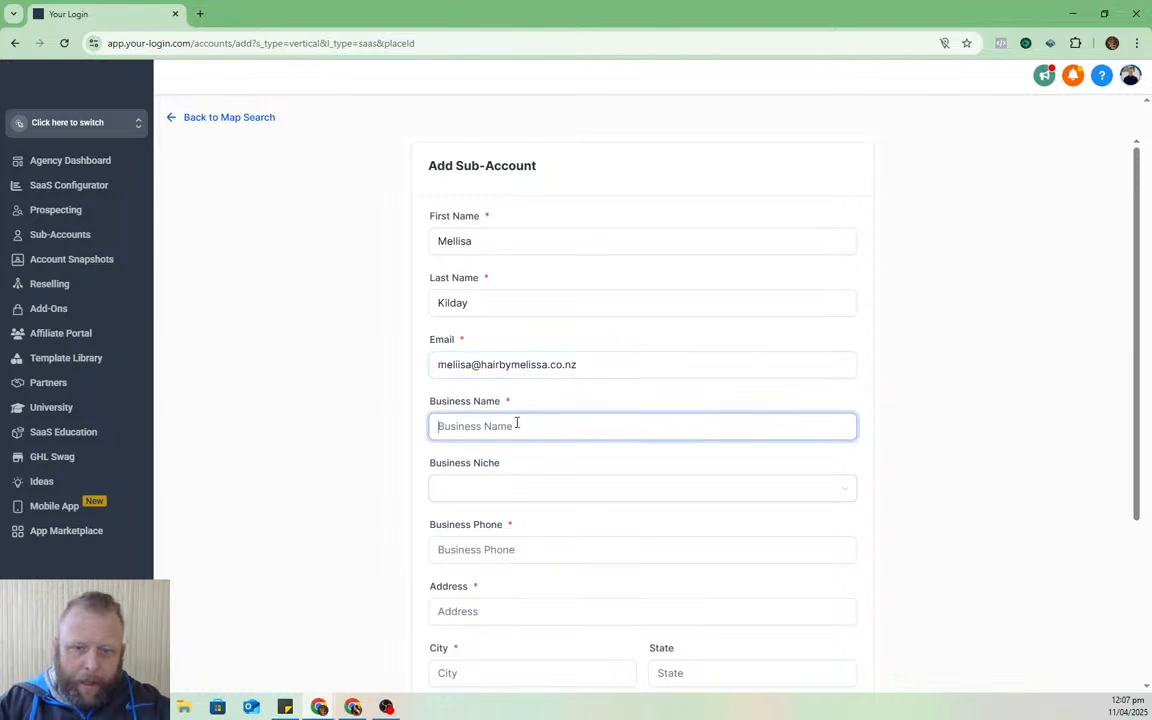
{"action": "type", "text": "Hiar By"}
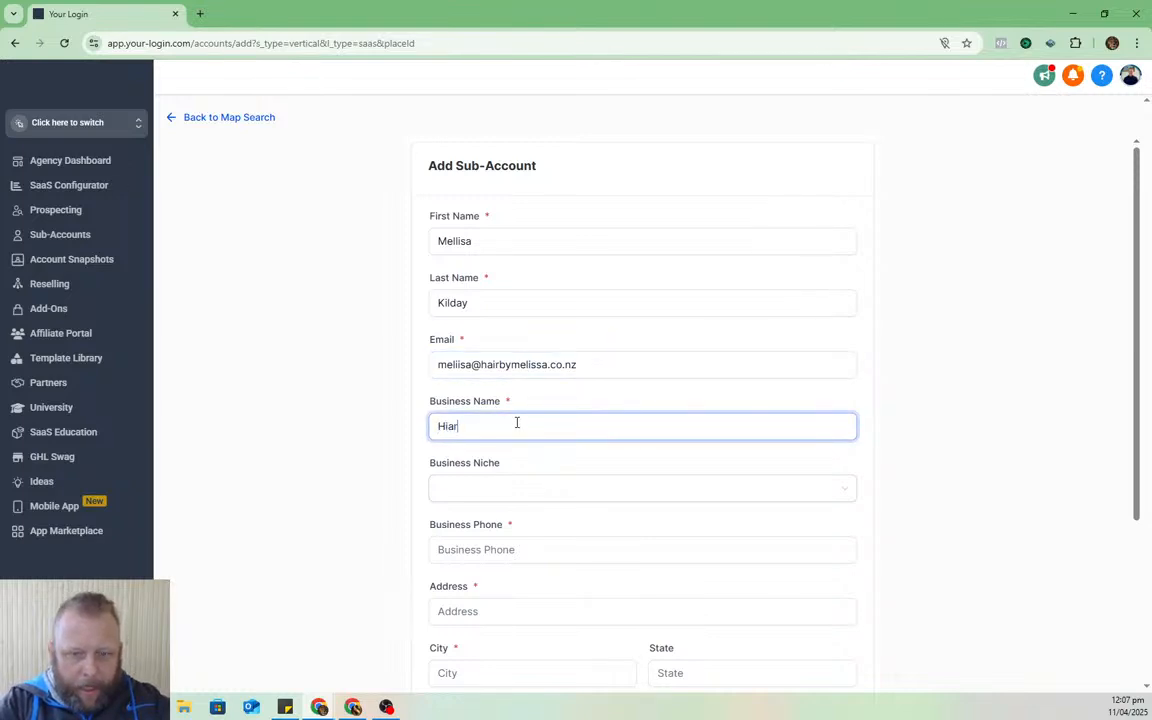
{"action": "key", "text": "BackSpace"}
{"action": "key", "text": "BackSpace"}
{"action": "key", "text": "BackSpace"}
{"action": "key", "text": "BackSpace"}
{"action": "key", "text": "BackSpace"}
{"action": "key", "text": "BackSpace"}
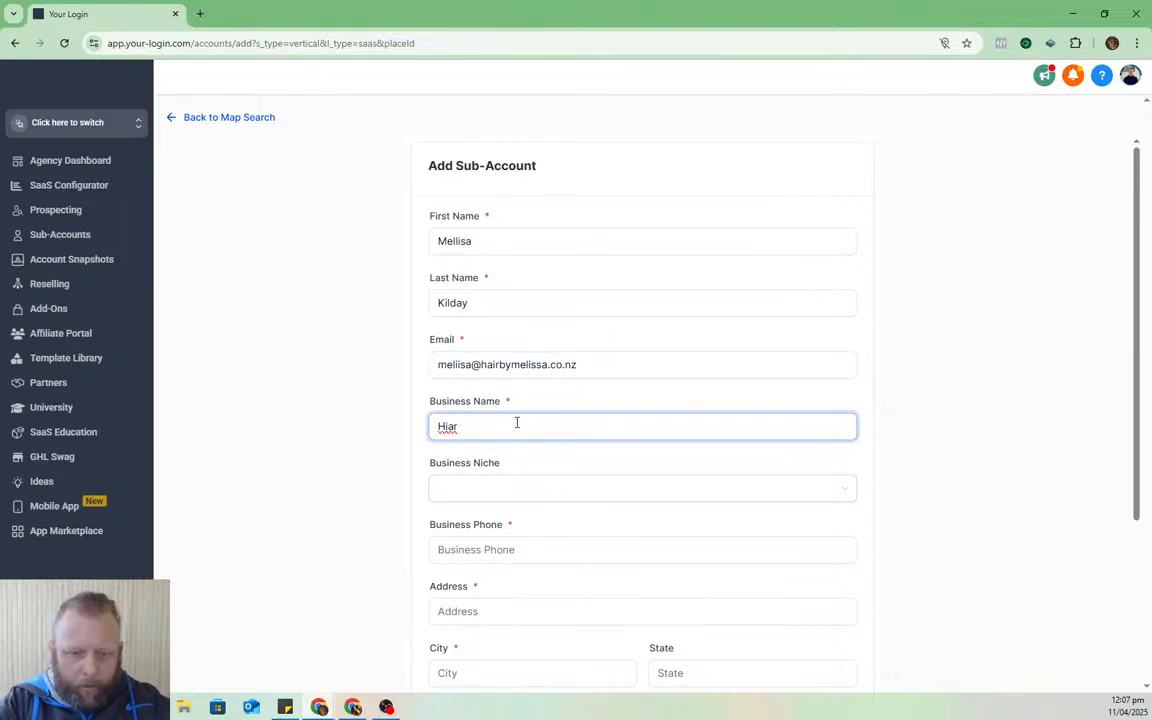
{"action": "type", "text": "air by "}
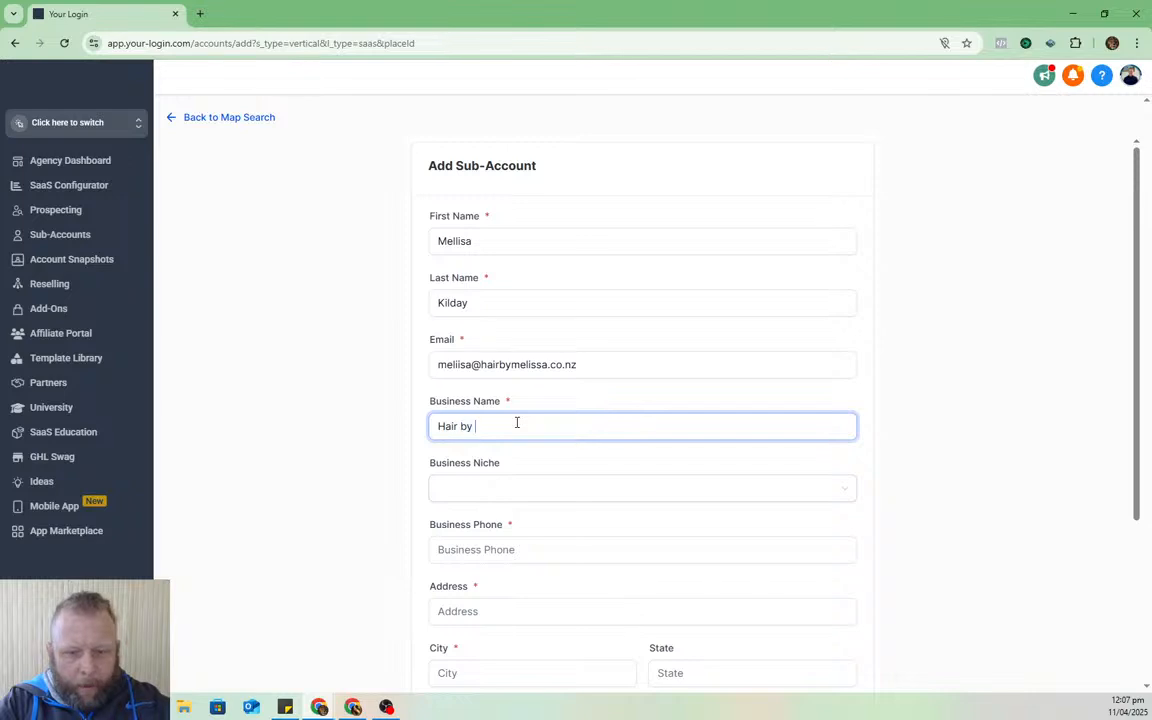
{"action": "type", "text": "Melissa"}
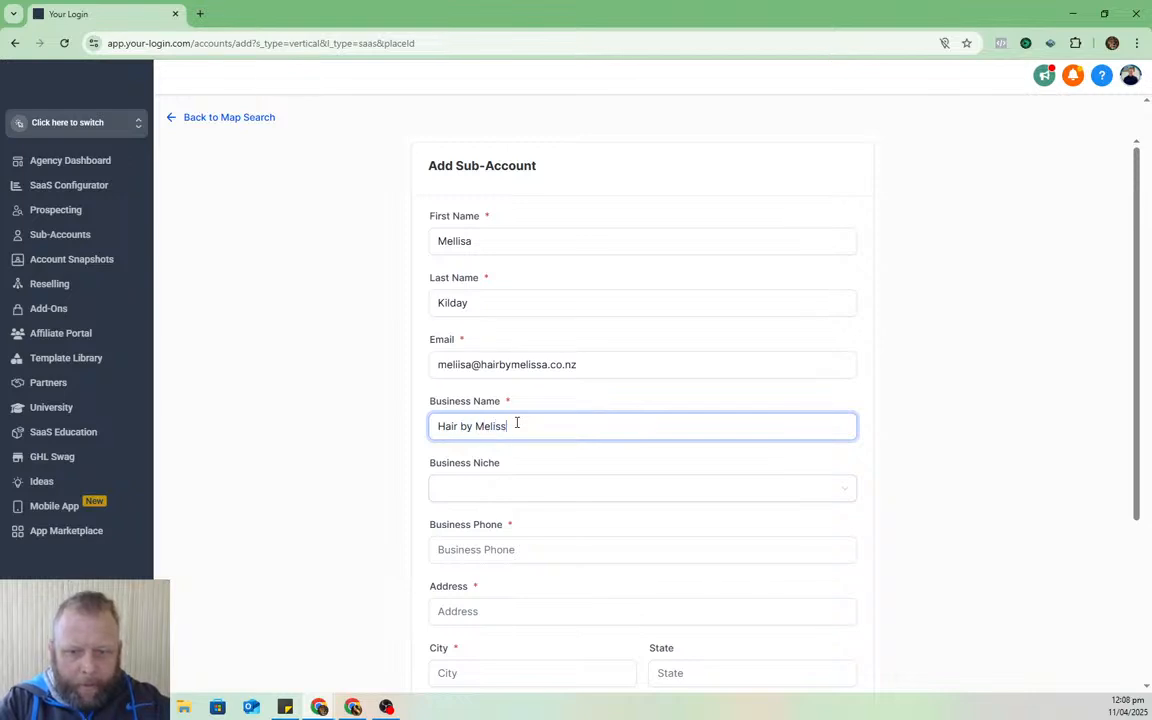
{"action": "left_click", "coordinate": [645, 490]}
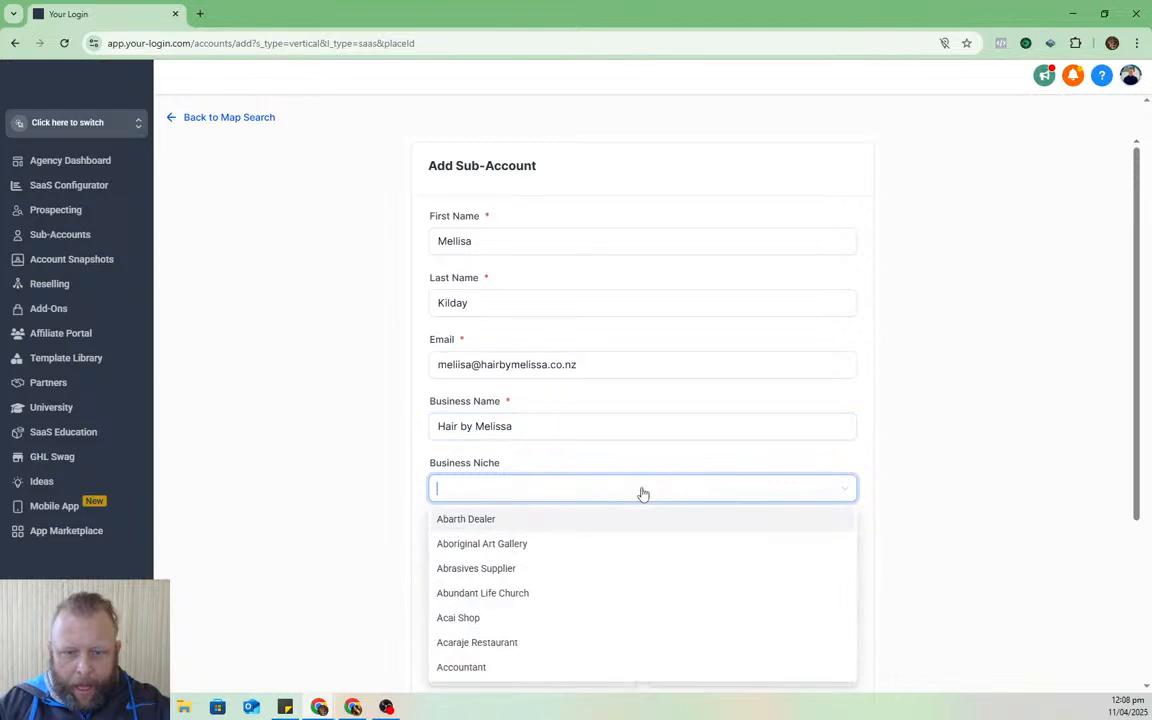
{"action": "type", "text": "hai"}
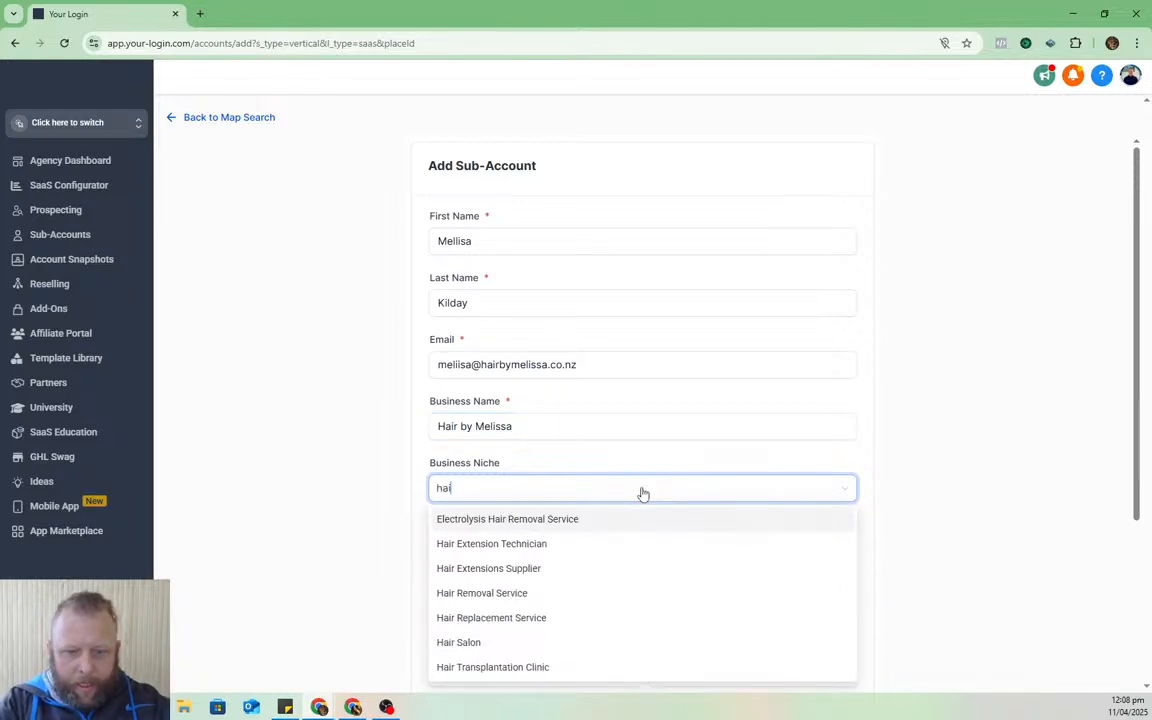
{"action": "type", "text": "r d"}
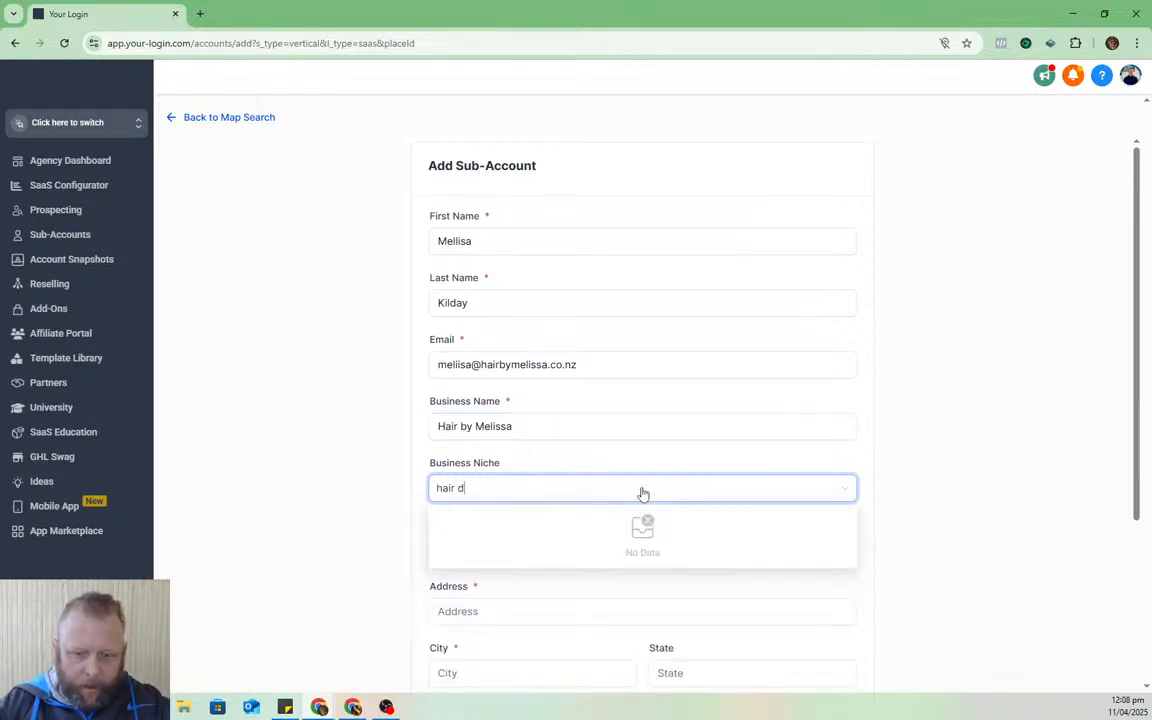
{"action": "key", "text": "BackSpace"}
{"action": "key", "text": "BackSpace"}
{"action": "type", "text": "s"}
{"action": "key", "text": "BackSpace"}
{"action": "type", "text": "s"}
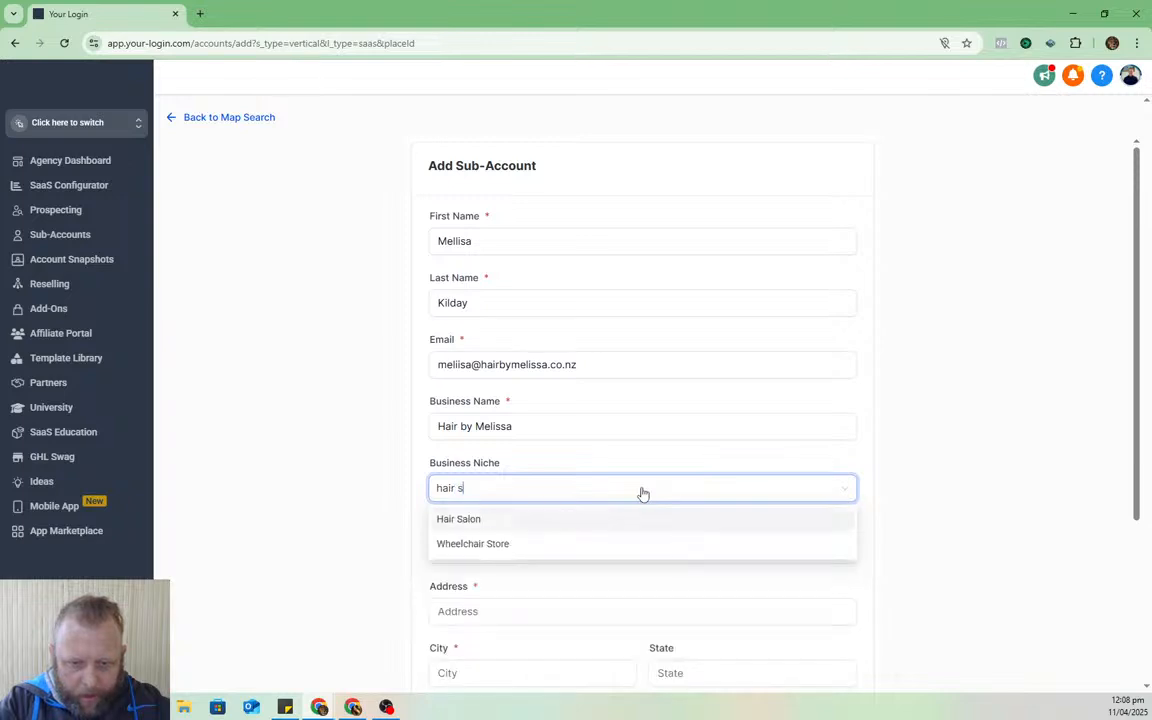
{"action": "left_click", "coordinate": [537, 522]}
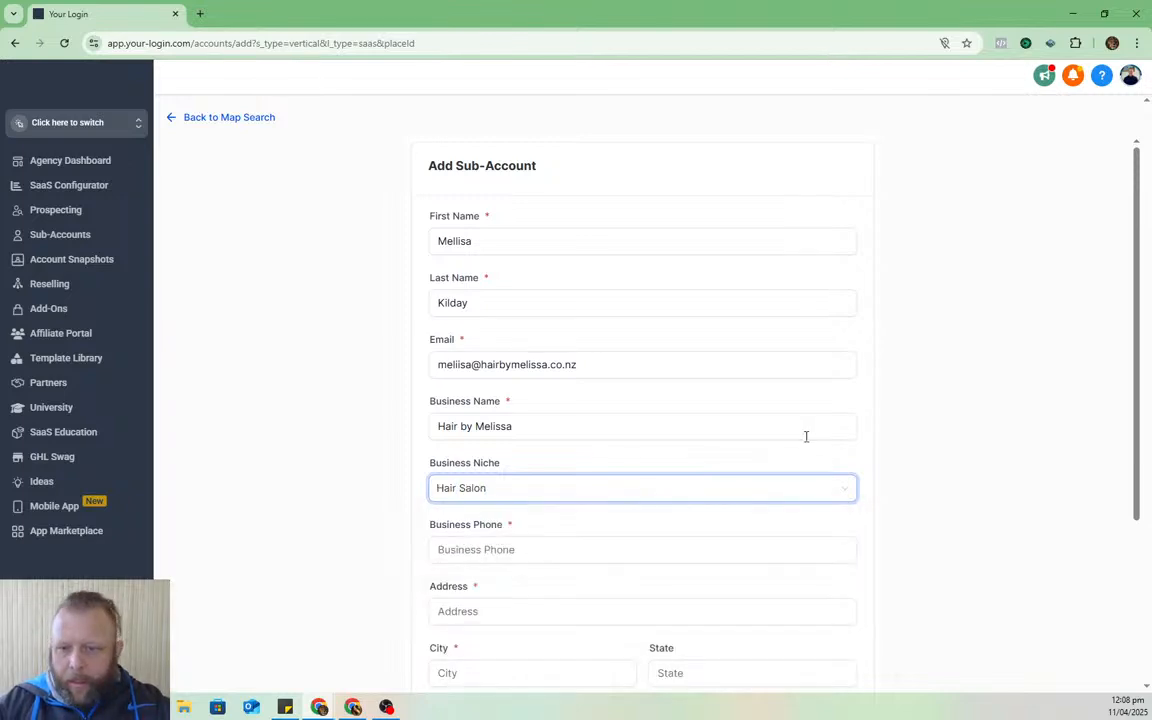
{"action": "left_click", "coordinate": [1003, 424]}
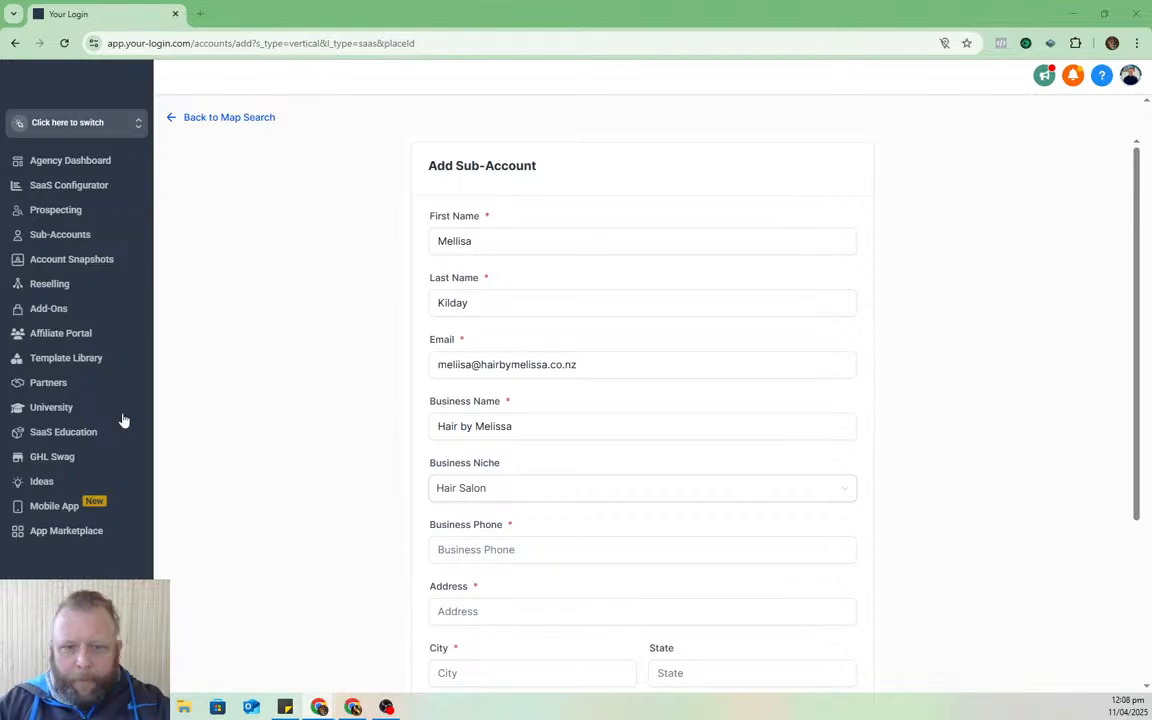
- Enter the salon's business phone number, skipping the browser's saved suggestion
{"action": "scroll", "coordinate": [594, 329], "scroll_direction": "down", "scroll_amount": 3}
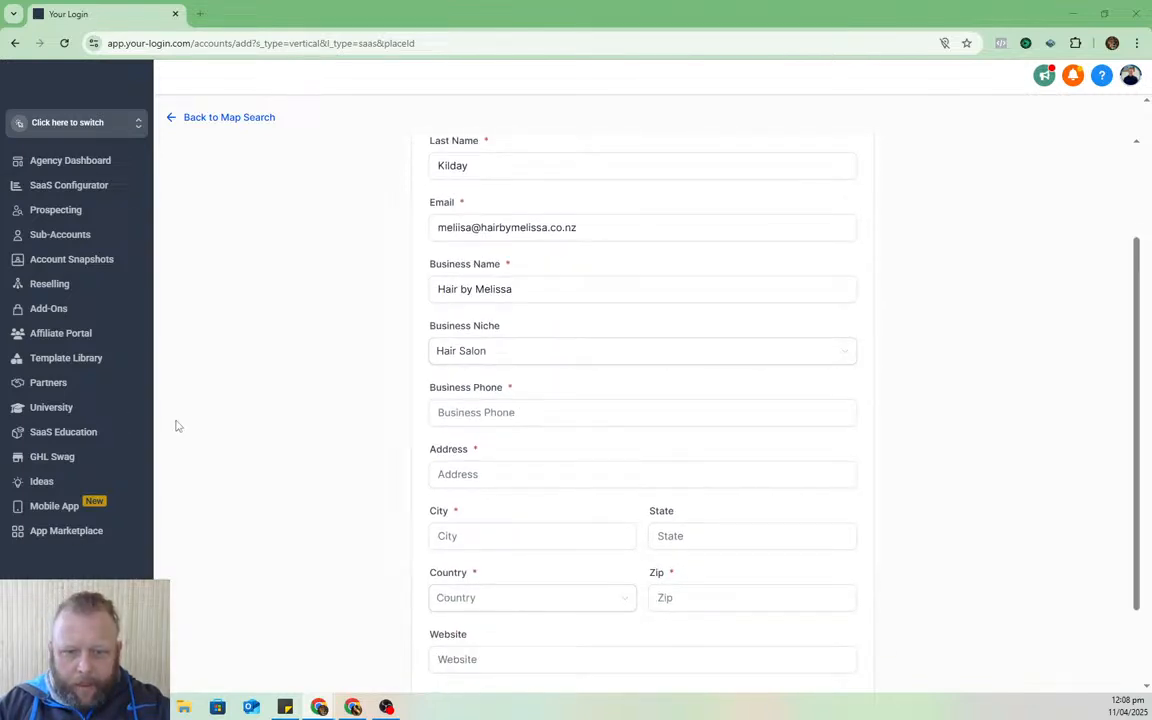
{"action": "left_click", "coordinate": [607, 414]}
{"action": "key", "text": "Down"}
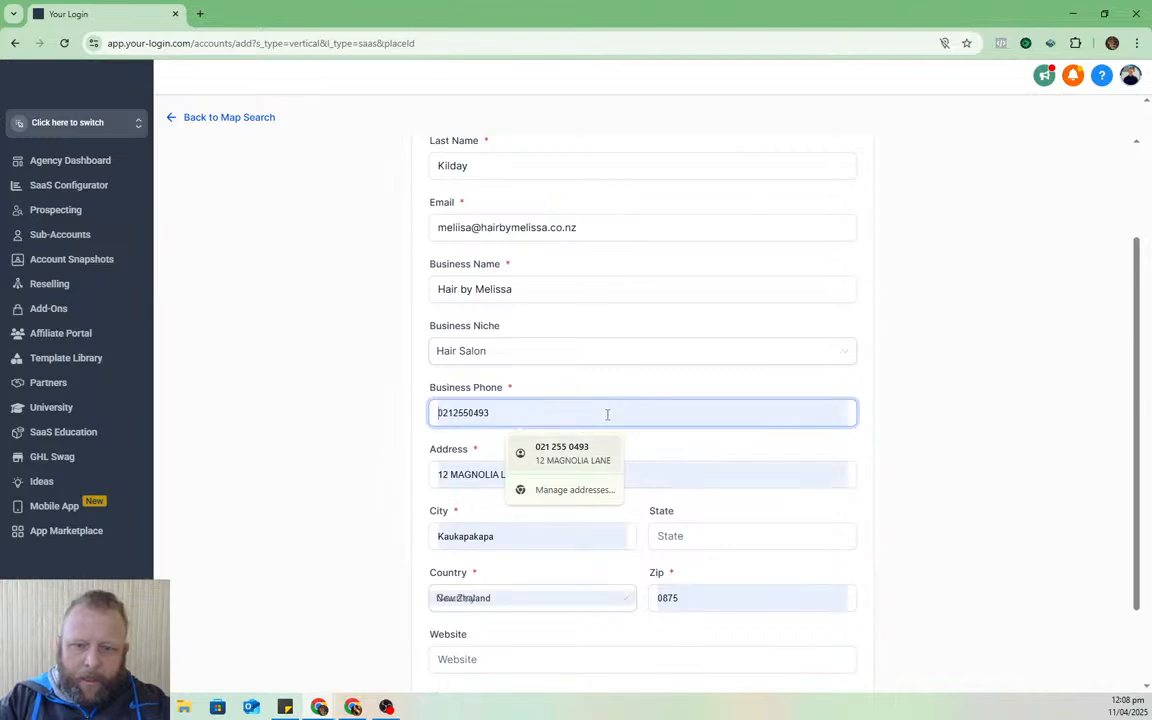
{"action": "key", "text": "Down"}
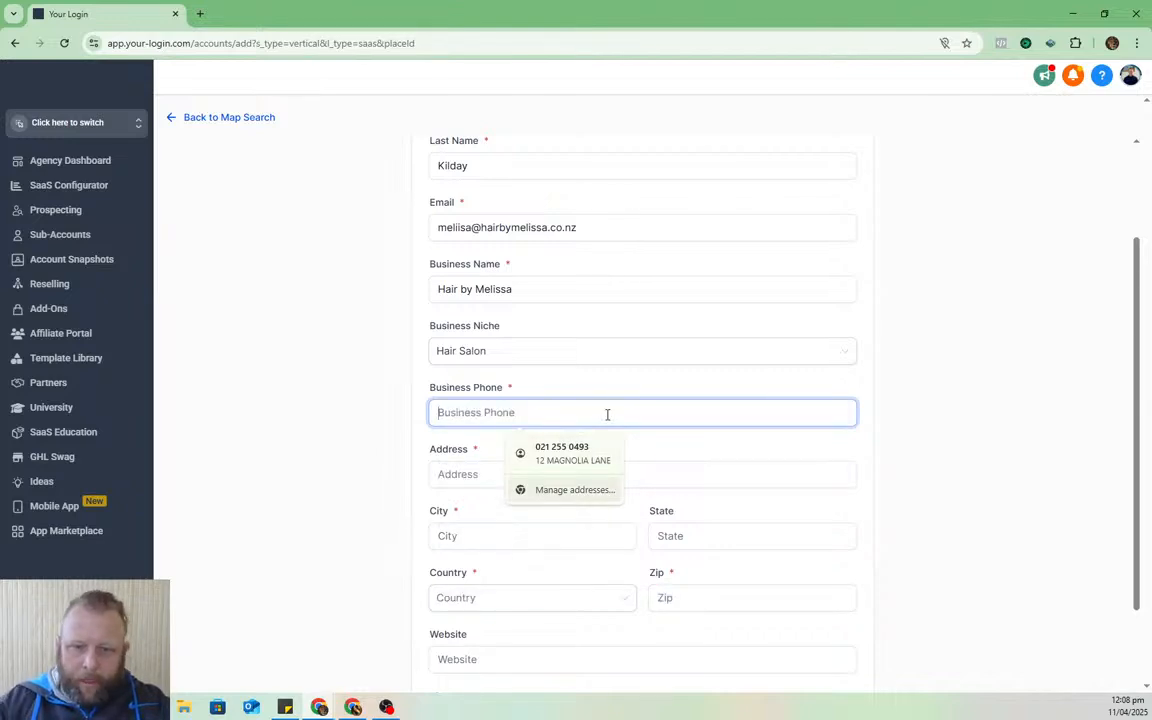
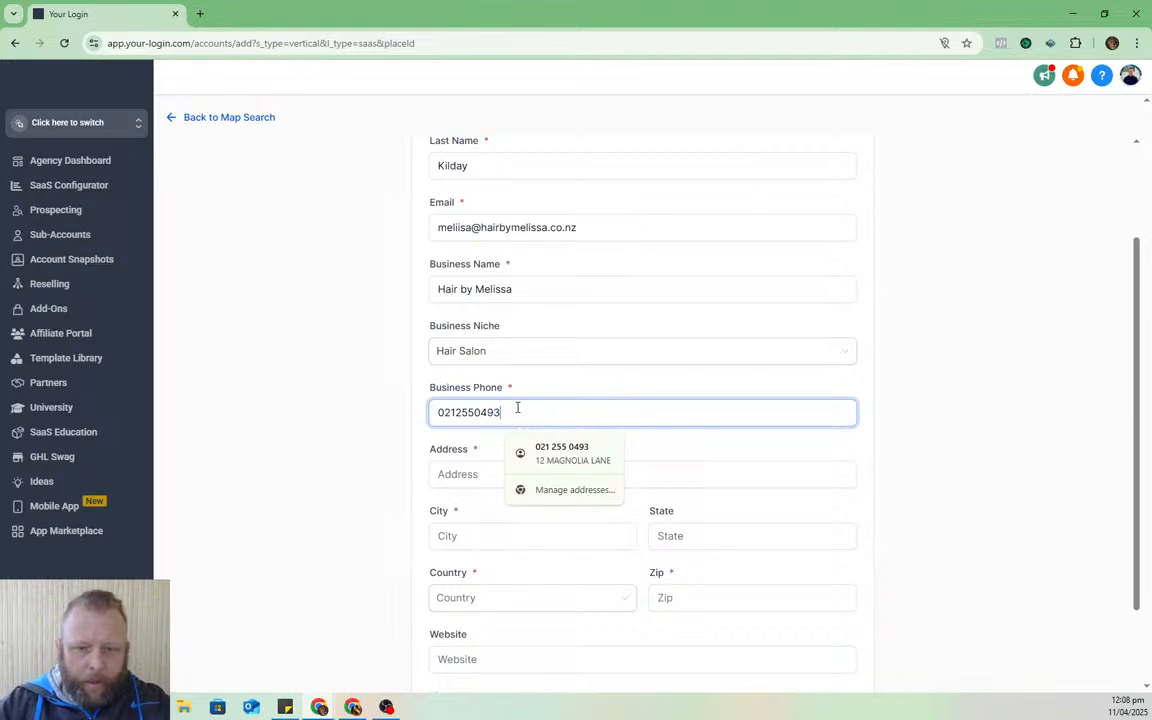
- Fill in the business address from saved details and set the country to New Zealand
{"action": "left_click", "coordinate": [478, 468]}
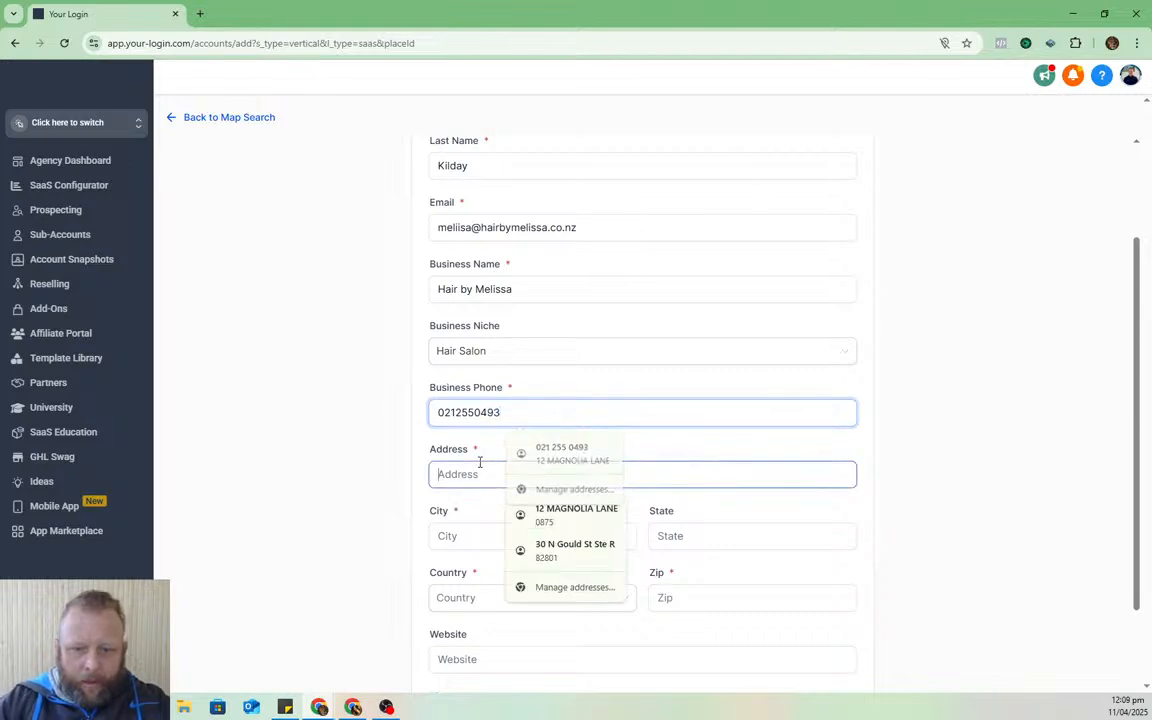
{"action": "left_click", "coordinate": [565, 514]}
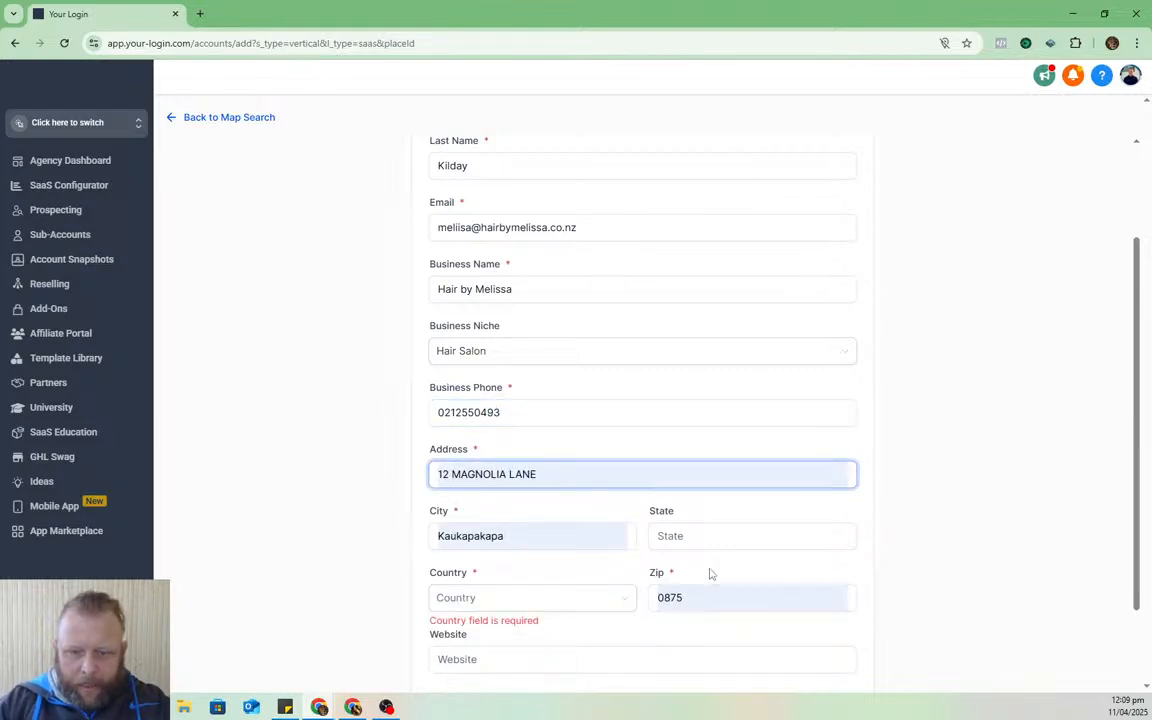
{"action": "left_click", "coordinate": [487, 603]}
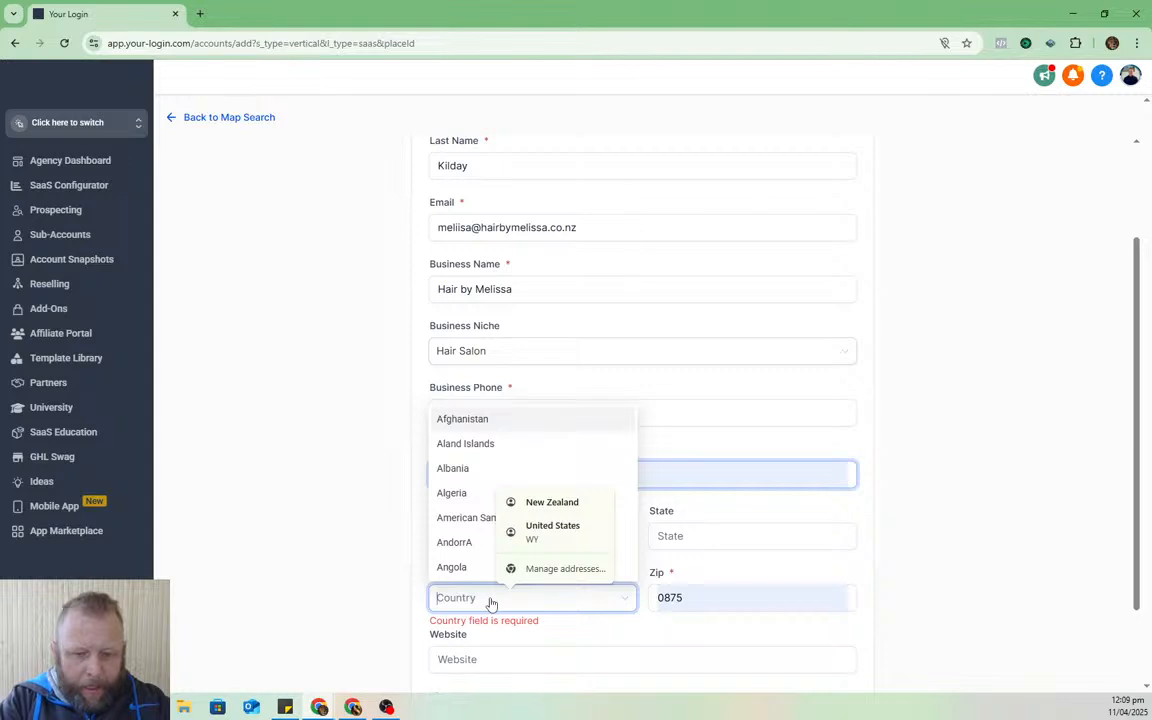
{"action": "type", "text": "nz"}
{"action": "key", "text": "BackSpace"}
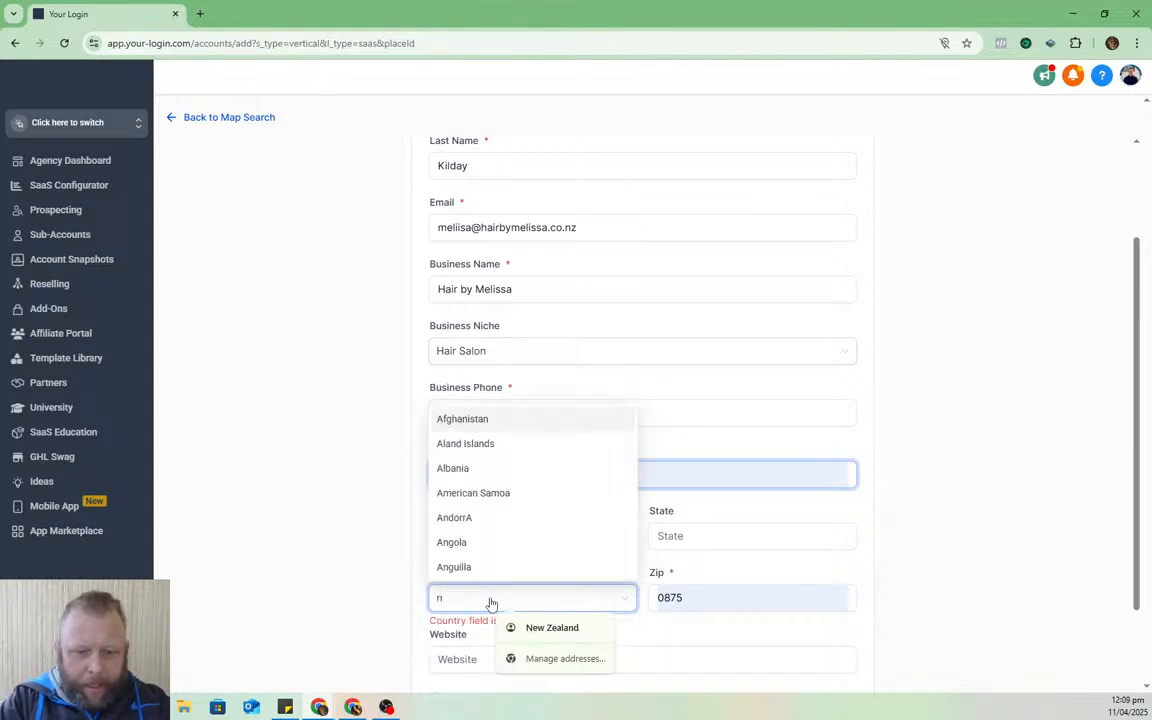
{"action": "type", "text": "ew"}
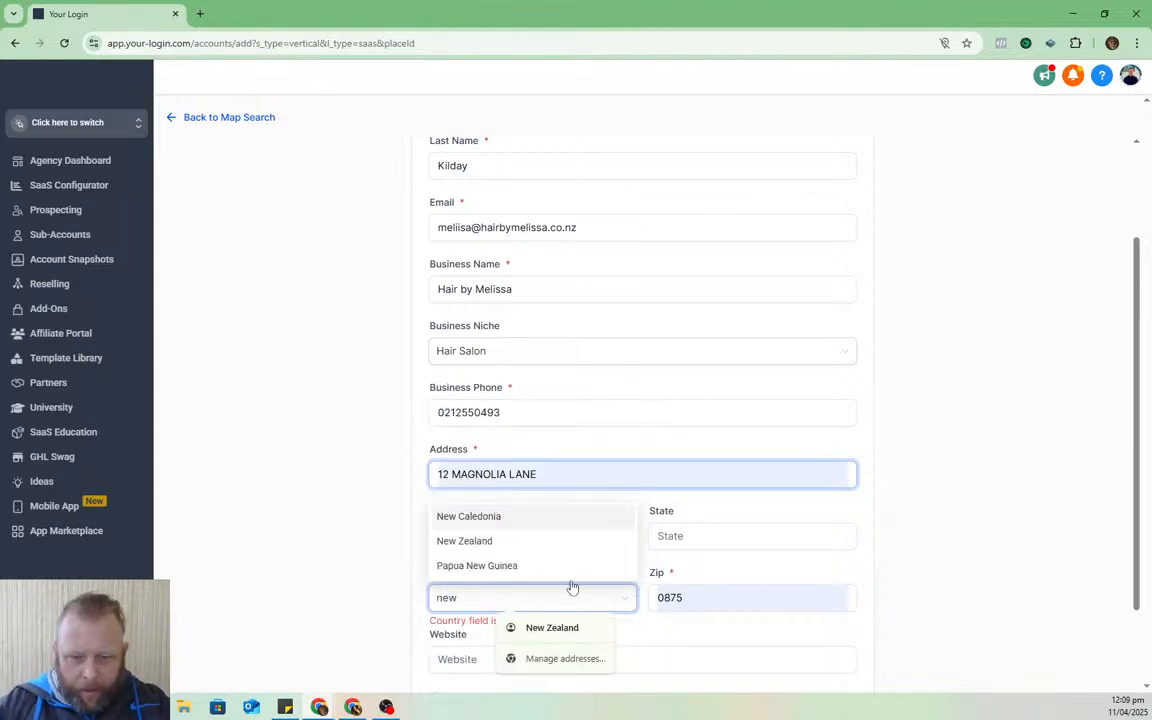
{"action": "left_click", "coordinate": [514, 541]}
- Paste hairbymelissa.co.nz into the Website field
{"action": "scroll", "coordinate": [970, 426], "scroll_direction": "down", "scroll_amount": 2}
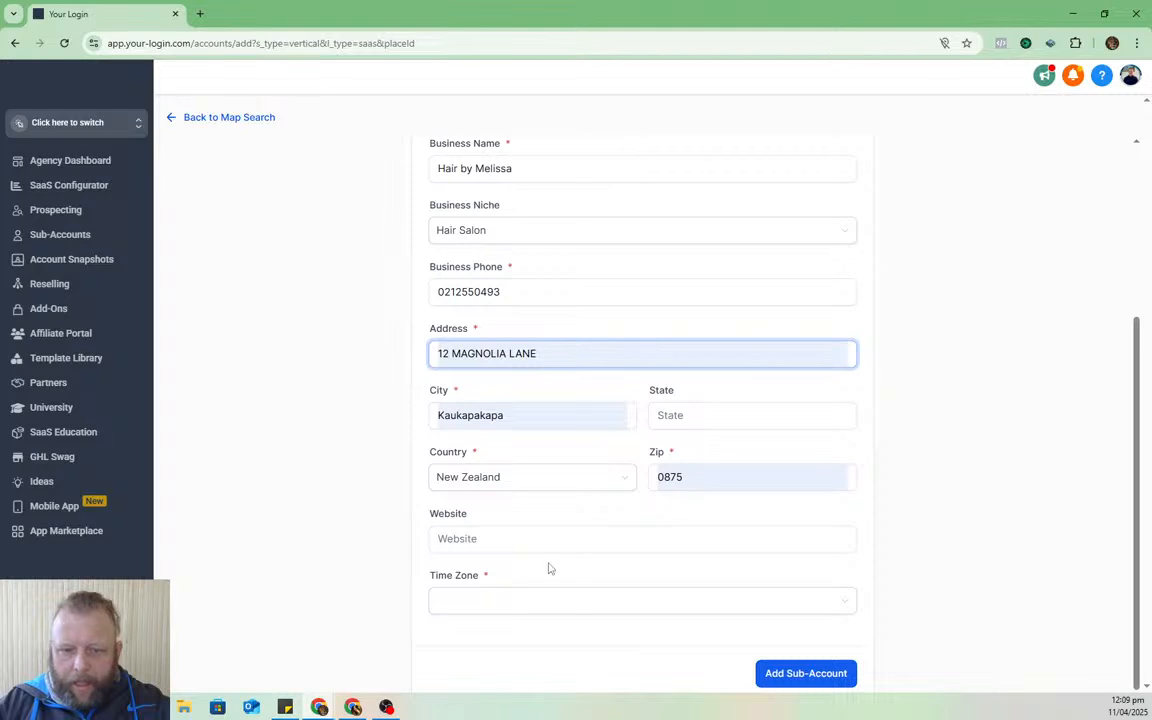
{"action": "scroll", "coordinate": [749, 298], "scroll_direction": "up", "scroll_amount": 3}
{"action": "scroll", "coordinate": [749, 298], "scroll_direction": "up", "scroll_amount": 2}
{"action": "left_click_drag", "start_coordinate": [609, 364], "coordinate": [481, 364]}
{"action": "key", "text": "ctrl+c"}
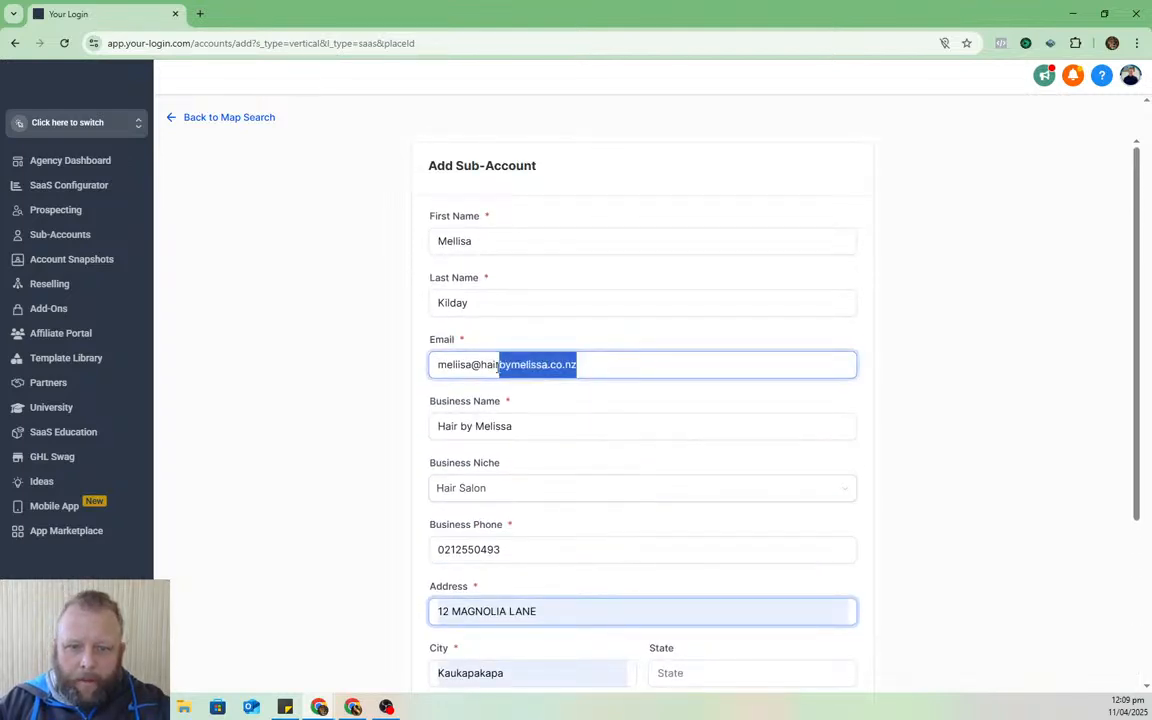
{"action": "scroll", "coordinate": [655, 470], "scroll_direction": "down", "scroll_amount": 4}
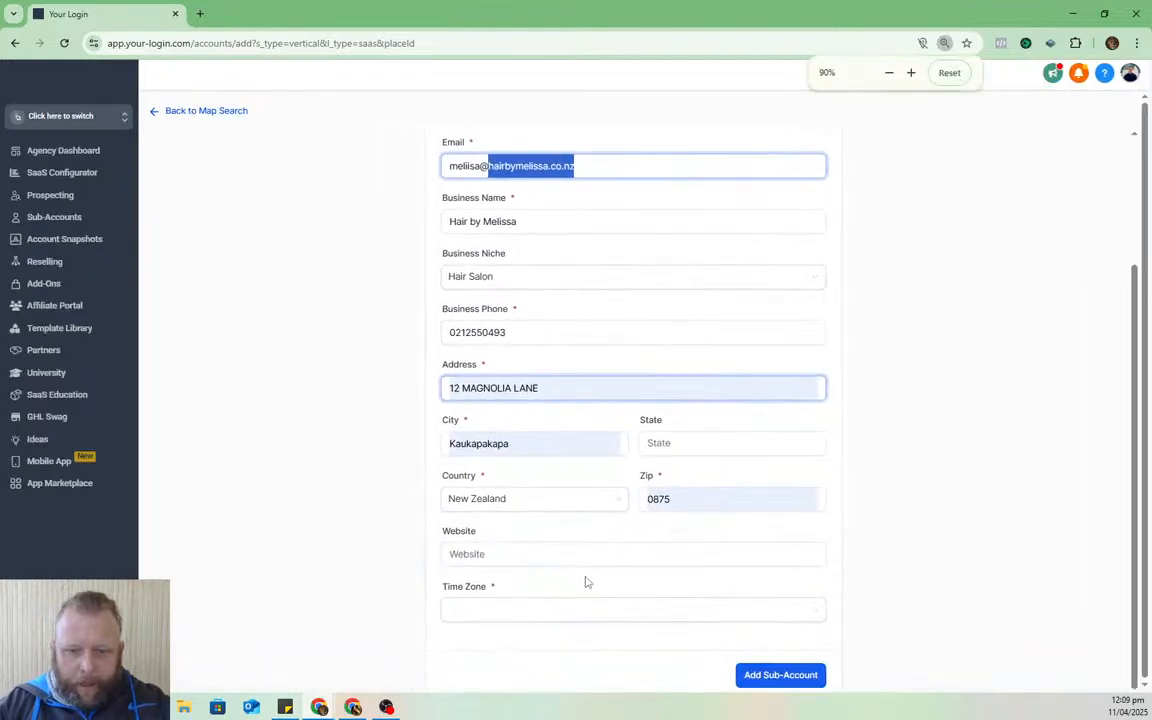
{"action": "left_click", "coordinate": [1030, 347]}
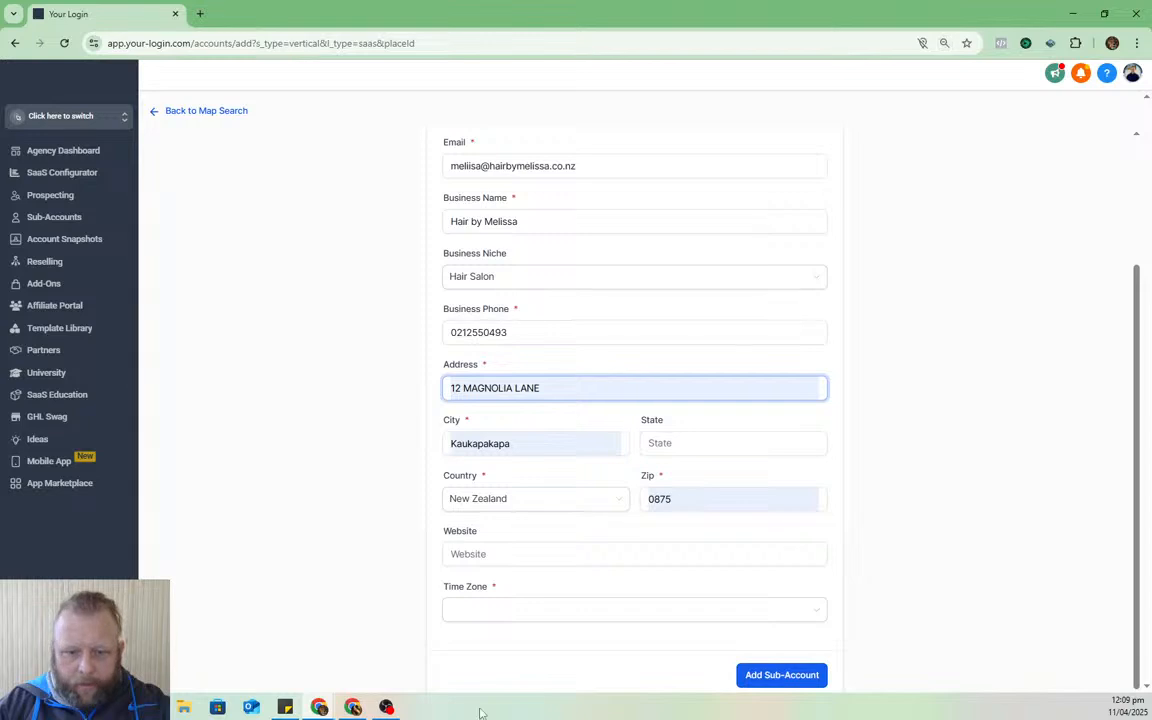
{"action": "left_click", "coordinate": [530, 612]}
{"action": "left_click", "coordinate": [990, 509]}
{"action": "left_click", "coordinate": [504, 555]}
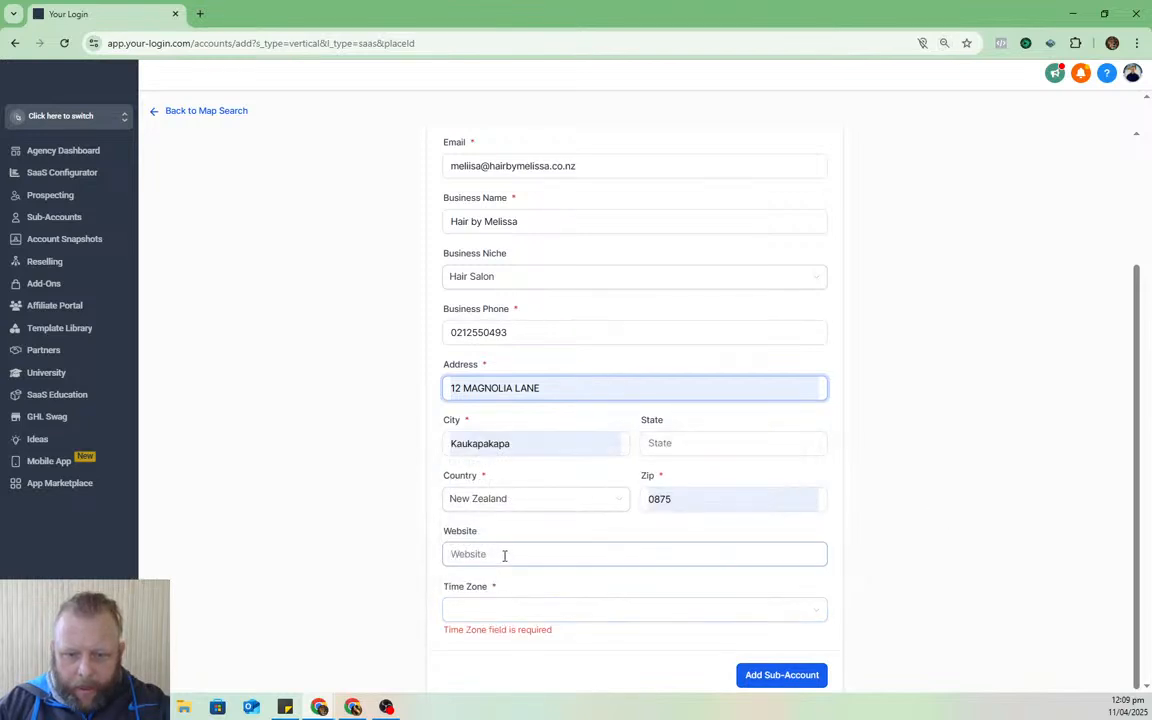
{"action": "key", "text": "ctrl+v"}
- Set the time zone to GMT+12:00 Pacific/Auckland (NZST)
{"action": "left_click", "coordinate": [479, 615]}
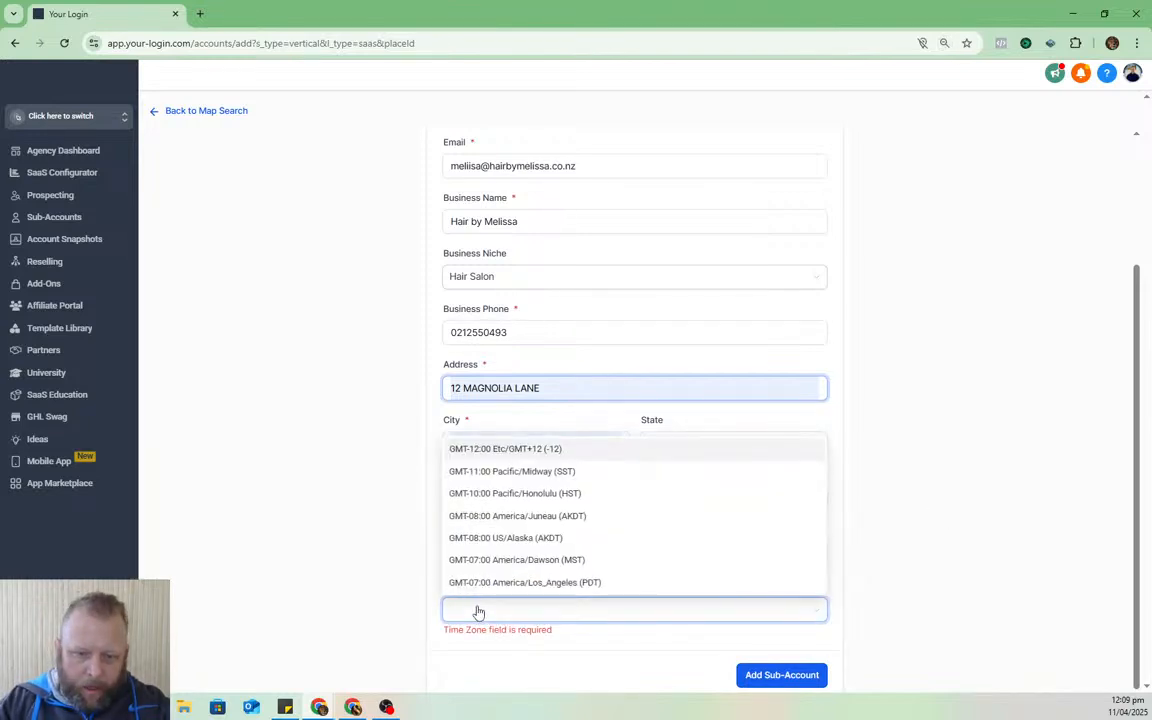
{"action": "type", "text": "ne"}
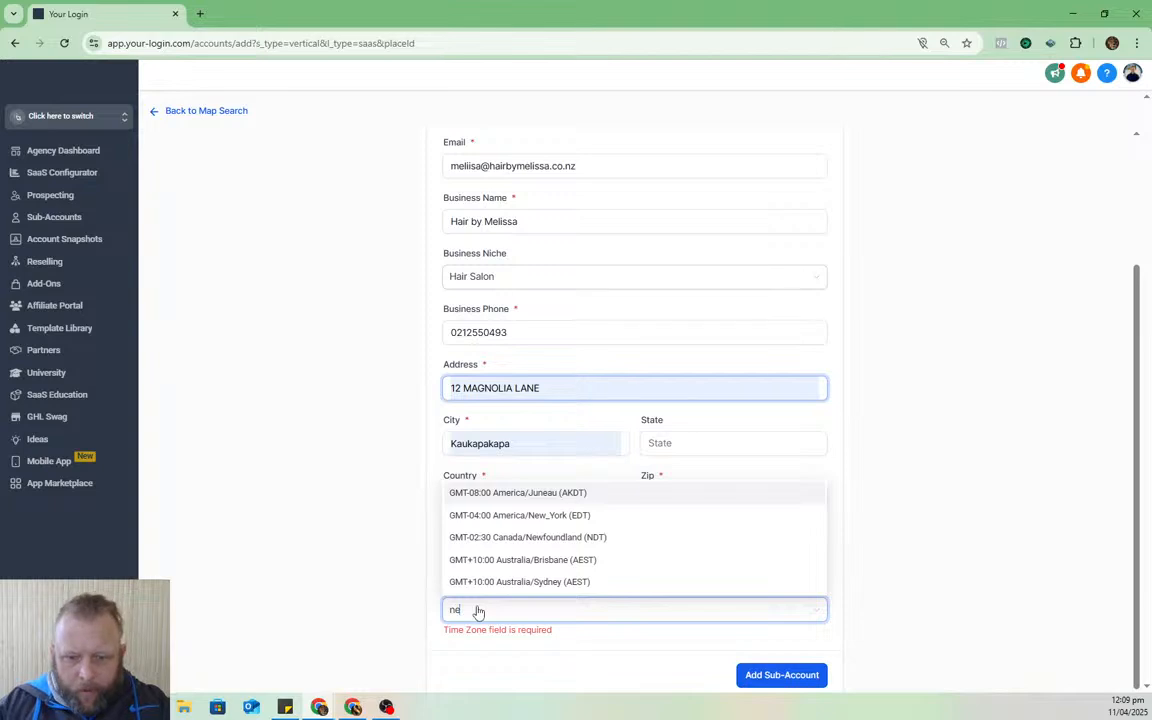
{"action": "left_click", "coordinate": [998, 546]}
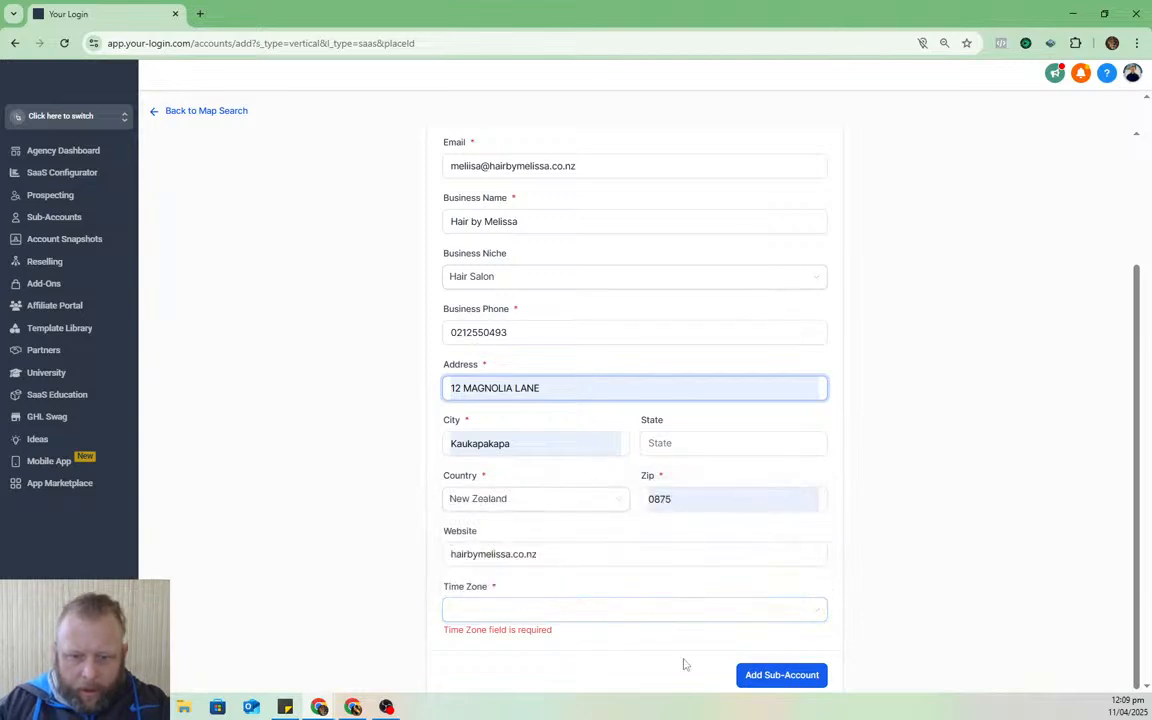
{"action": "left_click", "coordinate": [581, 614]}
{"action": "scroll", "coordinate": [813, 500], "scroll_direction": "down", "scroll_amount": 10}
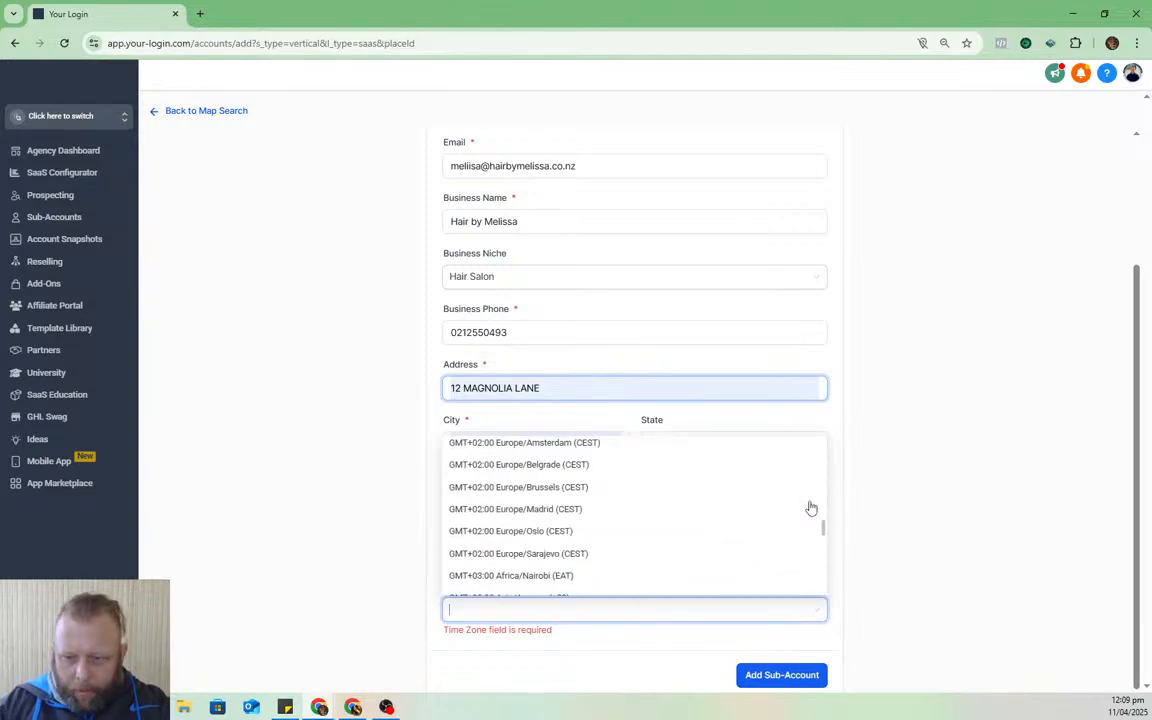
{"action": "scroll", "coordinate": [811, 508], "scroll_direction": "down", "scroll_amount": 10}
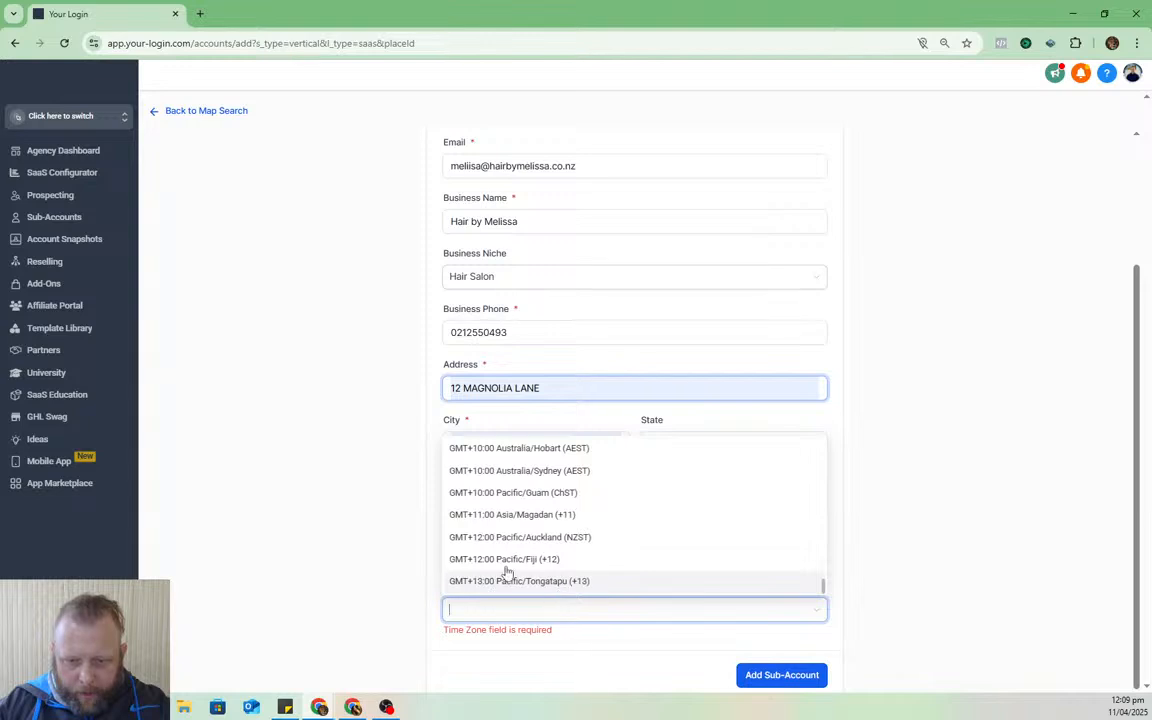
{"action": "left_click", "coordinate": [527, 538]}
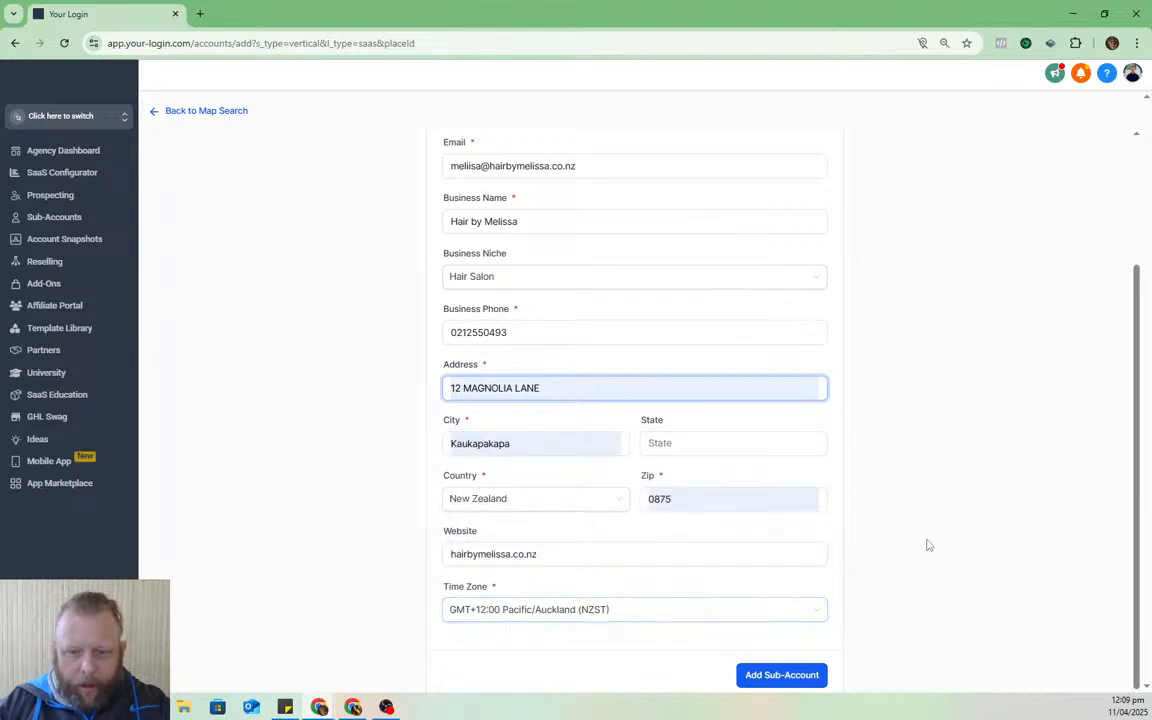
- Create the Hair by Melissa sub-account from the filled form and open its SaaS settings
{"action": "left_click", "coordinate": [800, 675]}
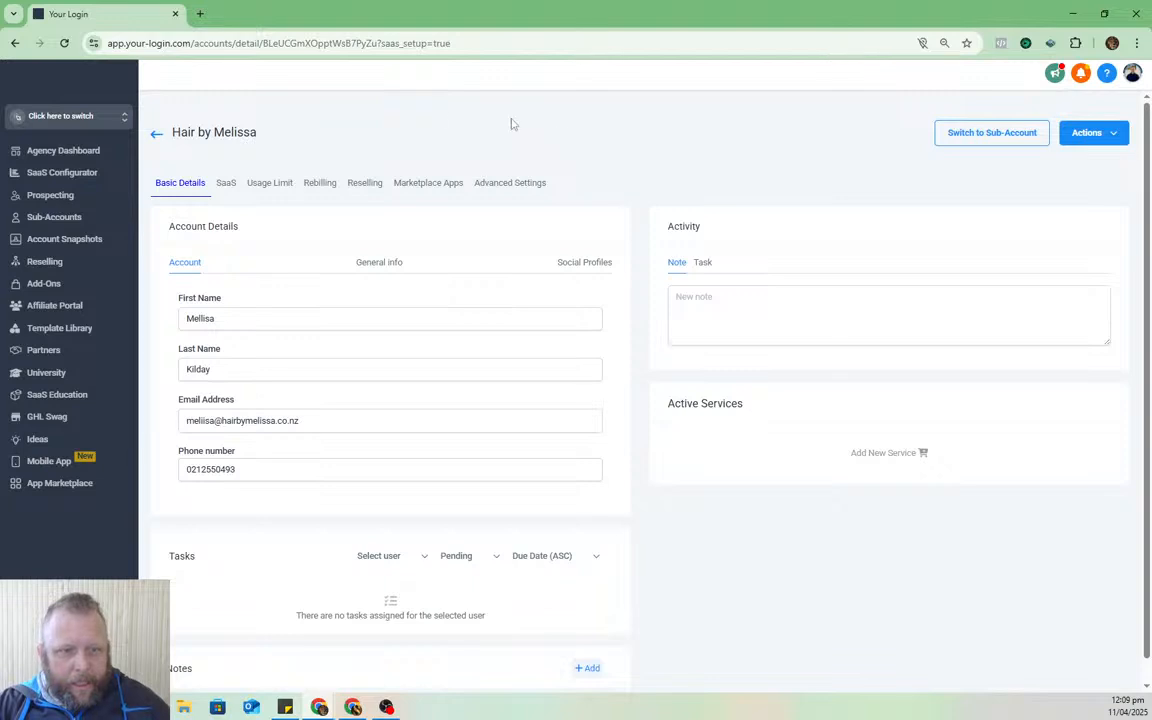
{"action": "left_click", "coordinate": [226, 188]}
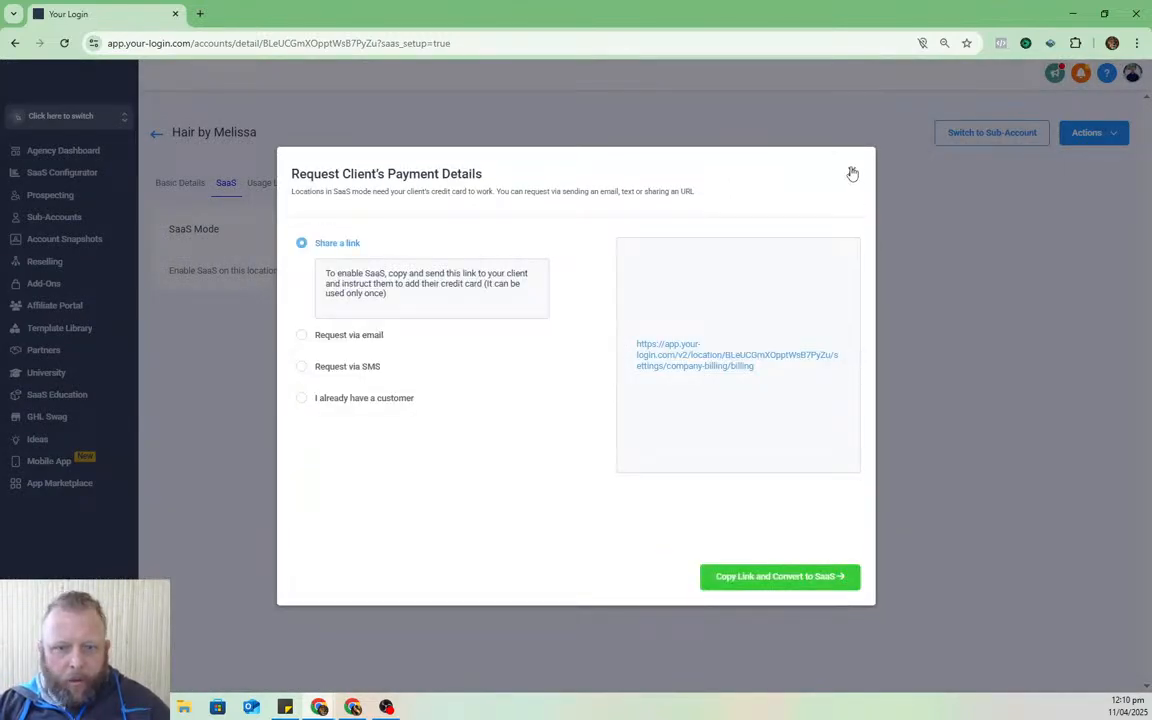
- Turn on SaaS mode with Copy Link and Convert to SaaS, skipping the subscription plan
{"action": "left_click", "coordinate": [853, 173]}
{"action": "left_click", "coordinate": [603, 231]}
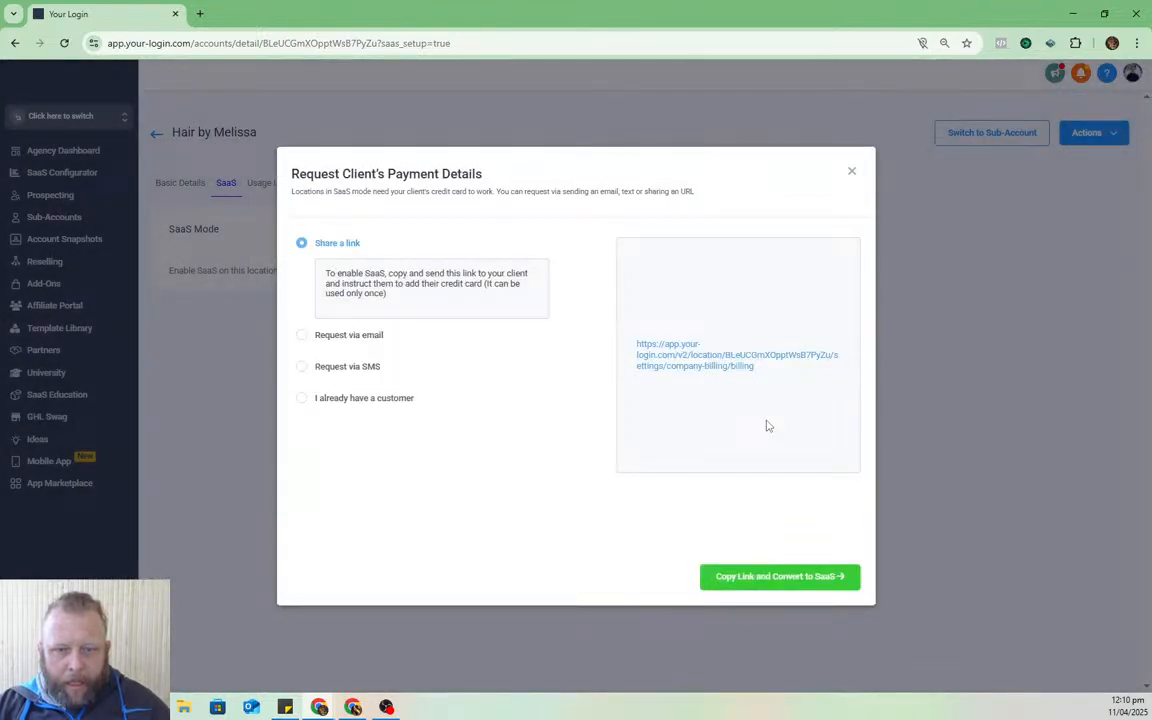
{"action": "left_click", "coordinate": [789, 579]}
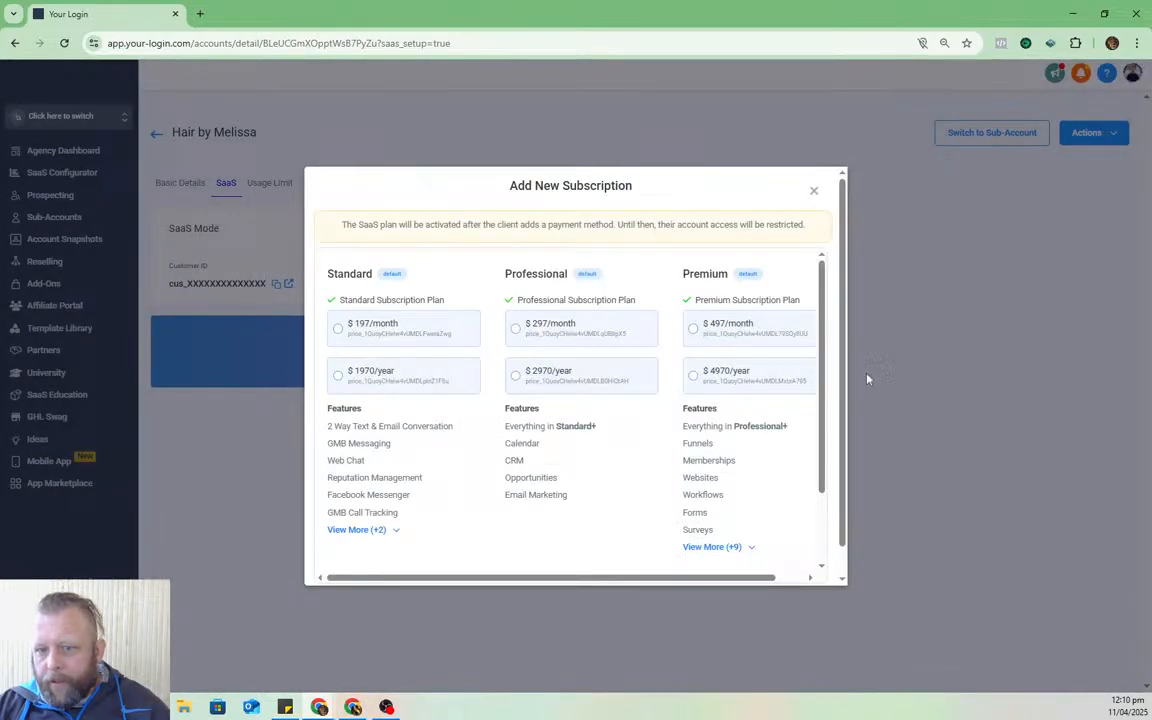
{"action": "scroll", "coordinate": [838, 410], "scroll_direction": "down", "scroll_amount": 1}
{"action": "scroll", "coordinate": [815, 381], "scroll_direction": "down", "scroll_amount": 2}
{"action": "scroll", "coordinate": [820, 252], "scroll_direction": "up", "scroll_amount": 2}
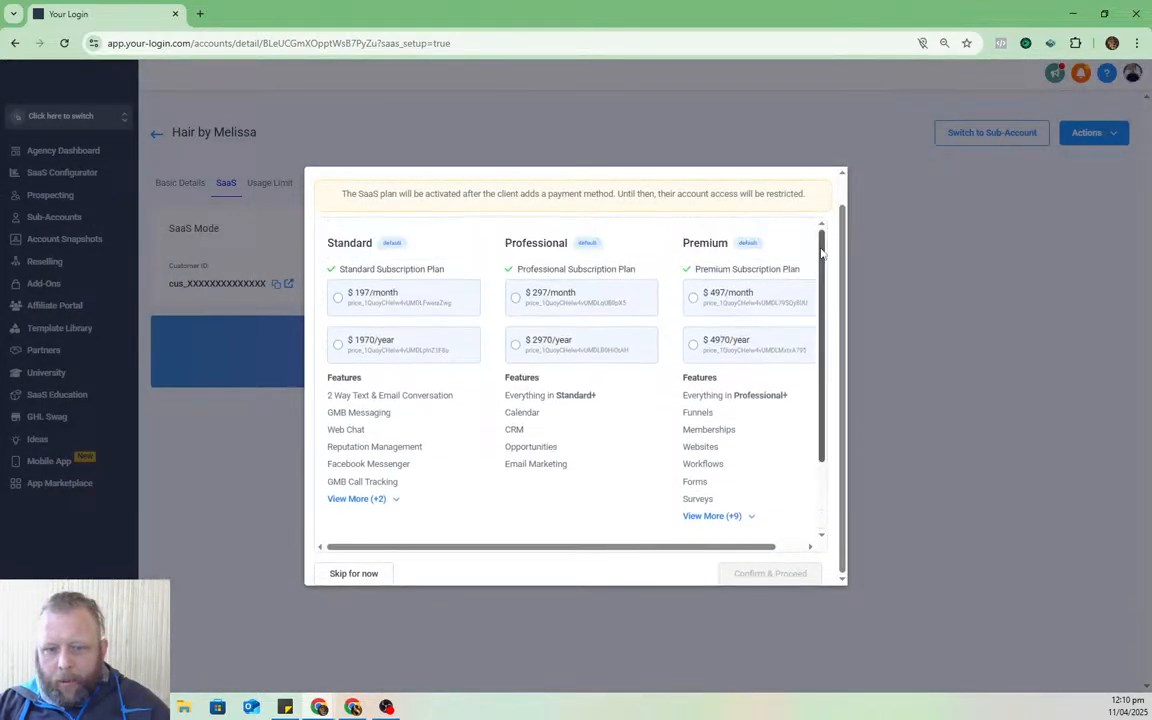
{"action": "scroll", "coordinate": [820, 252], "scroll_direction": "up", "scroll_amount": 1}
{"action": "scroll", "coordinate": [700, 290], "scroll_direction": "down", "scroll_amount": 1}
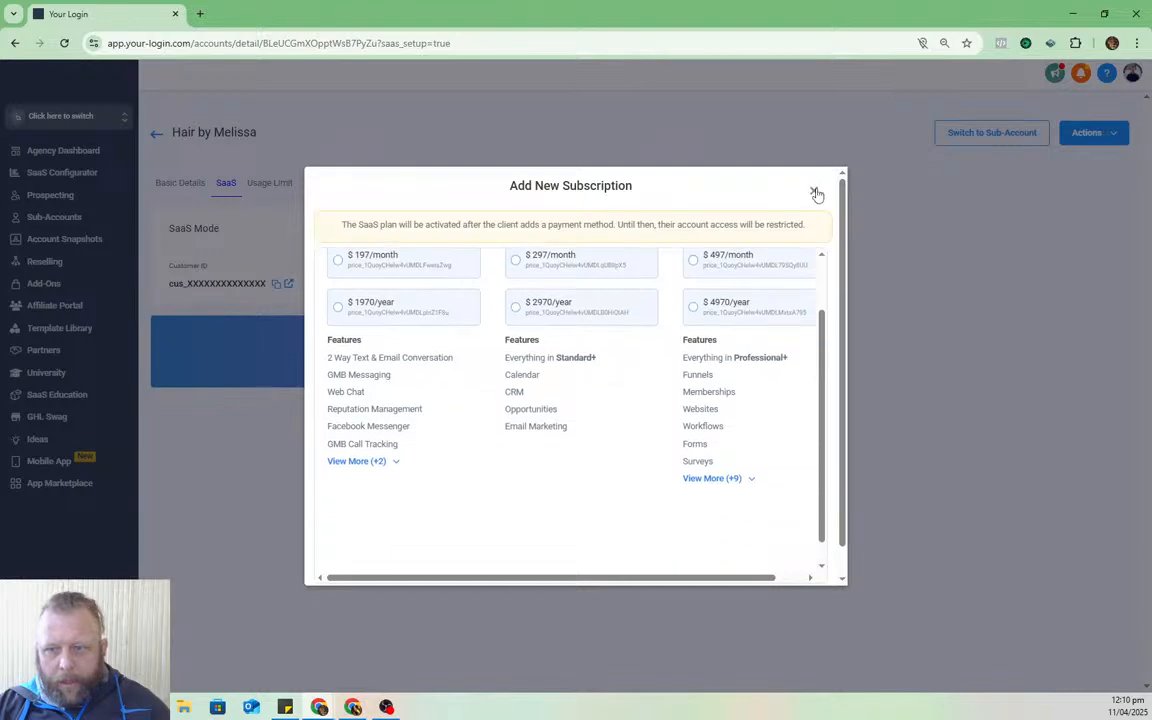
{"action": "left_click", "coordinate": [817, 193]}
{"action": "left_click", "coordinate": [605, 431]}
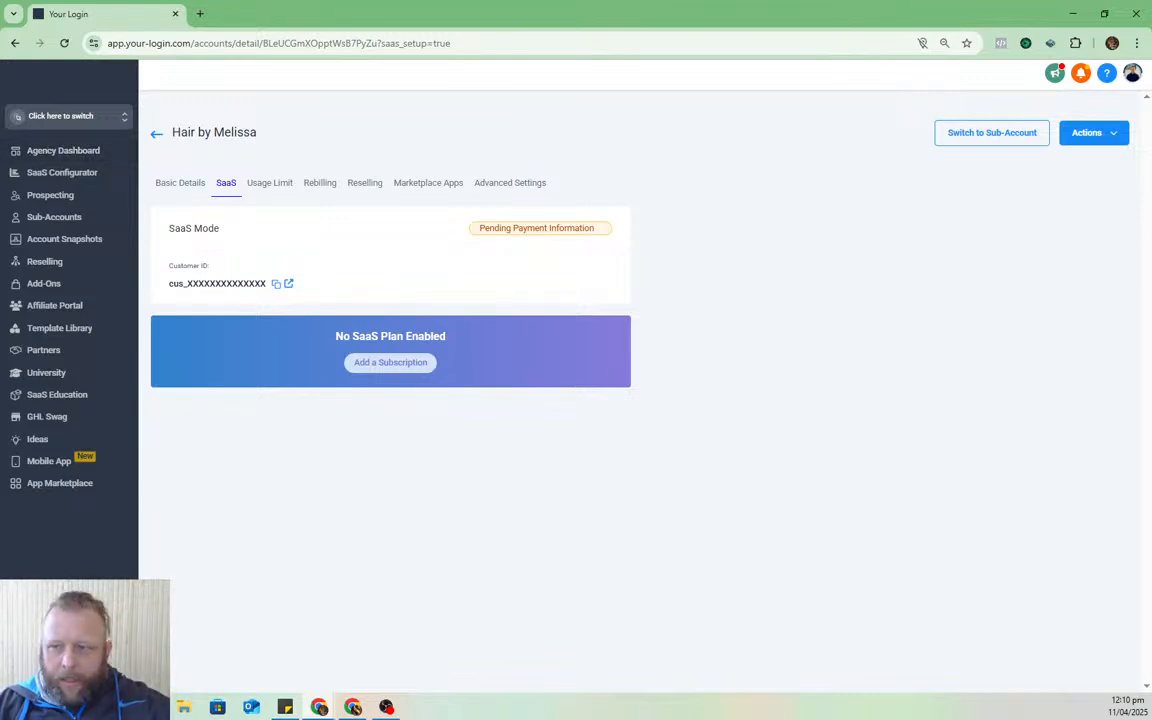
- Push Jasper's Salon Snapshot with all assets into Hair by Melissa via Actions > Load Snapshot
{"action": "left_click", "coordinate": [1094, 136]}
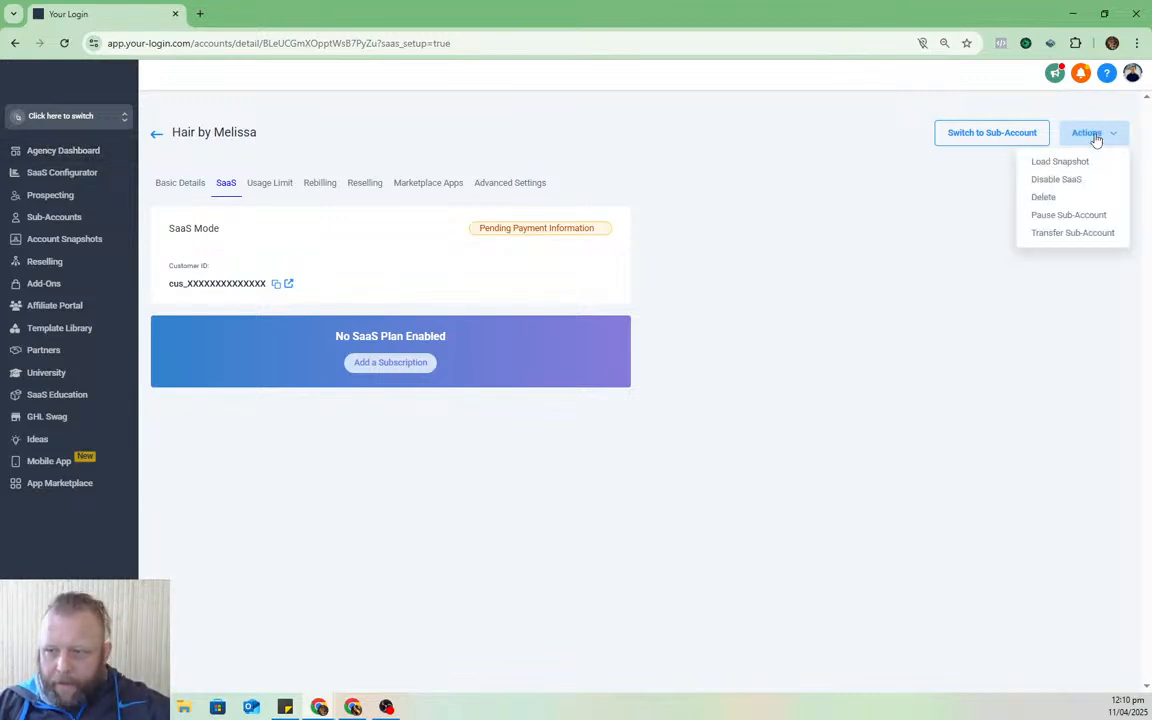
{"action": "left_click", "coordinate": [1066, 169]}
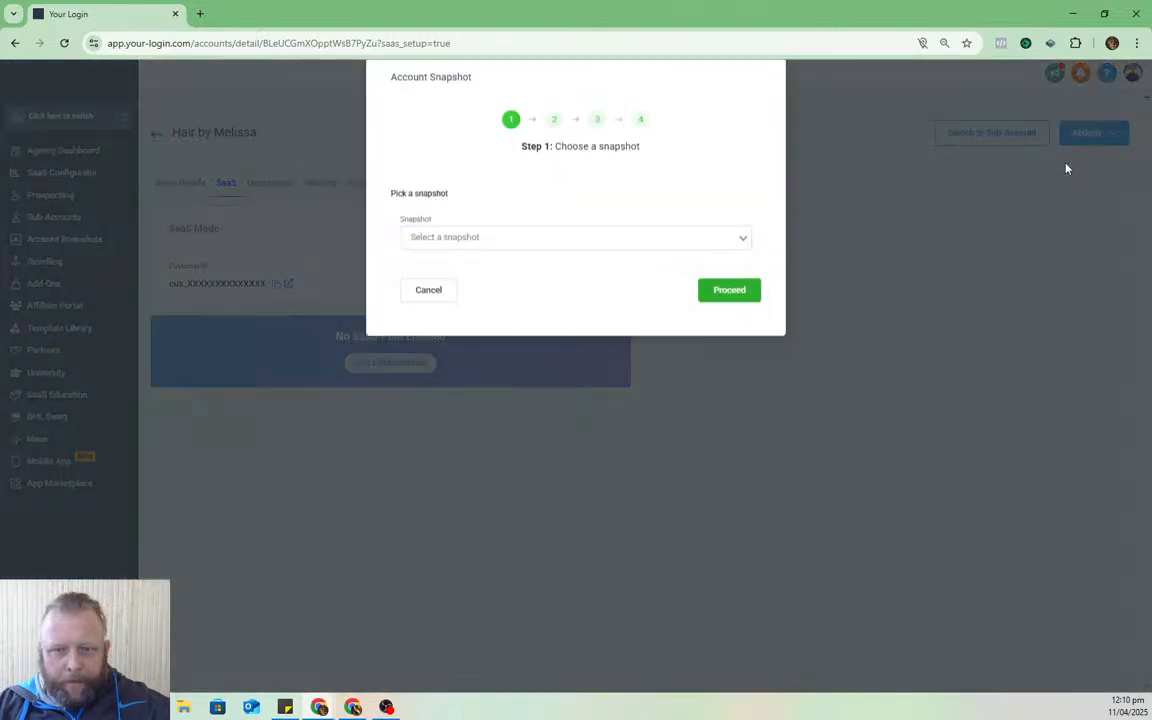
{"action": "left_click", "coordinate": [607, 262]}
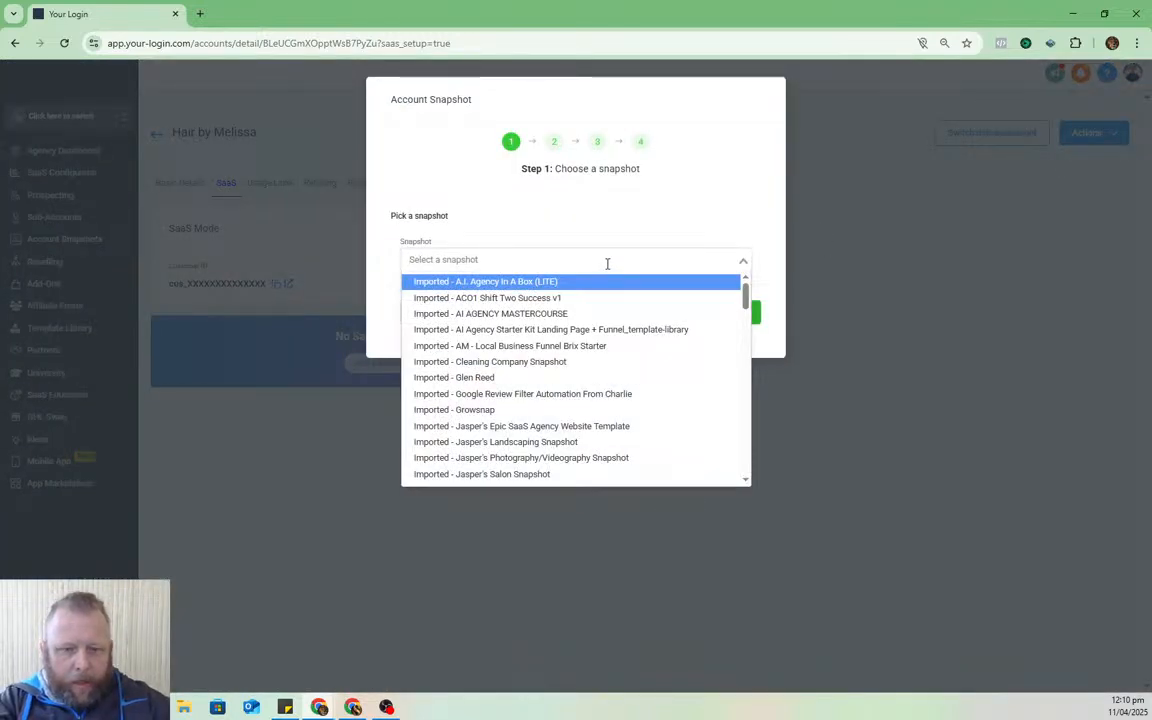
{"action": "type", "text": "jaspe"}
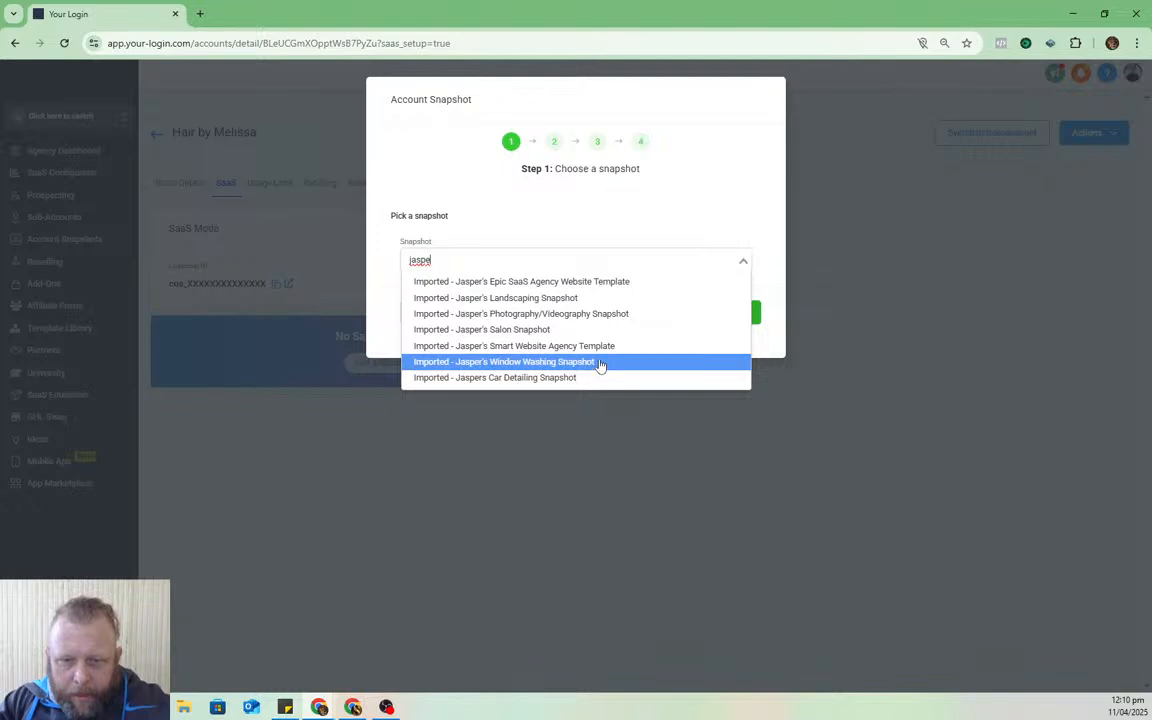
{"action": "left_click", "coordinate": [579, 329]}
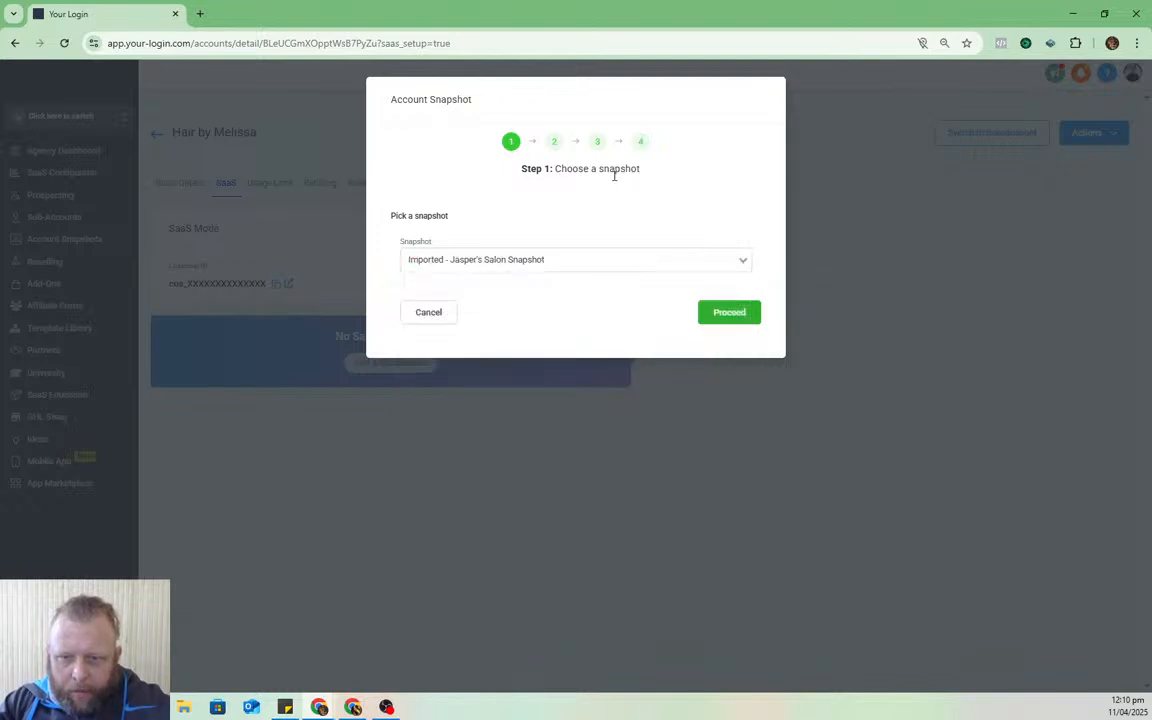
{"action": "left_click", "coordinate": [721, 316]}
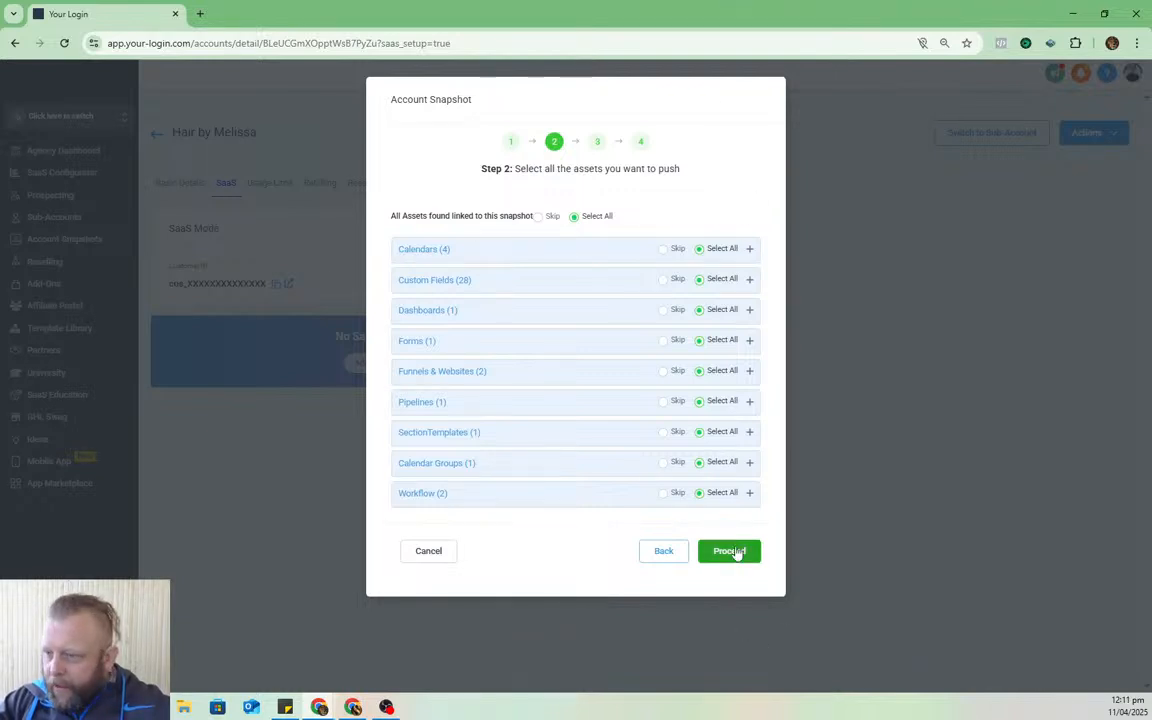
{"action": "left_click", "coordinate": [728, 558]}
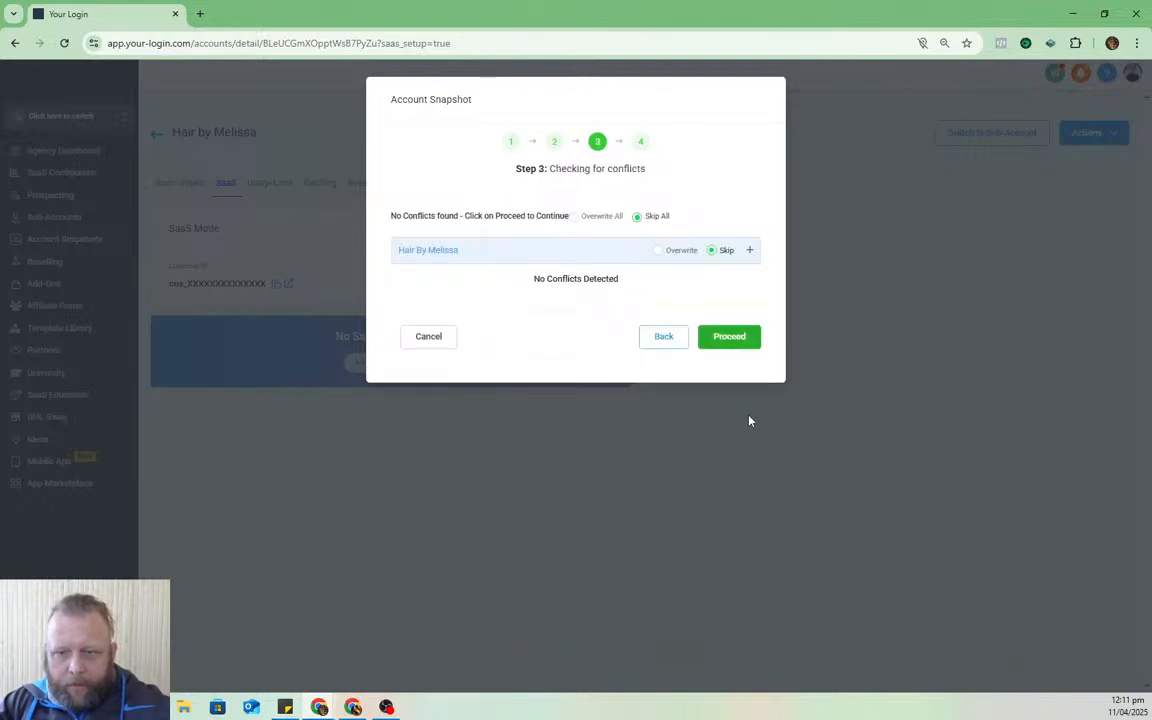
{"action": "left_click", "coordinate": [726, 337]}
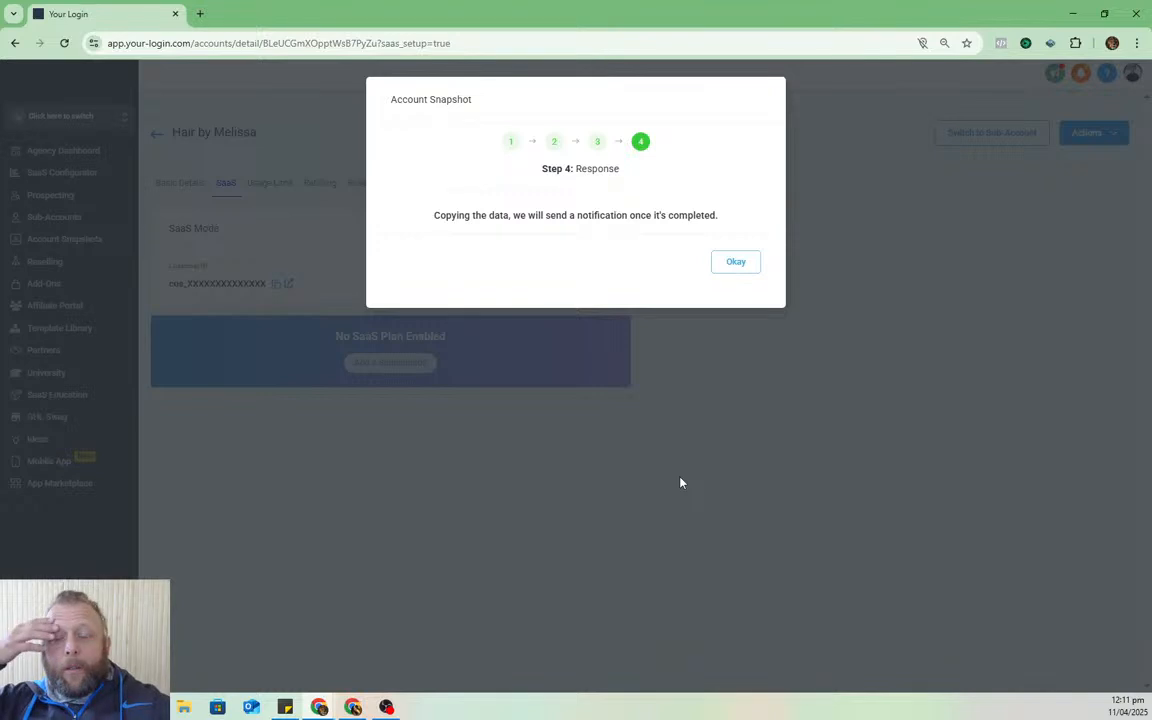
{"action": "left_click", "coordinate": [735, 261]}
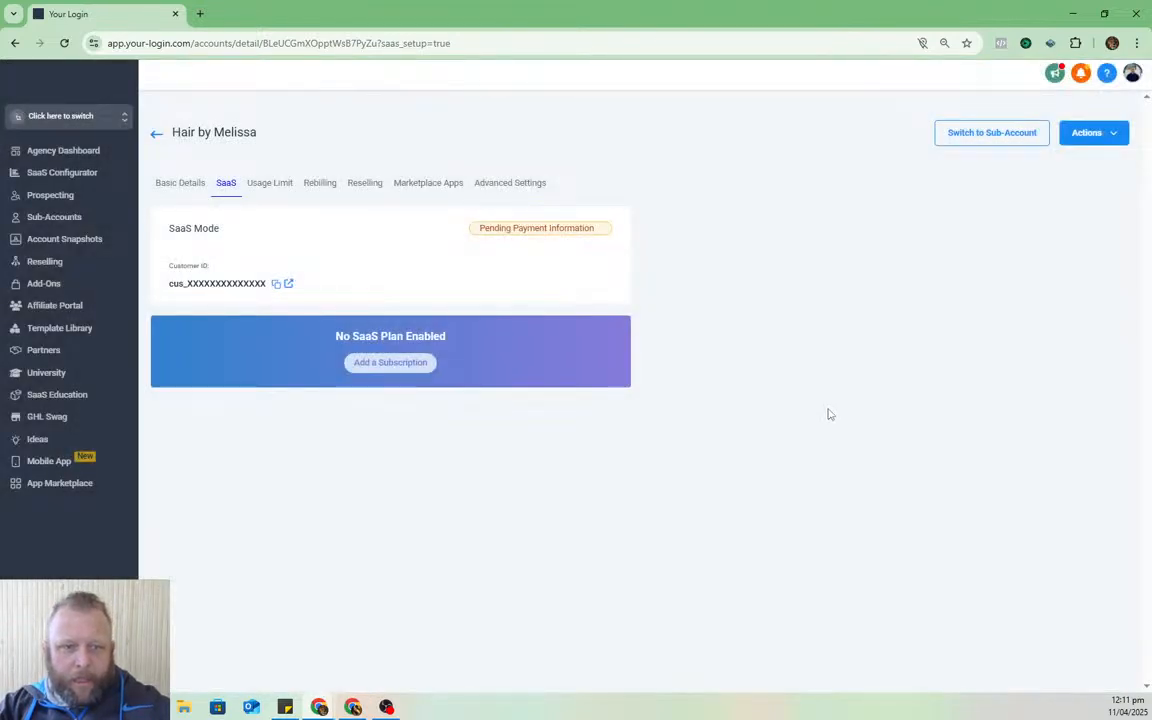
- Copy the Hair by Melissa name and select it in the sub-account switcher
{"action": "triple_click", "coordinate": [214, 132]}
{"action": "key", "text": "ctrl+c"}
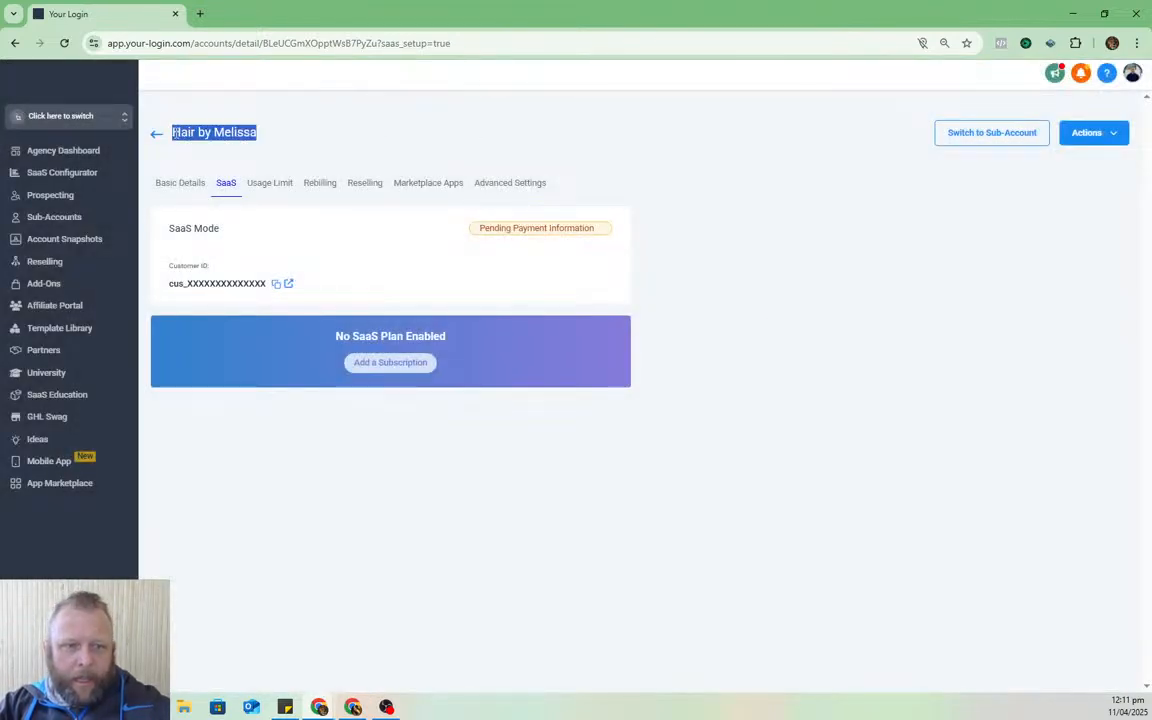
{"action": "left_click", "coordinate": [90, 121]}
{"action": "key", "text": "ctrl+v"}
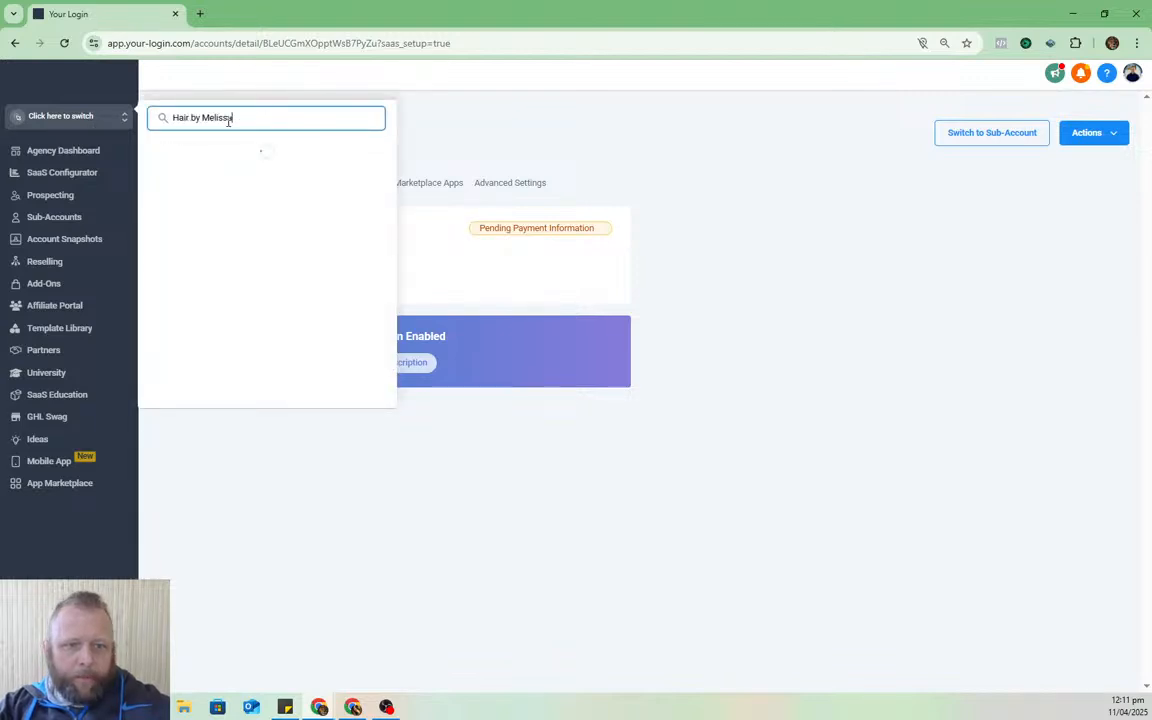
{"action": "left_click", "coordinate": [239, 180]}
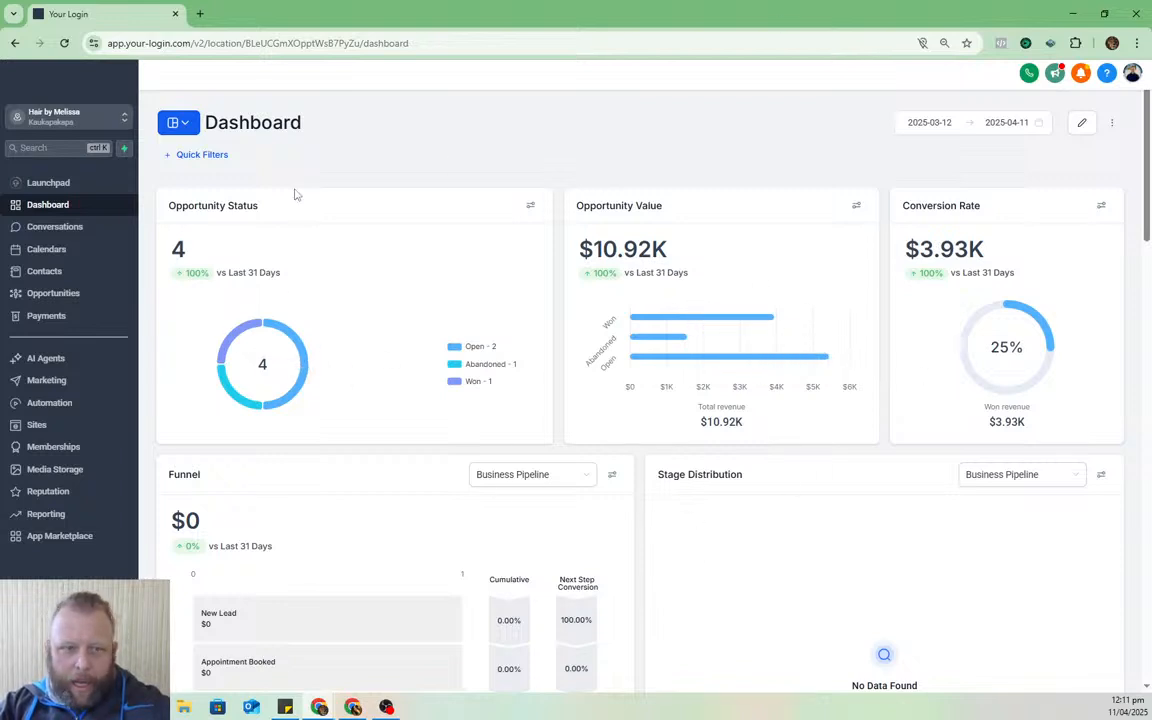
- Select and delete the five example contacts, confirming with DELETE, then open the Dashboard
{"action": "left_click", "coordinate": [70, 271]}
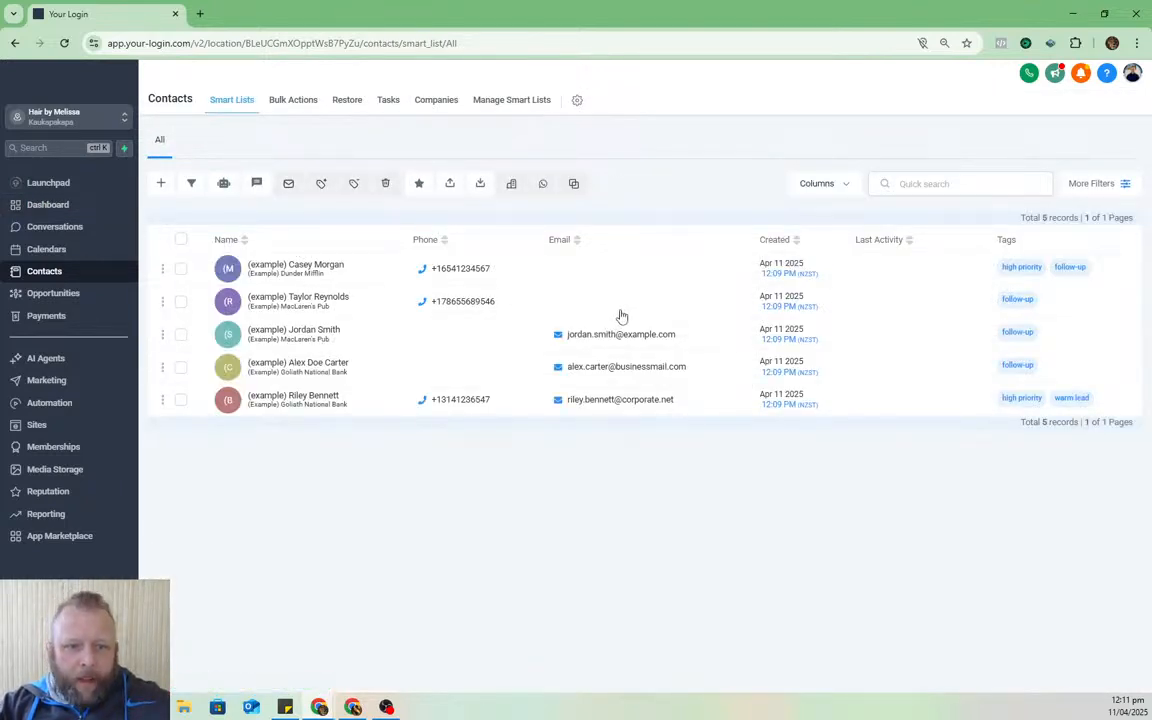
{"action": "left_click", "coordinate": [180, 239]}
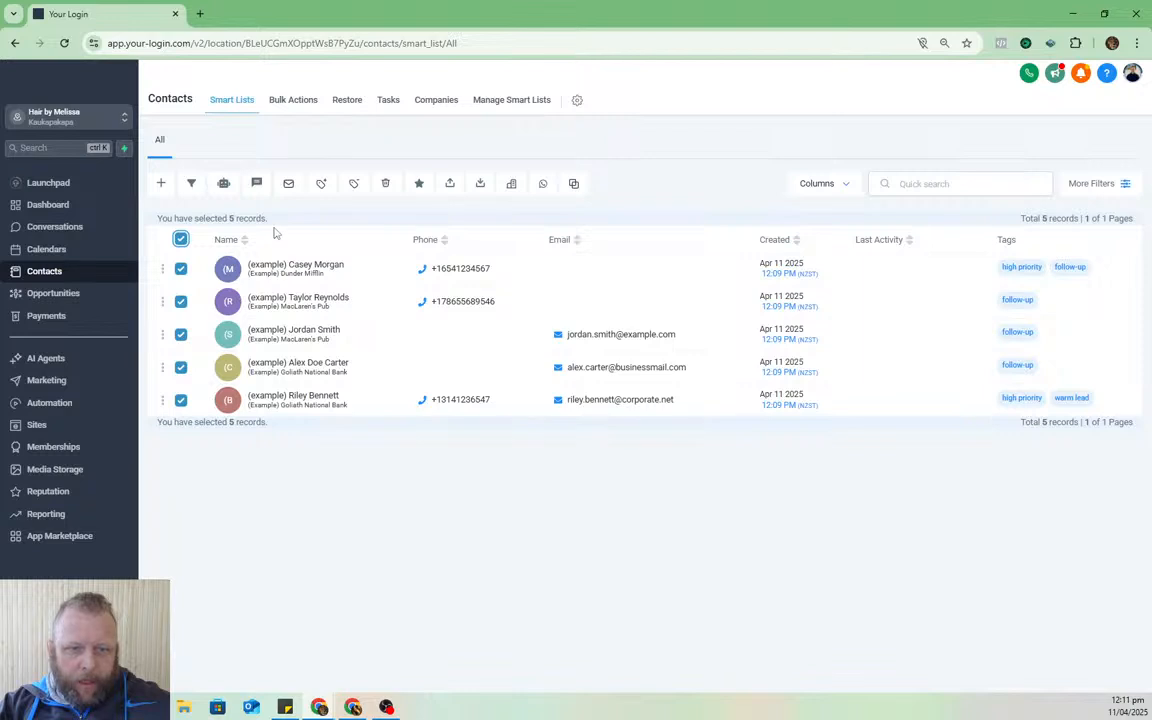
{"action": "left_click", "coordinate": [385, 183]}
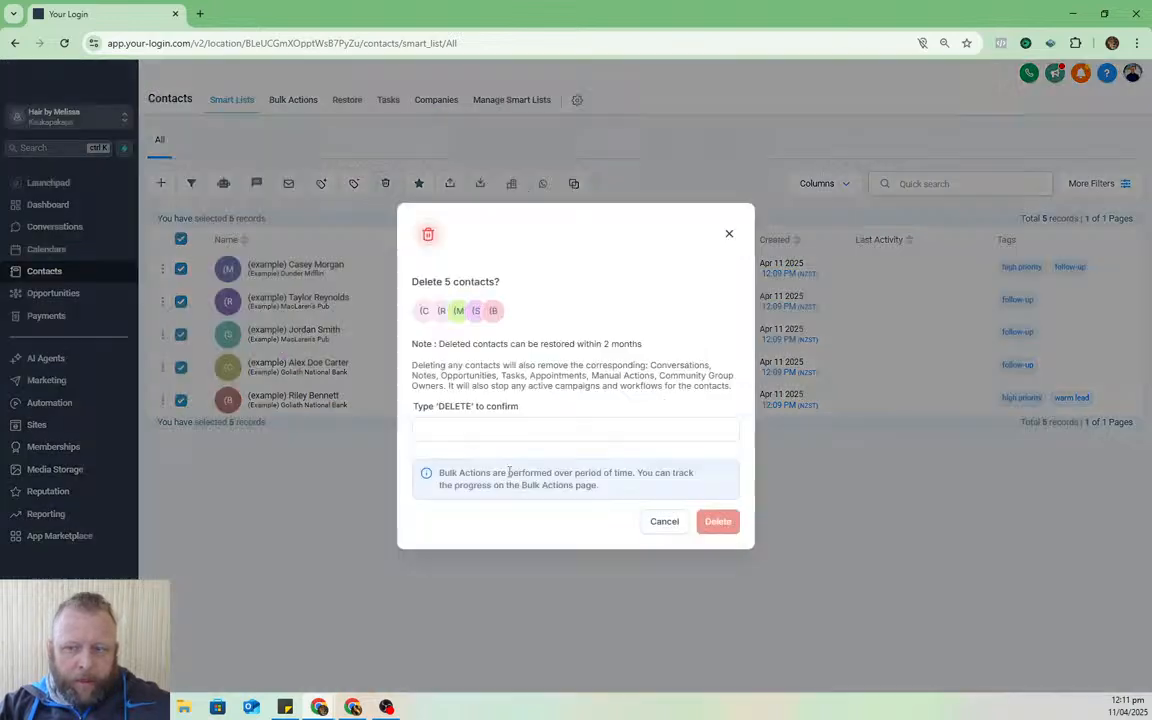
{"action": "left_click", "coordinate": [540, 429]}
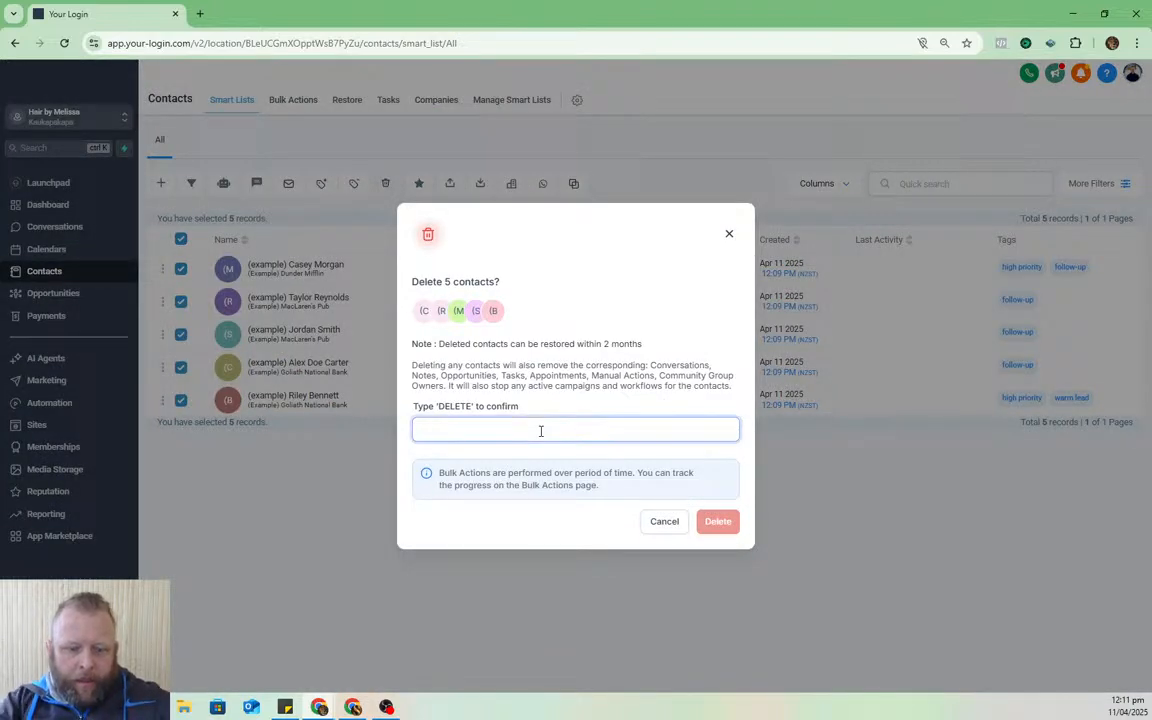
{"action": "type", "text": "DELETE"}
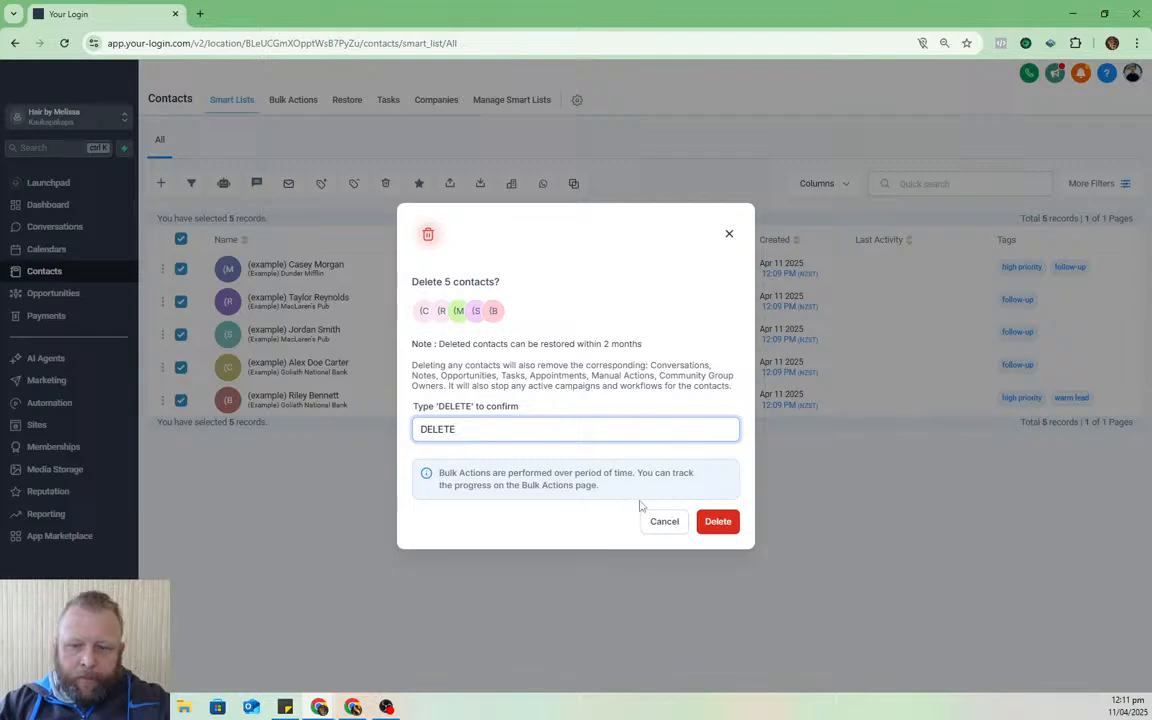
{"action": "left_click", "coordinate": [720, 522]}
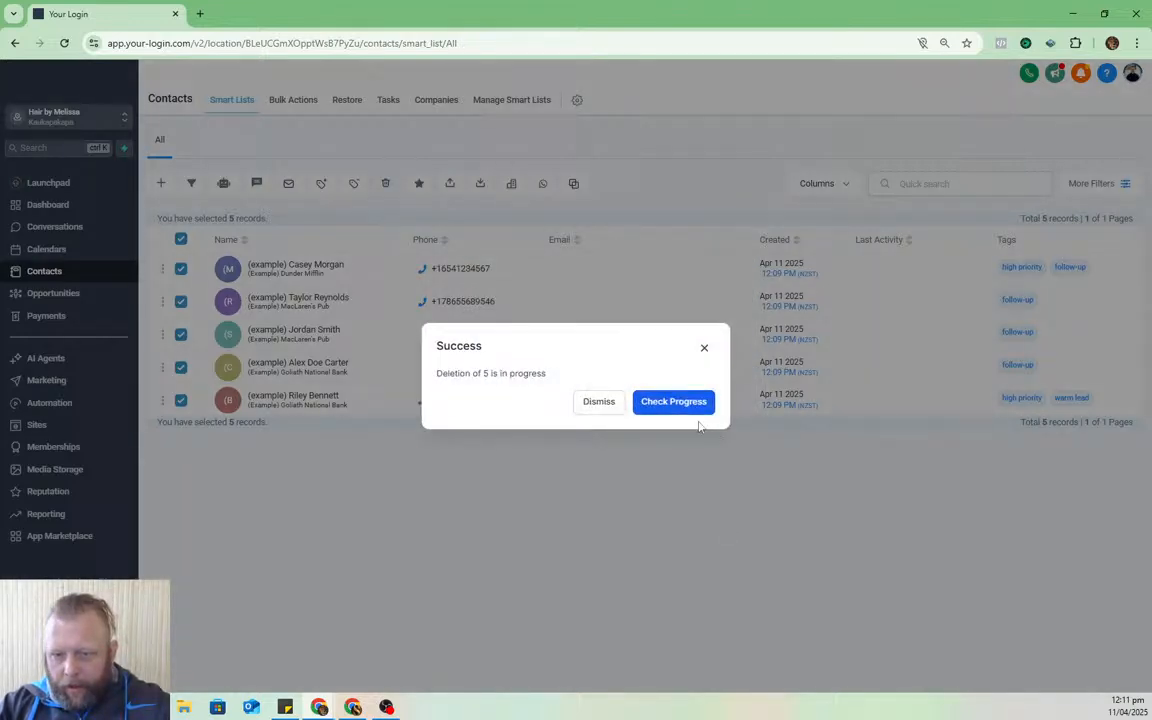
{"action": "left_click", "coordinate": [600, 403]}
{"action": "left_click", "coordinate": [78, 184]}
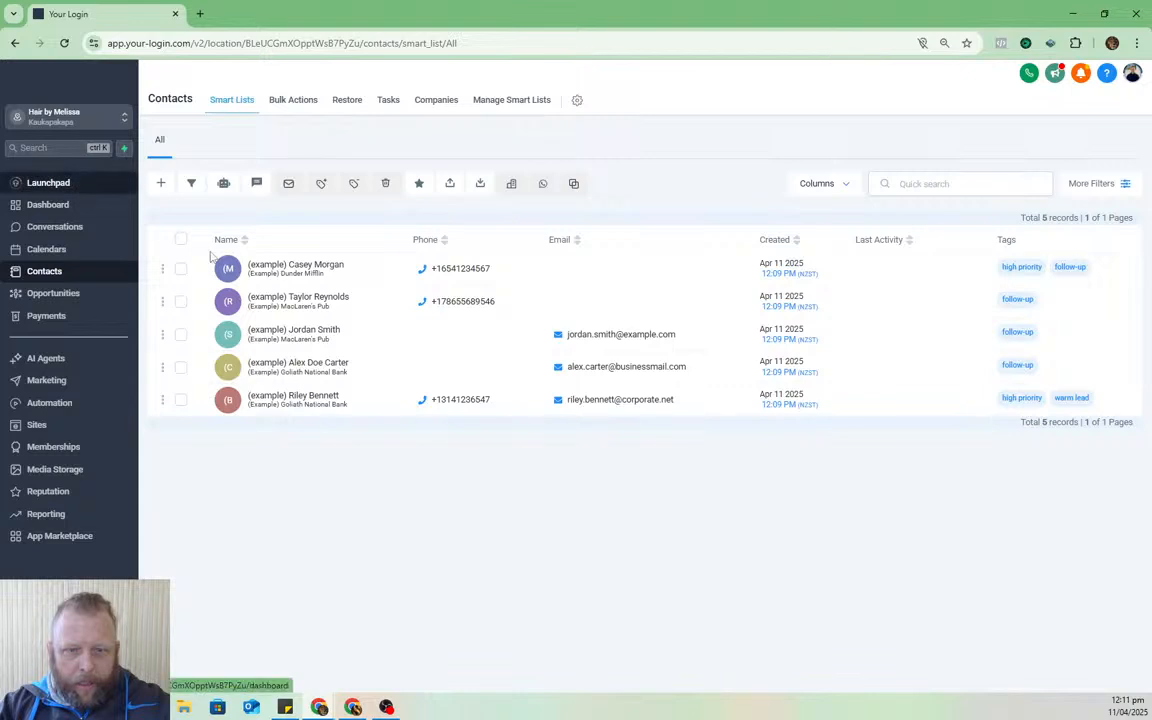
{"action": "left_click", "coordinate": [20, 204]}
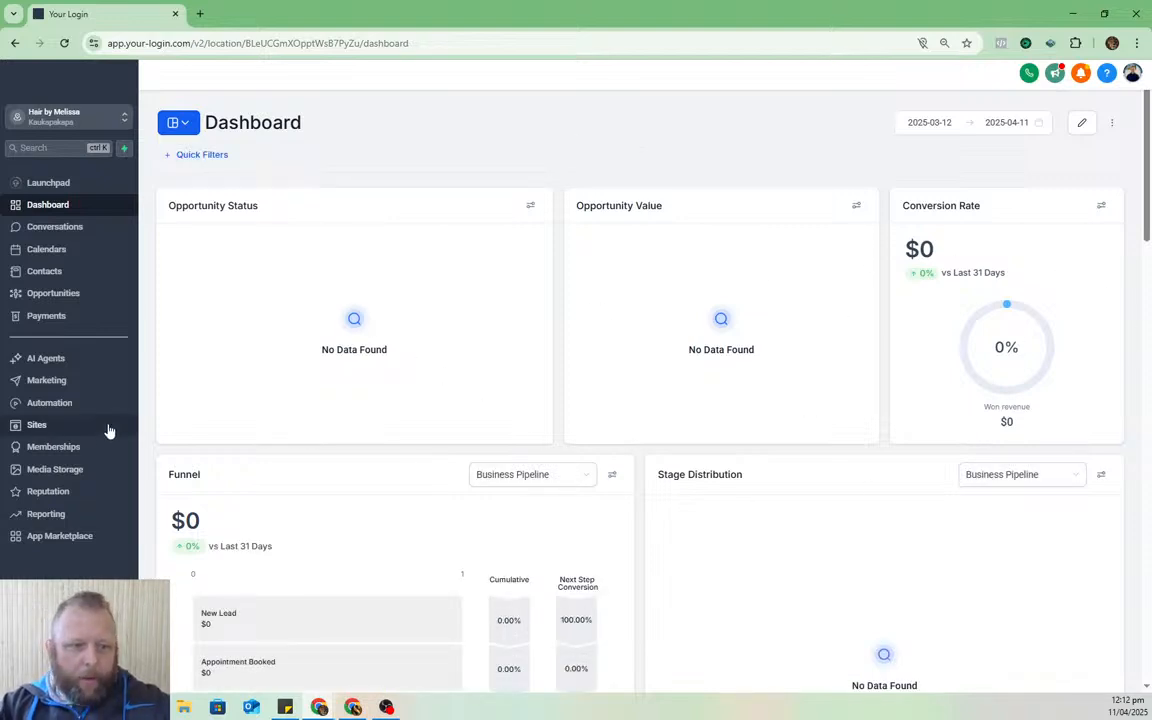
- Under Sites > Websites, delete Salon Website Template and open Salon Template Updated's pages
{"action": "left_click", "coordinate": [45, 425]}
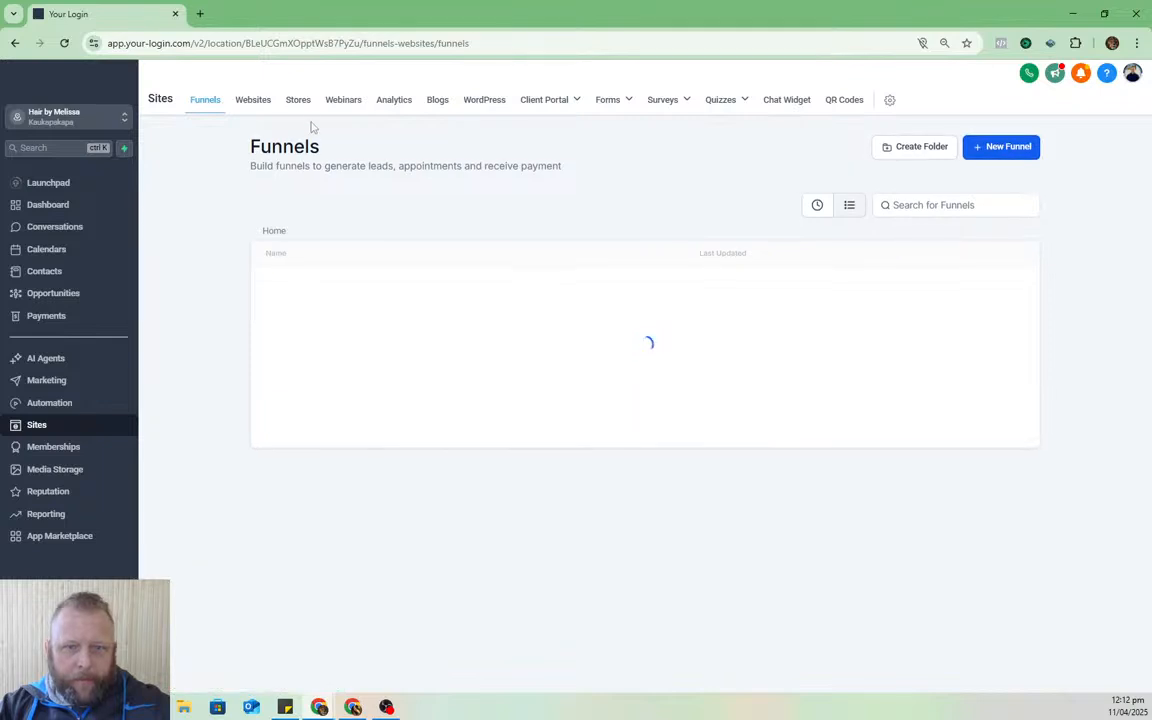
{"action": "left_click", "coordinate": [253, 104]}
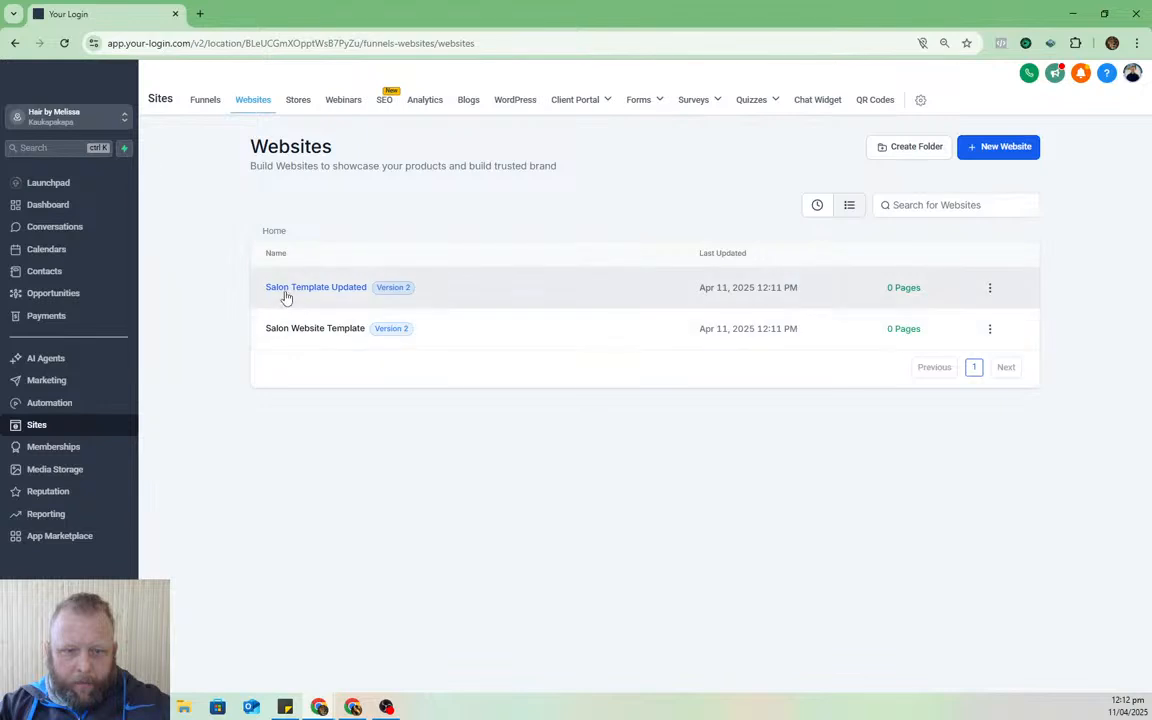
{"action": "left_click", "coordinate": [328, 298]}
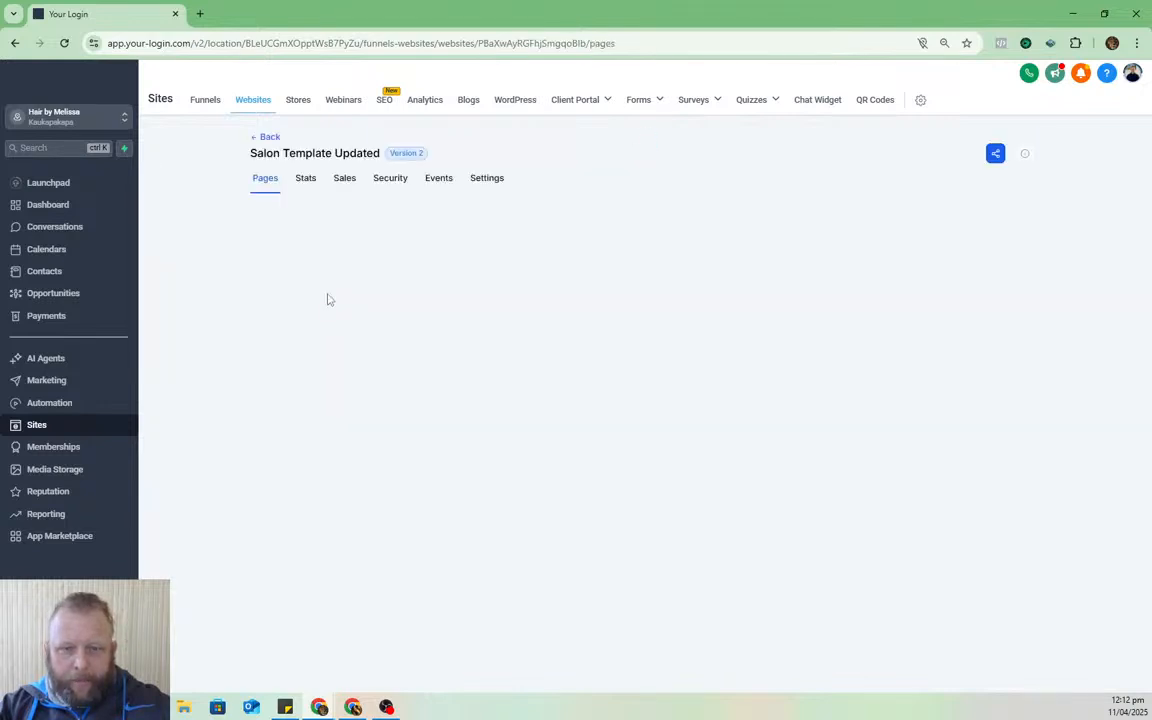
{"action": "left_click", "coordinate": [263, 137]}
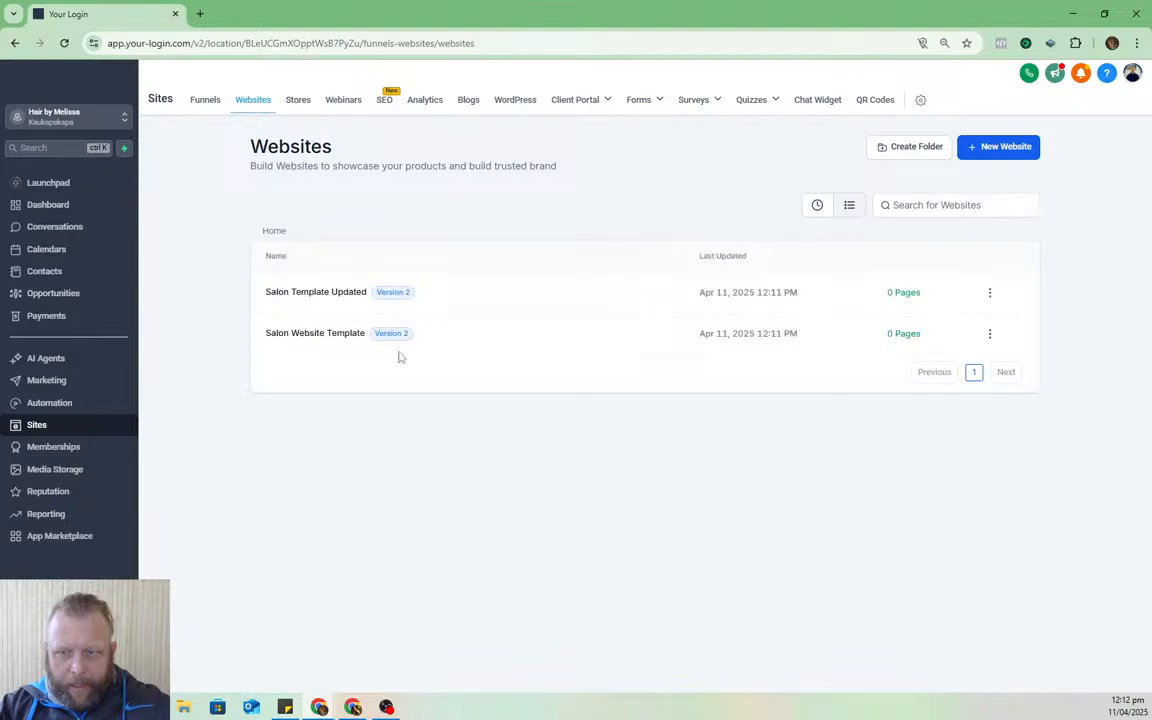
{"action": "left_click", "coordinate": [990, 336]}
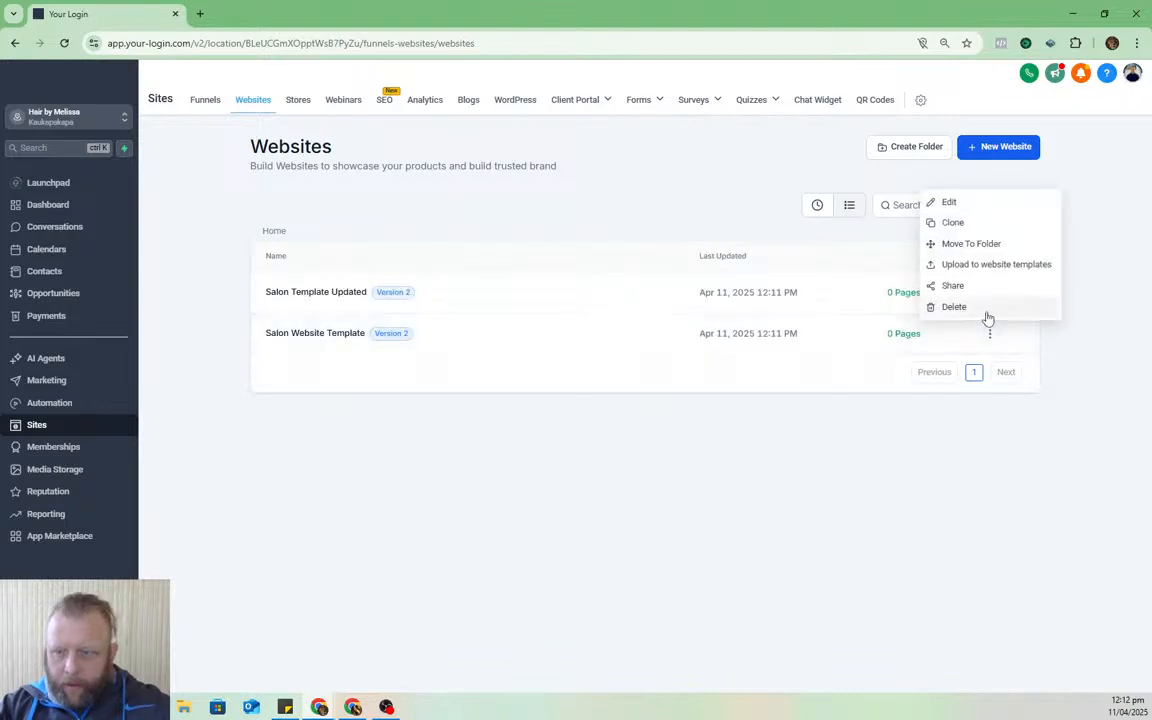
{"action": "left_click", "coordinate": [975, 308]}
{"action": "left_click", "coordinate": [706, 415]}
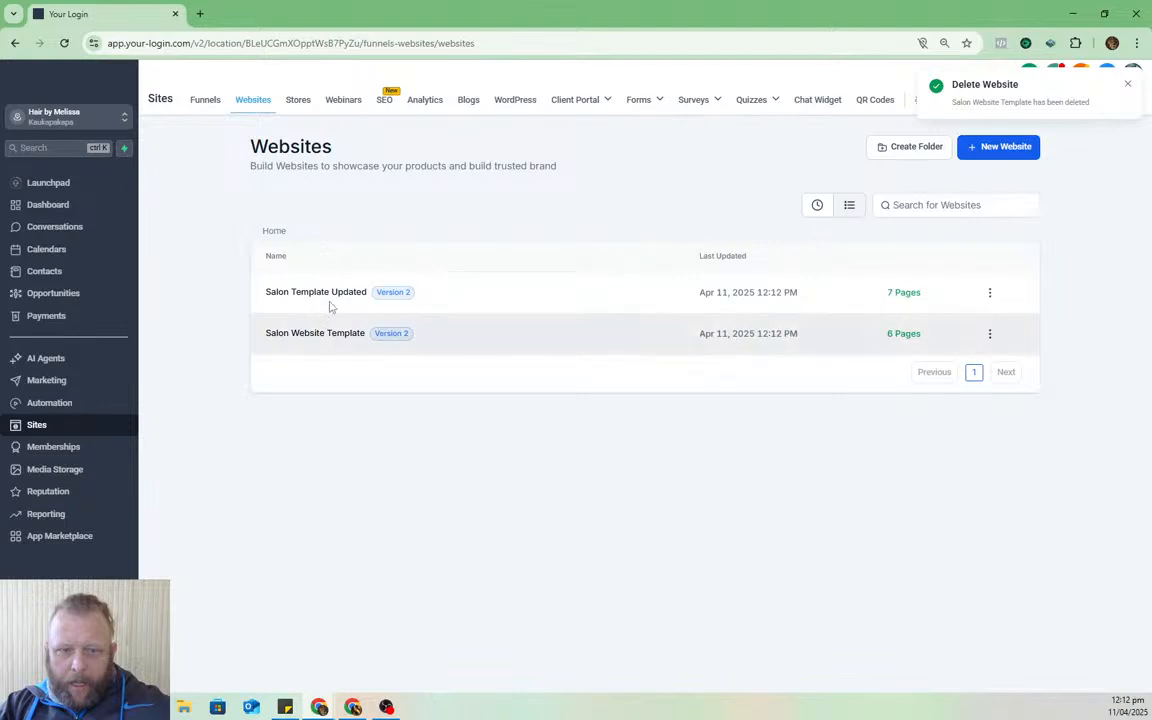
{"action": "left_click", "coordinate": [328, 294]}
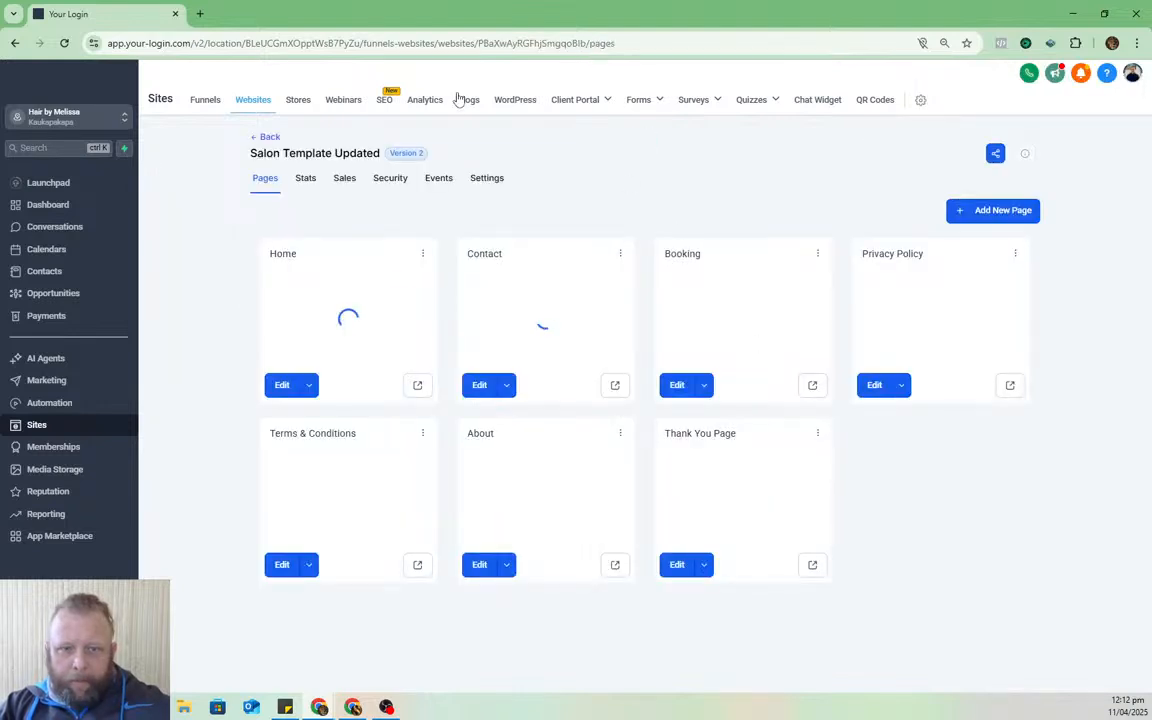
- Preview the salon template's Home page in a new tab and scroll through it
{"action": "left_click", "coordinate": [419, 391]}
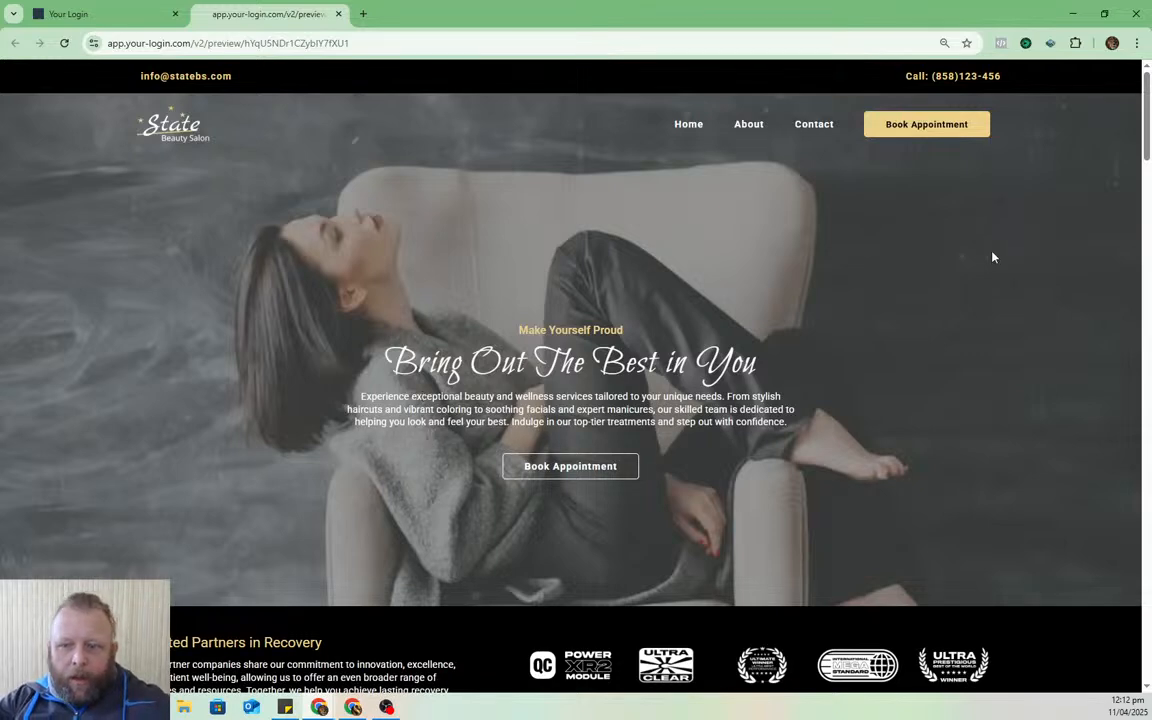
{"action": "scroll", "coordinate": [780, 278], "scroll_direction": "down", "scroll_amount": 5}
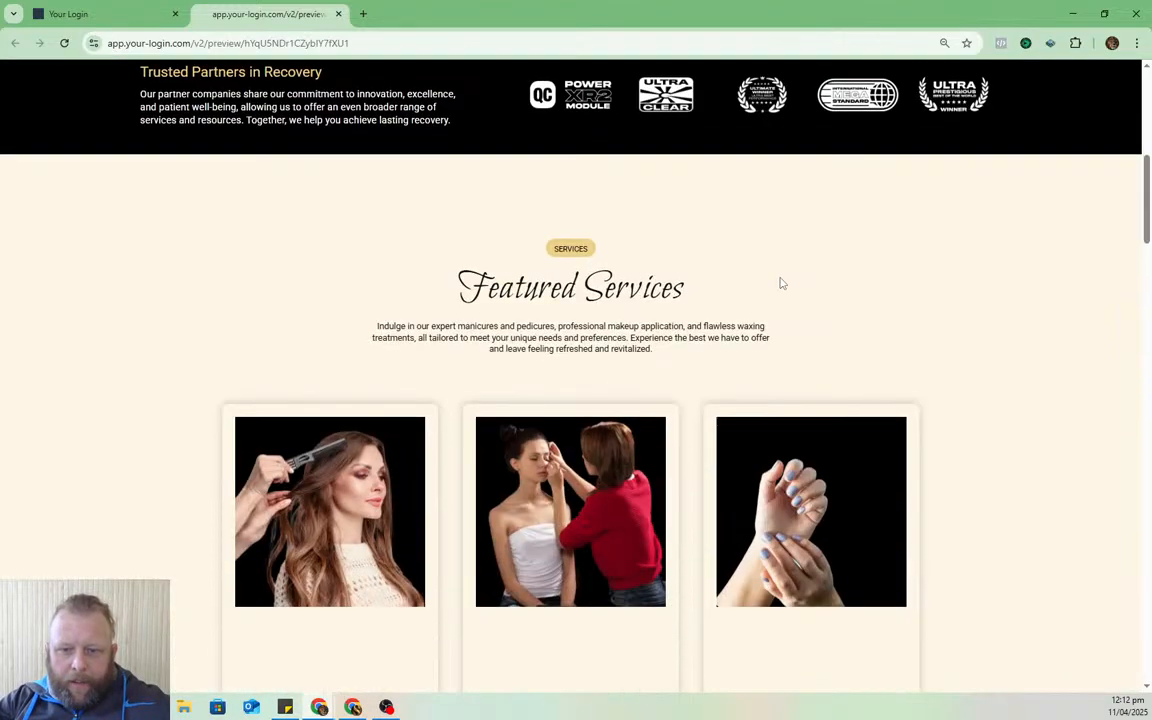
{"action": "scroll", "coordinate": [779, 276], "scroll_direction": "up", "scroll_amount": 5}
{"action": "scroll", "coordinate": [765, 289], "scroll_direction": "up", "scroll_amount": 1}
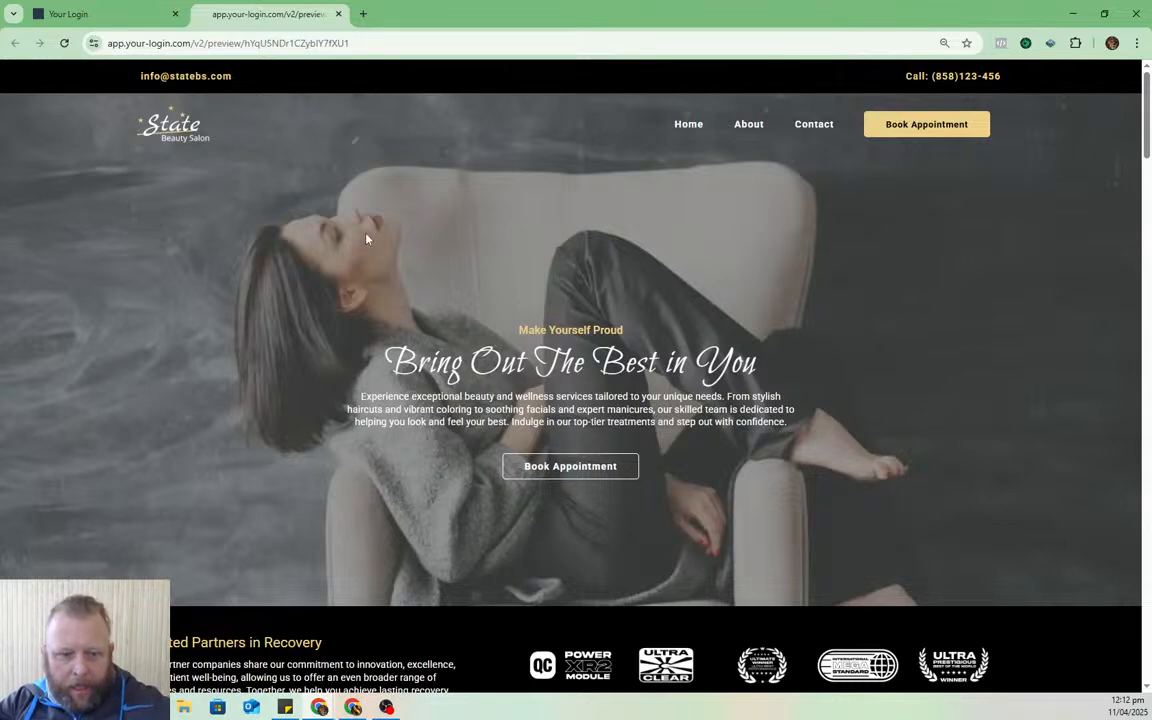
{"action": "scroll", "coordinate": [366, 238], "scroll_direction": "down", "scroll_amount": 5}
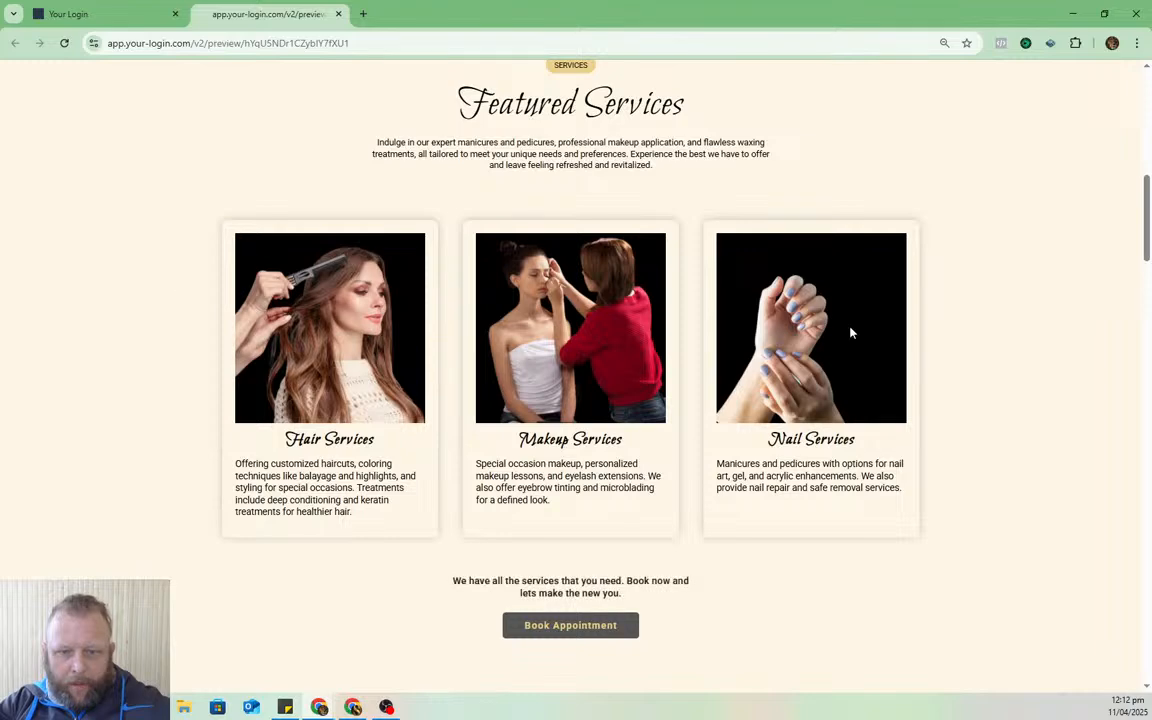
{"action": "scroll", "coordinate": [728, 418], "scroll_direction": "down", "scroll_amount": 9}
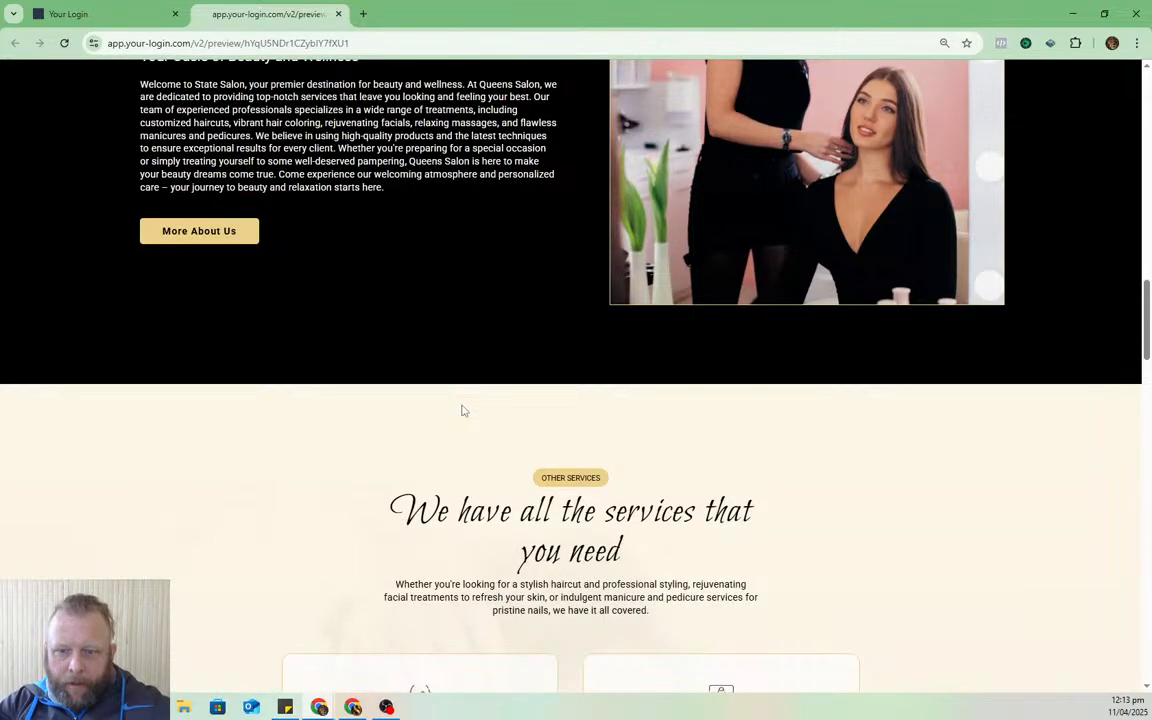
{"action": "scroll", "coordinate": [470, 450], "scroll_direction": "down", "scroll_amount": 5}
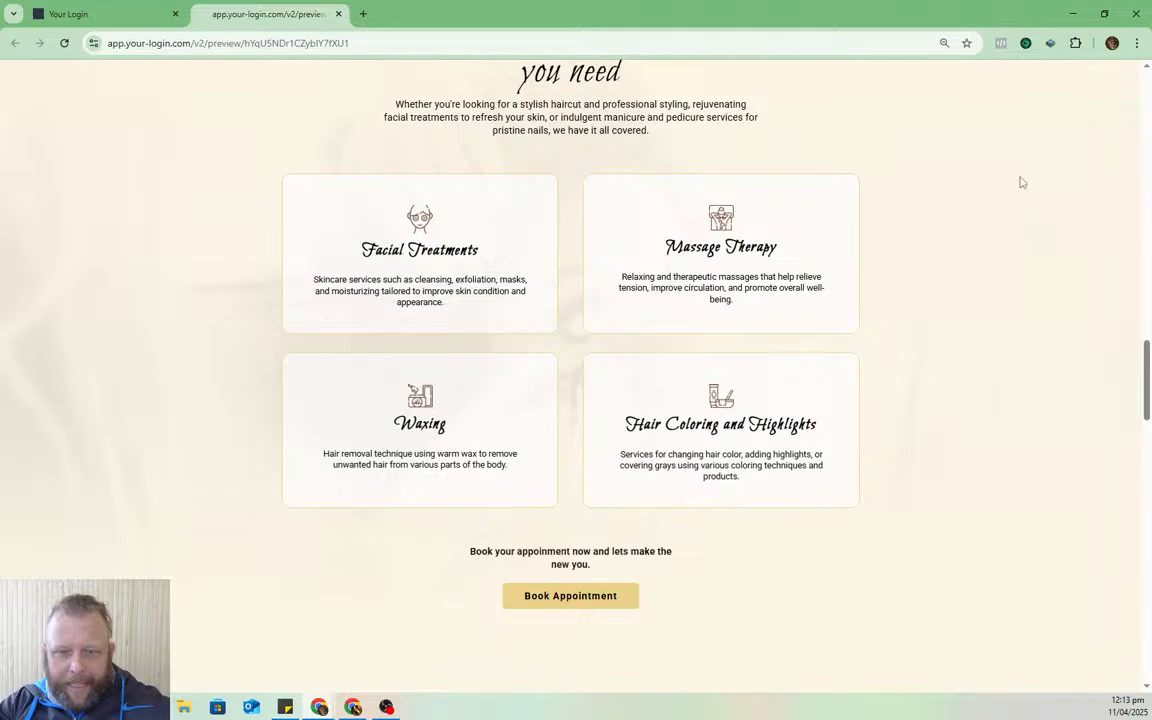
{"action": "scroll", "coordinate": [728, 275], "scroll_direction": "down", "scroll_amount": 9}
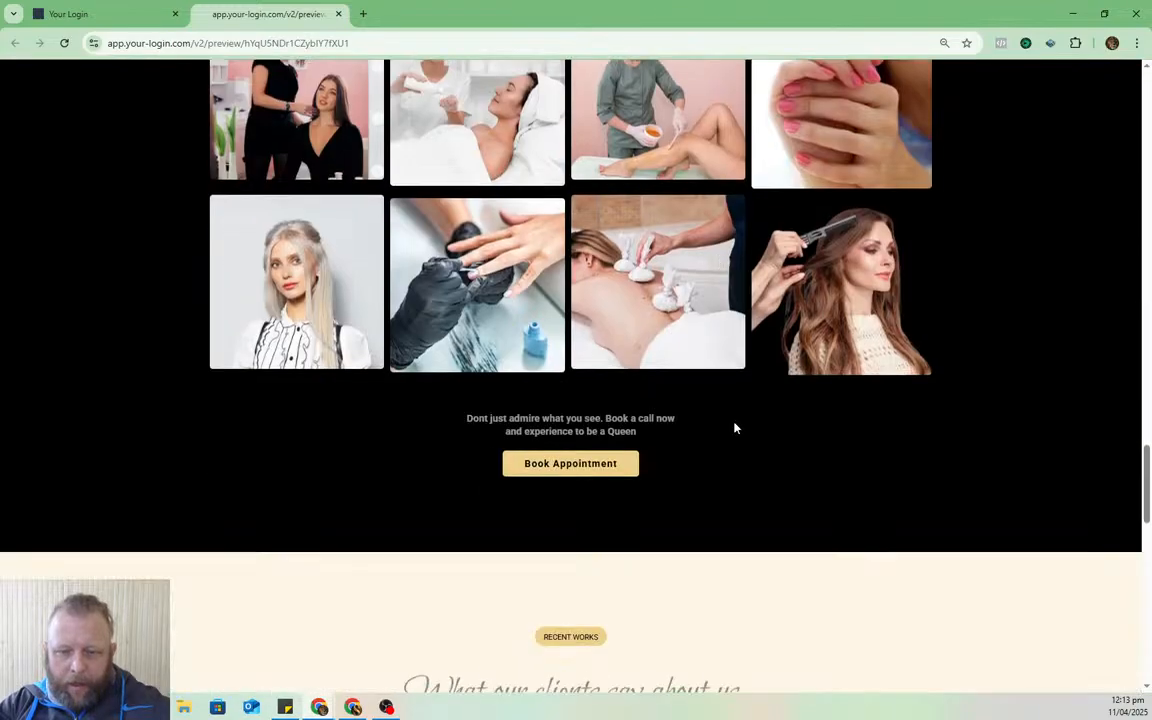
{"action": "scroll", "coordinate": [734, 428], "scroll_direction": "down", "scroll_amount": 10}
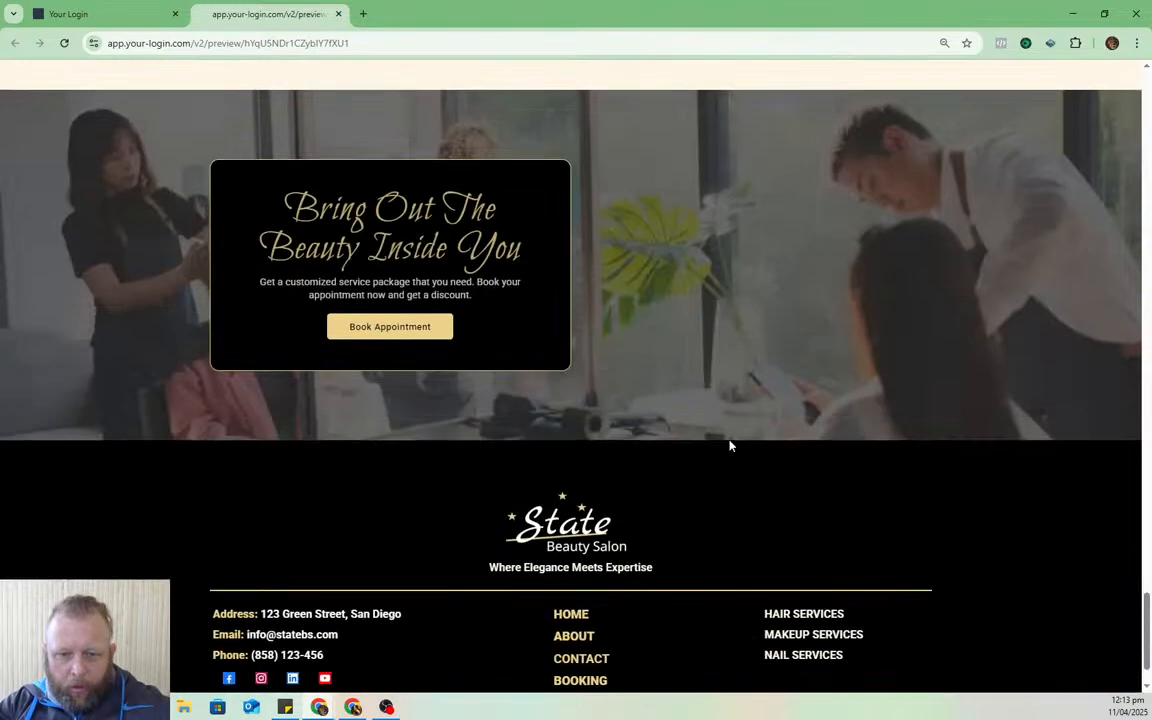
{"action": "scroll", "coordinate": [730, 446], "scroll_direction": "down", "scroll_amount": 1}
{"action": "scroll", "coordinate": [704, 465], "scroll_direction": "up", "scroll_amount": 8}
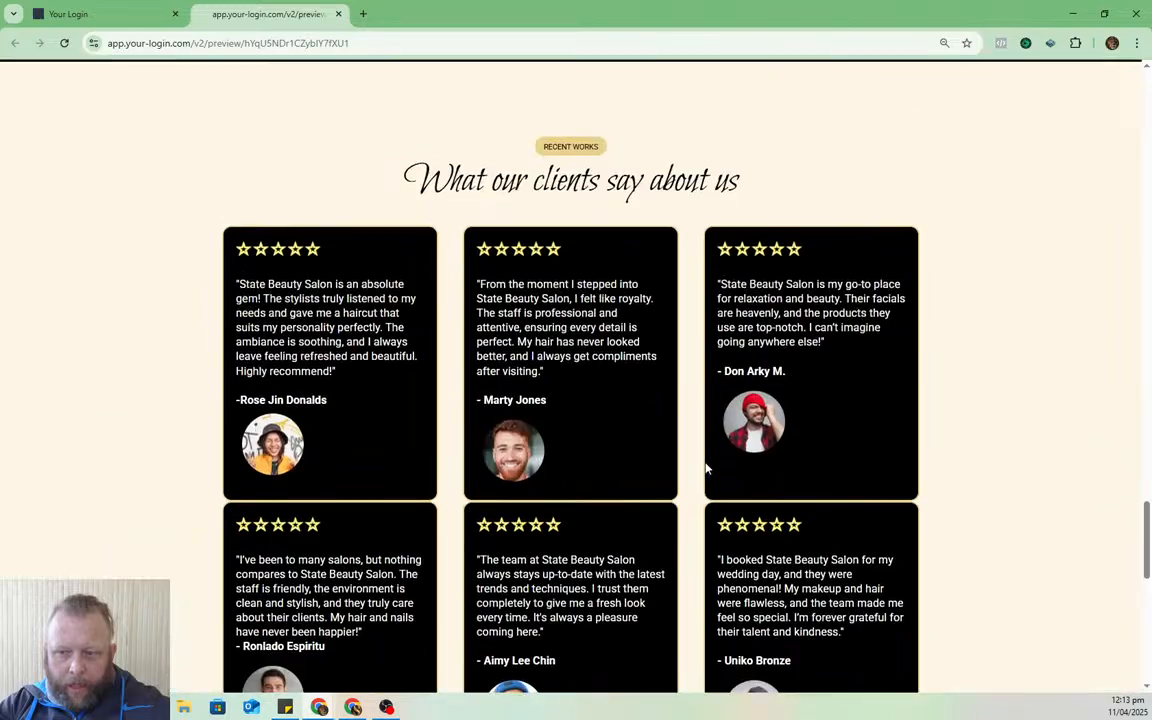
{"action": "scroll", "coordinate": [706, 468], "scroll_direction": "up", "scroll_amount": 8}
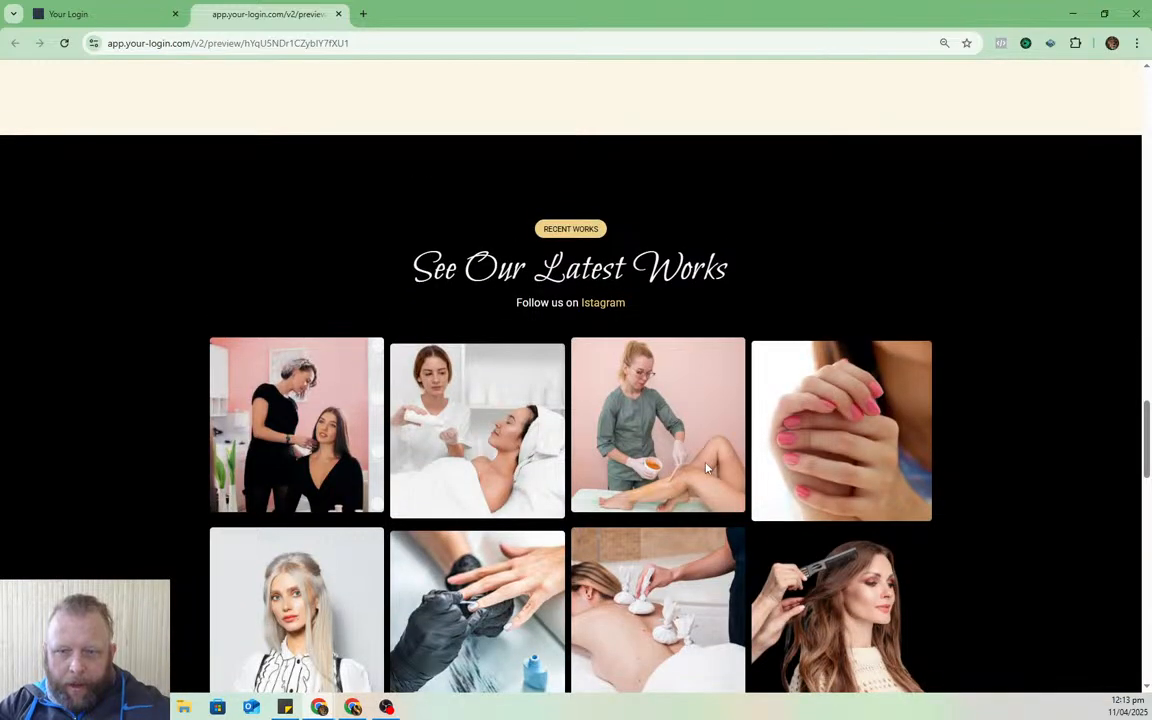
{"action": "scroll", "coordinate": [706, 468], "scroll_direction": "up", "scroll_amount": 10}
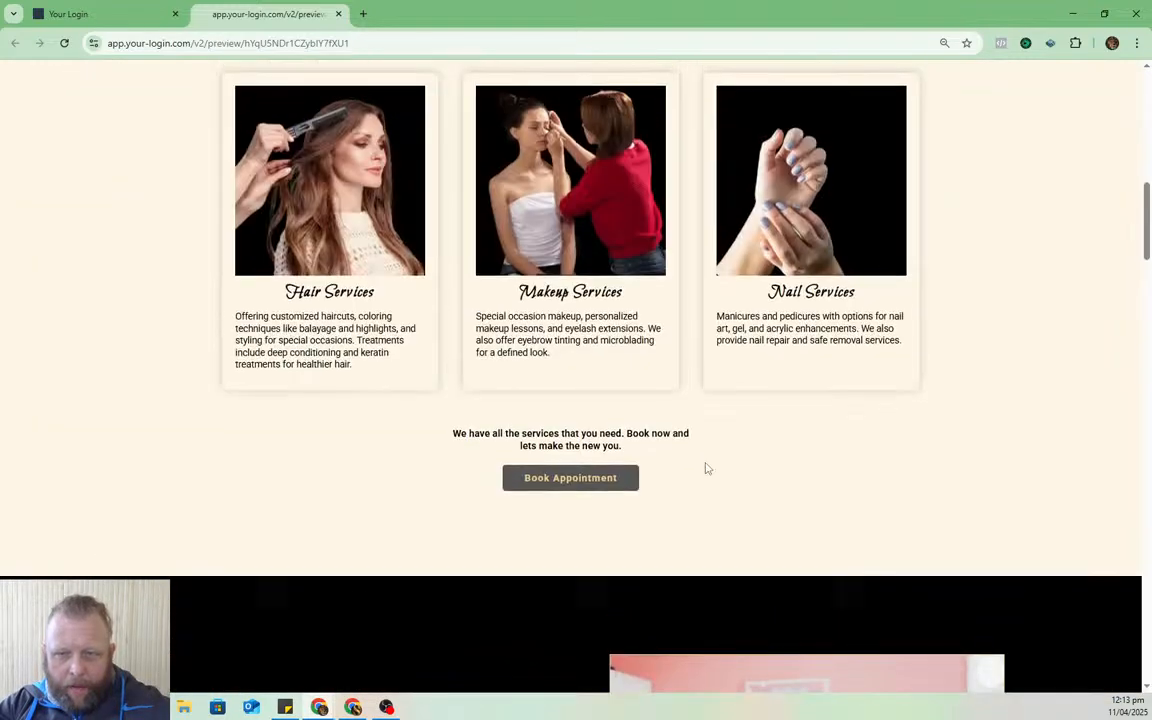
{"action": "scroll", "coordinate": [706, 468], "scroll_direction": "up", "scroll_amount": 10}
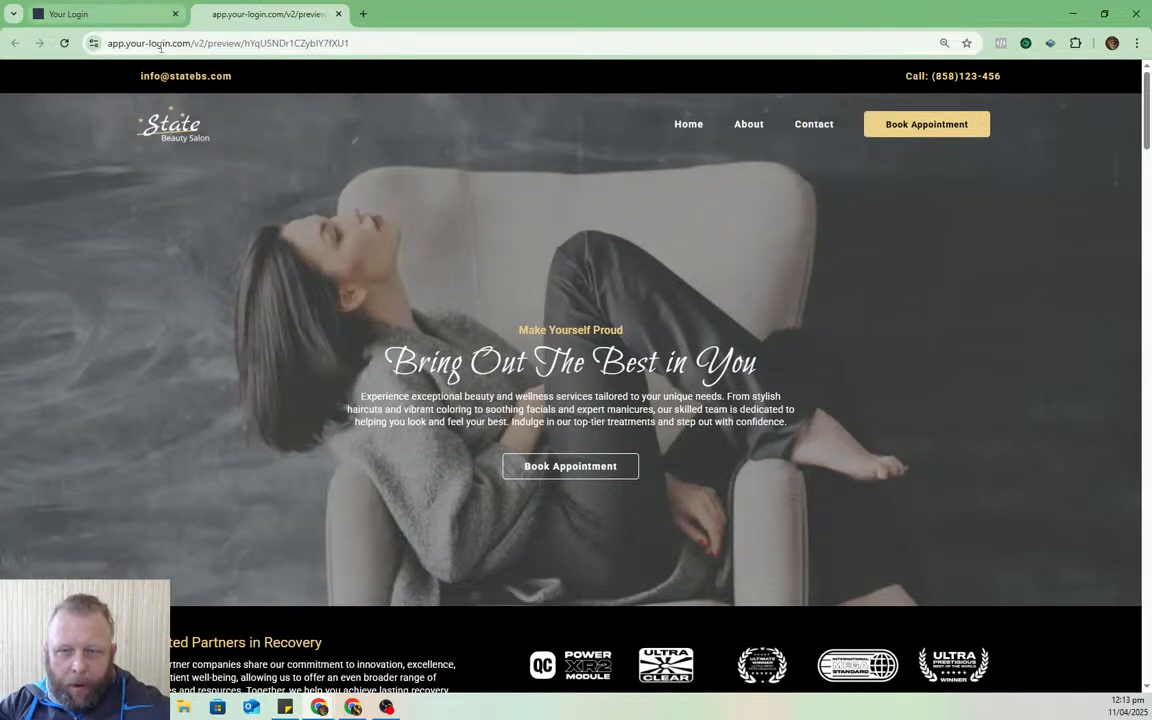
- Visit the About page, return to Home, then check the page list and return to the preview
{"action": "left_click", "coordinate": [758, 128]}
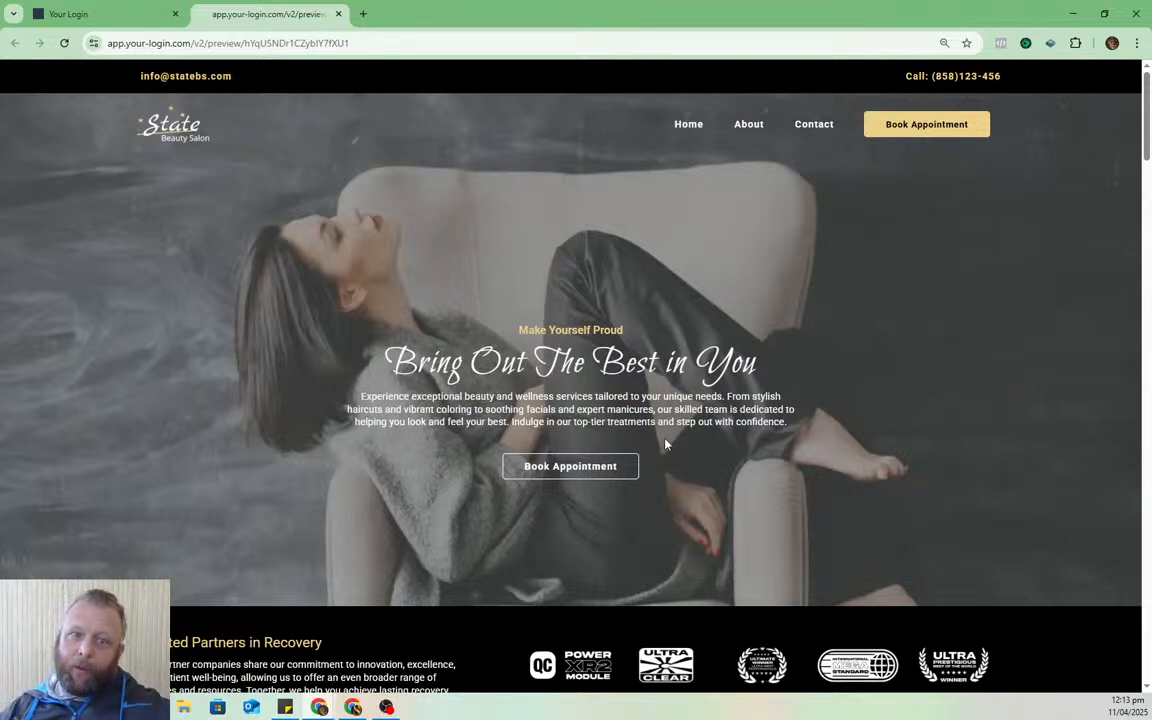
{"action": "left_click", "coordinate": [692, 128]}
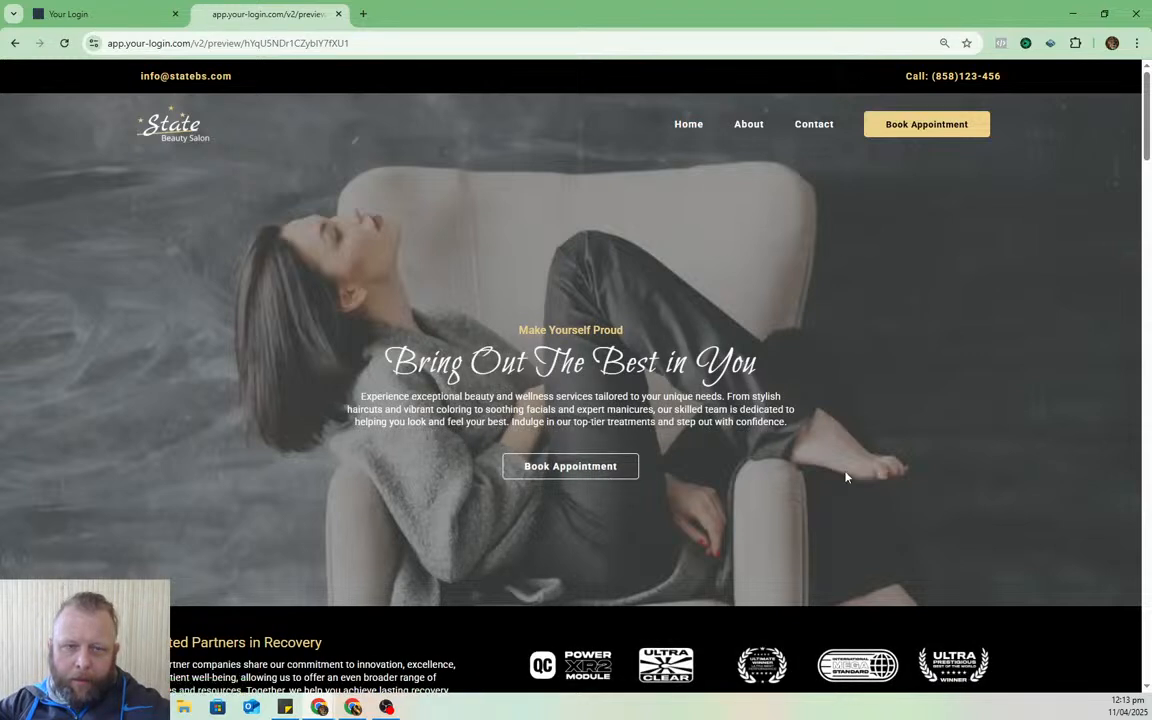
{"action": "scroll", "coordinate": [969, 411], "scroll_direction": "down", "scroll_amount": 10}
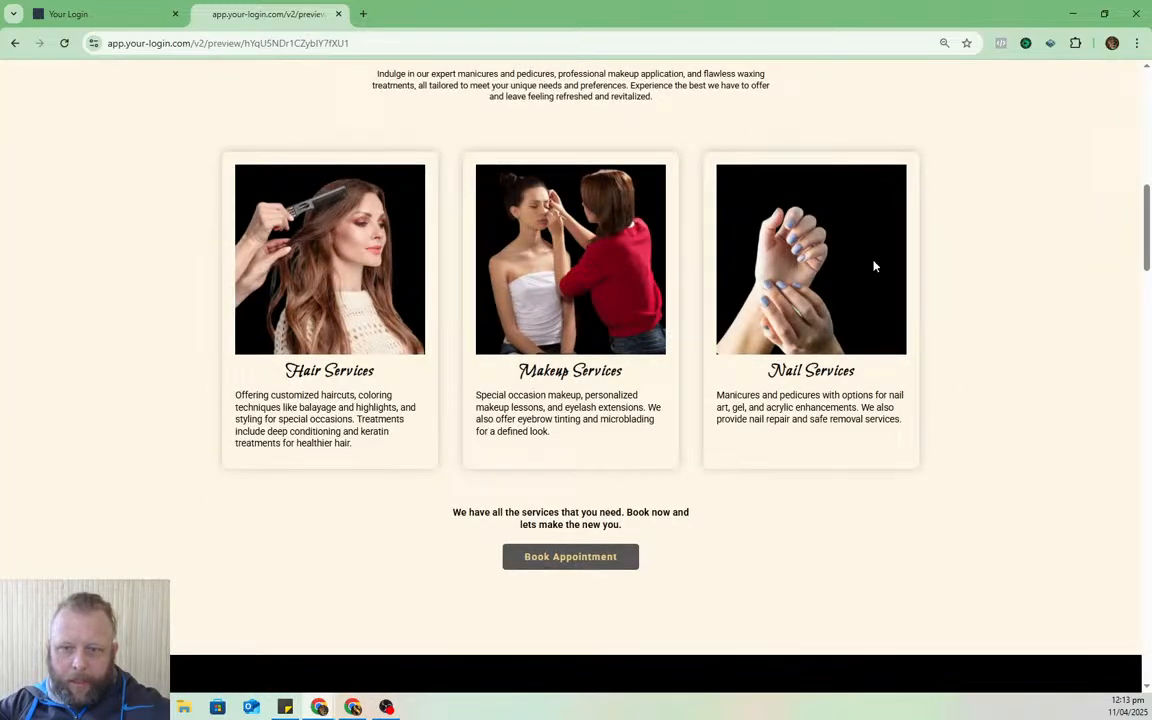
{"action": "scroll", "coordinate": [872, 258], "scroll_direction": "down", "scroll_amount": 5}
{"action": "scroll", "coordinate": [550, 418], "scroll_direction": "up", "scroll_amount": 3}
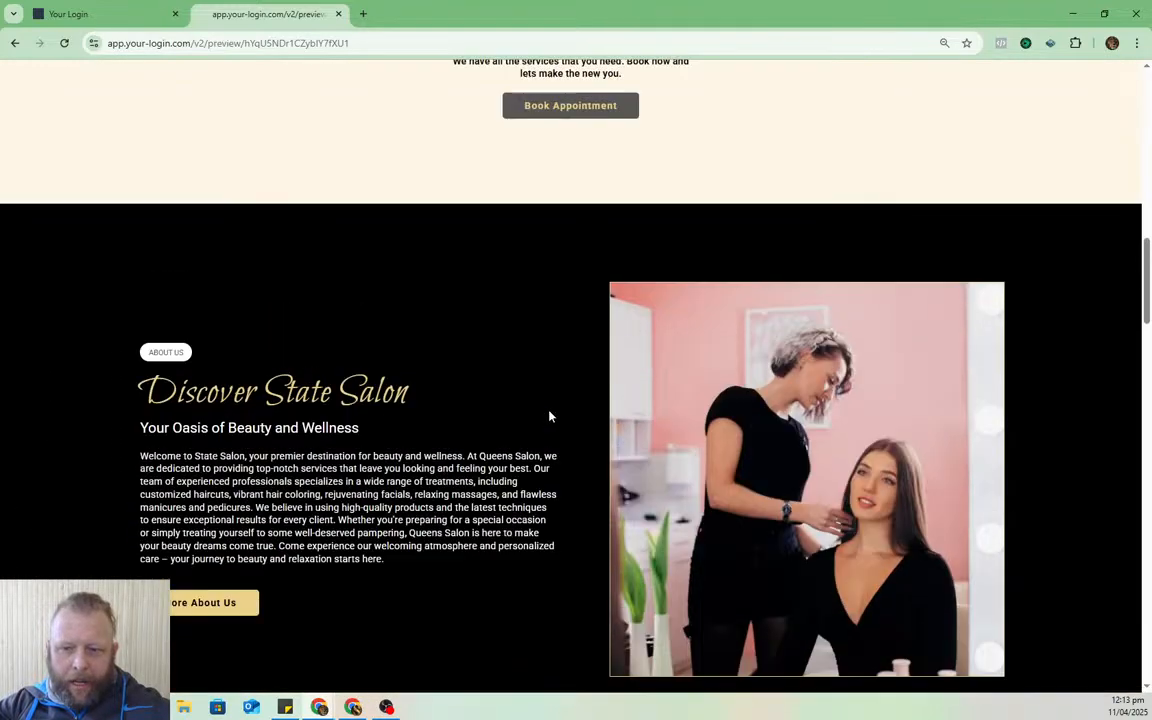
{"action": "scroll", "coordinate": [549, 416], "scroll_direction": "up", "scroll_amount": 4}
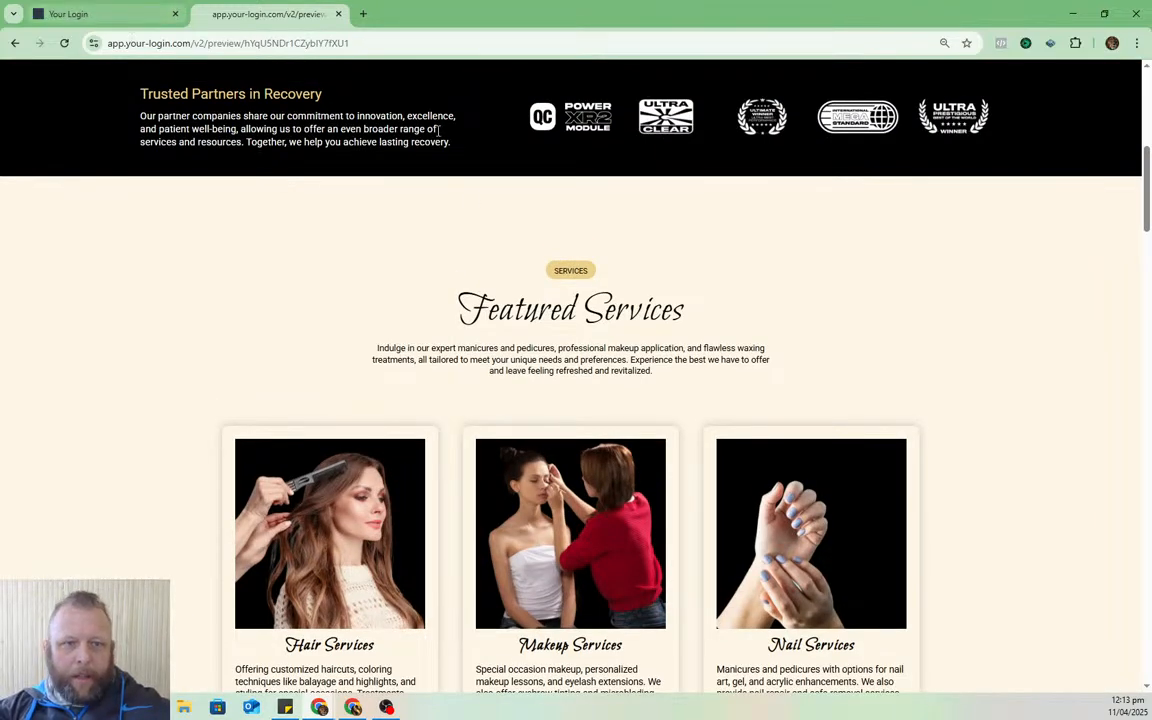
{"action": "left_click", "coordinate": [118, 7]}
{"action": "left_click", "coordinate": [265, 13]}
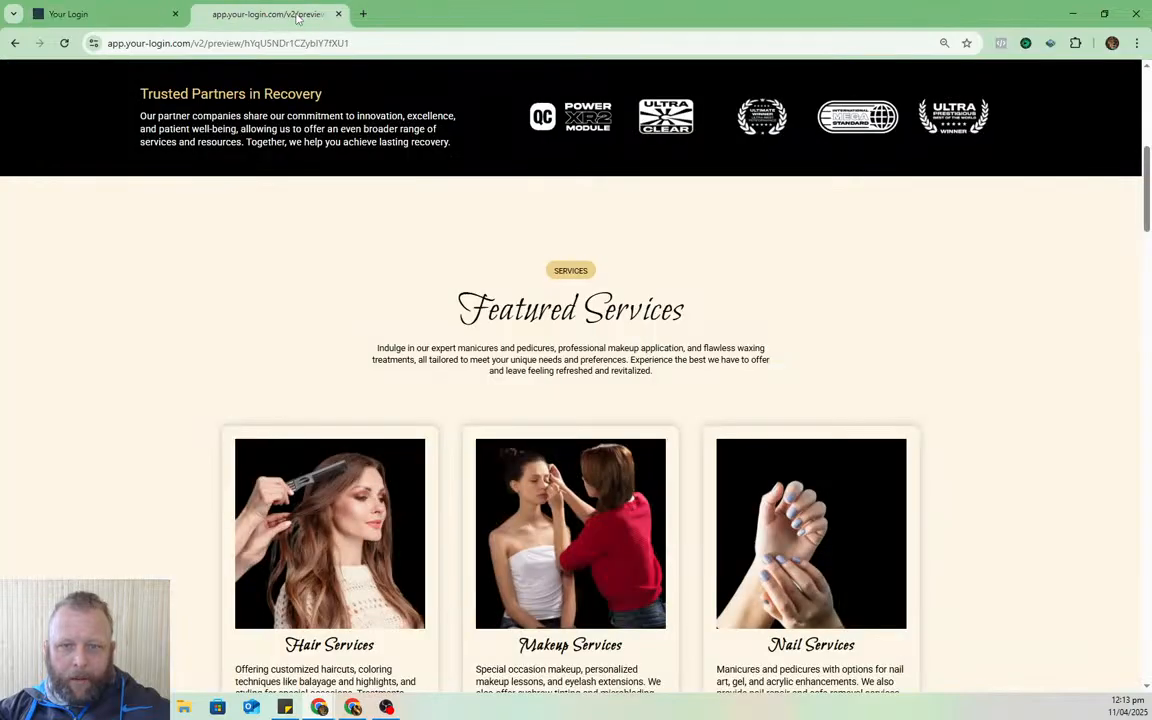
- In the maximised Canva design, drag the banner, envelope and domain graphics apart
{"action": "mouse_move", "coordinate": [354, 708]}
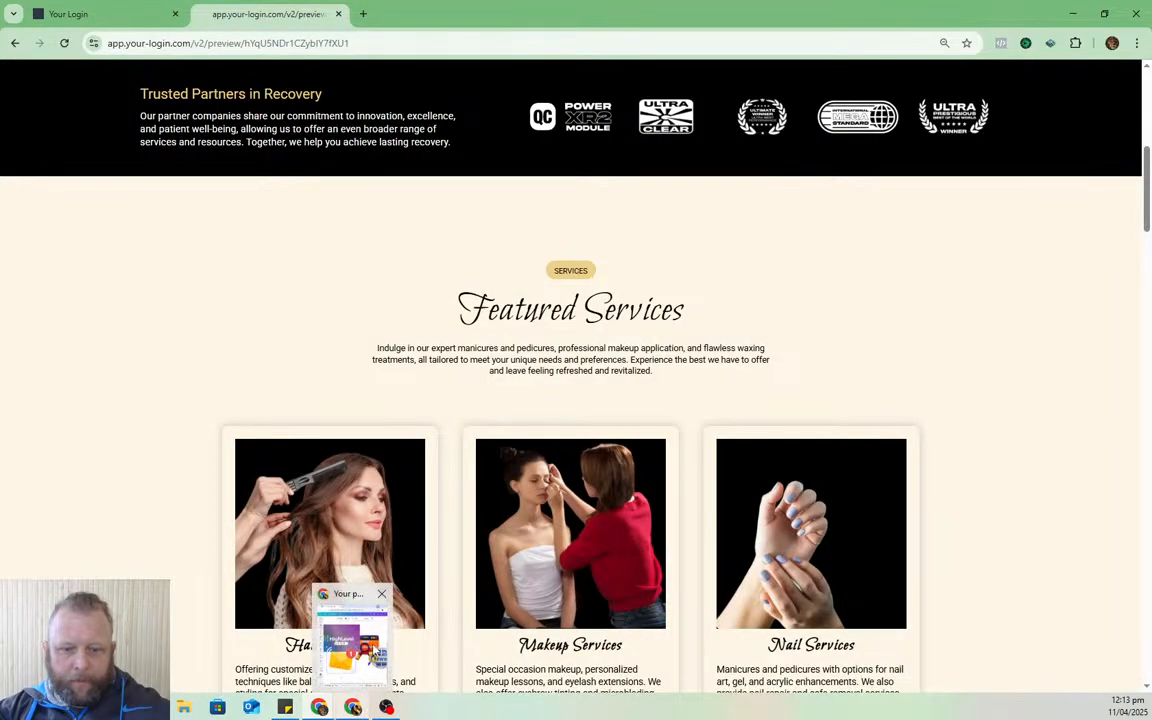
{"action": "left_click", "coordinate": [353, 645]}
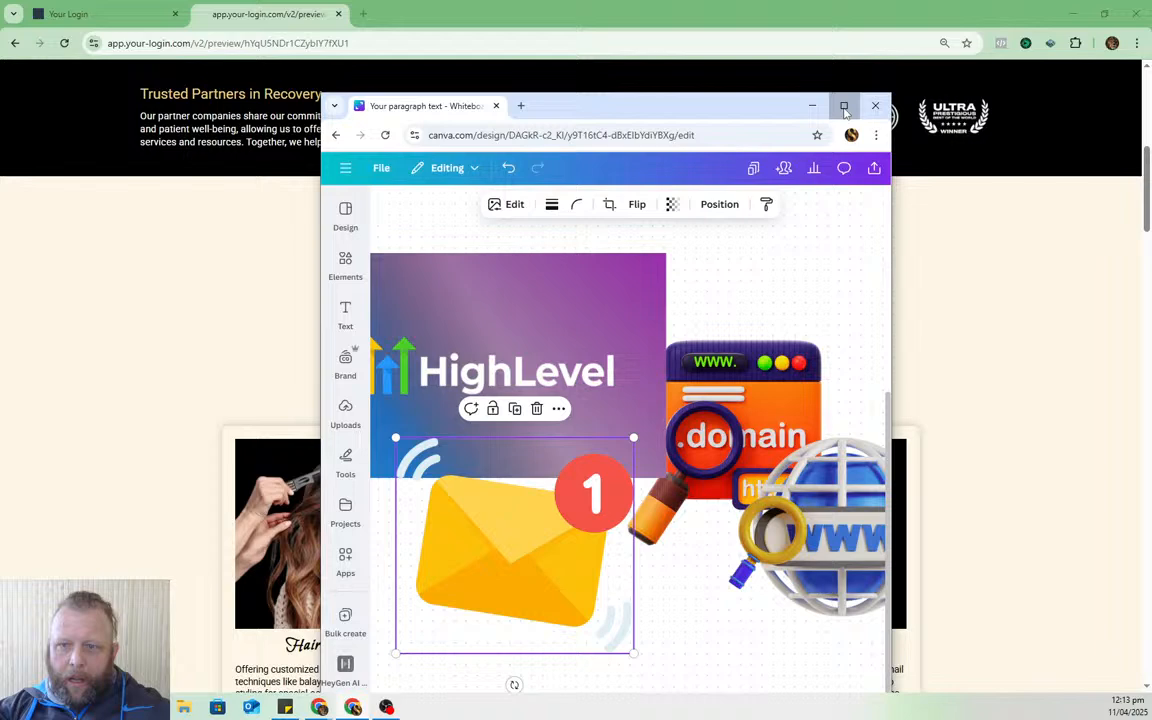
{"action": "left_click", "coordinate": [841, 105]}
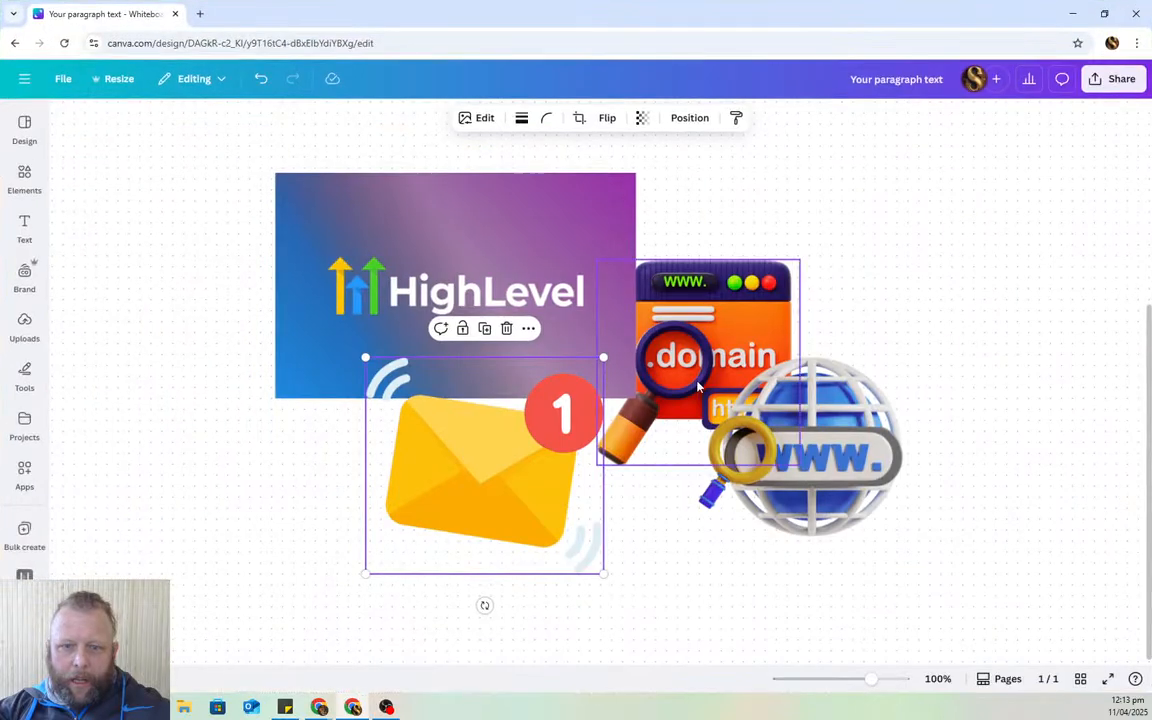
{"action": "scroll", "coordinate": [698, 386], "scroll_direction": "up", "scroll_amount": 2}
{"action": "left_click_drag", "start_coordinate": [491, 355], "coordinate": [329, 226]}
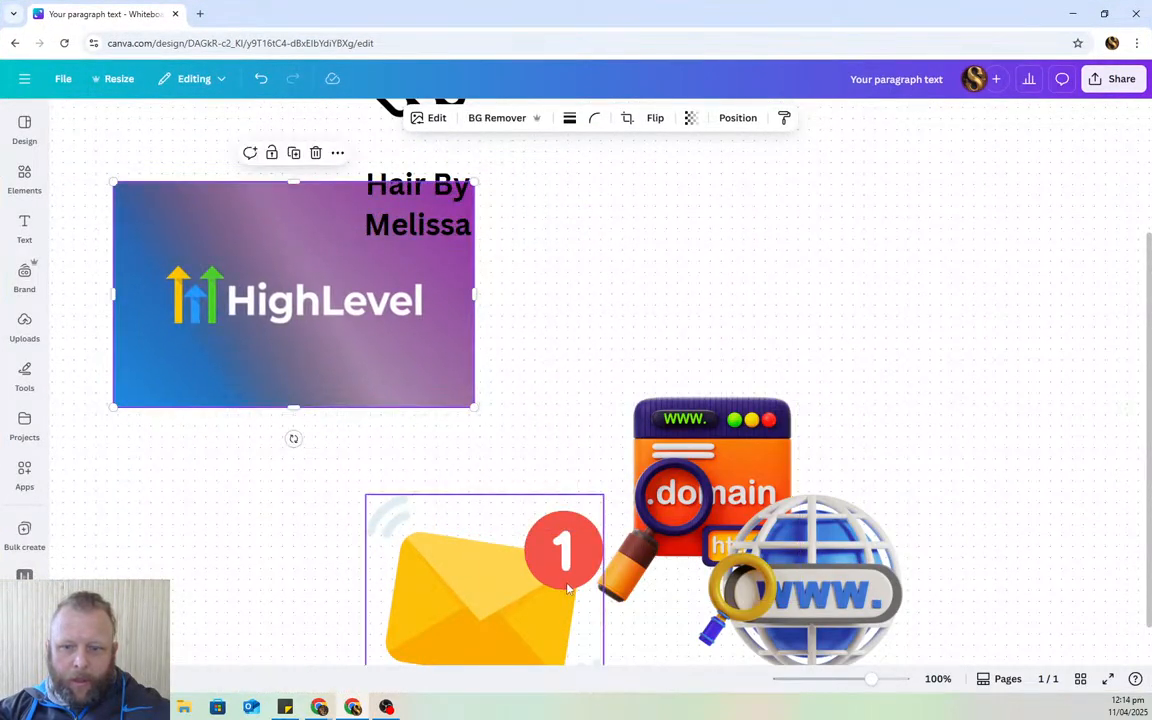
{"action": "left_click_drag", "start_coordinate": [567, 590], "coordinate": [501, 655]}
{"action": "left_click_drag", "start_coordinate": [778, 441], "coordinate": [723, 321]}
{"action": "left_click_drag", "start_coordinate": [869, 15], "coordinate": [1151, 67]}
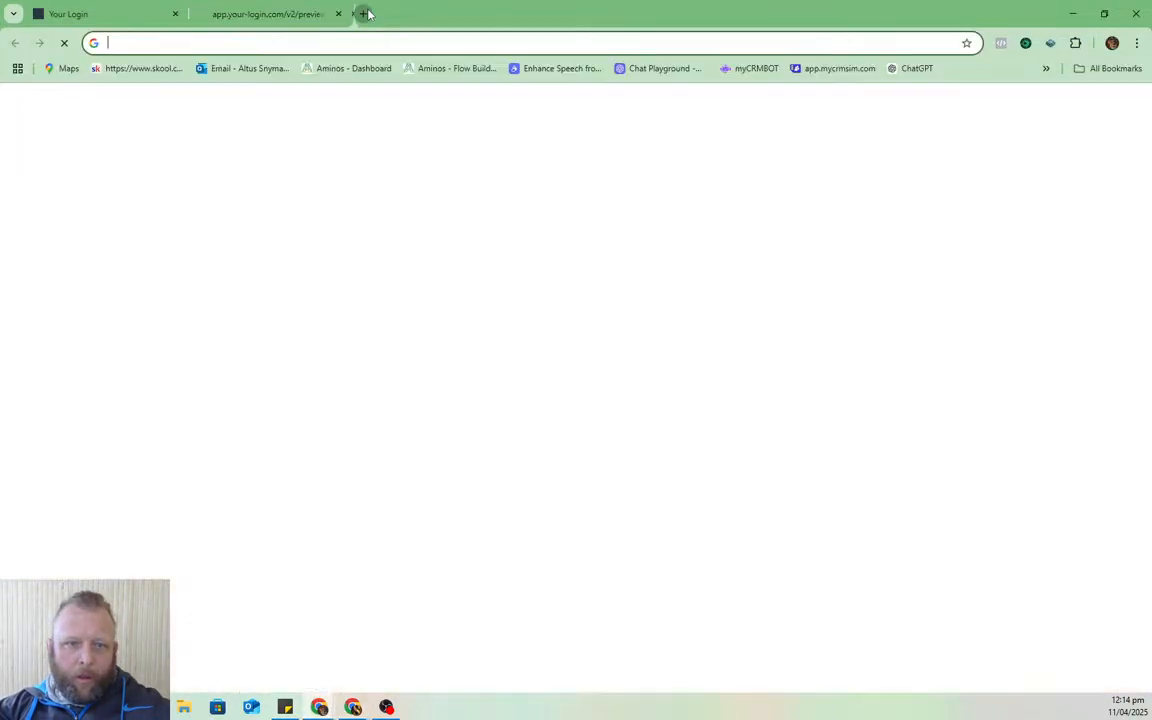
- Search Google for 'godaddy' in a new tab and open GoDaddy's site
{"action": "left_click", "coordinate": [363, 14]}
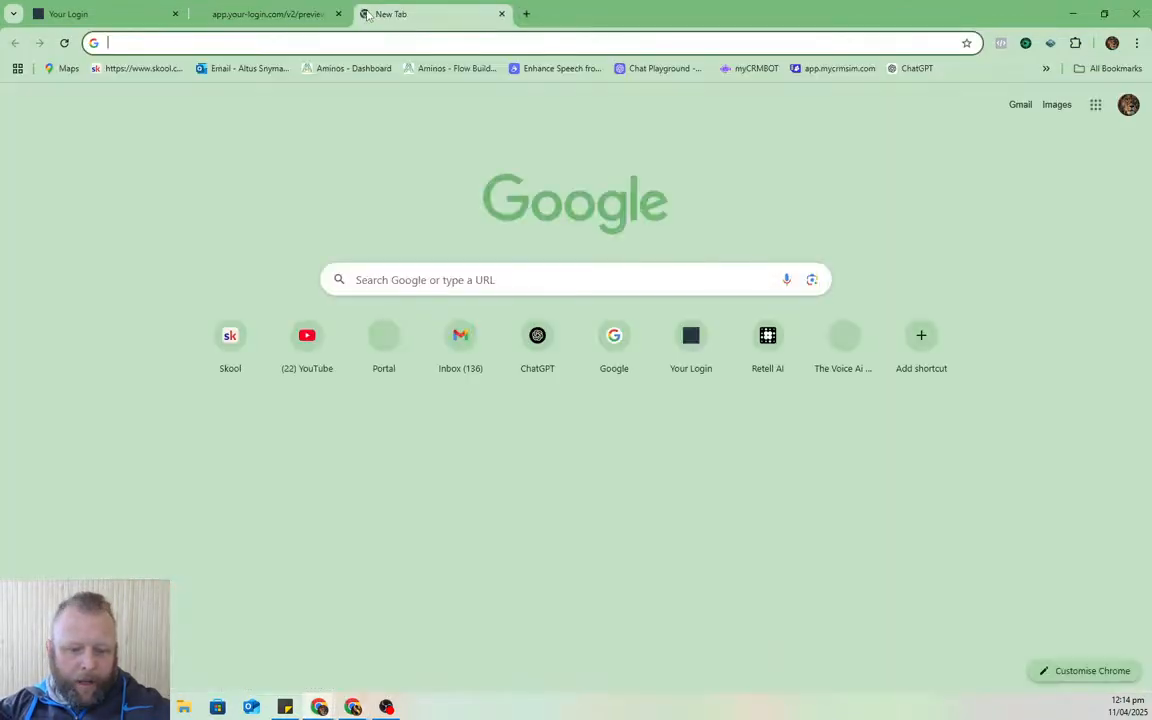
{"action": "type", "text": "go"}
{"action": "key", "text": "Return"}
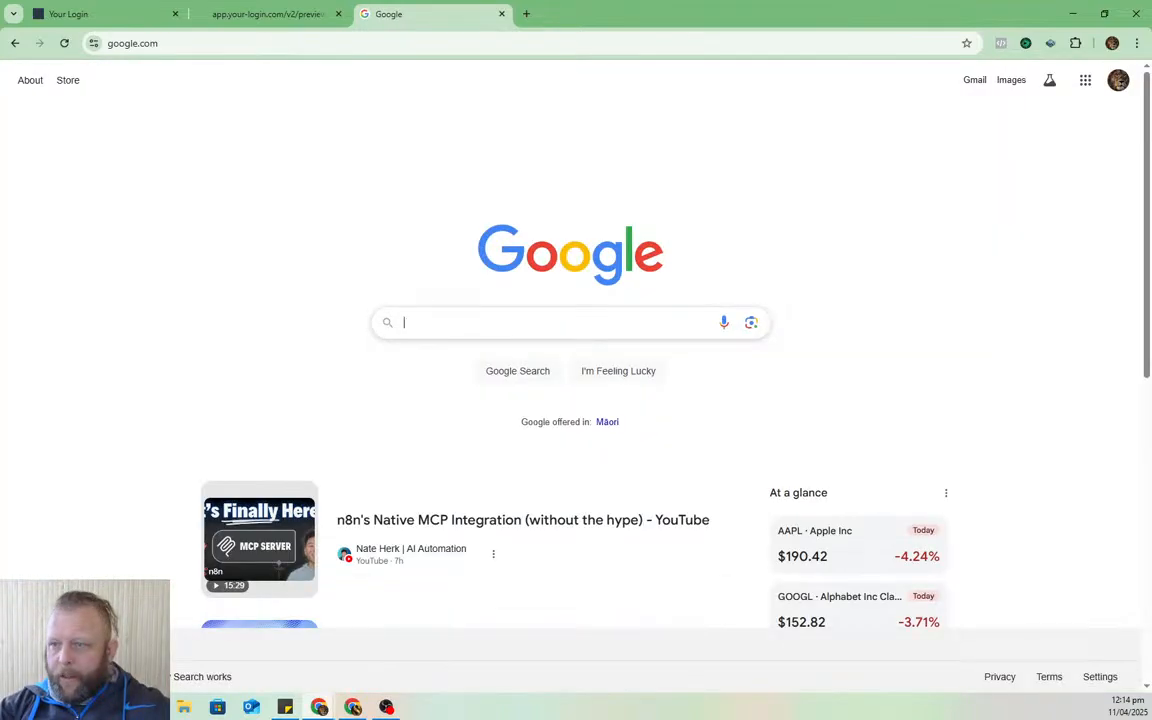
{"action": "left_click", "coordinate": [411, 324]}
{"action": "type", "text": "godaddy"}
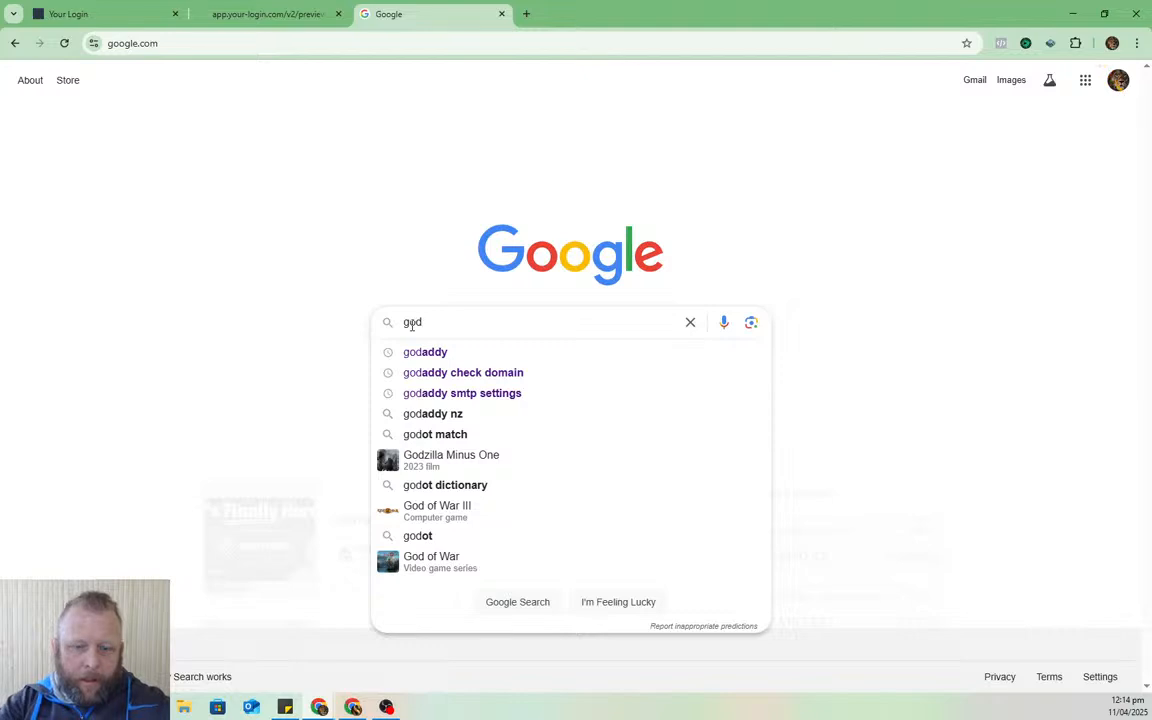
{"action": "key", "text": "Return"}
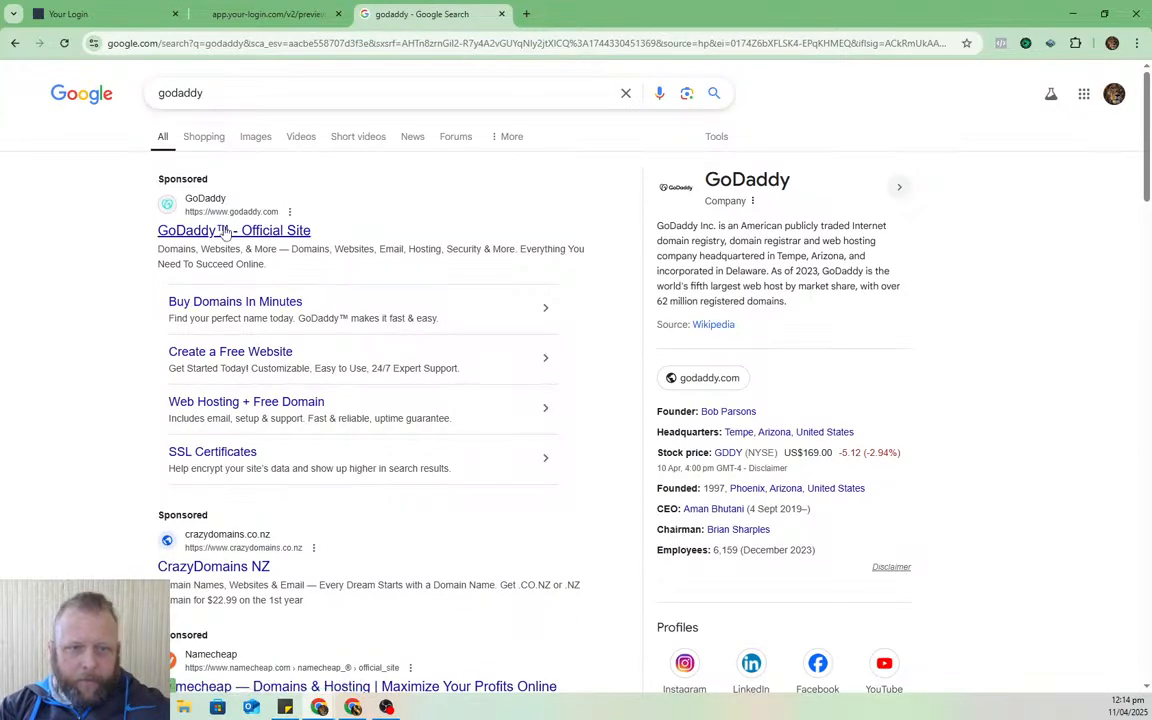
{"action": "left_click", "coordinate": [226, 232]}
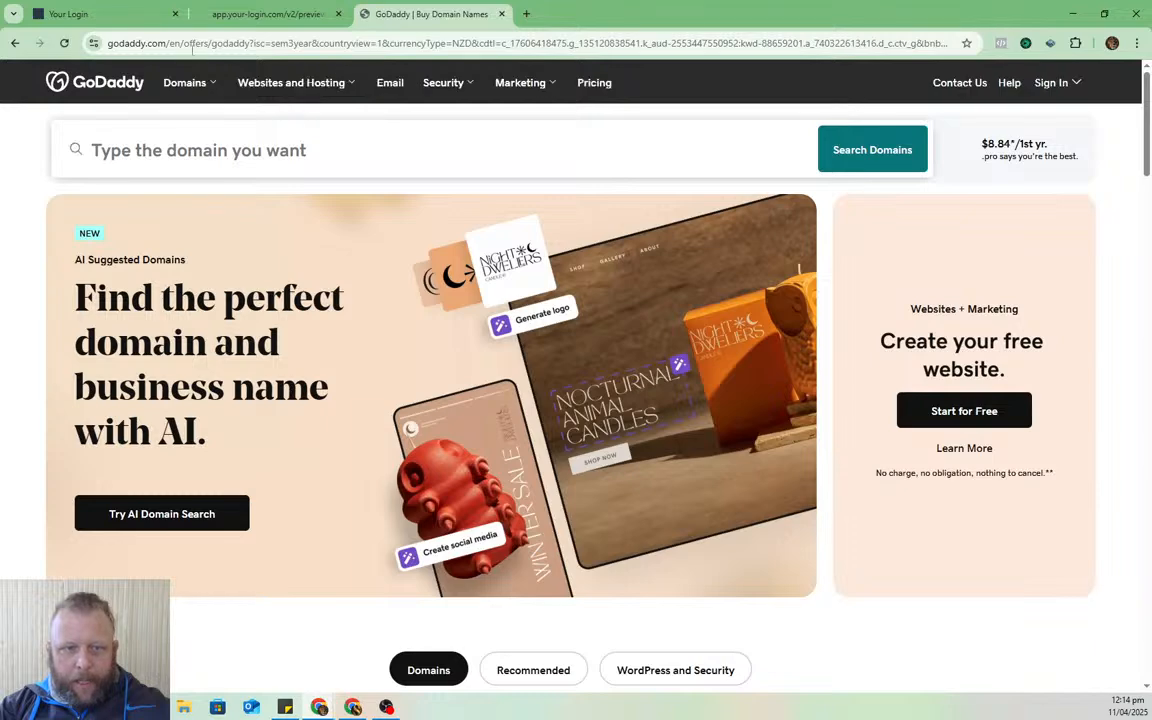
- Return to the HighLevel tabs, ending on the salon site's page list
{"action": "left_click", "coordinate": [100, 13]}
{"action": "left_click", "coordinate": [215, 10]}
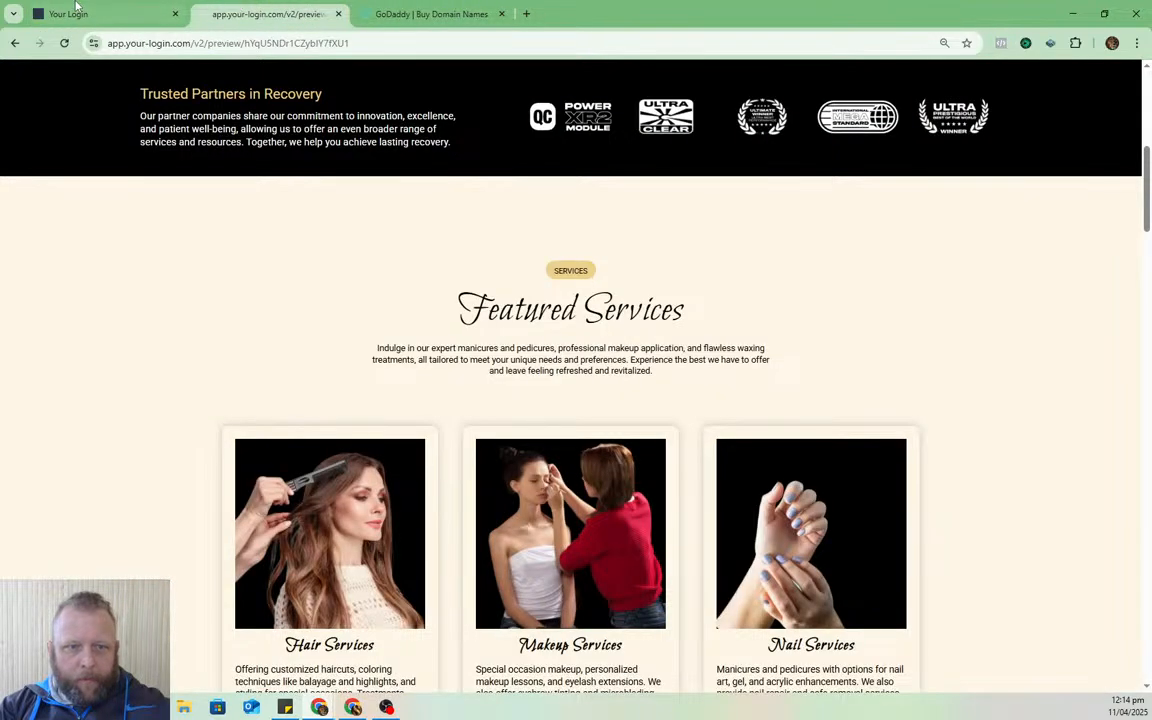
{"action": "left_click", "coordinate": [105, 8]}
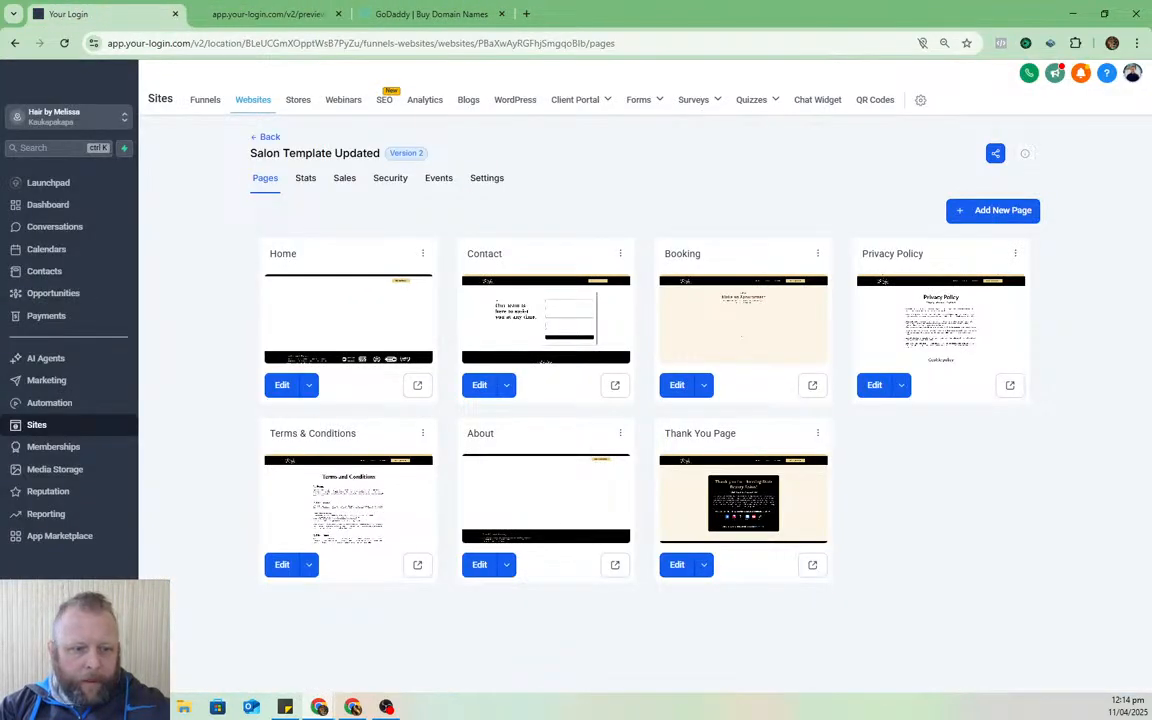
- Copy hairbymelissa.co.nz from the Business Profile website field into GoDaddy's domain search box
{"action": "left_click", "coordinate": [40, 674]}
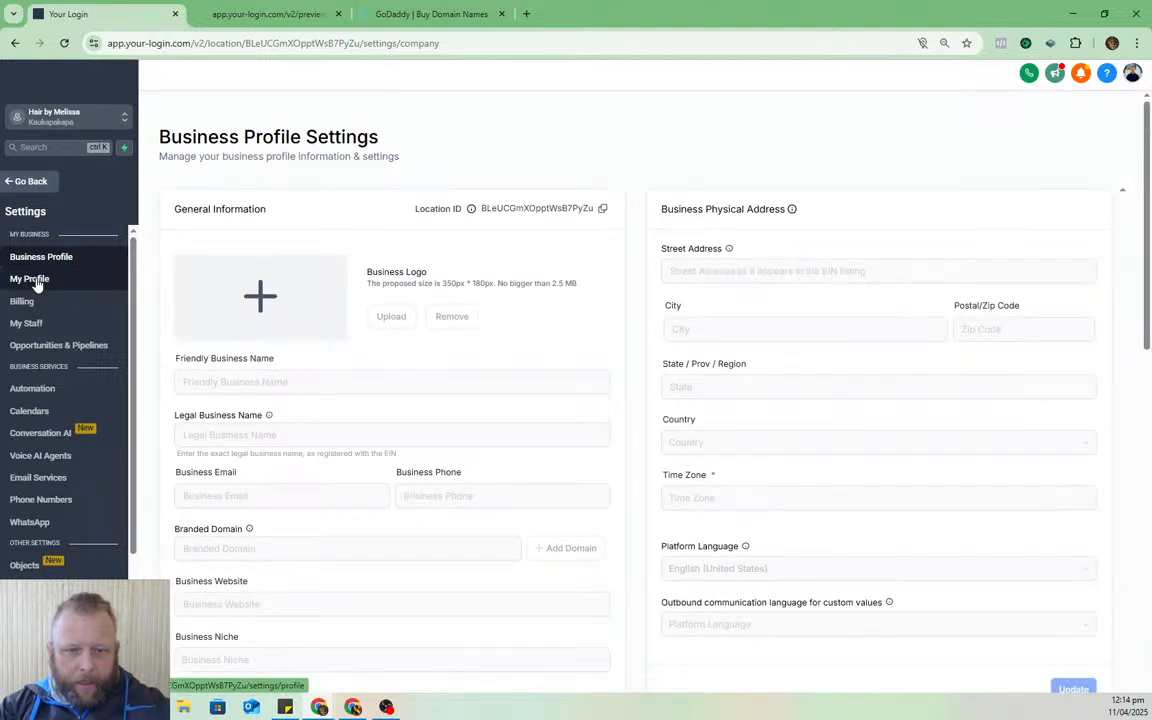
{"action": "left_click", "coordinate": [941, 393]}
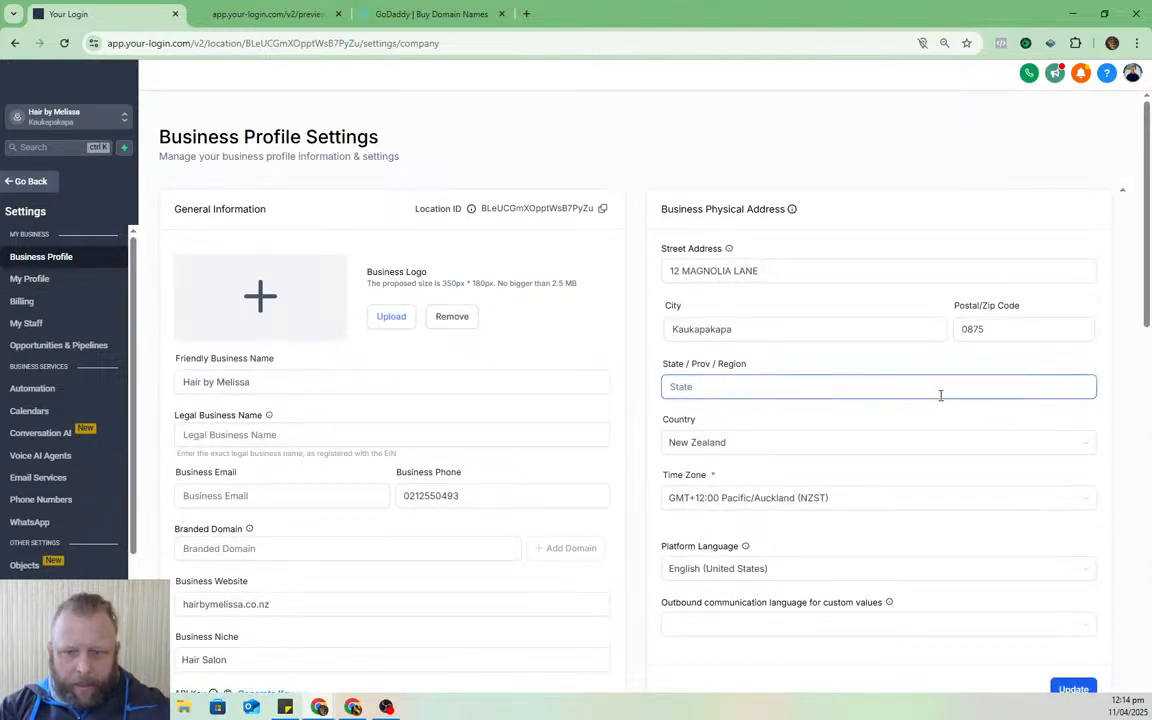
{"action": "scroll", "coordinate": [931, 404], "scroll_direction": "down", "scroll_amount": 1}
{"action": "left_click_drag", "start_coordinate": [268, 467], "coordinate": [130, 473]}
{"action": "key", "text": "ctrl+c"}
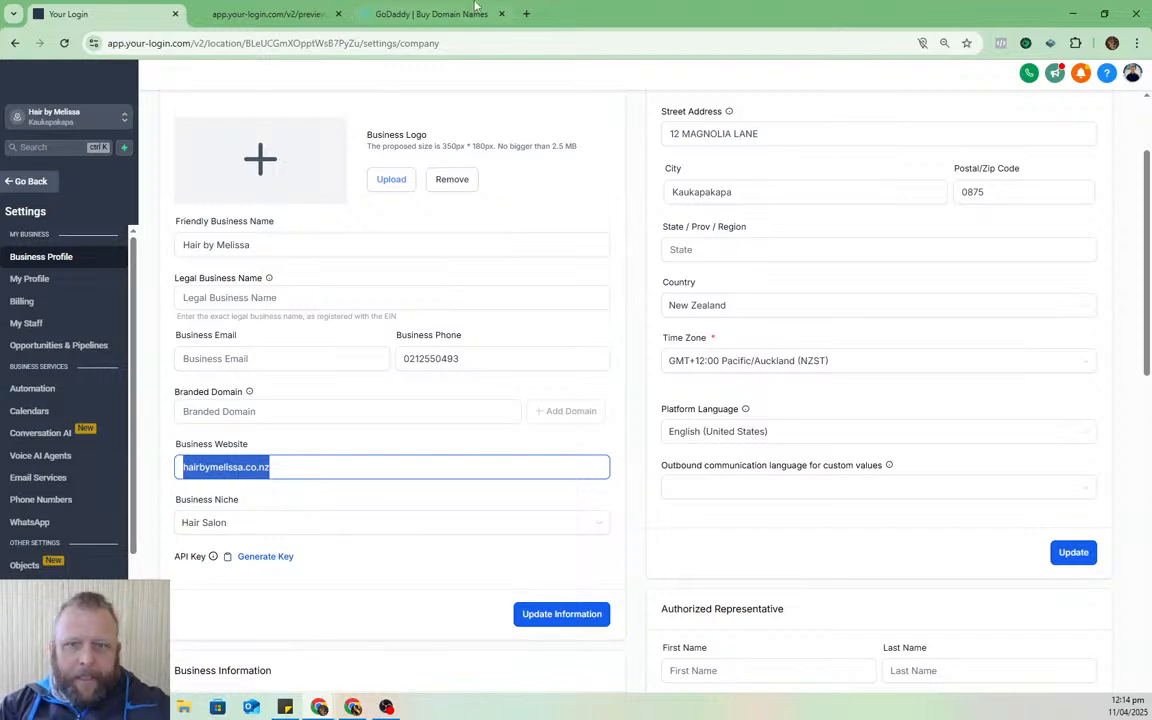
{"action": "left_click", "coordinate": [430, 13]}
{"action": "key", "text": "ctrl+v"}
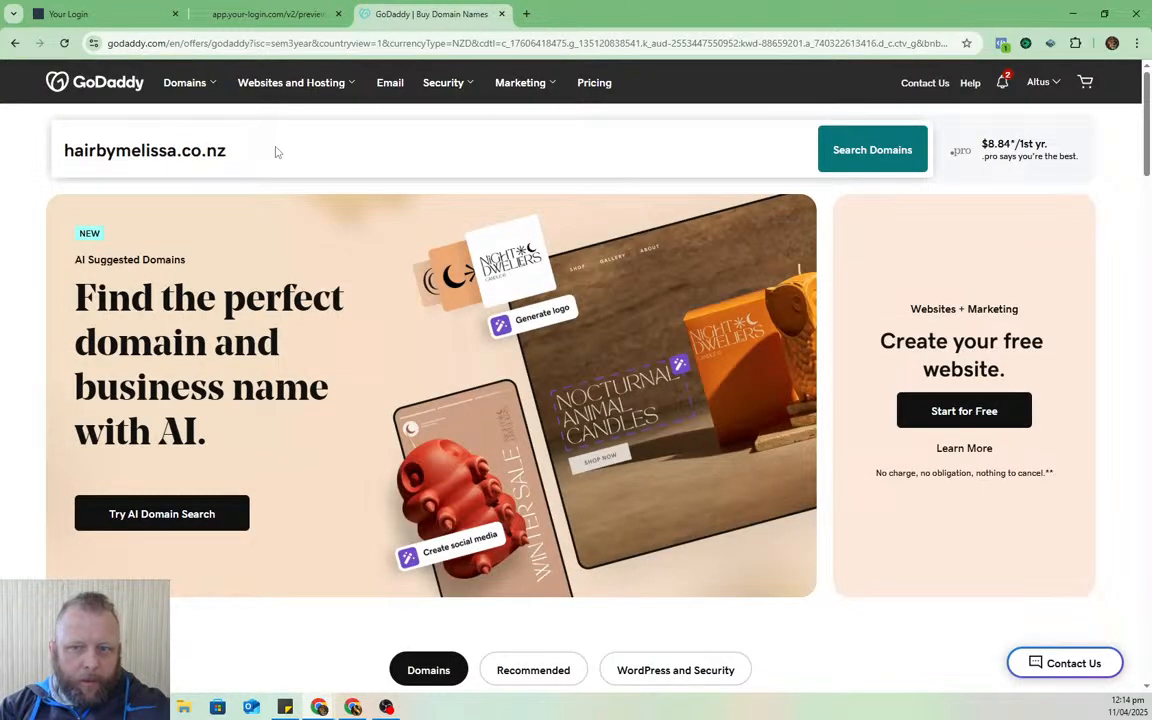
- Search for hairbymelissa.co.nz, add the $37.99 exact match to the cart, and continue
{"action": "key", "text": "Return"}
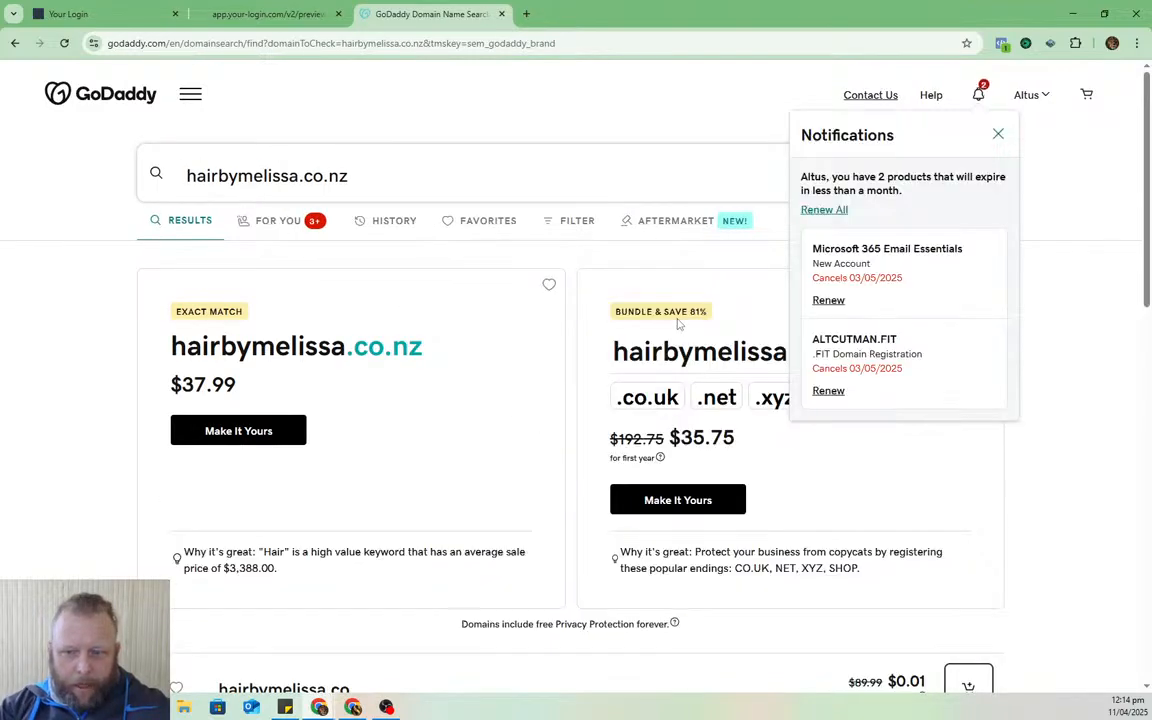
{"action": "left_click", "coordinate": [998, 134]}
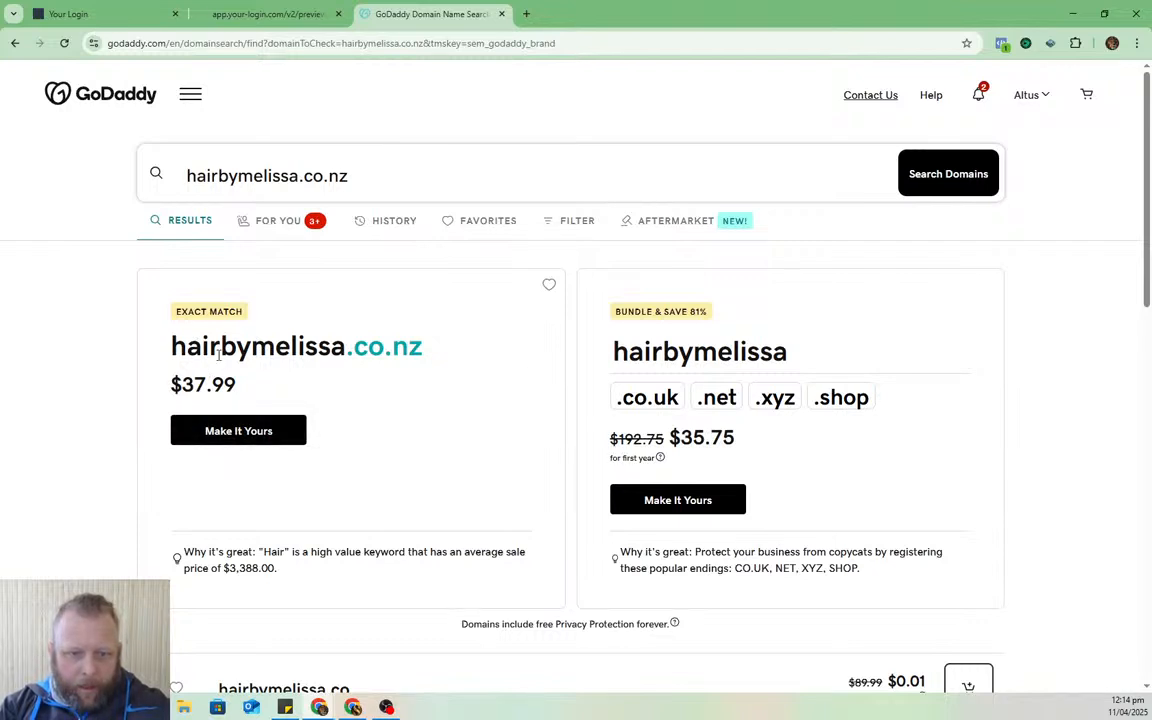
{"action": "left_click", "coordinate": [240, 432]}
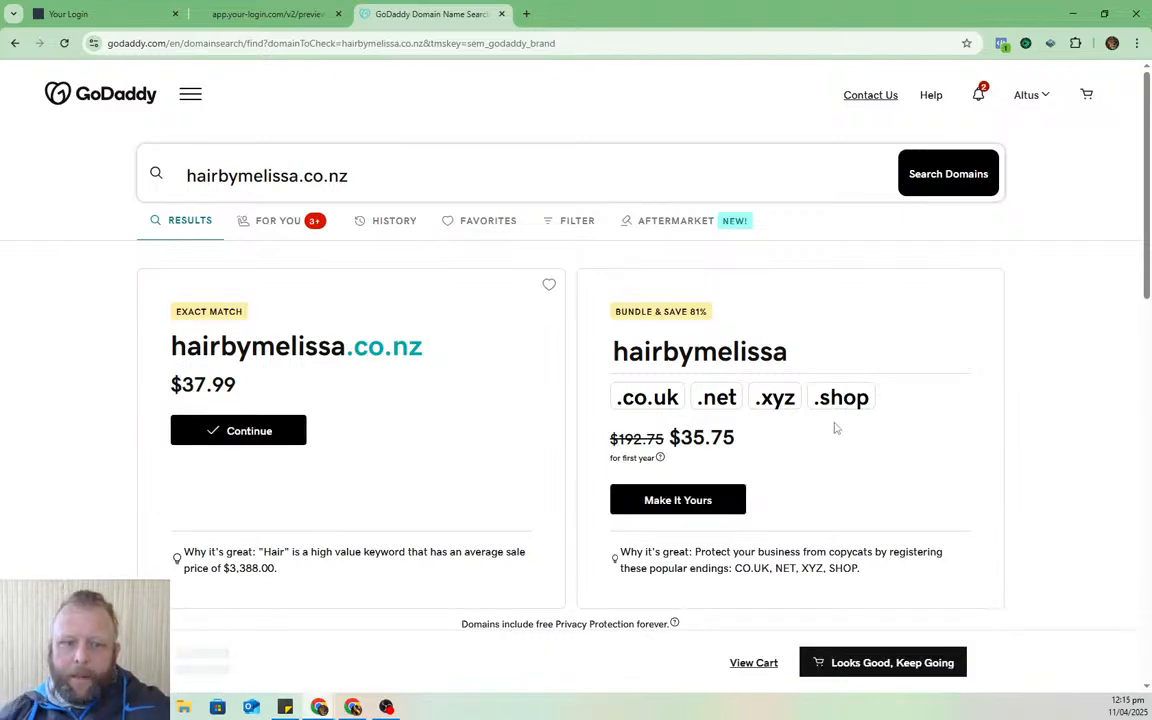
{"action": "left_click", "coordinate": [257, 438]}
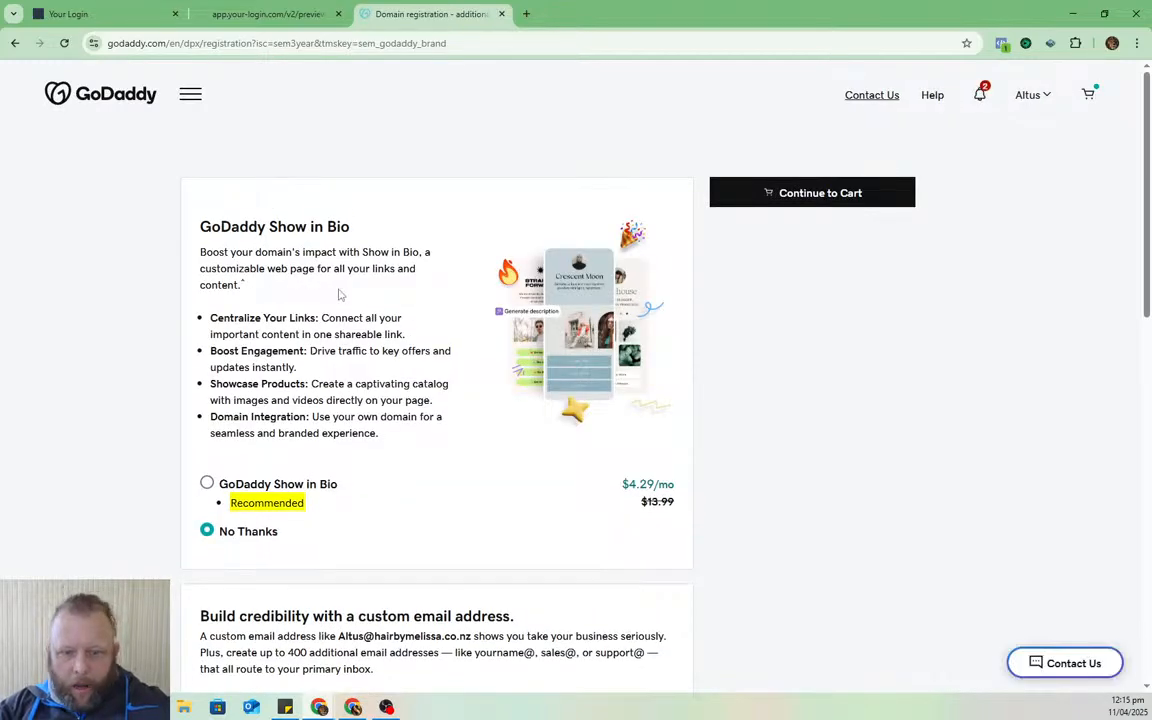
- Review the Show in Bio and Professional Email add-ons, leaving both declined
{"action": "scroll", "coordinate": [339, 294], "scroll_direction": "down", "scroll_amount": 3}
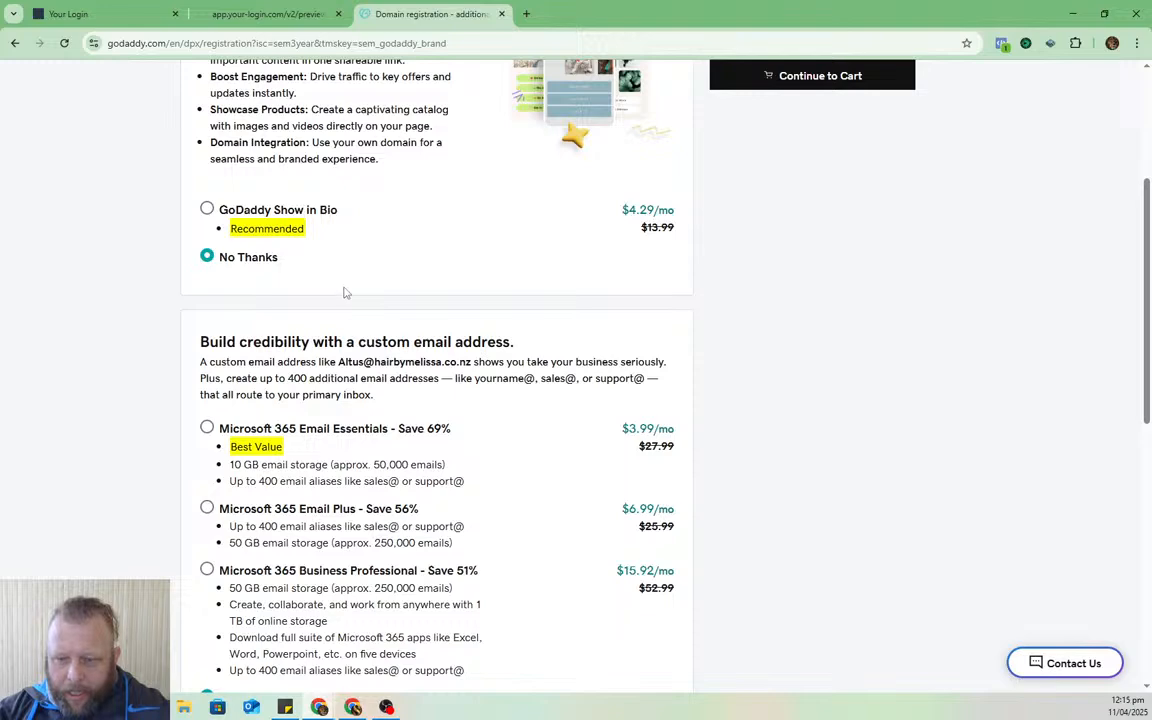
{"action": "scroll", "coordinate": [343, 292], "scroll_direction": "down", "scroll_amount": 3}
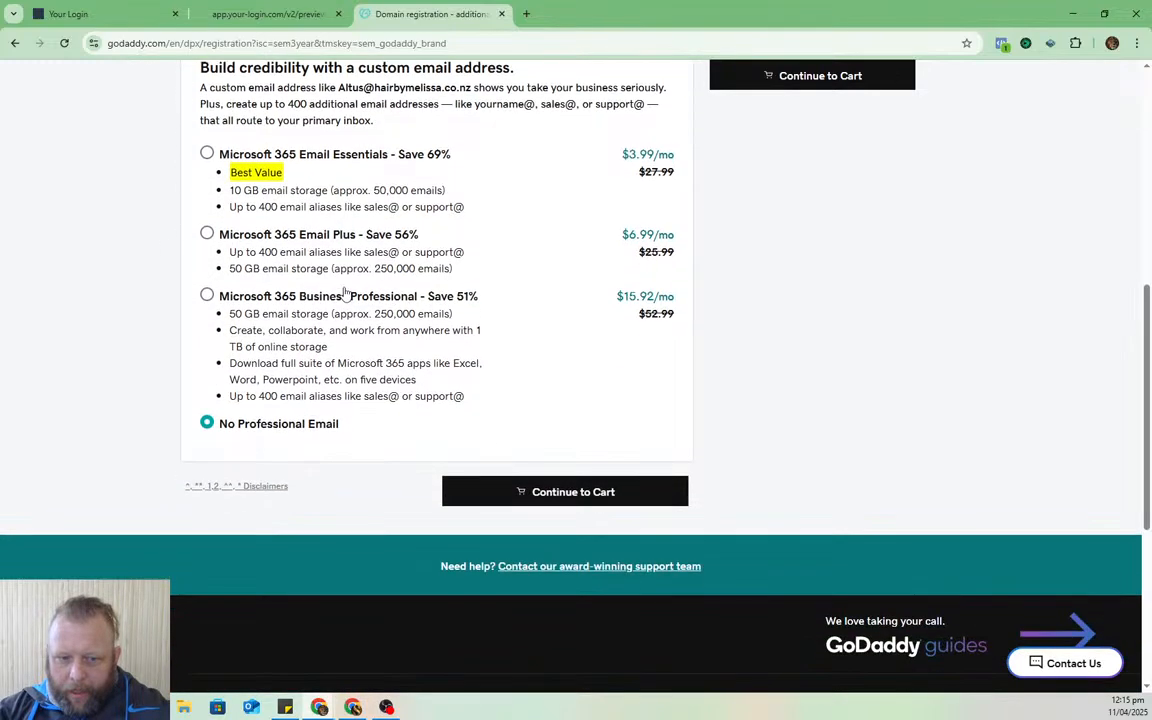
{"action": "scroll", "coordinate": [345, 290], "scroll_direction": "up", "scroll_amount": 2}
{"action": "scroll", "coordinate": [345, 290], "scroll_direction": "up", "scroll_amount": 4}
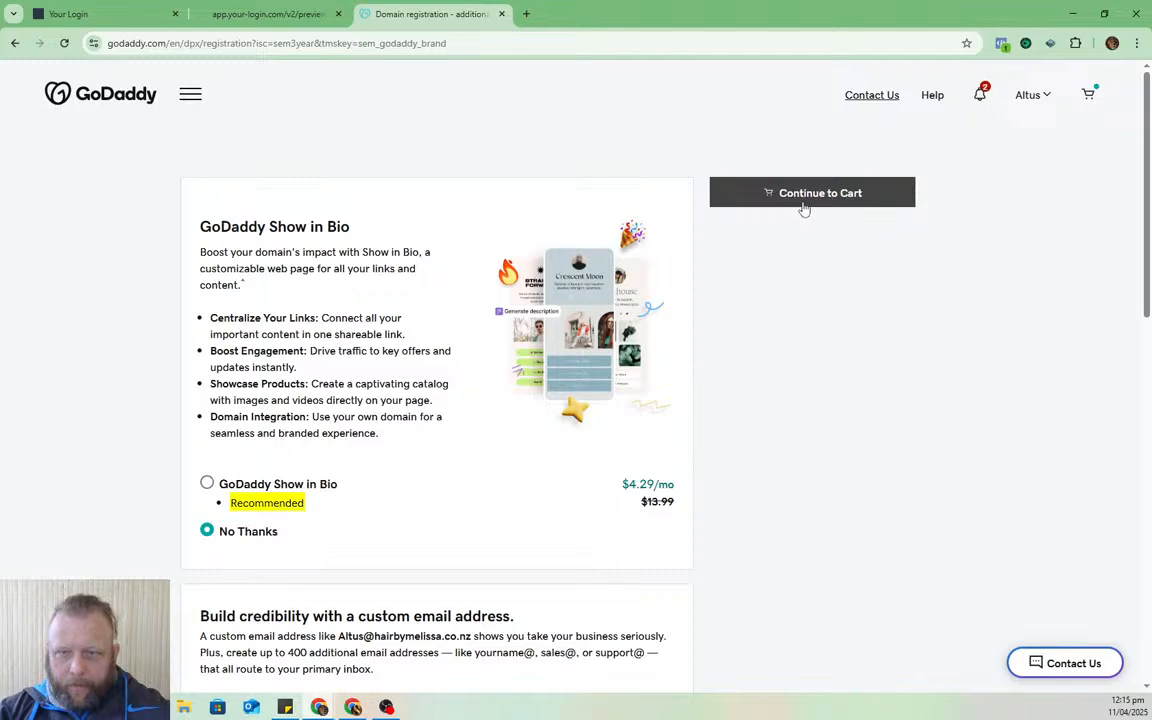
- Move the GoDaddy cart for hairbymelissa.co.nz into its own window beside the salon preview
{"action": "left_click_drag", "start_coordinate": [440, 13], "coordinate": [1150, 50]}
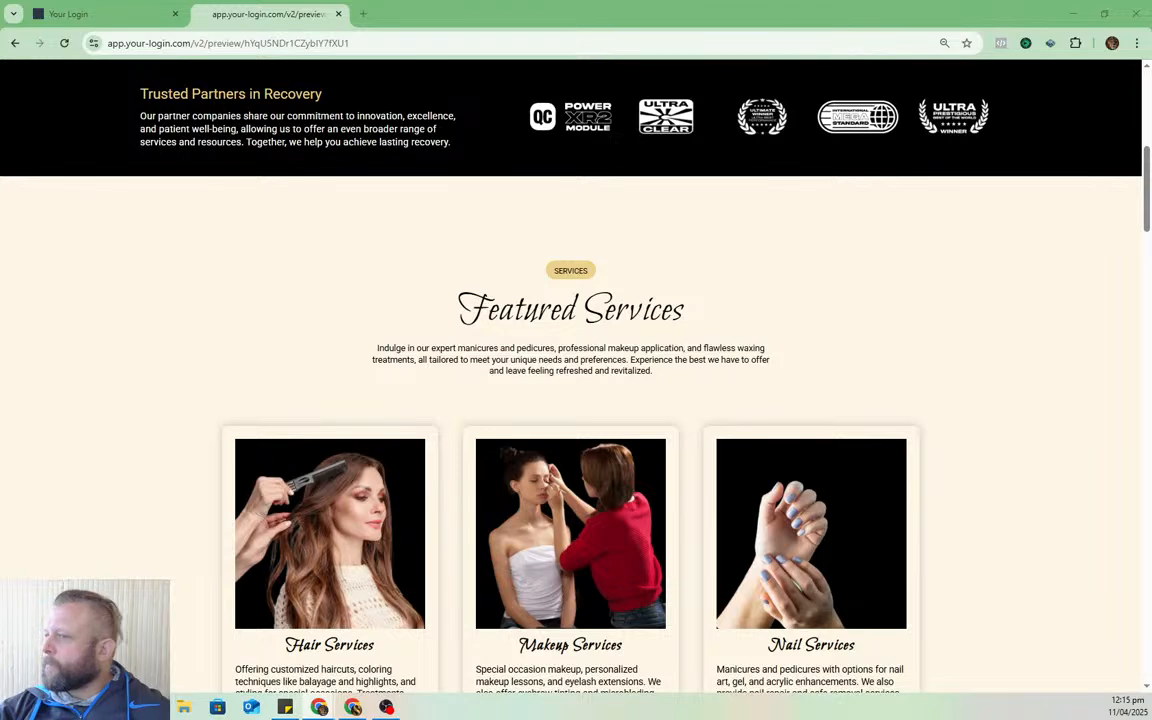
{"action": "mouse_move", "coordinate": [1151, 38]}
{"action": "left_mouse_down"}
{"action": "mouse_move", "coordinate": [705, 36]}
{"action": "mouse_move", "coordinate": [1151, 37]}
{"action": "left_mouse_up"}
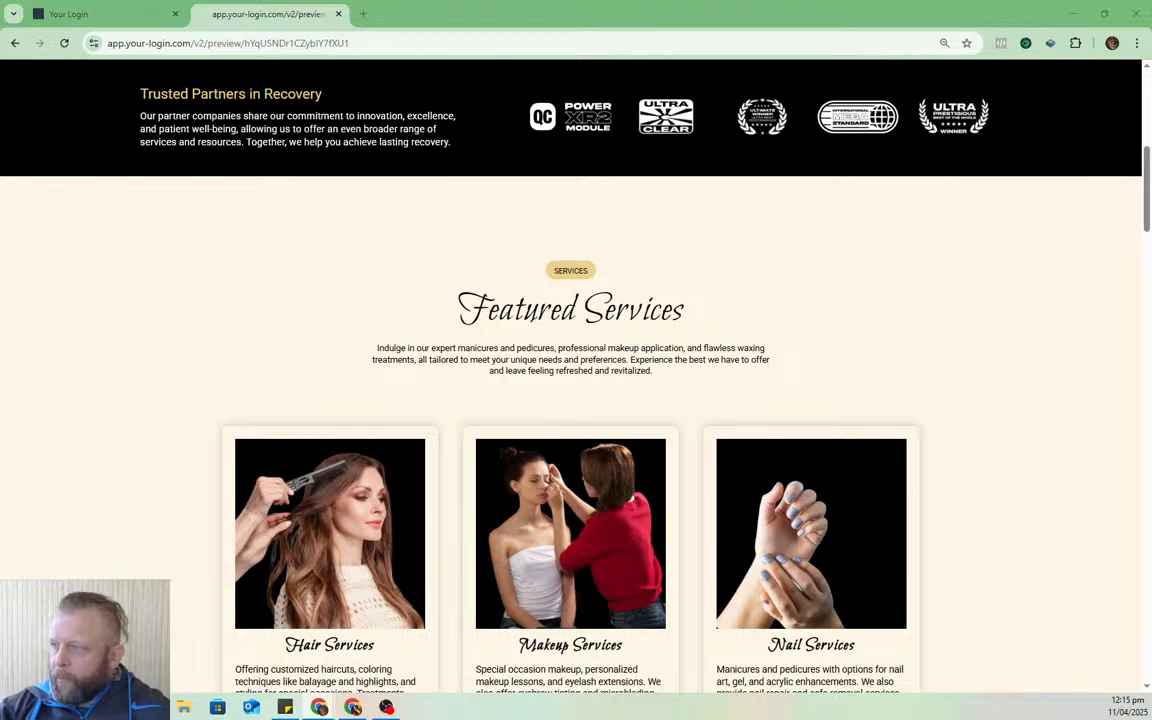
{"action": "left_click_drag", "start_coordinate": [0, 200], "coordinate": [650, 67]}
{"action": "double_click", "coordinate": [724, 59]}
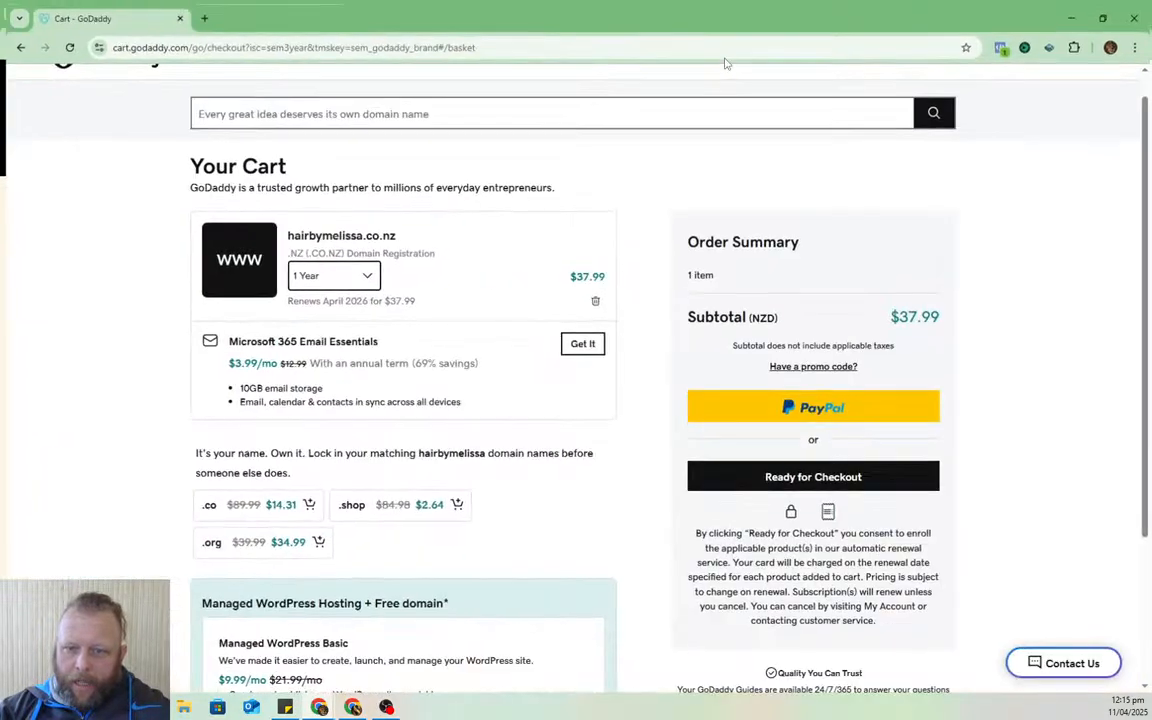
{"action": "left_click_drag", "start_coordinate": [751, 16], "coordinate": [0, 100]}
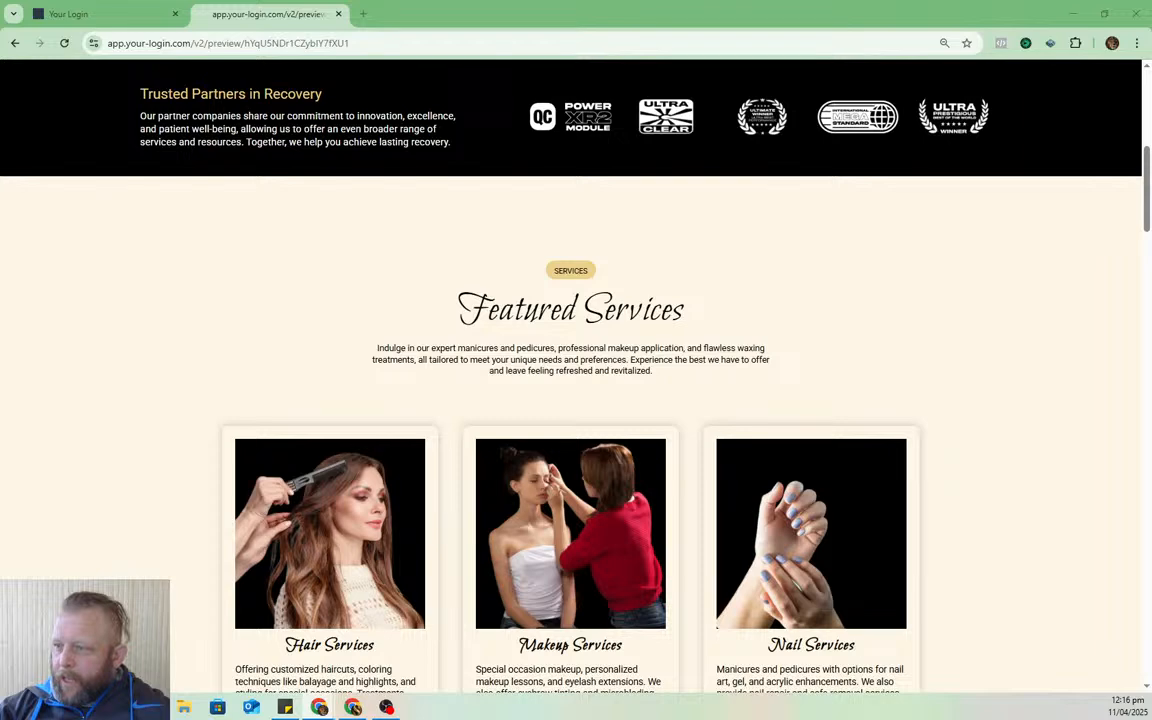
{"action": "left_click_drag", "start_coordinate": [1151, 145], "coordinate": [820, 145]}
- Decline the Airo AI Coming Soon page and bring back the hairbymelissa.co.nz Domain Portfolio window
{"action": "left_click_drag", "start_coordinate": [576, 72], "coordinate": [570, 69]}
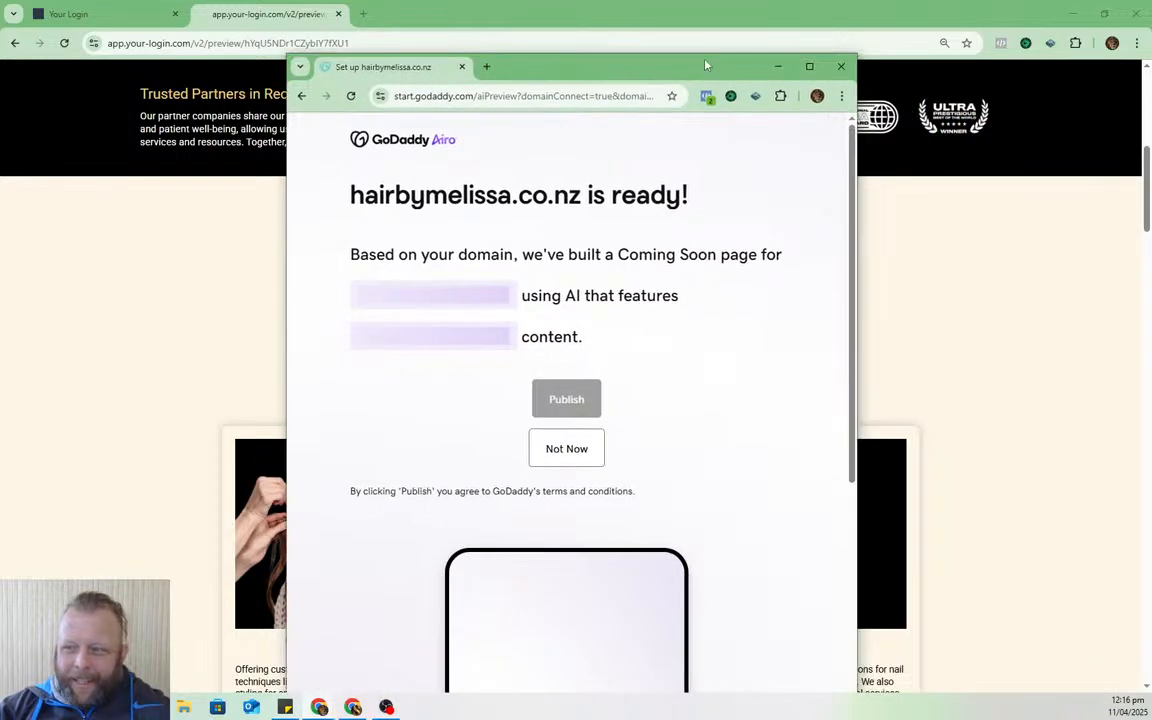
{"action": "double_click", "coordinate": [662, 56]}
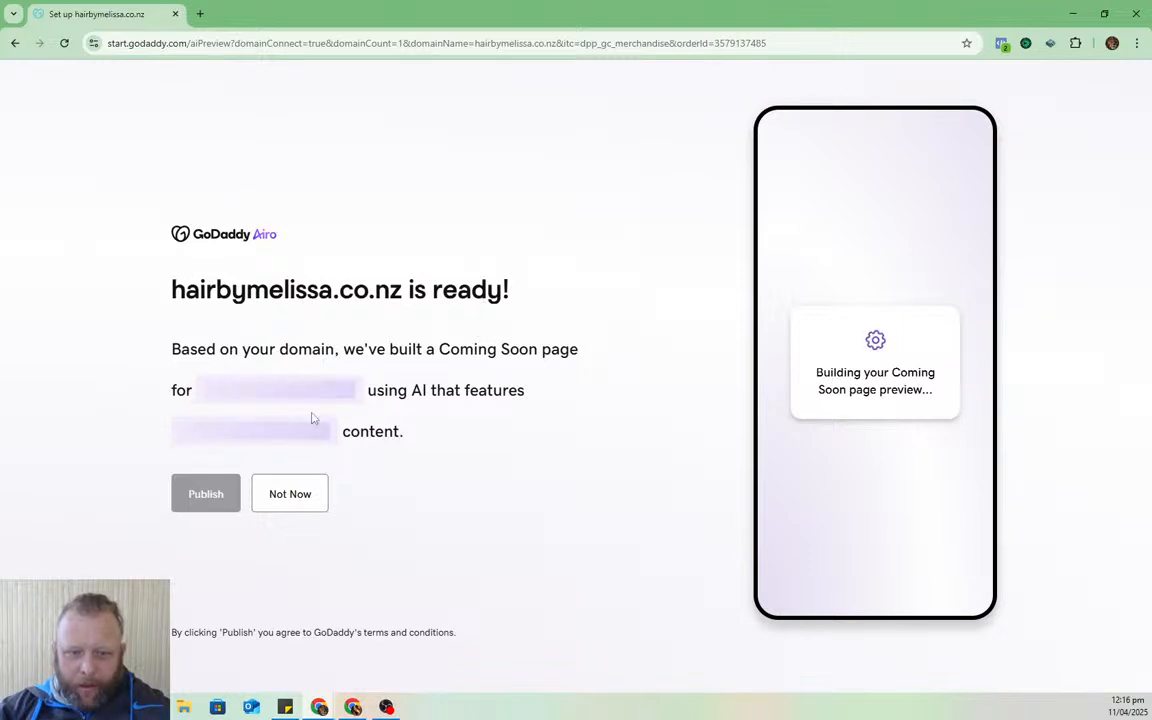
{"action": "left_click", "coordinate": [292, 503]}
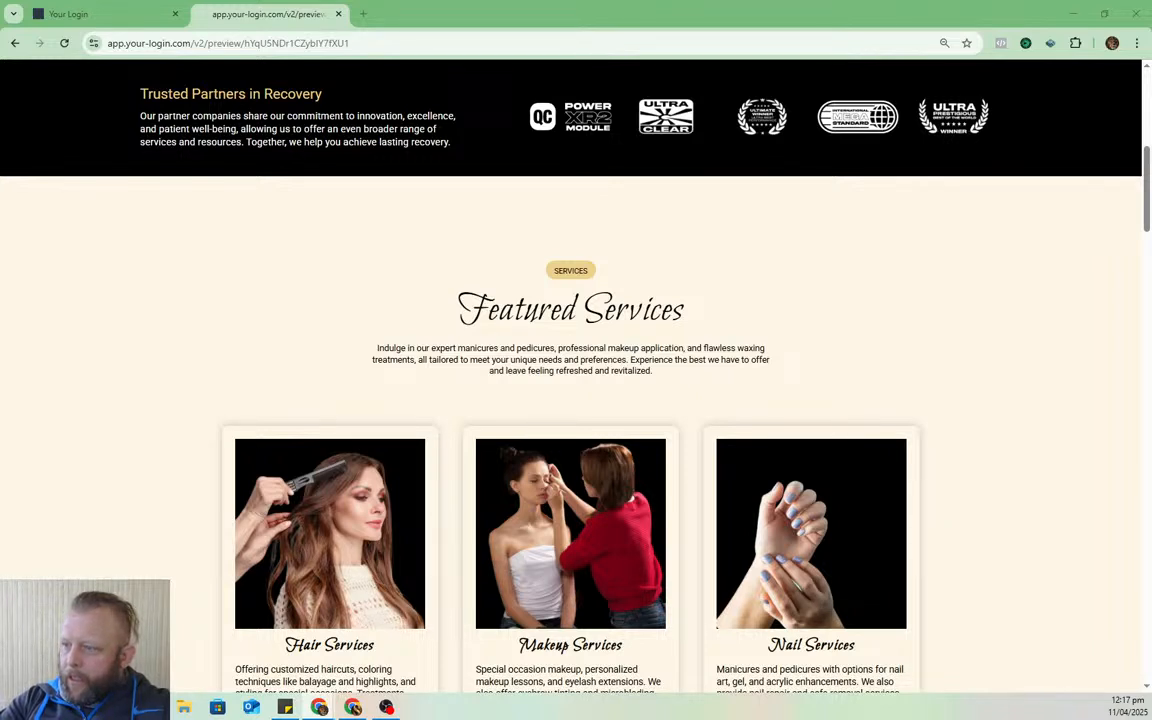
{"action": "left_click_drag", "start_coordinate": [1151, 135], "coordinate": [543, 64]}
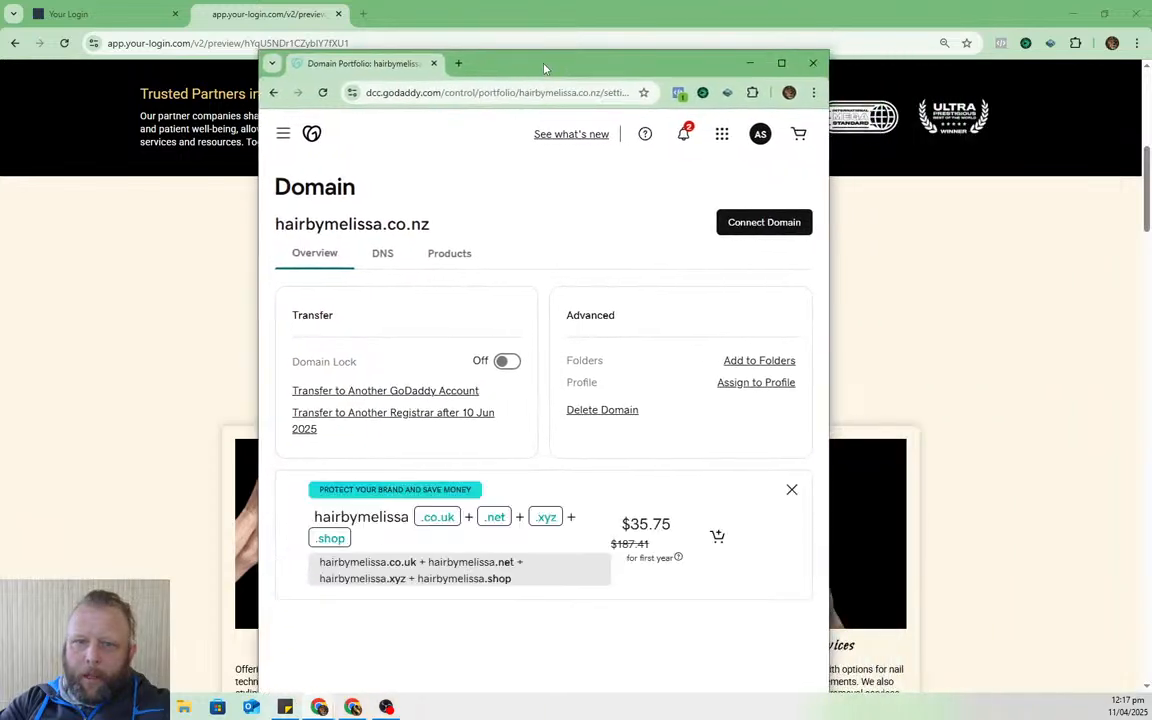
- Check the DNS records page for hairbymelissa.co.nz in GoDaddy
{"action": "double_click", "coordinate": [543, 64]}
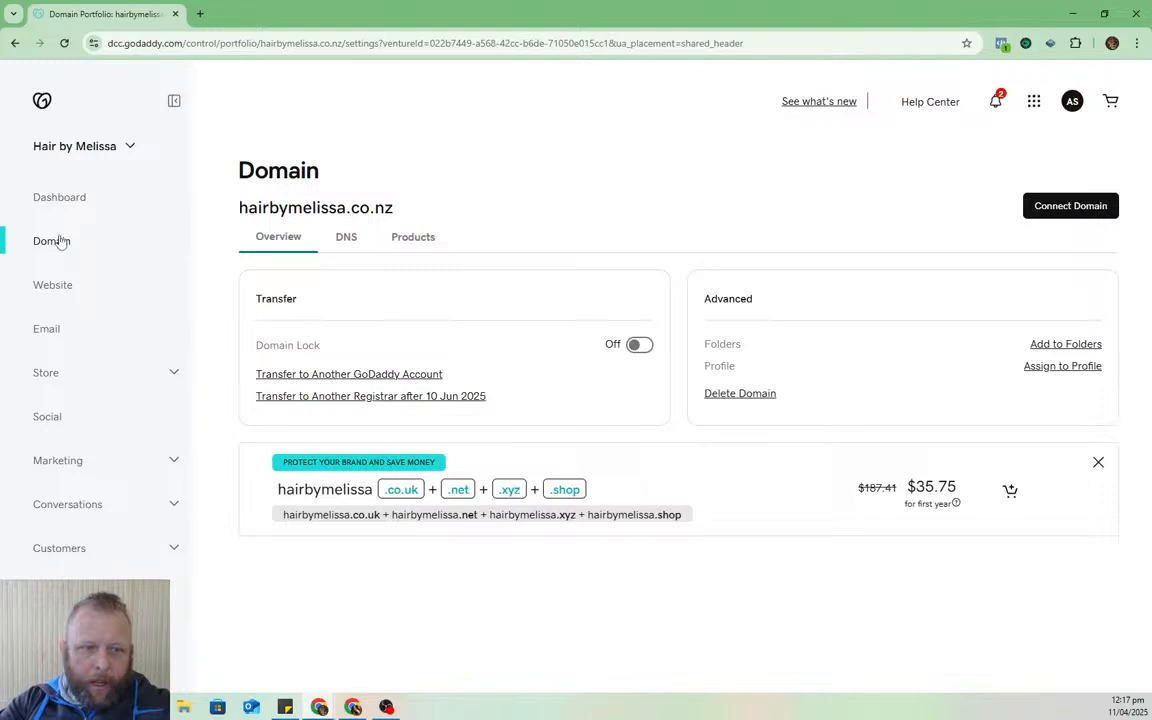
{"action": "left_click", "coordinate": [346, 238]}
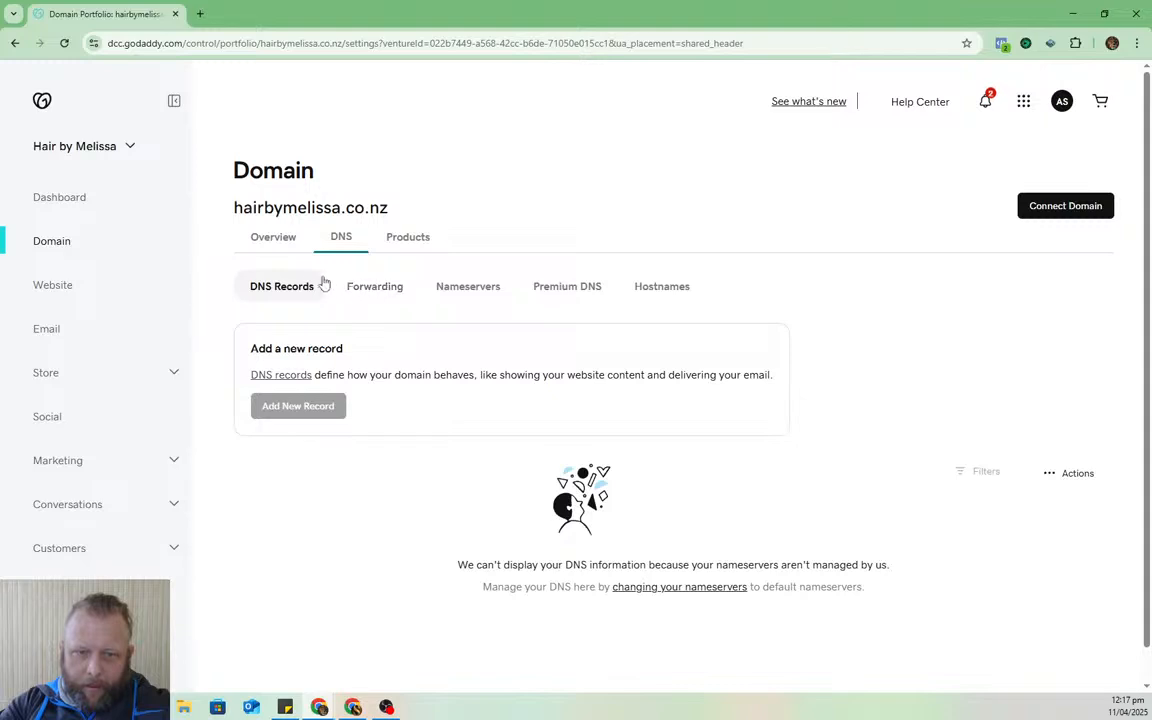
{"action": "left_click", "coordinate": [273, 244]}
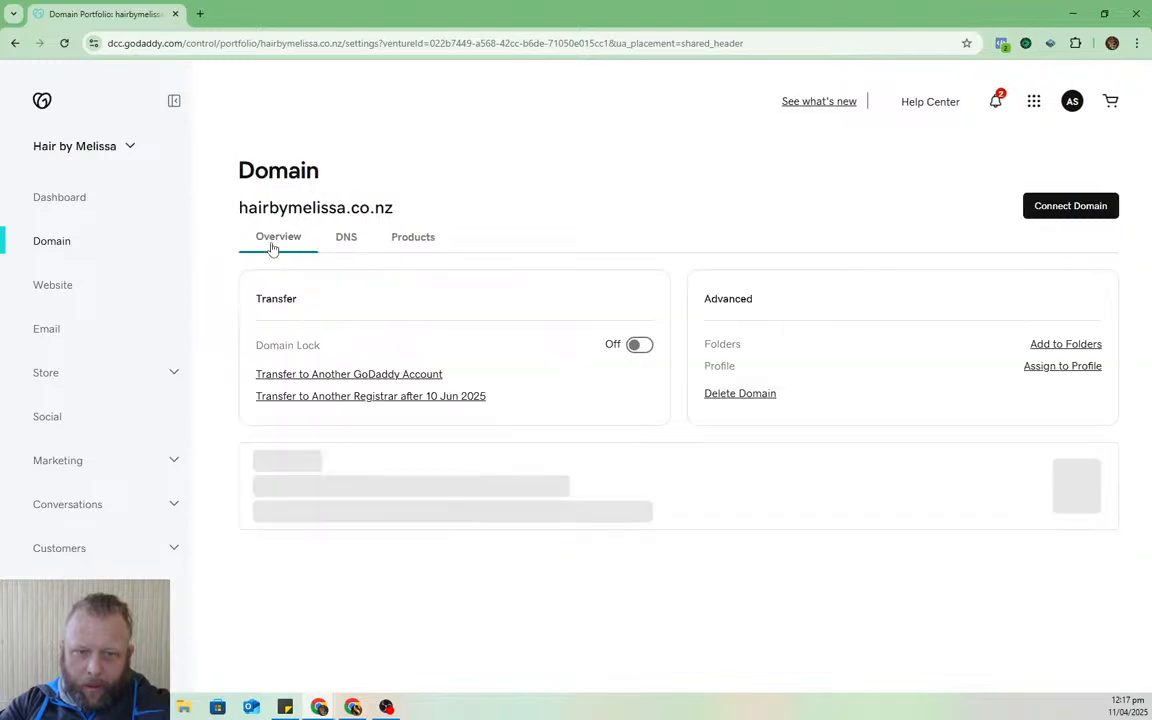
{"action": "left_click", "coordinate": [366, 240]}
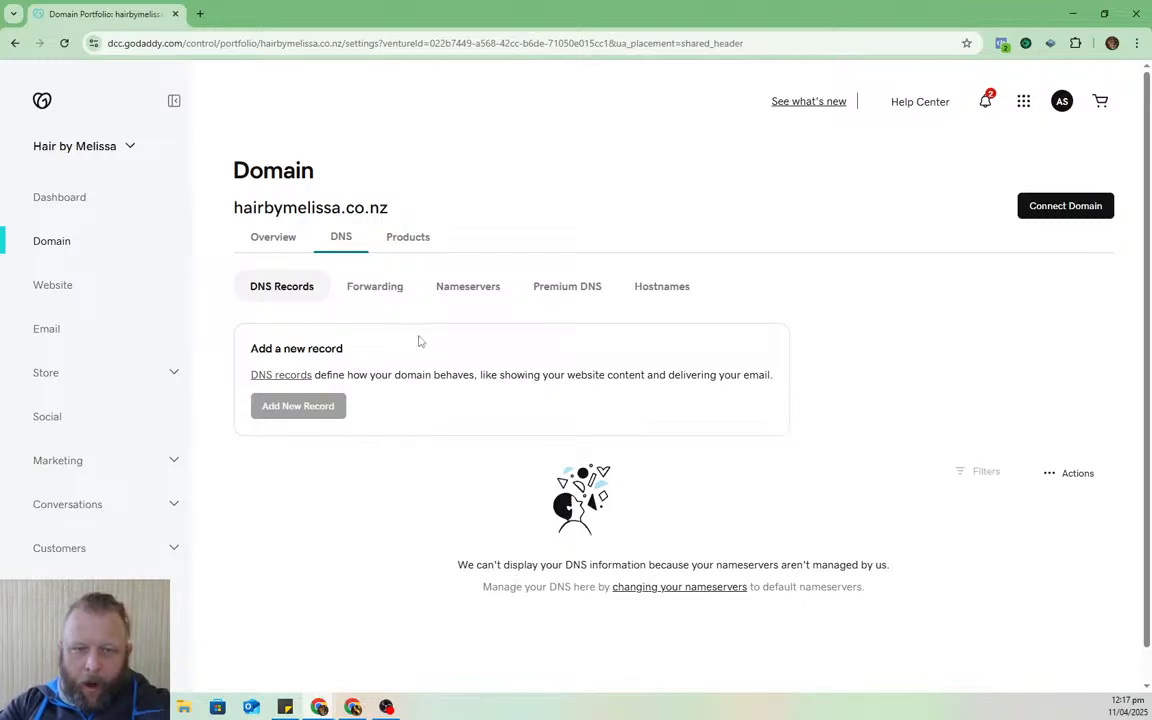
- Copy the domain name hairbymelissa.co.nz and return to the HighLevel browser window
{"action": "left_click_drag", "start_coordinate": [388, 209], "coordinate": [236, 208]}
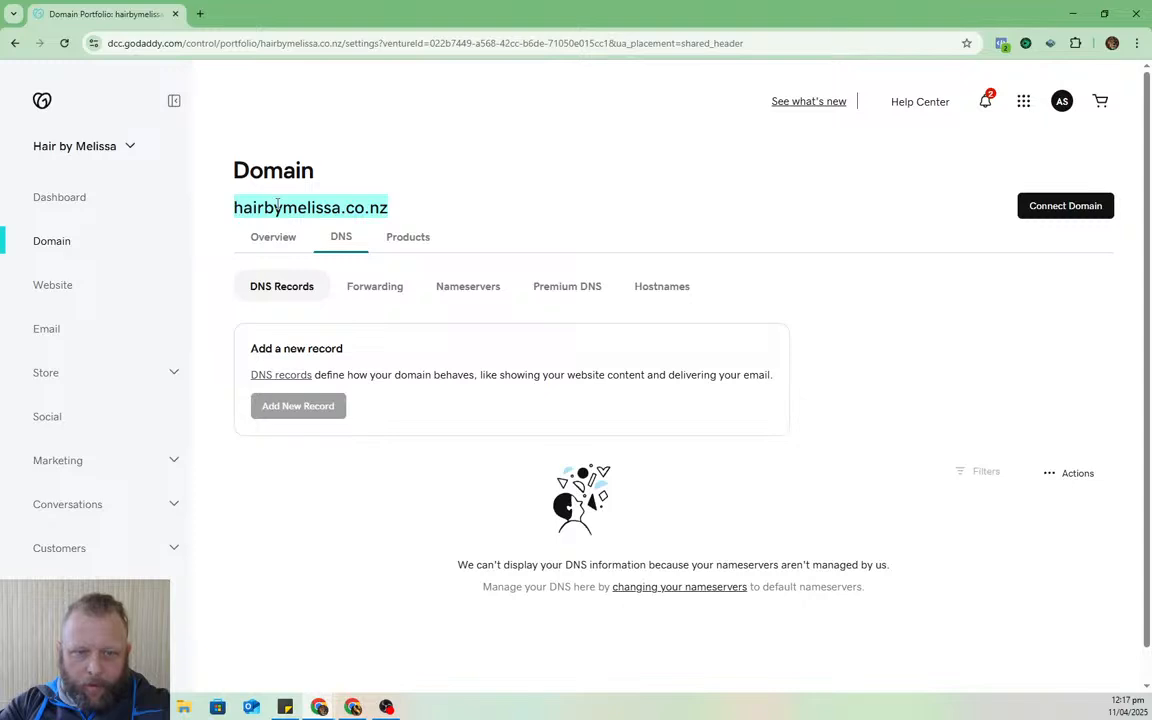
{"action": "right_click", "coordinate": [278, 206]}
{"action": "left_click", "coordinate": [352, 220]}
{"action": "key", "text": "alt+Tab"}
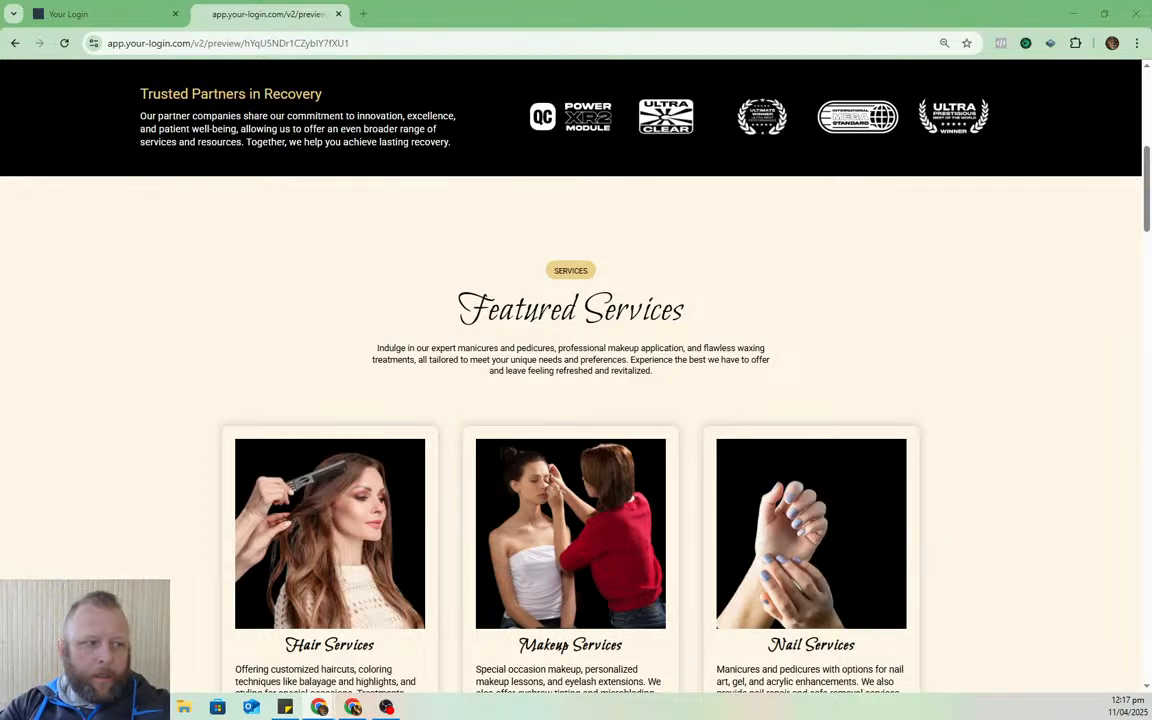
- Go to Settings > Domains in HighLevel and start + Connect a domain
{"action": "left_click", "coordinate": [100, 13]}
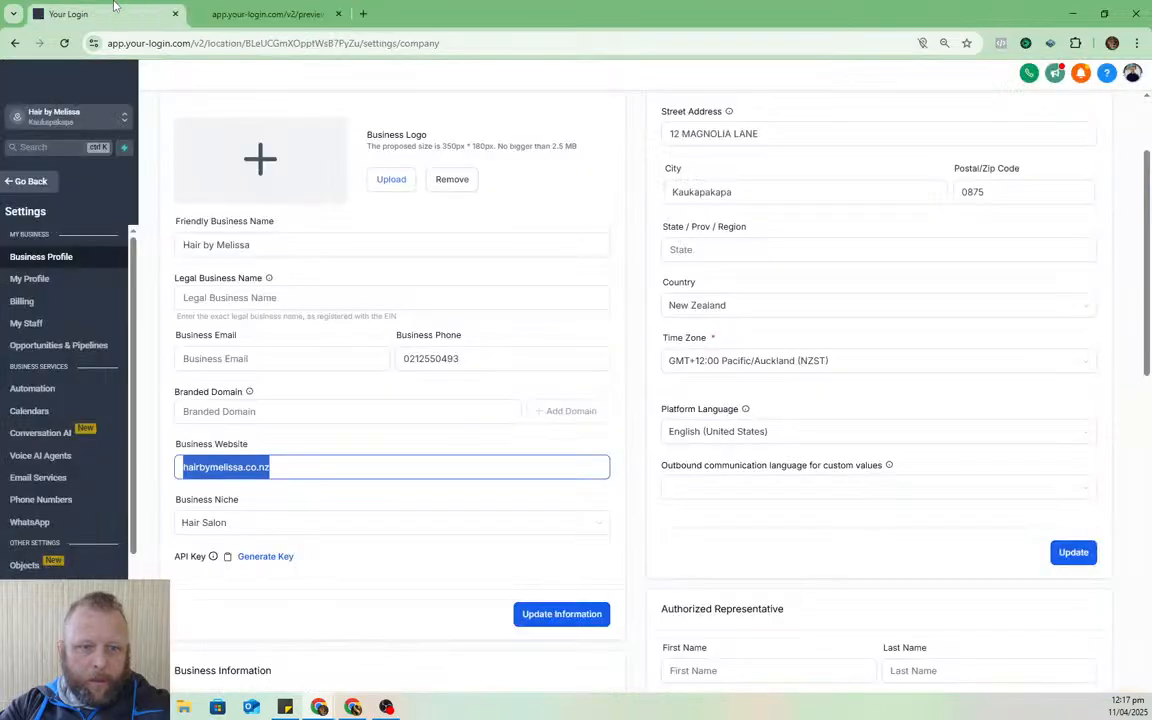
{"action": "left_click", "coordinate": [40, 182]}
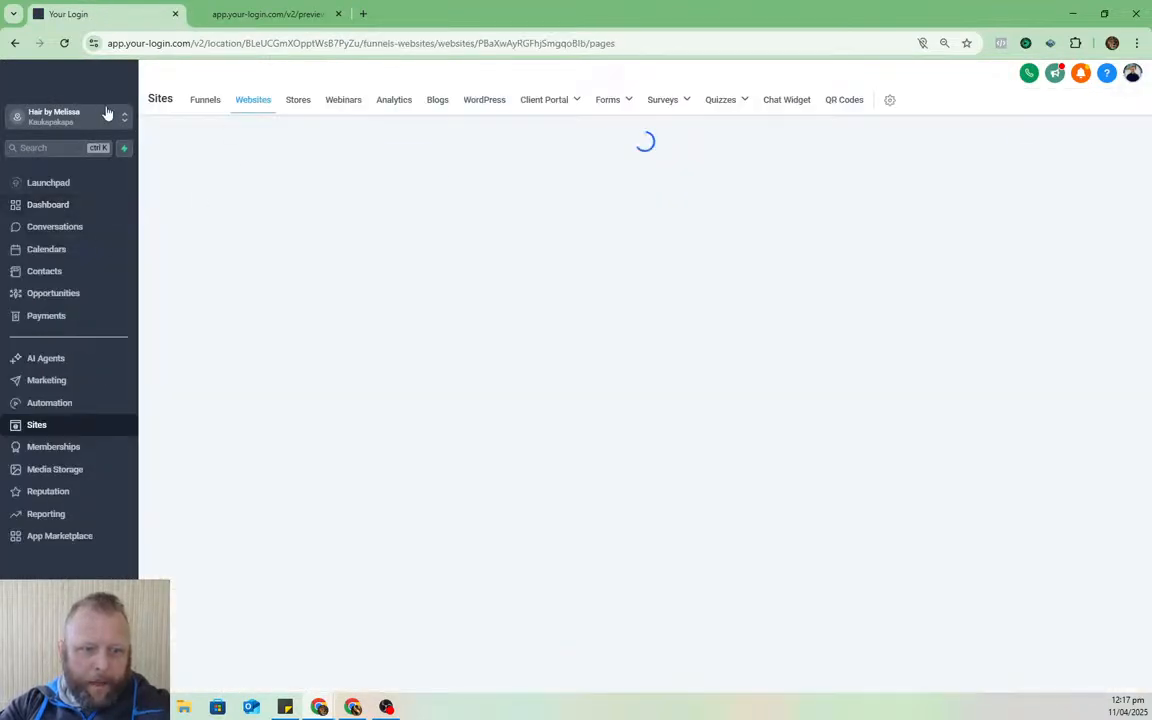
{"action": "left_click", "coordinate": [46, 673]}
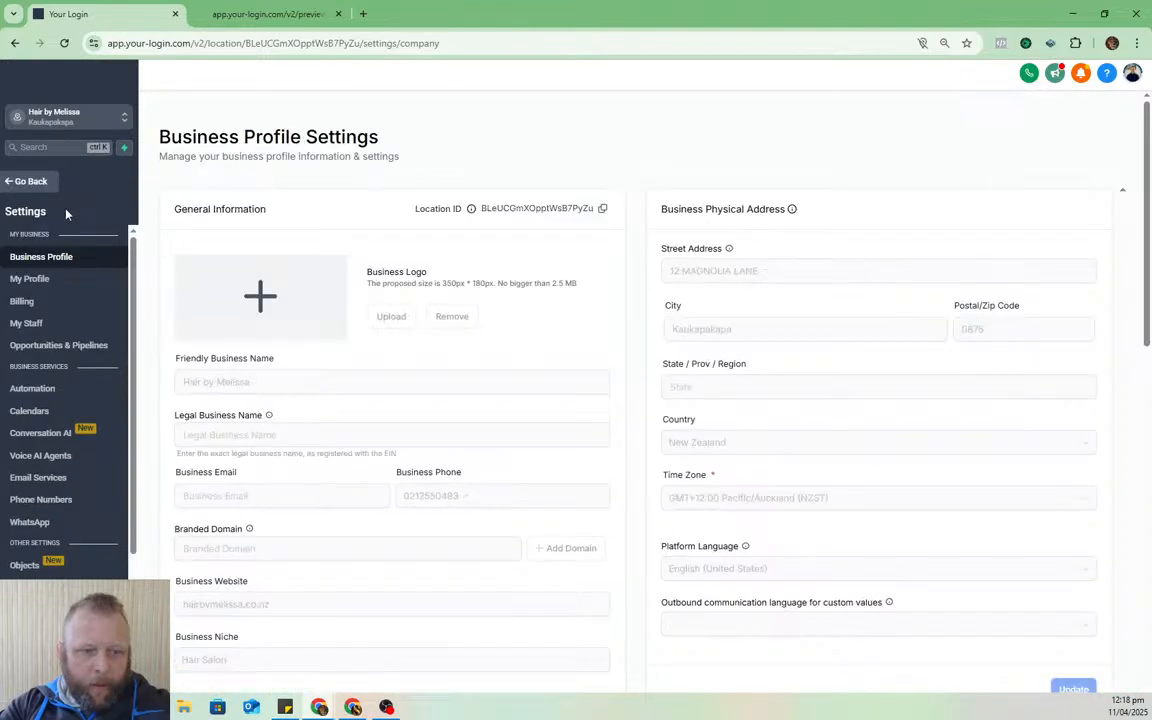
{"action": "scroll", "coordinate": [85, 310], "scroll_direction": "down", "scroll_amount": 3}
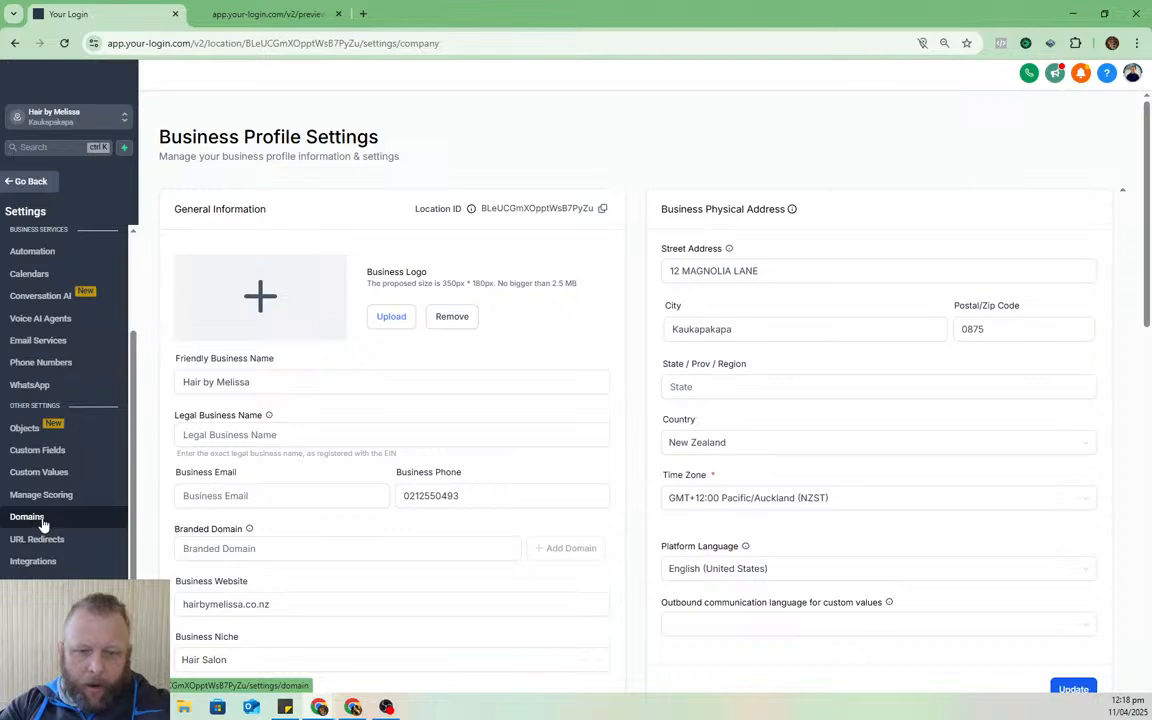
{"action": "left_click", "coordinate": [27, 517]}
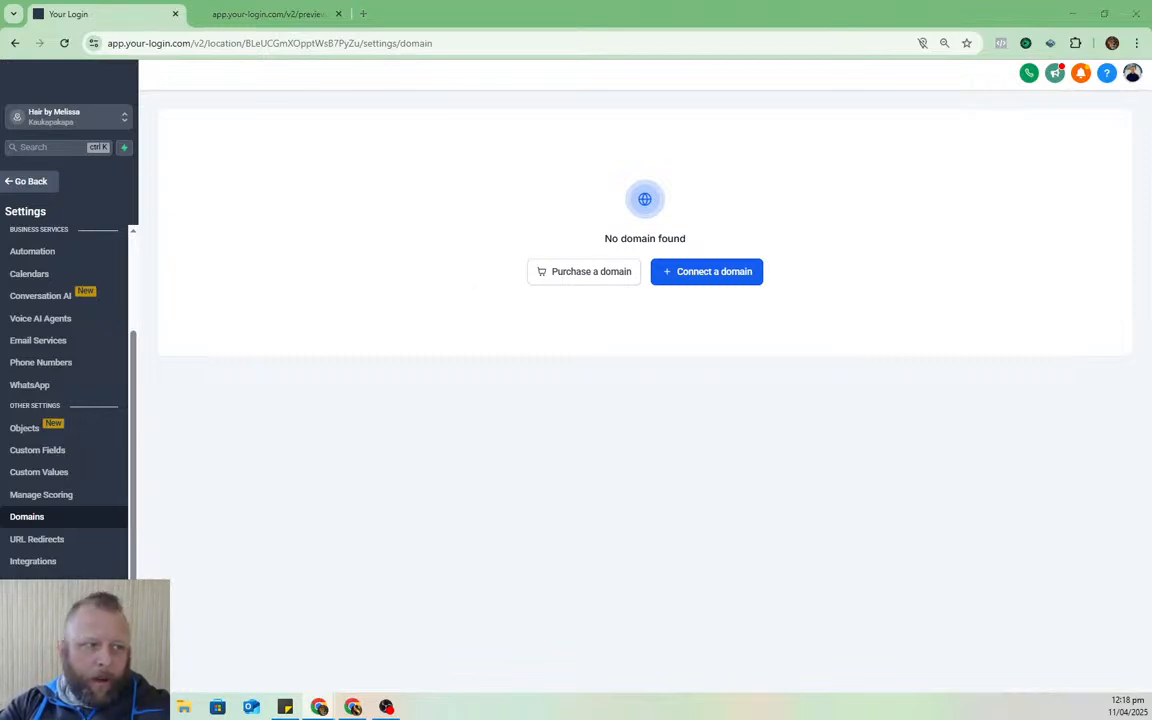
{"action": "left_click", "coordinate": [715, 269]}
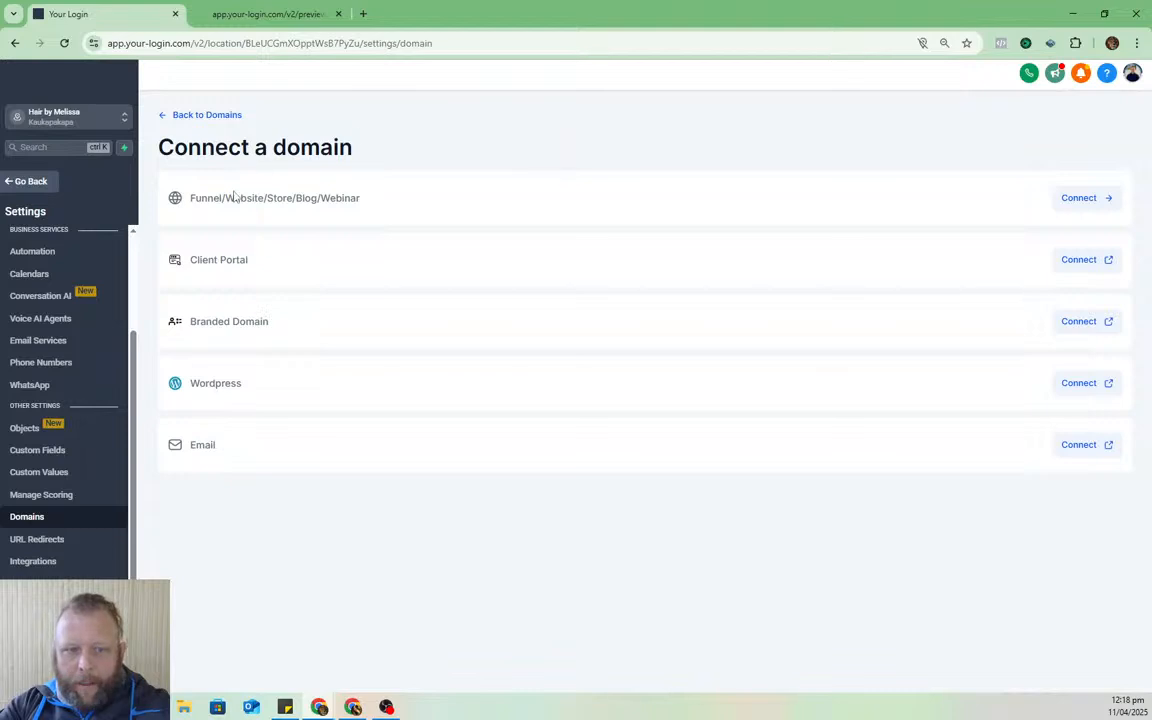
{"action": "left_click_drag", "start_coordinate": [191, 197], "coordinate": [948, 175]}
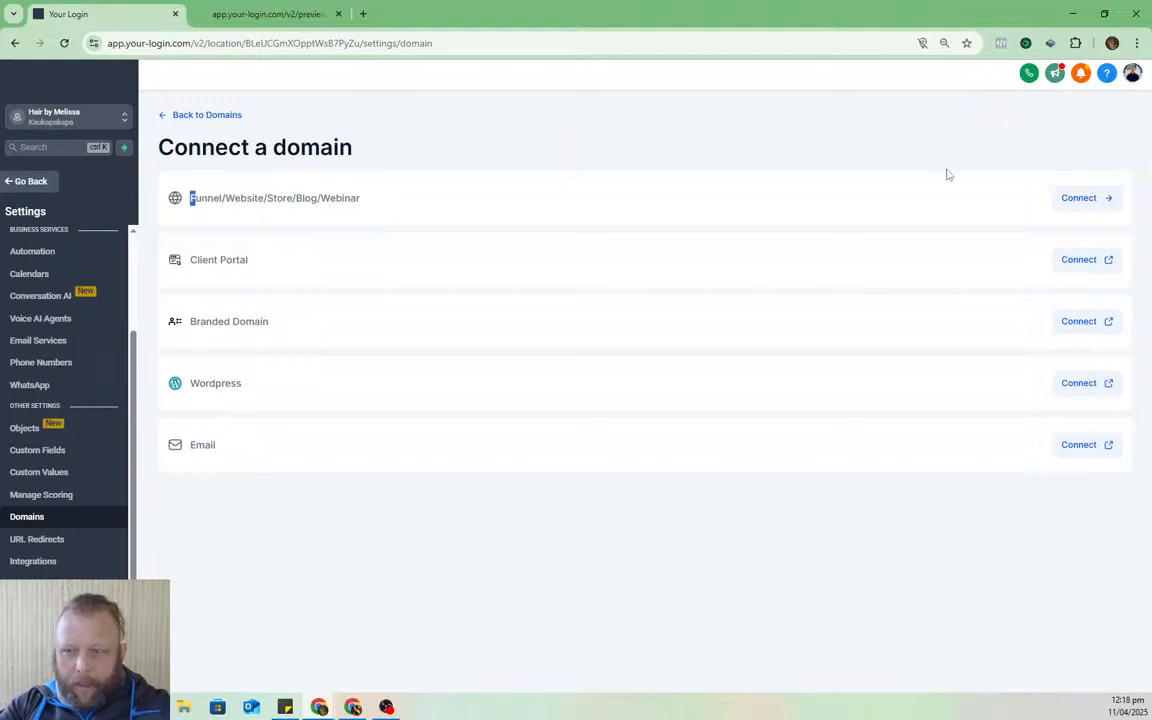
- Connect hairbymelissa.co.nz to Funnel/Website by pasting it into the Domain field, keeping www included
{"action": "left_click", "coordinate": [1078, 197]}
{"action": "left_click", "coordinate": [578, 211]}
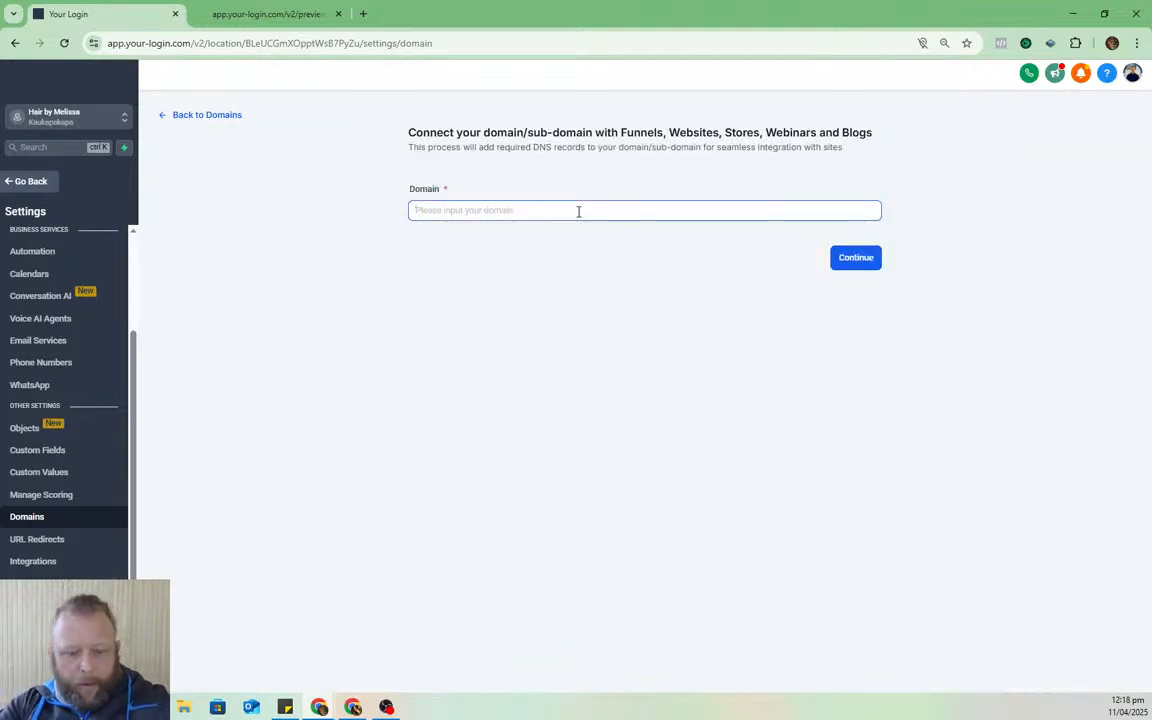
{"action": "key", "text": "ctrl+v"}
{"action": "left_click", "coordinate": [841, 257]}
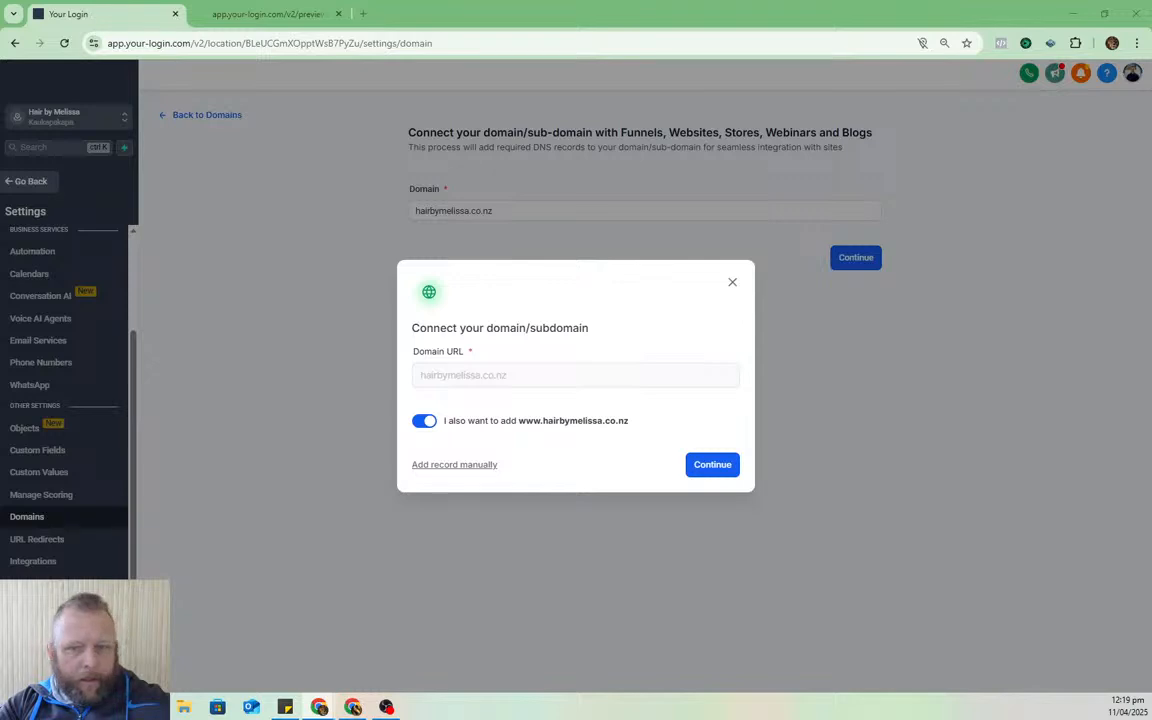
- Confirm the connection to reveal the @ A record and www CNAME, placing GoDaddy's DNS window alongside
{"action": "left_click", "coordinate": [713, 465]}
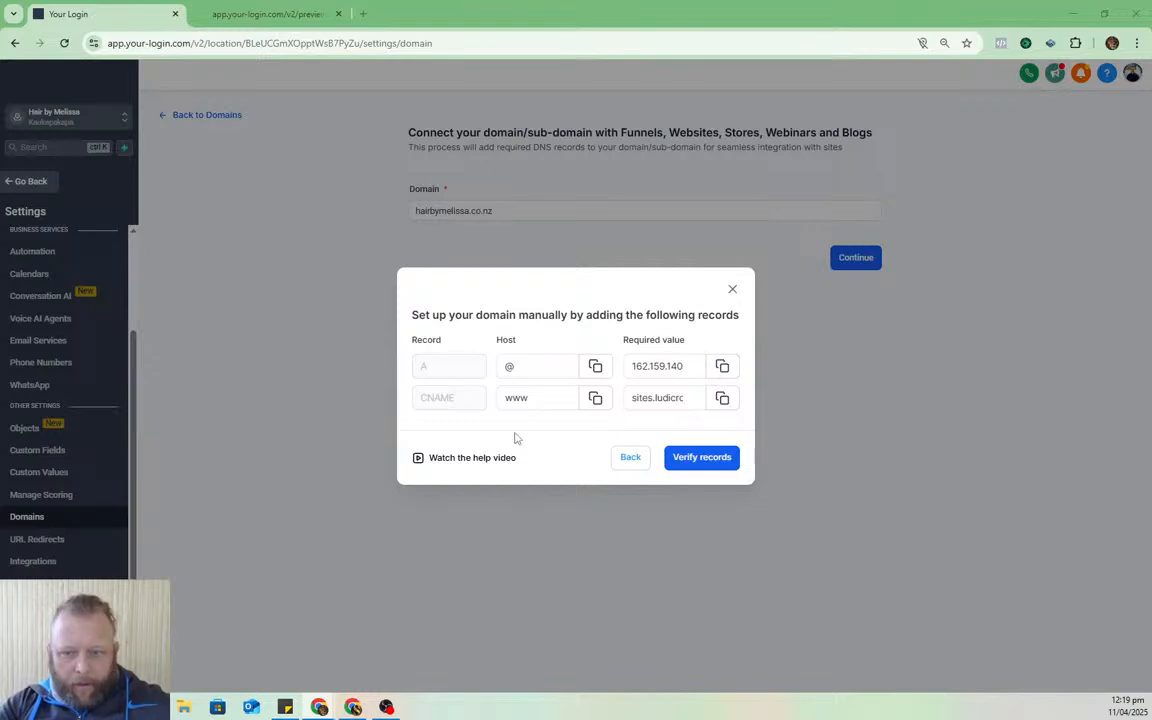
{"action": "left_click", "coordinate": [533, 373]}
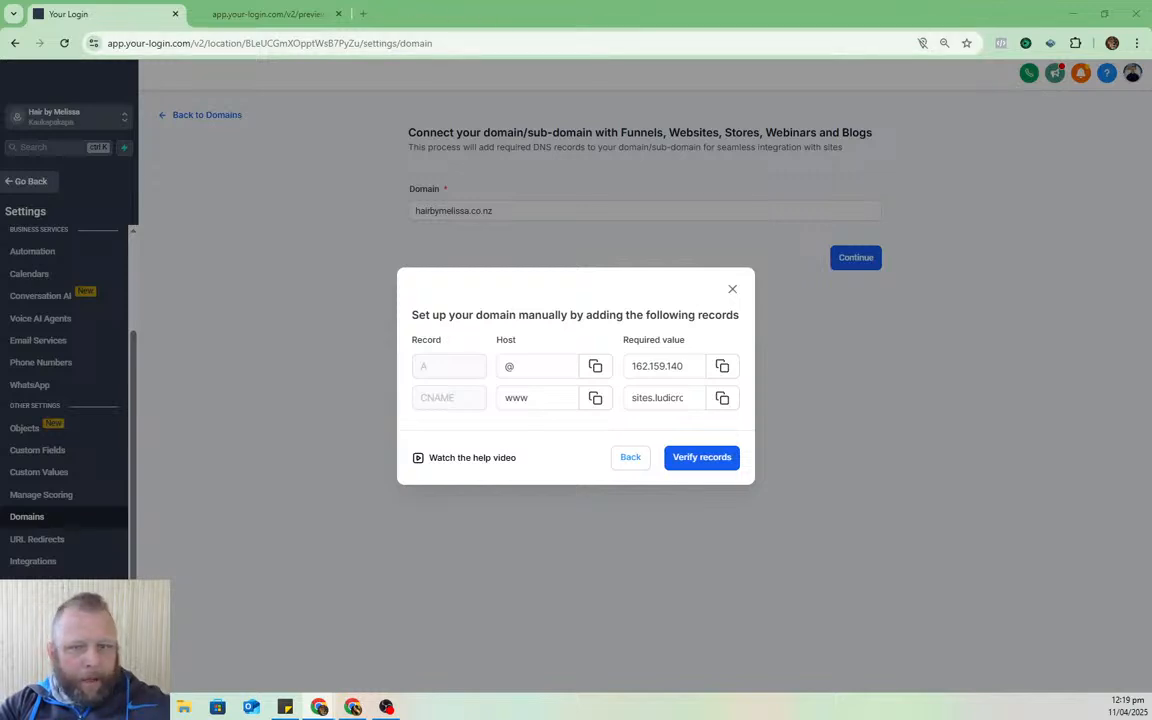
{"action": "left_click_drag", "start_coordinate": [616, 174], "coordinate": [769, 110]}
{"action": "double_click", "coordinate": [825, 109]}
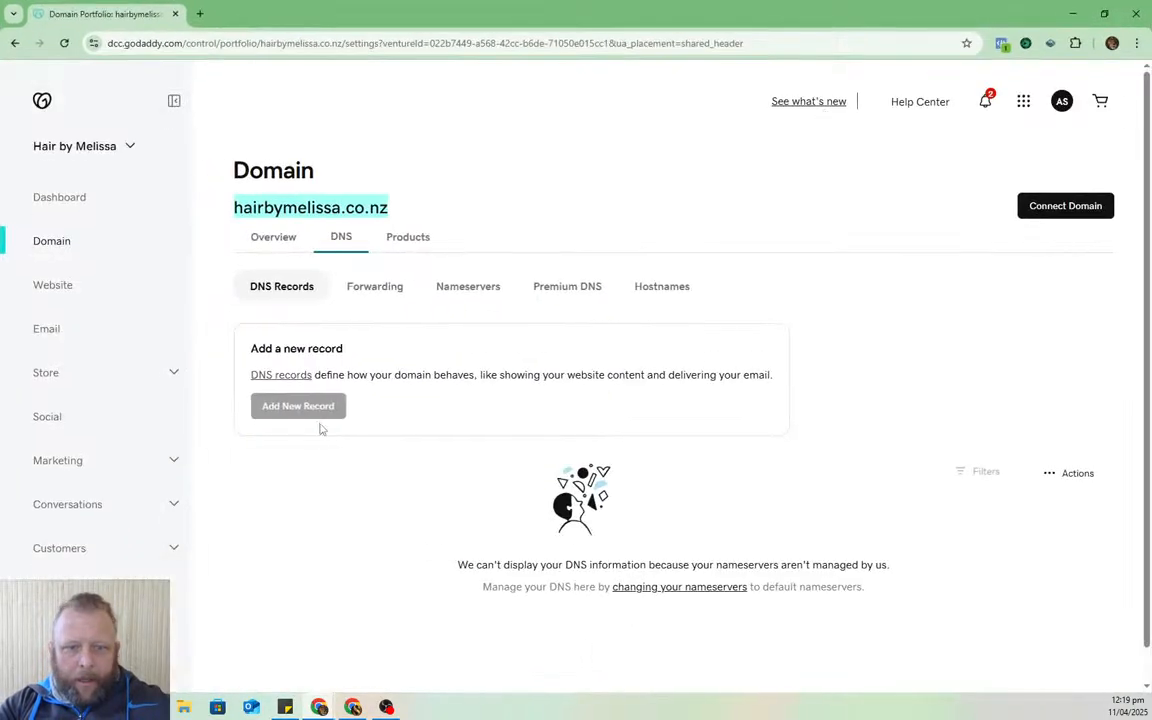
{"action": "left_click", "coordinate": [928, 347]}
{"action": "scroll", "coordinate": [725, 262], "scroll_direction": "down", "scroll_amount": 1}
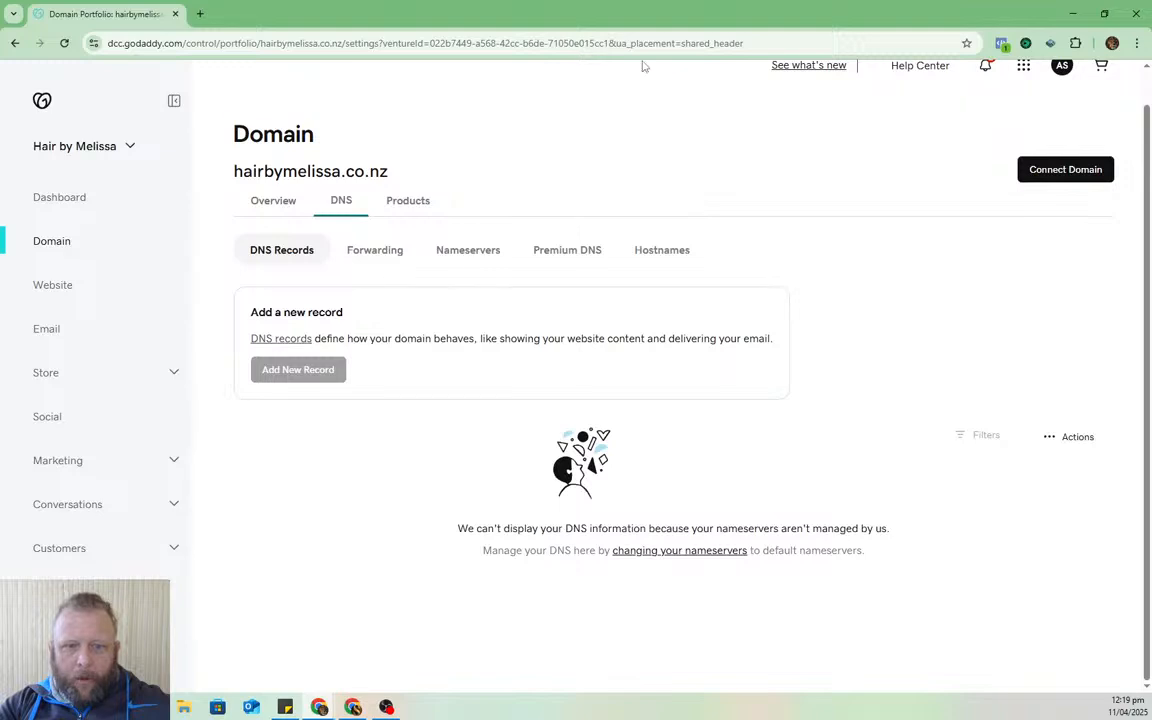
{"action": "left_click_drag", "start_coordinate": [656, 13], "coordinate": [1150, 110]}
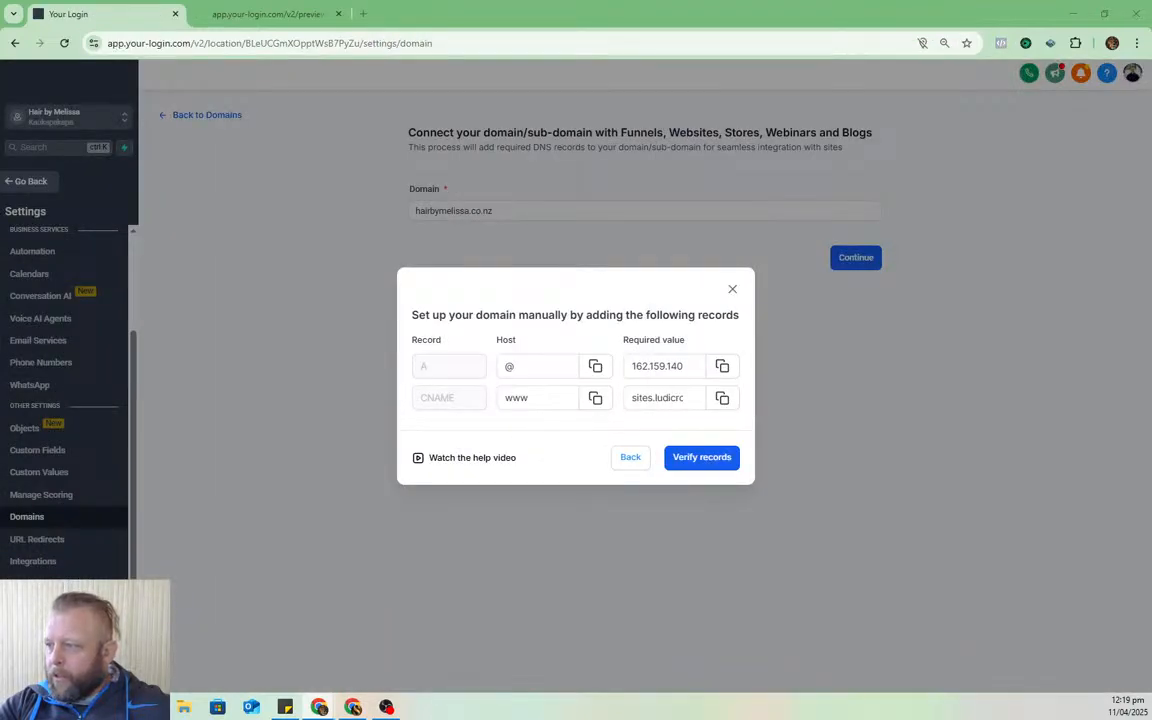
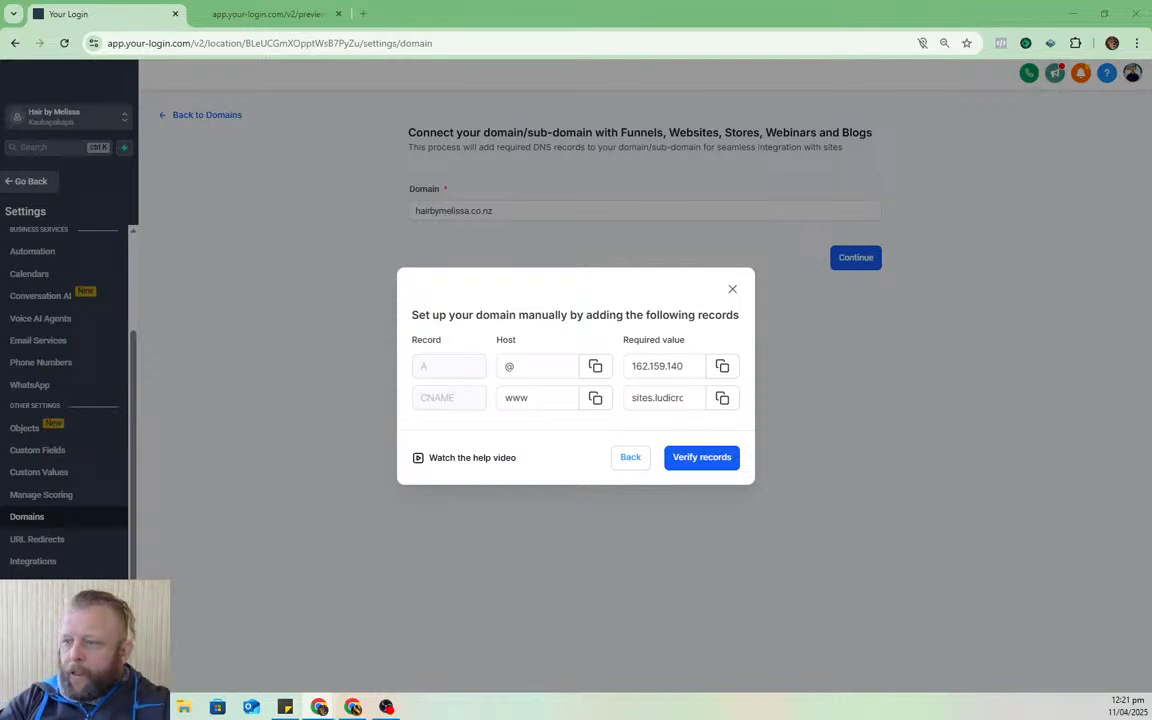
- Bring GoDaddy's DNS records window over HighLevel's manual A and CNAME records and maximize it
{"action": "left_click_drag", "start_coordinate": [742, 272], "coordinate": [0, 64]}
{"action": "mouse_move", "coordinate": [1151, 56]}
{"action": "left_mouse_down"}
{"action": "mouse_move", "coordinate": [1120, 56]}
{"action": "mouse_move", "coordinate": [1151, 56]}
{"action": "left_mouse_up"}
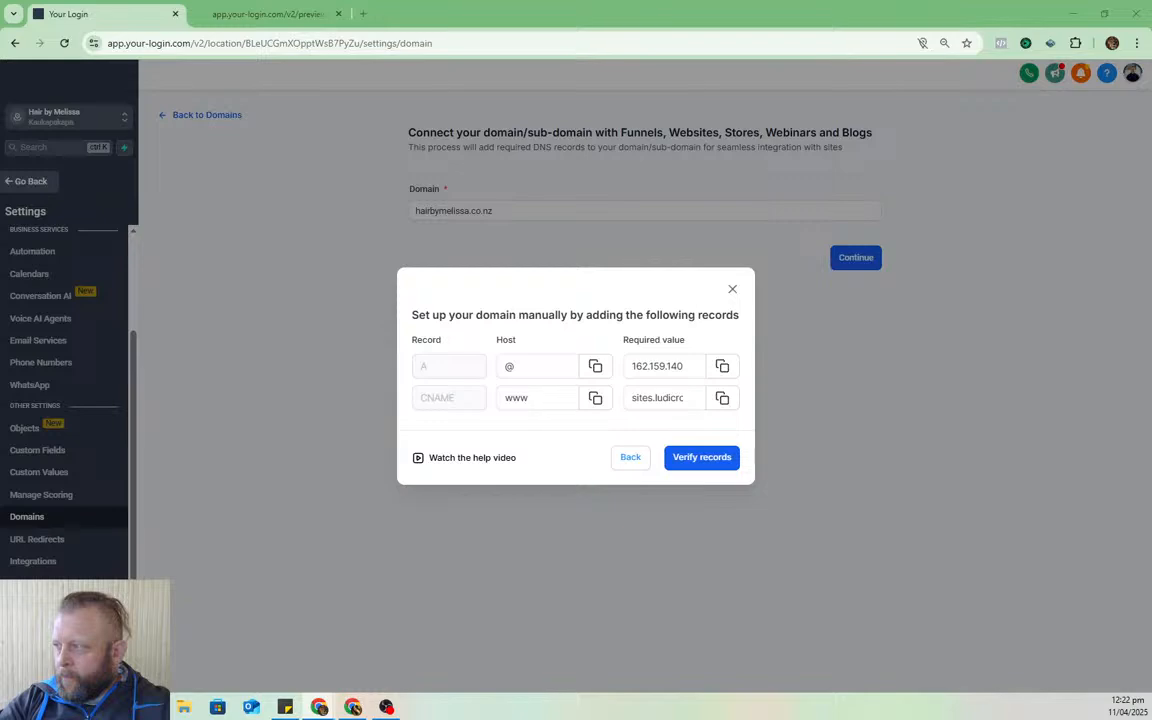
{"action": "left_click_drag", "start_coordinate": [1151, 136], "coordinate": [612, 97]}
{"action": "double_click", "coordinate": [641, 91]}
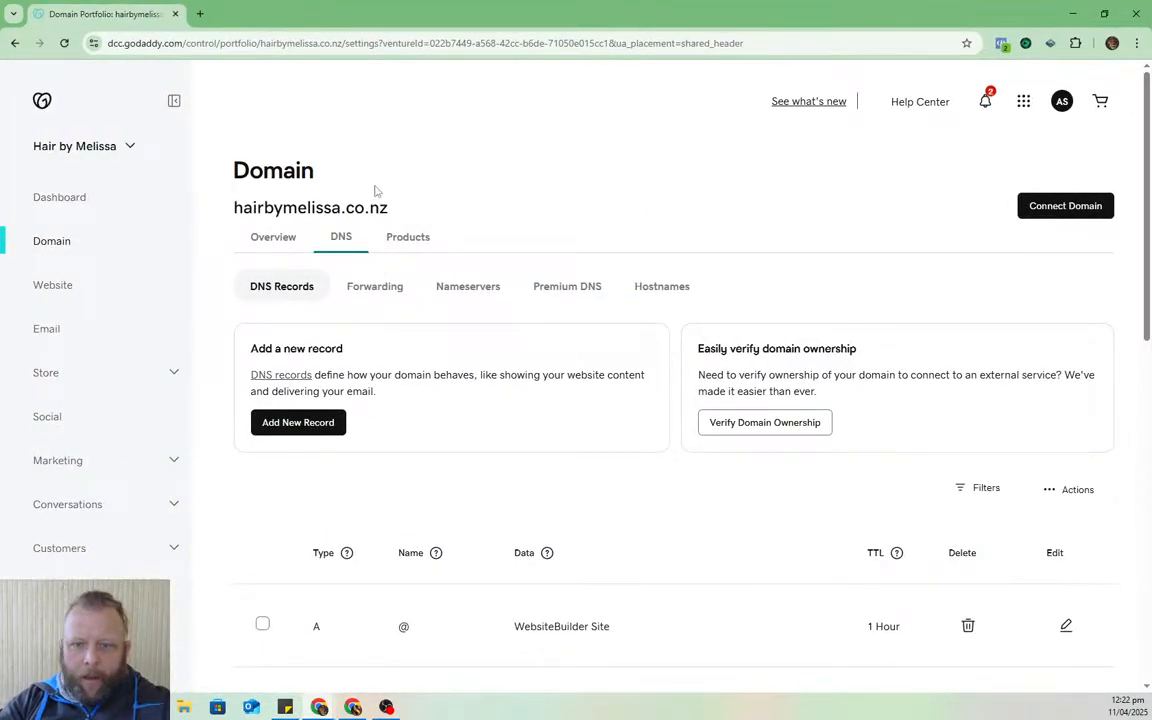
- Select the A @ record pointing to WebsiteBuilder Site in GoDaddy's DNS records table
{"action": "scroll", "coordinate": [420, 220], "scroll_direction": "down", "scroll_amount": 3}
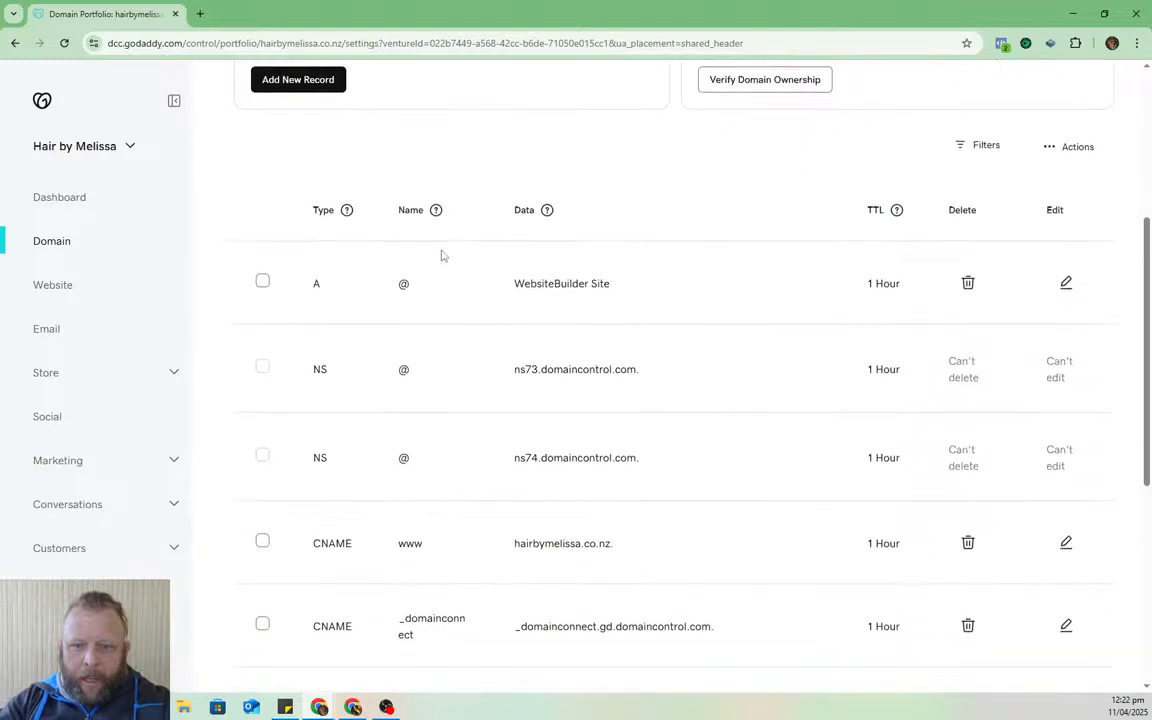
{"action": "scroll", "coordinate": [442, 256], "scroll_direction": "down", "scroll_amount": 2}
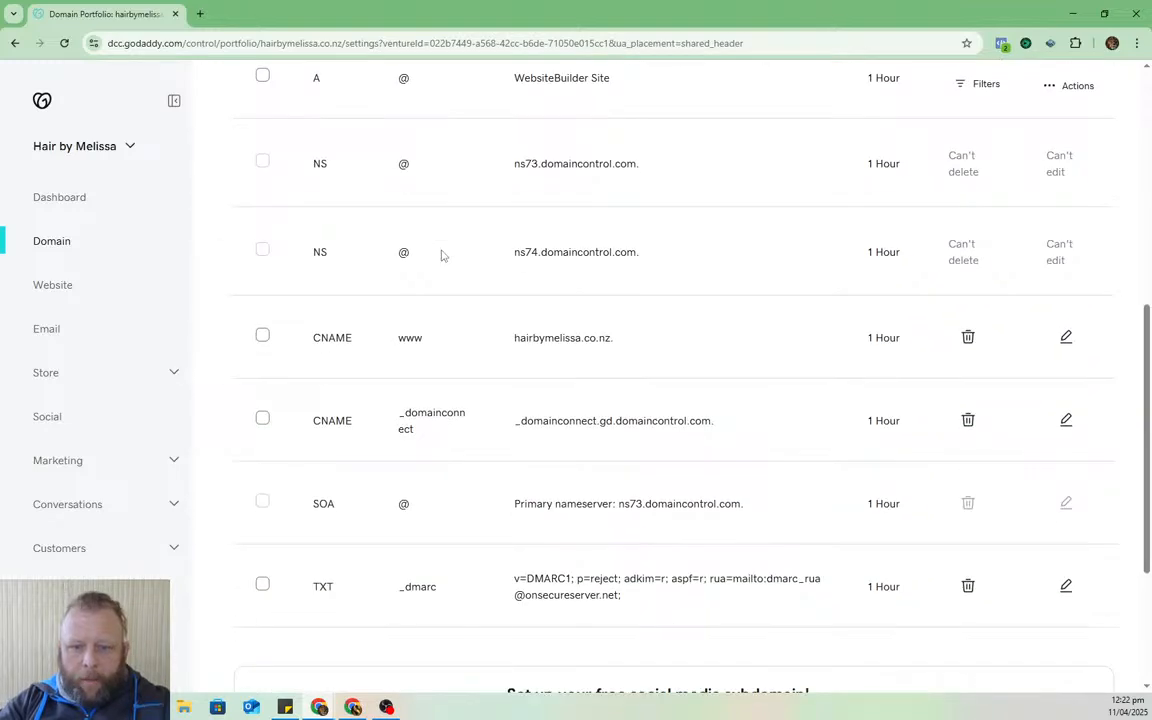
{"action": "scroll", "coordinate": [883, 366], "scroll_direction": "down", "scroll_amount": 1}
{"action": "scroll", "coordinate": [769, 339], "scroll_direction": "up", "scroll_amount": 5}
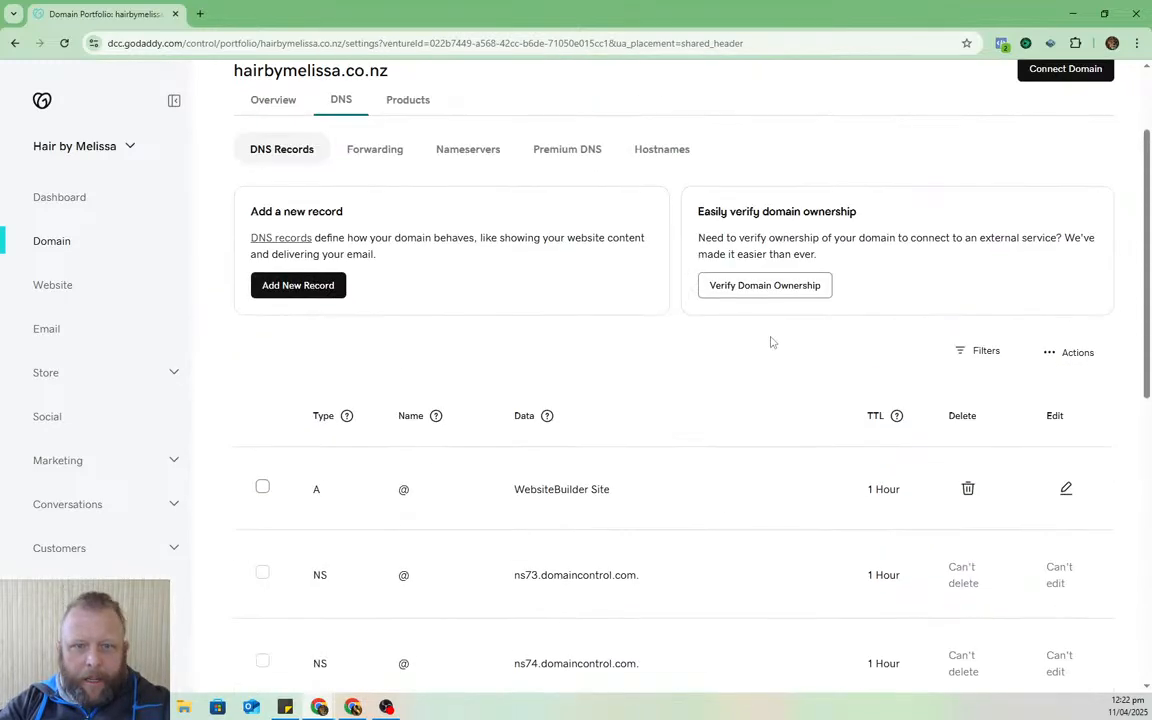
{"action": "scroll", "coordinate": [300, 215], "scroll_direction": "down", "scroll_amount": 3}
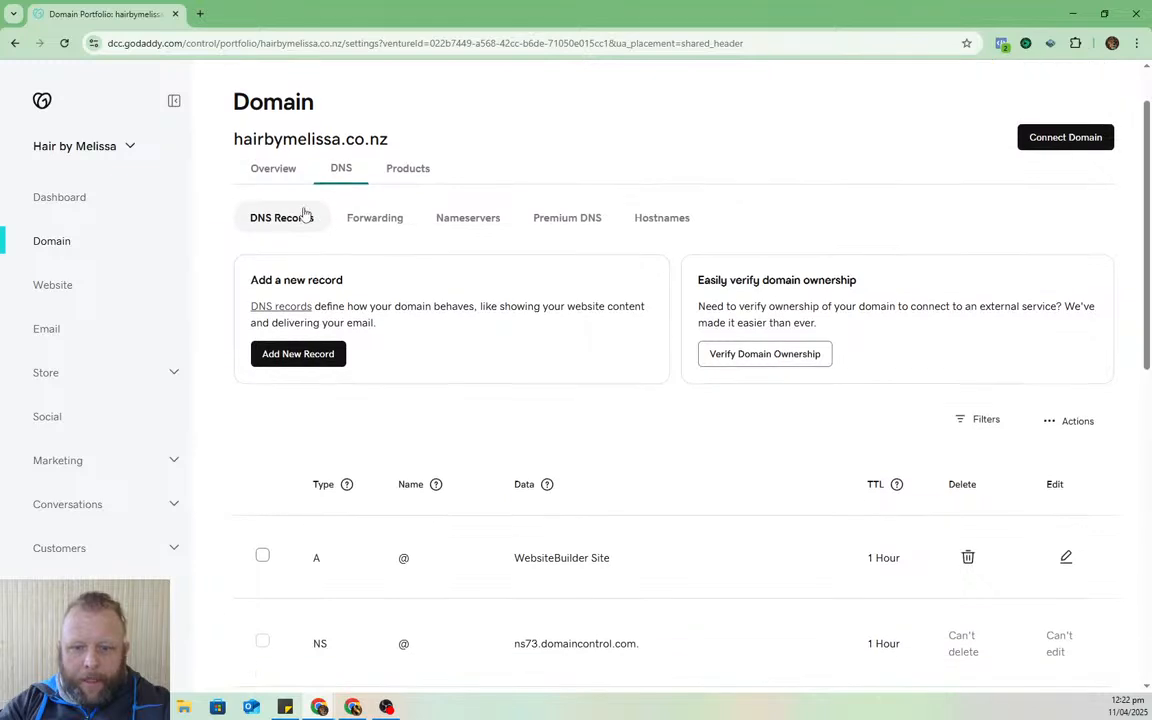
{"action": "scroll", "coordinate": [627, 252], "scroll_direction": "up", "scroll_amount": 1}
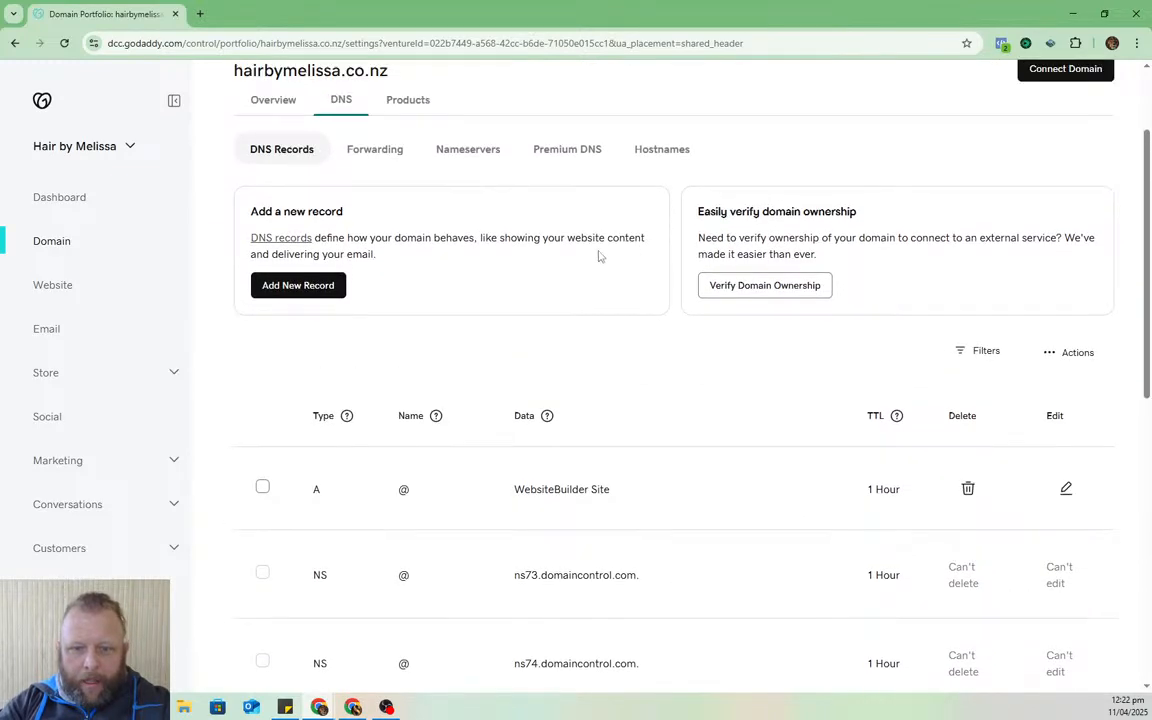
{"action": "scroll", "coordinate": [294, 265], "scroll_direction": "down", "scroll_amount": 2}
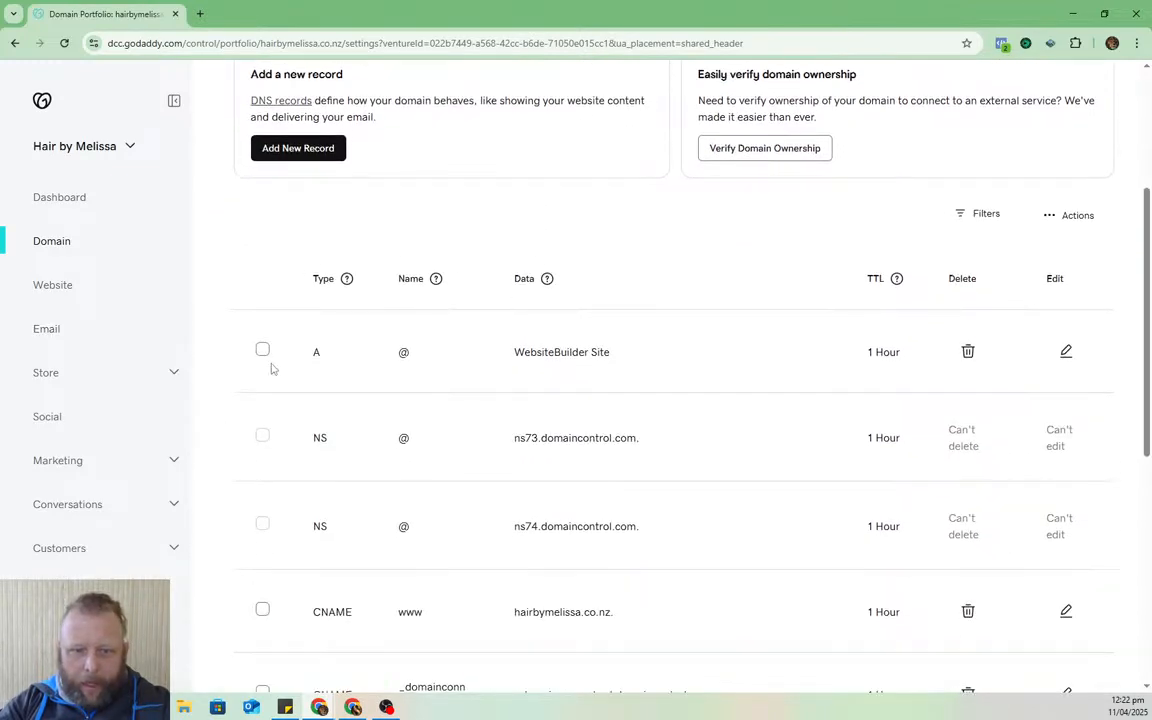
{"action": "left_click", "coordinate": [262, 352]}
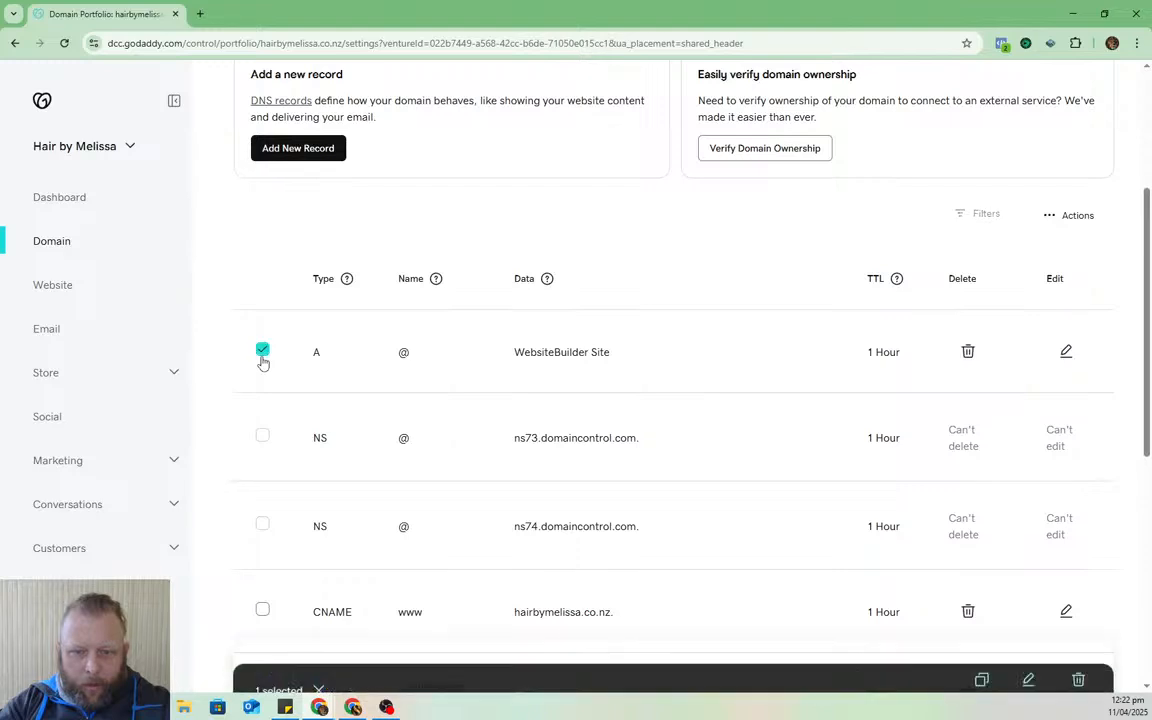
- Also select the TXT _dmarc record, then open a new browser tab
{"action": "scroll", "coordinate": [607, 337], "scroll_direction": "down", "scroll_amount": 3}
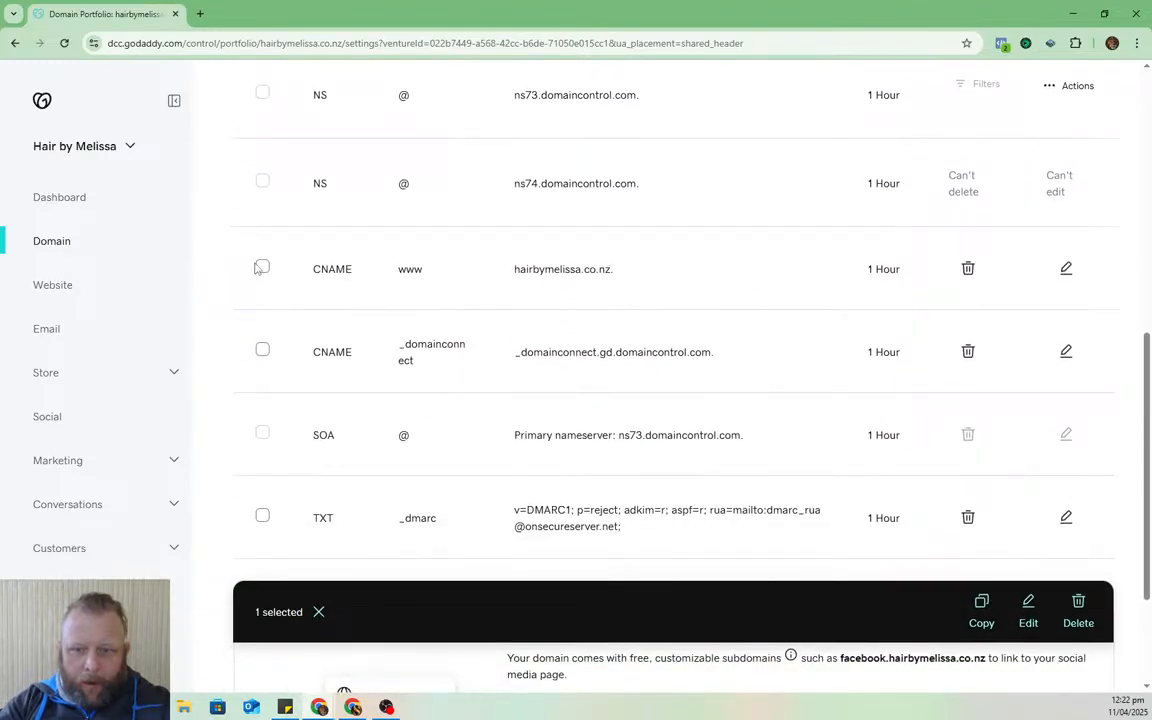
{"action": "scroll", "coordinate": [728, 320], "scroll_direction": "down", "scroll_amount": 1}
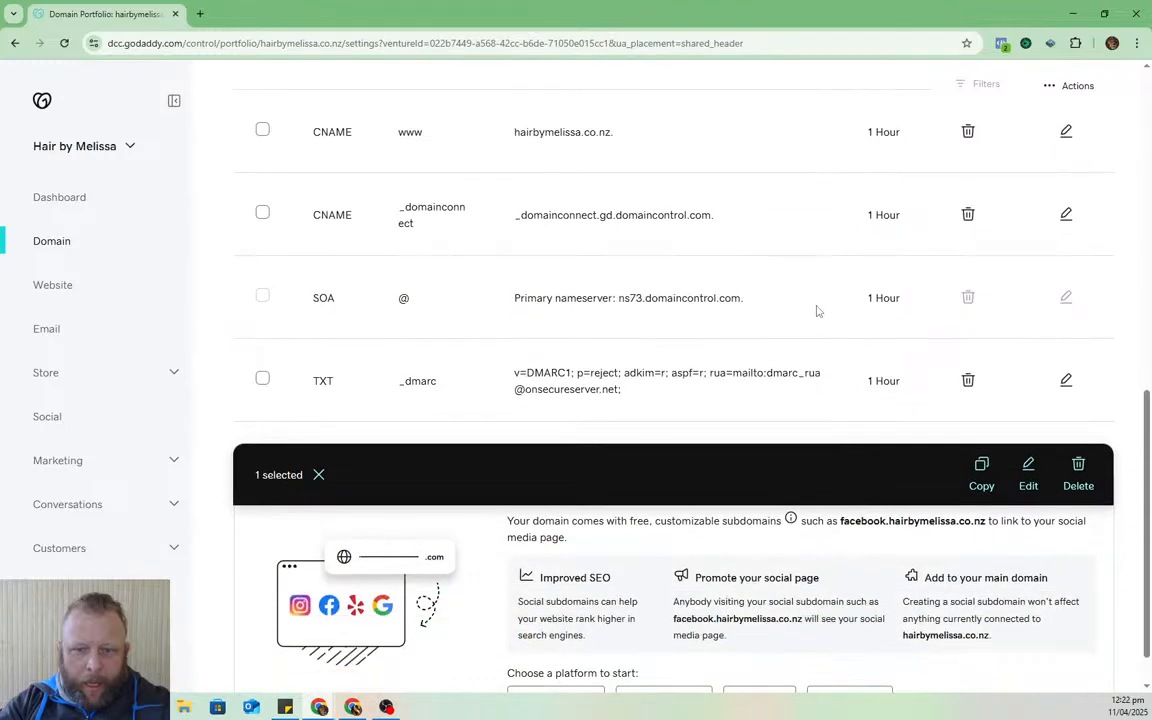
{"action": "scroll", "coordinate": [723, 330], "scroll_direction": "up", "scroll_amount": 1}
{"action": "scroll", "coordinate": [470, 530], "scroll_direction": "up", "scroll_amount": 1}
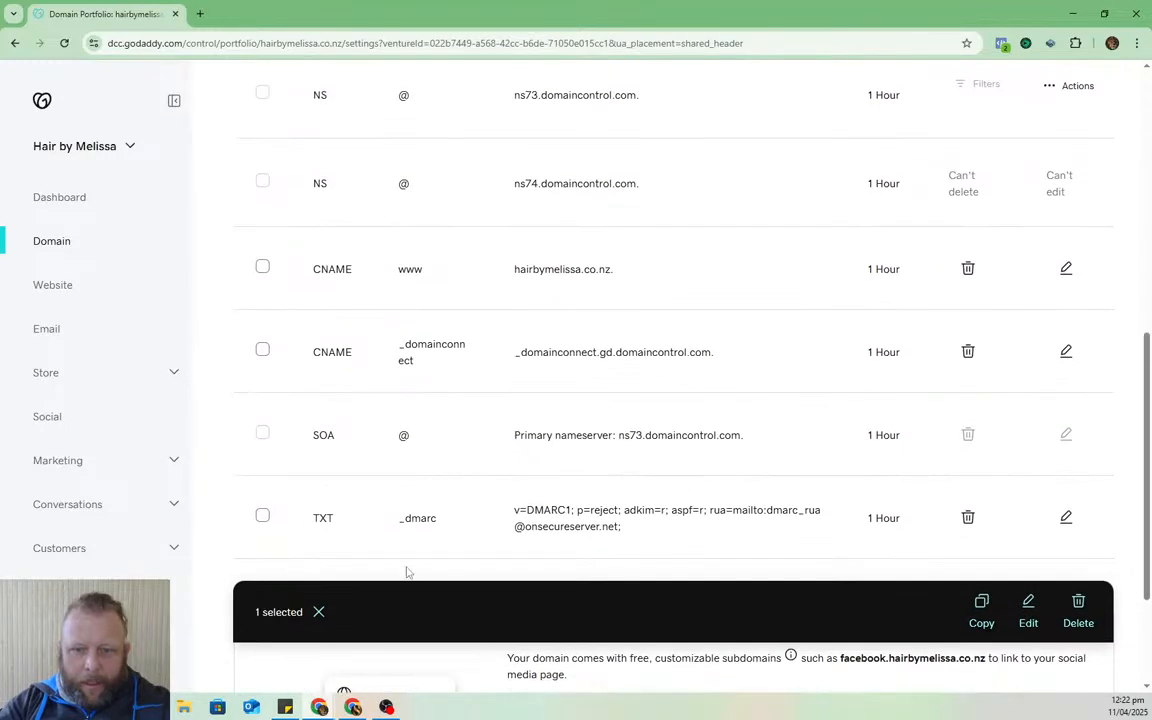
{"action": "left_click", "coordinate": [263, 516]}
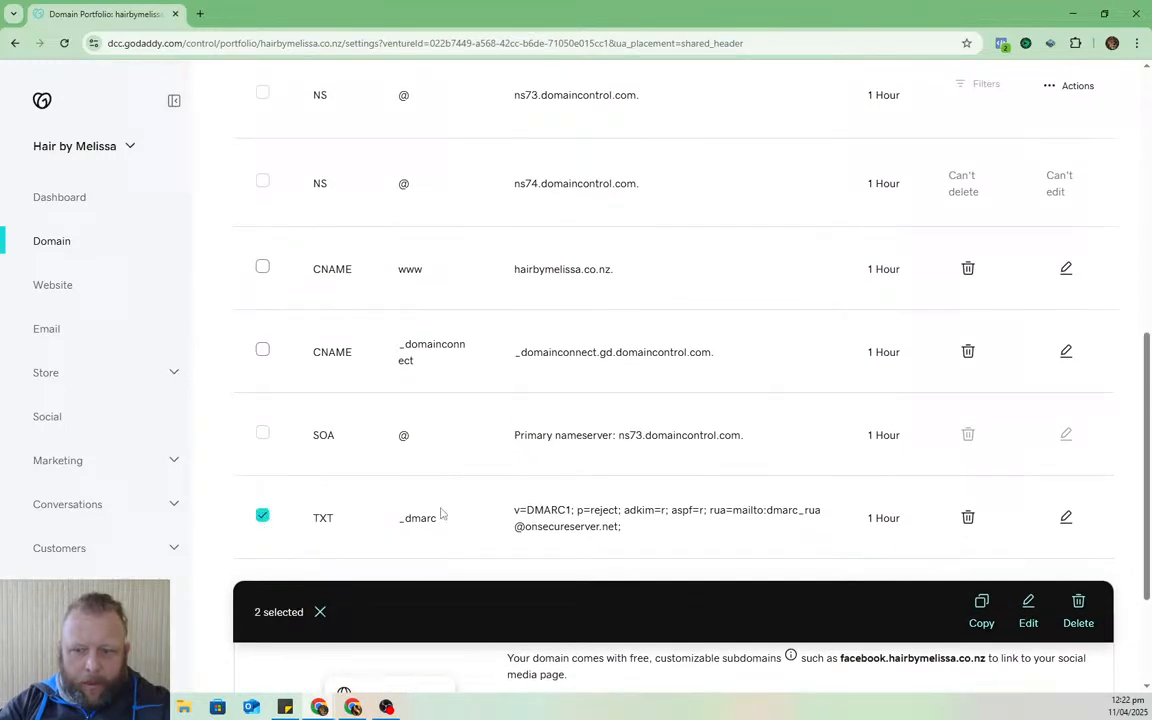
{"action": "left_click", "coordinate": [264, 519]}
{"action": "left_click", "coordinate": [263, 517]}
{"action": "scroll", "coordinate": [977, 465], "scroll_direction": "up", "scroll_amount": 2}
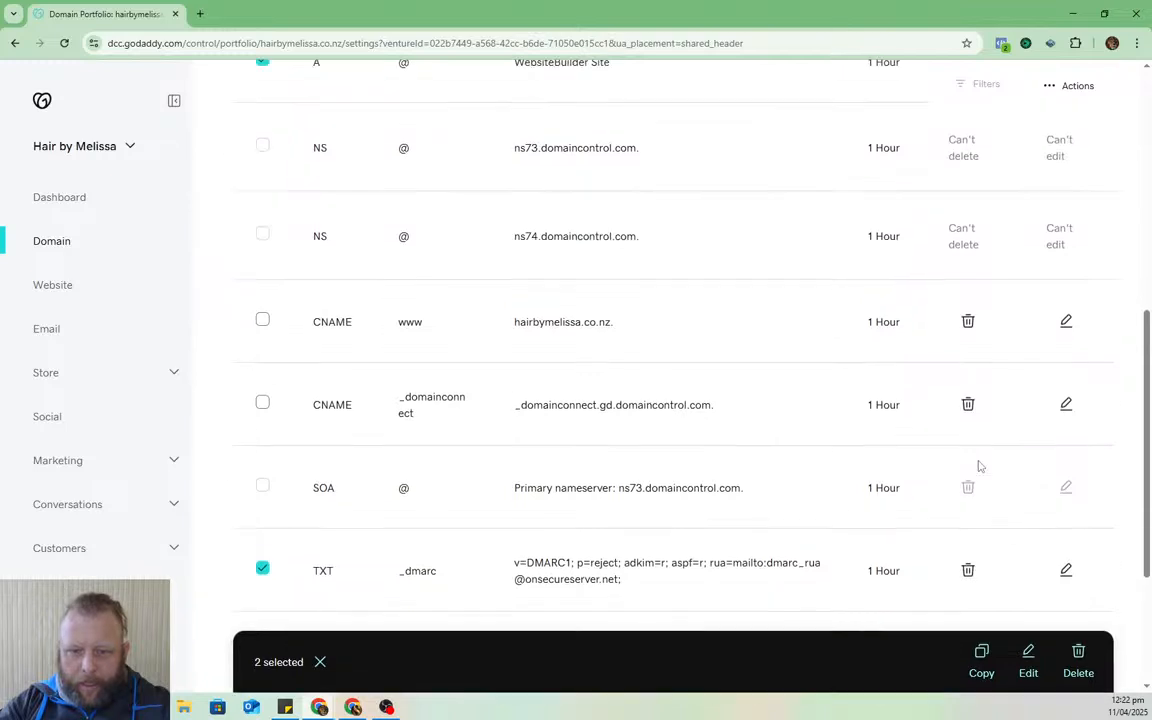
{"action": "scroll", "coordinate": [980, 465], "scroll_direction": "down", "scroll_amount": 2}
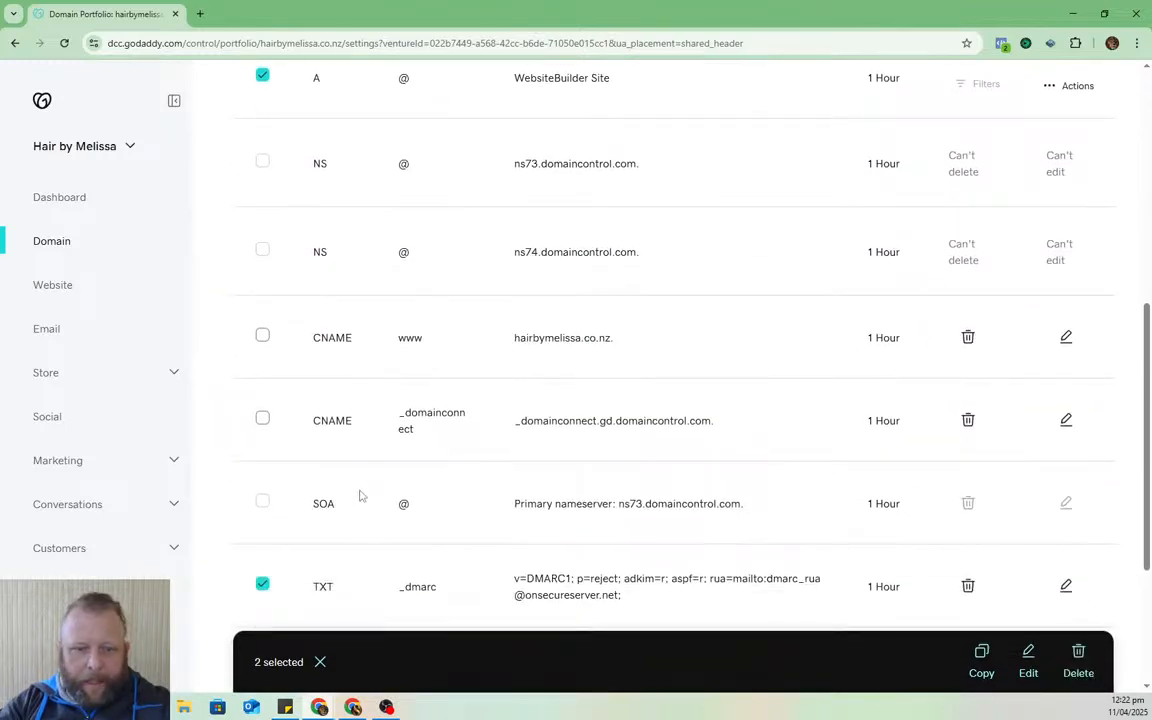
{"action": "scroll", "coordinate": [327, 298], "scroll_direction": "up", "scroll_amount": 5}
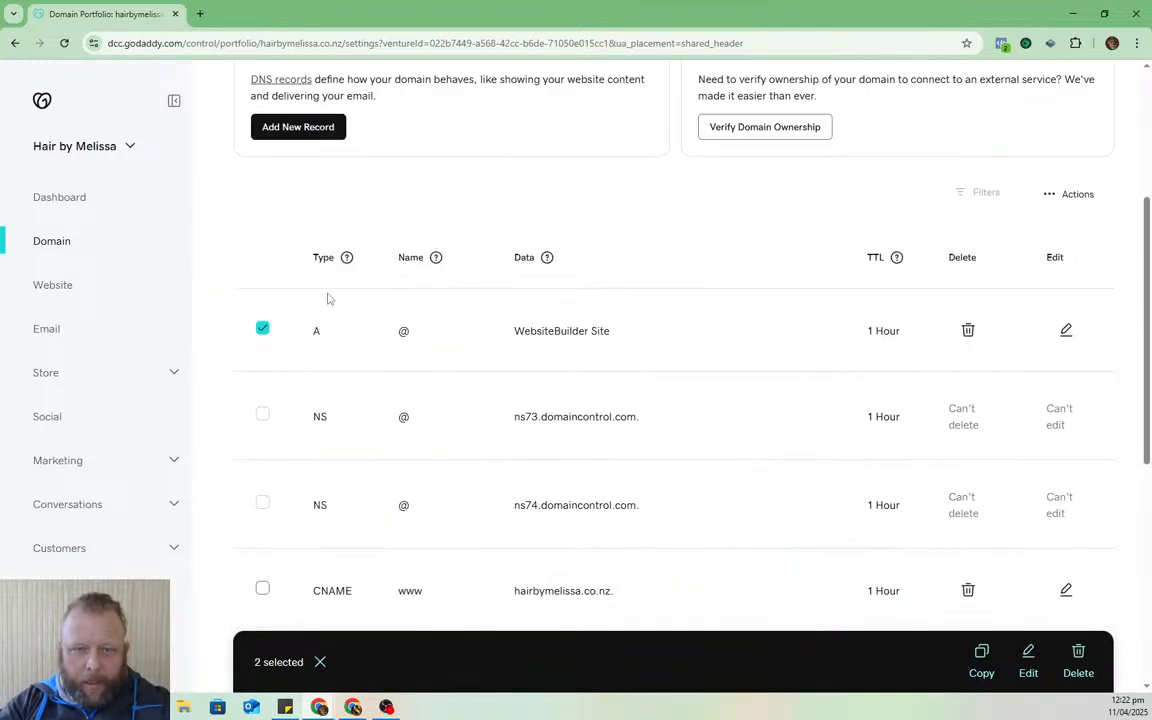
{"action": "scroll", "coordinate": [447, 311], "scroll_direction": "down", "scroll_amount": 2}
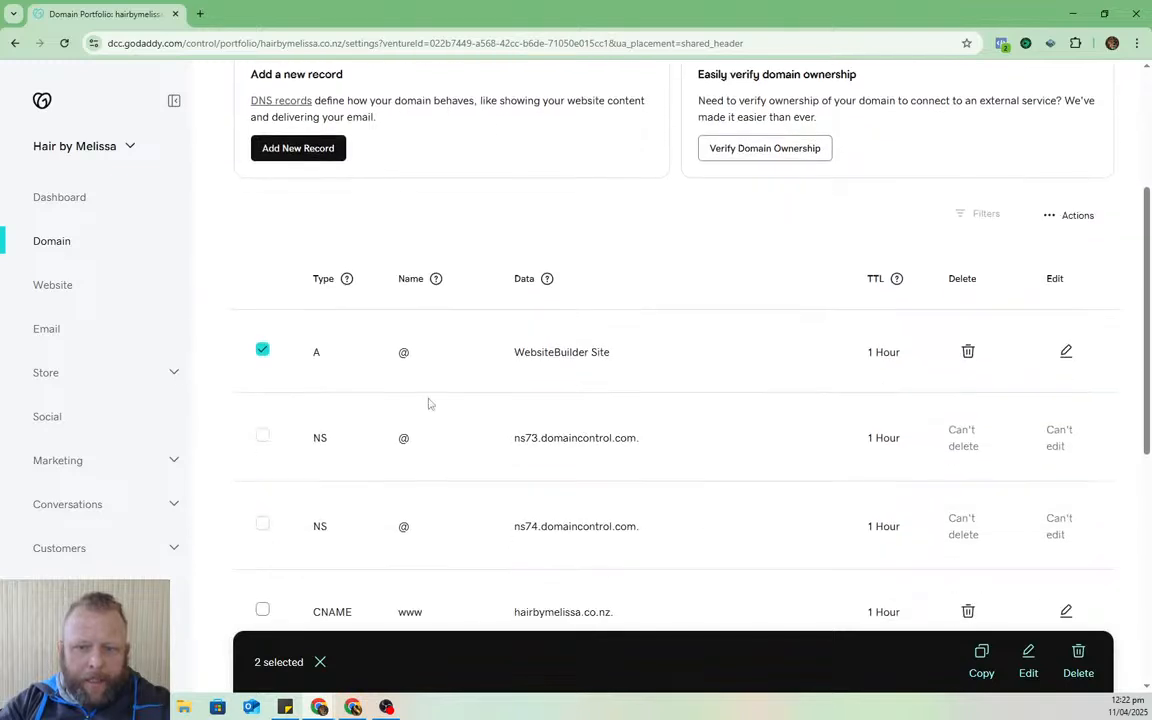
{"action": "scroll", "coordinate": [530, 360], "scroll_direction": "down", "scroll_amount": 1}
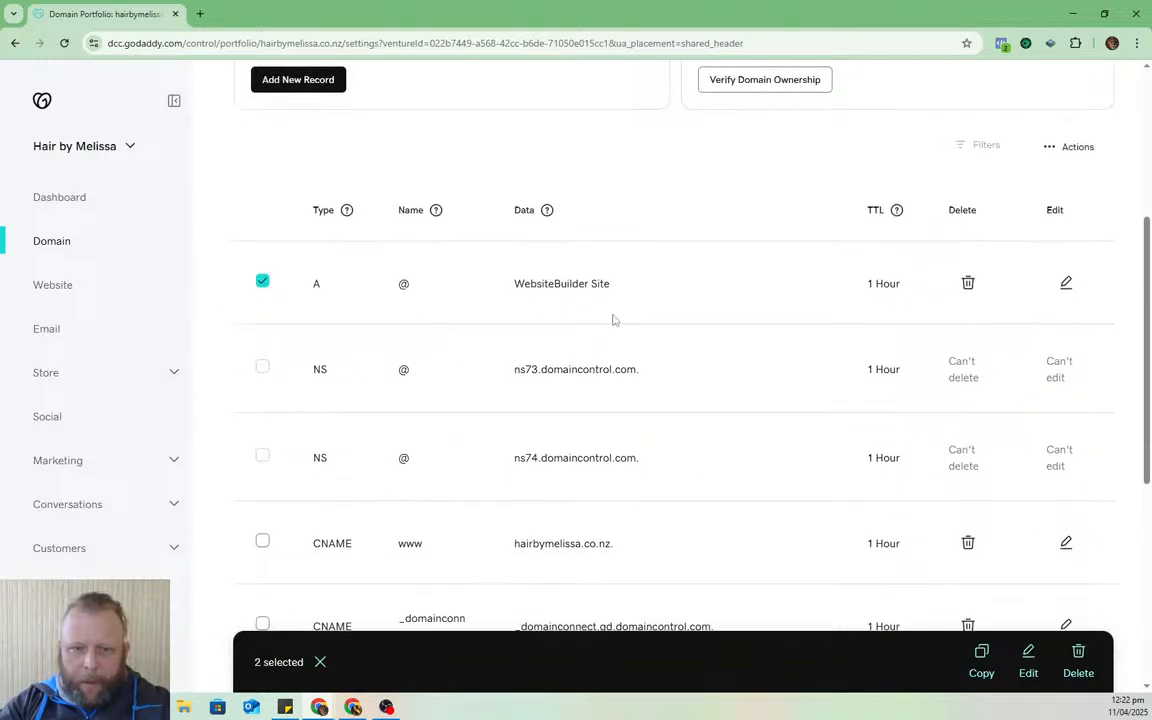
{"action": "scroll", "coordinate": [560, 293], "scroll_direction": "down", "scroll_amount": 4}
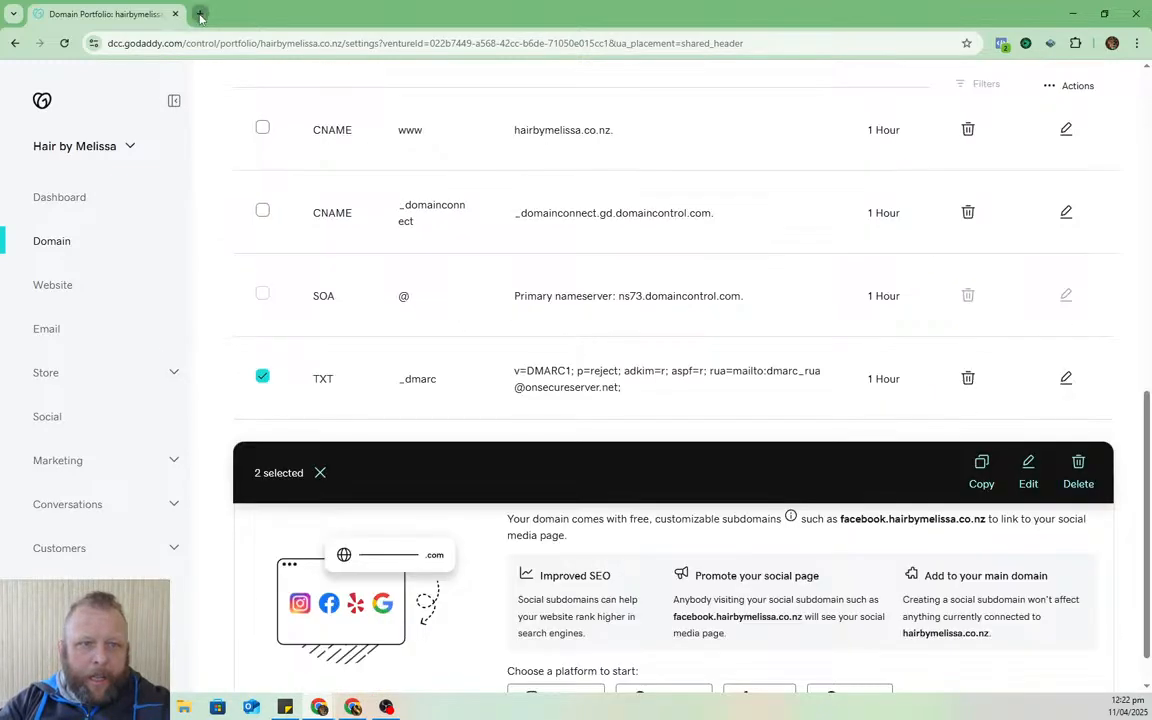
{"action": "left_click", "coordinate": [200, 13]}
- Load hairbymelissa.co.nz in the new tab to confirm it doesn't resolve
{"action": "type", "text": "hairbymelissa.co.nz"}
{"action": "key", "text": "Return"}
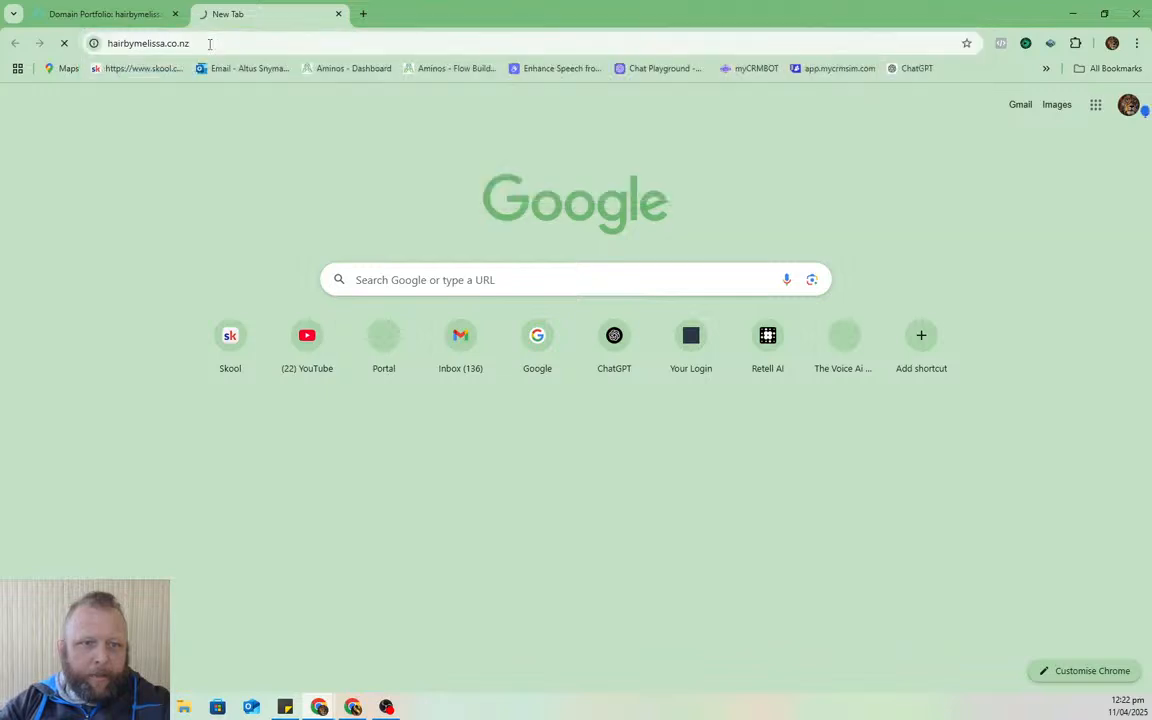
{"action": "left_click", "coordinate": [110, 12]}
- Delete the selected A @ WebsiteBuilder Site and TXT _dmarc records in GoDaddy
{"action": "scroll", "coordinate": [328, 250], "scroll_direction": "up", "scroll_amount": 7}
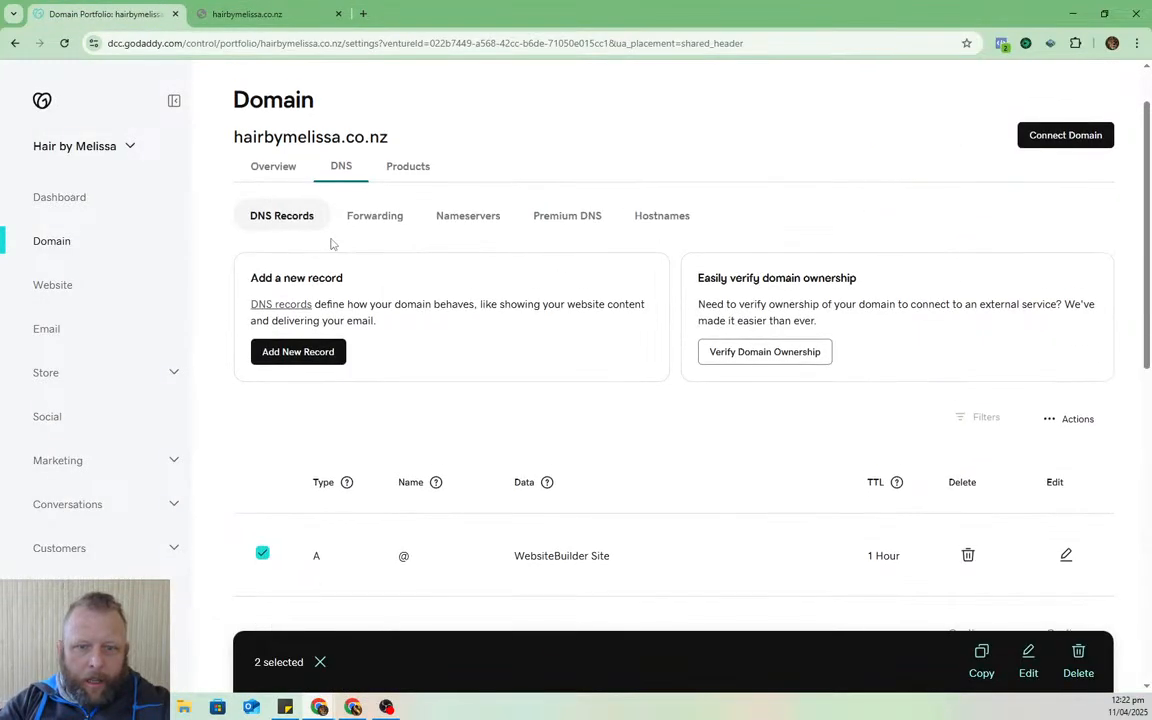
{"action": "scroll", "coordinate": [533, 284], "scroll_direction": "down", "scroll_amount": 2}
{"action": "scroll", "coordinate": [558, 327], "scroll_direction": "down", "scroll_amount": 3}
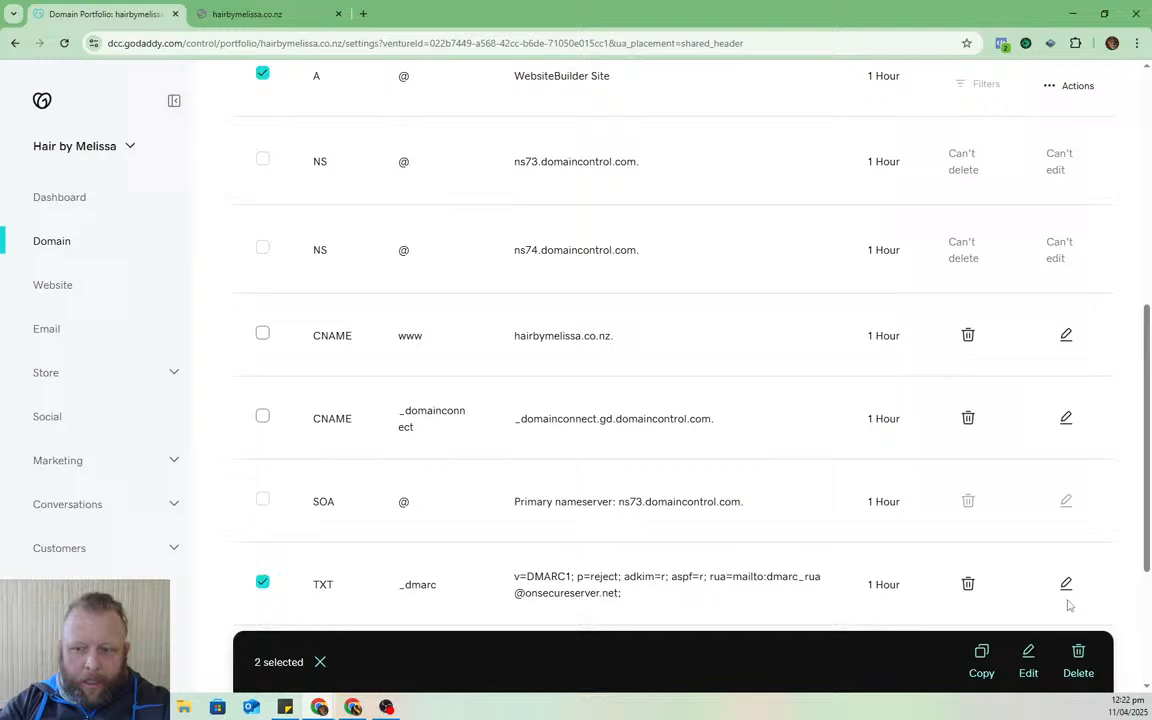
{"action": "left_click", "coordinate": [1081, 662]}
{"action": "left_click", "coordinate": [282, 413]}
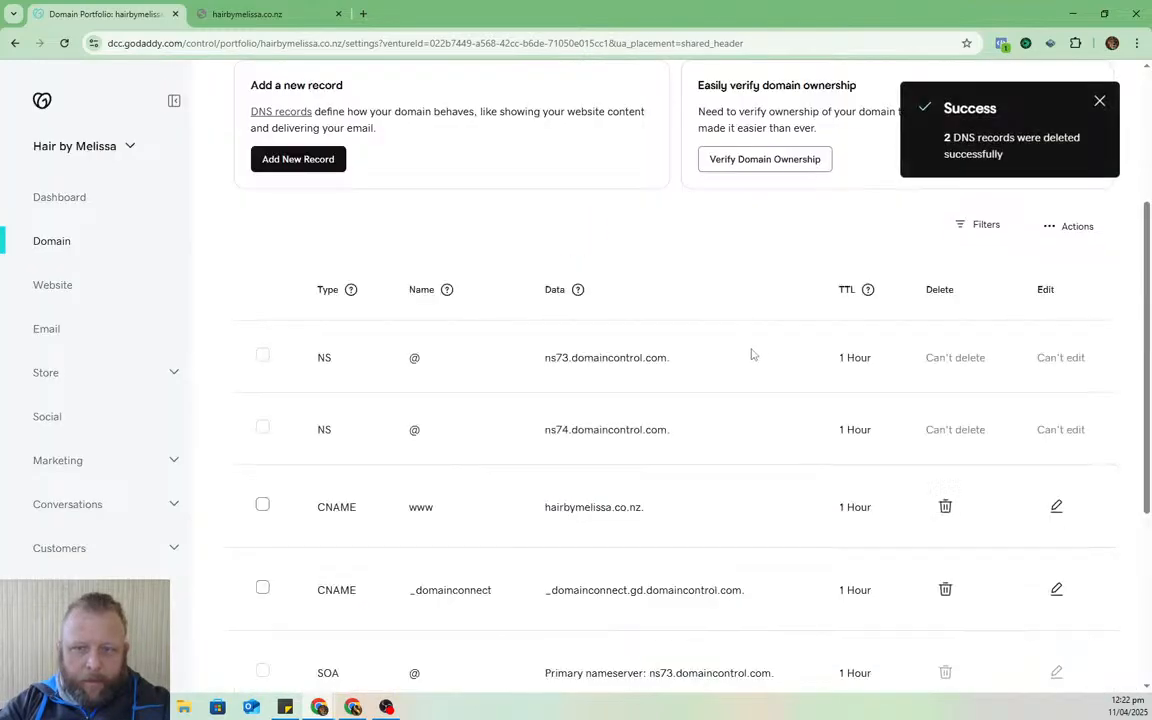
{"action": "scroll", "coordinate": [665, 365], "scroll_direction": "down", "scroll_amount": 4}
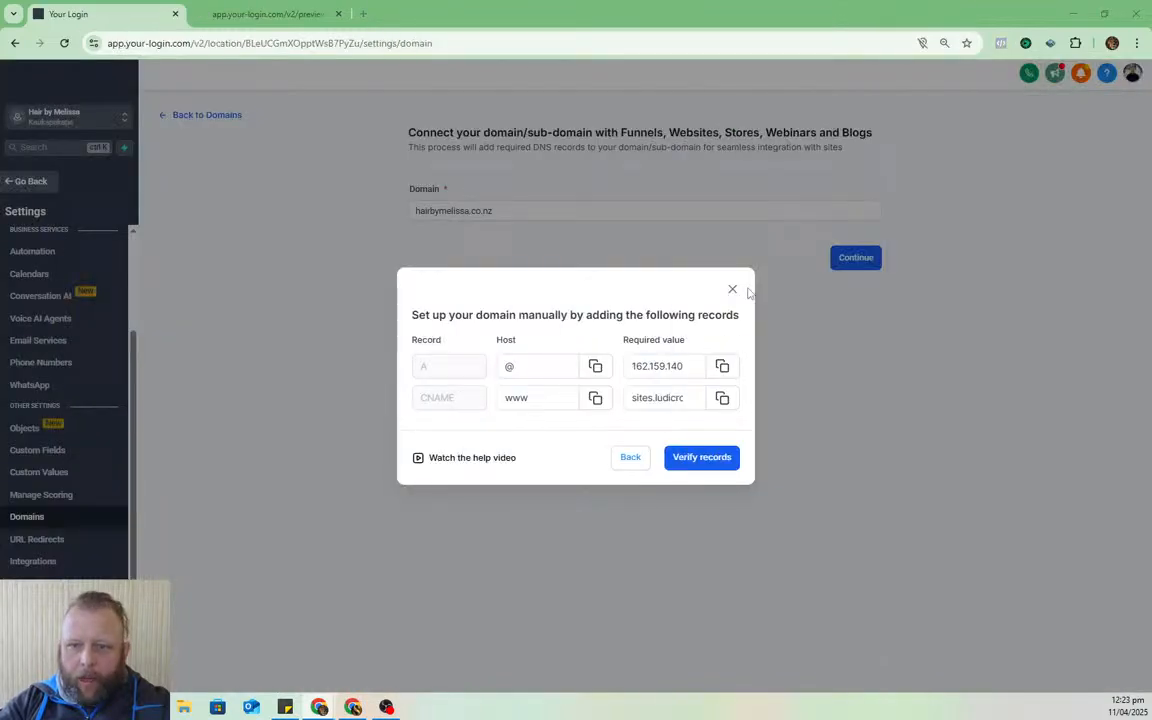
- Reconnect hairbymelissa.co.nz with www included to list the A @ and www CNAME records
{"action": "left_click", "coordinate": [732, 289]}
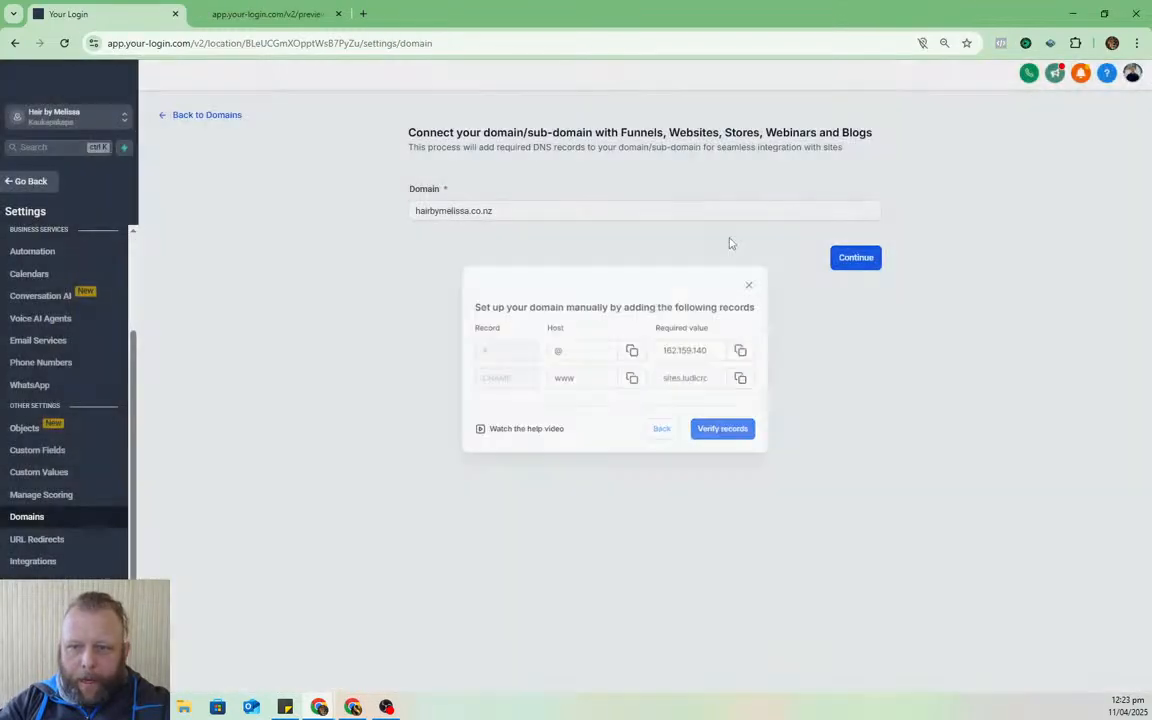
{"action": "left_click", "coordinate": [848, 259]}
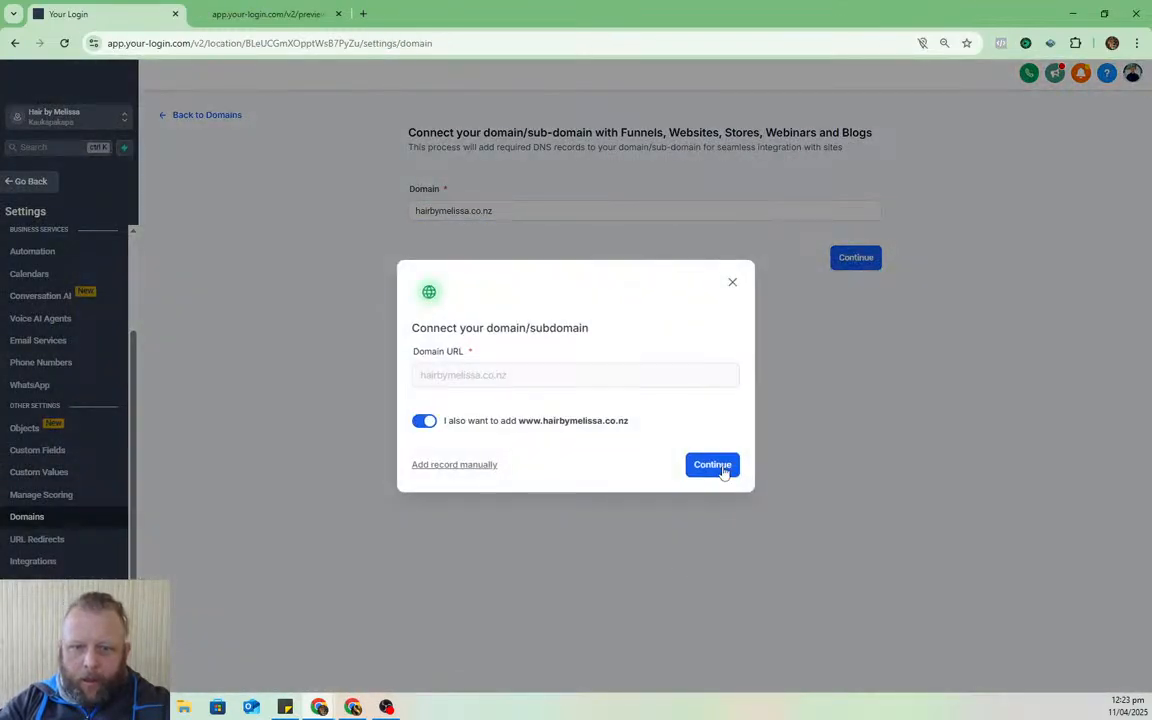
{"action": "left_click", "coordinate": [712, 465]}
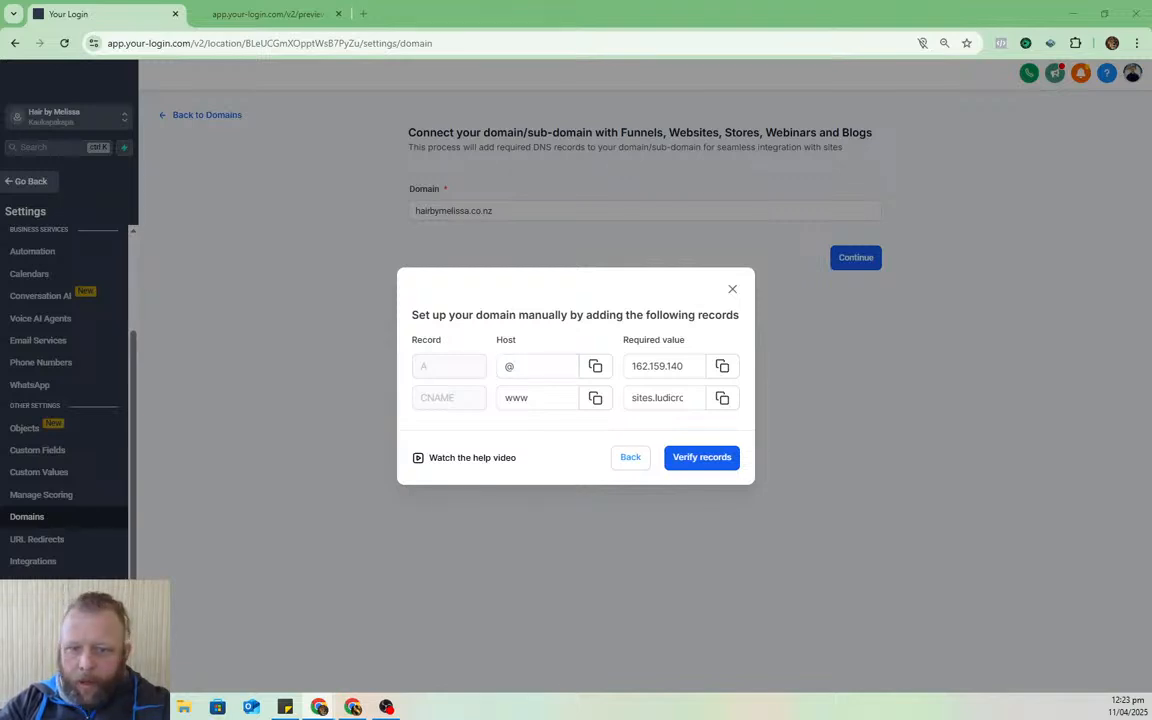
{"action": "left_click_drag", "start_coordinate": [1151, 125], "coordinate": [1151, 60]}
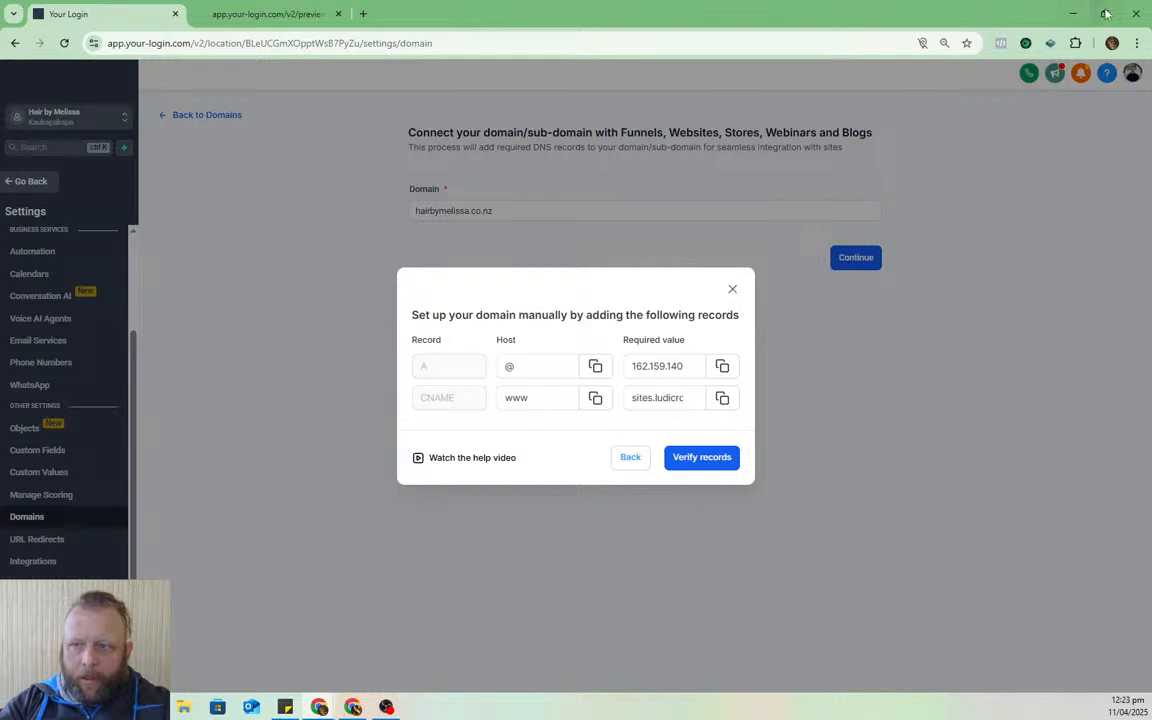
{"action": "double_click", "coordinate": [993, 12]}
- Place GoDaddy beside HighLevel and add an A record @ pointing to 162.159.140.166
{"action": "left_click_drag", "start_coordinate": [660, 40], "coordinate": [440, 12]}
{"action": "left_click_drag", "start_coordinate": [1151, 33], "coordinate": [915, 33]}
{"action": "left_click_drag", "start_coordinate": [1043, 38], "coordinate": [977, 43]}
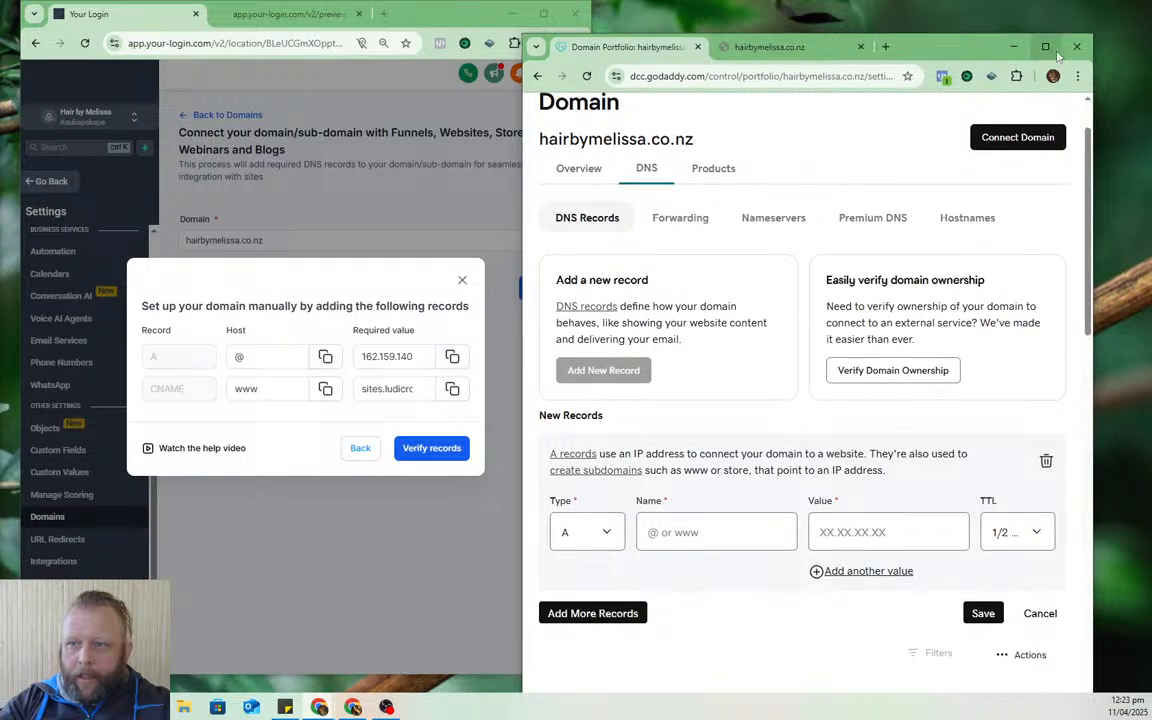
{"action": "left_click", "coordinate": [1054, 49]}
{"action": "mouse_move", "coordinate": [838, 17]}
{"action": "left_mouse_down"}
{"action": "mouse_move", "coordinate": [980, 15]}
{"action": "mouse_move", "coordinate": [828, 40]}
{"action": "left_mouse_up"}
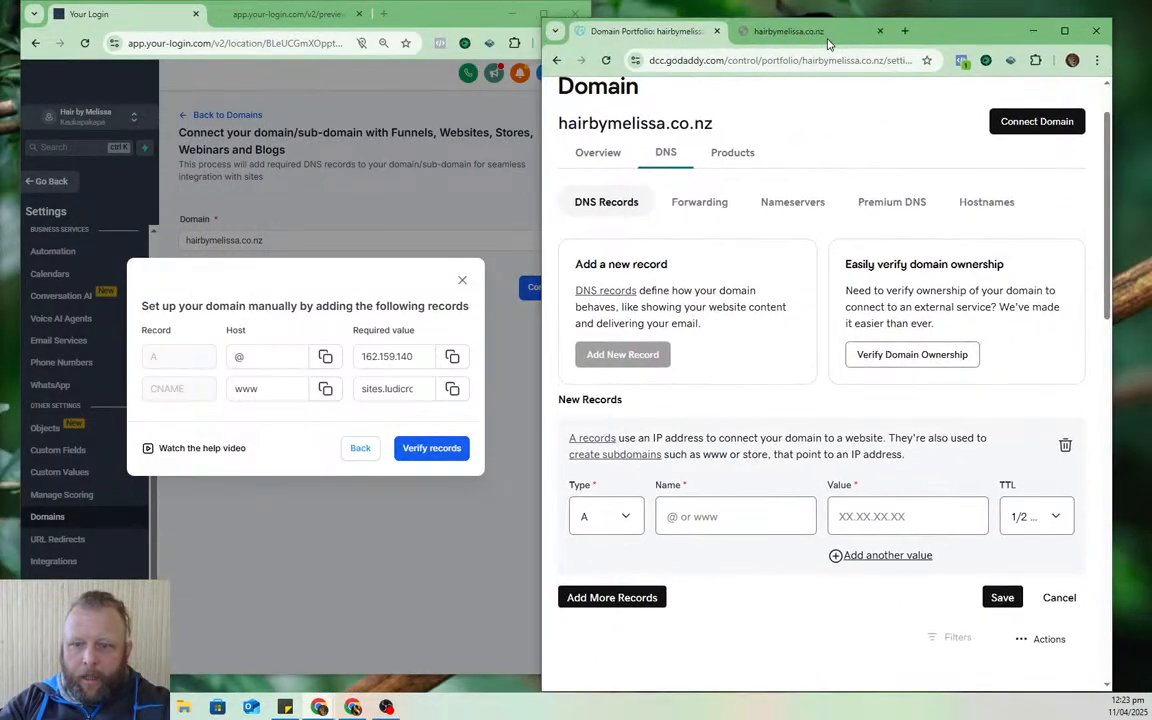
{"action": "left_click", "coordinate": [700, 516]}
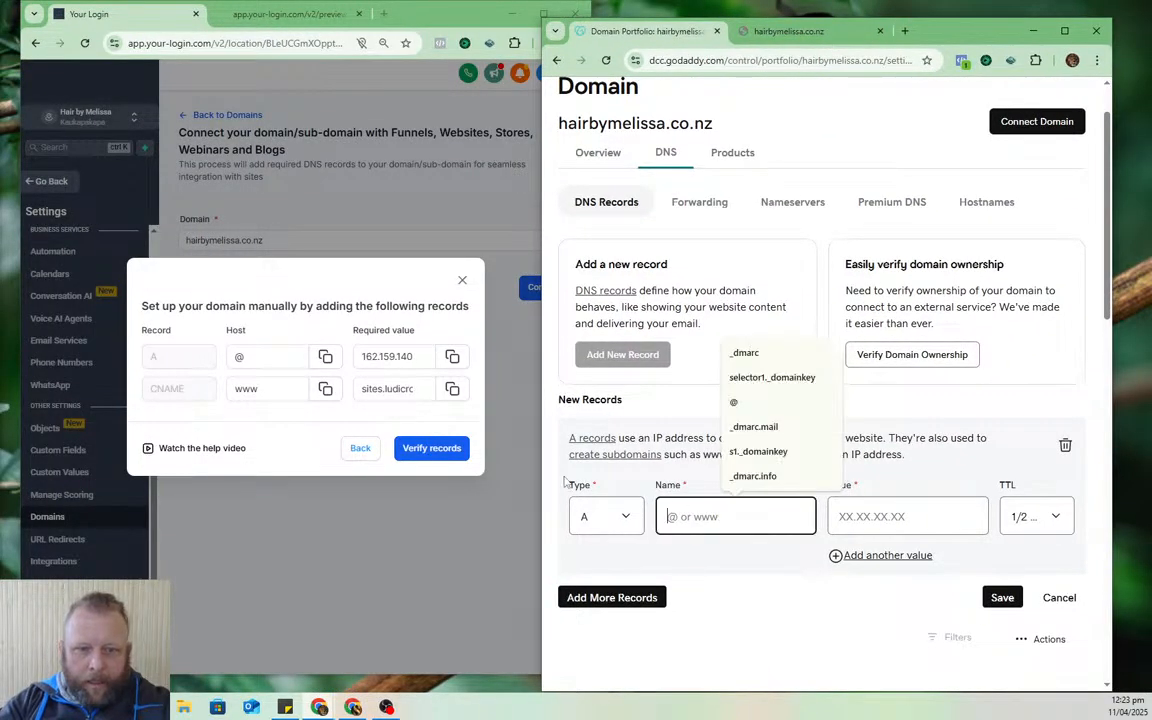
{"action": "left_click", "coordinate": [455, 358]}
{"action": "left_click", "coordinate": [745, 524]}
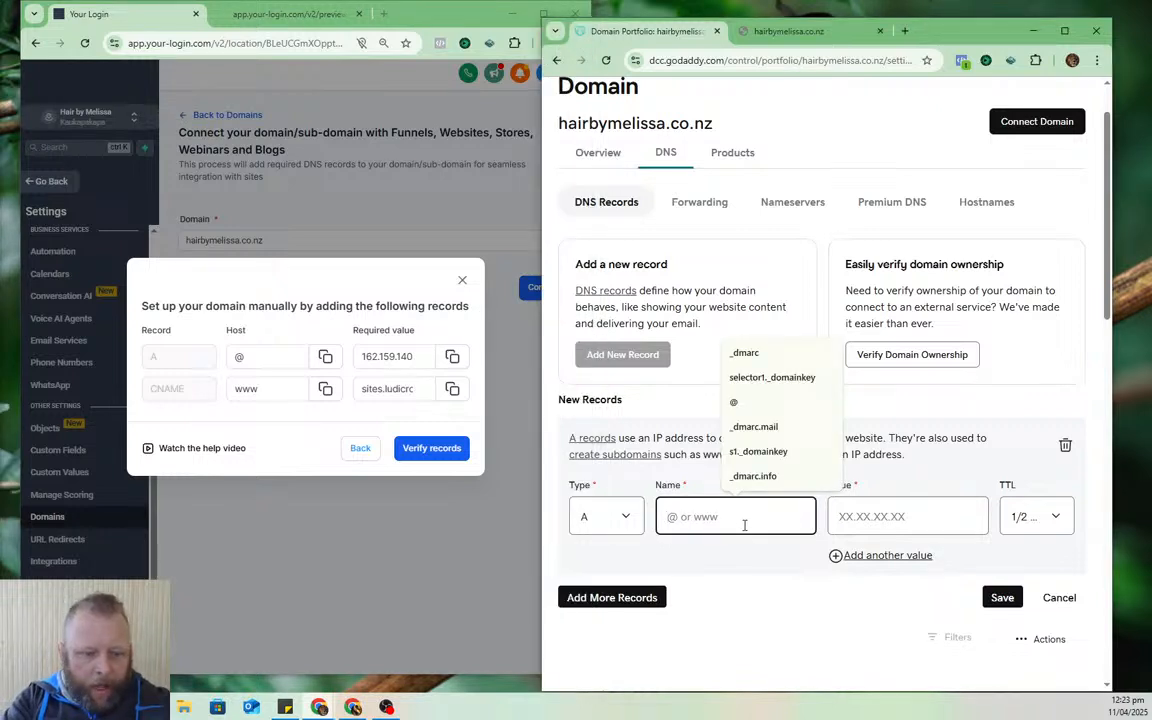
{"action": "type", "text": "@"}
{"action": "left_click", "coordinate": [934, 520]}
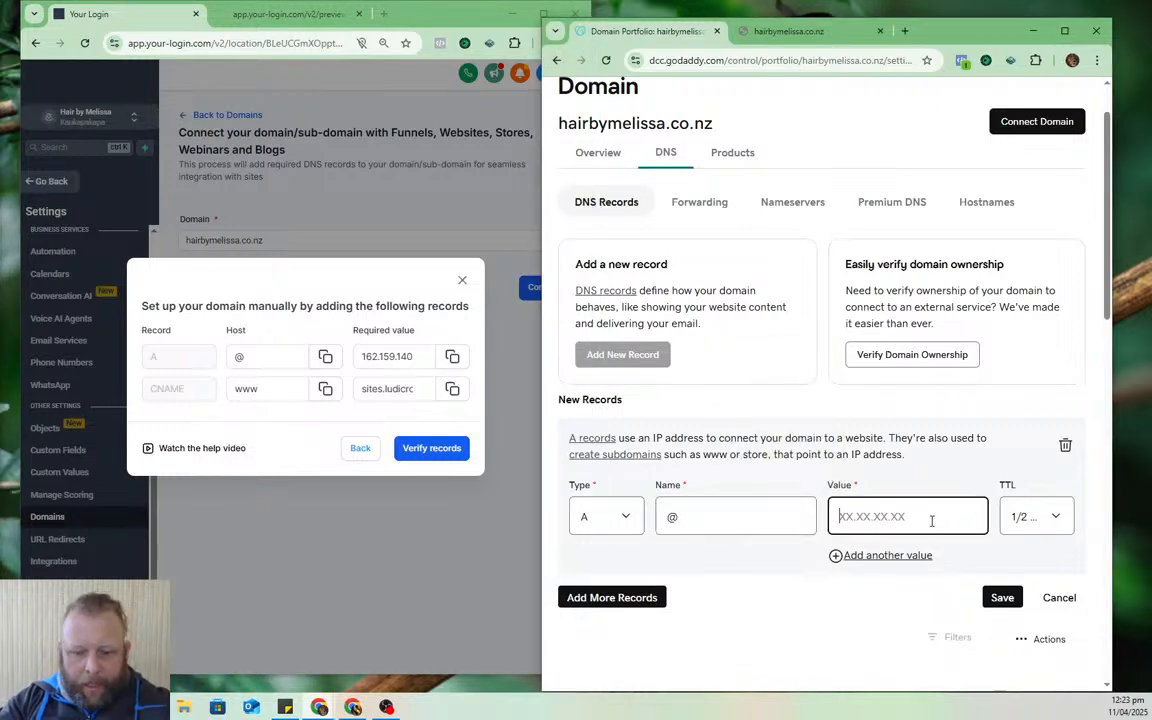
{"action": "key", "text": "ctrl+v"}
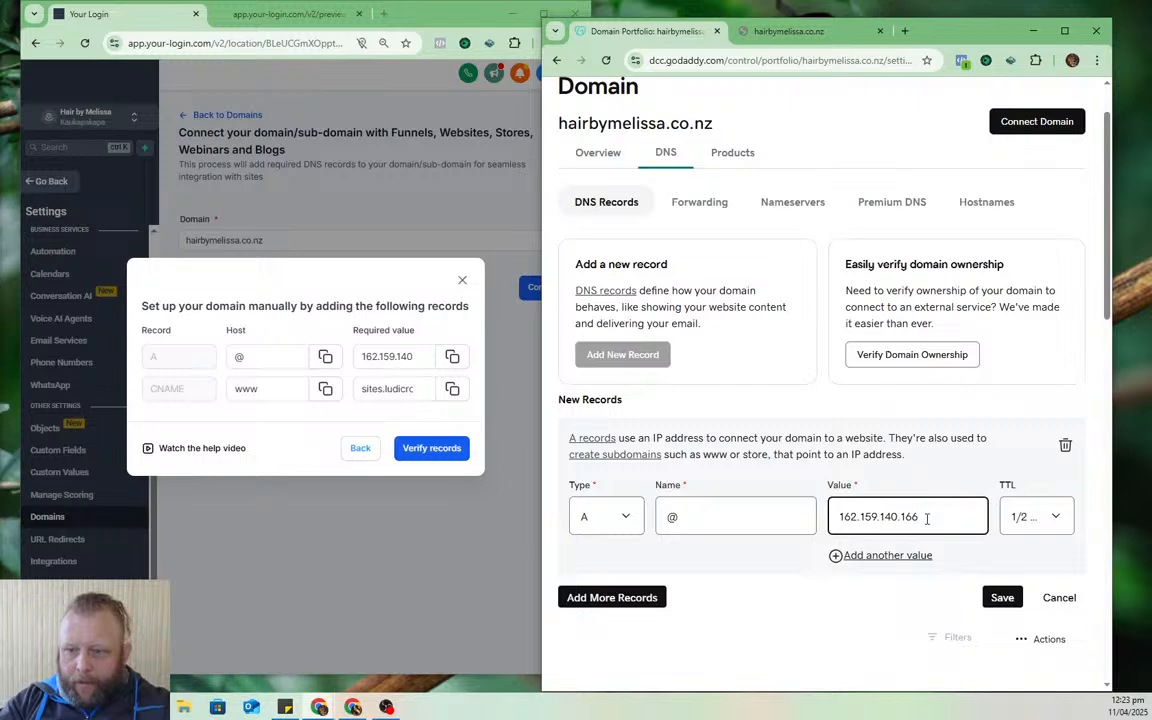
- Add a CNAME record www pointing to sites.ludicrous.cloud and try saving both records
{"action": "left_click", "coordinate": [605, 597]}
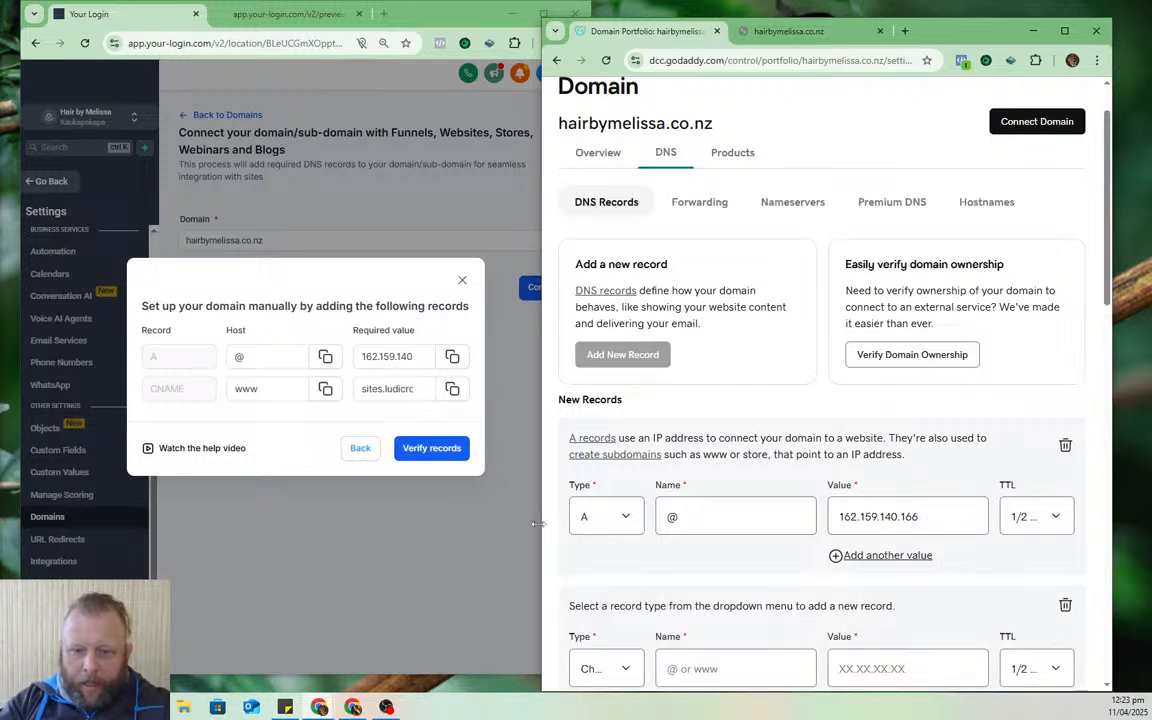
{"action": "scroll", "coordinate": [714, 431], "scroll_direction": "down", "scroll_amount": 2}
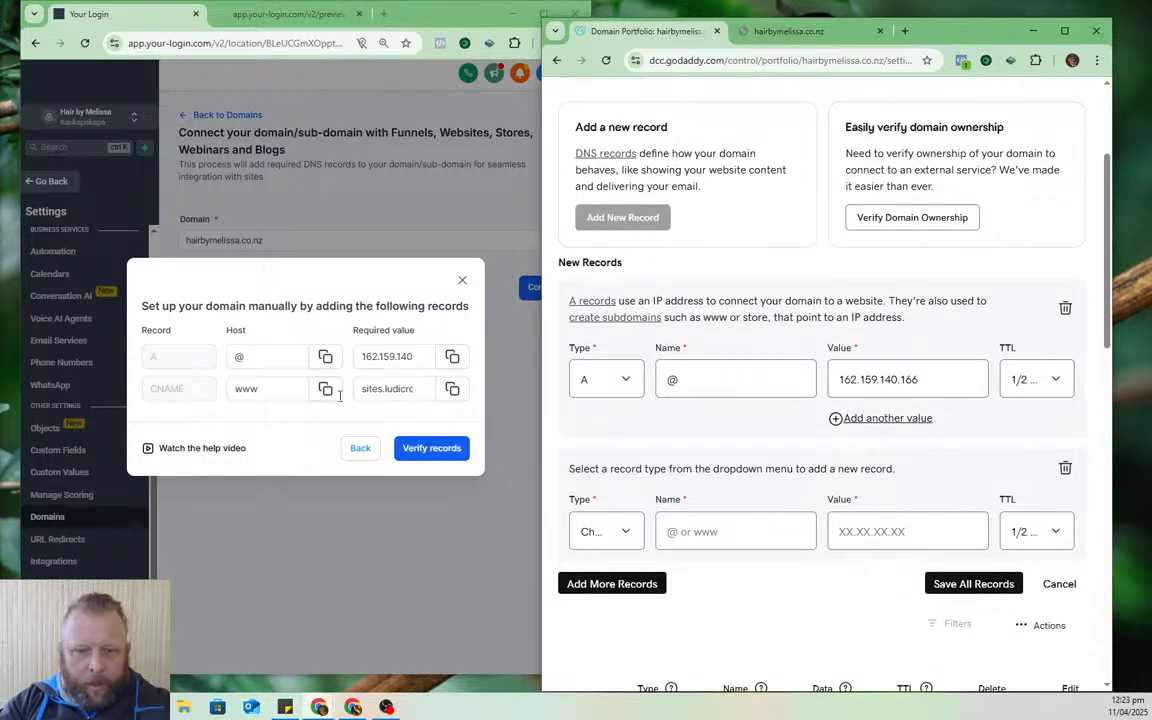
{"action": "left_click", "coordinate": [622, 533]}
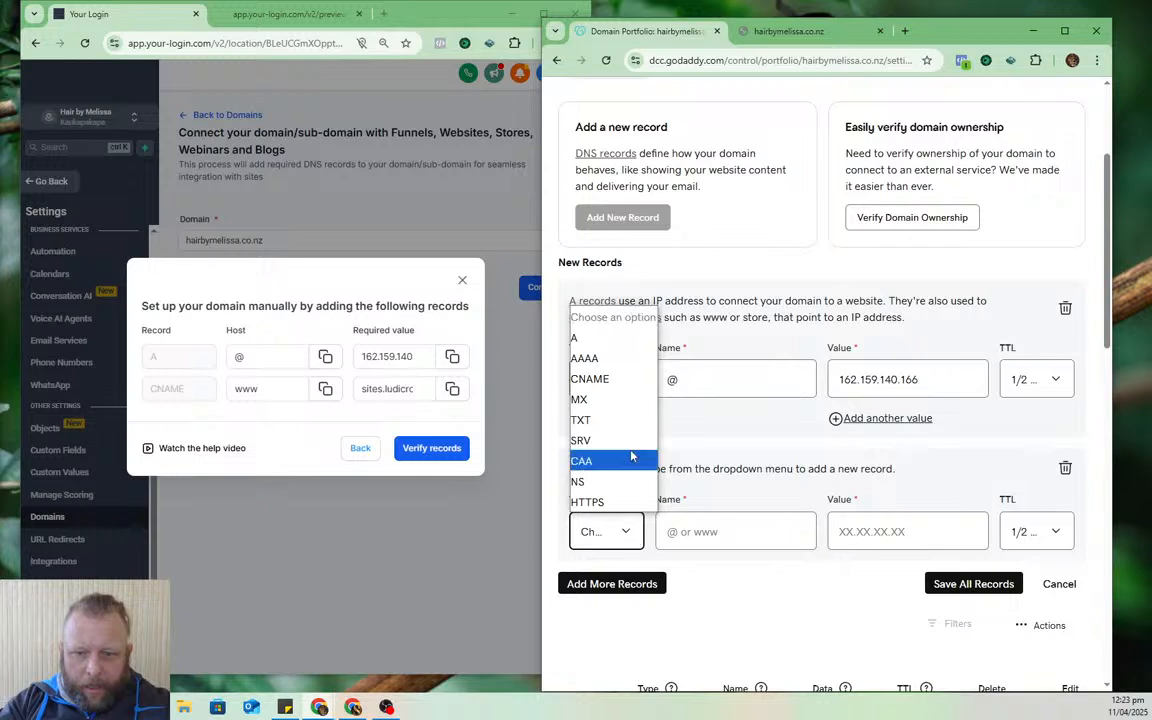
{"action": "left_click", "coordinate": [590, 379]}
{"action": "left_click", "coordinate": [325, 388]}
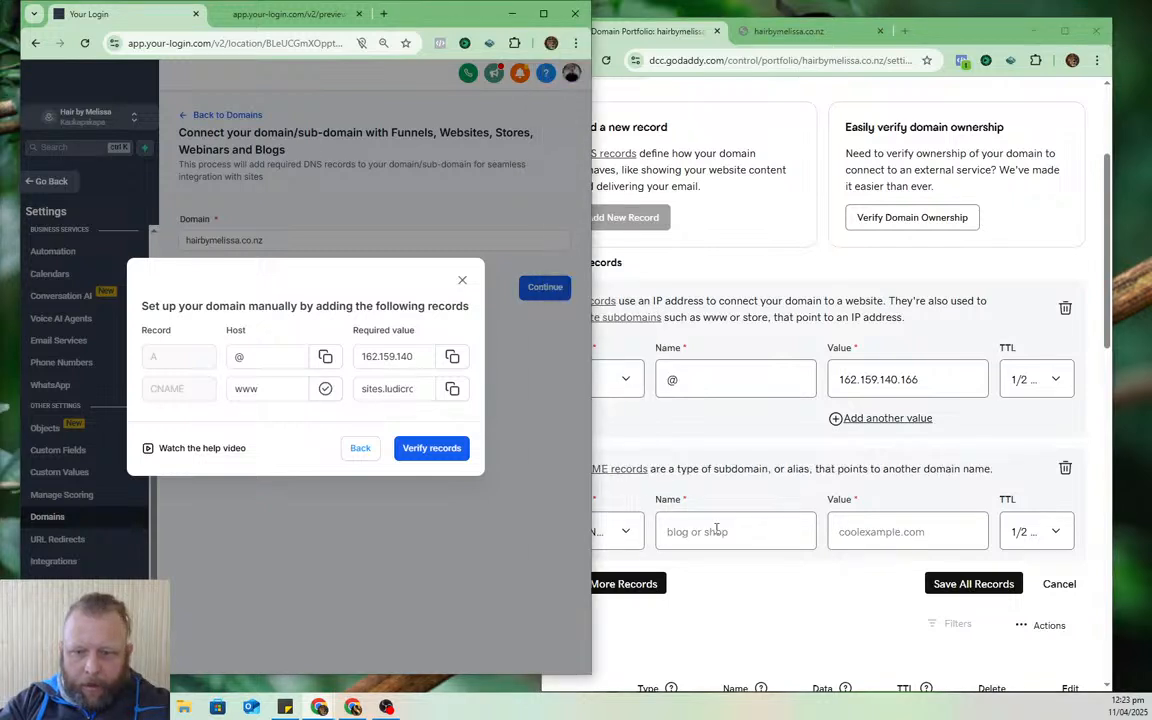
{"action": "left_click", "coordinate": [716, 530]}
{"action": "key", "text": "ctrl+v"}
{"action": "left_click", "coordinate": [452, 388]}
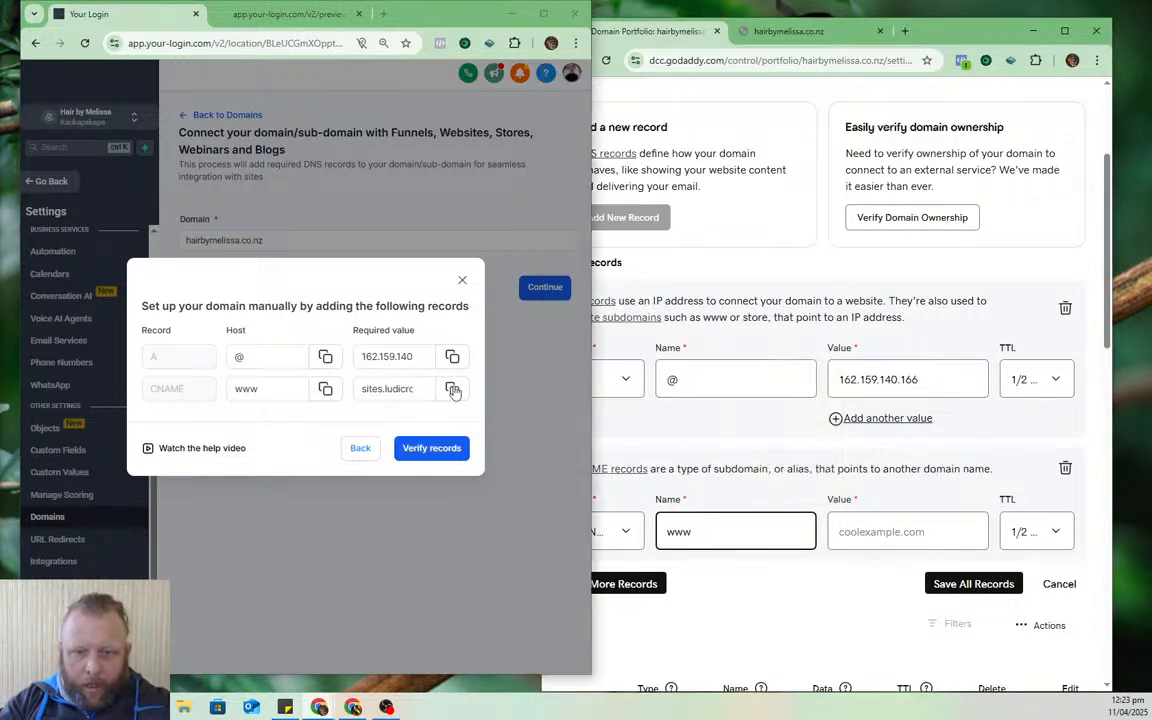
{"action": "left_click", "coordinate": [894, 530]}
{"action": "key", "text": "ctrl+v"}
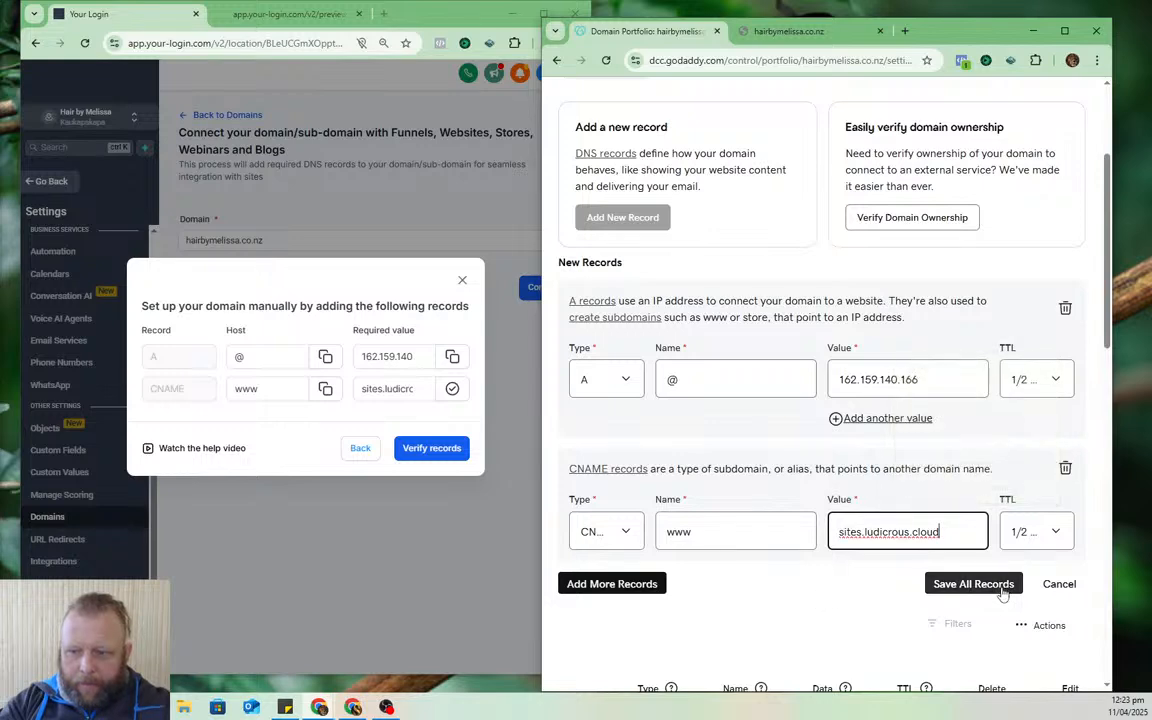
{"action": "left_click", "coordinate": [960, 584]}
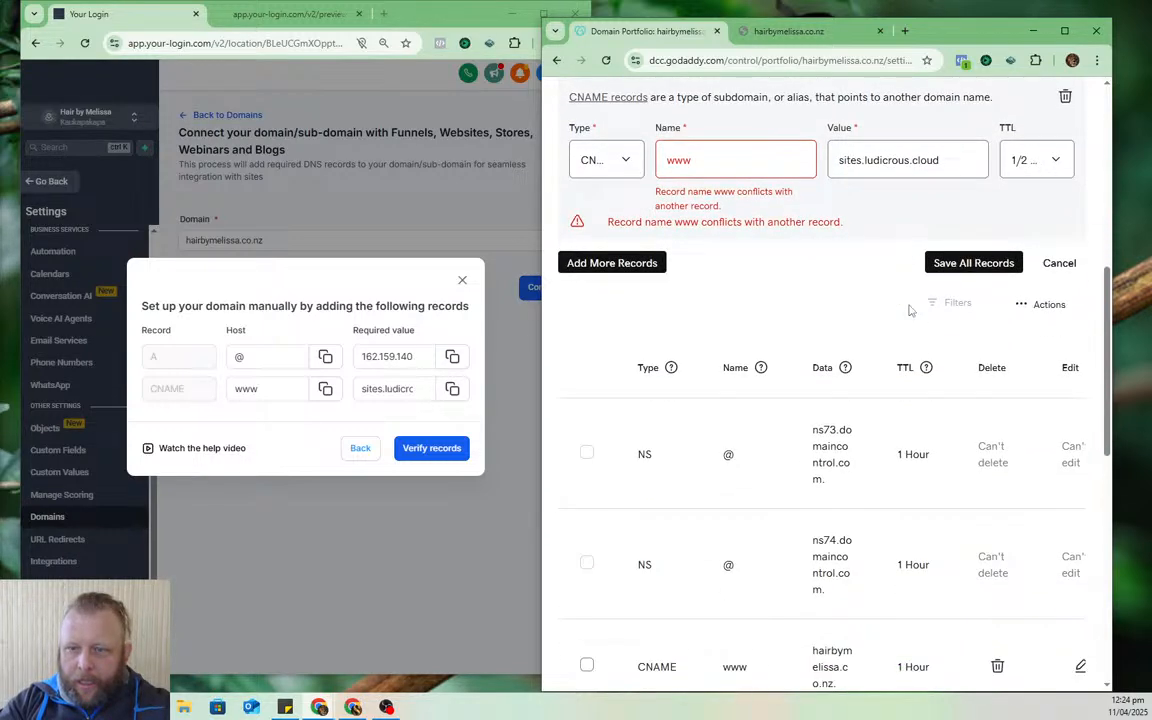
{"action": "scroll", "coordinate": [866, 375], "scroll_direction": "up", "scroll_amount": 2}
{"action": "scroll", "coordinate": [850, 430], "scroll_direction": "down", "scroll_amount": 5}
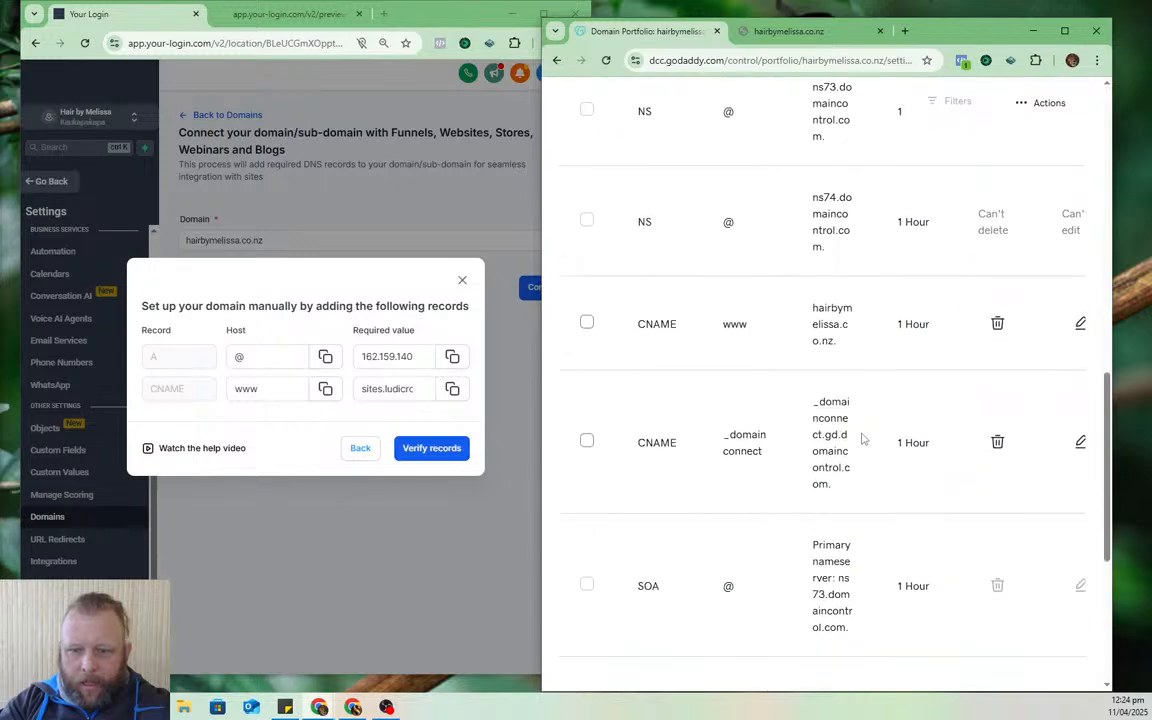
- Delete the conflicting old www CNAME record and save the new A @ 162.159.140.166 record
{"action": "left_click", "coordinate": [587, 325]}
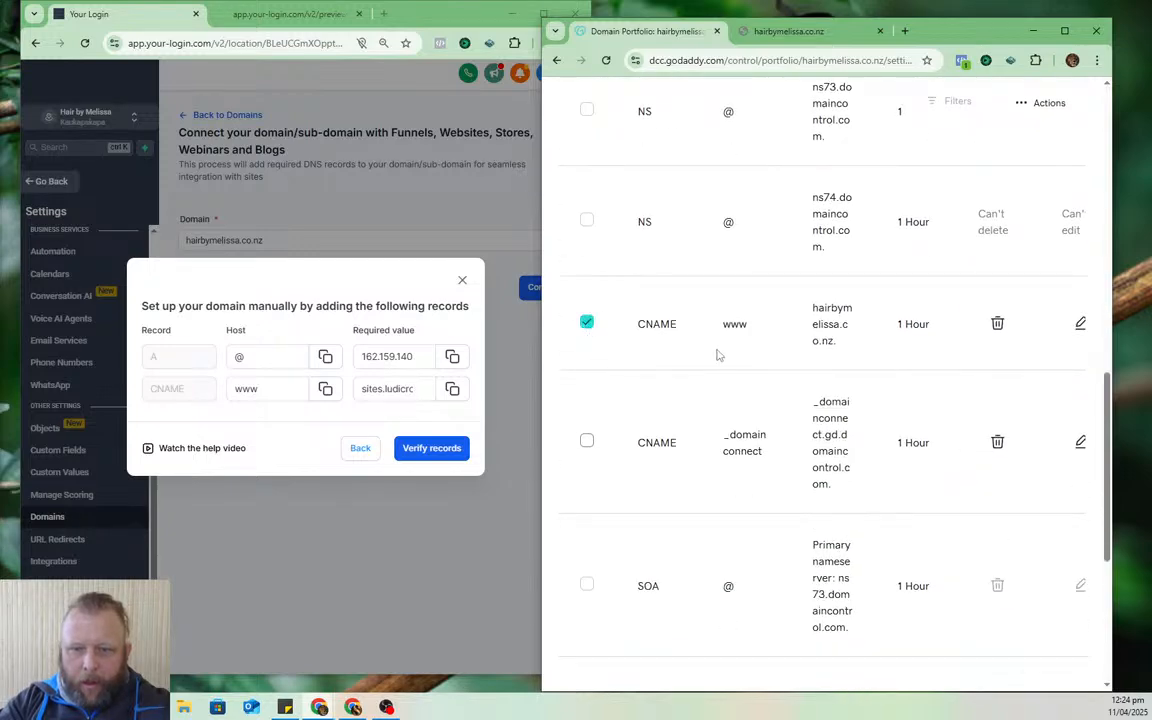
{"action": "scroll", "coordinate": [722, 370], "scroll_direction": "up", "scroll_amount": 3}
{"action": "scroll", "coordinate": [800, 420], "scroll_direction": "down", "scroll_amount": 3}
{"action": "scroll", "coordinate": [909, 465], "scroll_direction": "down", "scroll_amount": 4}
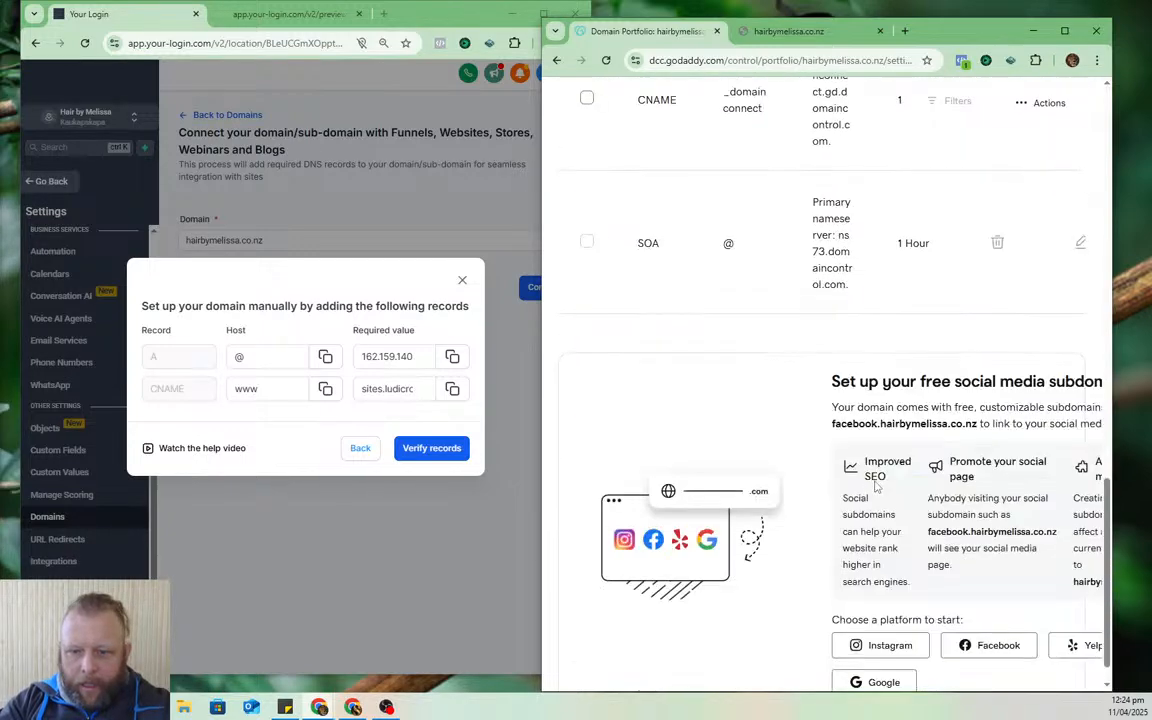
{"action": "scroll", "coordinate": [850, 432], "scroll_direction": "up", "scroll_amount": 4}
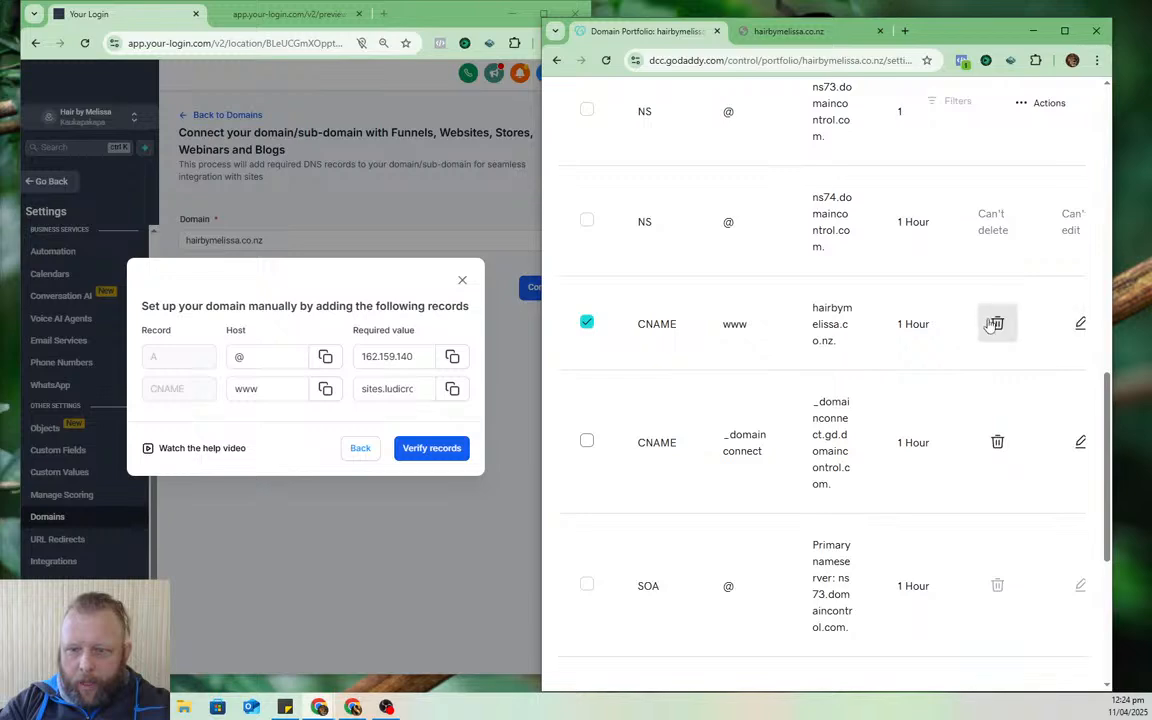
{"action": "left_click", "coordinate": [995, 324]}
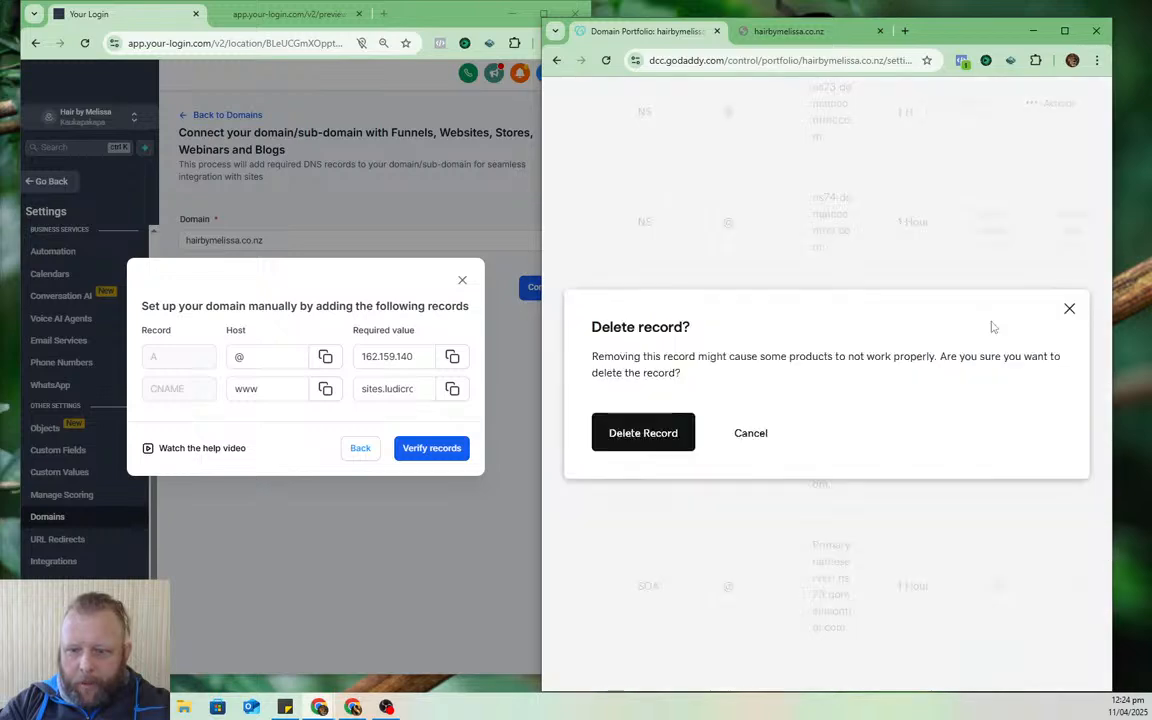
{"action": "left_click", "coordinate": [661, 433]}
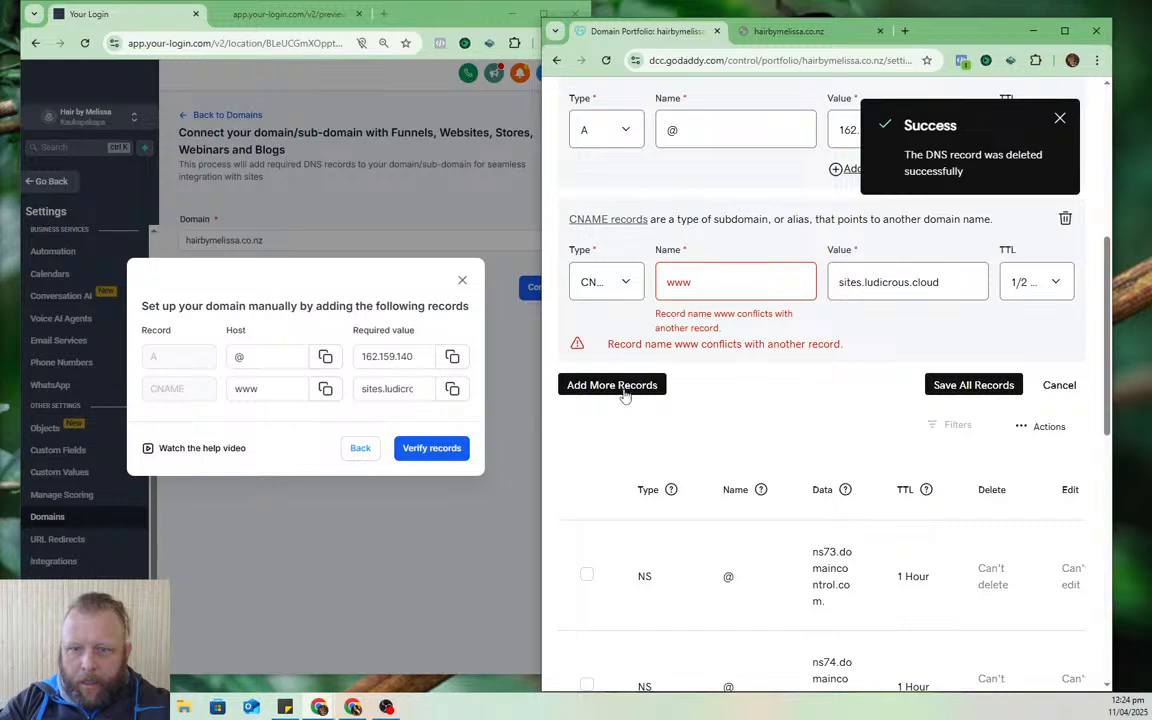
{"action": "left_click", "coordinate": [973, 385]}
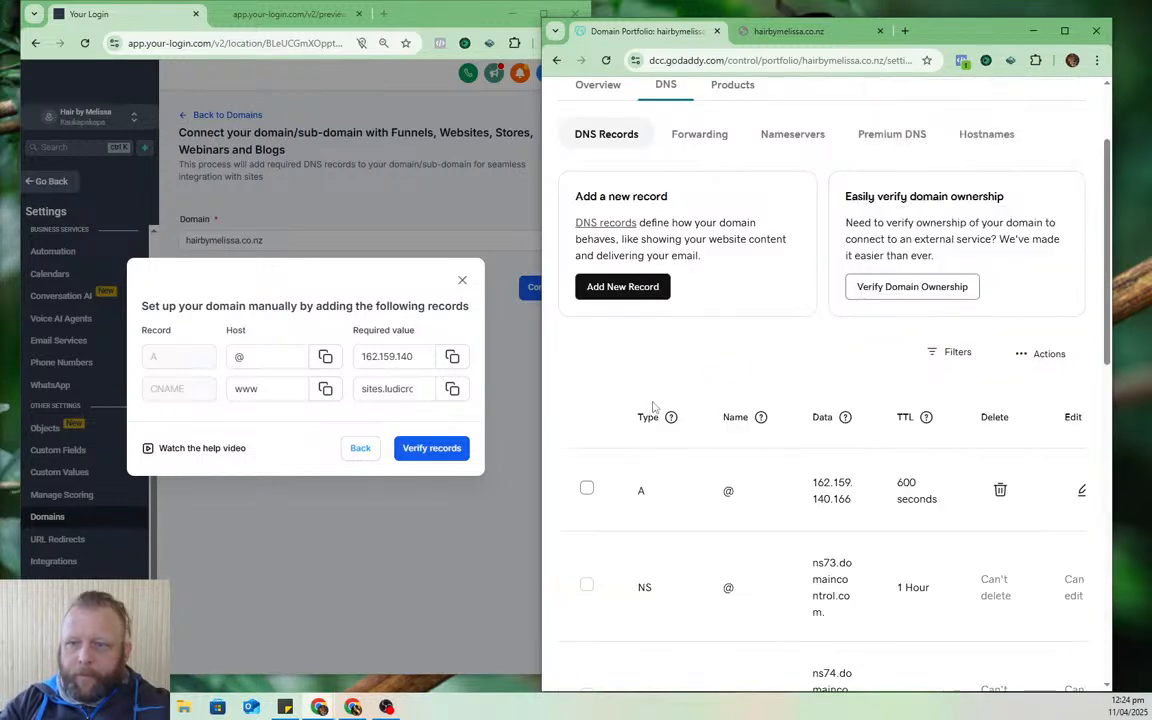
{"action": "left_click_drag", "start_coordinate": [952, 38], "coordinate": [1151, 140]}
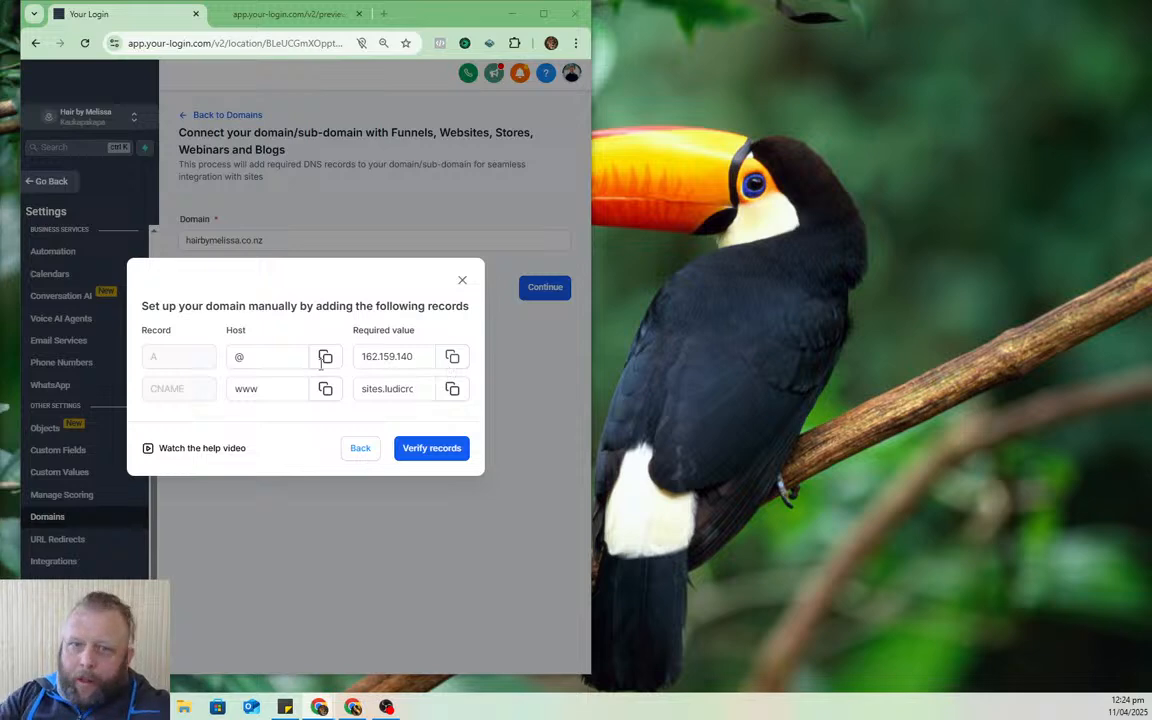
- Try verifying the domain's DNS records in HighLevel twice; they're still not found
{"action": "left_click", "coordinate": [543, 13]}
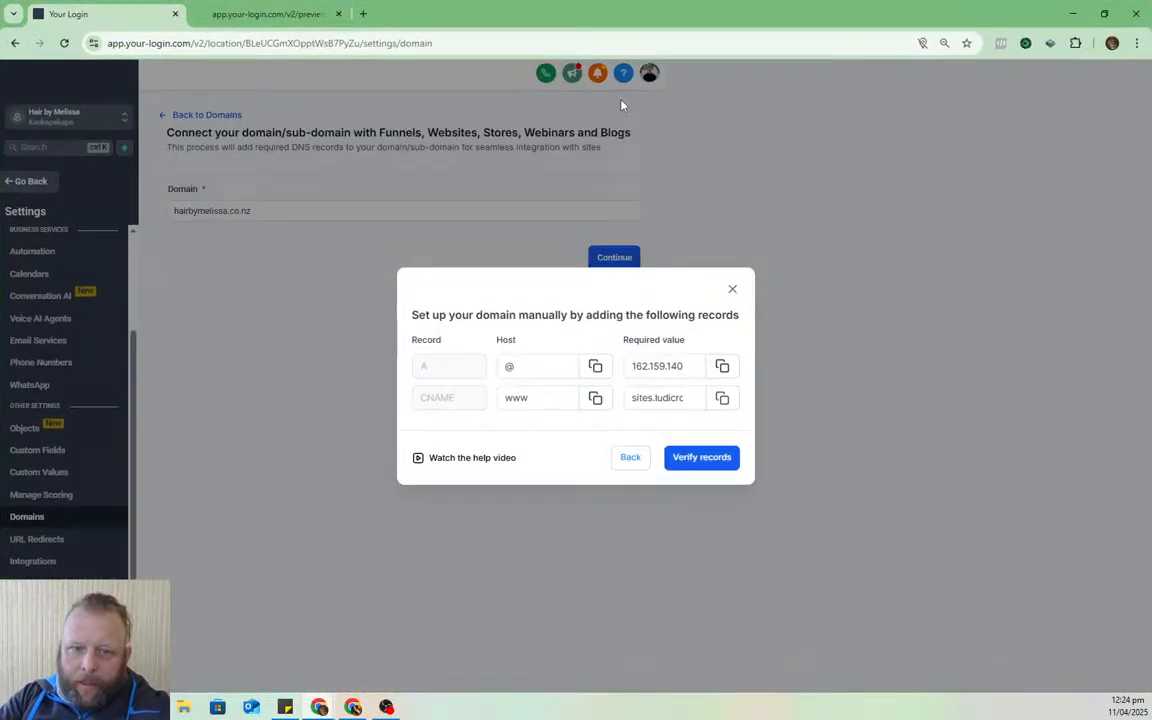
{"action": "left_click", "coordinate": [704, 458]}
{"action": "left_click", "coordinate": [714, 482]}
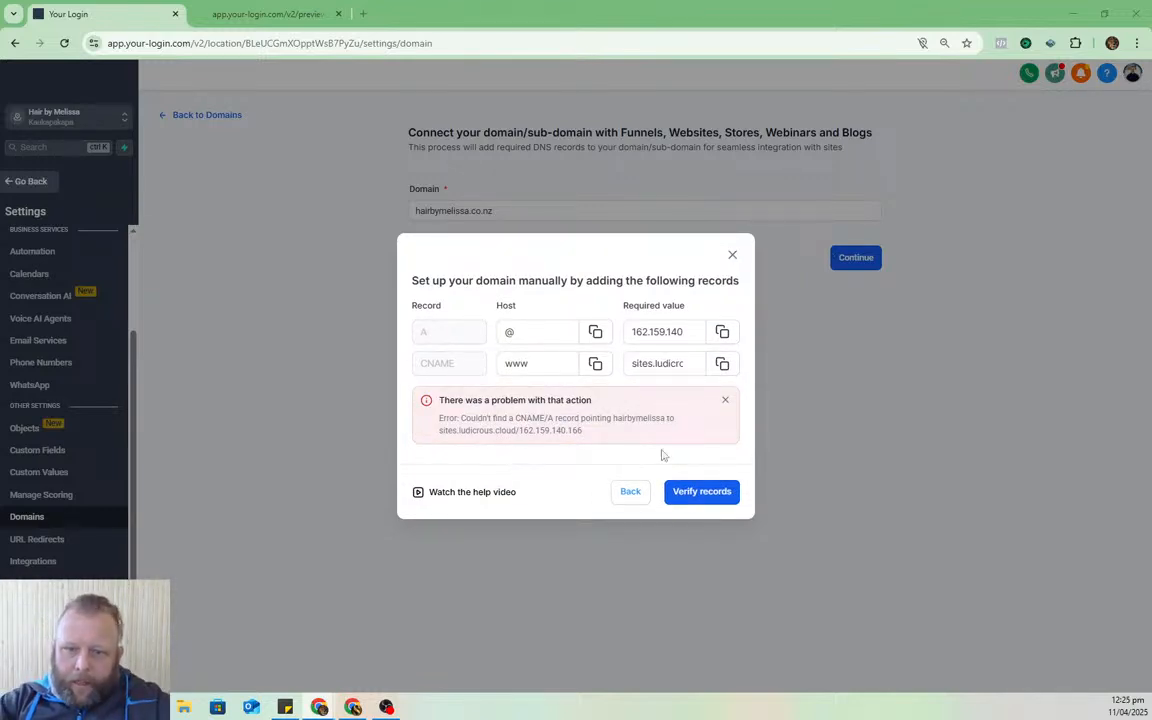
{"action": "left_click", "coordinate": [702, 500]}
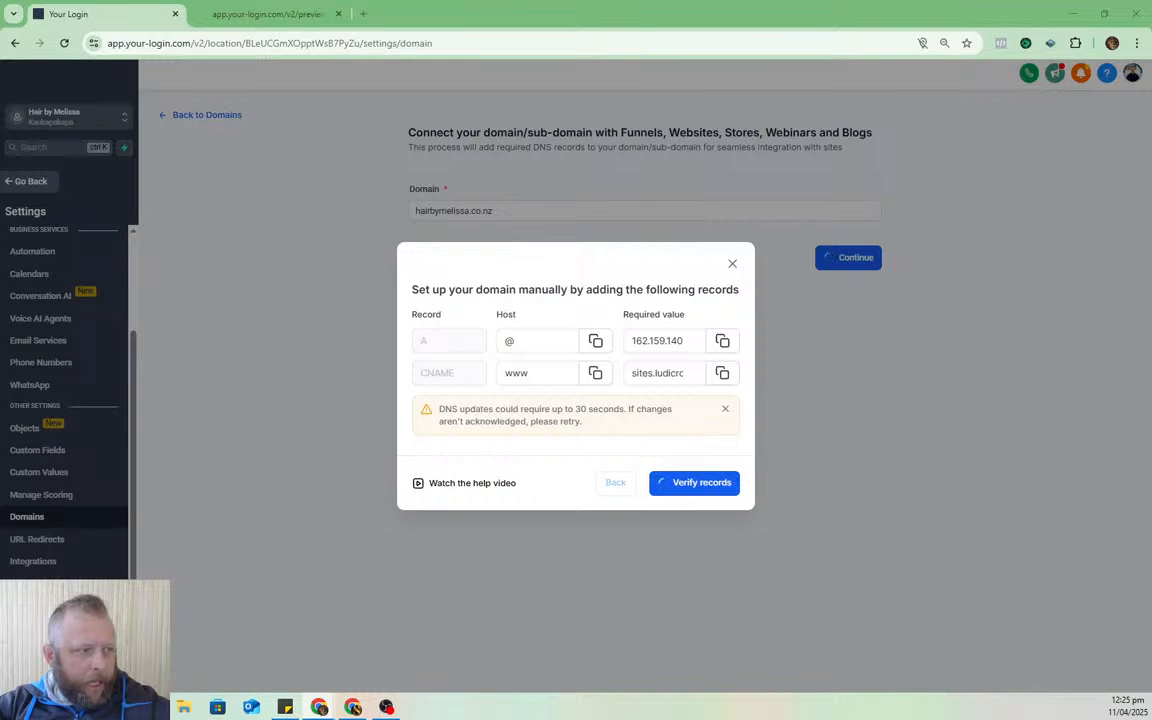
- Copy the A record IP address and duplicate the HighLevel tab to a second Domains page
{"action": "left_click", "coordinate": [722, 341]}
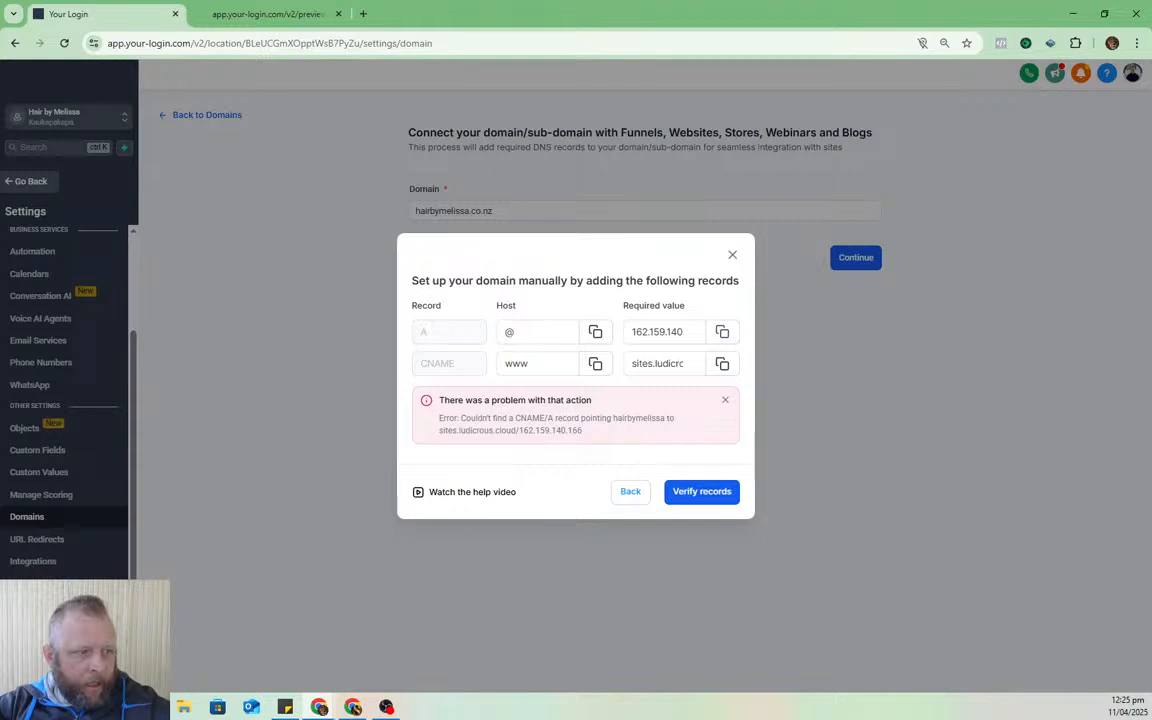
{"action": "left_click_drag", "start_coordinate": [646, 332], "coordinate": [745, 339]}
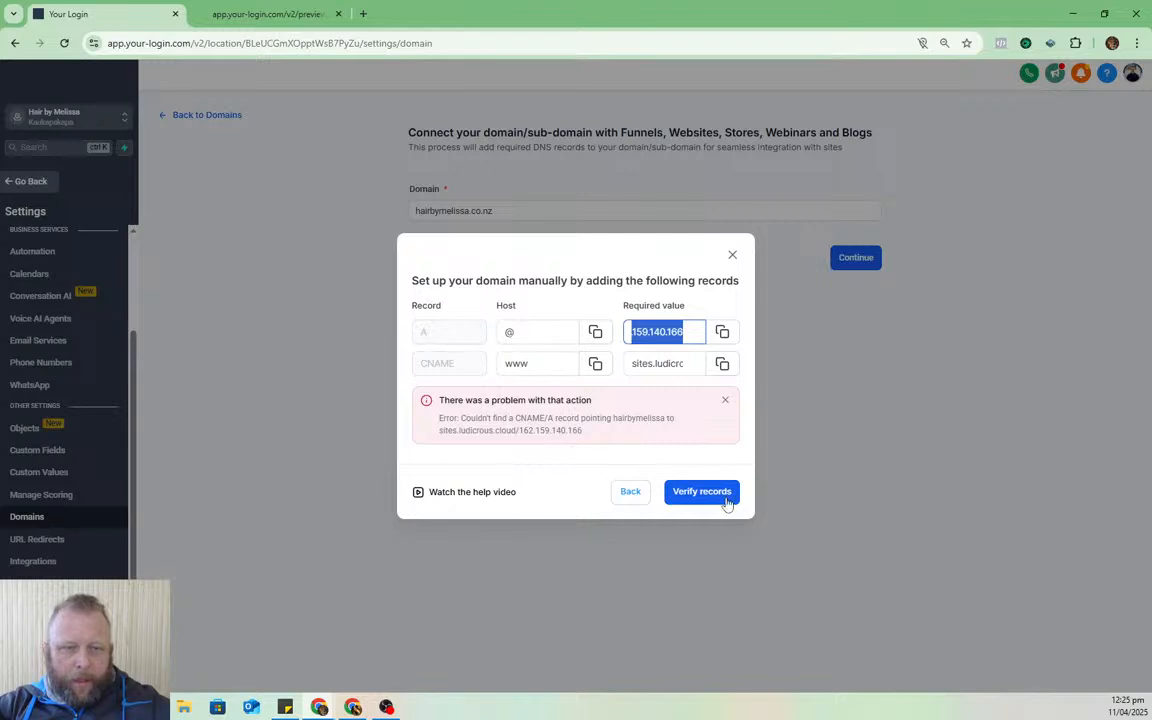
{"action": "right_click", "coordinate": [99, 15]}
{"action": "left_click", "coordinate": [208, 138]}
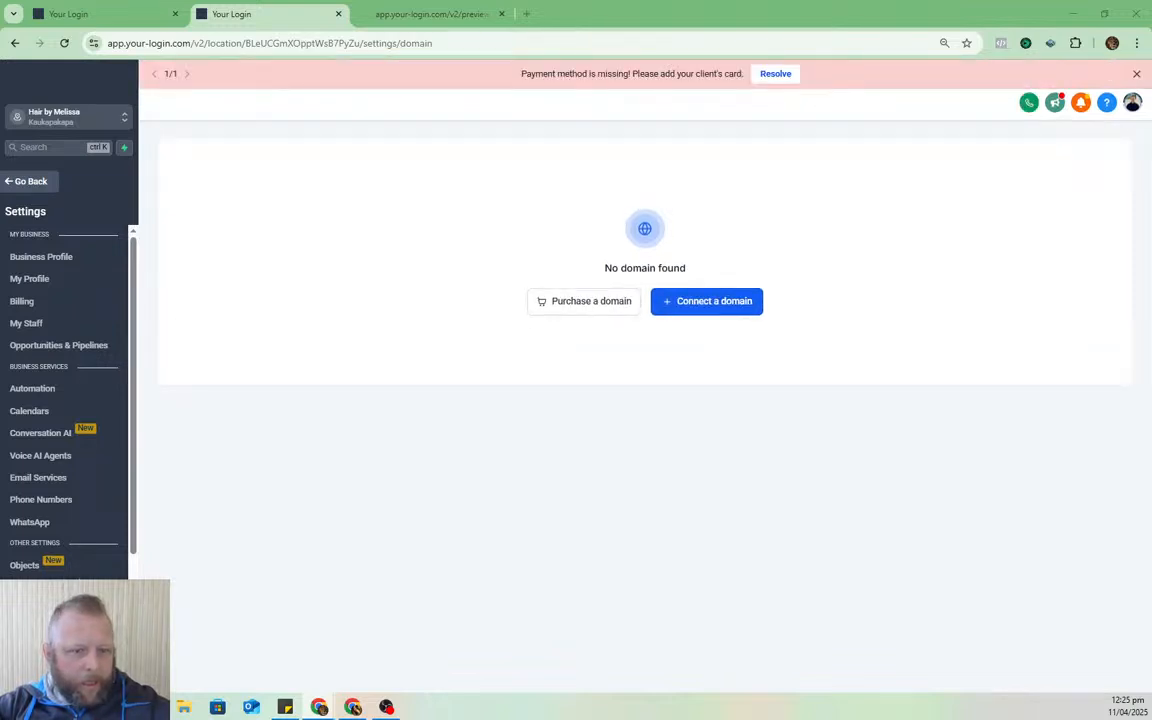
- Go to the Email Services settings in HighLevel
{"action": "scroll", "coordinate": [67, 545], "scroll_direction": "down", "scroll_amount": 2}
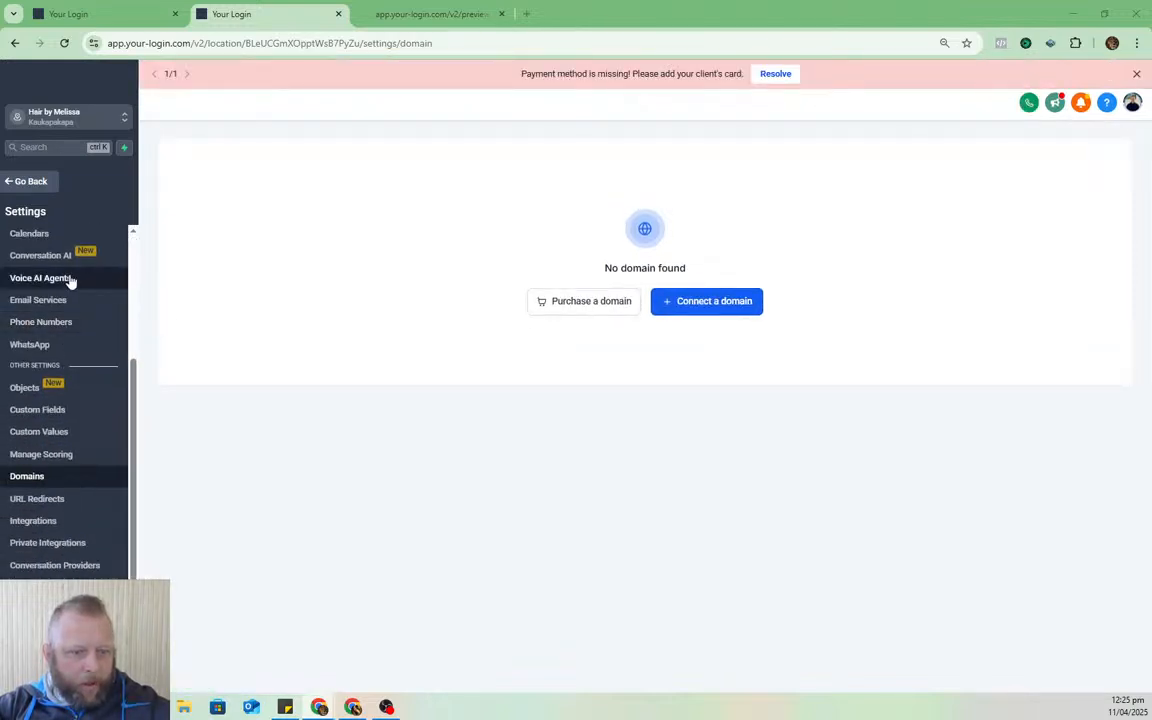
{"action": "left_click", "coordinate": [70, 322]}
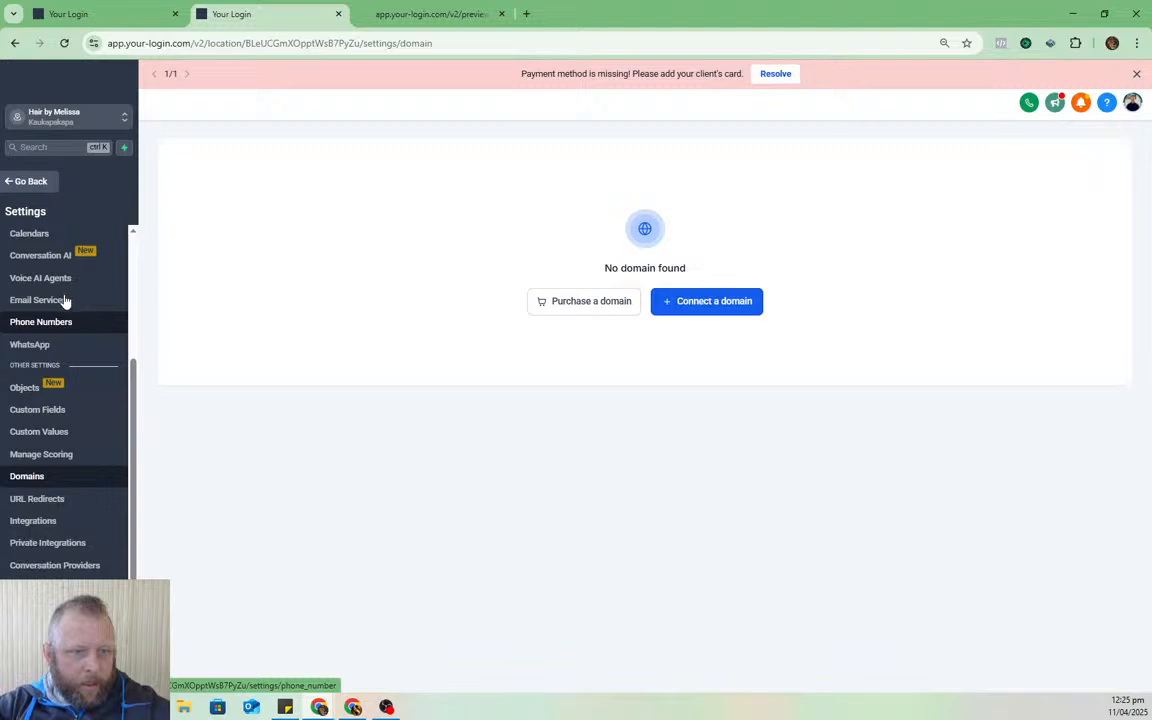
{"action": "left_click", "coordinate": [64, 300]}
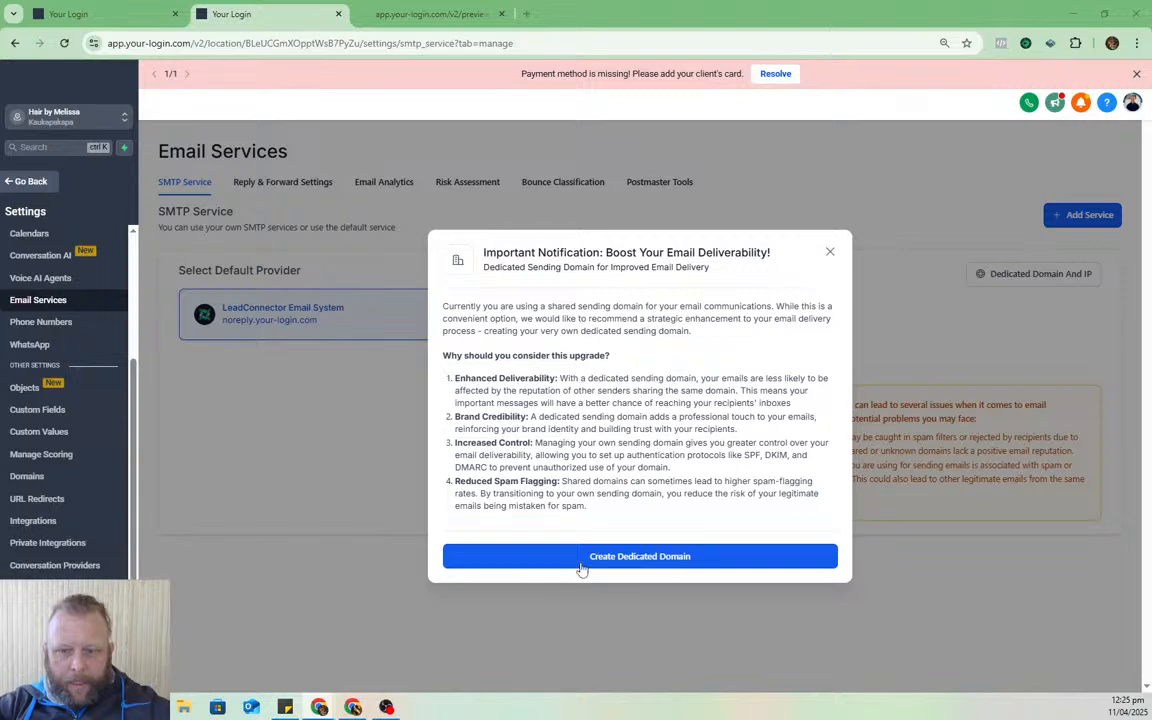
- Add hairbymelissa.co.nz as a dedicated sending domain, connecting it automatically
{"action": "left_click", "coordinate": [585, 558]}
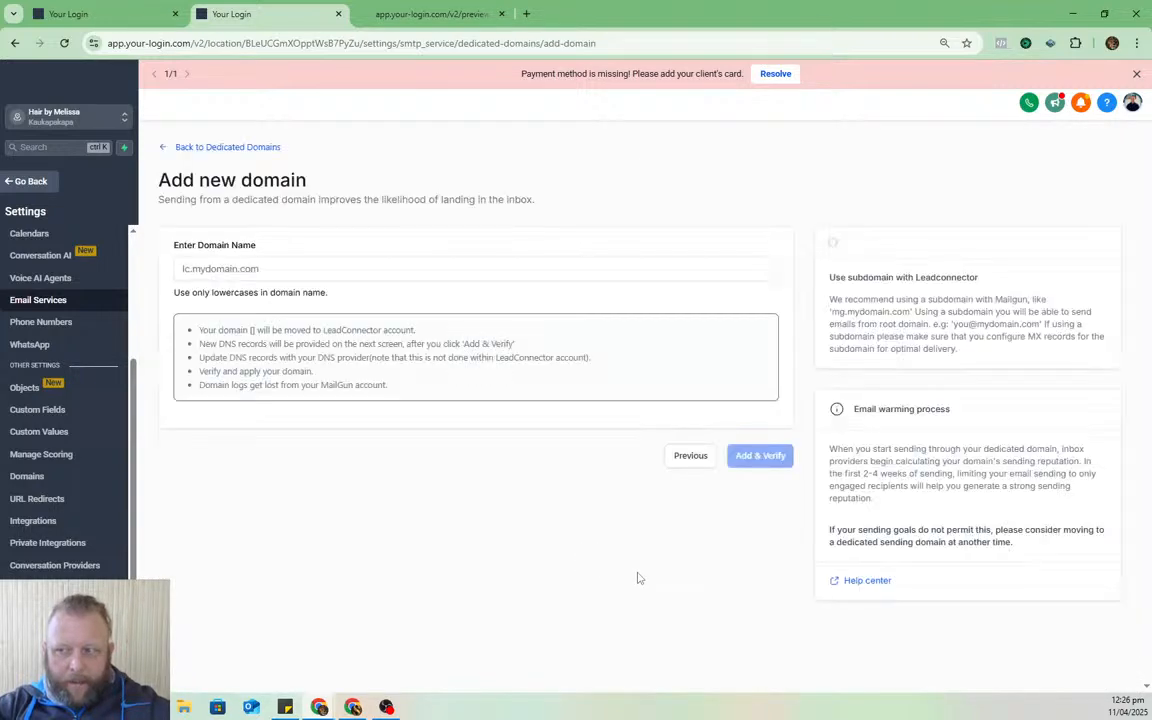
{"action": "left_click", "coordinate": [349, 266]}
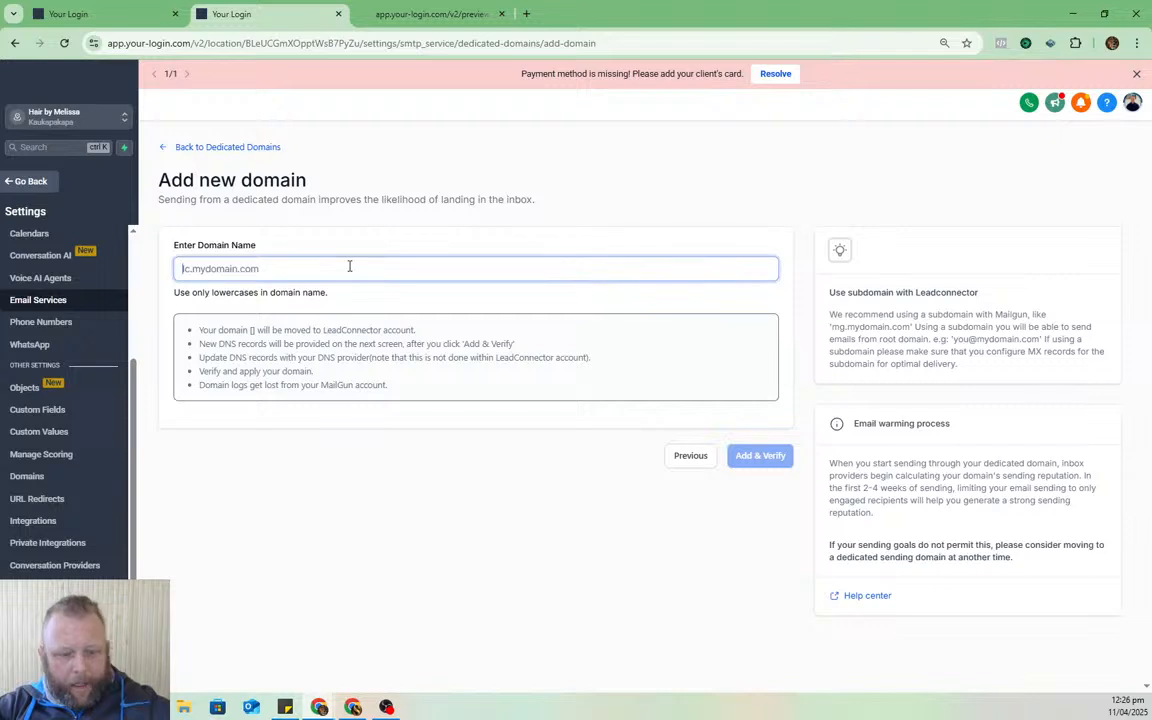
{"action": "key", "text": "ctrl+v"}
{"action": "left_click", "coordinate": [756, 455]}
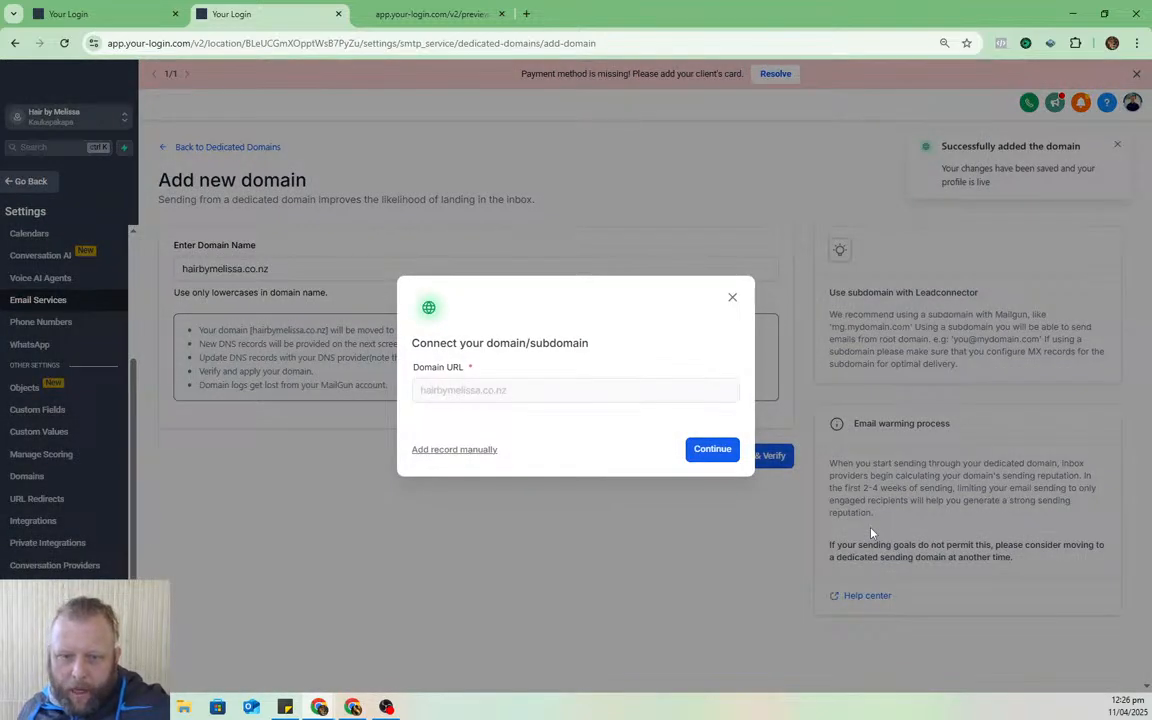
{"action": "left_click", "coordinate": [714, 452]}
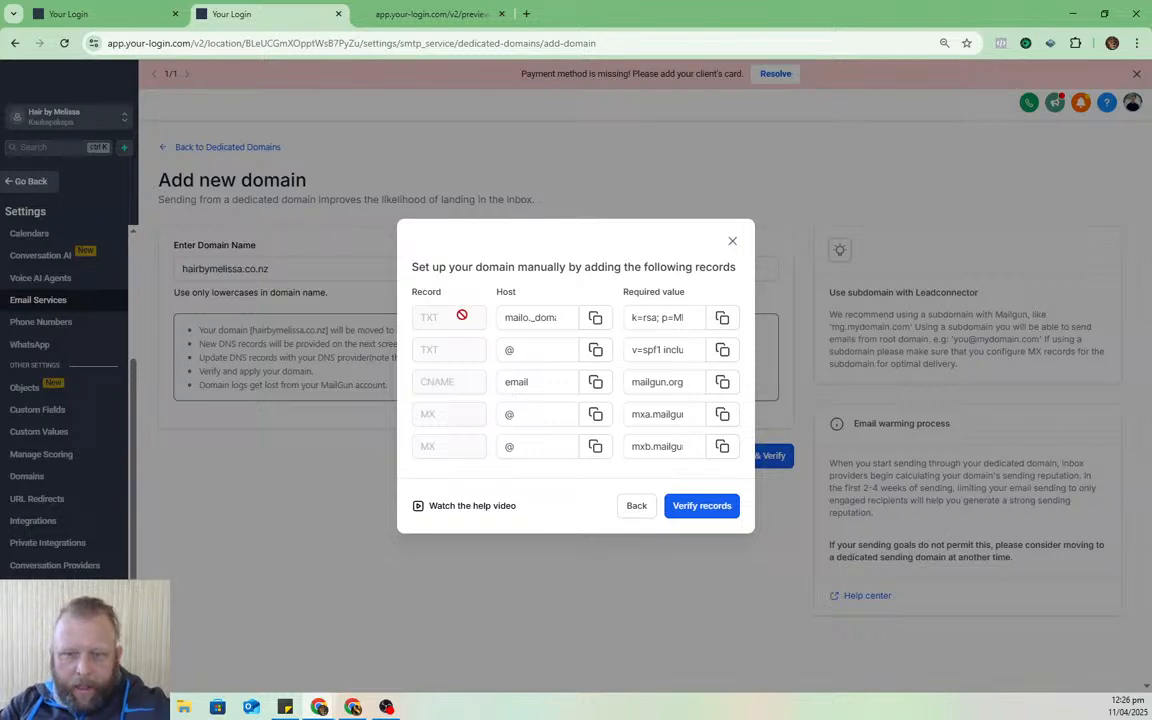
{"action": "mouse_move", "coordinate": [1150, 150]}
{"action": "left_mouse_down"}
{"action": "mouse_move", "coordinate": [796, 152]}
{"action": "mouse_move", "coordinate": [99, 124]}
{"action": "mouse_move", "coordinate": [1151, 171]}
{"action": "left_mouse_up"}
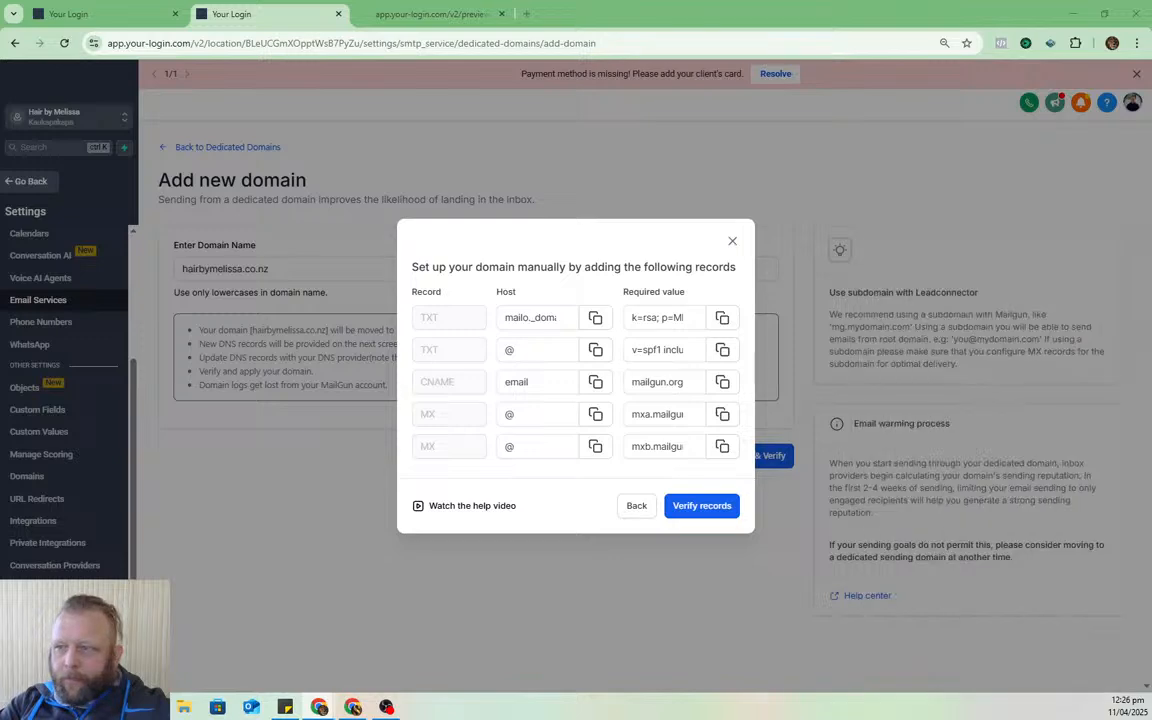
{"action": "double_click", "coordinate": [1040, 25]}
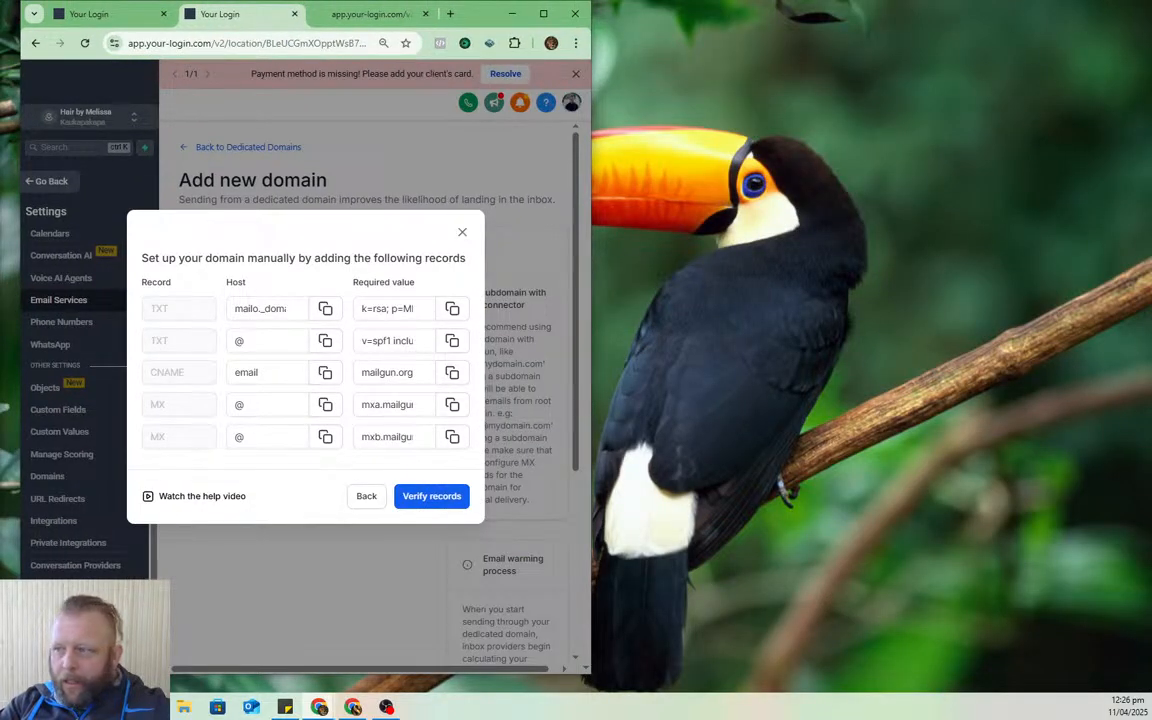
- Open the DNS settings for hairbymelissa.co.nz in GoDaddy
{"action": "left_click_drag", "start_coordinate": [1151, 70], "coordinate": [1000, 41]}
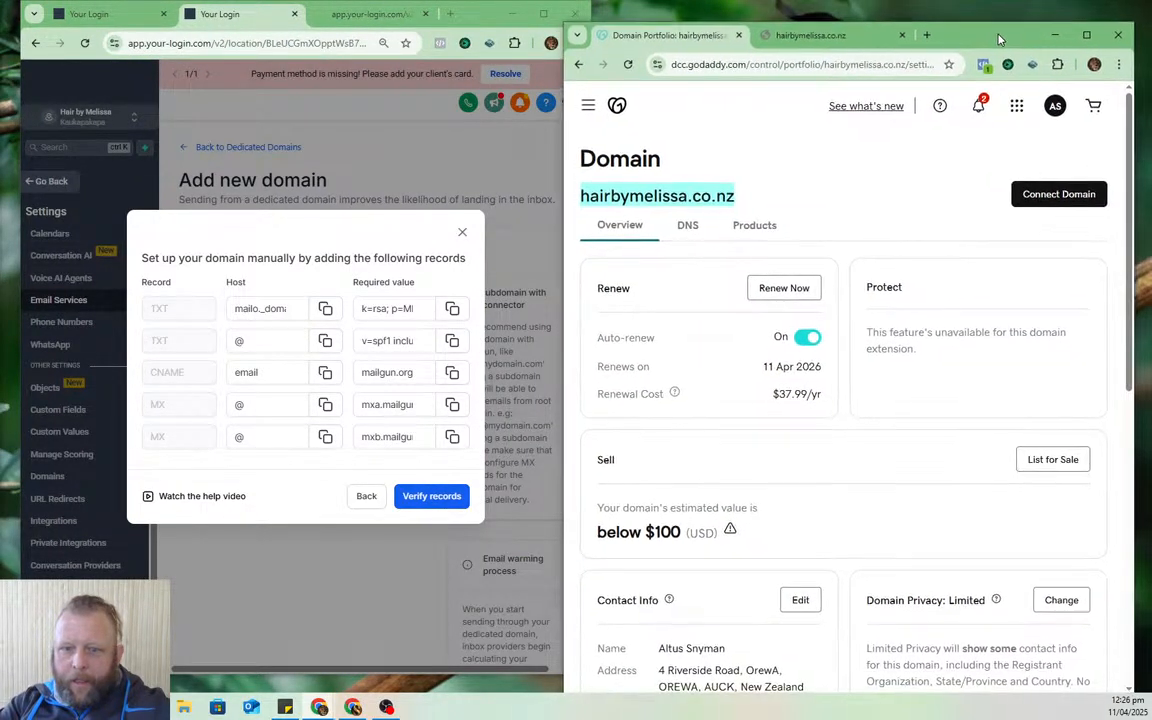
{"action": "scroll", "coordinate": [866, 391], "scroll_direction": "down", "scroll_amount": 2}
{"action": "scroll", "coordinate": [860, 394], "scroll_direction": "down", "scroll_amount": 5}
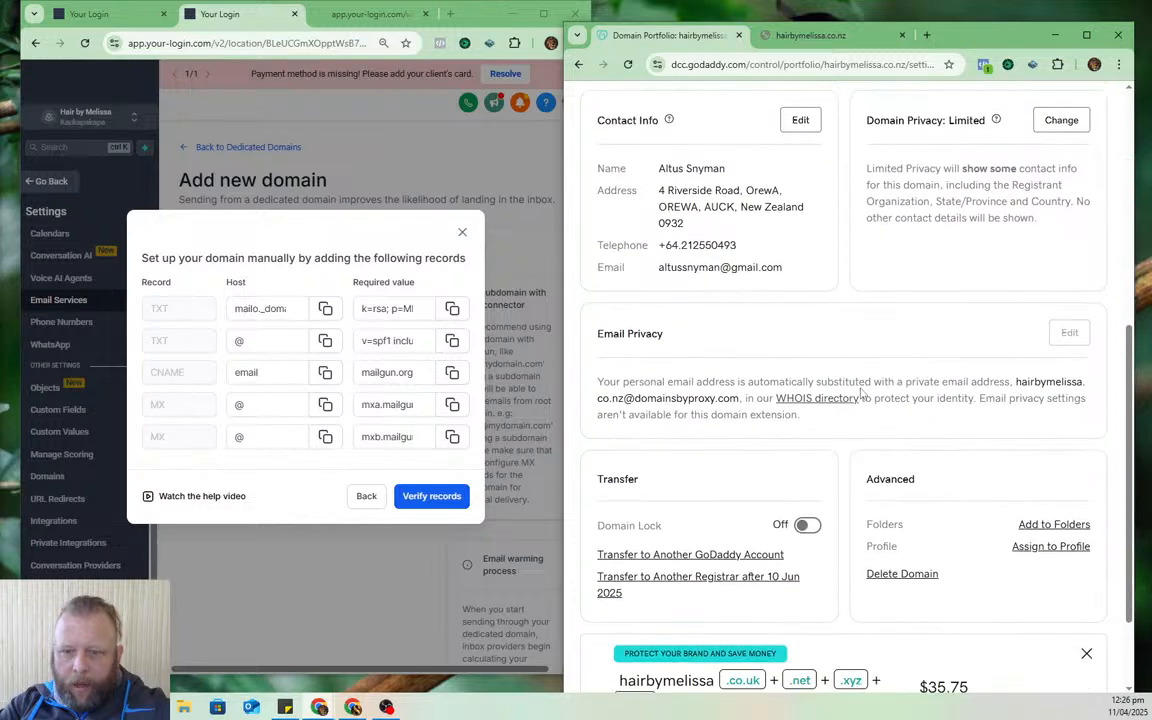
{"action": "scroll", "coordinate": [880, 398], "scroll_direction": "up", "scroll_amount": 5}
{"action": "scroll", "coordinate": [871, 403], "scroll_direction": "up", "scroll_amount": 2}
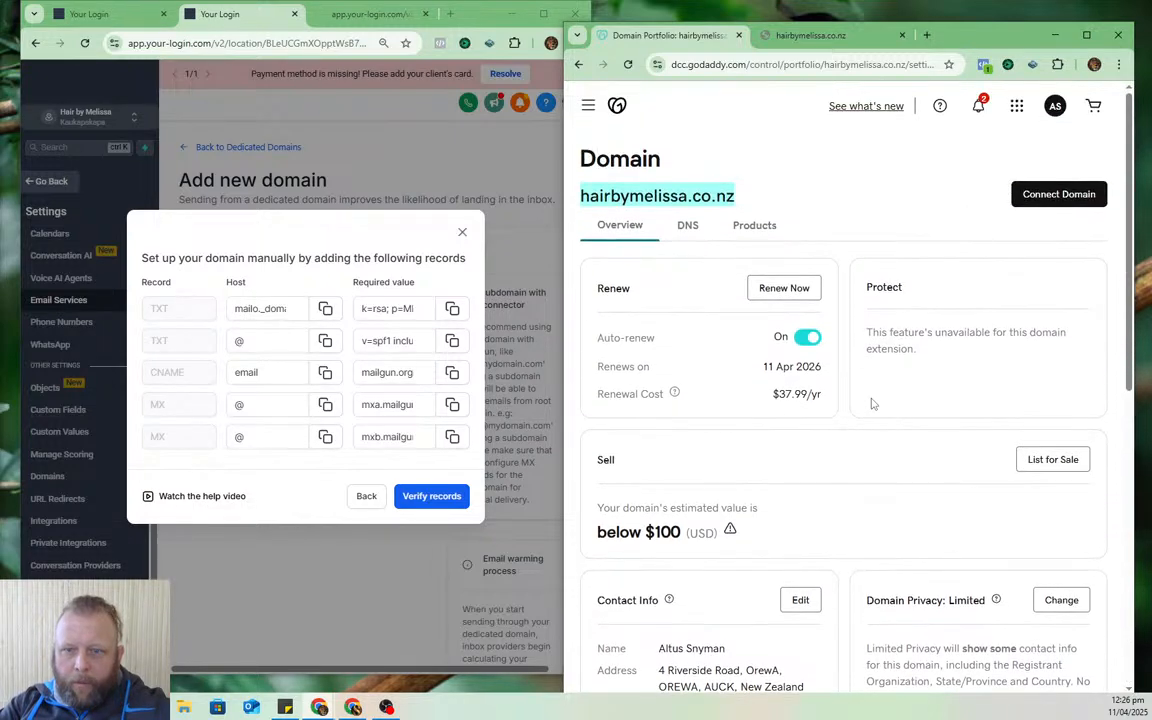
{"action": "left_click", "coordinate": [687, 225]}
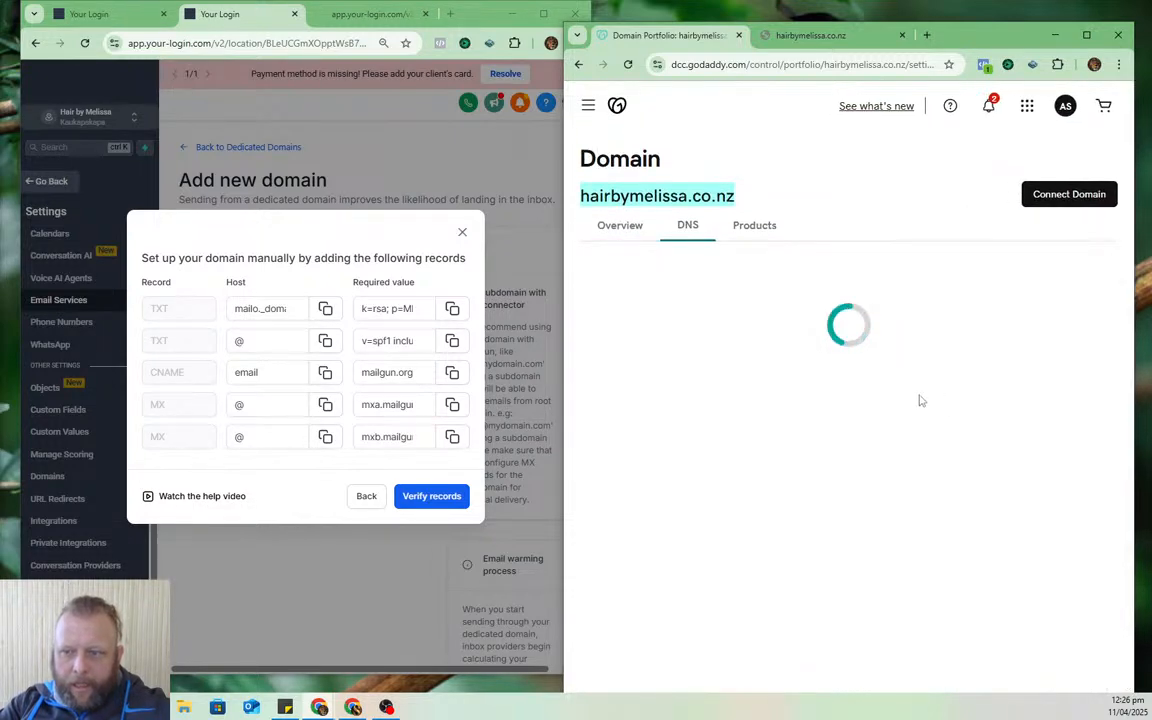
{"action": "scroll", "coordinate": [906, 348], "scroll_direction": "down", "scroll_amount": 2}
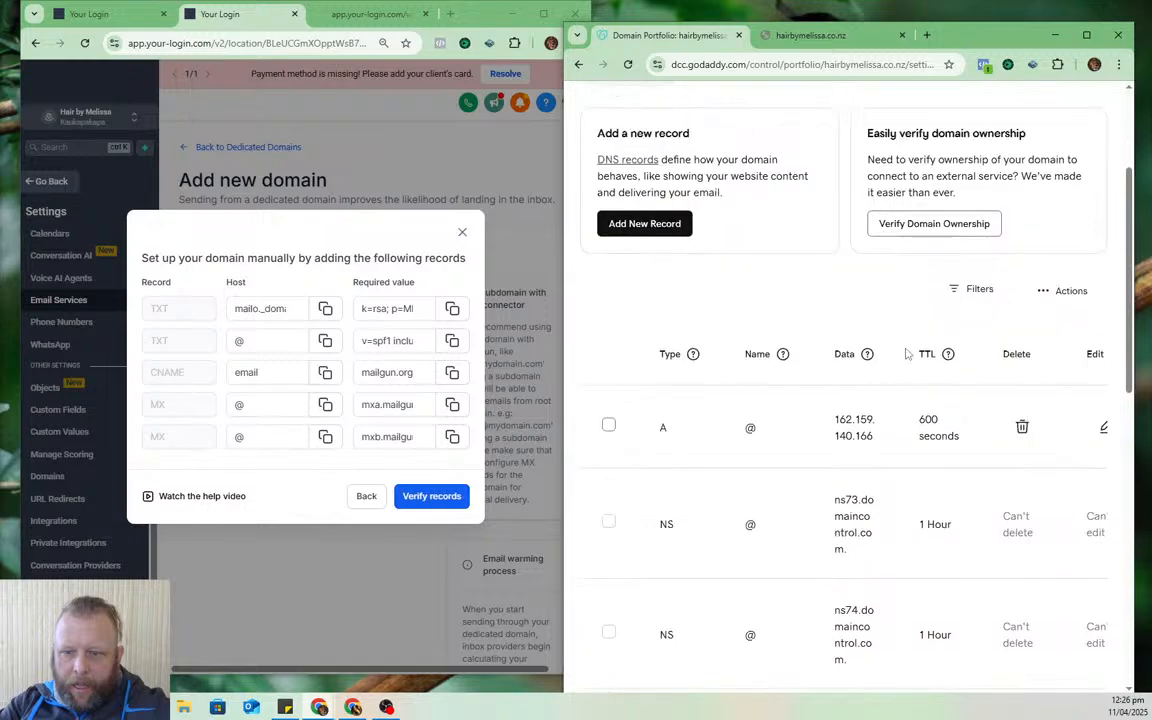
{"action": "scroll", "coordinate": [906, 348], "scroll_direction": "up", "scroll_amount": 3}
{"action": "scroll", "coordinate": [906, 352], "scroll_direction": "down", "scroll_amount": 3}
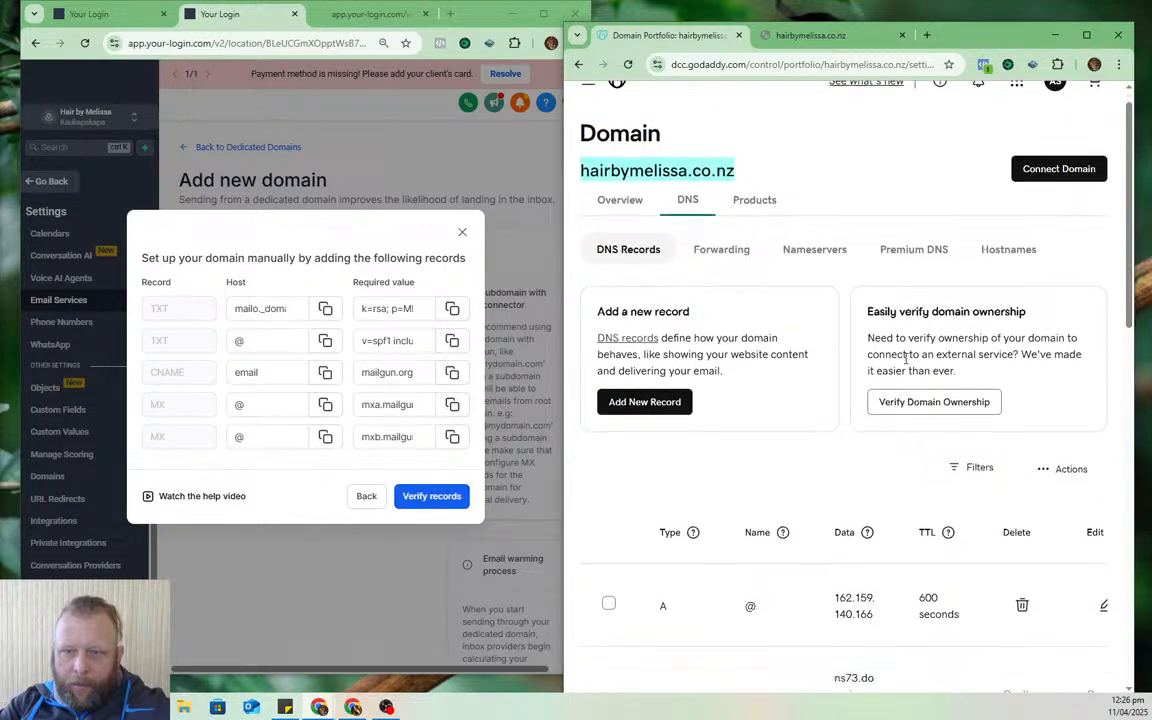
{"action": "scroll", "coordinate": [904, 366], "scroll_direction": "down", "scroll_amount": 1}
{"action": "scroll", "coordinate": [904, 366], "scroll_direction": "up", "scroll_amount": 5}
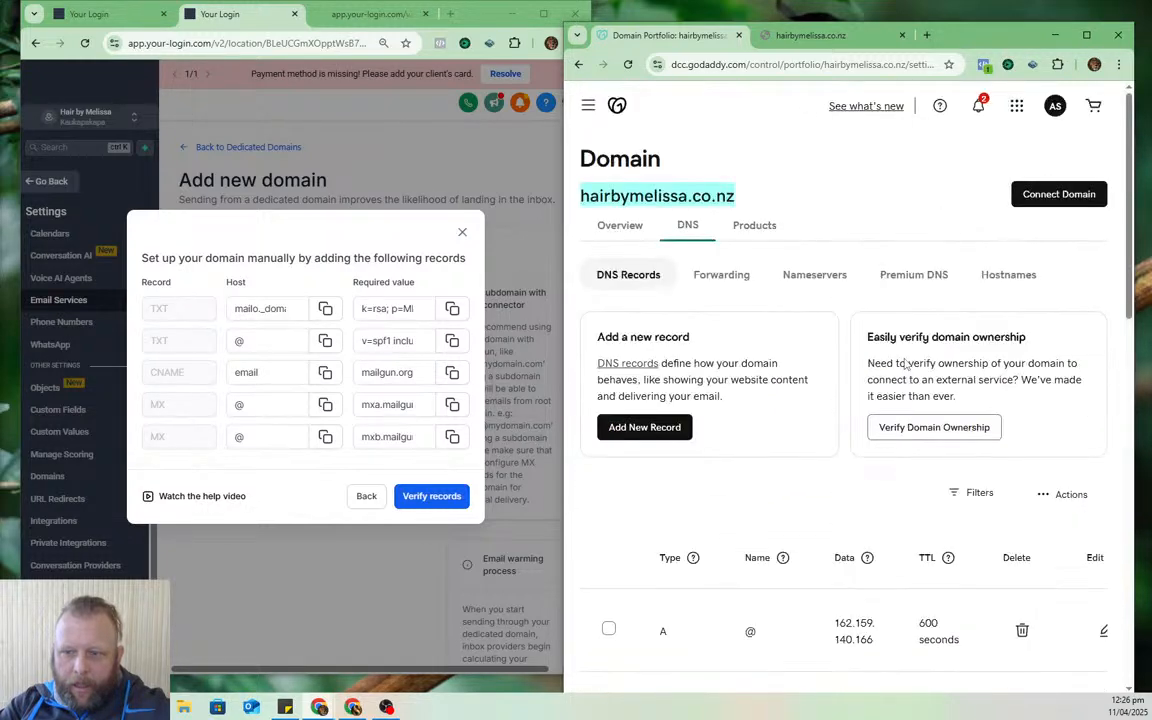
- Add a TXT record with the Mailgun DKIM host name and value
{"action": "left_click", "coordinate": [666, 430]}
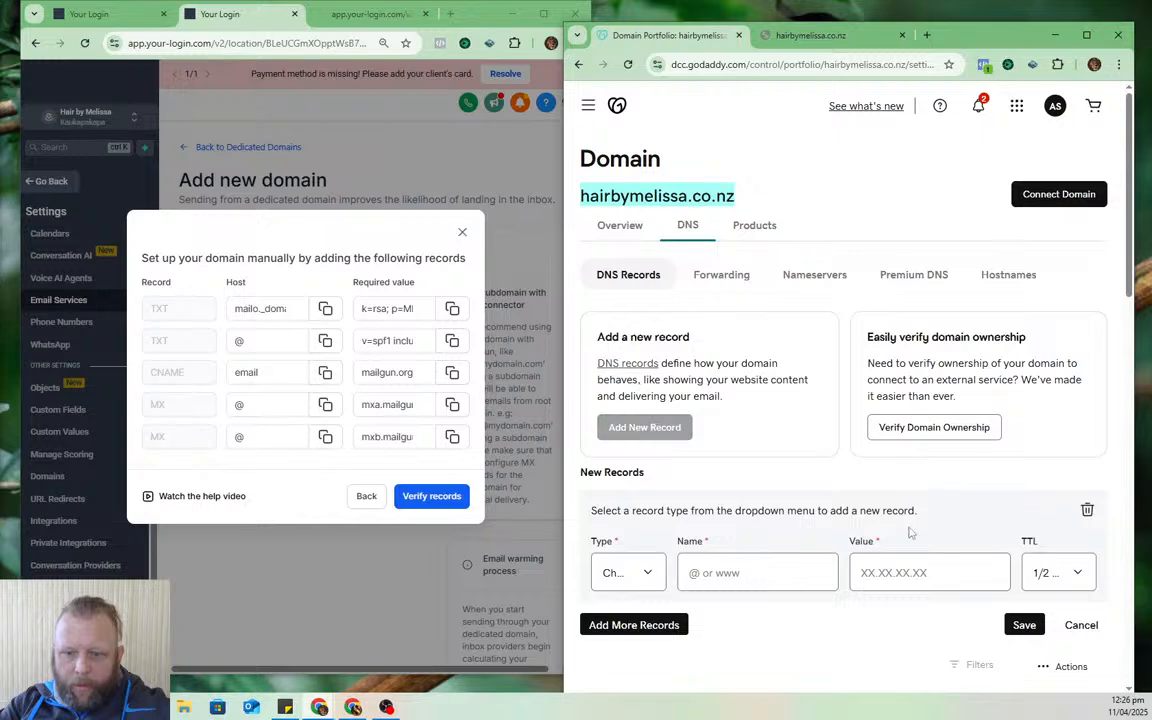
{"action": "scroll", "coordinate": [941, 532], "scroll_direction": "down", "scroll_amount": 3}
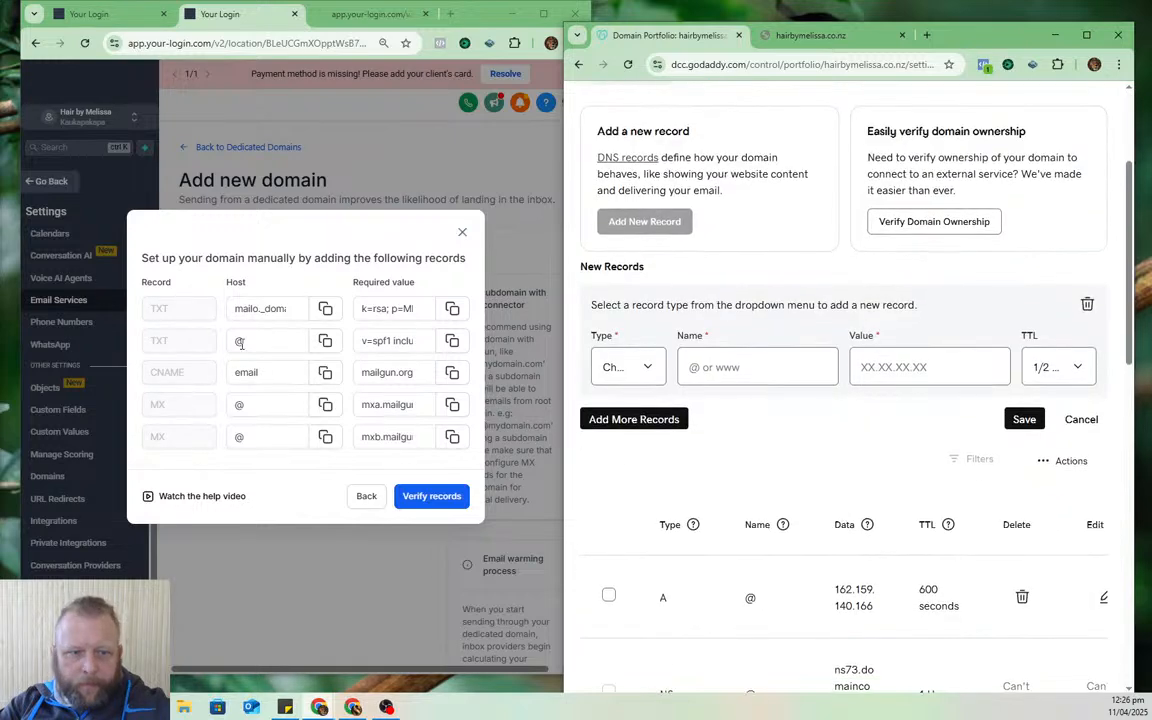
{"action": "left_click", "coordinate": [325, 308]}
{"action": "left_click", "coordinate": [628, 369]}
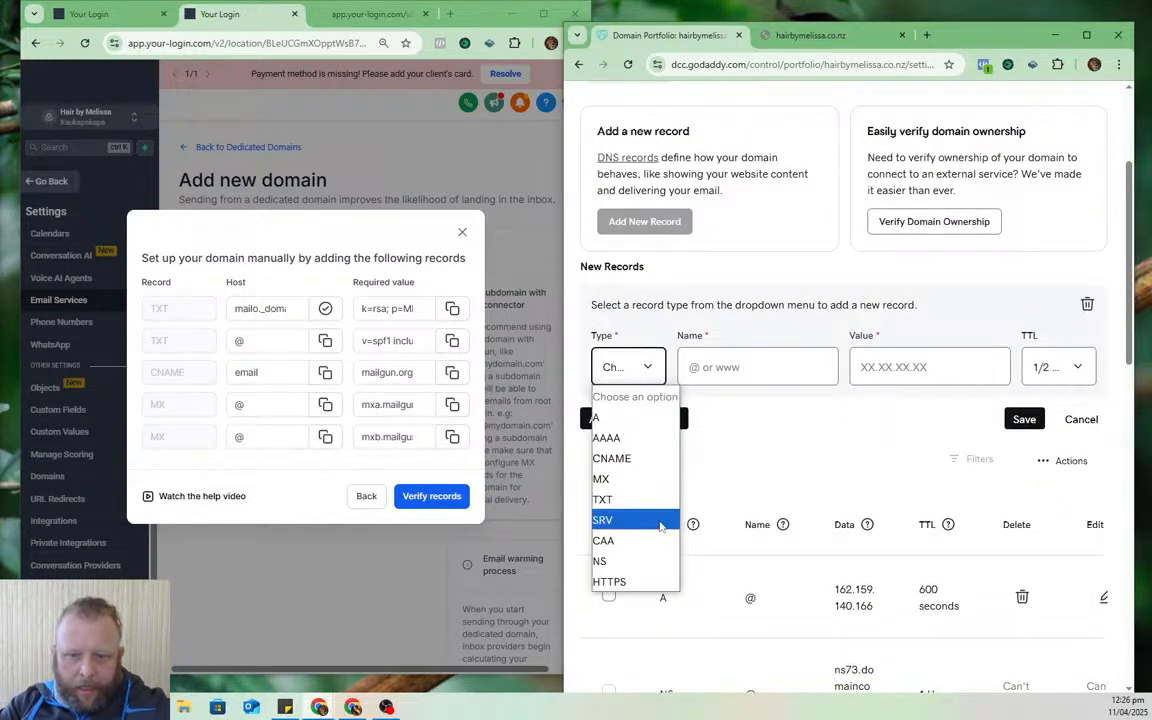
{"action": "left_click", "coordinate": [632, 499]}
{"action": "left_click", "coordinate": [690, 367]}
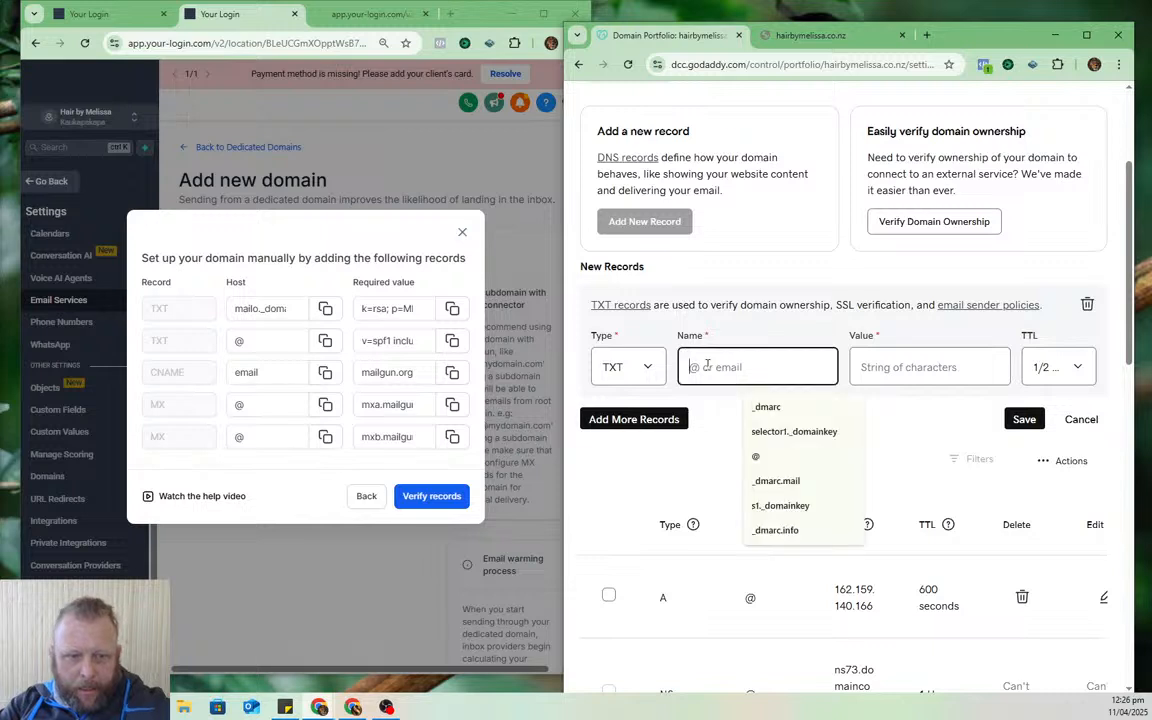
{"action": "key", "text": "ctrl+v"}
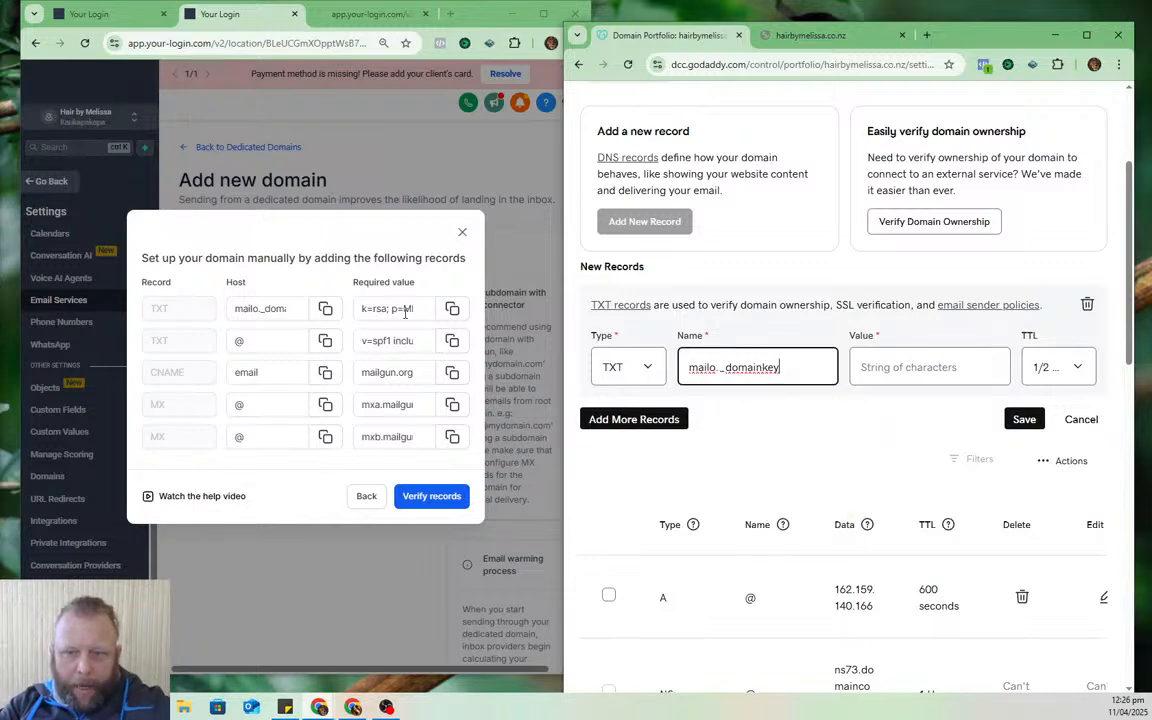
{"action": "left_click", "coordinate": [452, 308]}
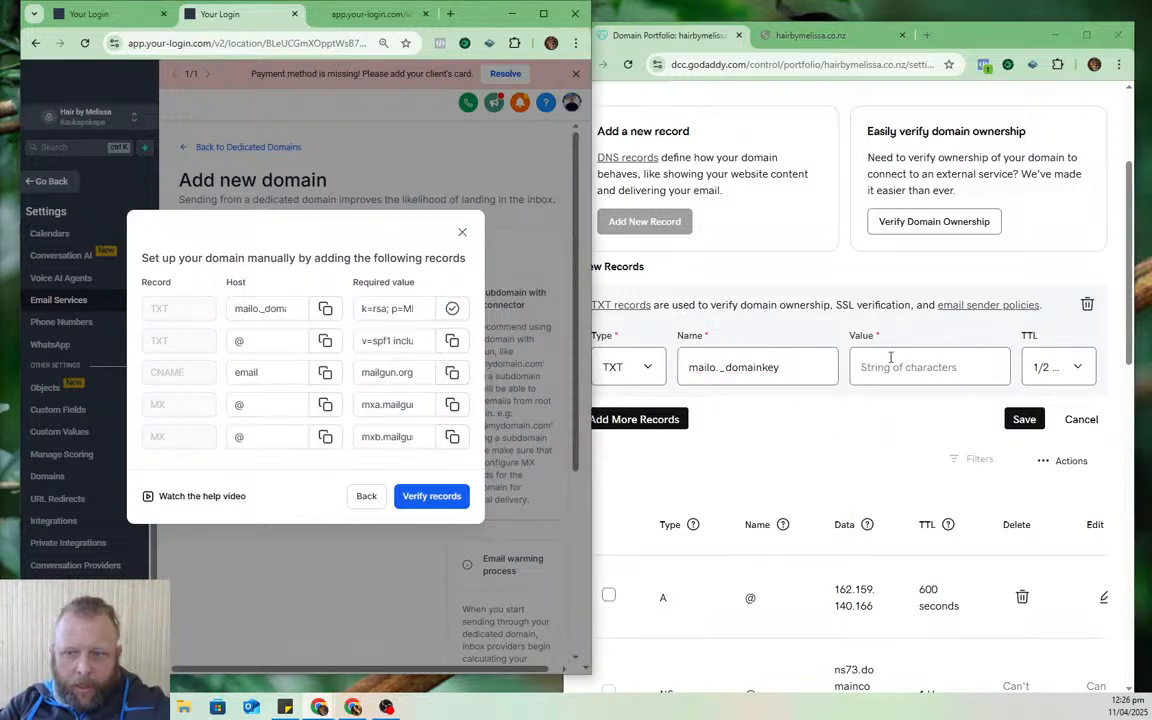
{"action": "left_click", "coordinate": [880, 367]}
{"action": "key", "text": "ctrl+v"}
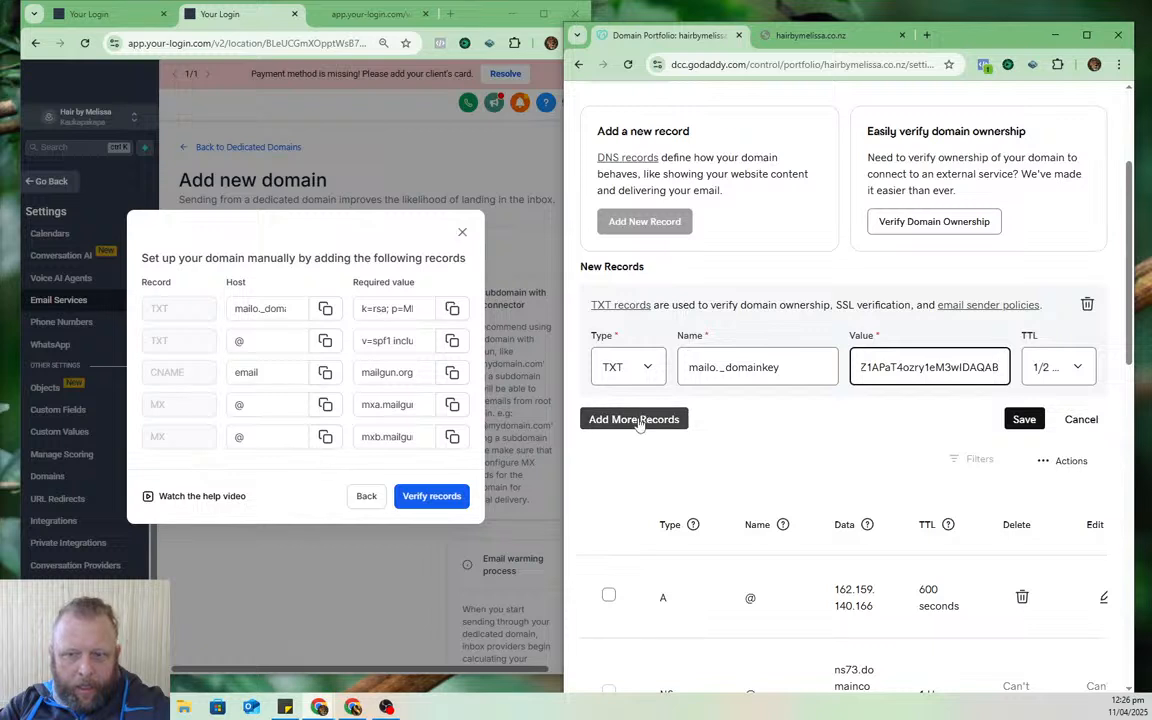
- Add the Mailgun SPF TXT record with name @ and its required value
{"action": "left_click", "coordinate": [617, 419]}
{"action": "left_click", "coordinate": [325, 340]}
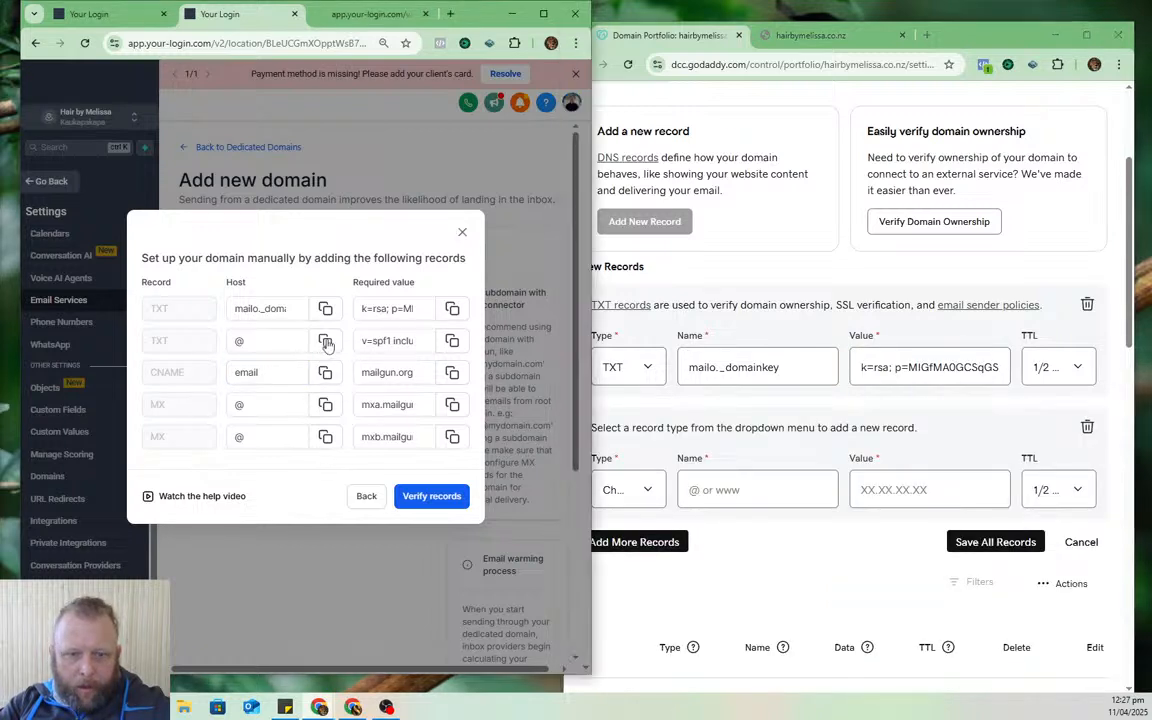
{"action": "left_click", "coordinate": [640, 489]}
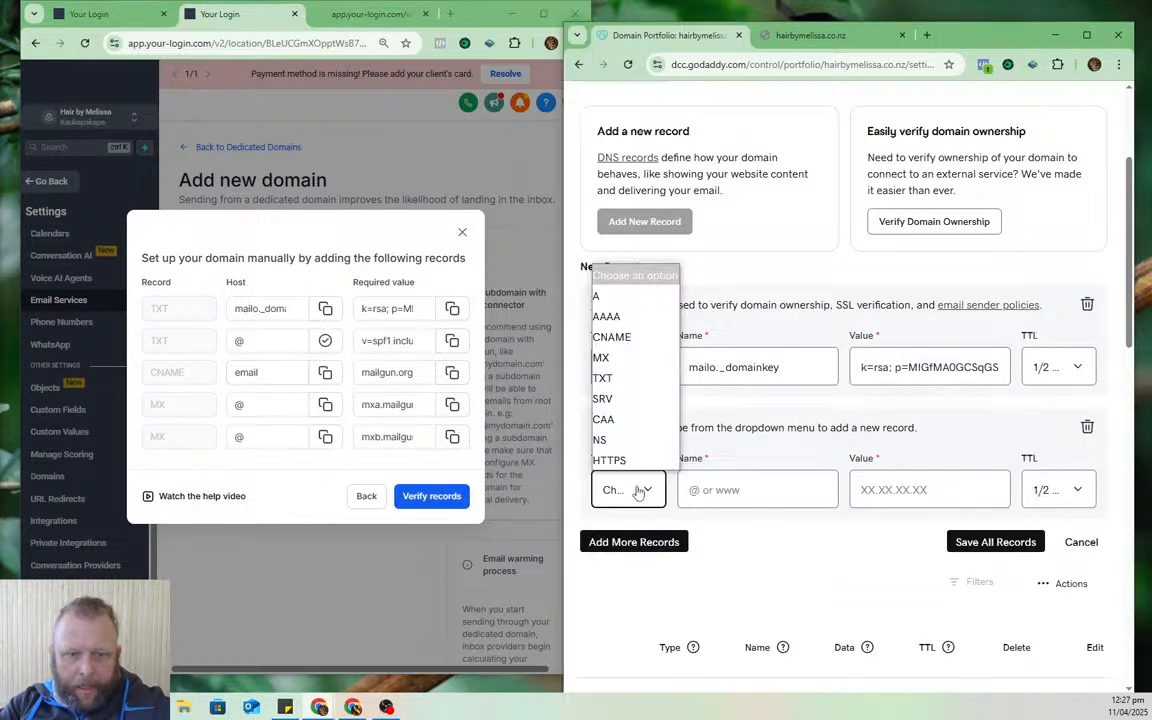
{"action": "left_click", "coordinate": [602, 378]}
{"action": "left_click", "coordinate": [757, 491]}
{"action": "type", "text": "@"}
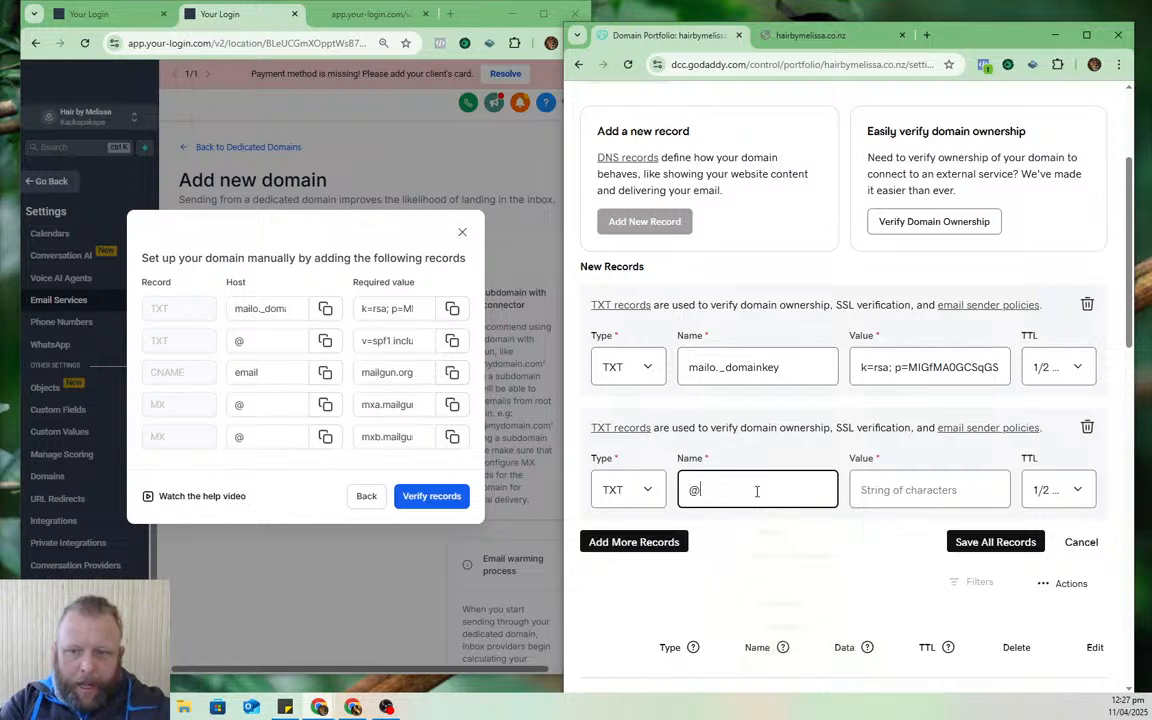
{"action": "left_click", "coordinate": [866, 490]}
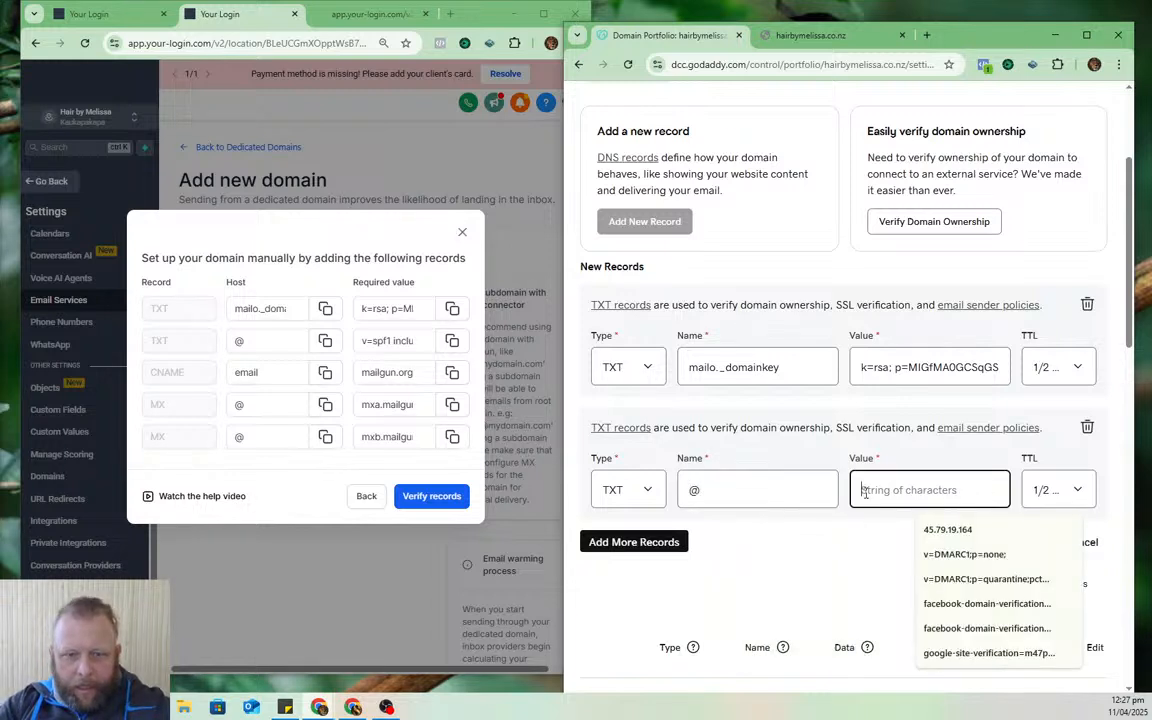
{"action": "left_click", "coordinate": [452, 340]}
{"action": "left_click", "coordinate": [903, 493]}
{"action": "key", "text": "ctrl+v"}
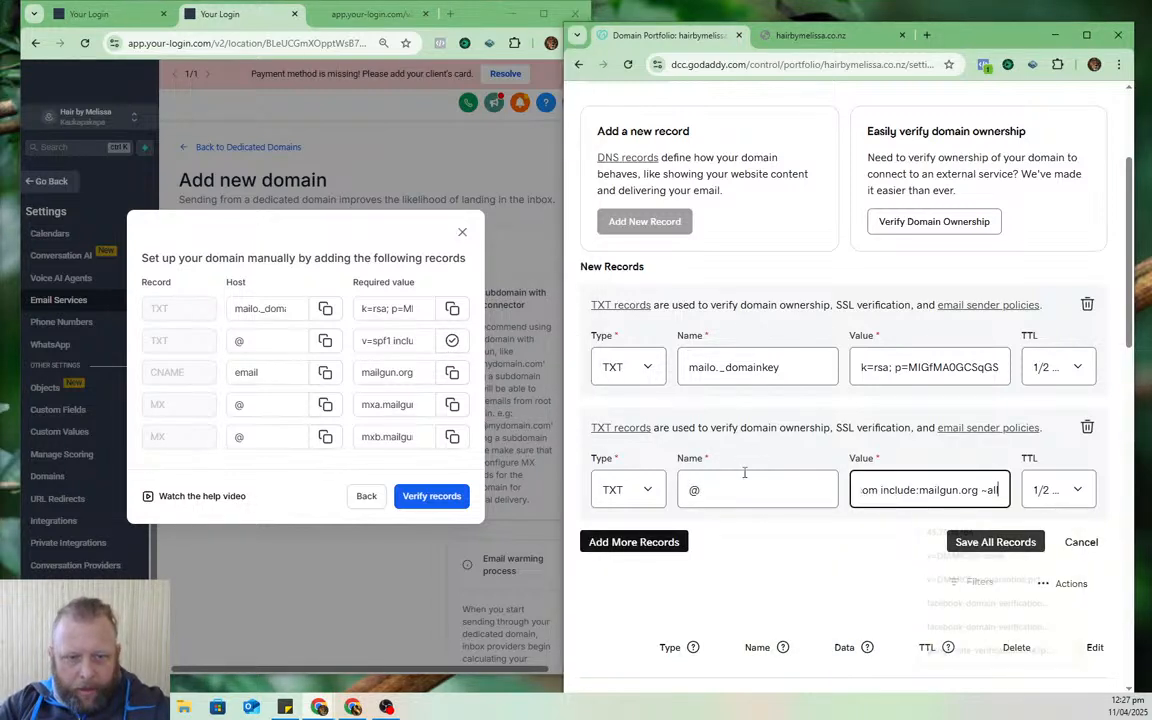
- Add a CNAME record pointing email to mailgun.org
{"action": "left_click", "coordinate": [622, 542]}
{"action": "left_click", "coordinate": [628, 613]}
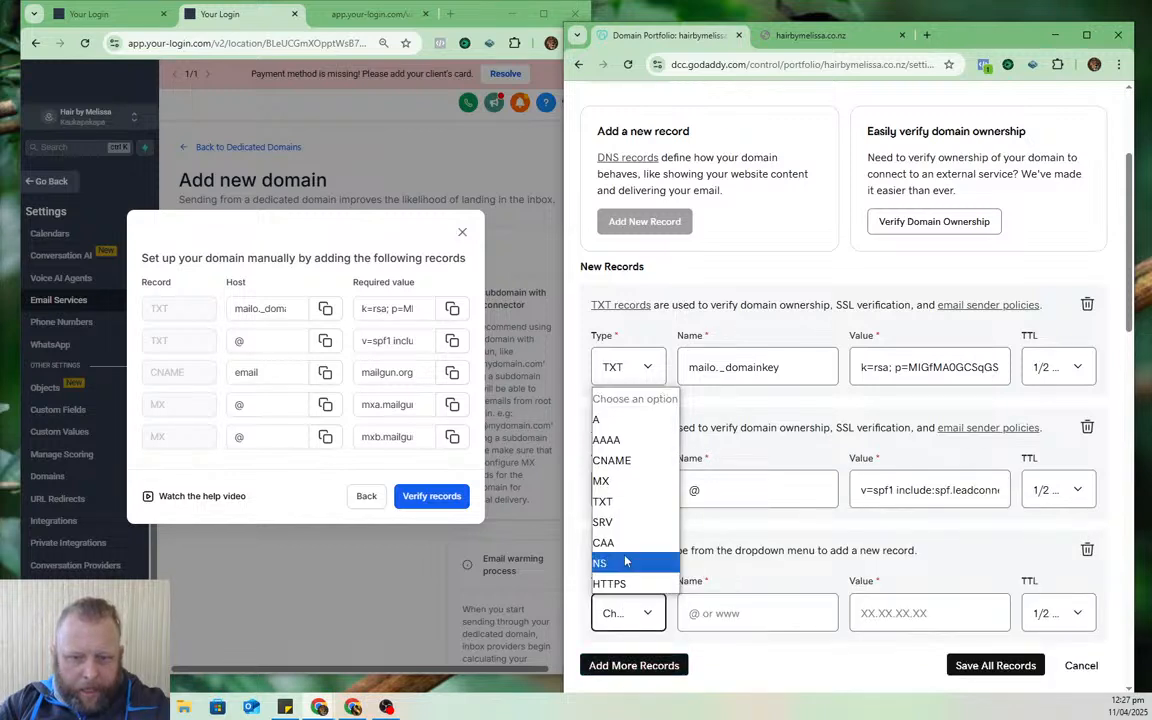
{"action": "left_click", "coordinate": [646, 462]}
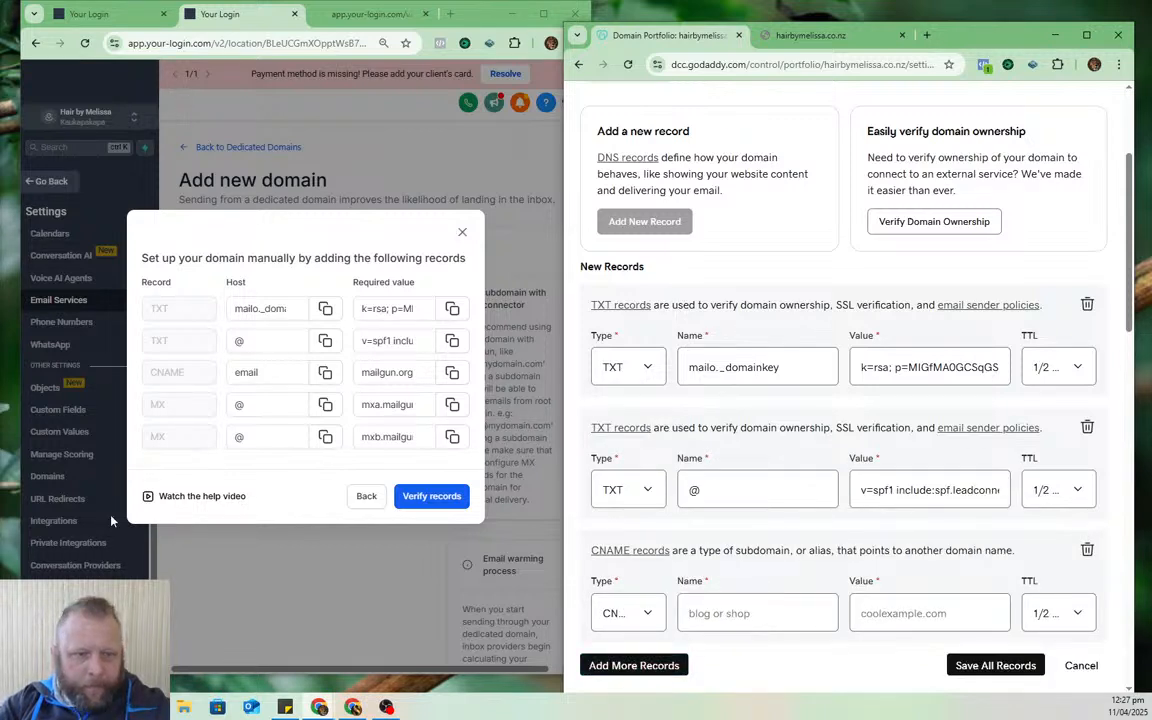
{"action": "left_click", "coordinate": [325, 372]}
{"action": "left_click", "coordinate": [746, 601]}
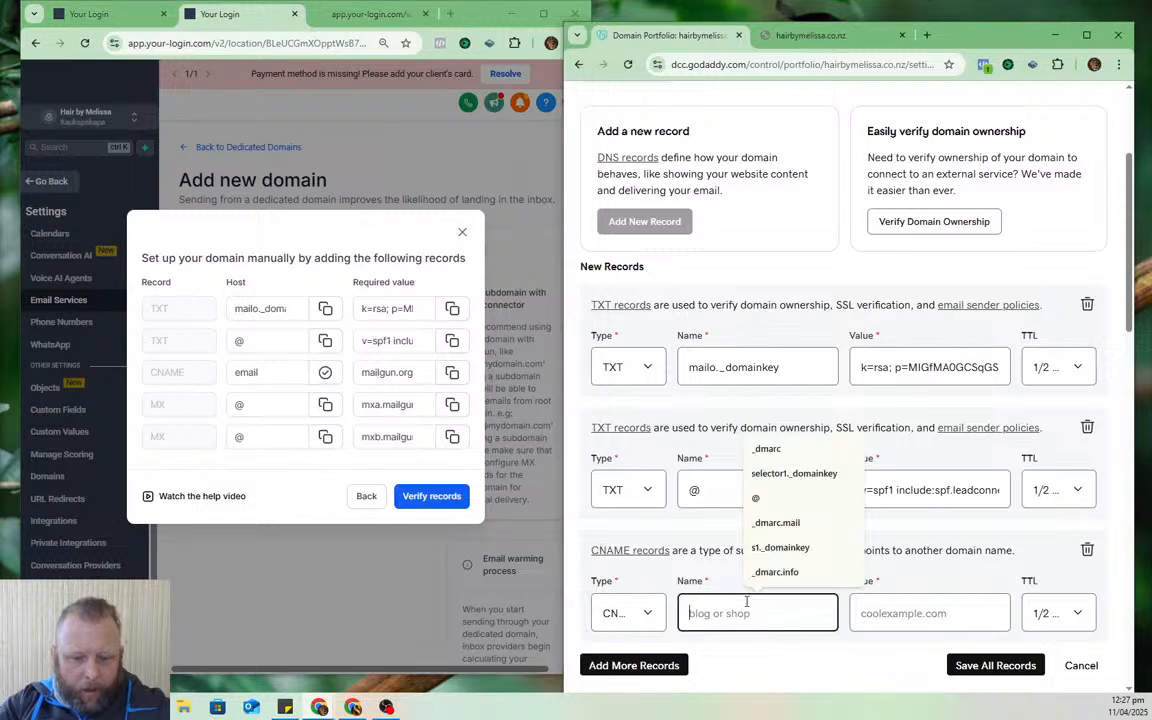
{"action": "key", "text": "ctrl+v"}
{"action": "left_click", "coordinate": [452, 372]}
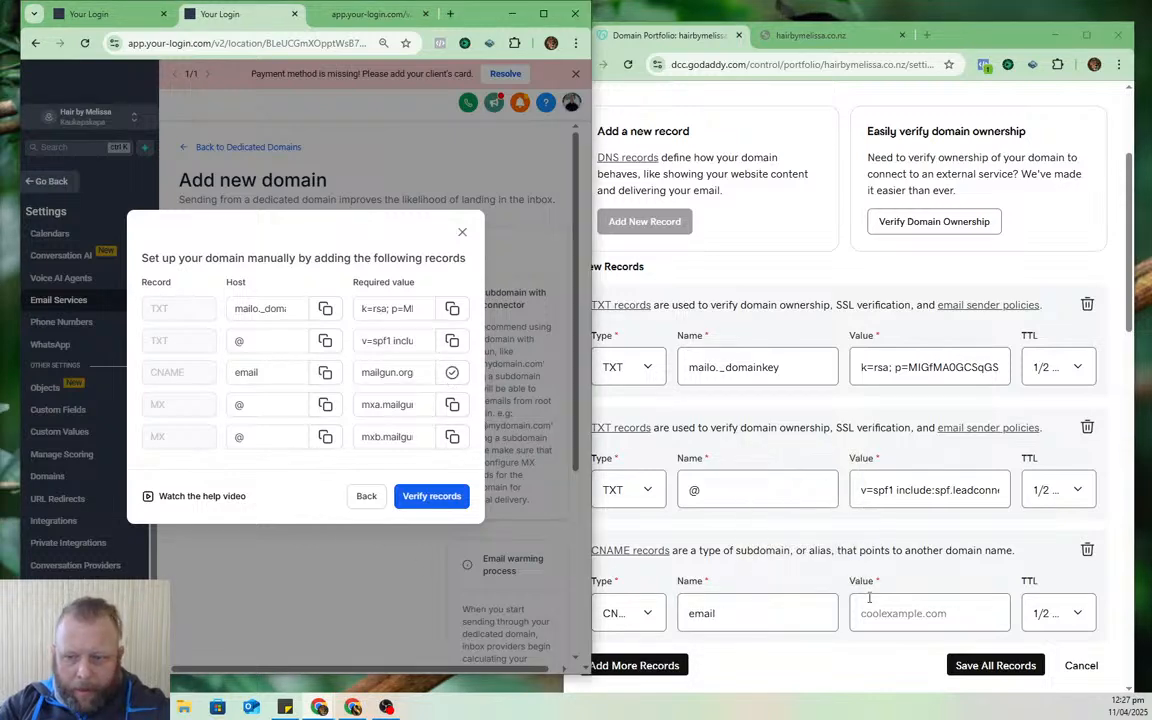
{"action": "left_click", "coordinate": [919, 613]}
{"action": "key", "text": "ctrl+v"}
- Add an MX record @ with priority 1 and mail server mxa.mailgun.org
{"action": "scroll", "coordinate": [750, 560], "scroll_direction": "down", "scroll_amount": 2}
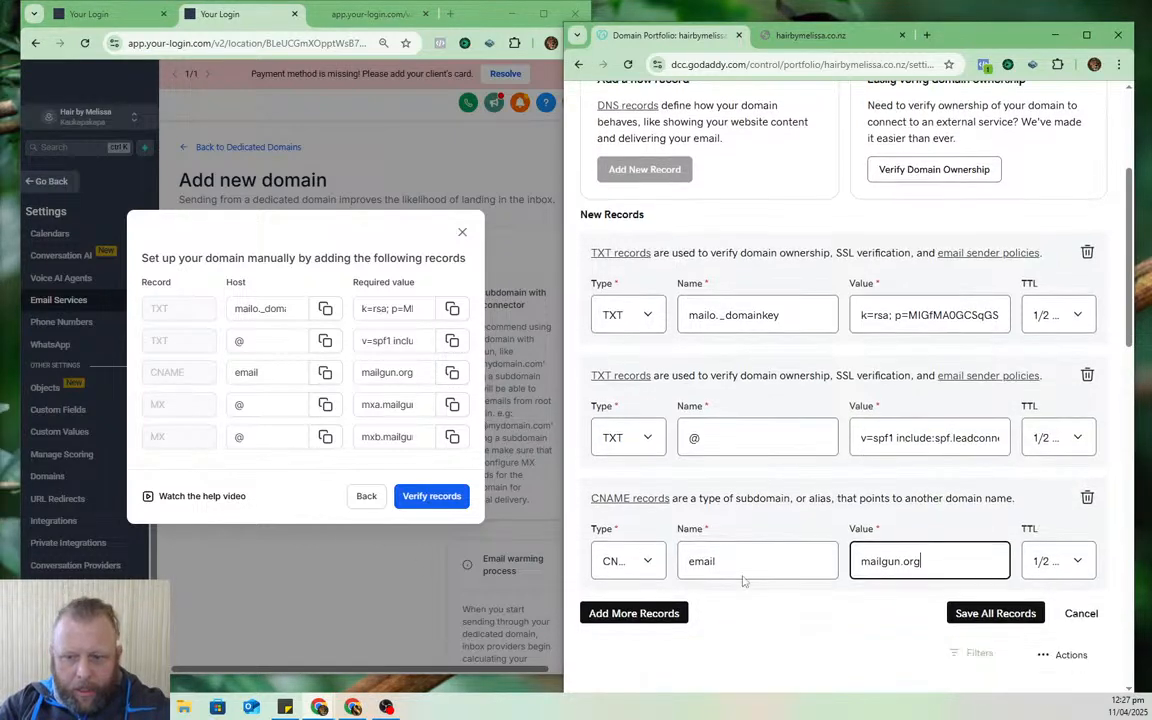
{"action": "left_click", "coordinate": [636, 528]}
{"action": "left_click", "coordinate": [640, 598]}
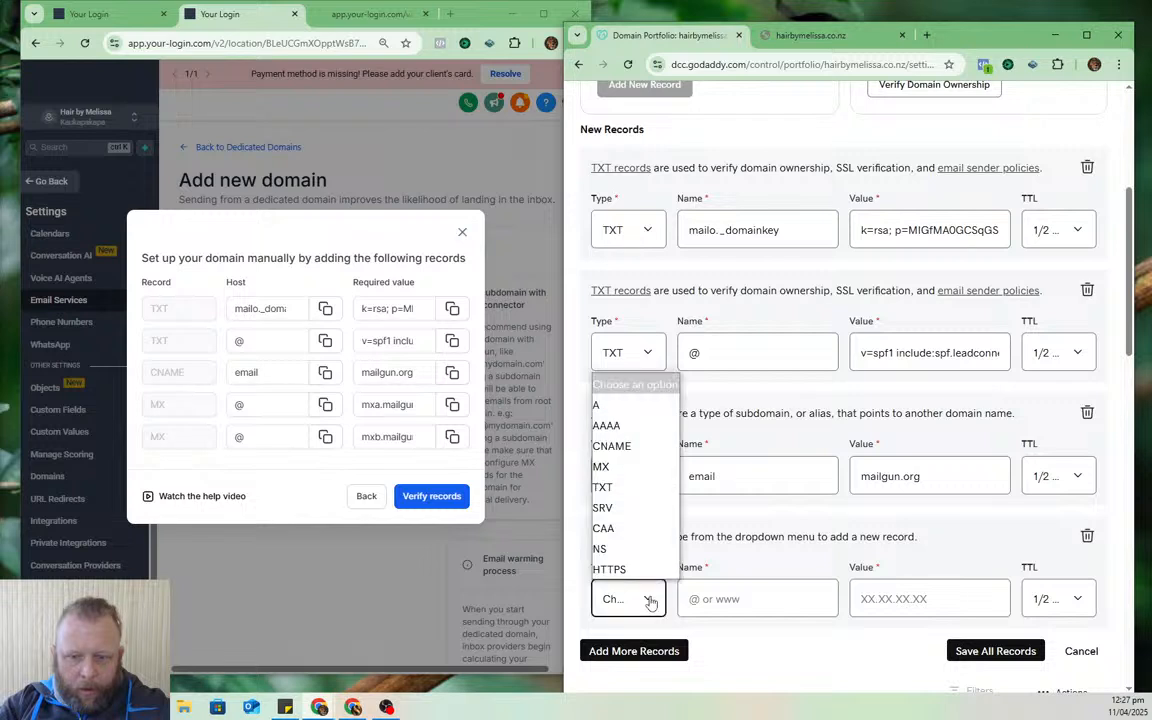
{"action": "left_click", "coordinate": [625, 466]}
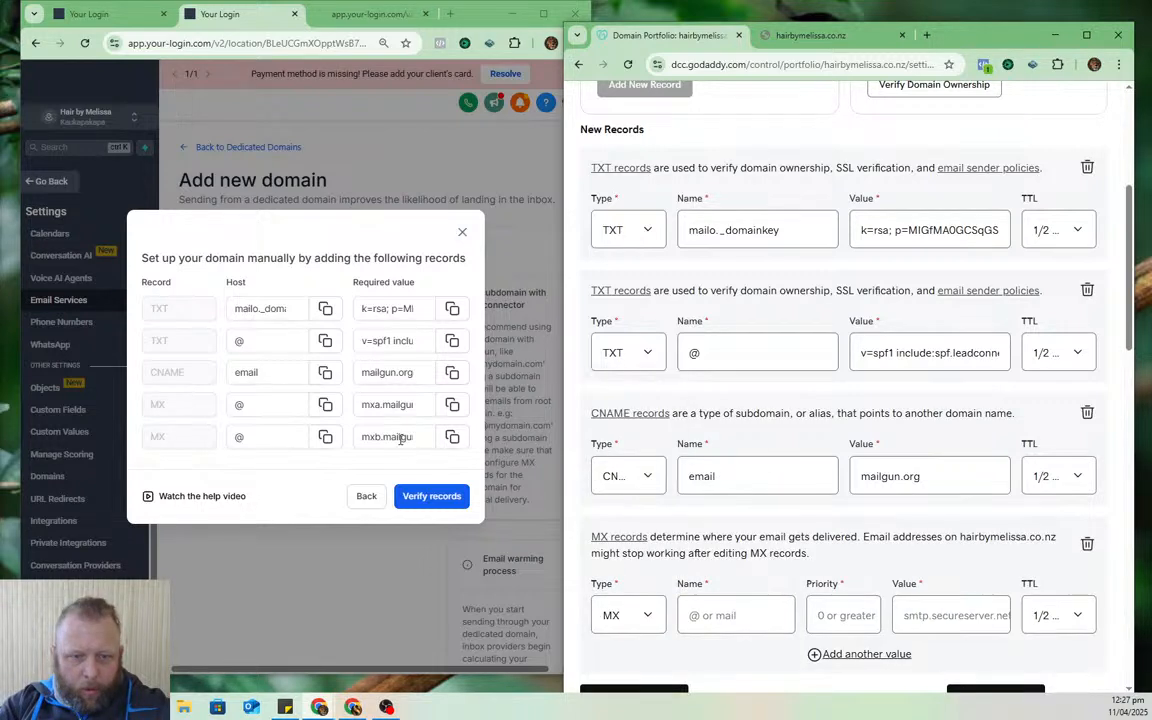
{"action": "left_click", "coordinate": [451, 405]}
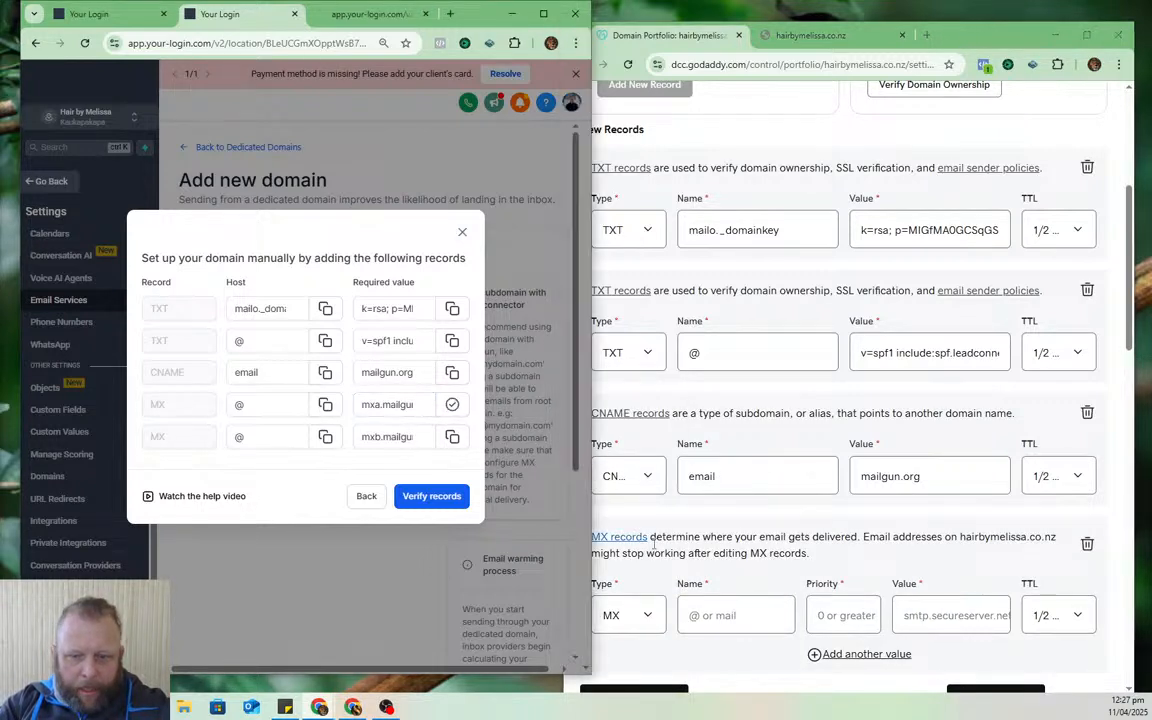
{"action": "left_click", "coordinate": [737, 617]}
{"action": "type", "text": "@"}
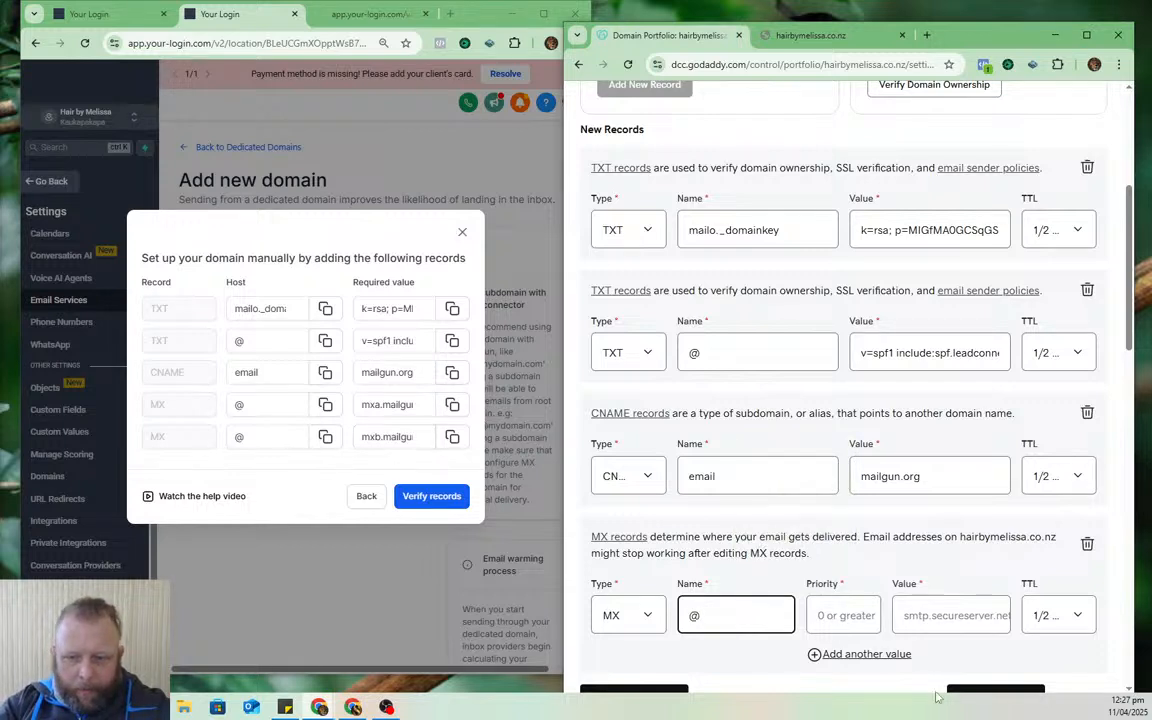
{"action": "left_click", "coordinate": [840, 616]}
{"action": "type", "text": "1"}
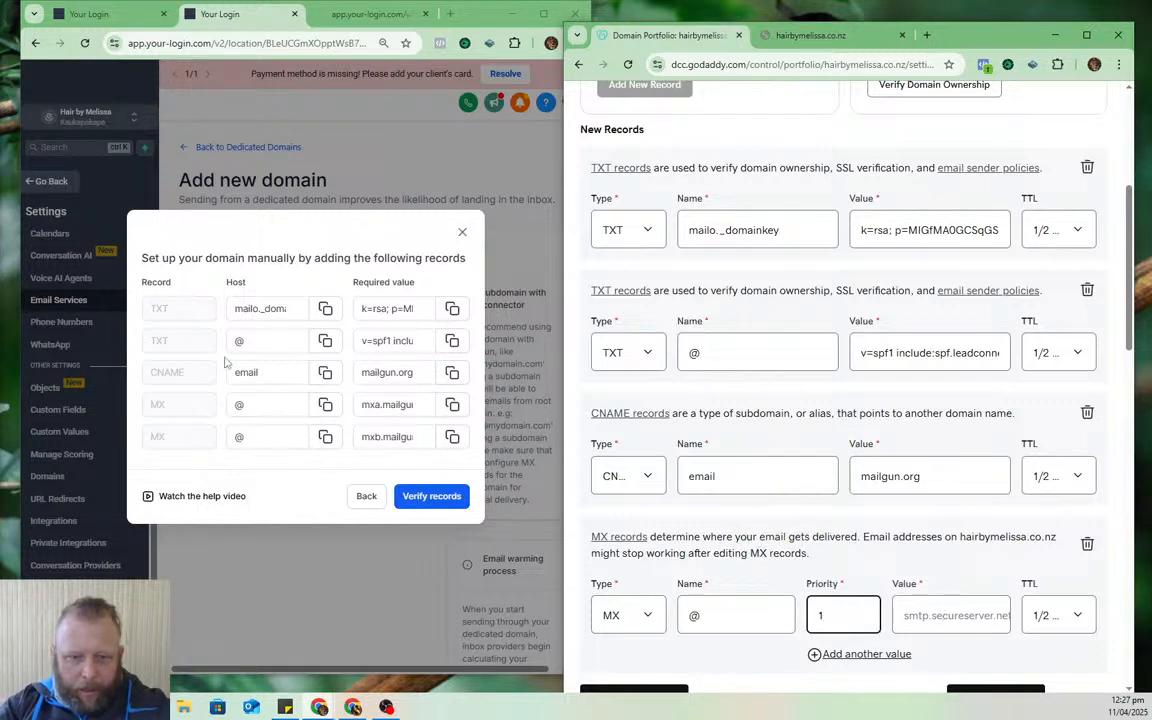
{"action": "left_click", "coordinate": [948, 615]}
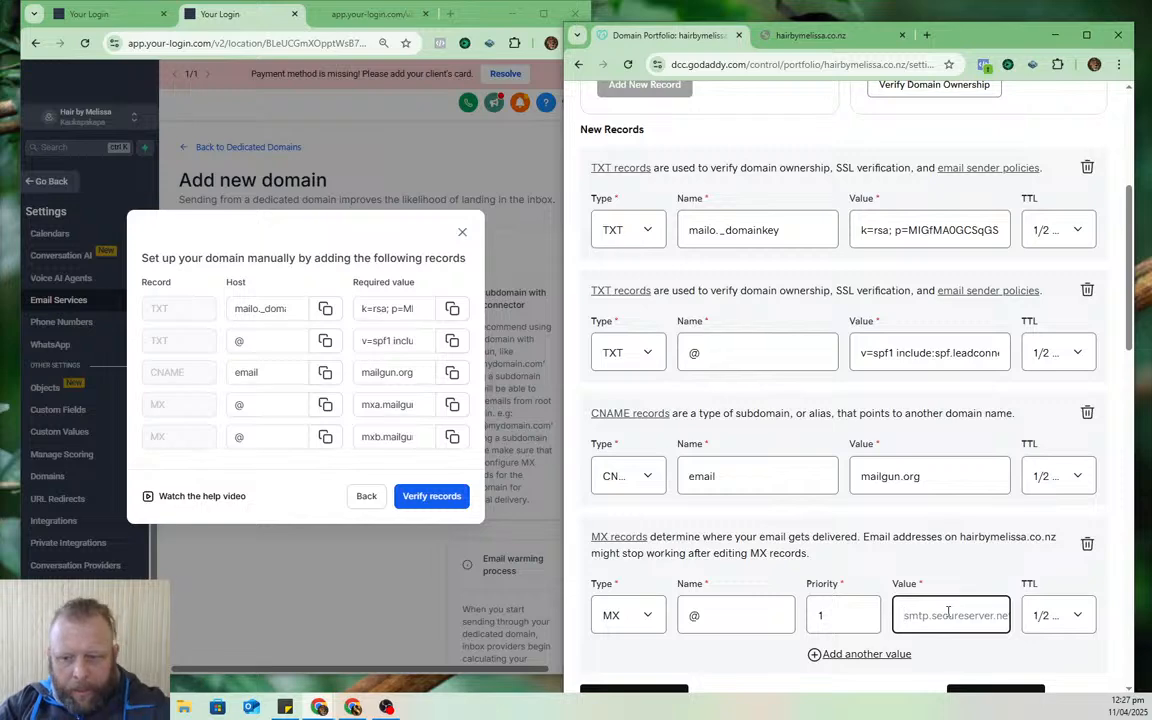
{"action": "key", "text": "ctrl+v"}
{"action": "scroll", "coordinate": [853, 550], "scroll_direction": "down", "scroll_amount": 1}
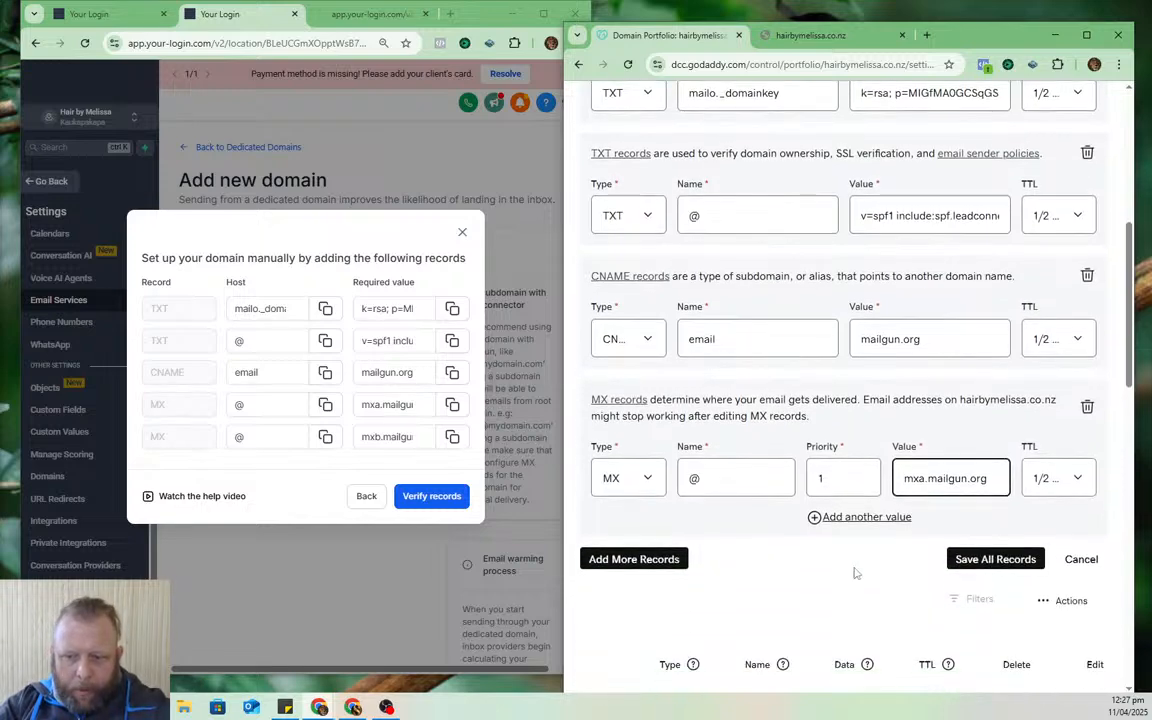
{"action": "left_click", "coordinate": [845, 518]}
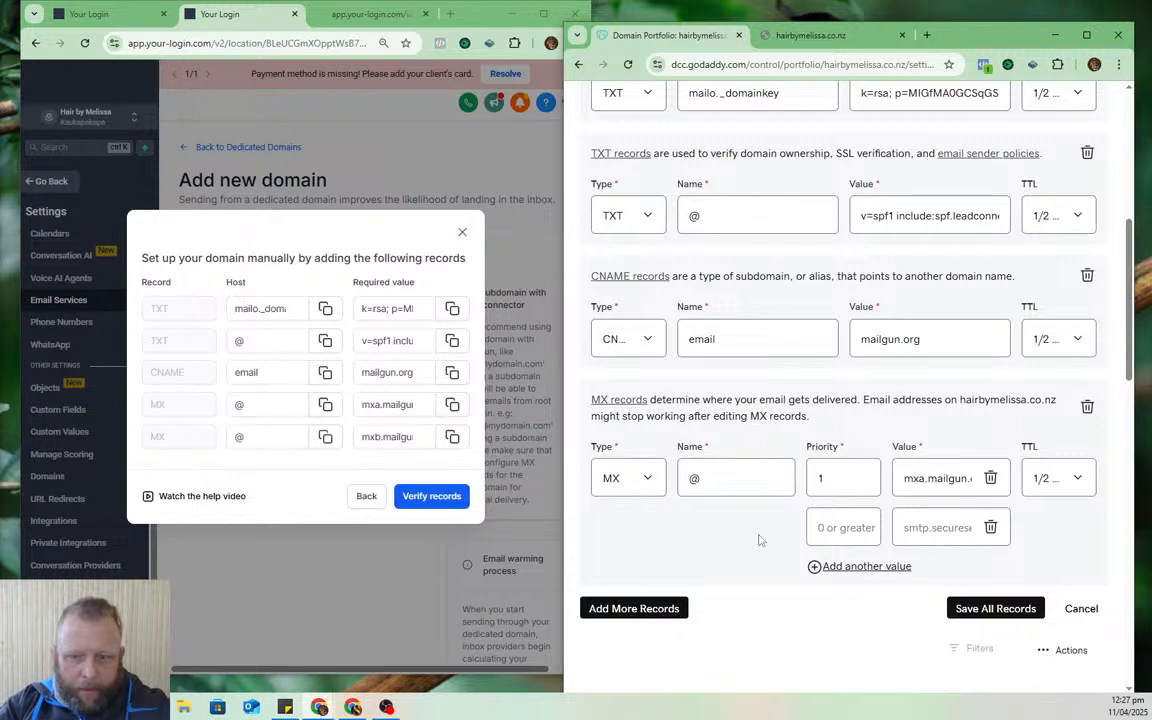
{"action": "left_click", "coordinate": [990, 527]}
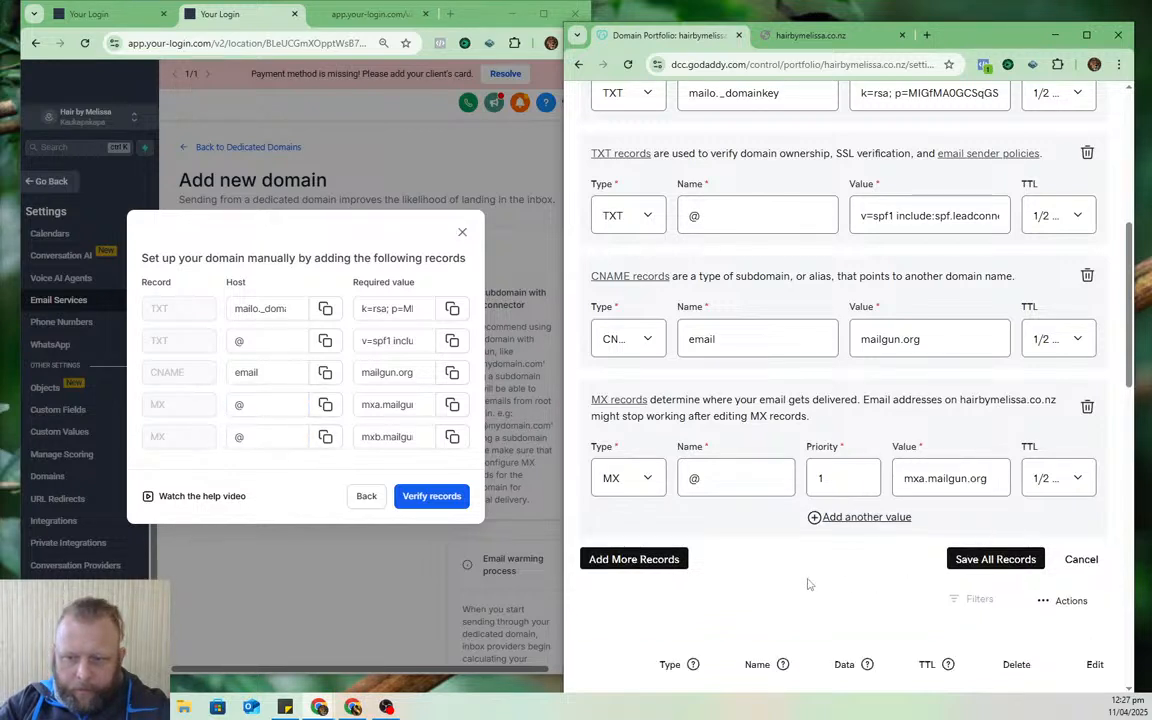
- Add a second MX record @ with priority 2 for mxb.mailgun.org and save all records
{"action": "left_click", "coordinate": [640, 557]}
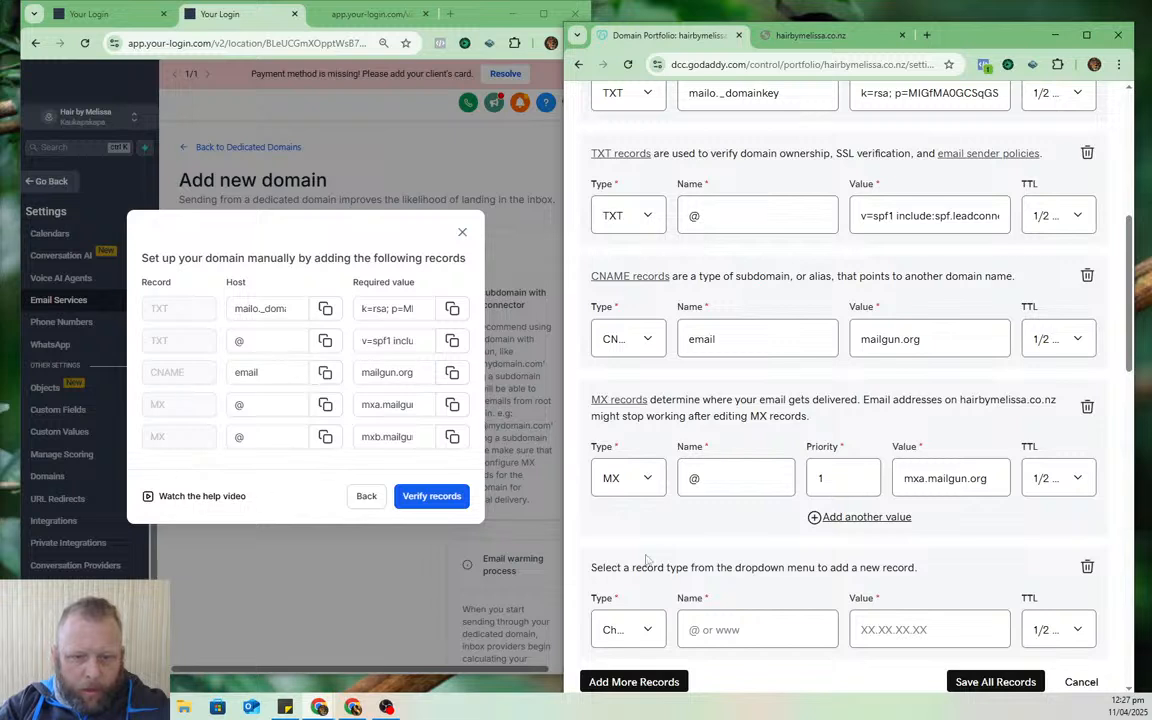
{"action": "left_click", "coordinate": [648, 630]}
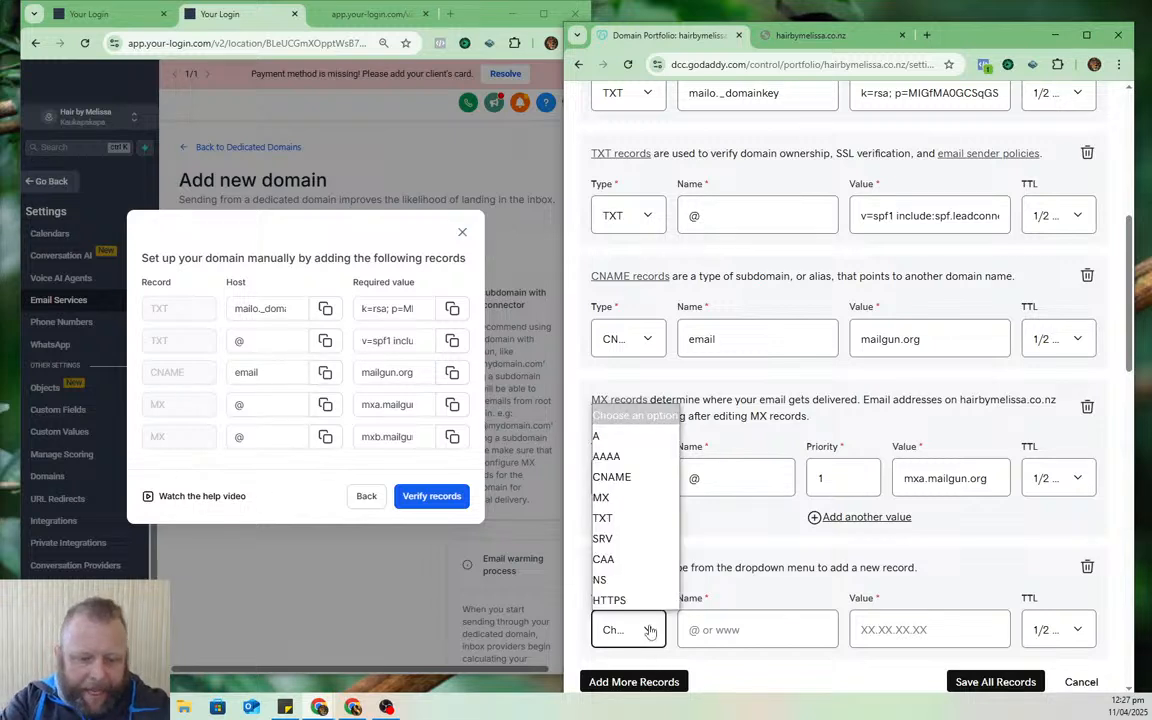
{"action": "left_click", "coordinate": [645, 497]}
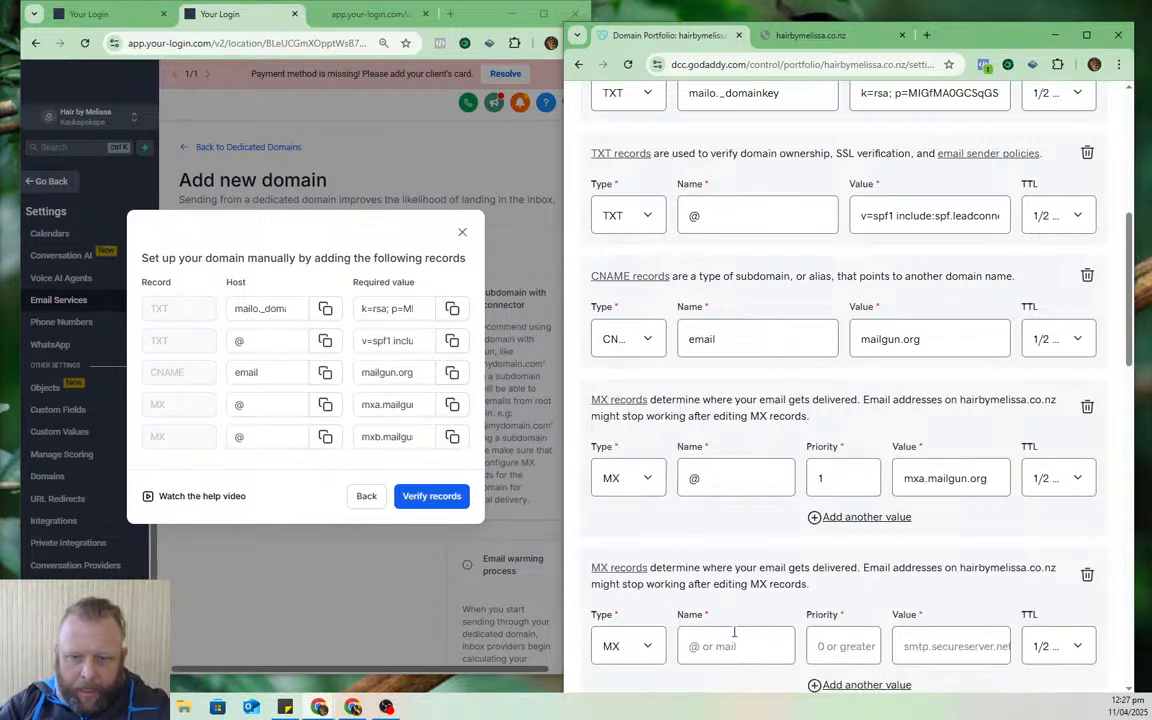
{"action": "left_click", "coordinate": [734, 640]}
{"action": "type", "text": "@"}
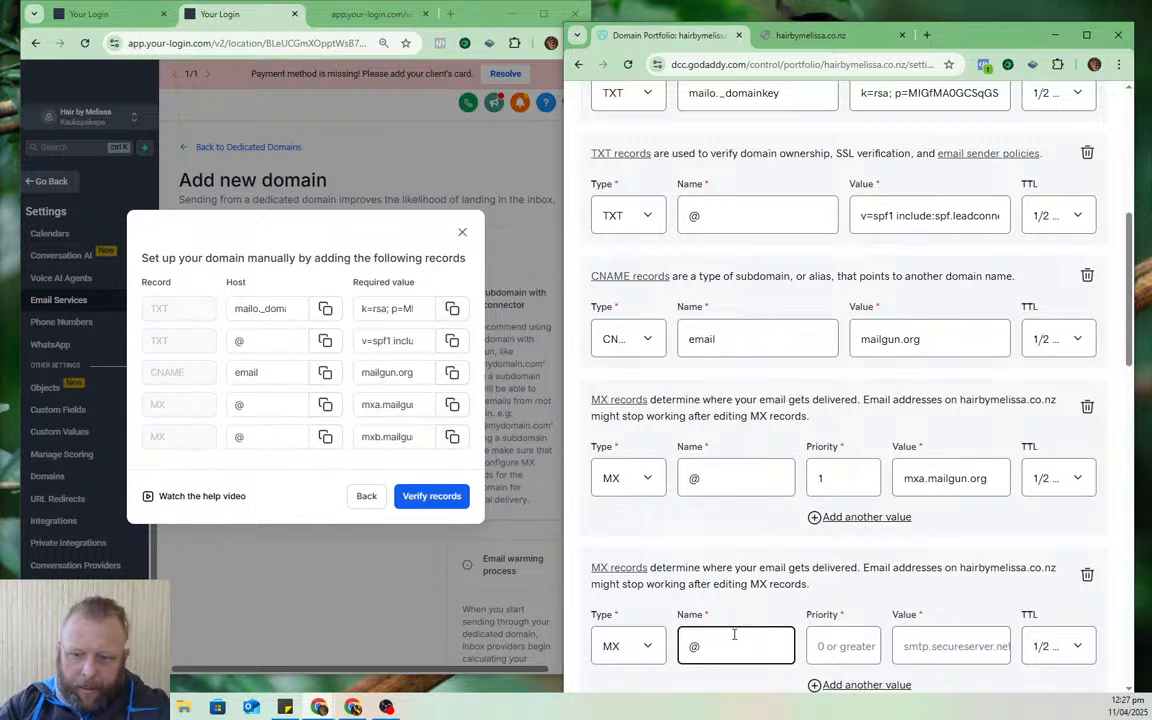
{"action": "left_click", "coordinate": [832, 645]}
{"action": "type", "text": "2"}
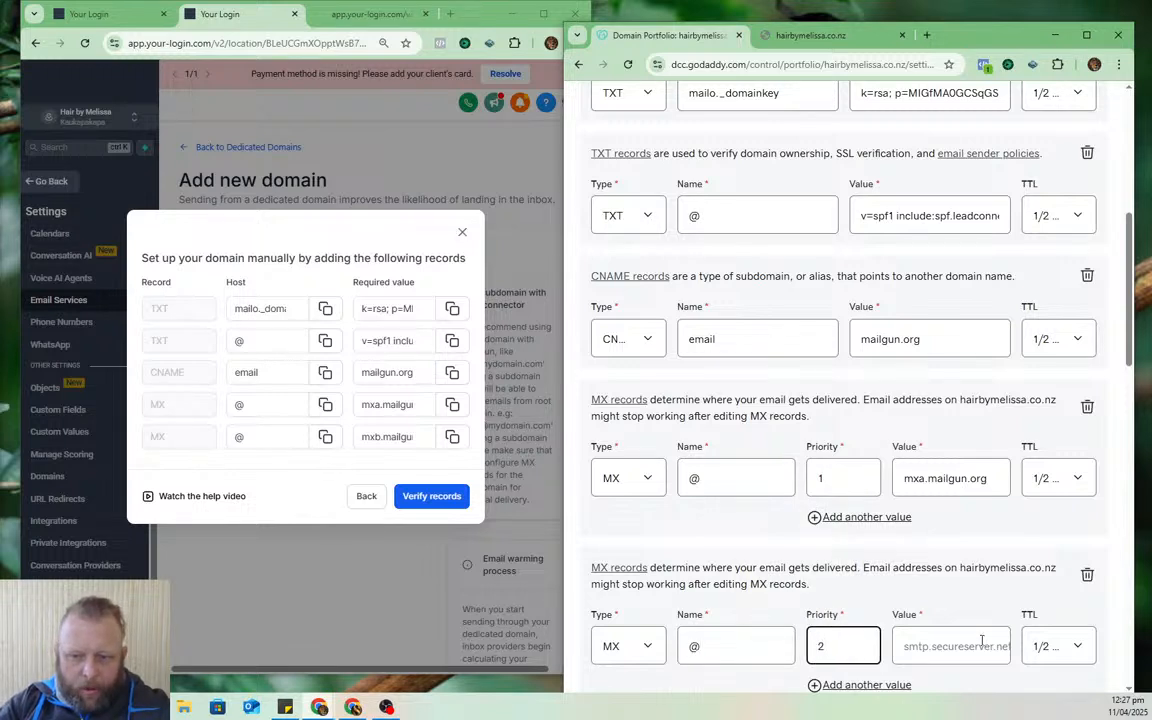
{"action": "left_click", "coordinate": [452, 436]}
{"action": "left_click", "coordinate": [962, 648]}
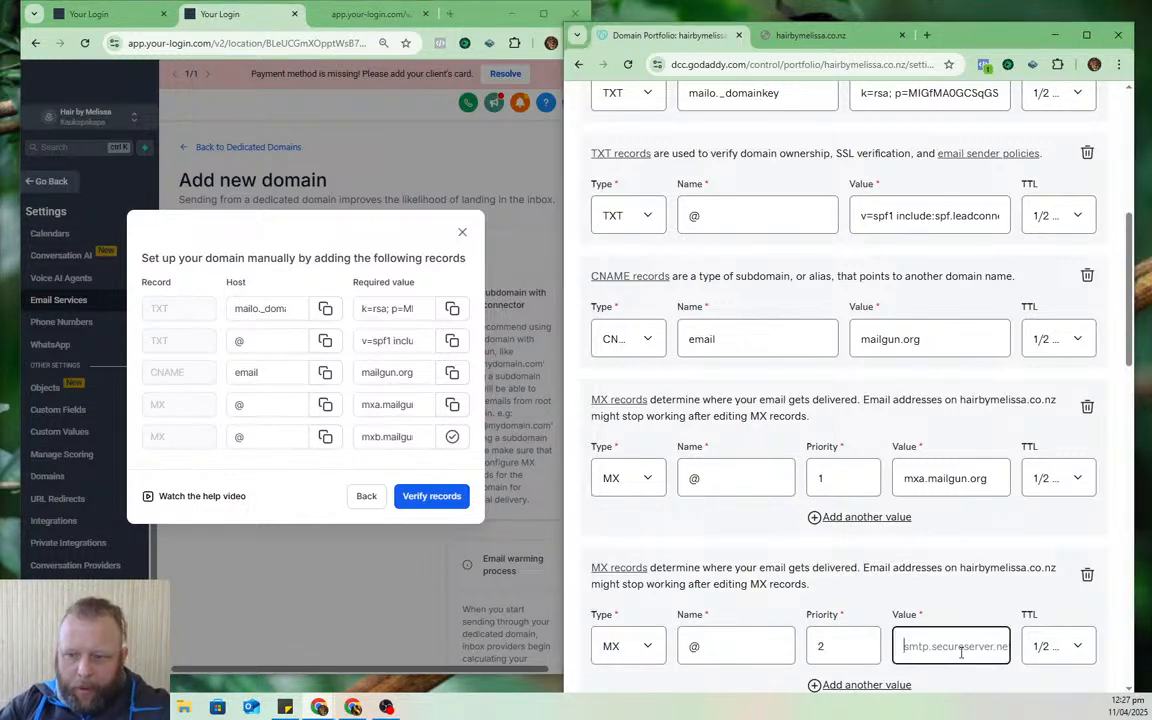
{"action": "key", "text": "ctrl+v"}
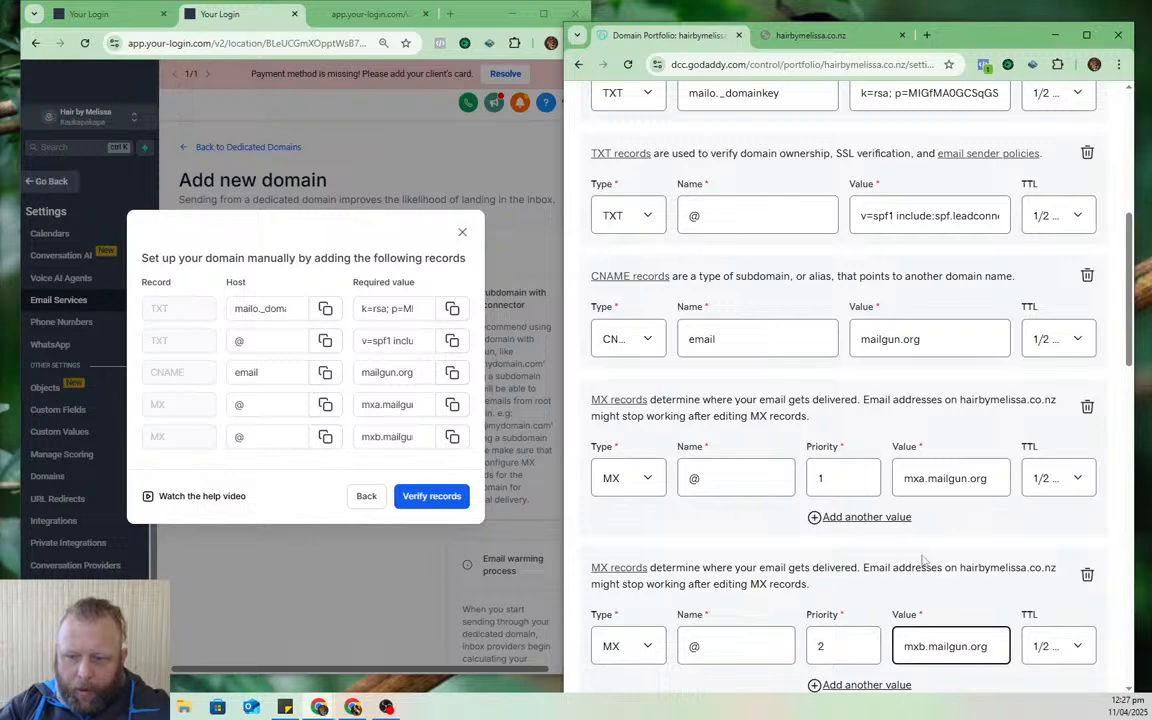
{"action": "scroll", "coordinate": [960, 528], "scroll_direction": "down", "scroll_amount": 3}
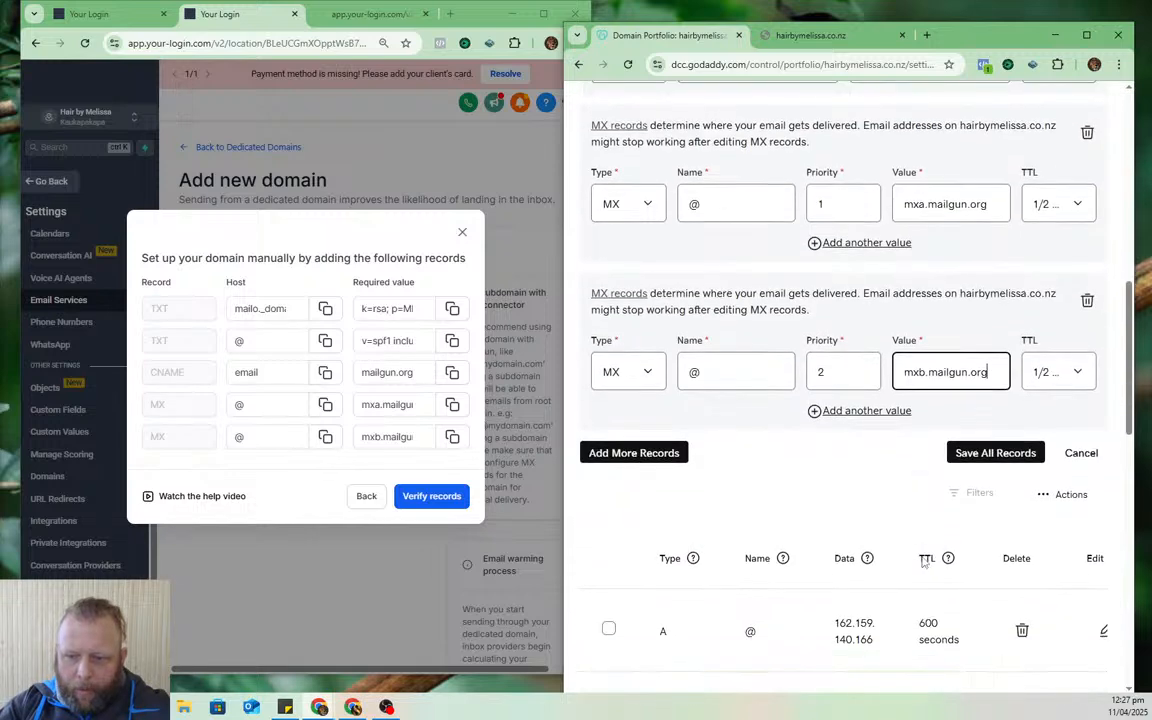
{"action": "left_click", "coordinate": [1012, 453]}
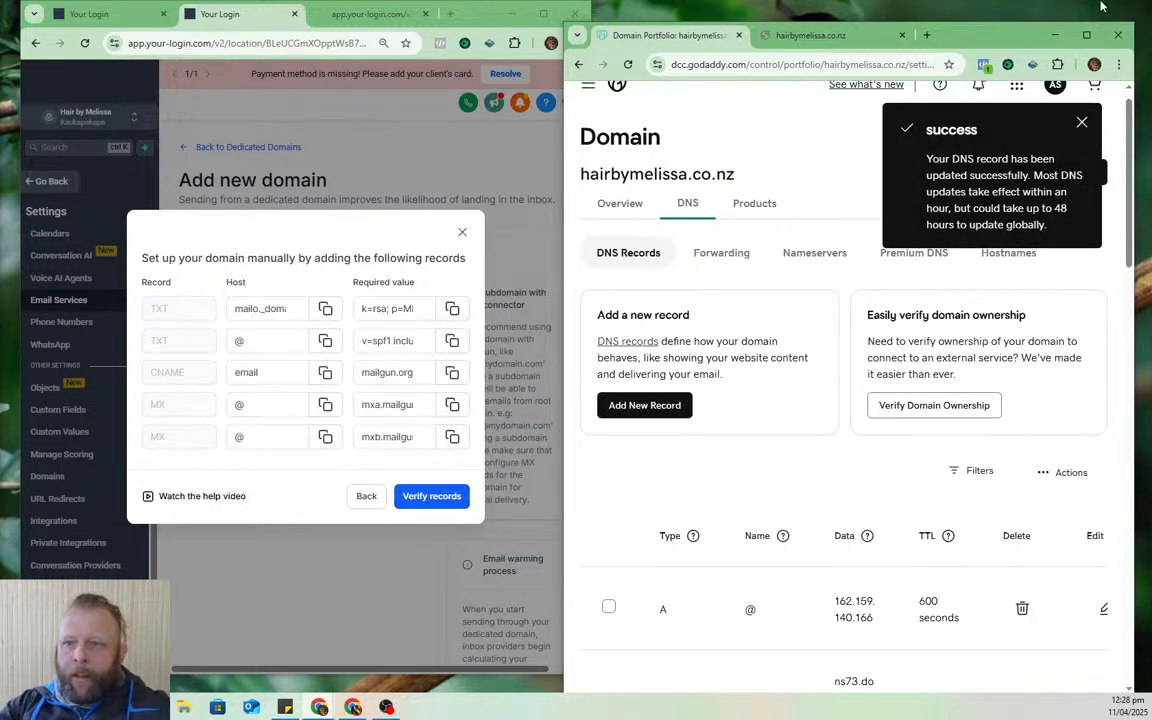
- Maximize HighLevel and run the DNS record verification for the domain
{"action": "left_click_drag", "start_coordinate": [970, 43], "coordinate": [1151, 45]}
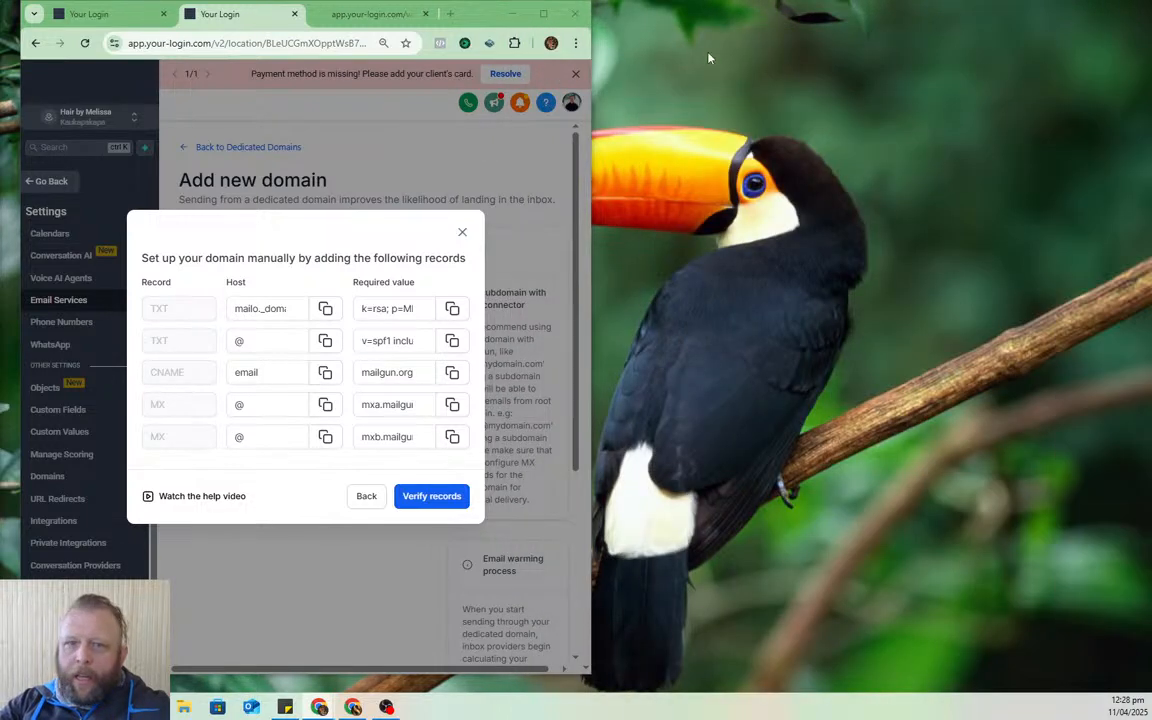
{"action": "left_click", "coordinate": [543, 14]}
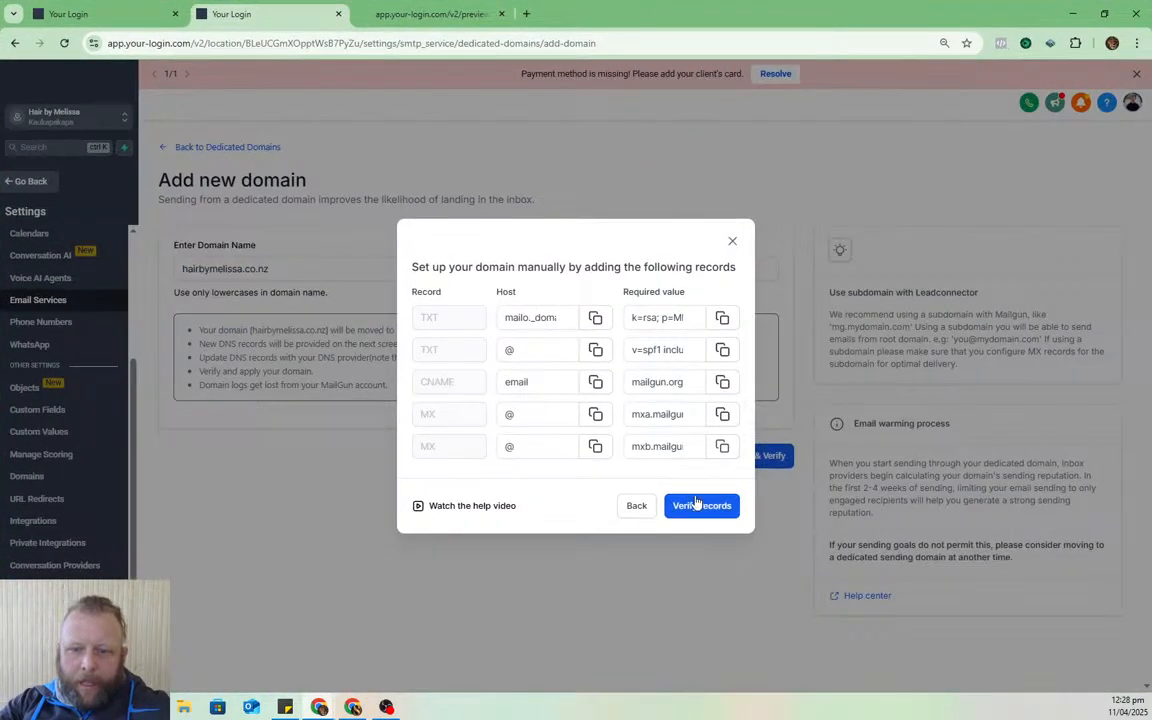
{"action": "left_click", "coordinate": [690, 507]}
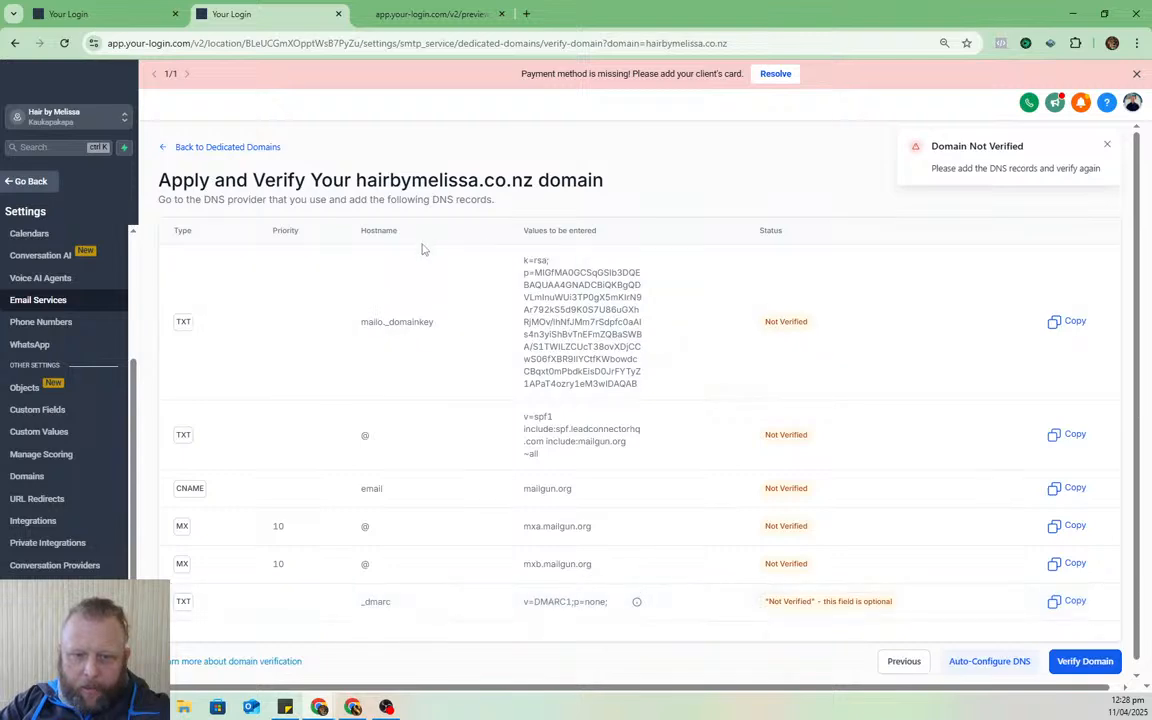
{"action": "scroll", "coordinate": [650, 553], "scroll_direction": "down", "scroll_amount": 1}
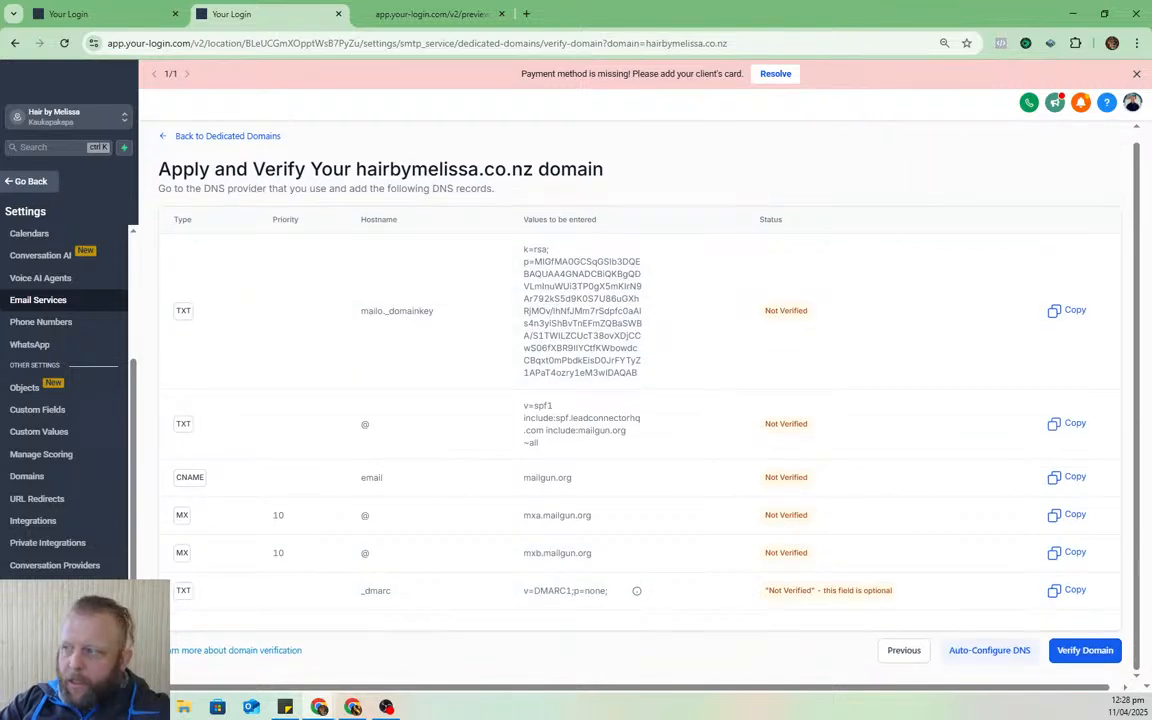
- Select the optional _dmarc hostname from the verification list alongside GoDaddy
{"action": "mouse_move", "coordinate": [1151, 40]}
{"action": "left_mouse_down"}
{"action": "mouse_move", "coordinate": [925, 37]}
{"action": "mouse_move", "coordinate": [979, 50]}
{"action": "mouse_move", "coordinate": [1071, 44]}
{"action": "mouse_move", "coordinate": [522, 40]}
{"action": "mouse_move", "coordinate": [1146, 51]}
{"action": "left_mouse_up"}
{"action": "left_click_drag", "start_coordinate": [394, 592], "coordinate": [361, 597]}
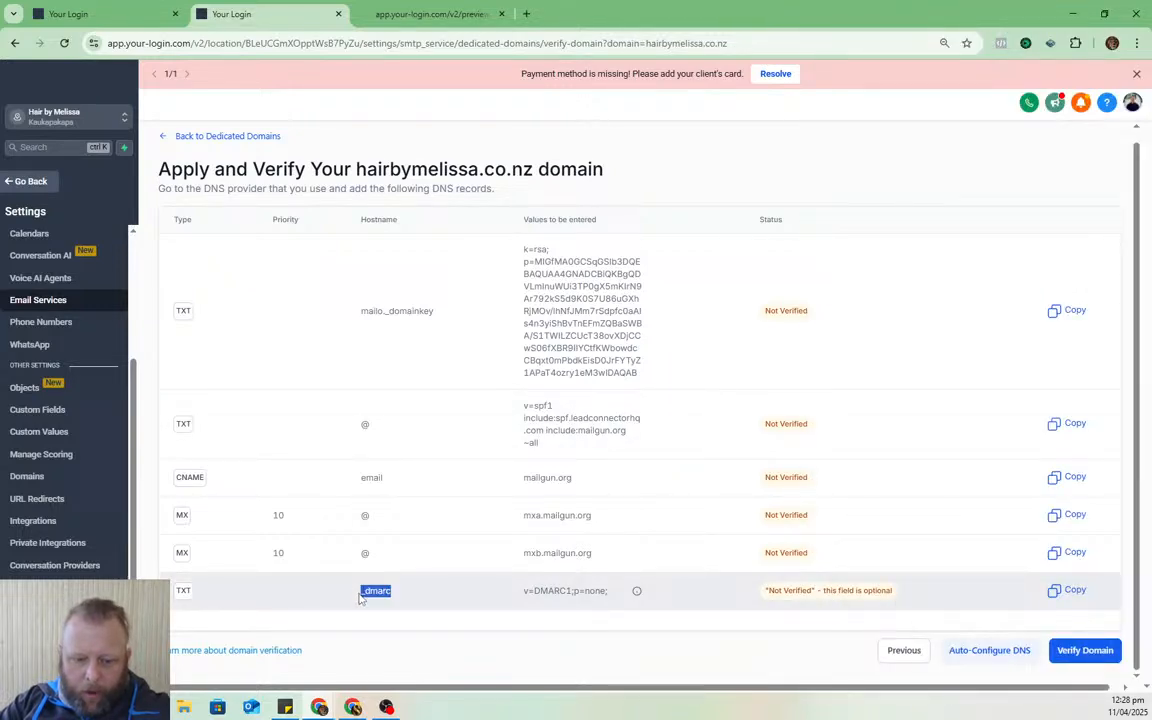
{"action": "left_click_drag", "start_coordinate": [1151, 51], "coordinate": [915, 32]}
- Start a new GoDaddy TXT record named _dmarc
{"action": "scroll", "coordinate": [757, 477], "scroll_direction": "down", "scroll_amount": 7}
{"action": "scroll", "coordinate": [765, 485], "scroll_direction": "down", "scroll_amount": 5}
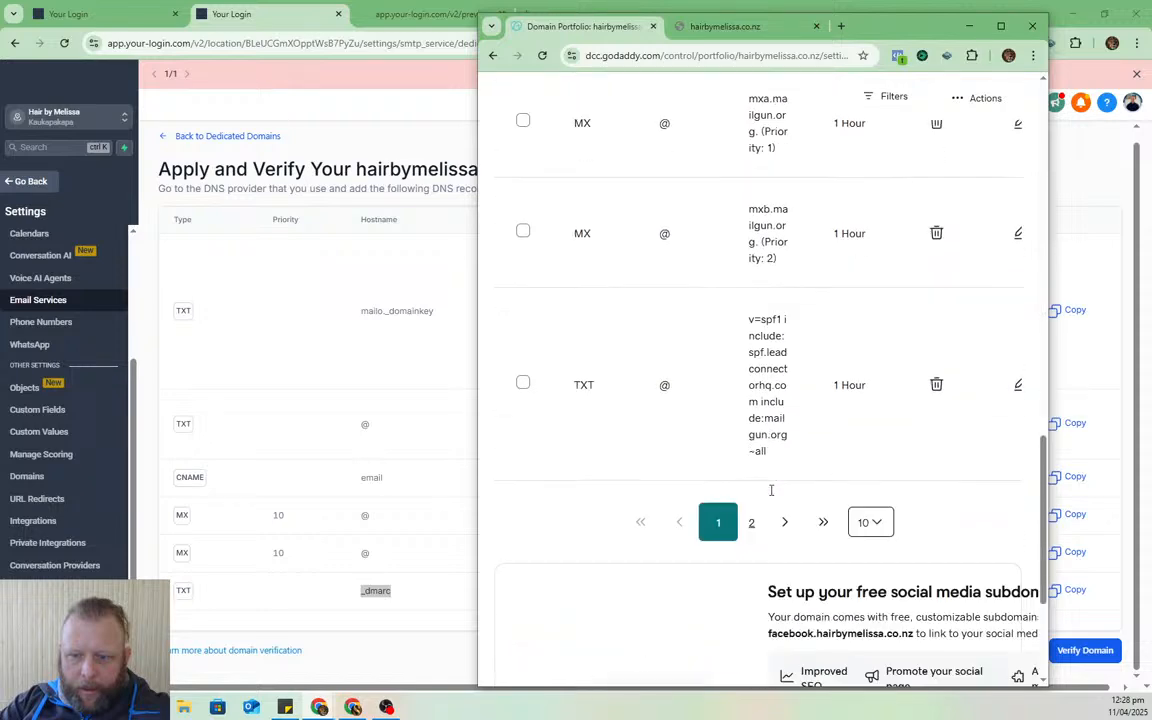
{"action": "scroll", "coordinate": [775, 495], "scroll_direction": "up", "scroll_amount": 10}
{"action": "scroll", "coordinate": [779, 498], "scroll_direction": "up", "scroll_amount": 2}
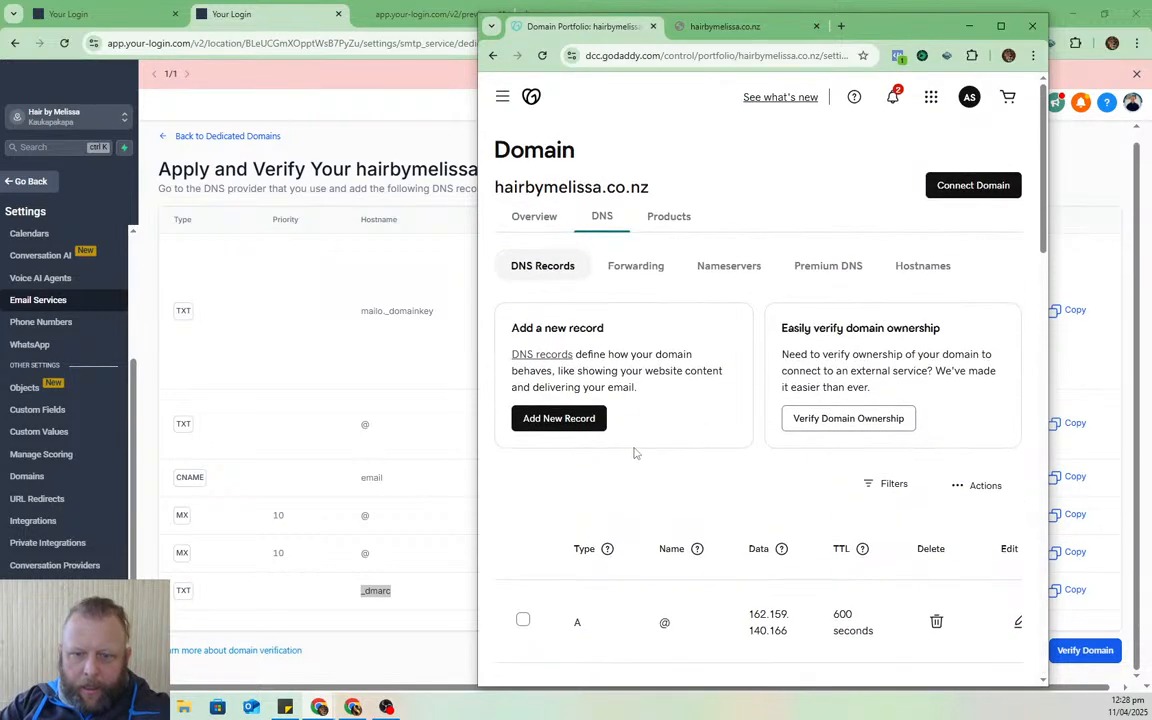
{"action": "left_click", "coordinate": [562, 418]}
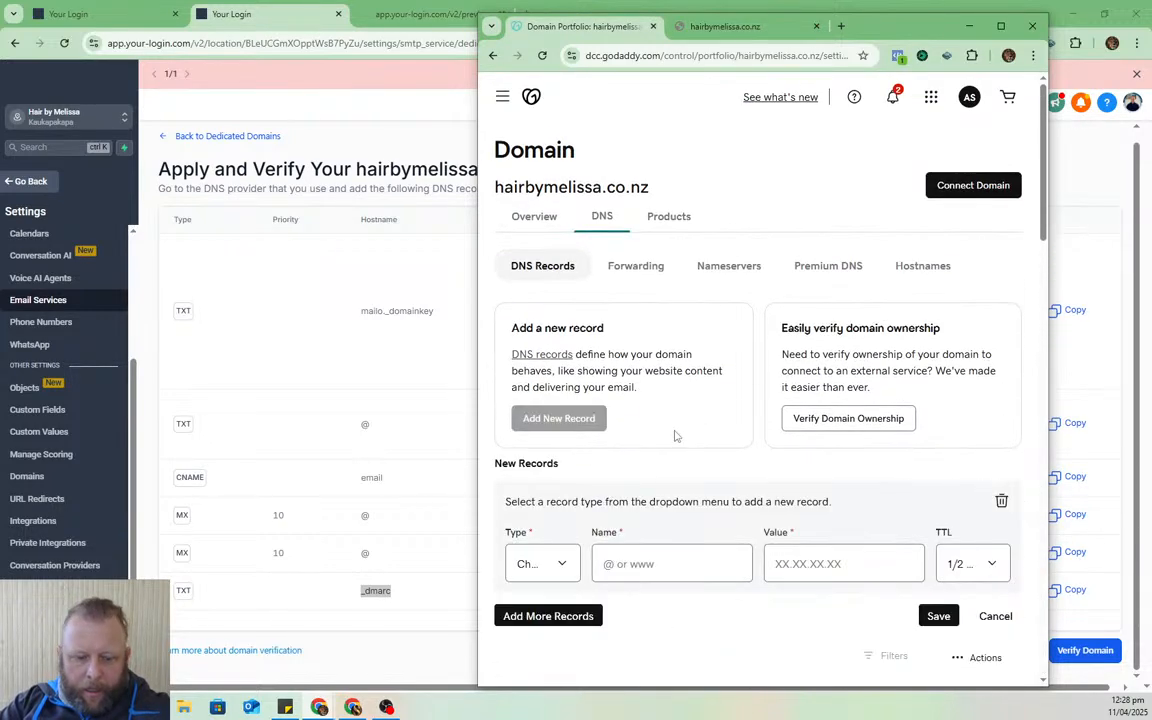
{"action": "left_click", "coordinate": [545, 563]}
{"action": "left_click", "coordinate": [535, 452]}
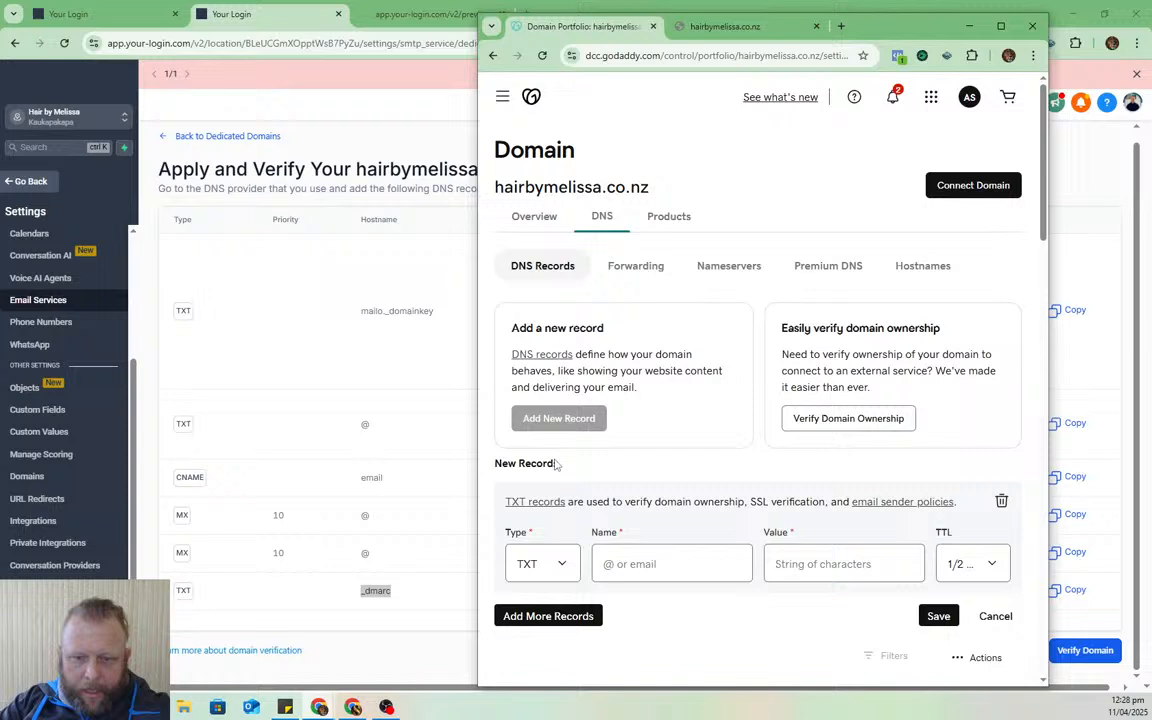
{"action": "left_click", "coordinate": [660, 562]}
{"action": "key", "text": "ctrl+v"}
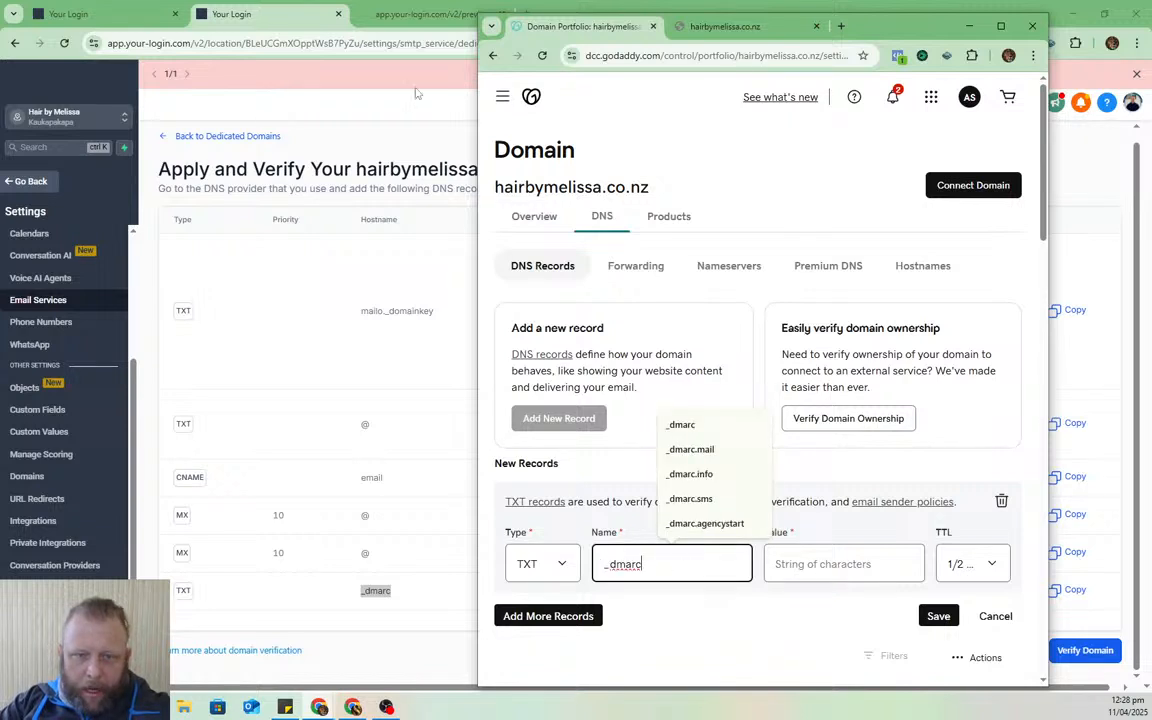
- Set the _dmarc record value to v=DMARC1;p=none; and save it
{"action": "left_click", "coordinate": [251, 7]}
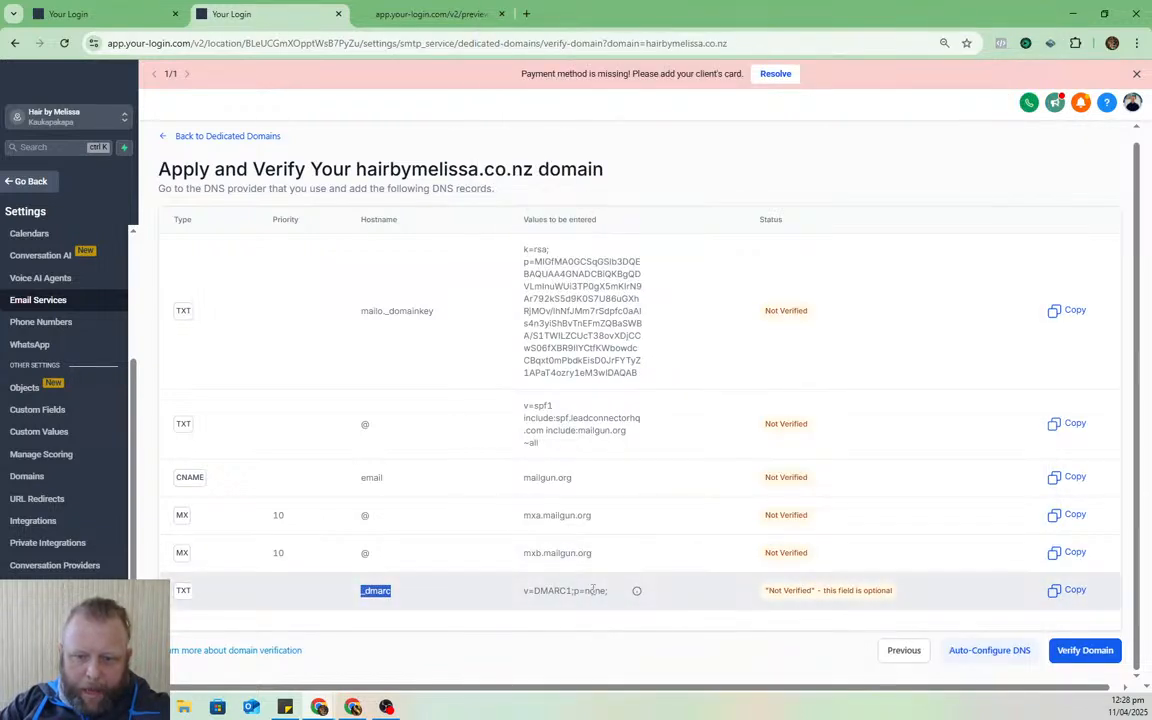
{"action": "triple_click", "coordinate": [593, 590]}
{"action": "key", "text": "ctrl+c"}
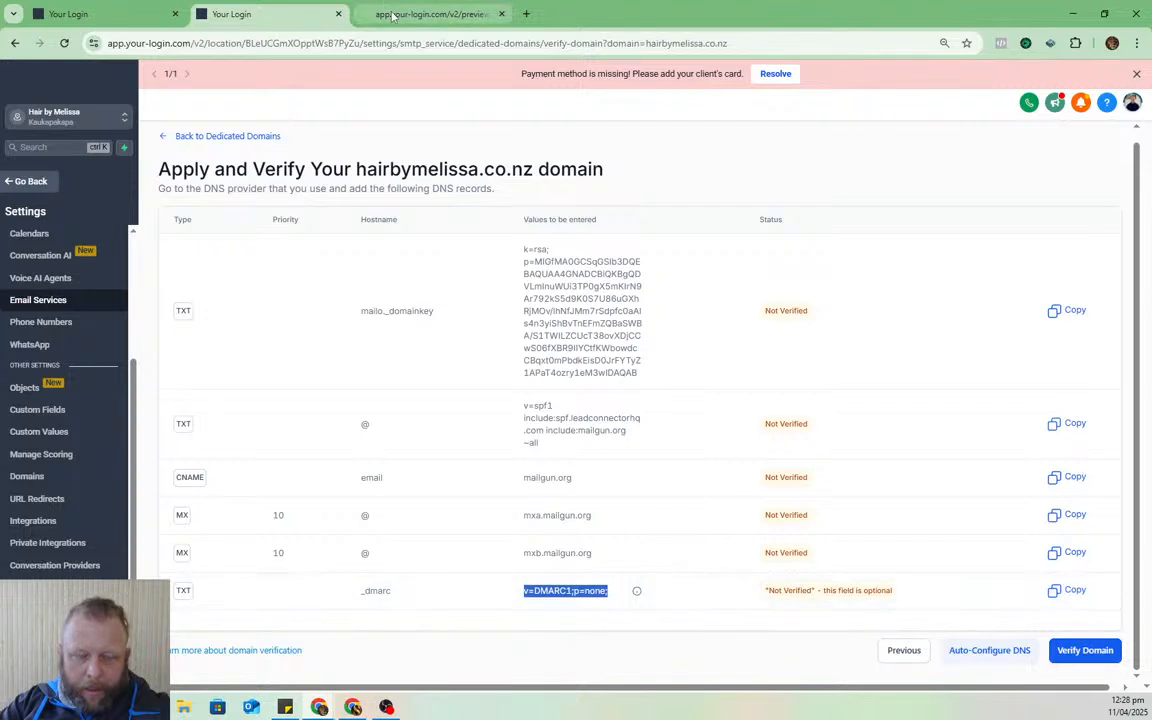
{"action": "key", "text": "alt+Tab"}
{"action": "left_click", "coordinate": [810, 567]}
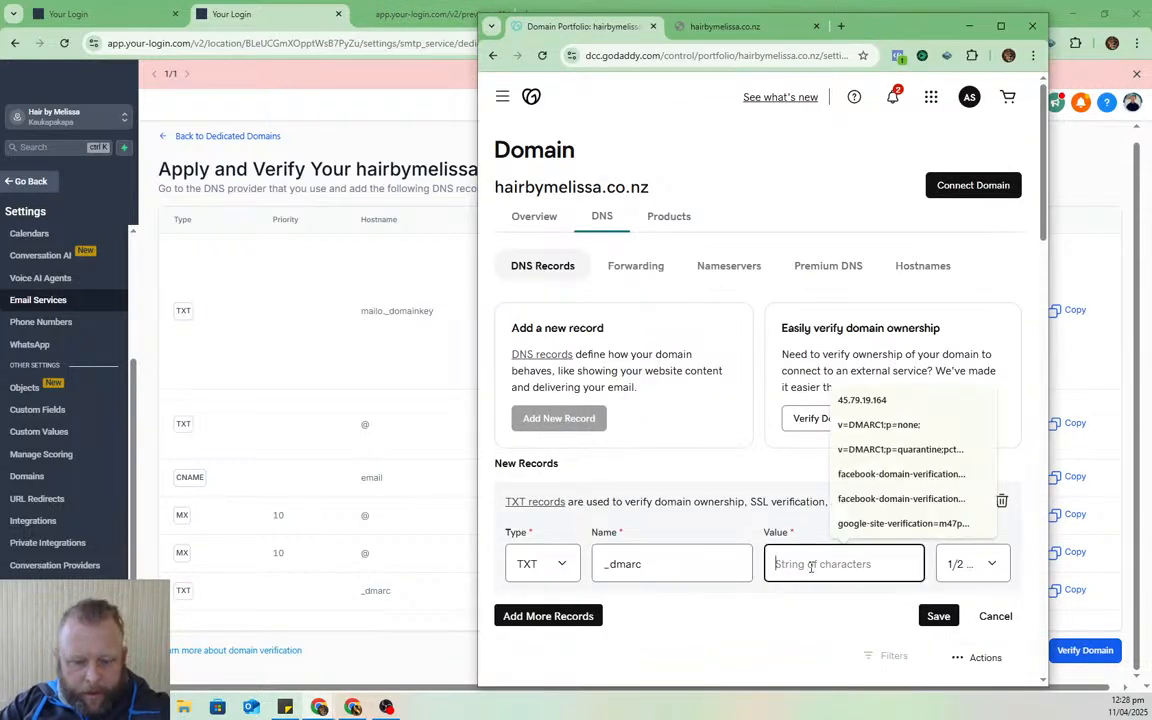
{"action": "key", "text": "ctrl+v"}
{"action": "left_click", "coordinate": [936, 617]}
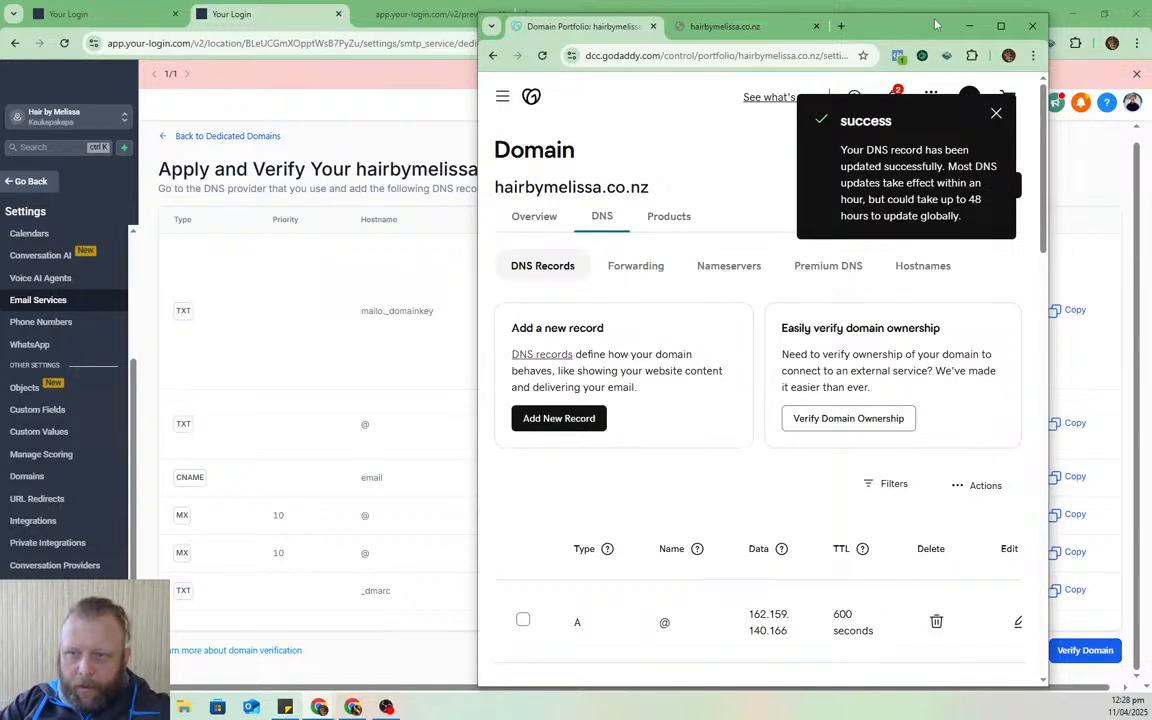
- Re-run HighLevel's domain verification after adding the DMARC record
{"action": "left_click_drag", "start_coordinate": [862, 22], "coordinate": [1151, 34]}
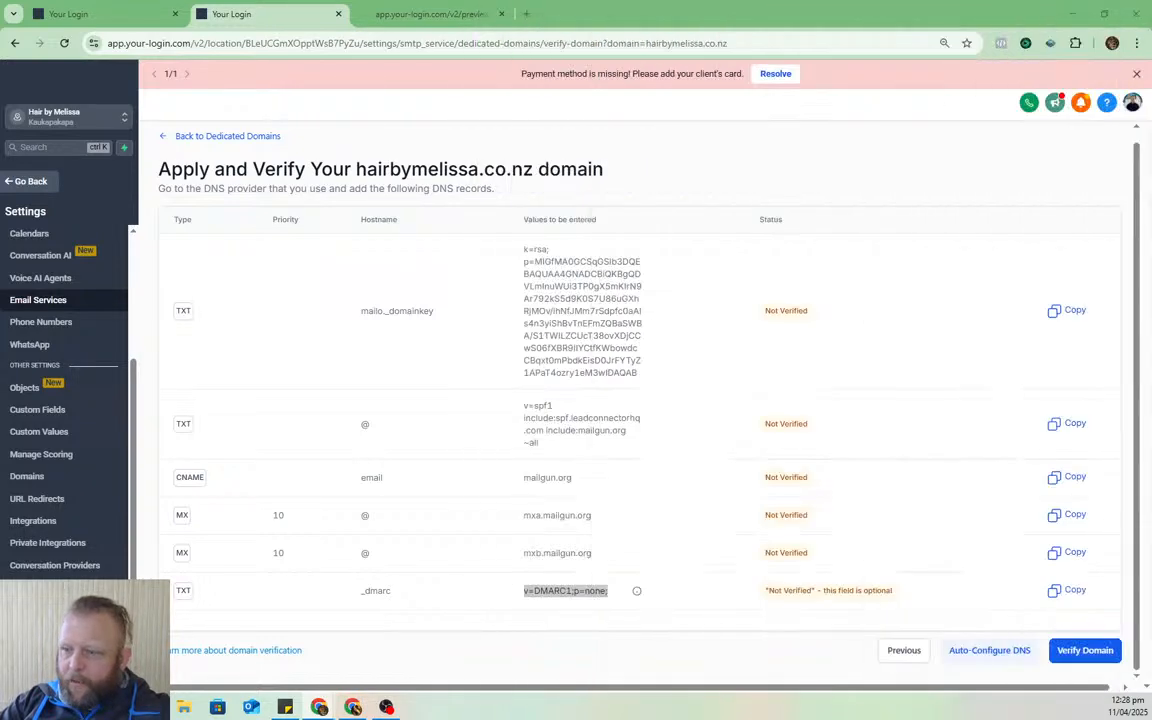
{"action": "left_click", "coordinate": [1080, 645]}
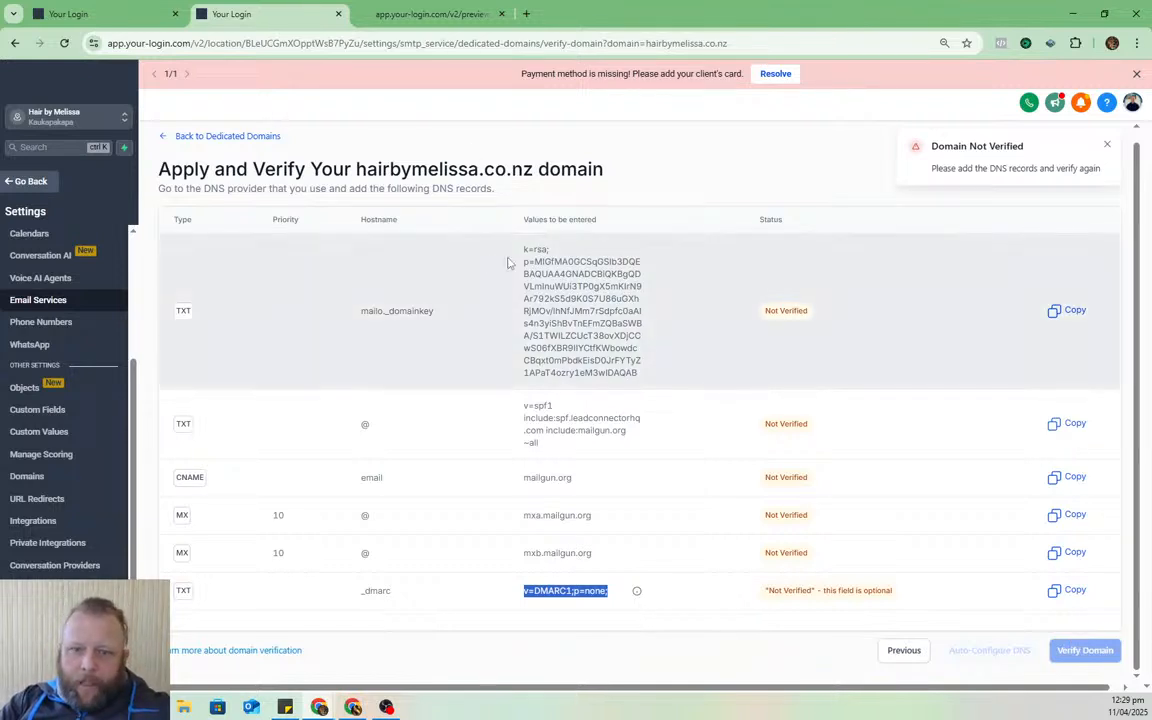
{"action": "scroll", "coordinate": [463, 320], "scroll_direction": "up", "scroll_amount": 1}
- Re-check the website domain records, review the email DNS records page, then open a blank tab
{"action": "left_click", "coordinate": [138, 12]}
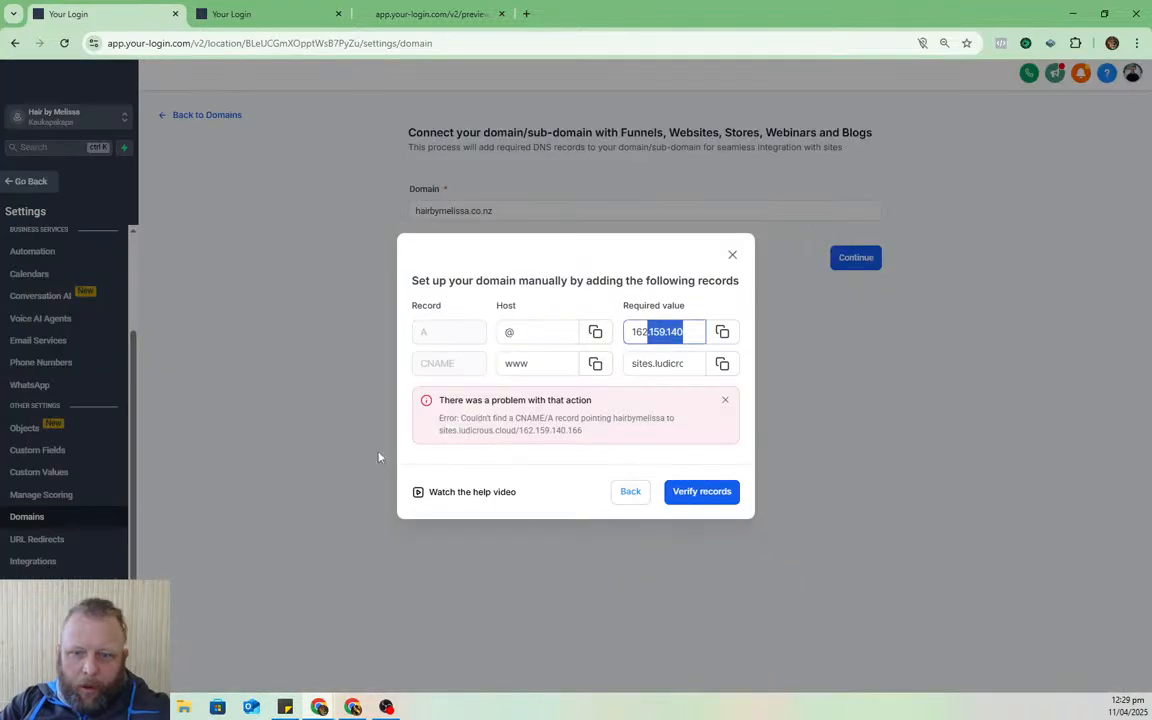
{"action": "left_click", "coordinate": [683, 491]}
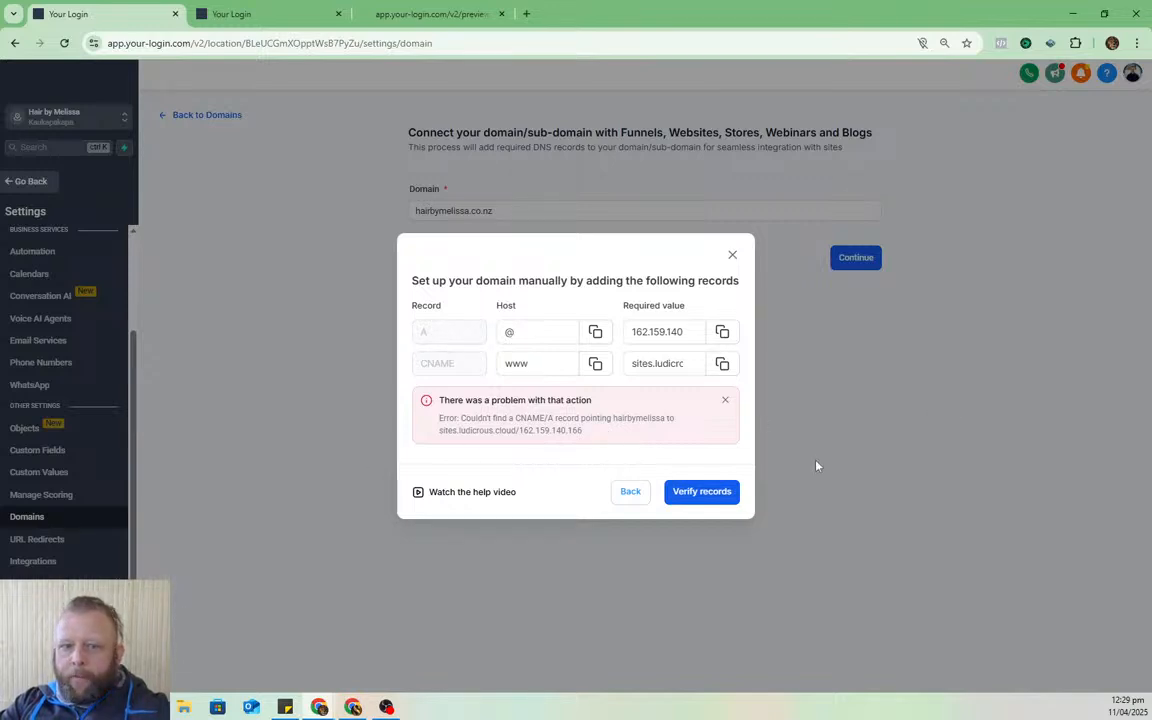
{"action": "left_click", "coordinate": [236, 12]}
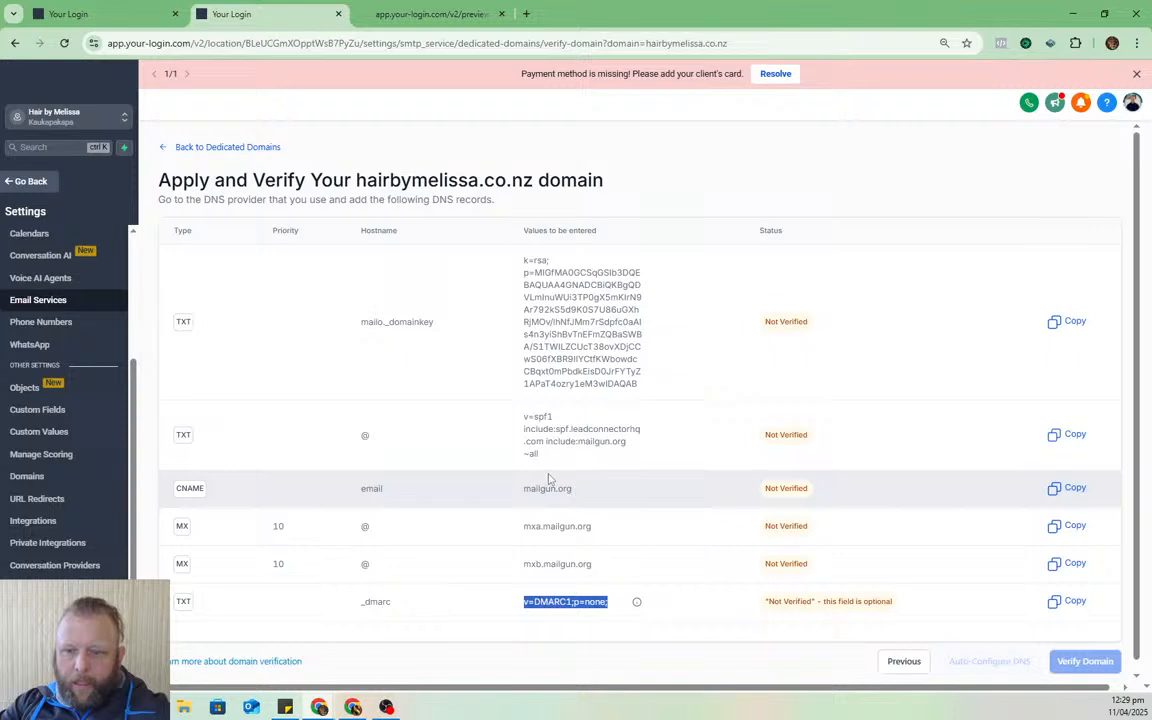
{"action": "scroll", "coordinate": [452, 566], "scroll_direction": "down", "scroll_amount": 1}
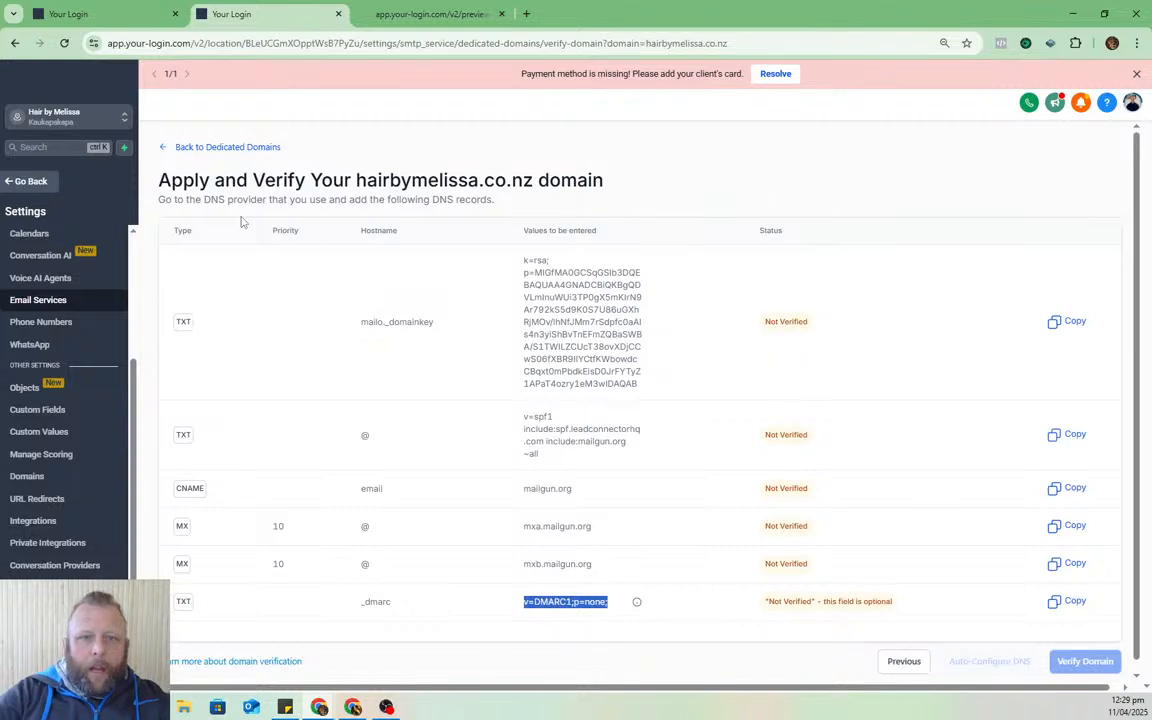
{"action": "left_click", "coordinate": [526, 13]}
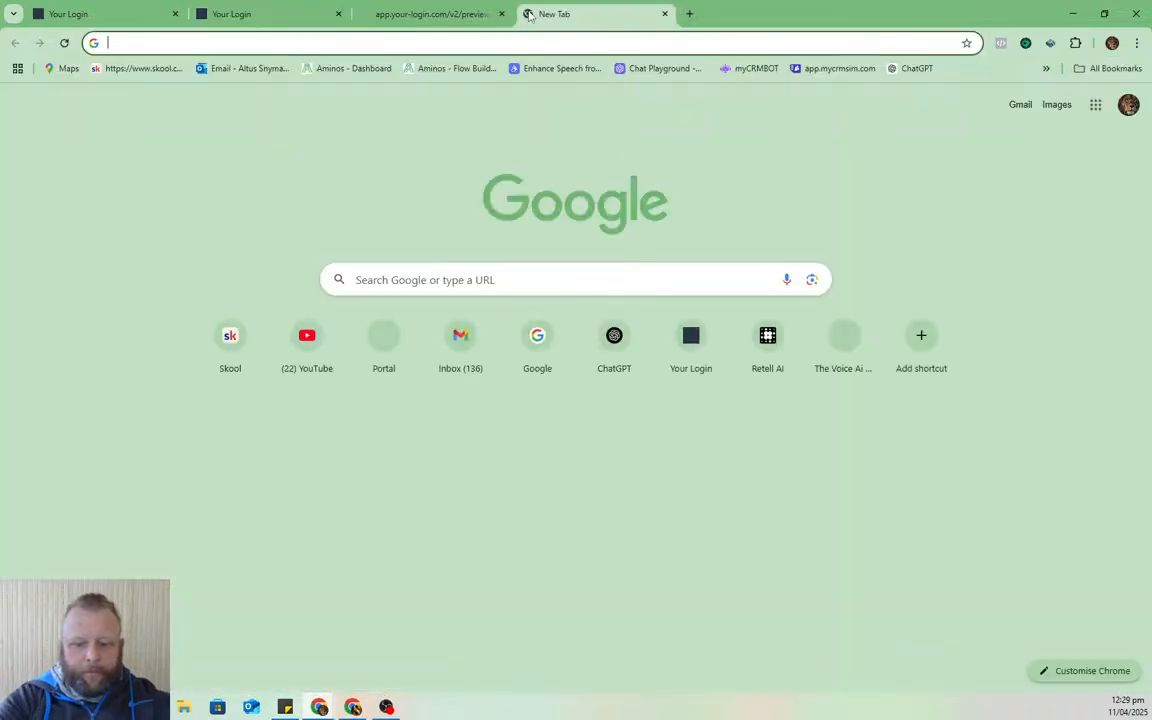
- Load lovable.dev in the new tab, then chatgpt.com in another tab
{"action": "type", "text": "lova"}
{"action": "key", "text": "Return"}
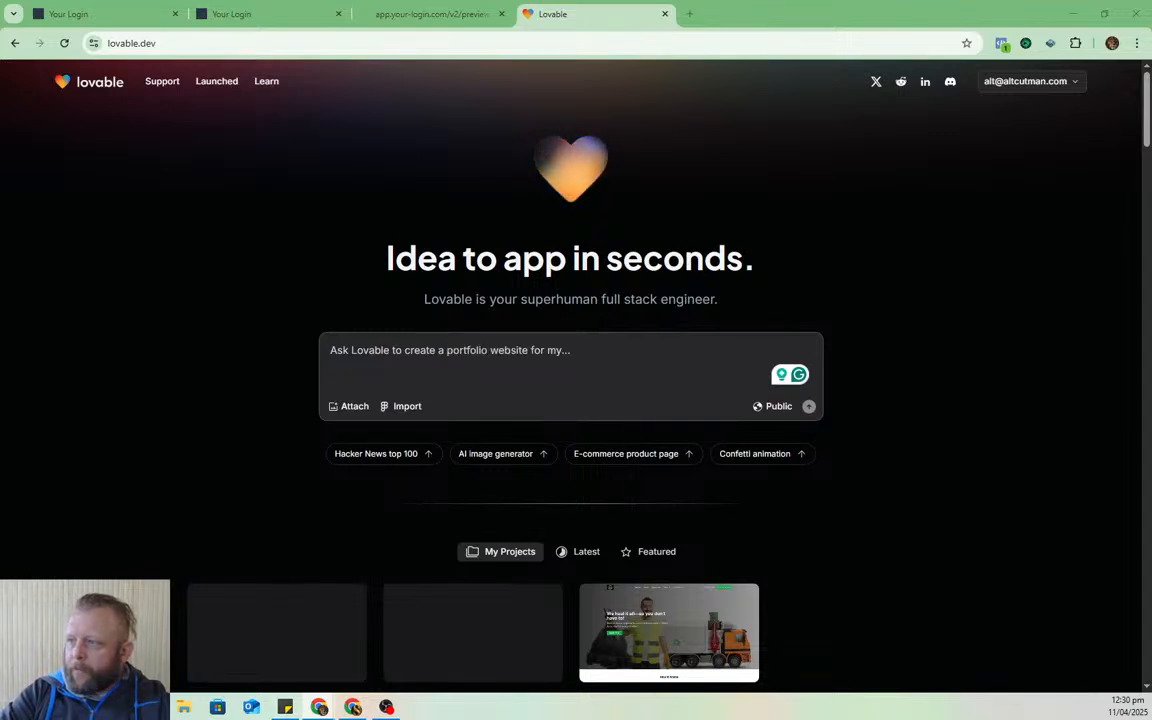
{"action": "left_click", "coordinate": [689, 13]}
{"action": "type", "text": "chatgpt.com"}
{"action": "key", "text": "Return"}
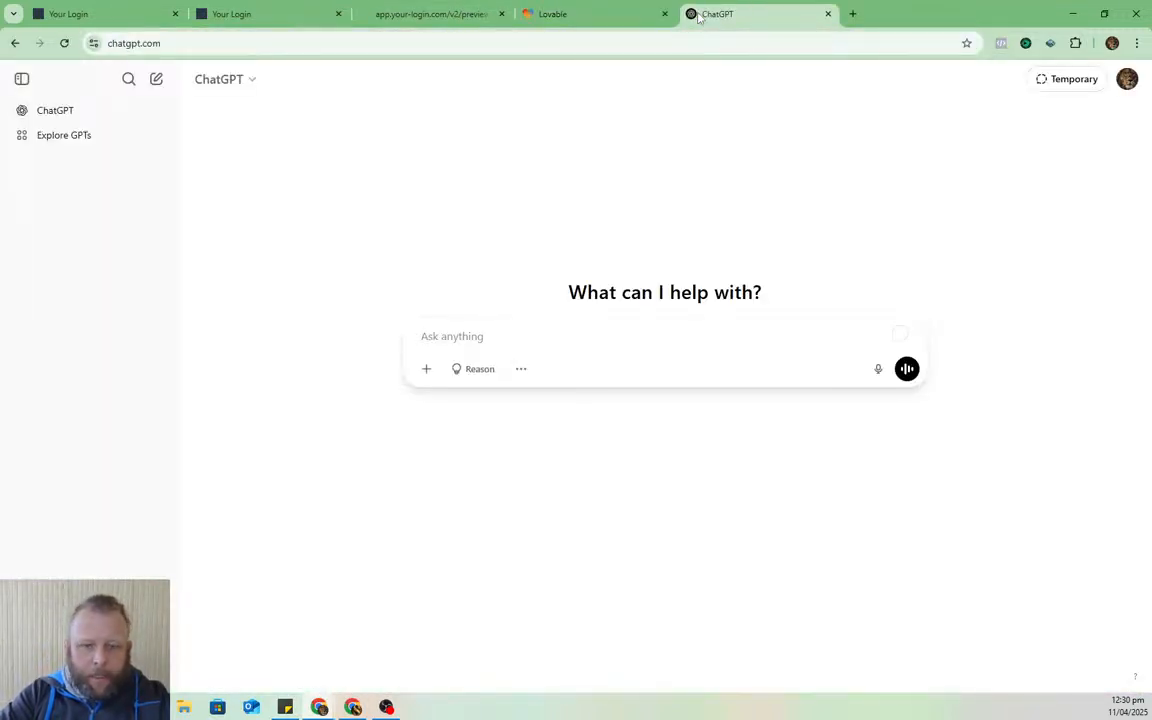
- Send ChatGPT the prepared request for 10 questions before writing a lovable.dev salon website prompt
{"action": "left_click", "coordinate": [489, 337]}
{"action": "key", "text": "ctrl+v"}
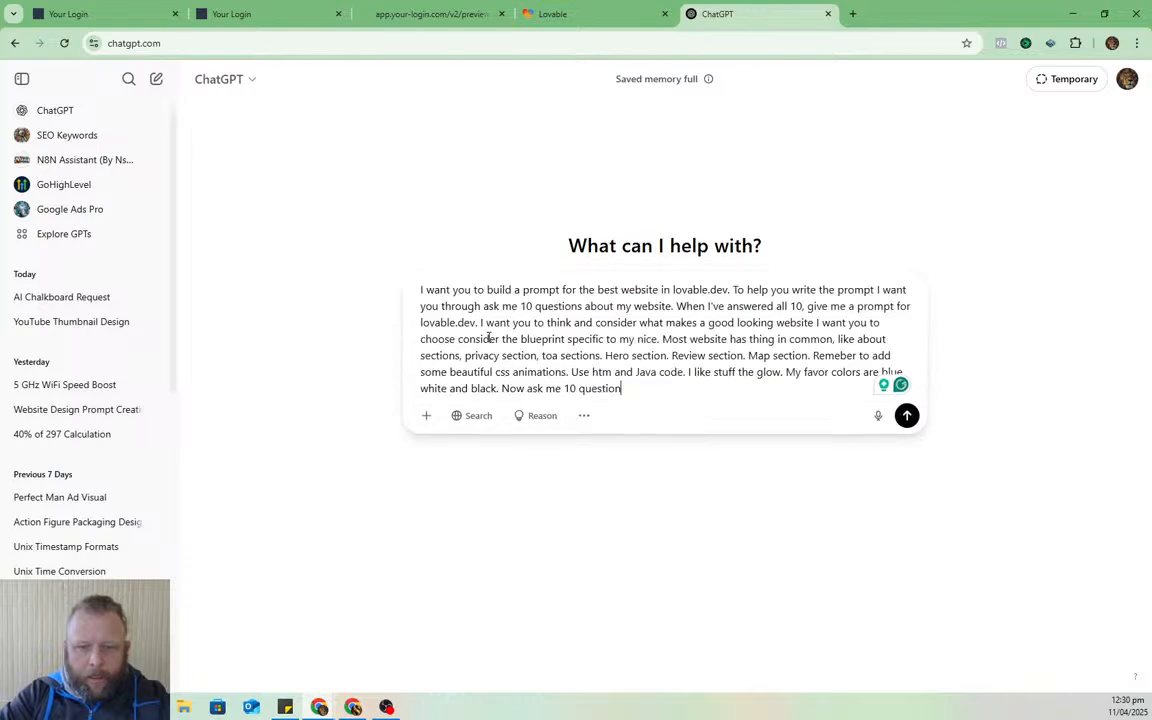
{"action": "key", "text": "Return"}
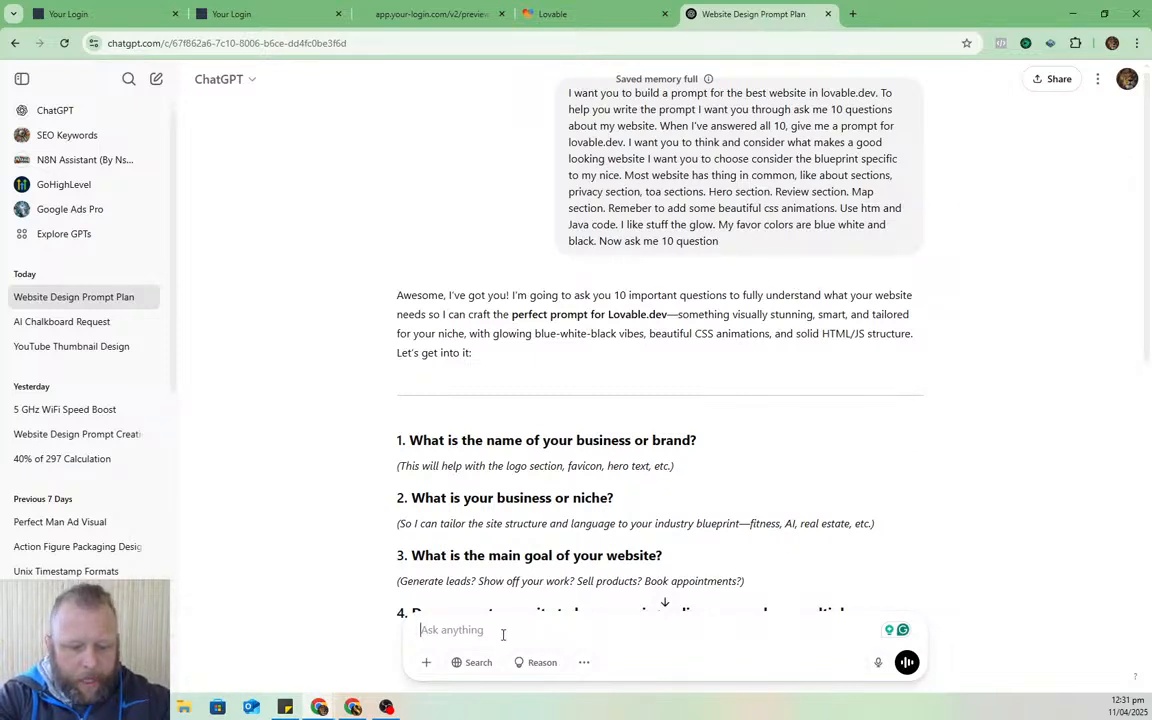
- Type answers 1–3: Hair By Melissa, Hair Salon, showcase services with an online booking function
{"action": "type", "text": "Hair "}
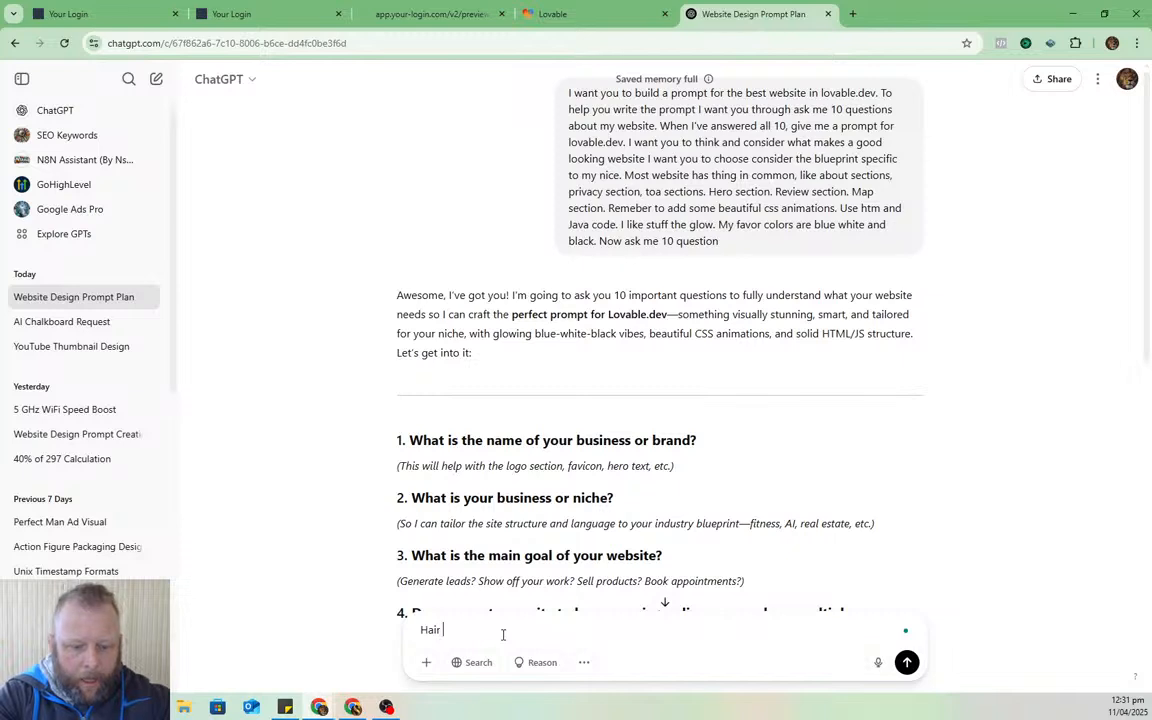
{"action": "type", "text": "By Melissa"}
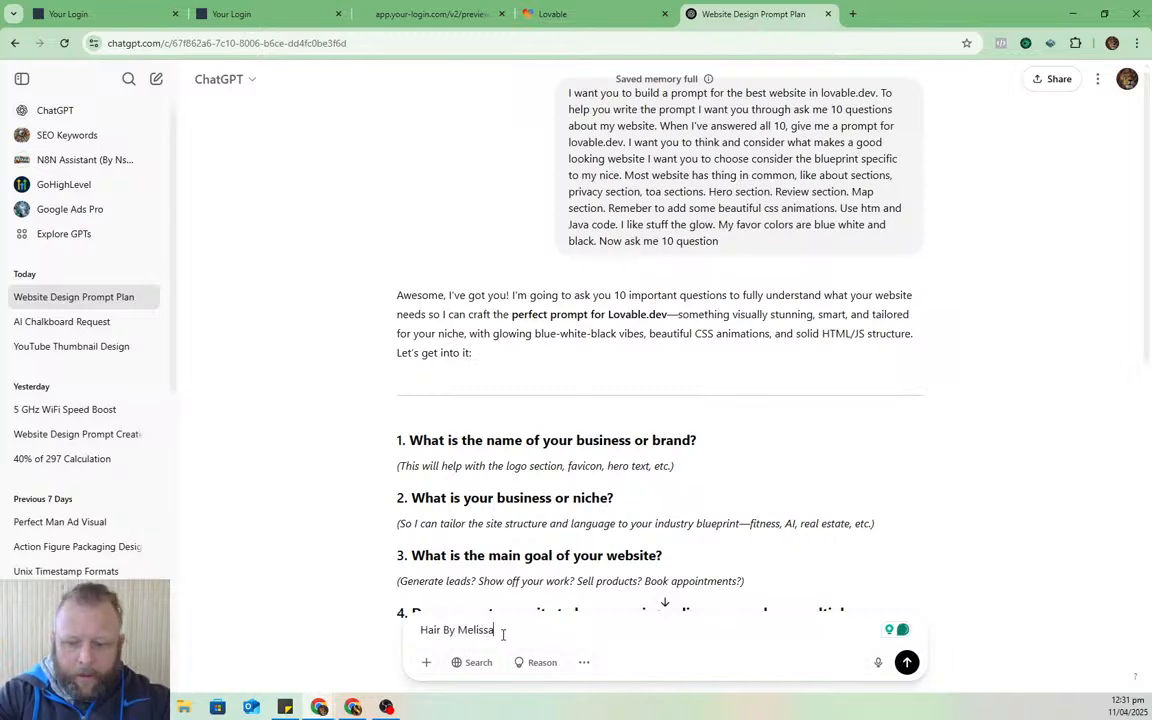
{"action": "key", "text": "Home"}
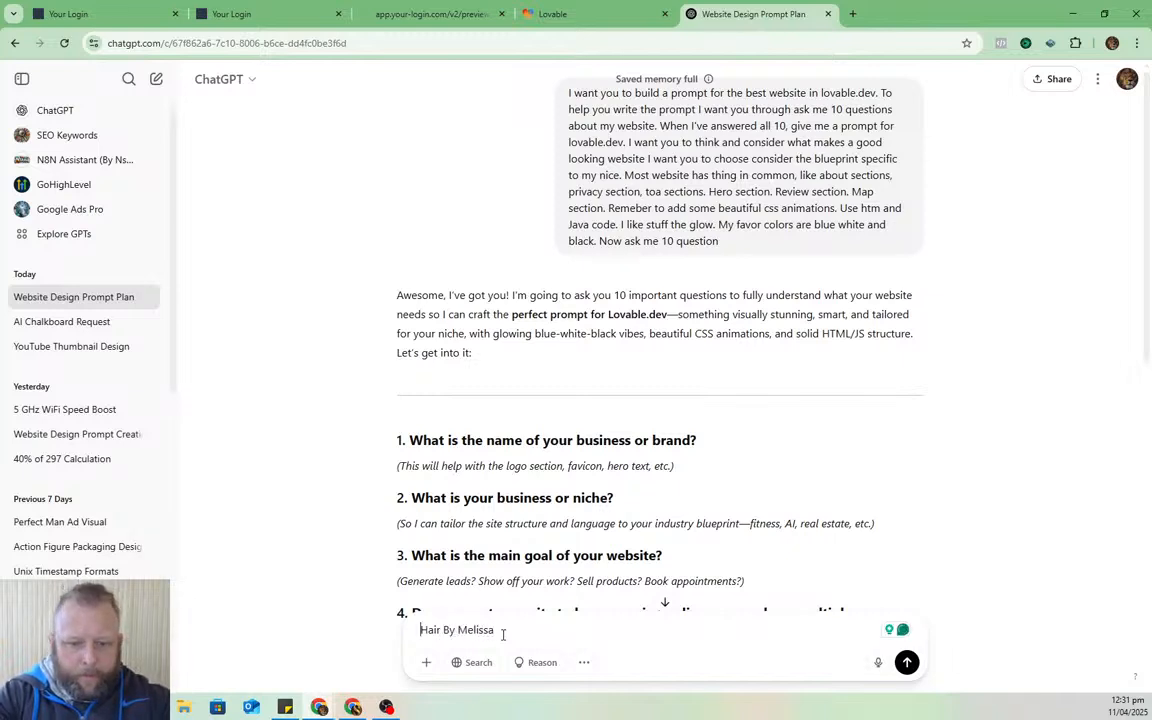
{"action": "type", "text": "1)"}
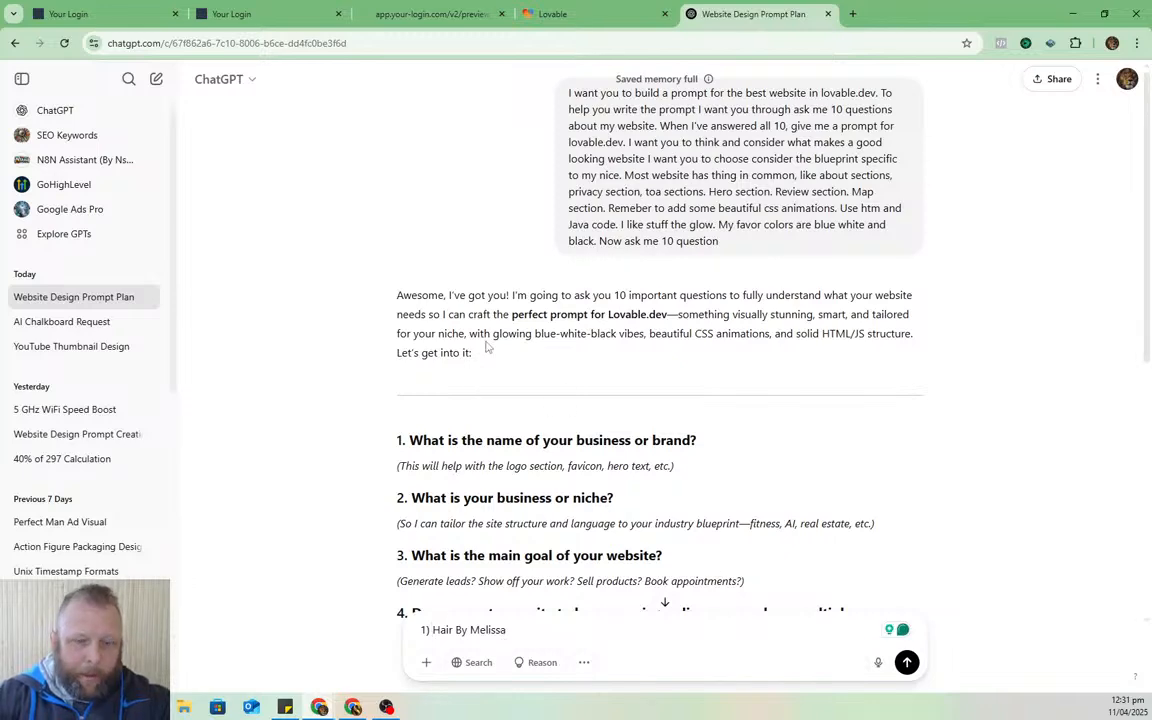
{"action": "scroll", "coordinate": [487, 347], "scroll_direction": "down", "scroll_amount": 3}
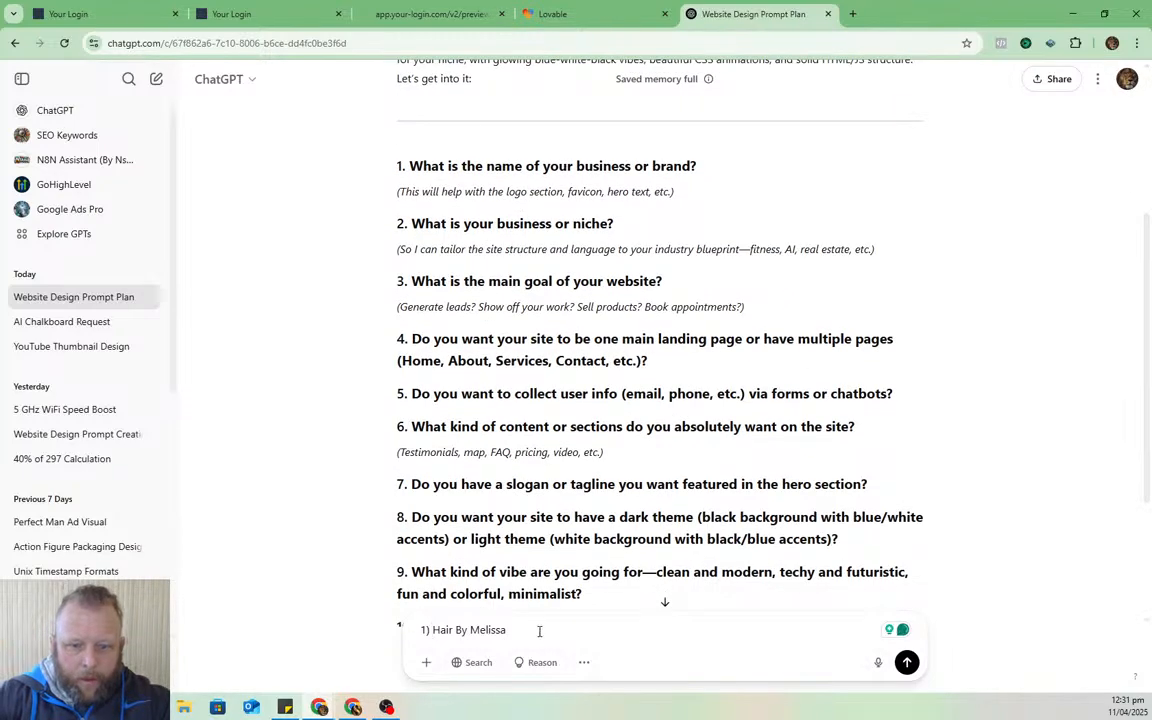
{"action": "left_click", "coordinate": [539, 631]}
{"action": "type", "text": "2"}
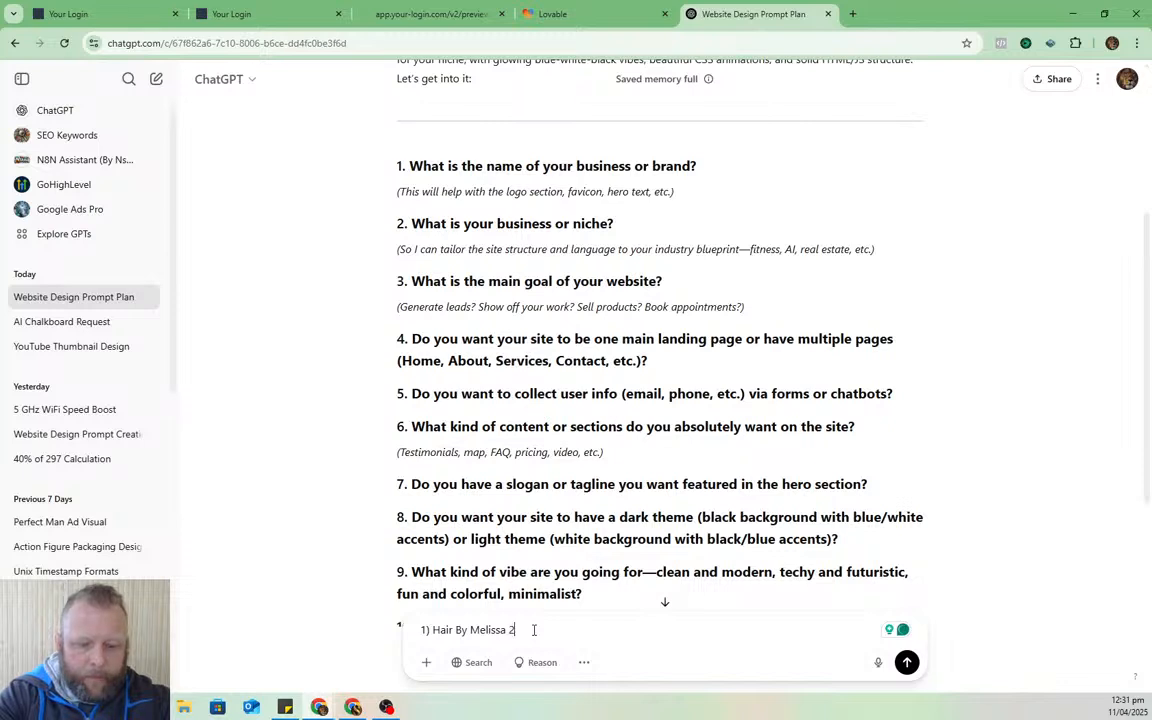
{"action": "type", "text": ") "}
{"action": "type", "text": "Hair S"}
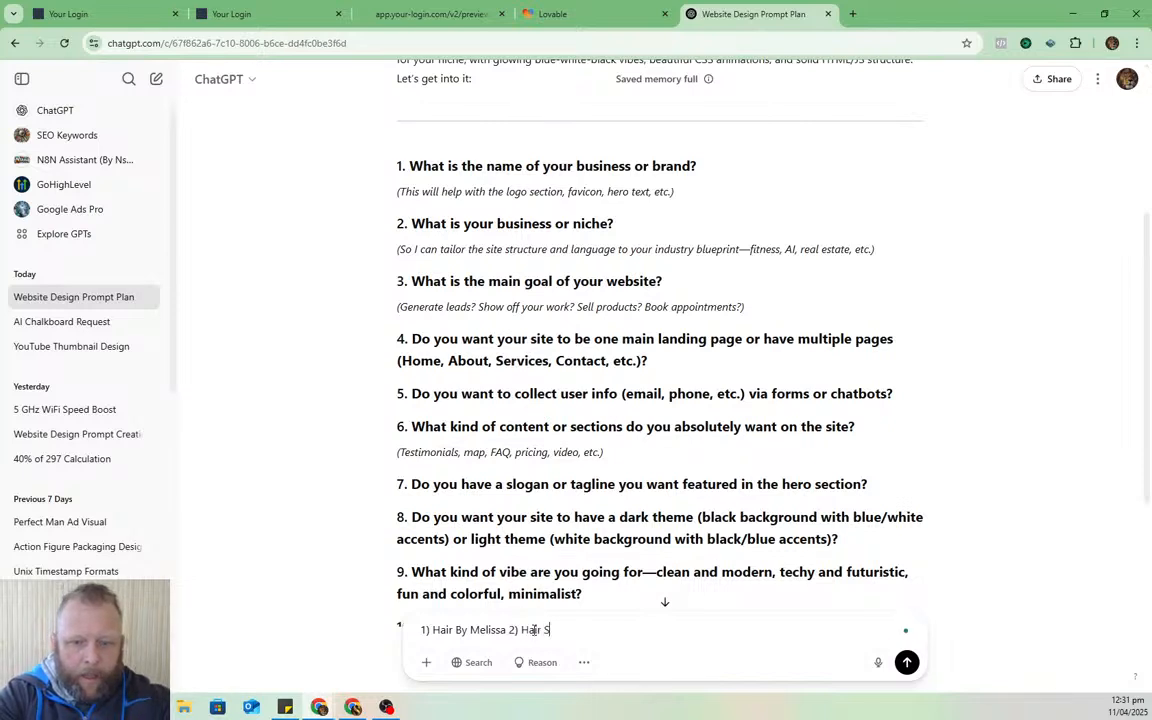
{"action": "type", "text": "alon"}
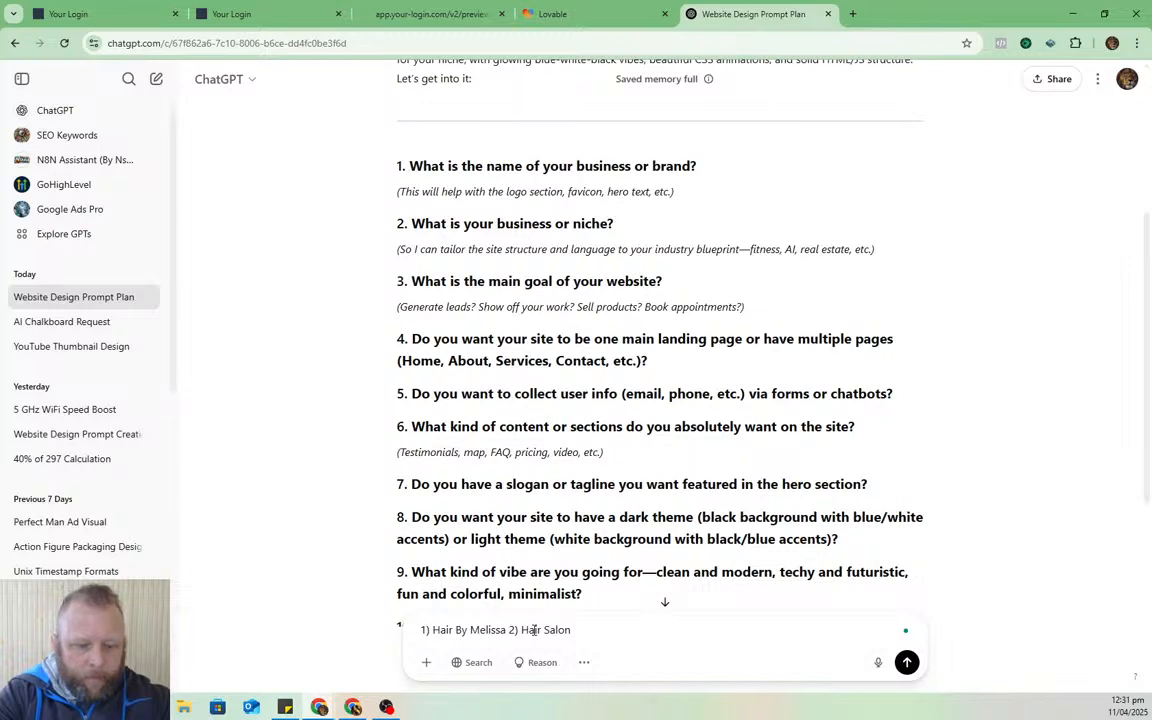
{"action": "type", "text": " 3)"}
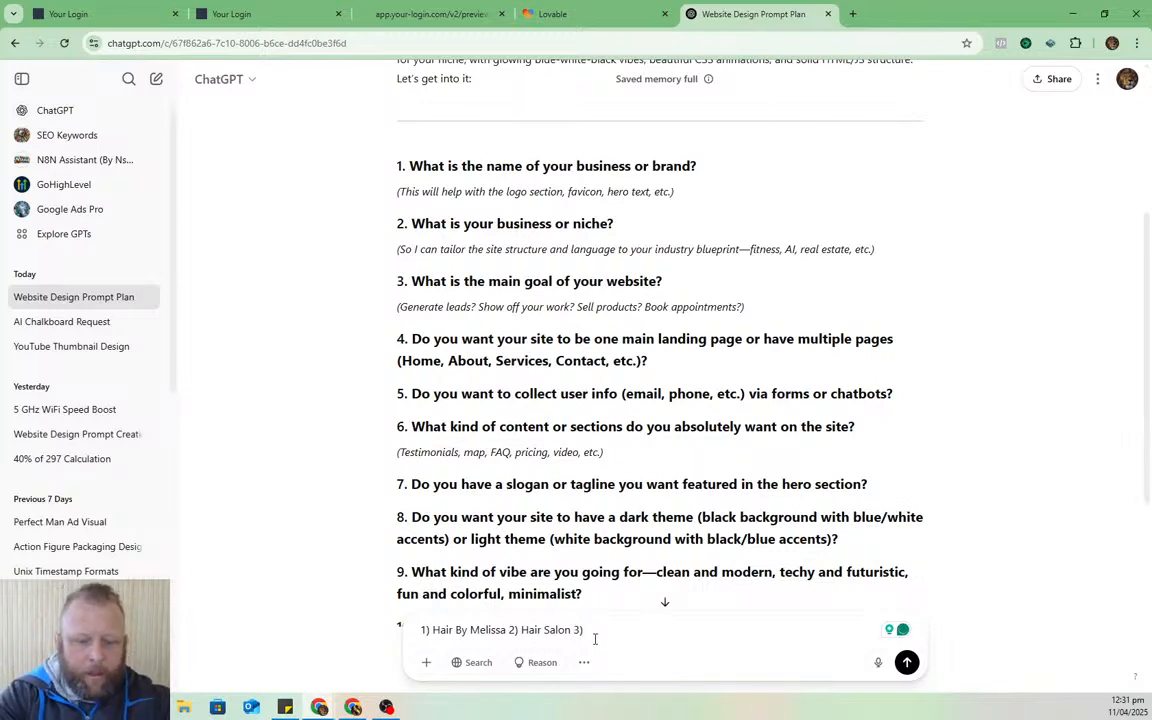
{"action": "type", "text": "Show off"}
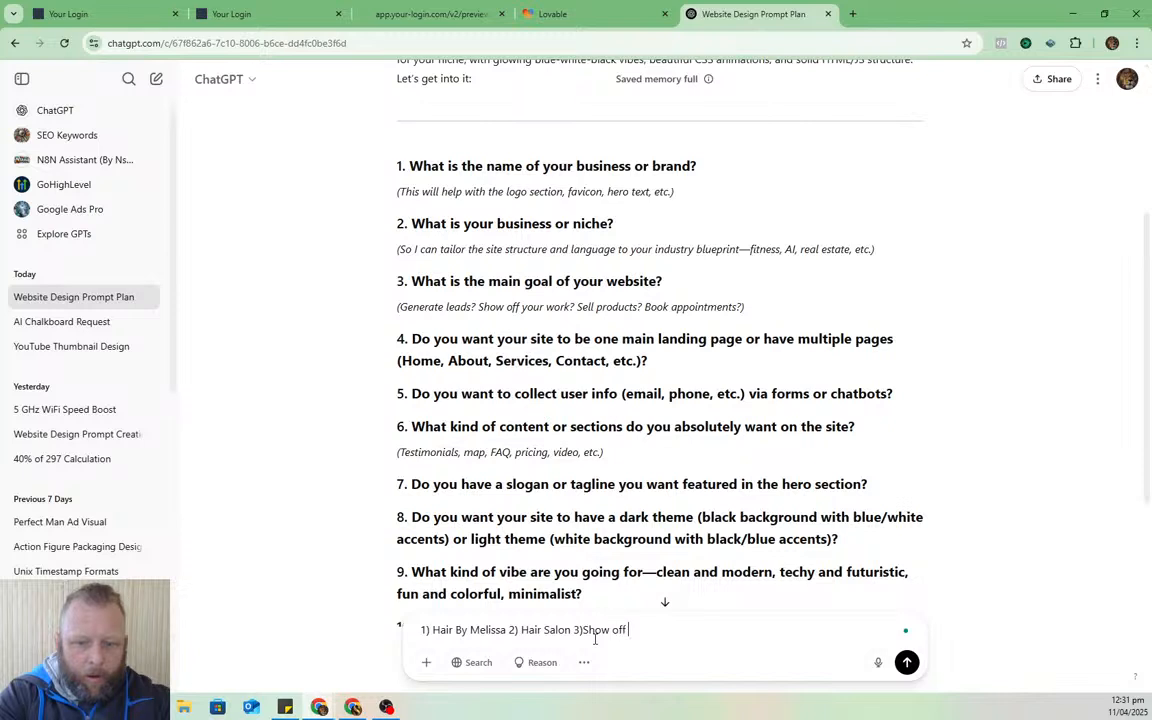
{"action": "type", "text": " the hair s"}
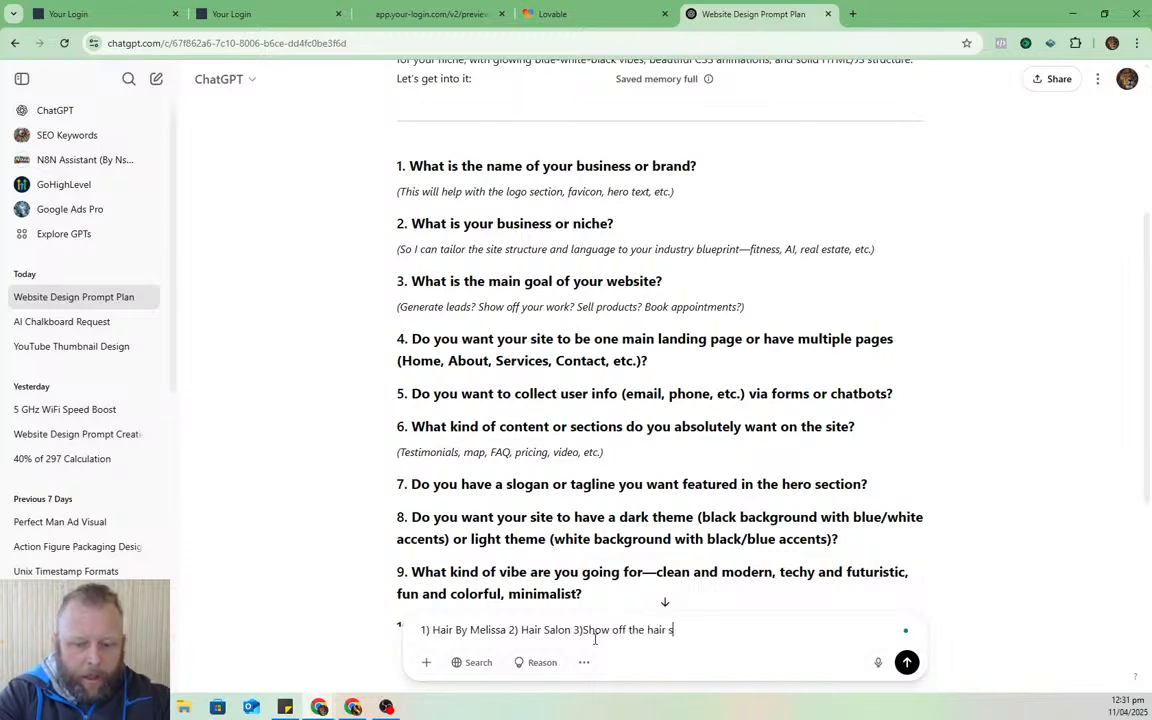
{"action": "type", "text": "alon and servi"}
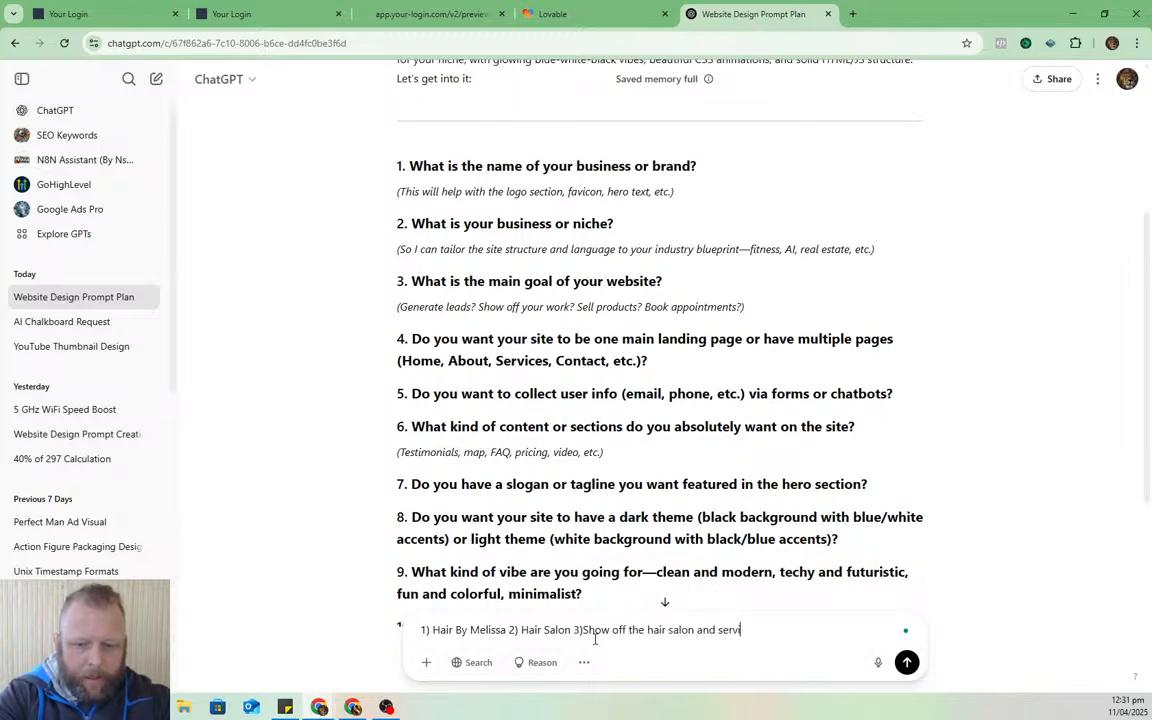
{"action": "type", "text": "ce, have a "}
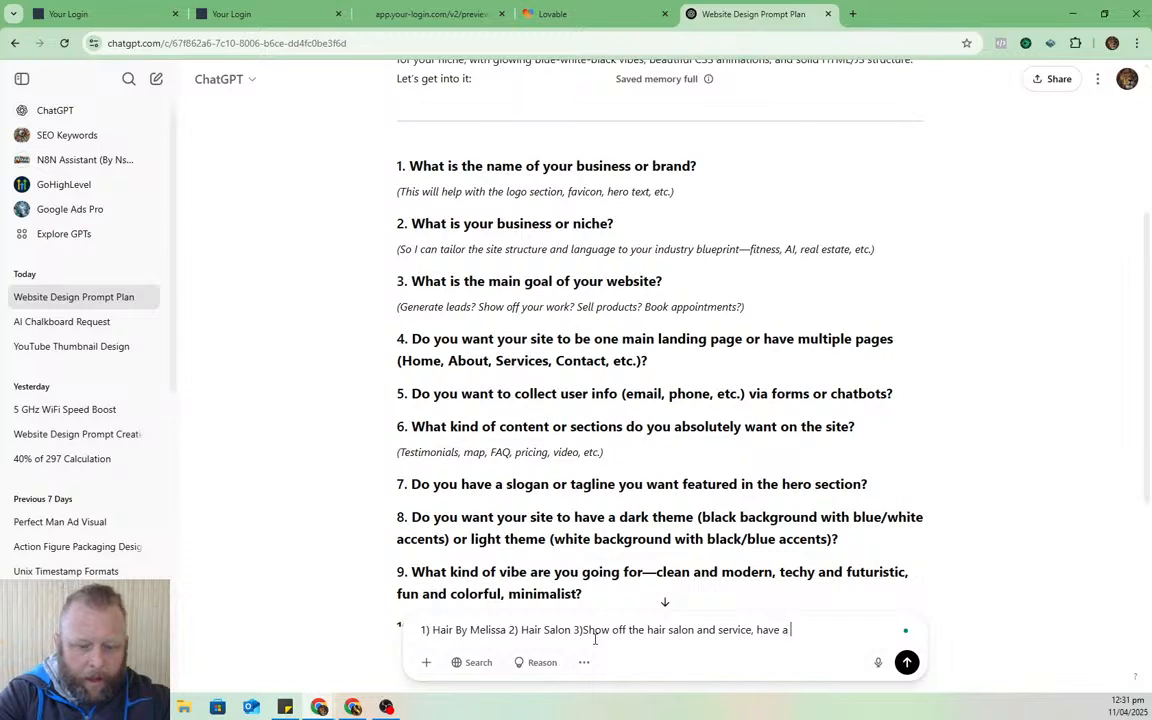
{"action": "type", "text": "online book"}
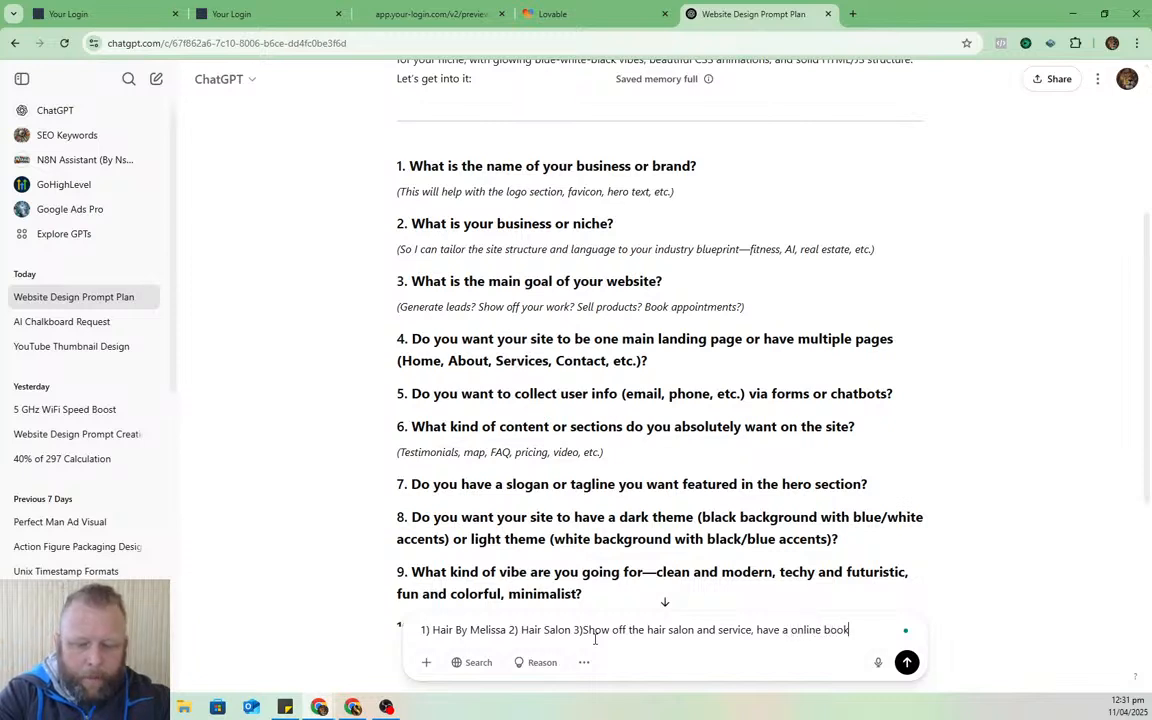
{"action": "type", "text": "ing functi"}
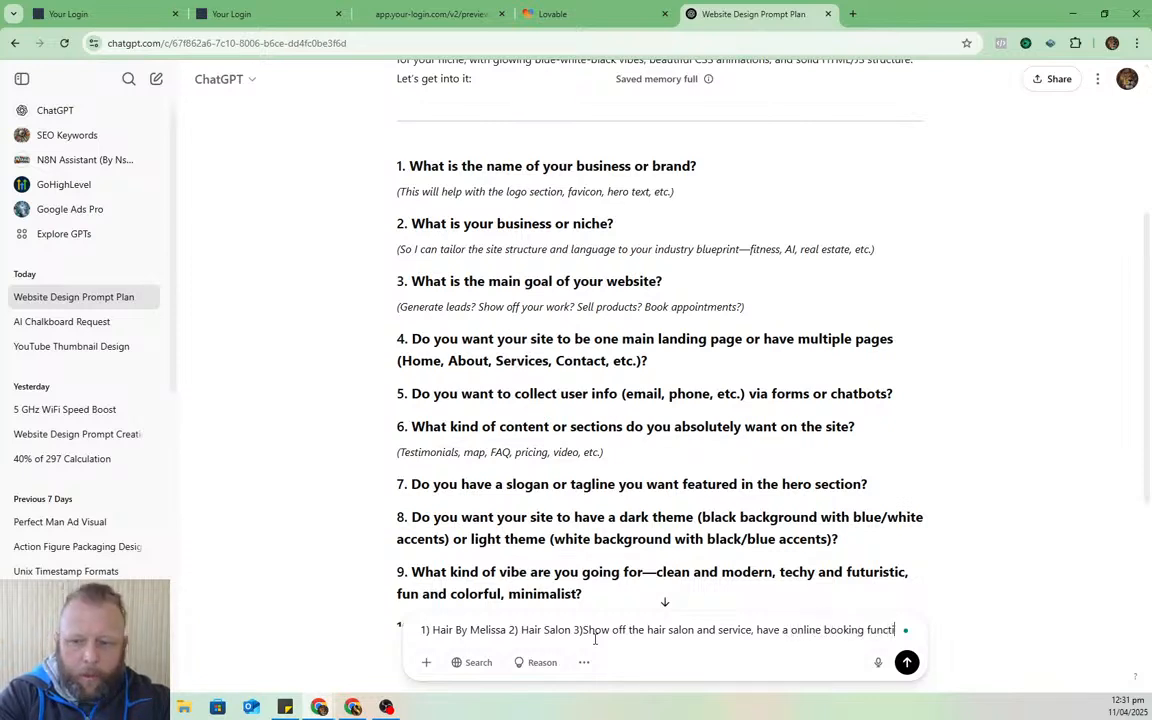
{"action": "type", "text": "on"}
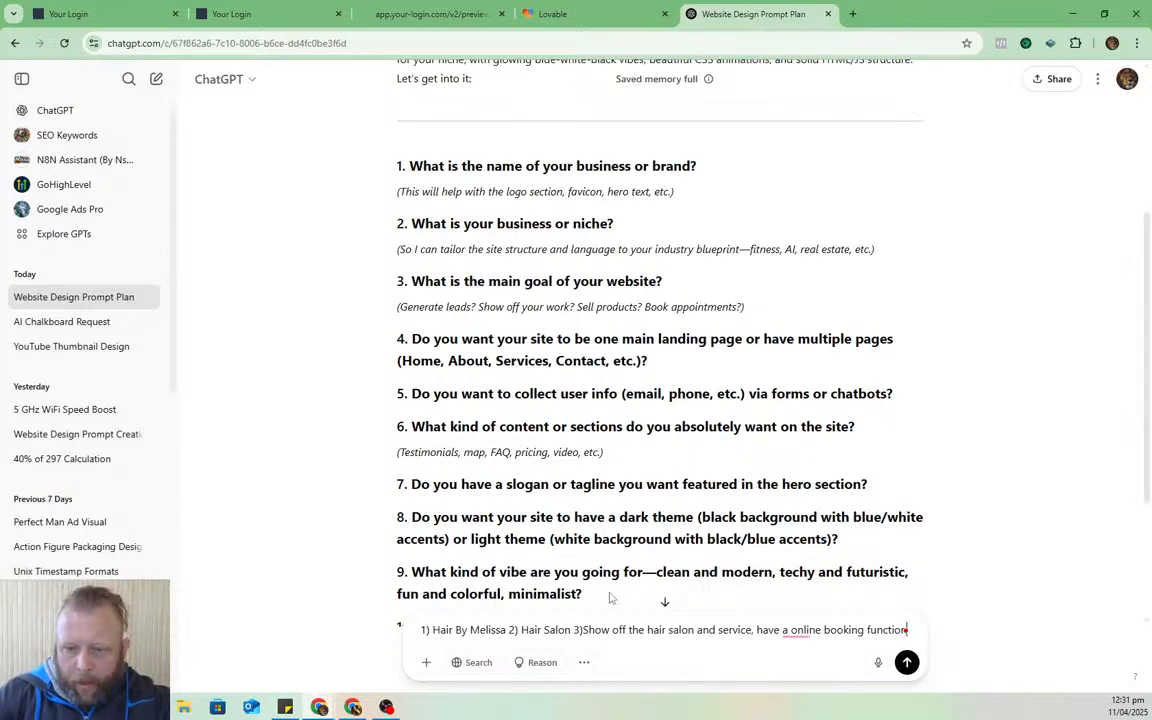
{"action": "mouse_move", "coordinate": [806, 634]}
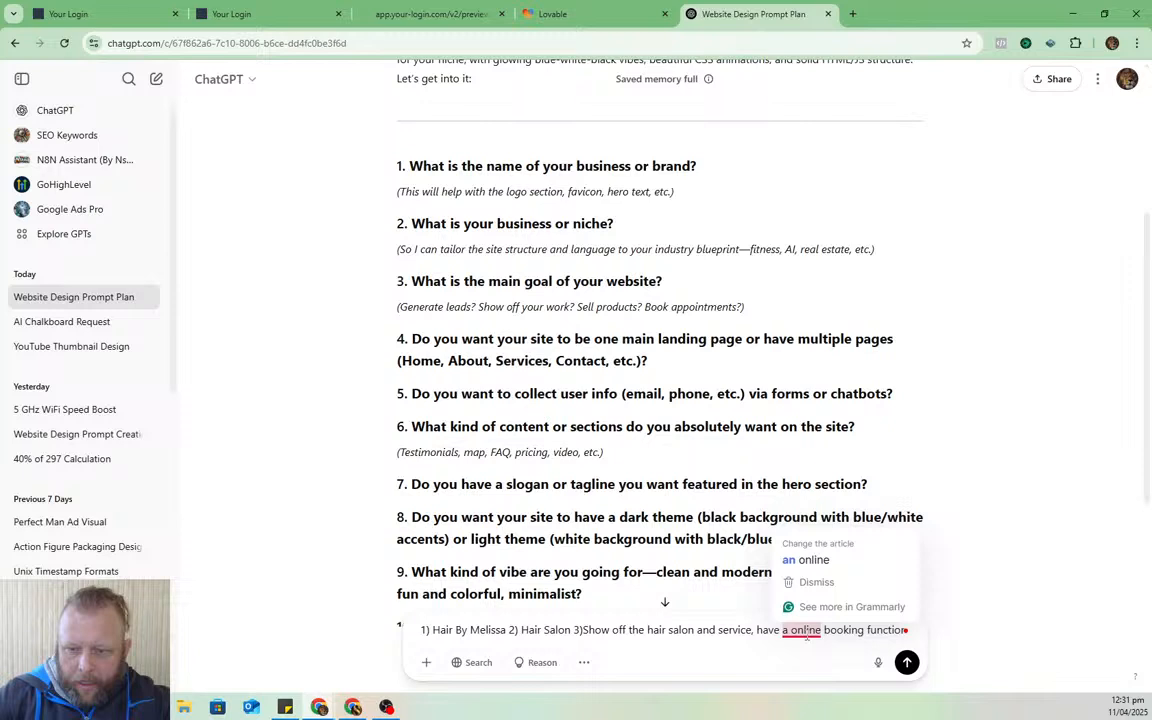
{"action": "left_click", "coordinate": [813, 560]}
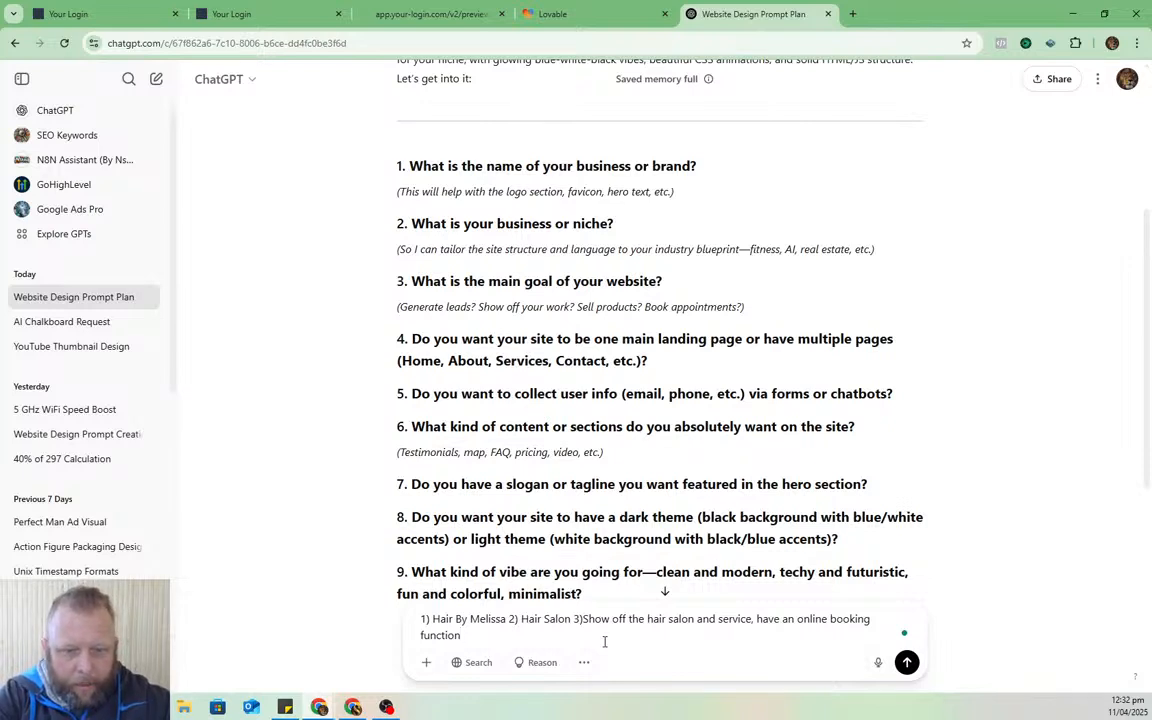
{"action": "type", "text": "4)"}
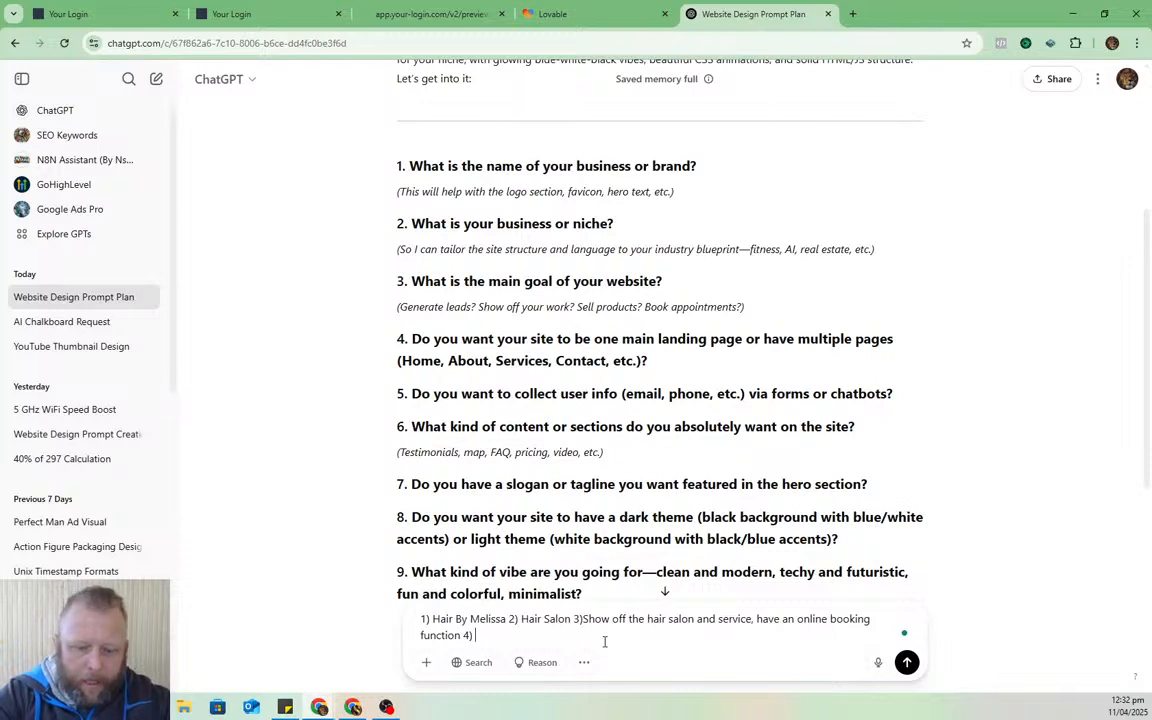
{"action": "type", "text": " multiple pa"}
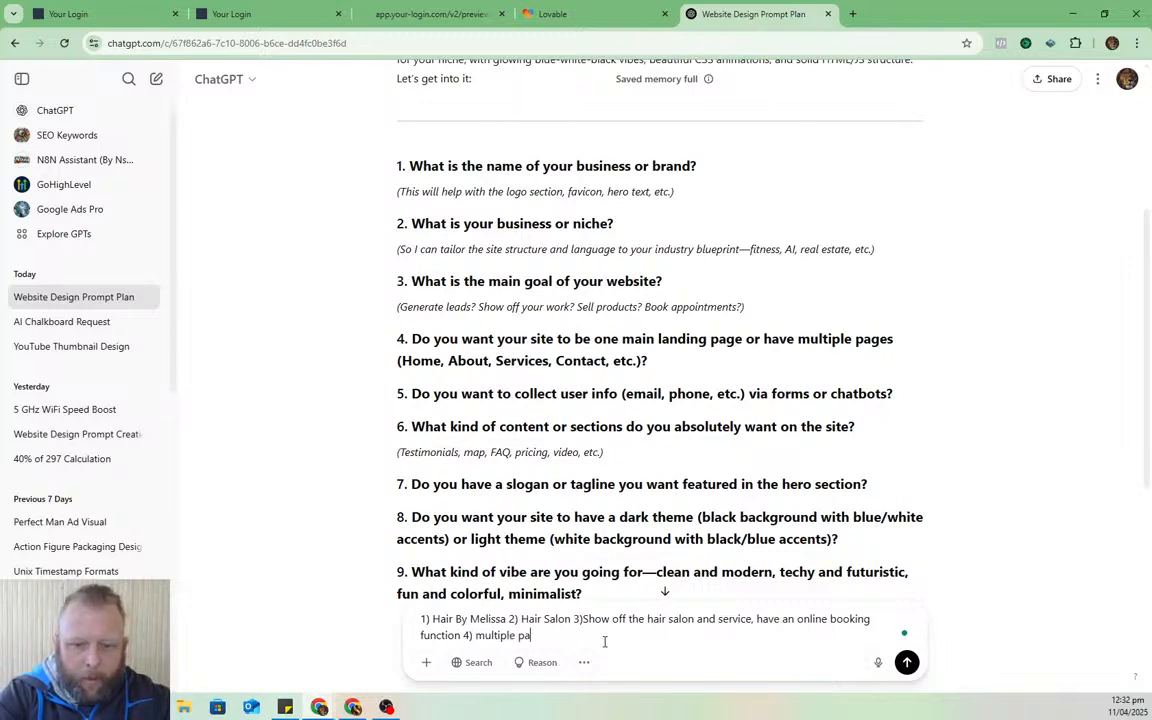
{"action": "type", "text": "ges. Id"}
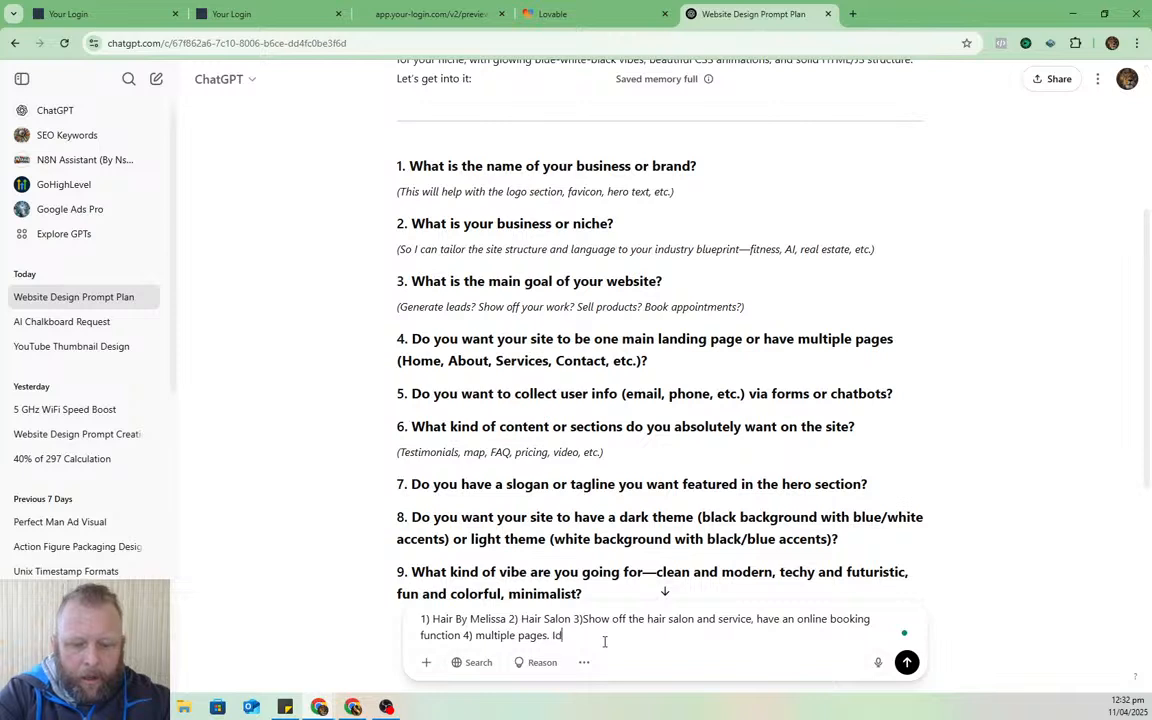
{"action": "type", "text": " like "}
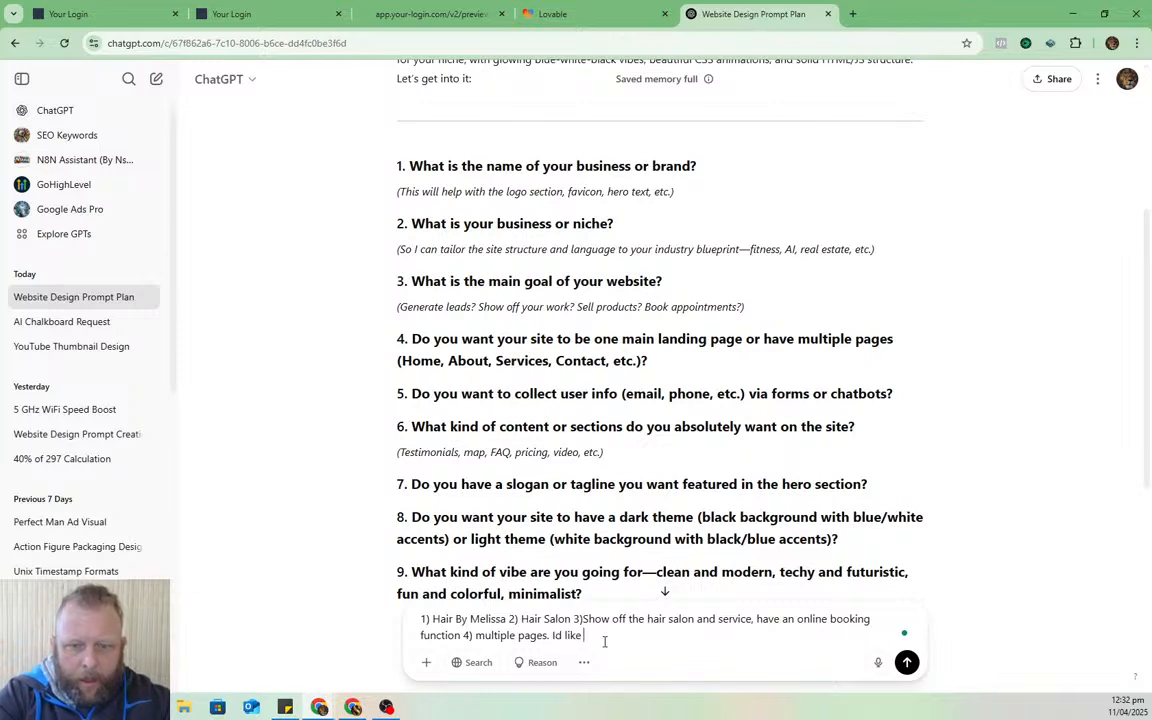
{"action": "type", "text": "abou"}
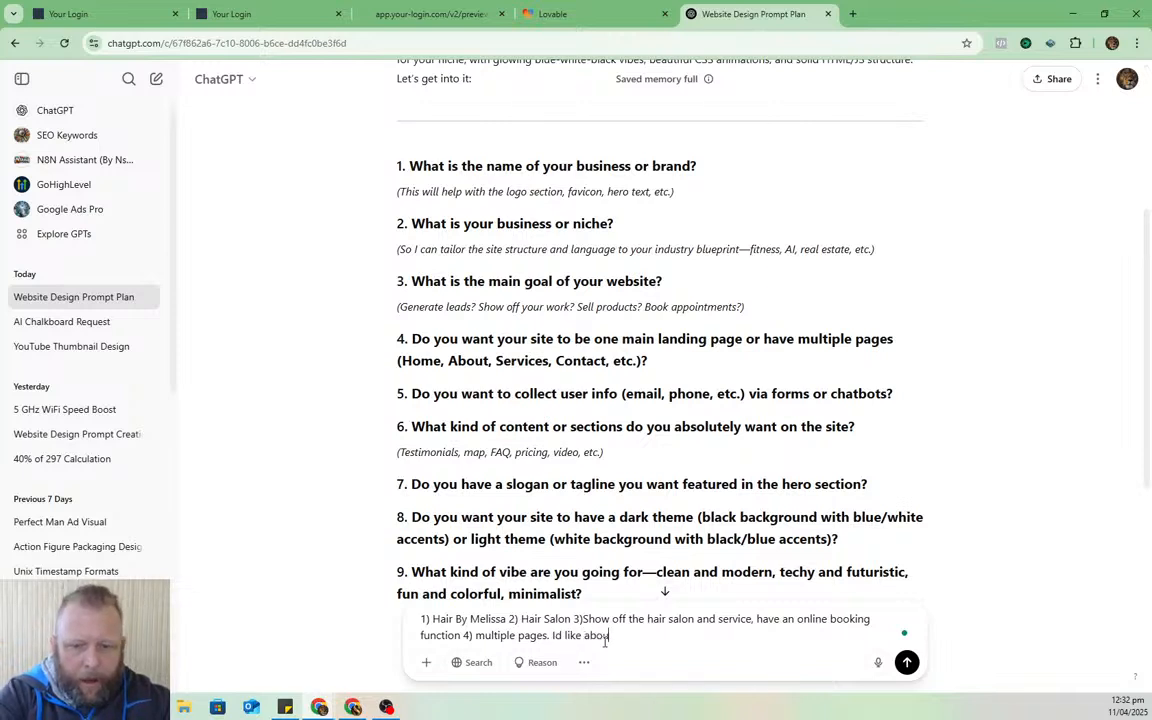
{"action": "type", "text": "t, service,"}
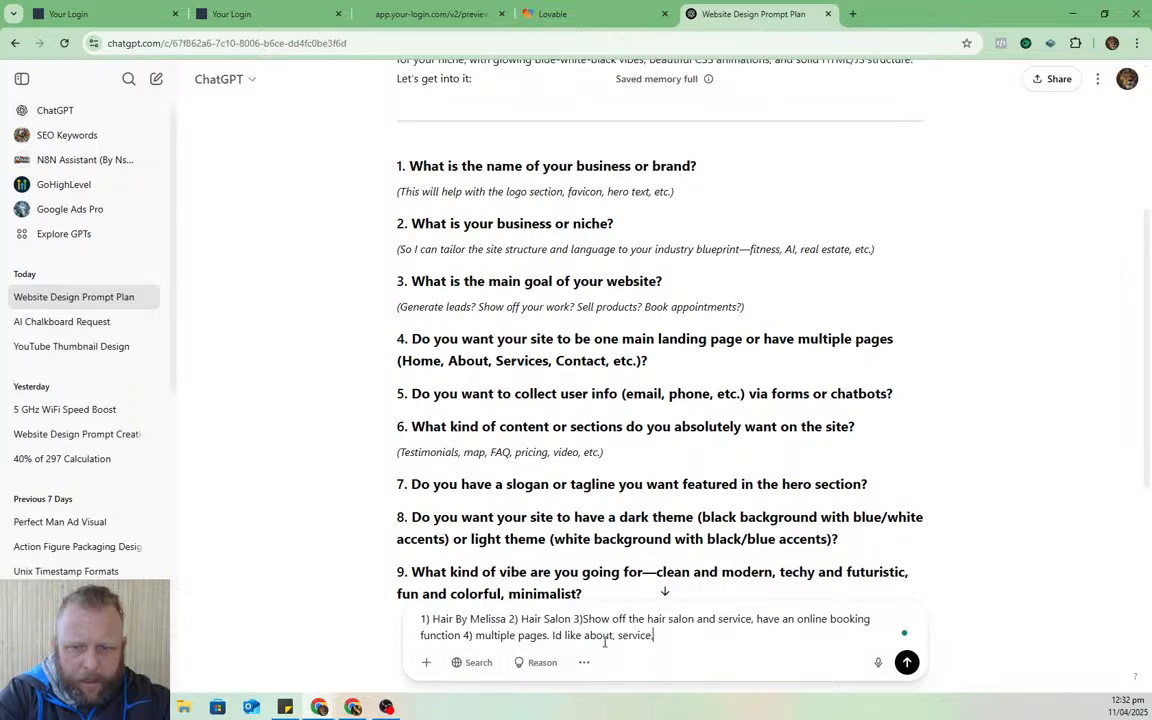
{"action": "type", "text": " contacts, "}
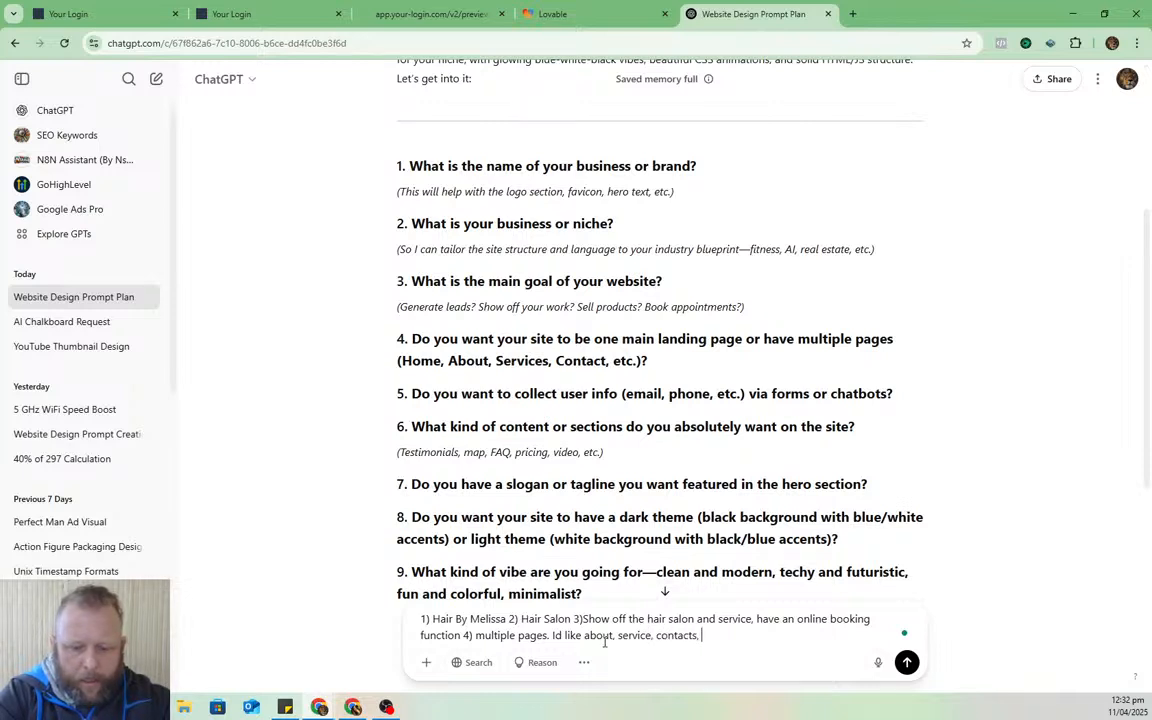
{"action": "type", "text": "locations"}
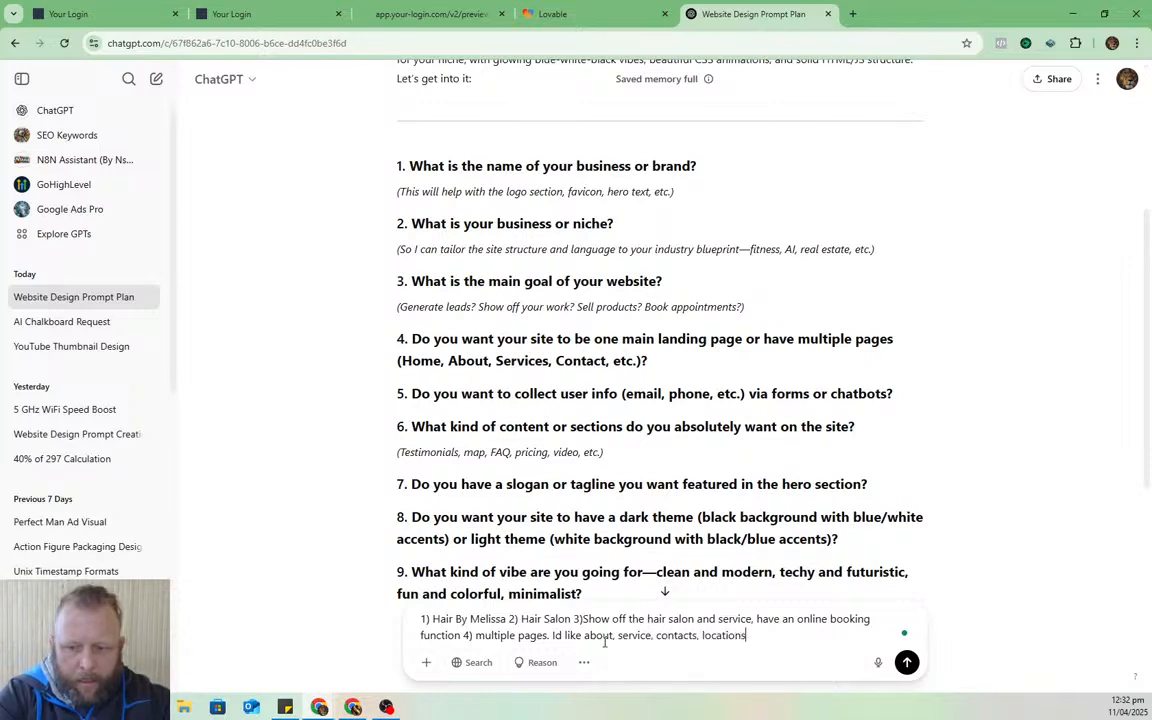
{"action": "type", "text": ", reviews. "}
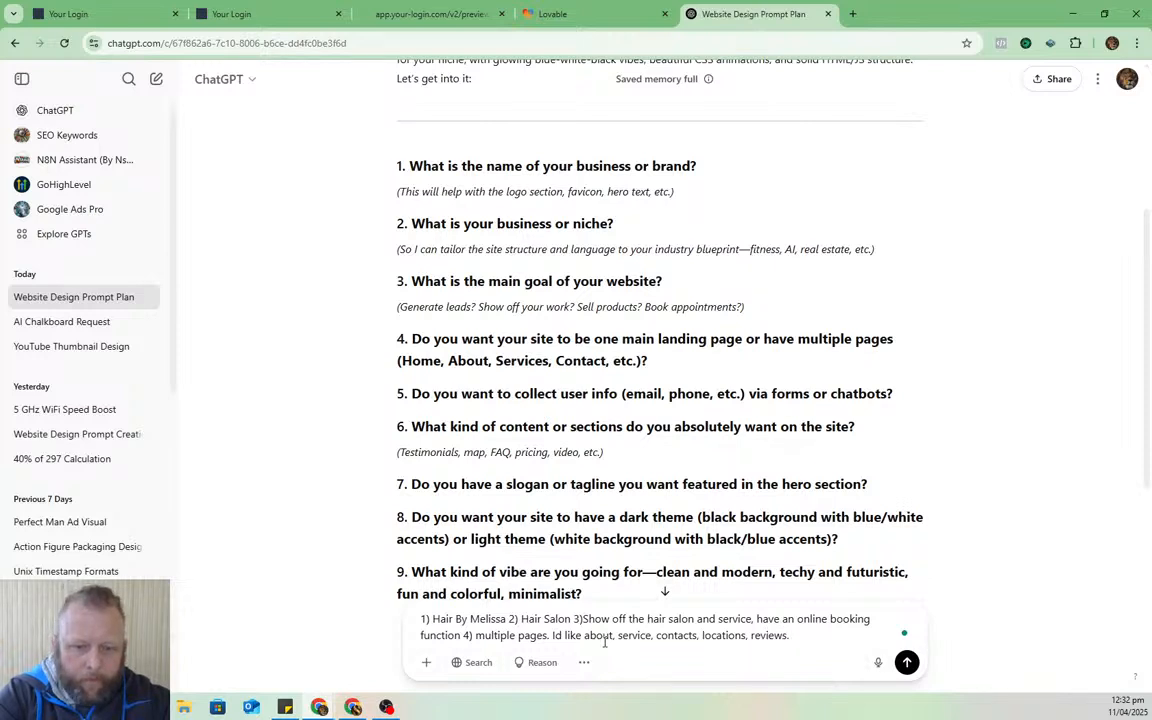
{"action": "type", "text": "Multip"}
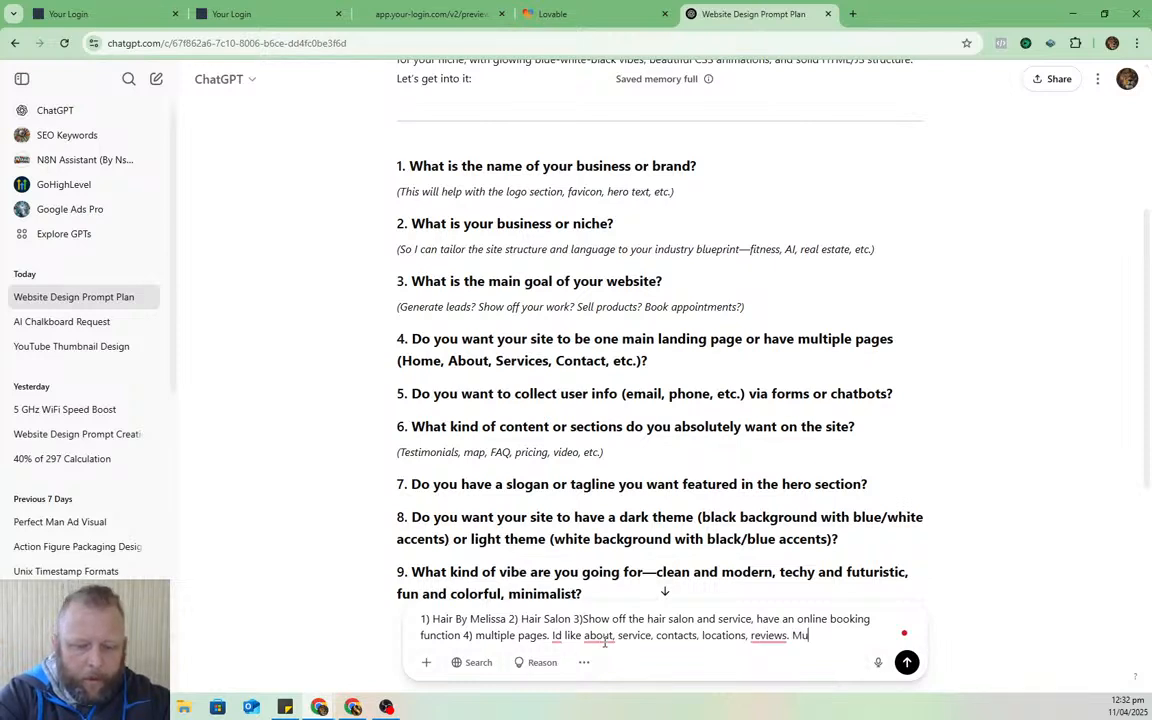
{"action": "type", "text": " page high"}
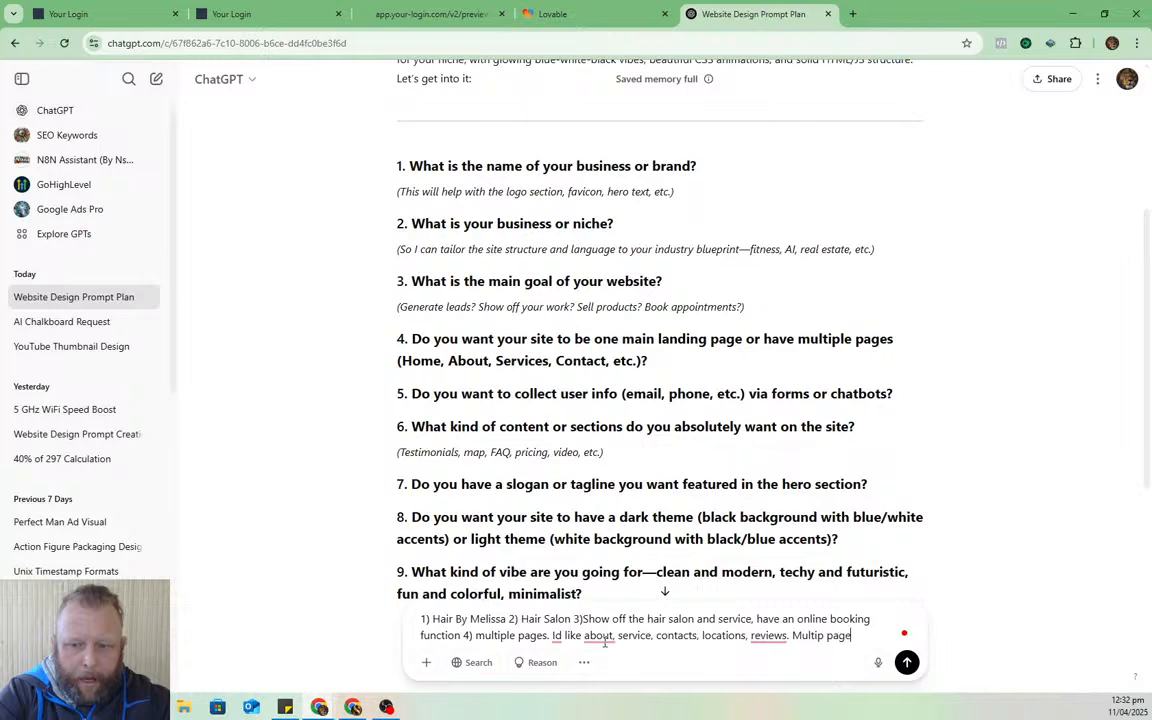
- Finish answer 4 as a multi-page website and draft answer 5: collect contact details as placeholders
{"action": "key", "text": "BackSpace"}
{"action": "key", "text": "BackSpace"}
{"action": "key", "text": "BackSpace"}
{"action": "key", "text": "BackSpace"}
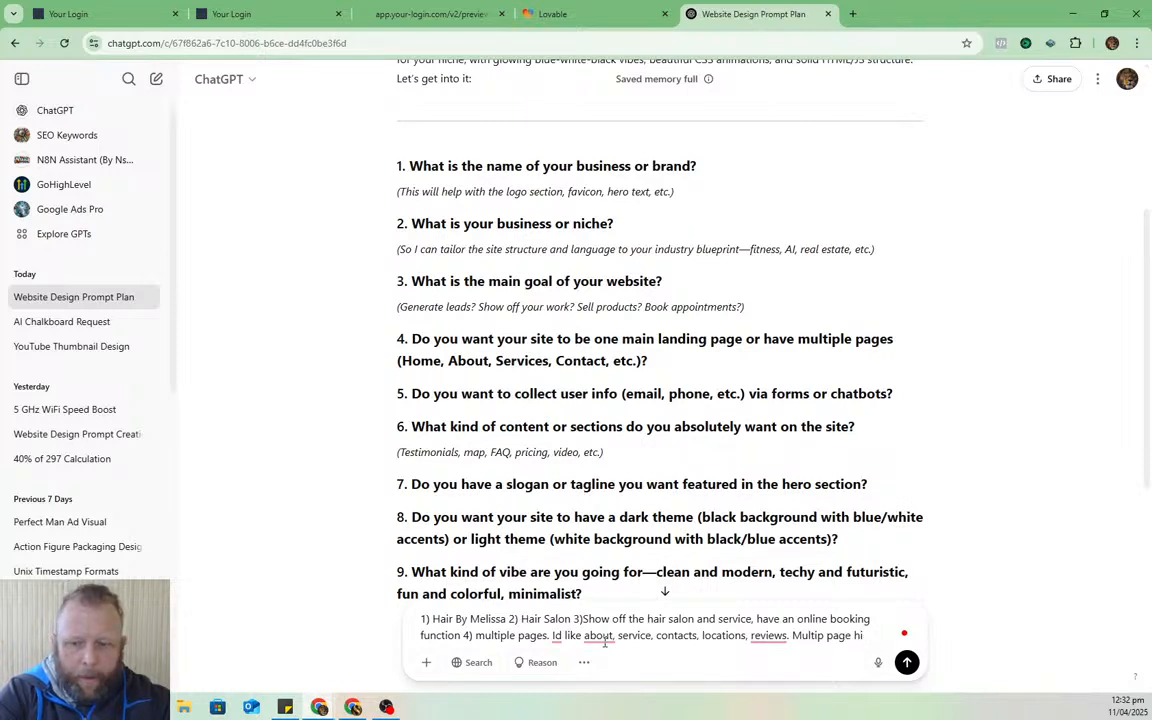
{"action": "type", "text": "website."}
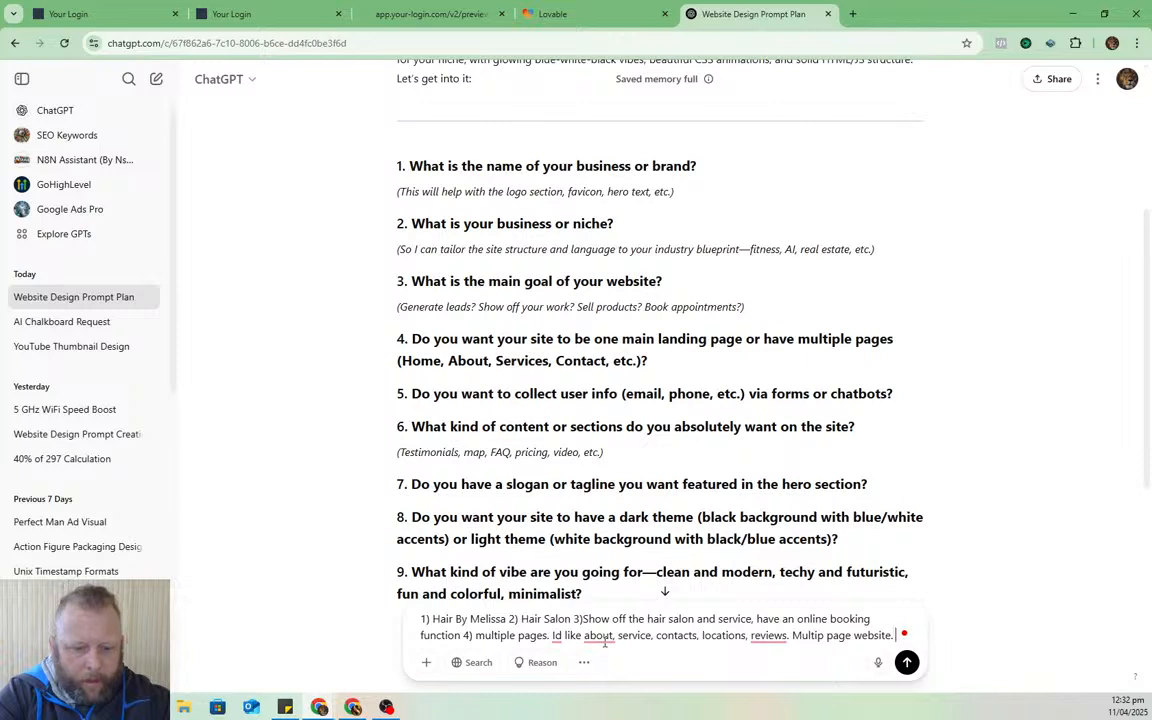
{"action": "type", "text": " 5"}
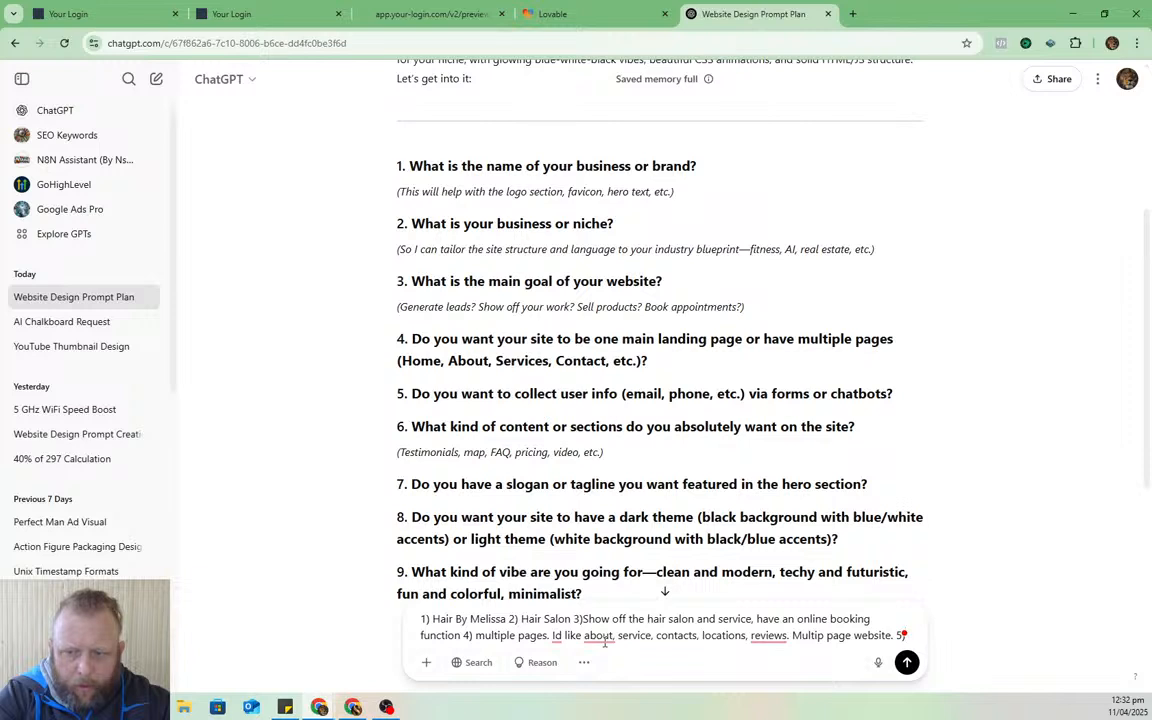
{"action": "type", "text": ")"}
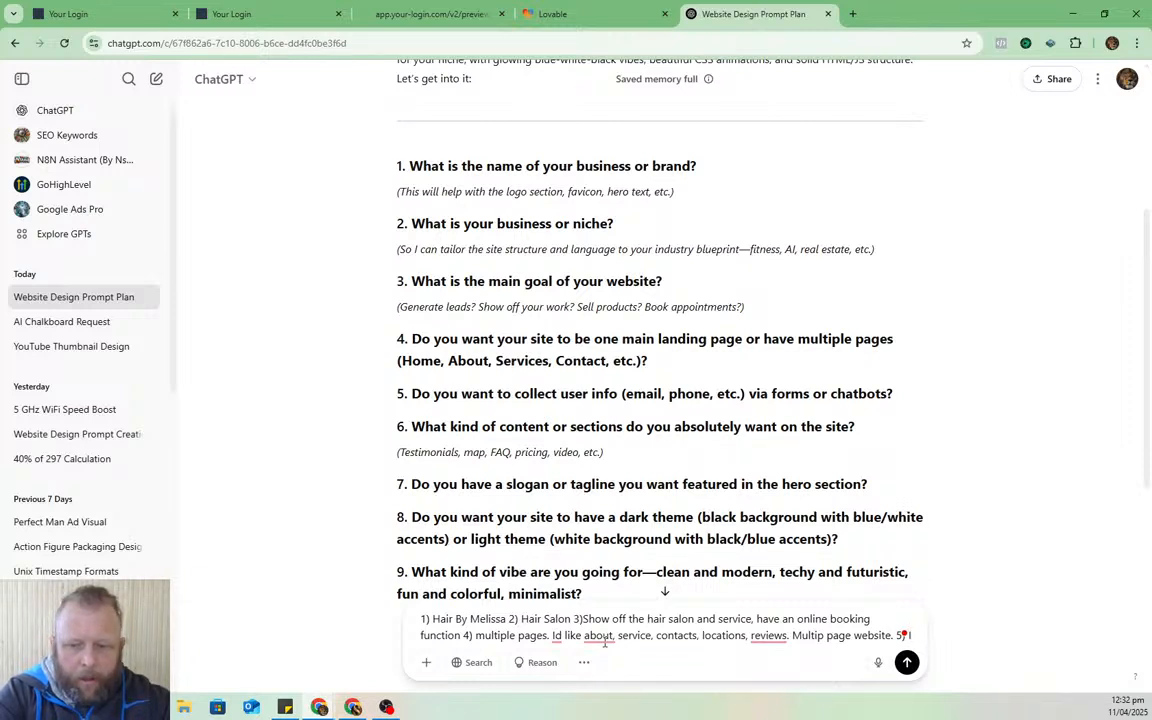
{"action": "type", "text": " INo"}
{"action": "type", "text": "here"}
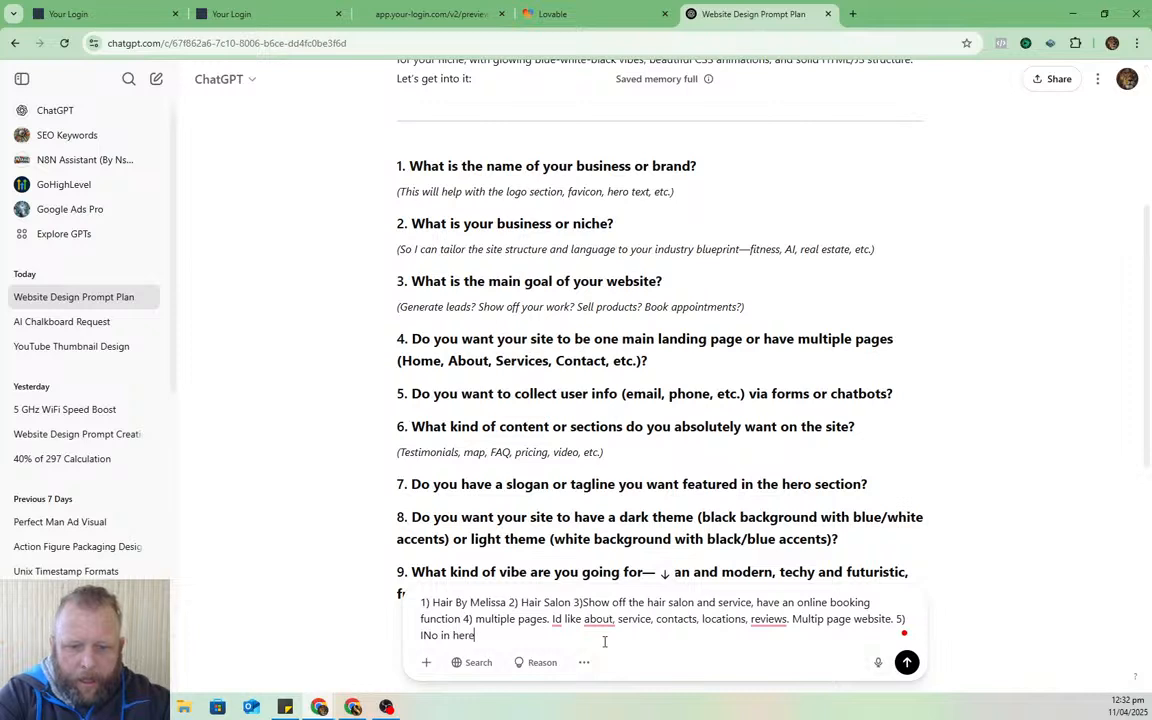
{"action": "key", "text": "BackSpace"}
{"action": "key", "text": "BackSpace"}
{"action": "key", "text": "BackSpace"}
{"action": "key", "text": "BackSpace"}
{"action": "key", "text": "BackSpace"}
{"action": "key", "text": "BackSpace"}
{"action": "key", "text": "BackSpace"}
{"action": "key", "text": "BackSpace"}
{"action": "key", "text": "BackSpace"}
{"action": "key", "text": "BackSpace"}
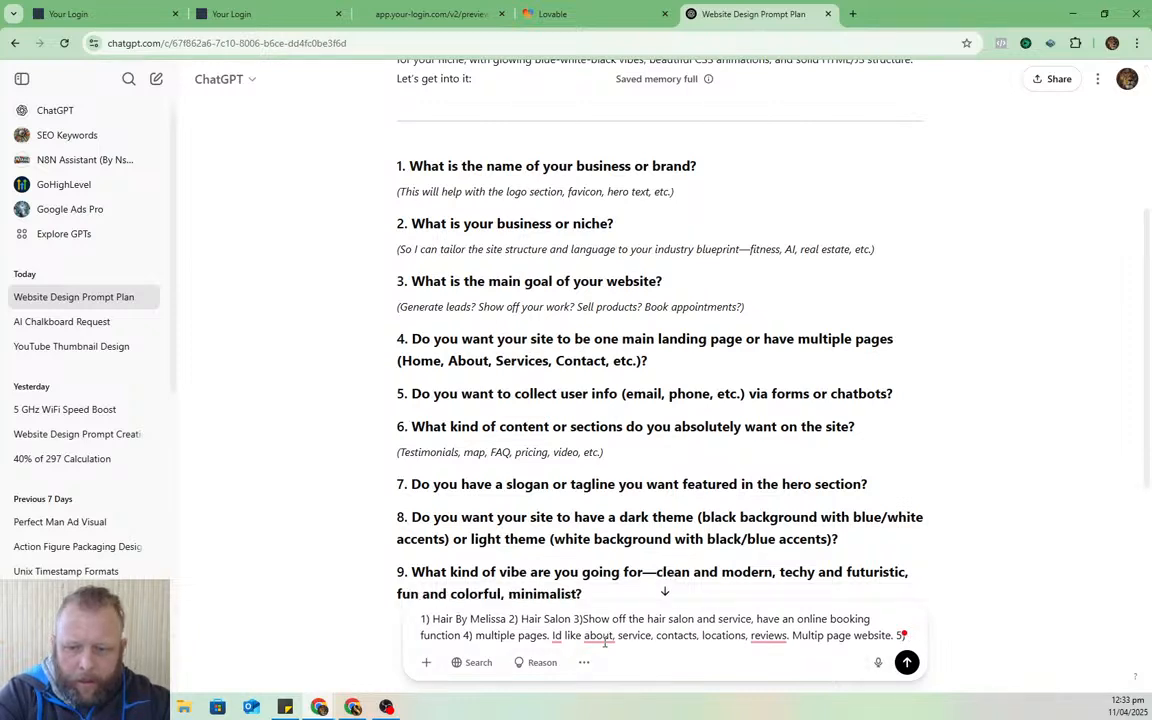
{"action": "type", "text": "not"}
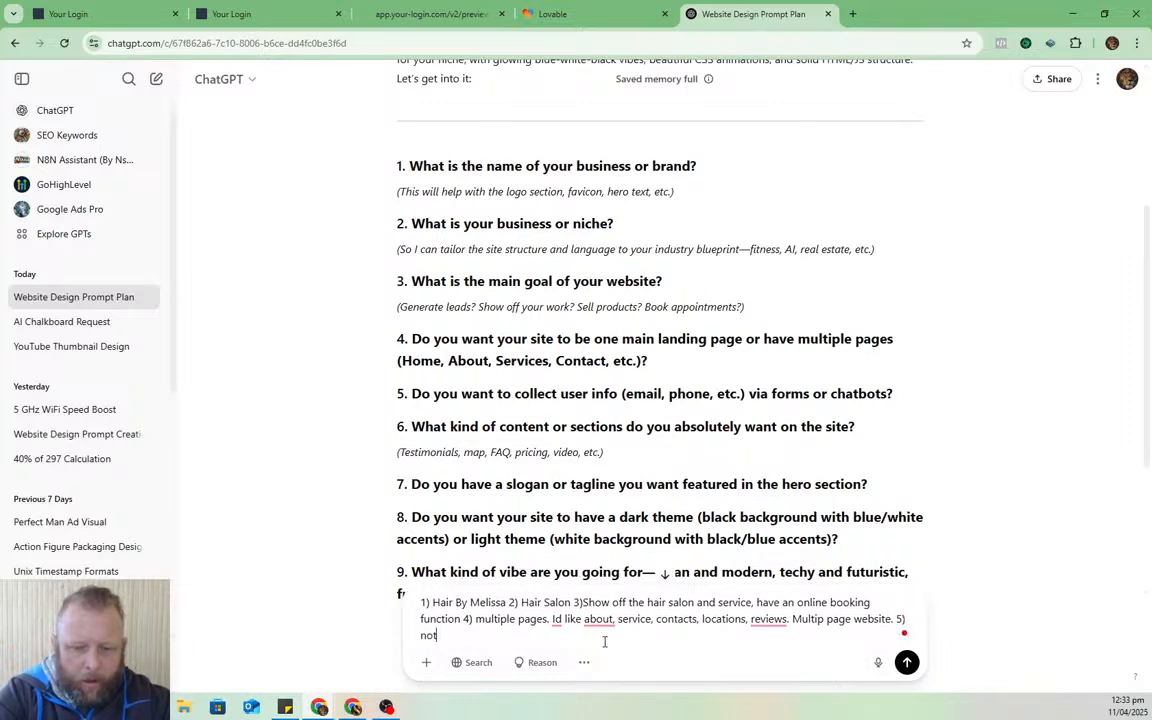
{"action": "key", "text": "BackSpace"}
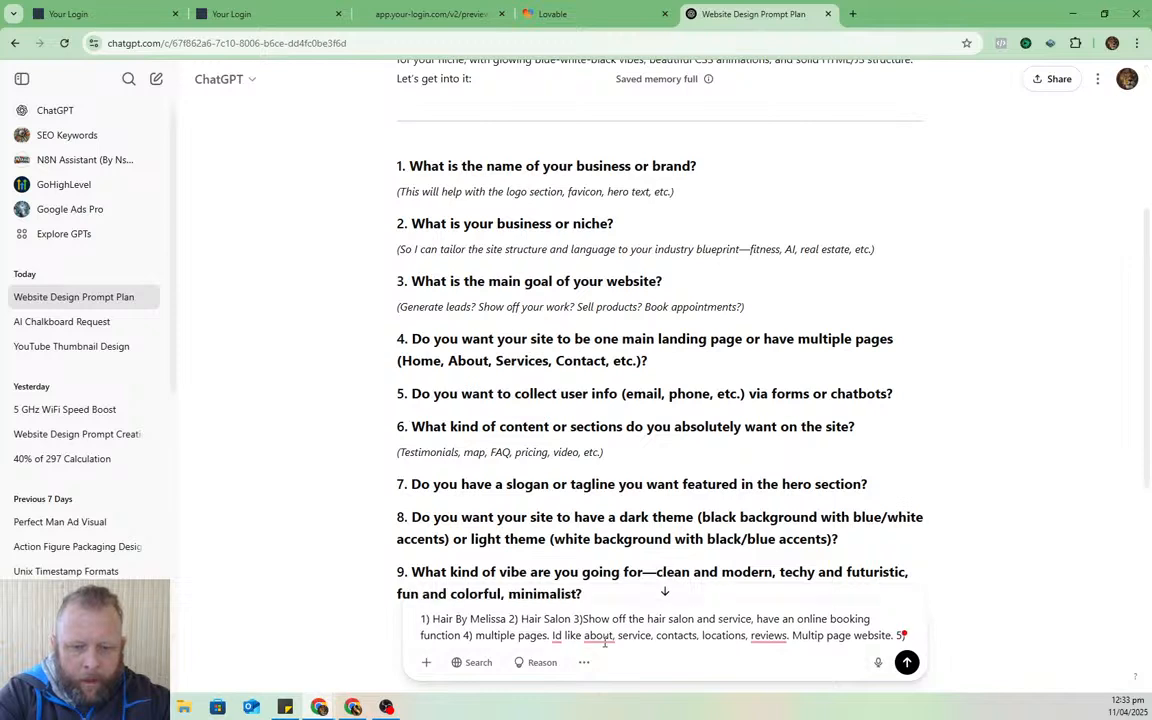
{"action": "type", "text": "create a"}
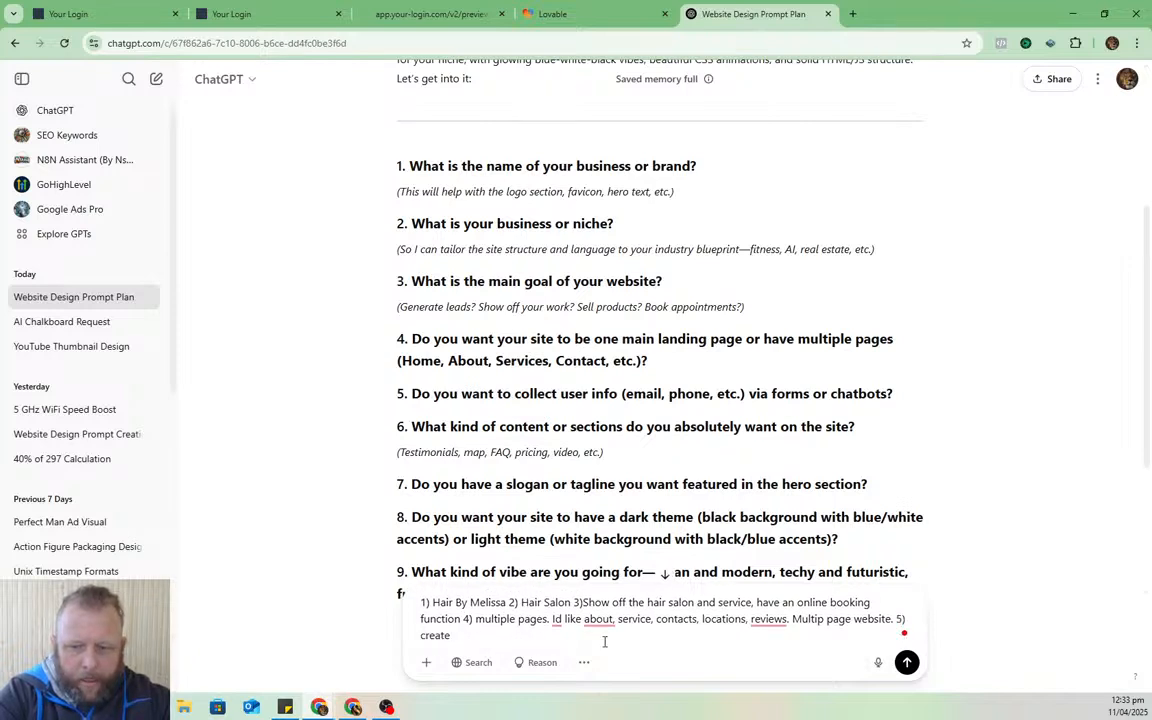
{"action": "key", "text": "BackSpace"}
{"action": "key", "text": "BackSpace"}
{"action": "key", "text": "BackSpace"}
{"action": "key", "text": "BackSpace"}
{"action": "key", "text": "BackSpace"}
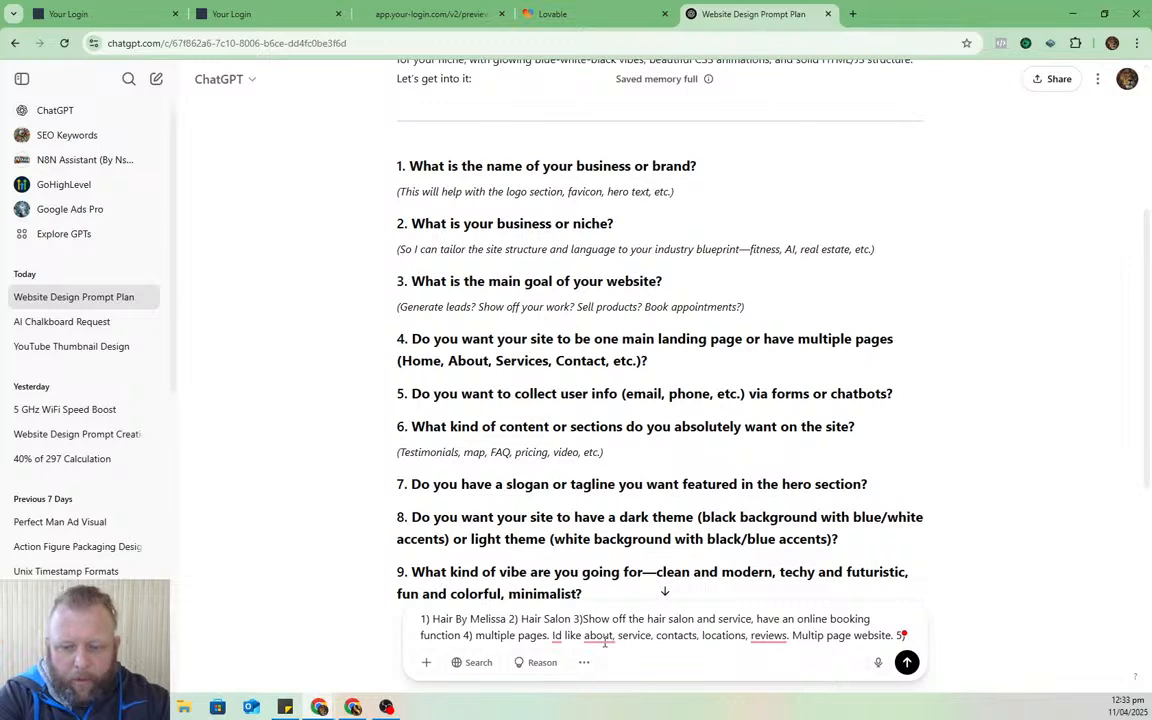
{"action": "type", "text": "yes I w"}
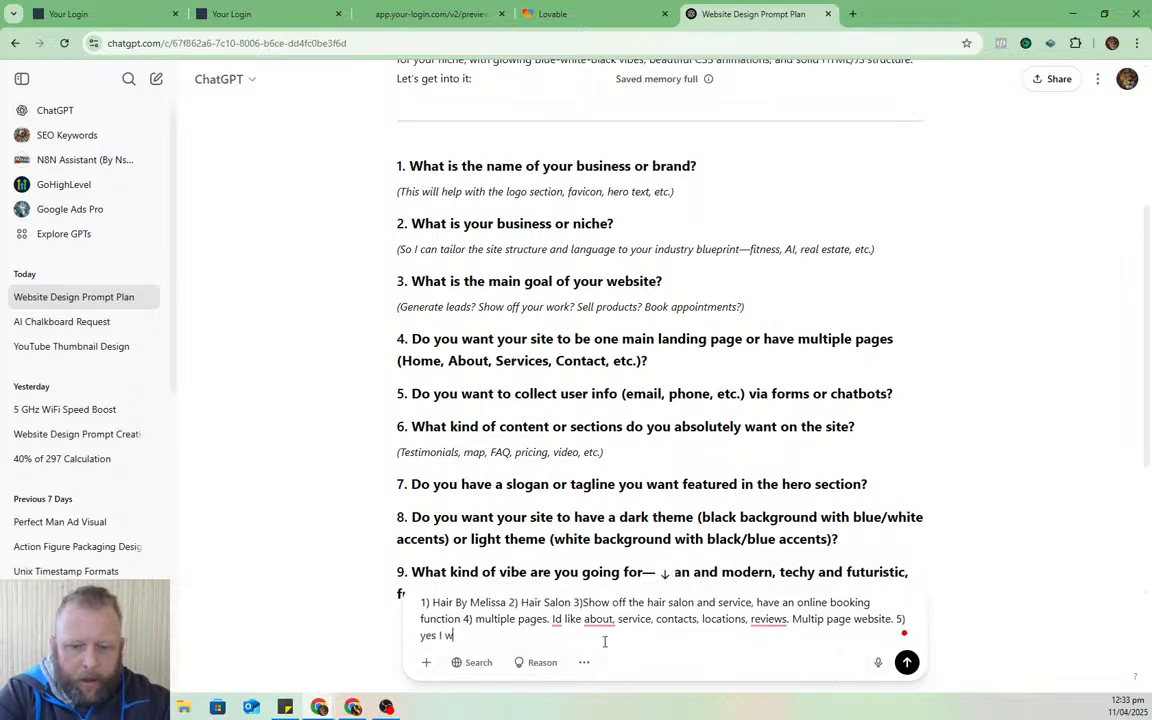
{"action": "type", "text": "ant to collect a"}
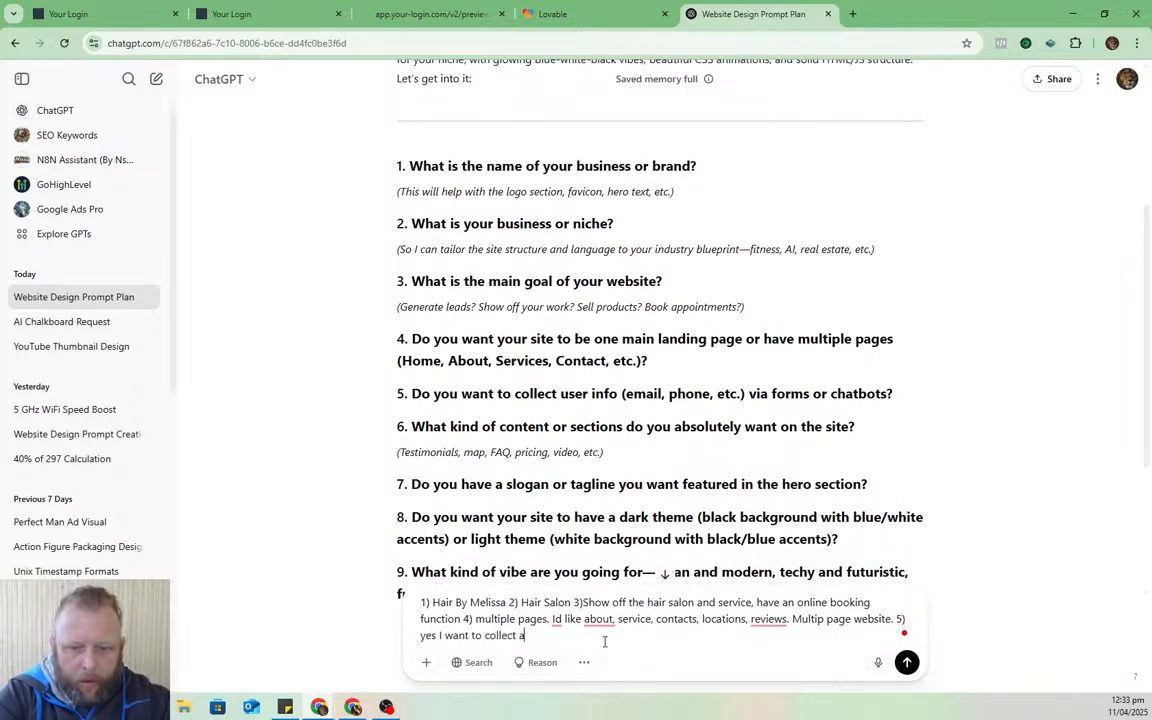
{"action": "type", "text": "ll that, I wi"}
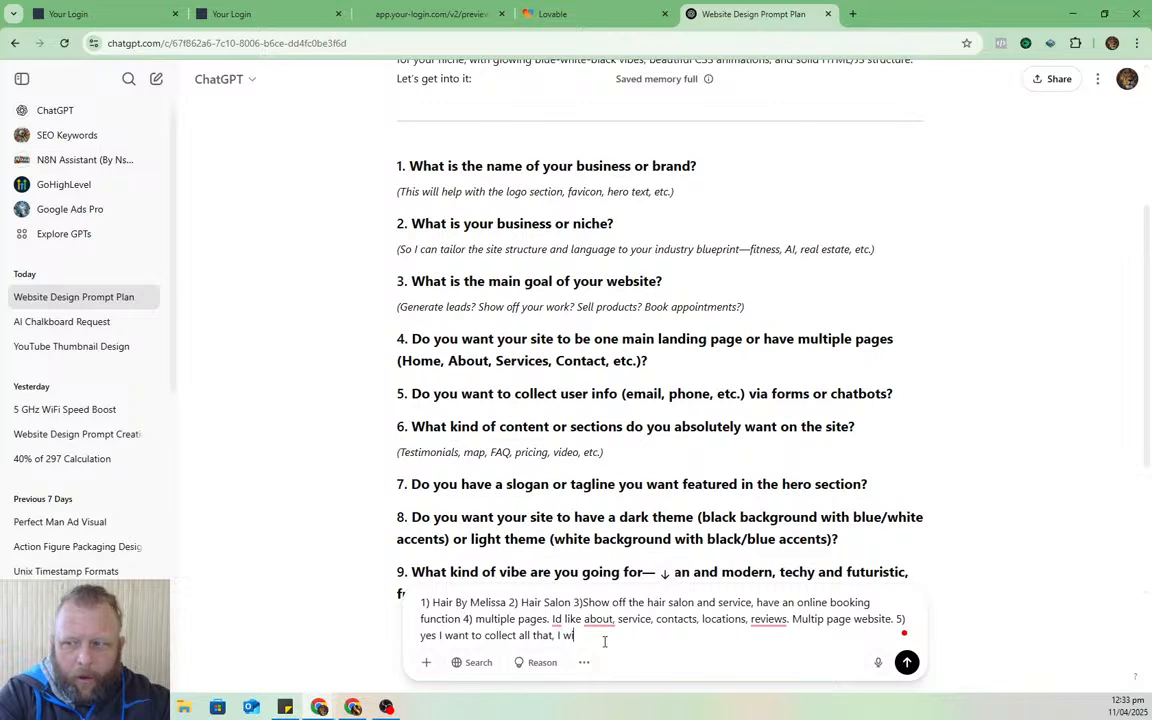
{"action": "type", "text": "ll have my own "}
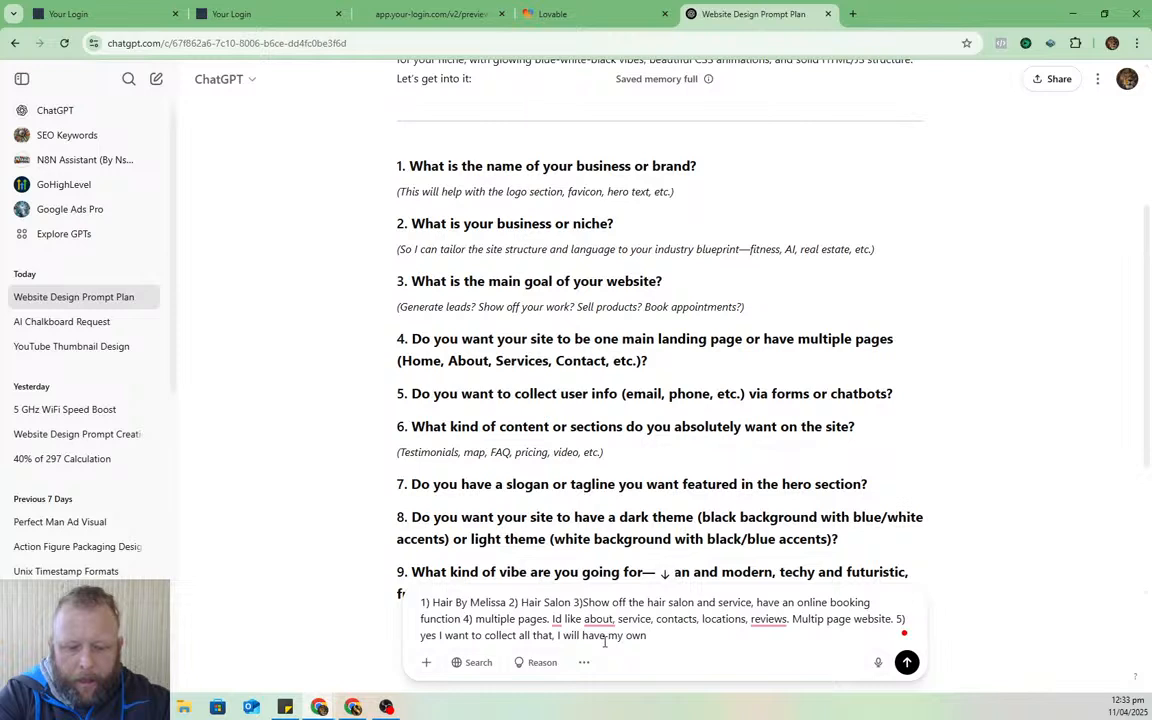
{"action": "type", "text": "form and chat"}
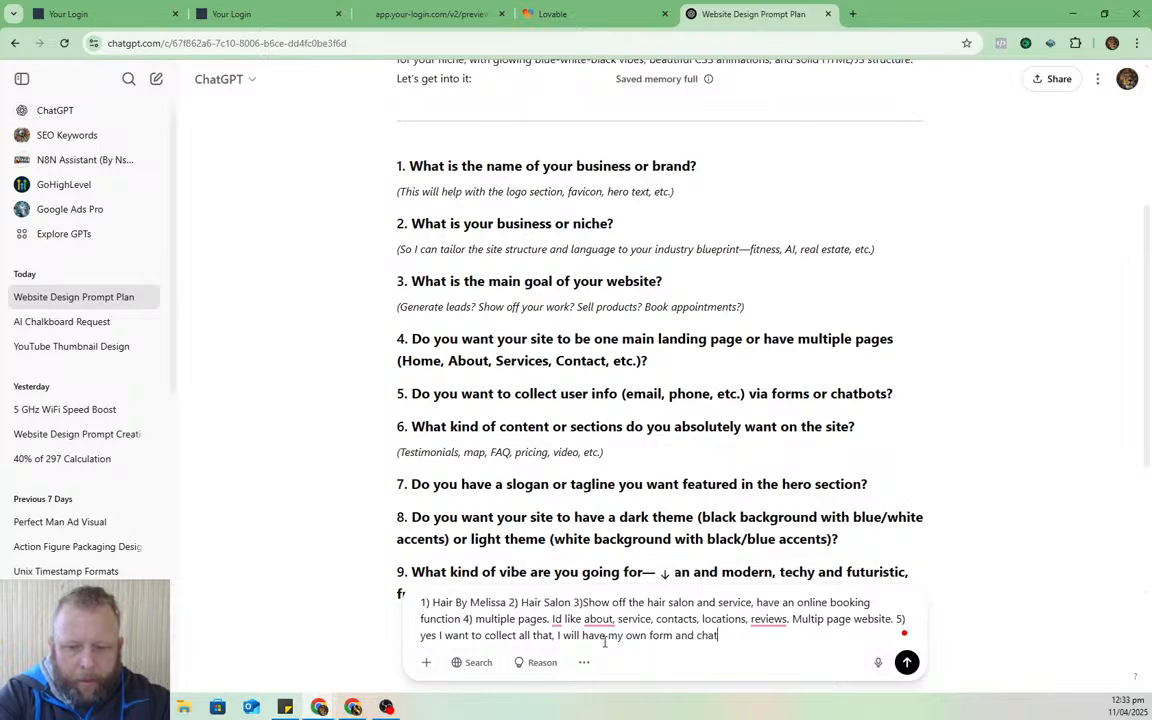
{"action": "type", "text": "bot later, but put in a place "}
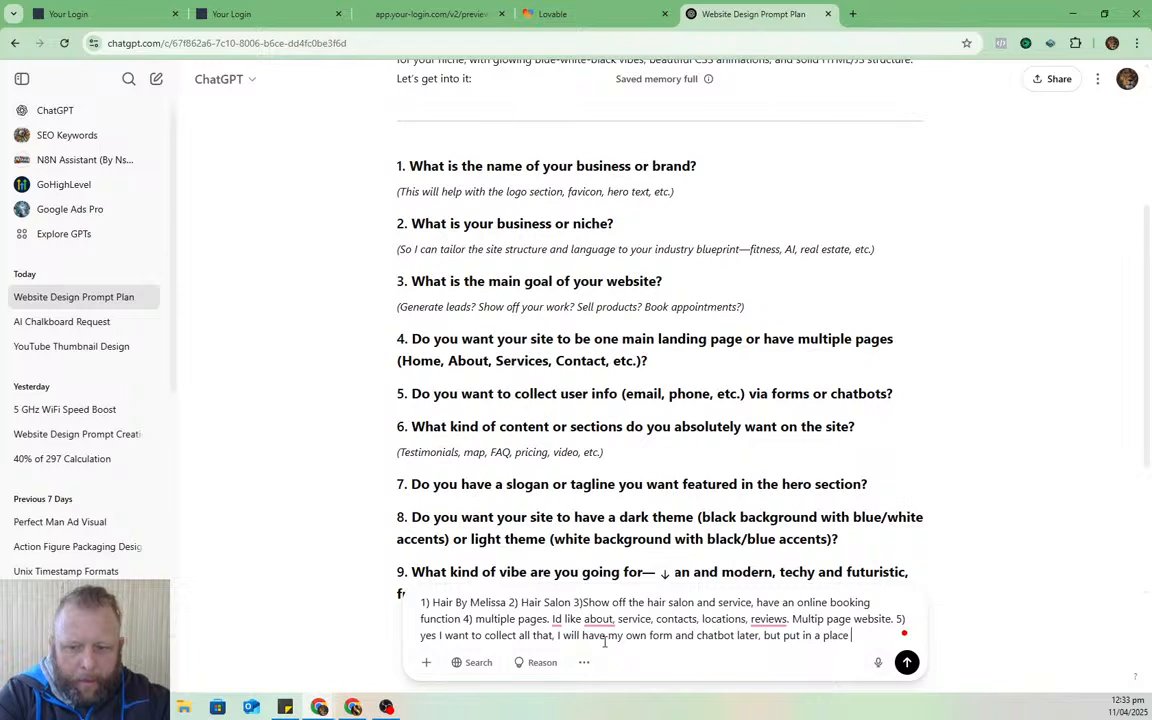
{"action": "type", "text": "holder for na"}
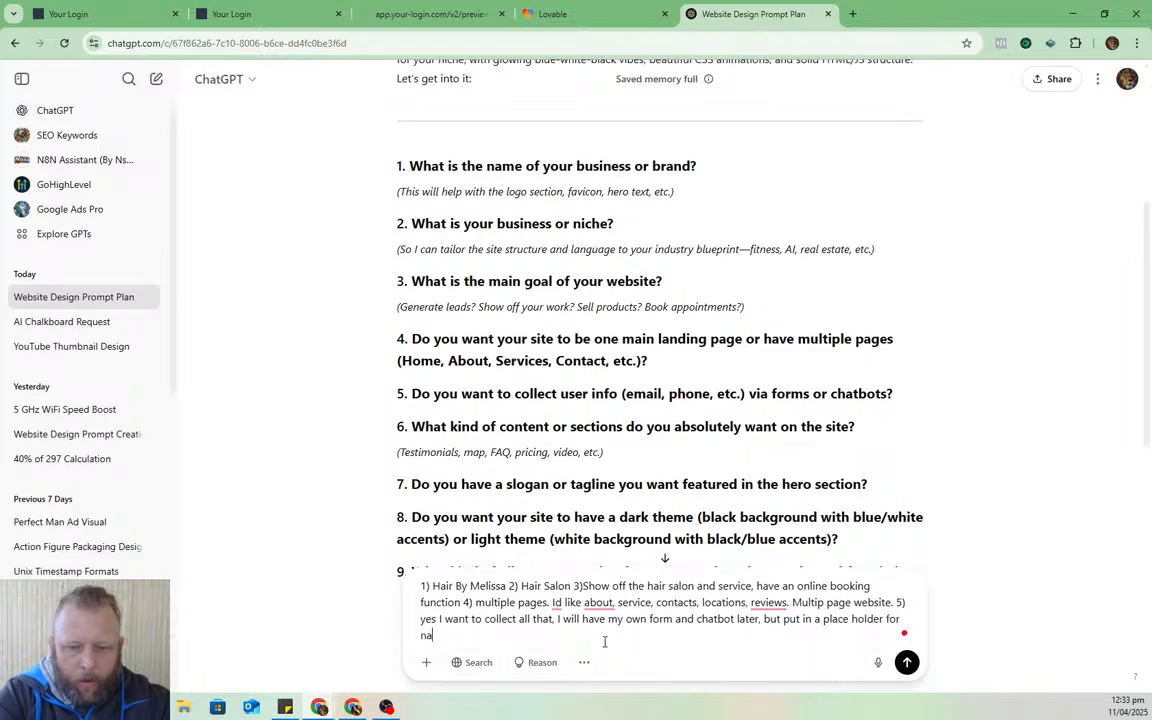
{"action": "type", "text": "me, email p"}
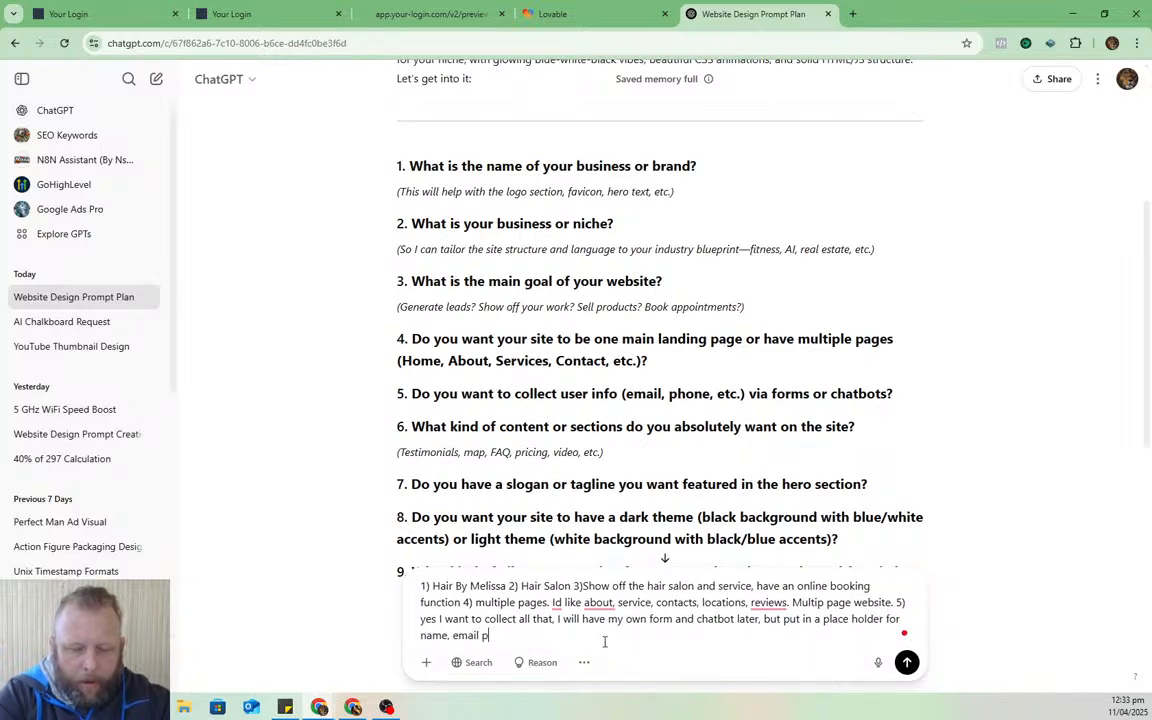
{"action": "type", "text": "hone and leave a "}
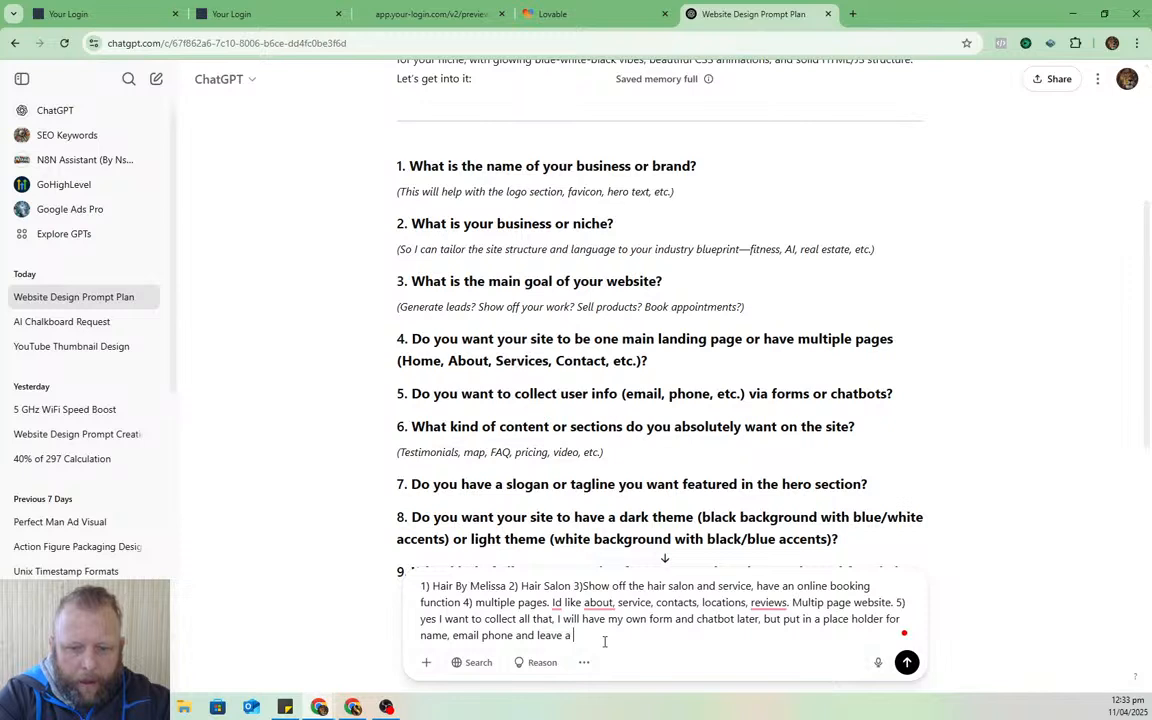
{"action": "type", "text": "message"}
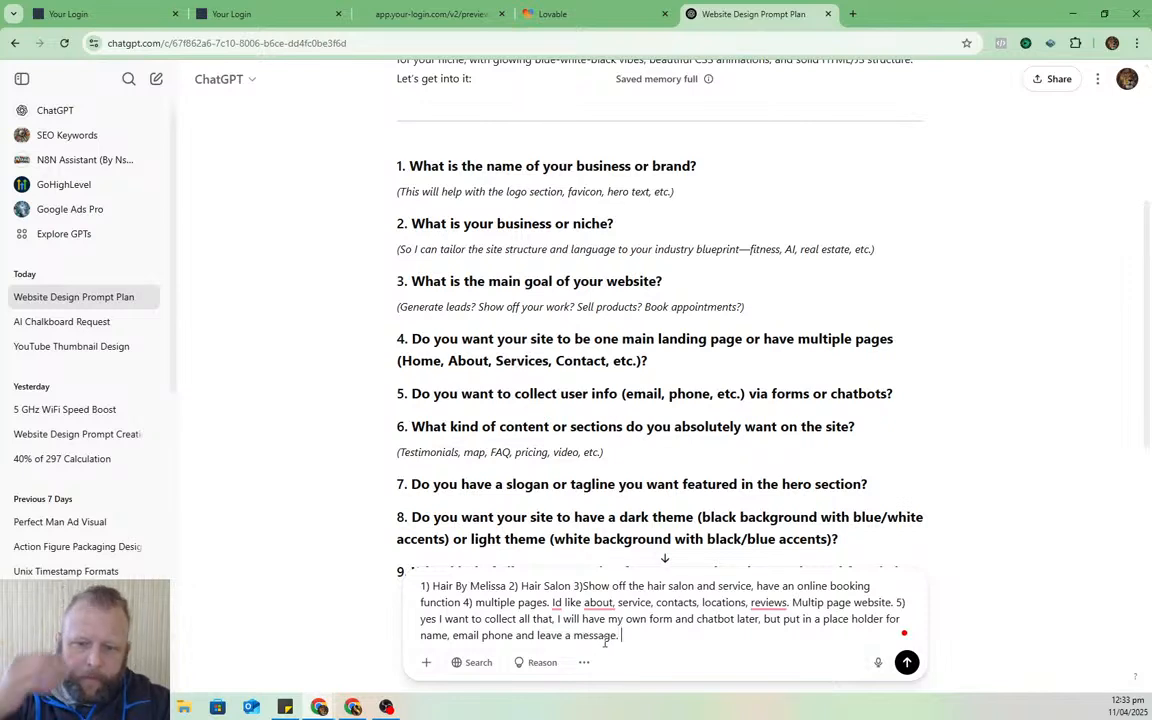
{"action": "type", "text": ". 5"}
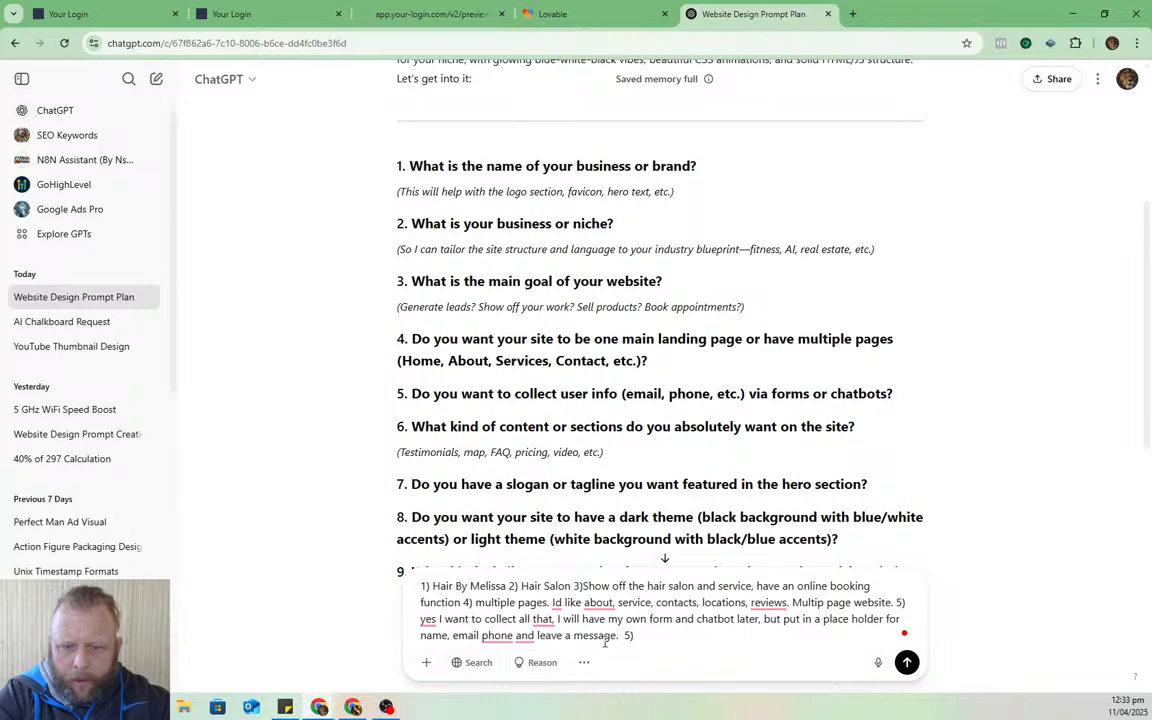
- Type answer 6: service, testimonial, map, FAQ, picture gallery, and Facebook, Instagram, Tiktok links
{"action": "key", "text": "BackSpace"}
{"action": "type", "text": "6) "}
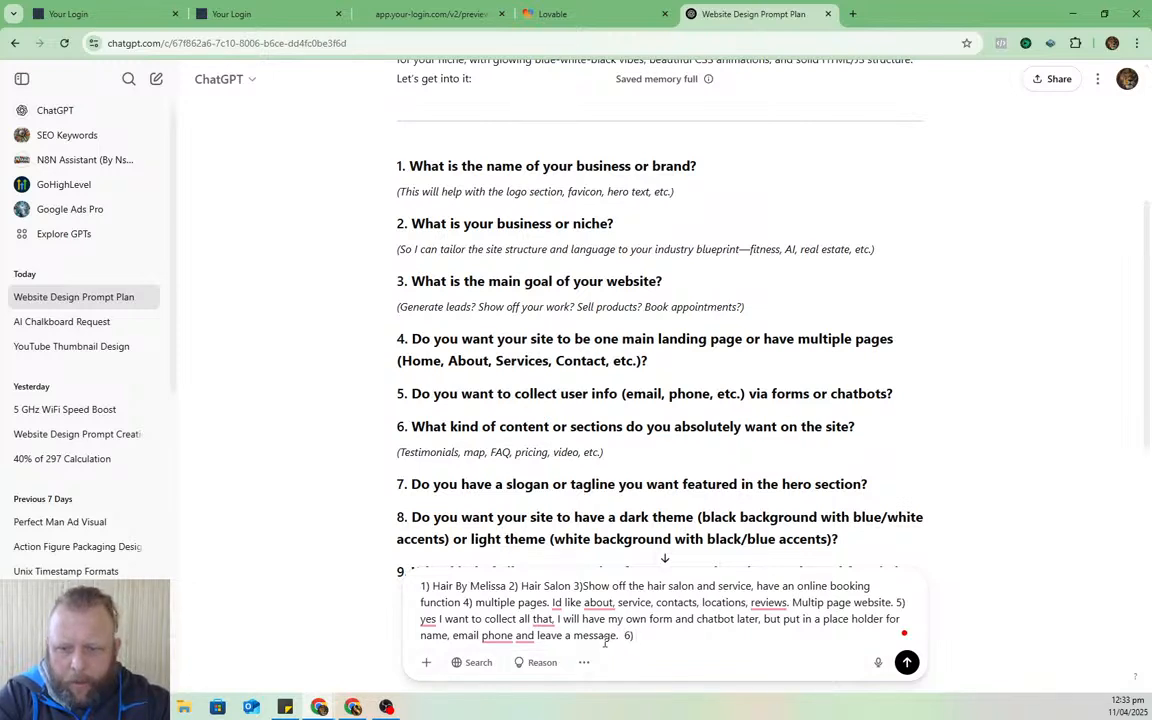
{"action": "type", "text": "te"}
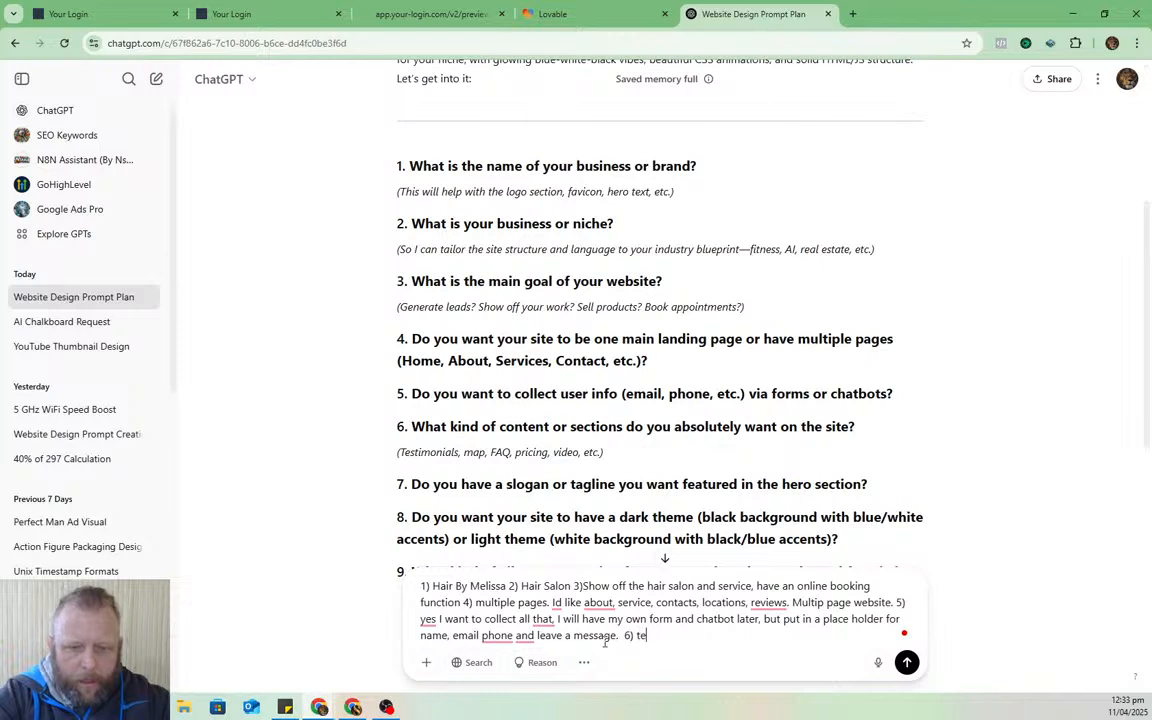
{"action": "key", "text": "BackSpace"}
{"action": "key", "text": "BackSpace"}
{"action": "key", "text": "BackSpace"}
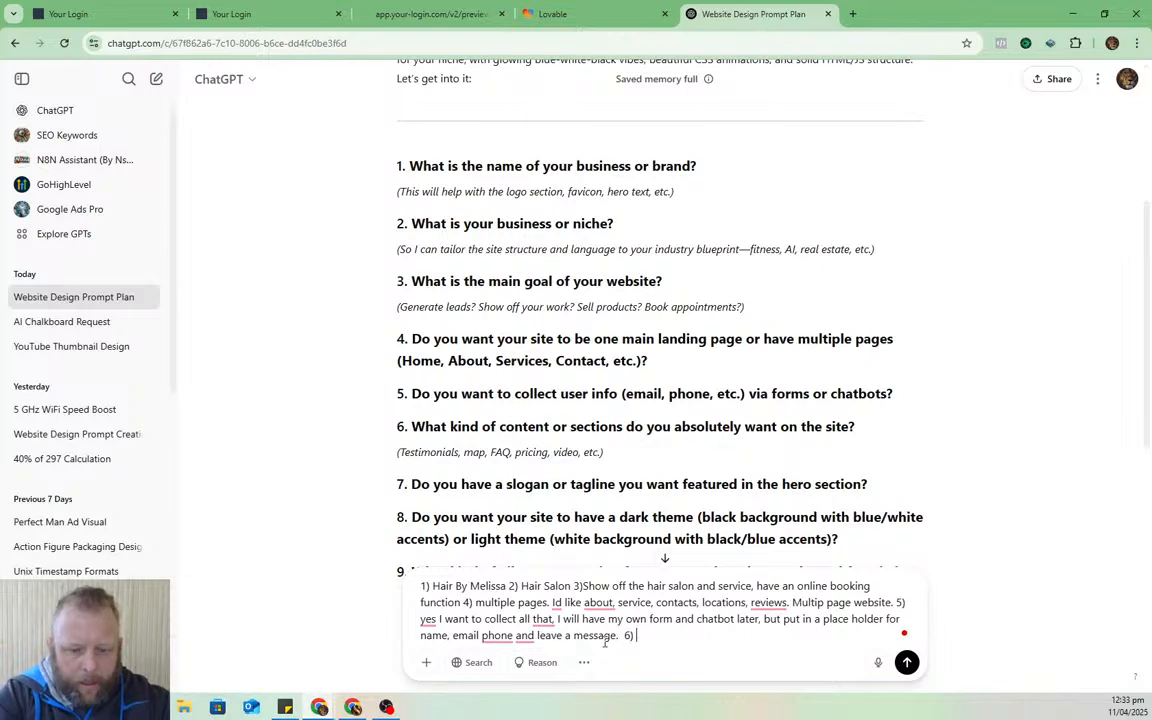
{"action": "type", "text": "service, testi"}
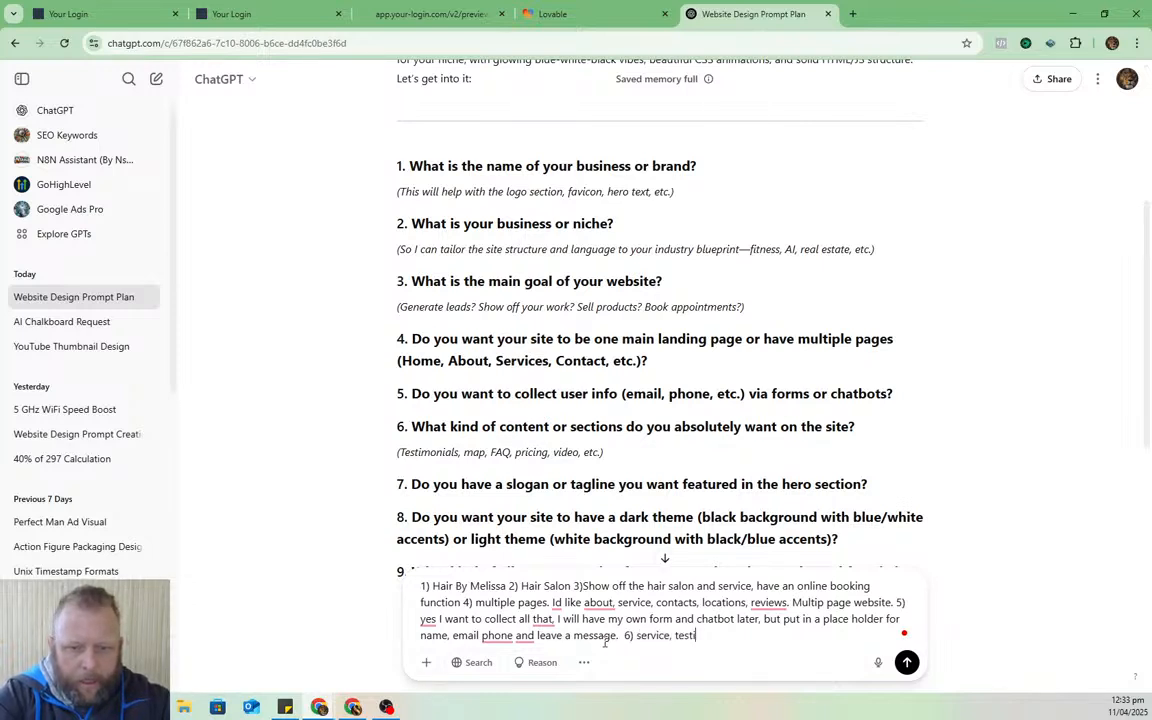
{"action": "type", "text": "mon"}
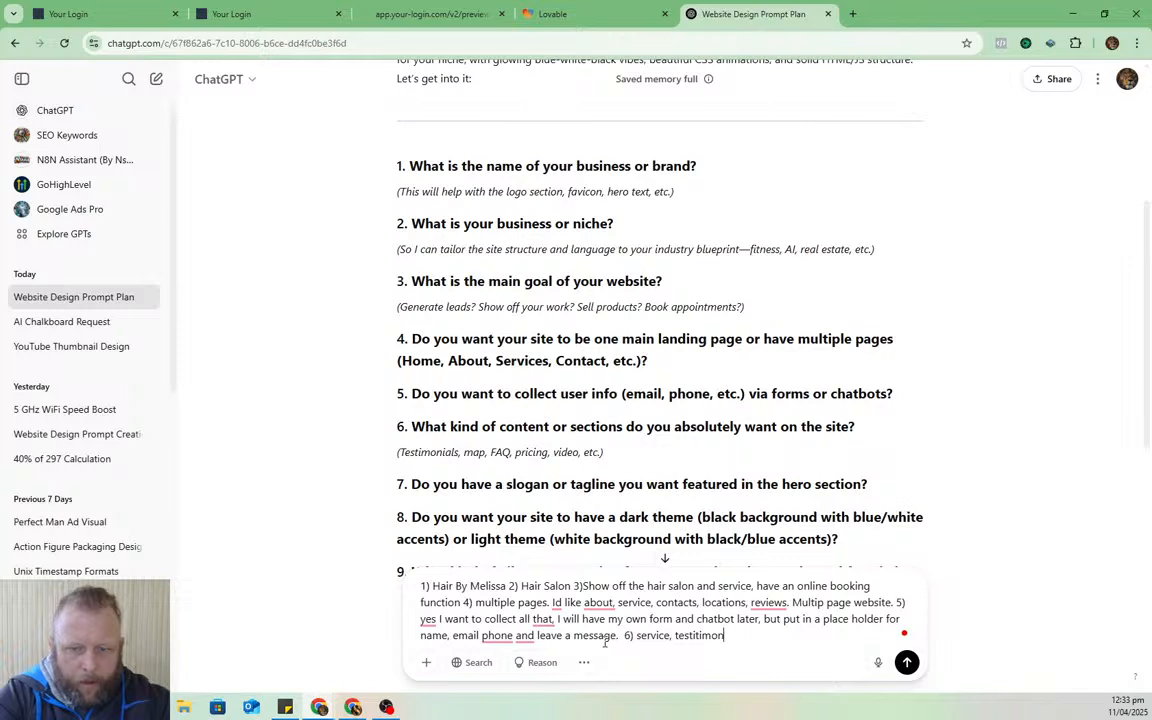
{"action": "type", "text": "al, m"}
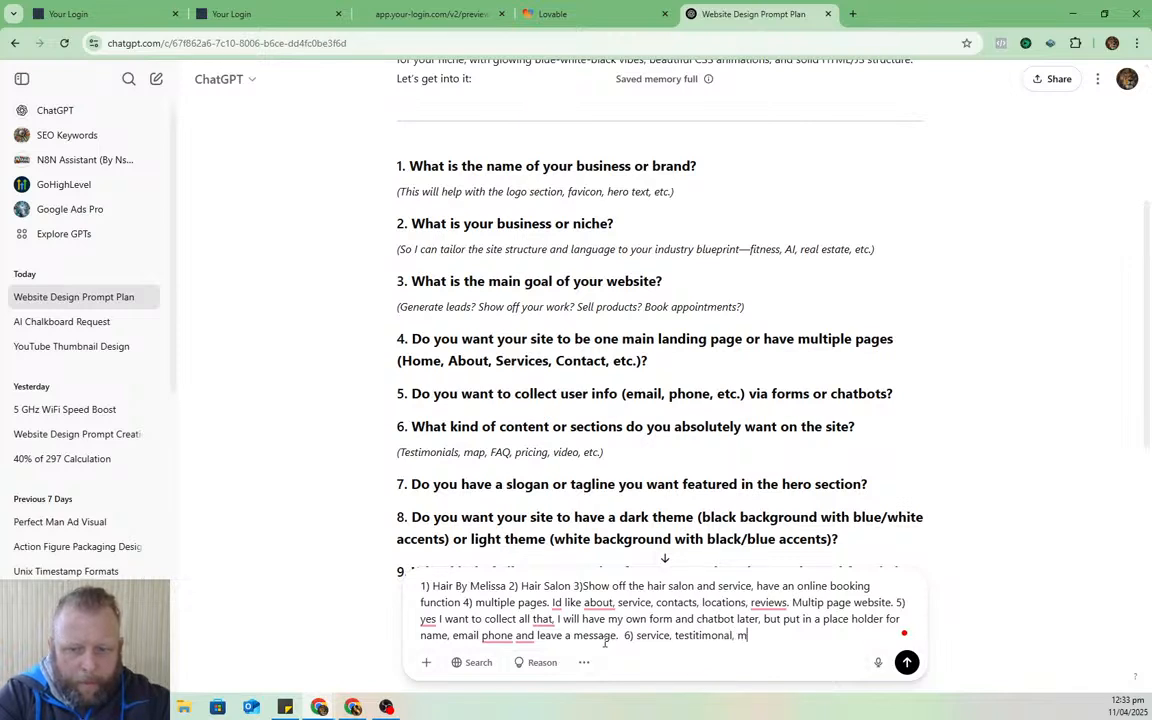
{"action": "type", "text": "ap, FAQ"}
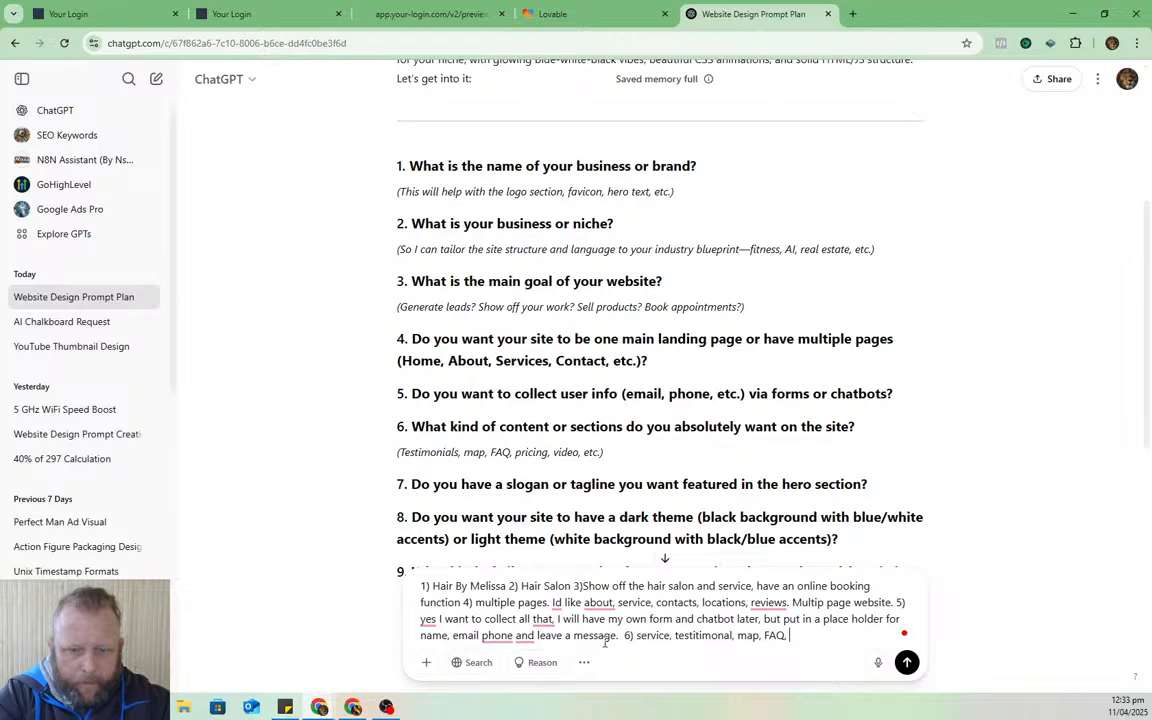
{"action": "type", "text": ", Pic"}
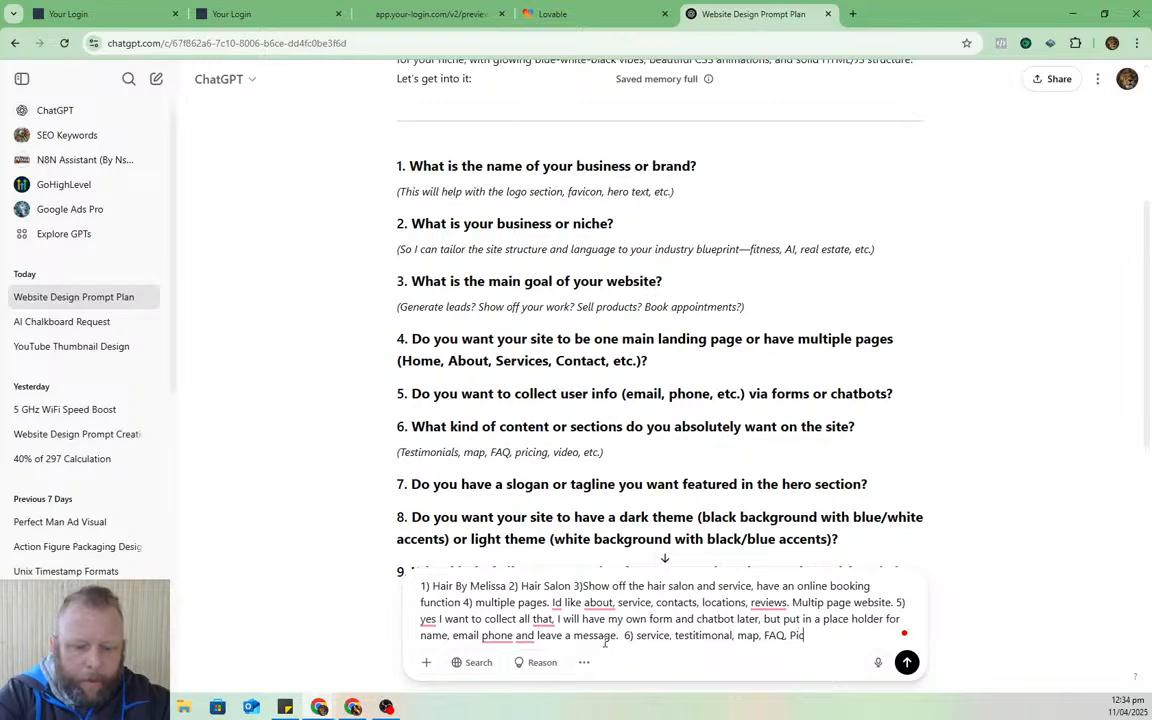
{"action": "type", "text": "utre gall"}
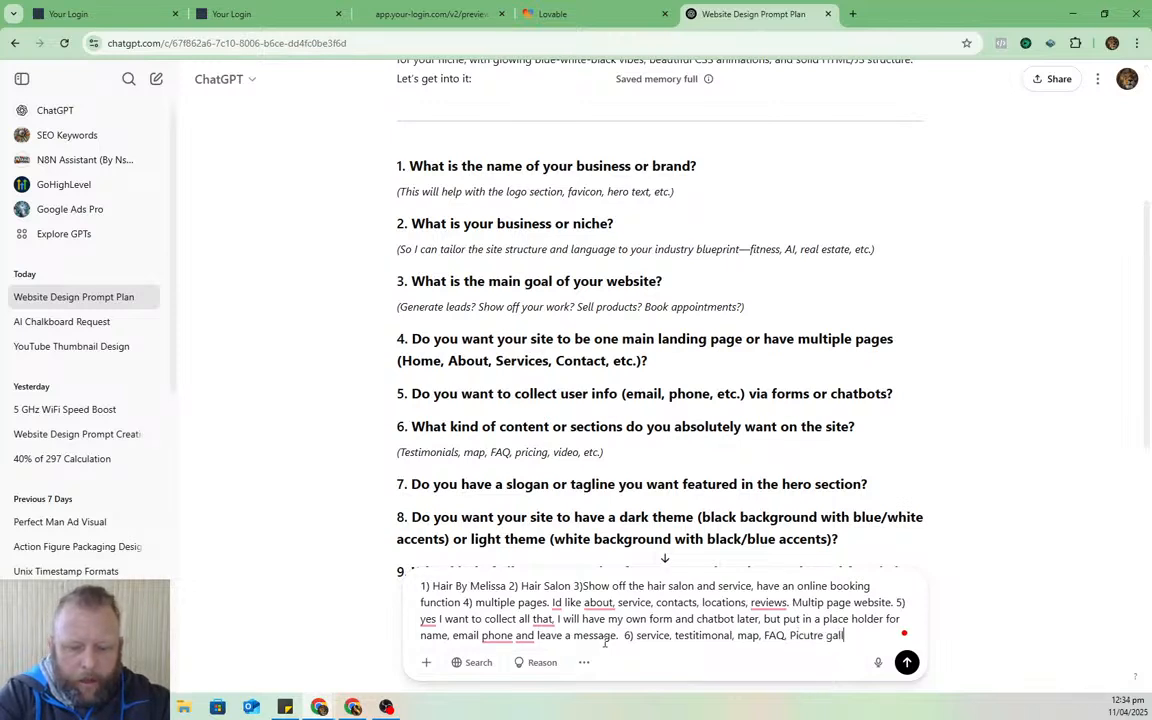
{"action": "type", "text": "ery, ;"}
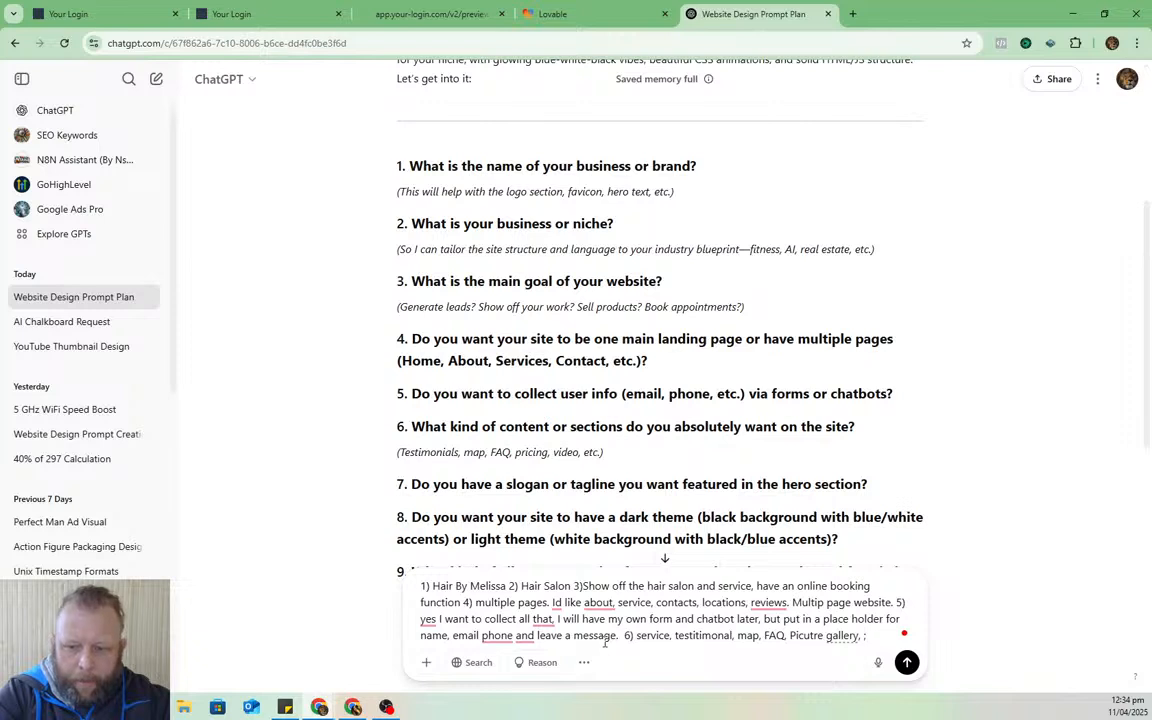
{"action": "key", "text": "BackSpace"}
{"action": "type", "text": "links to"}
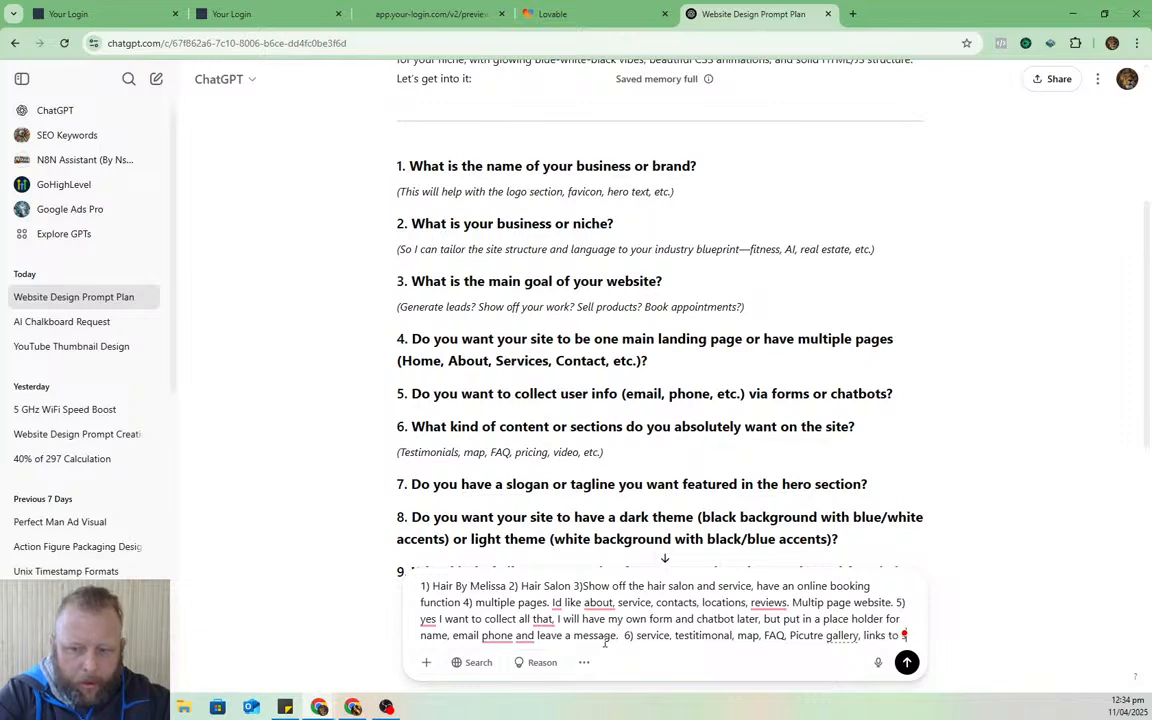
{"action": "type", "text": " social media"}
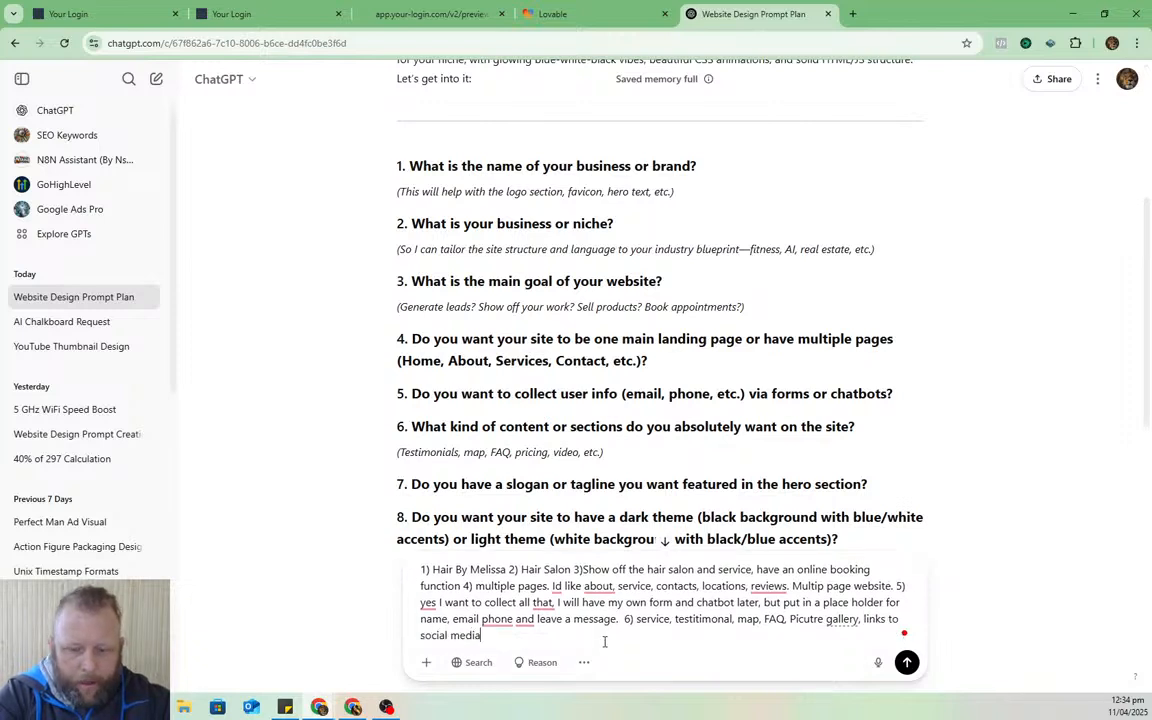
{"action": "type", "text": " : Facebook "}
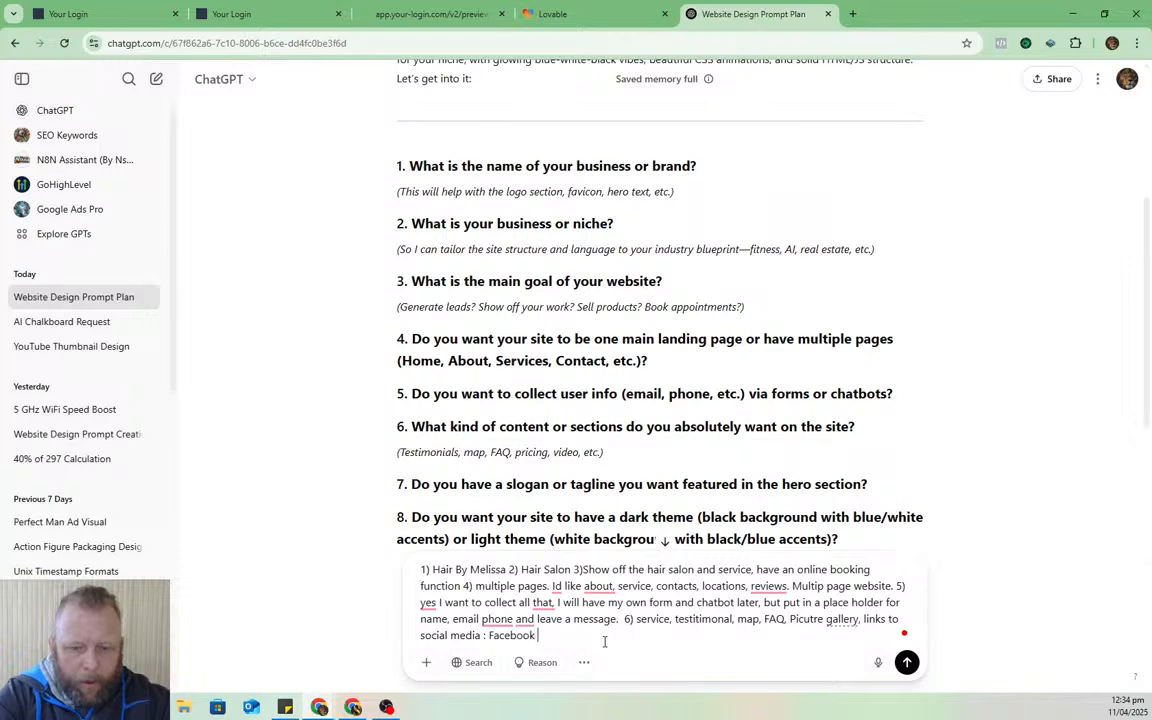
{"action": "type", "text": "and Inmst"}
{"action": "key", "text": "BackSpace"}
{"action": "key", "text": "BackSpace"}
{"action": "key", "text": "BackSpace"}
{"action": "key", "text": "BackSpace"}
{"action": "key", "text": "BackSpace"}
{"action": "key", "text": "BackSpace"}
{"action": "key", "text": "BackSpace"}
{"action": "key", "text": "BackSpace"}
{"action": "key", "text": "BackSpace"}
{"action": "type", "text": "Inst"}
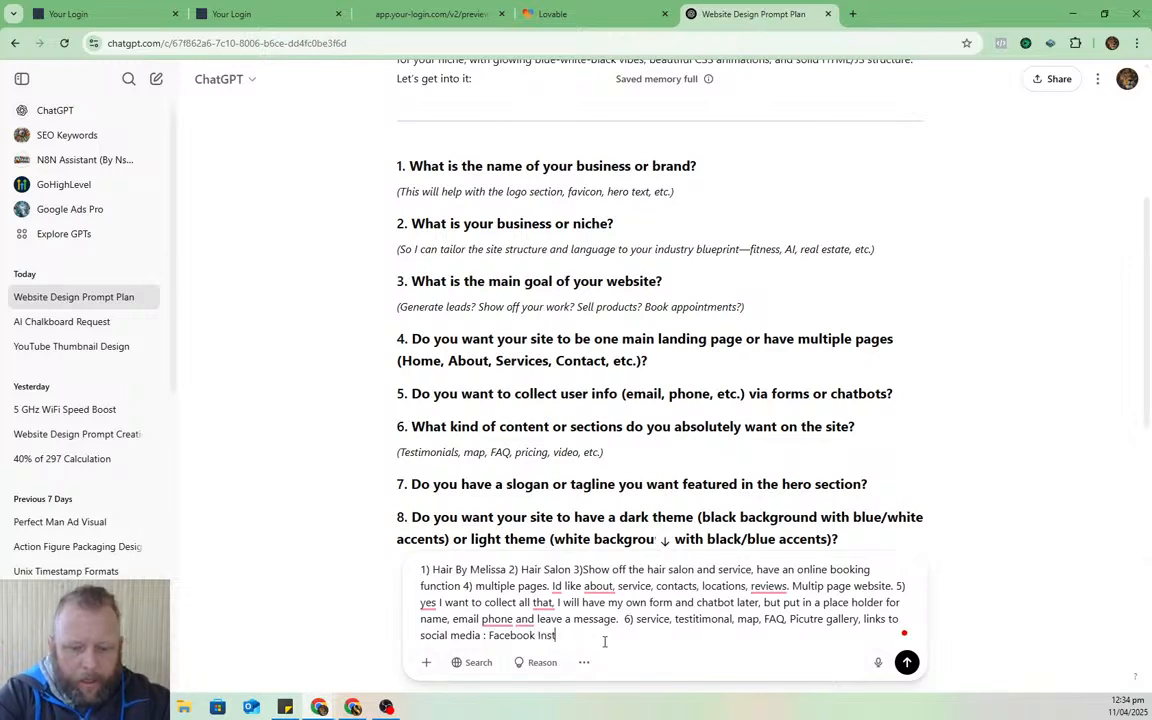
{"action": "type", "text": "agram and Tikt"}
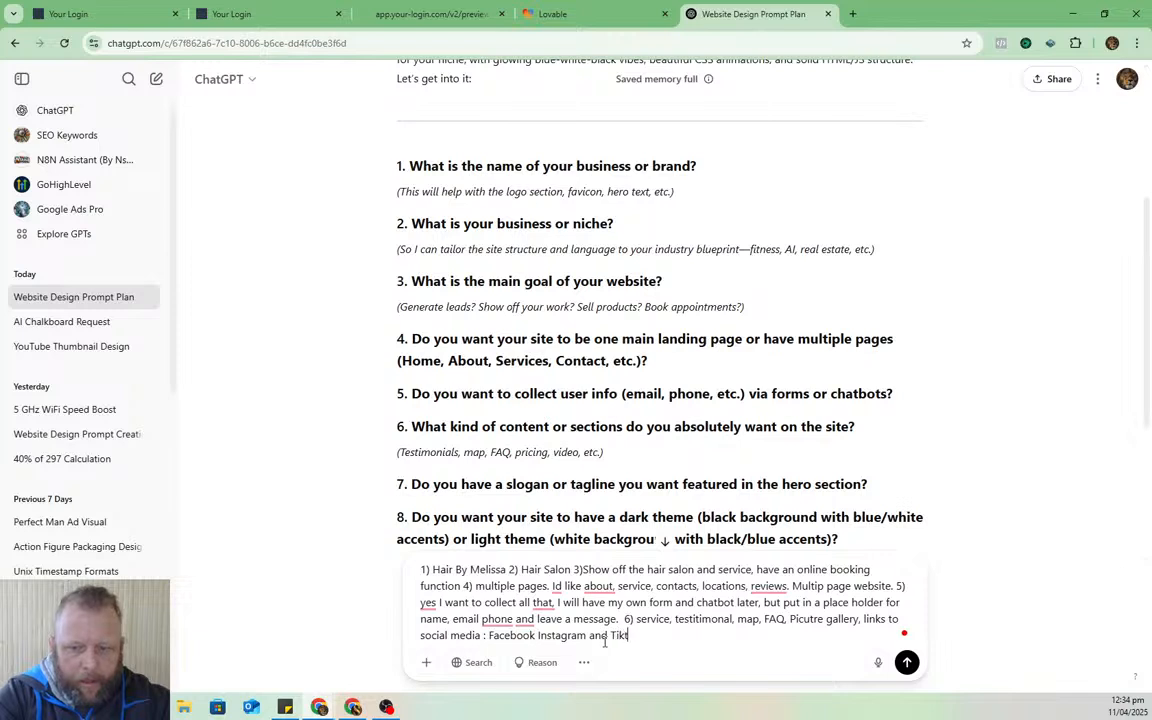
{"action": "type", "text": "ok."}
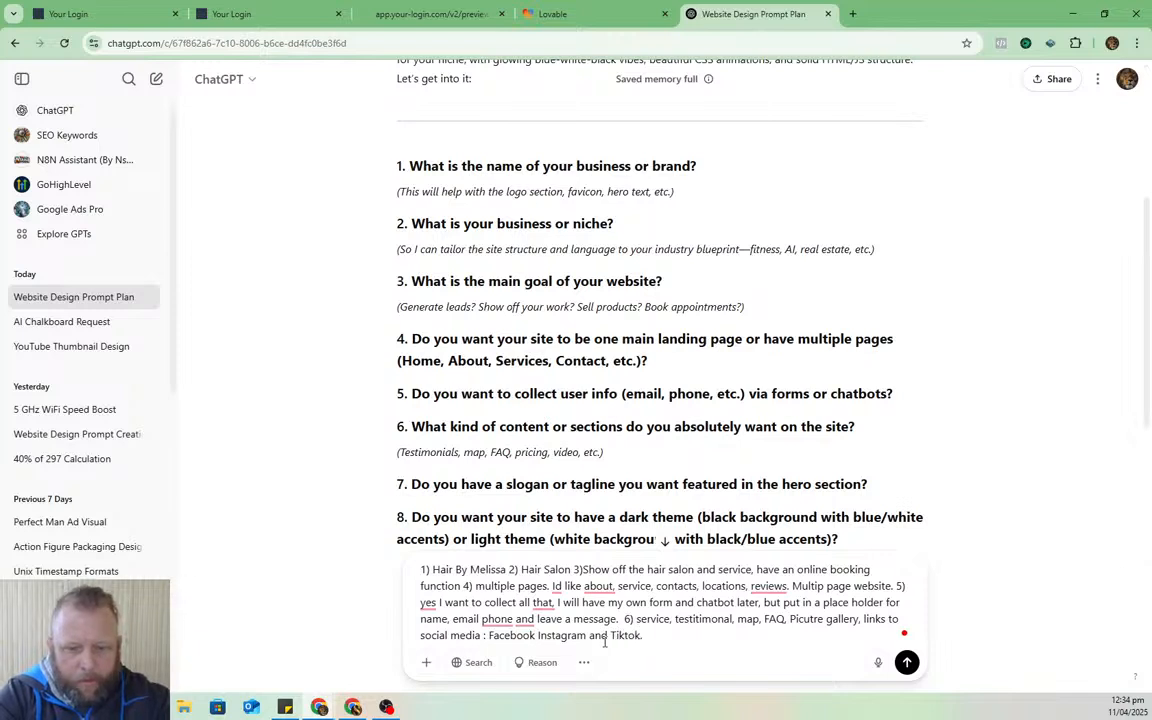
{"action": "type", "text": " 7("}
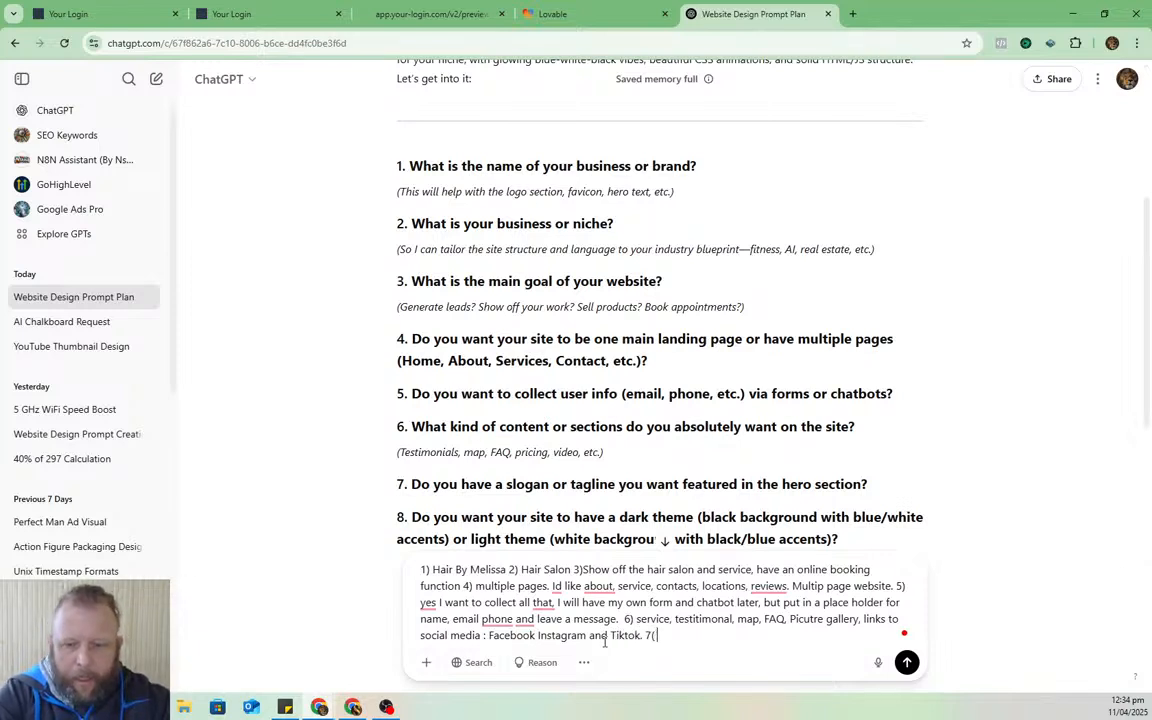
{"action": "key", "text": "BackSpace"}
{"action": "type", "text": ")"}
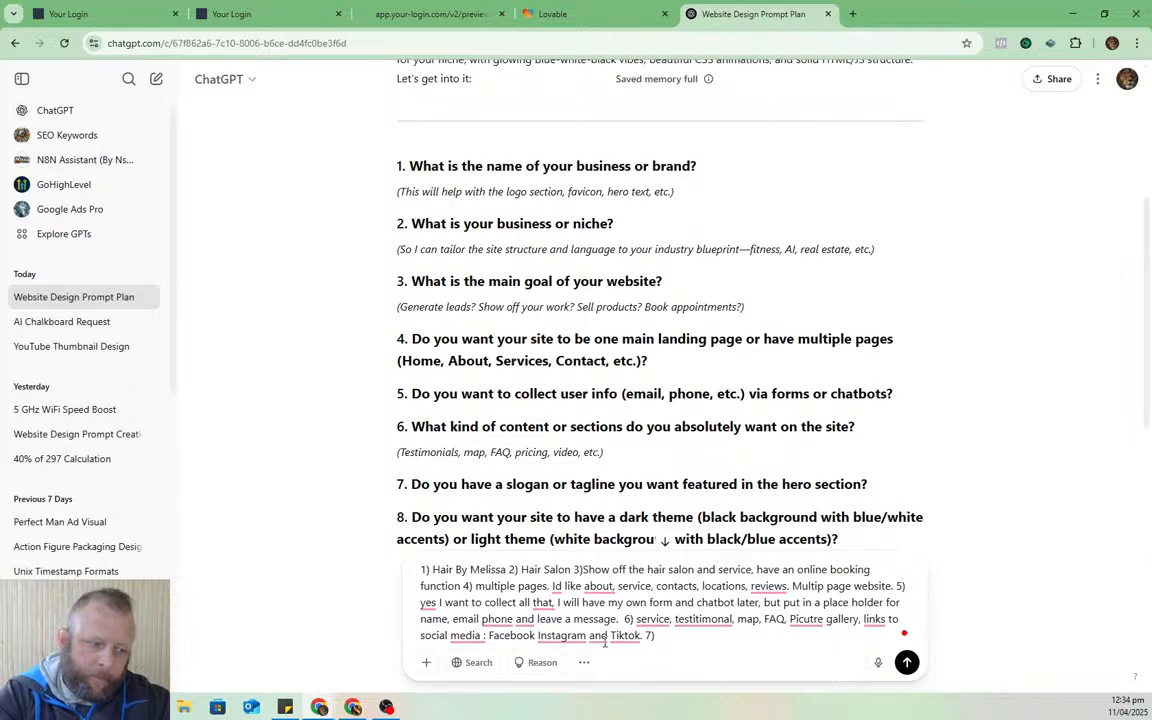
- Answer 7 with 'Yes make something up' and 8 with a light theme with blue tints
{"action": "type", "text": "A"}
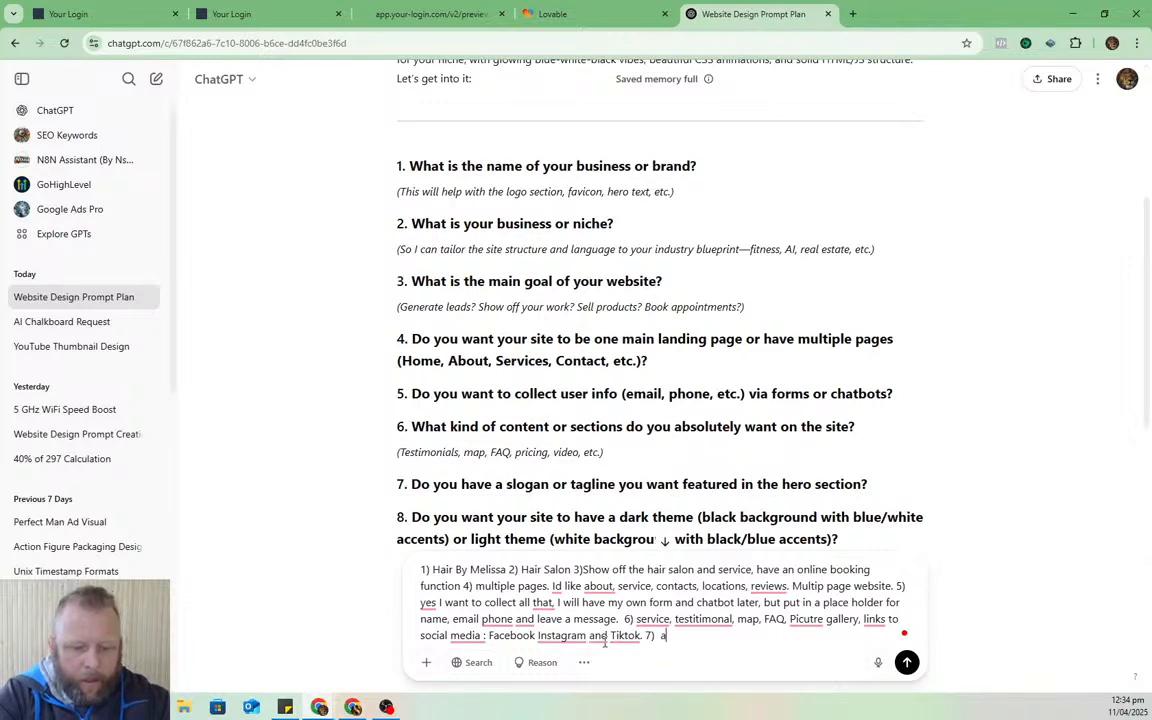
{"action": "type", "text": "mazing "}
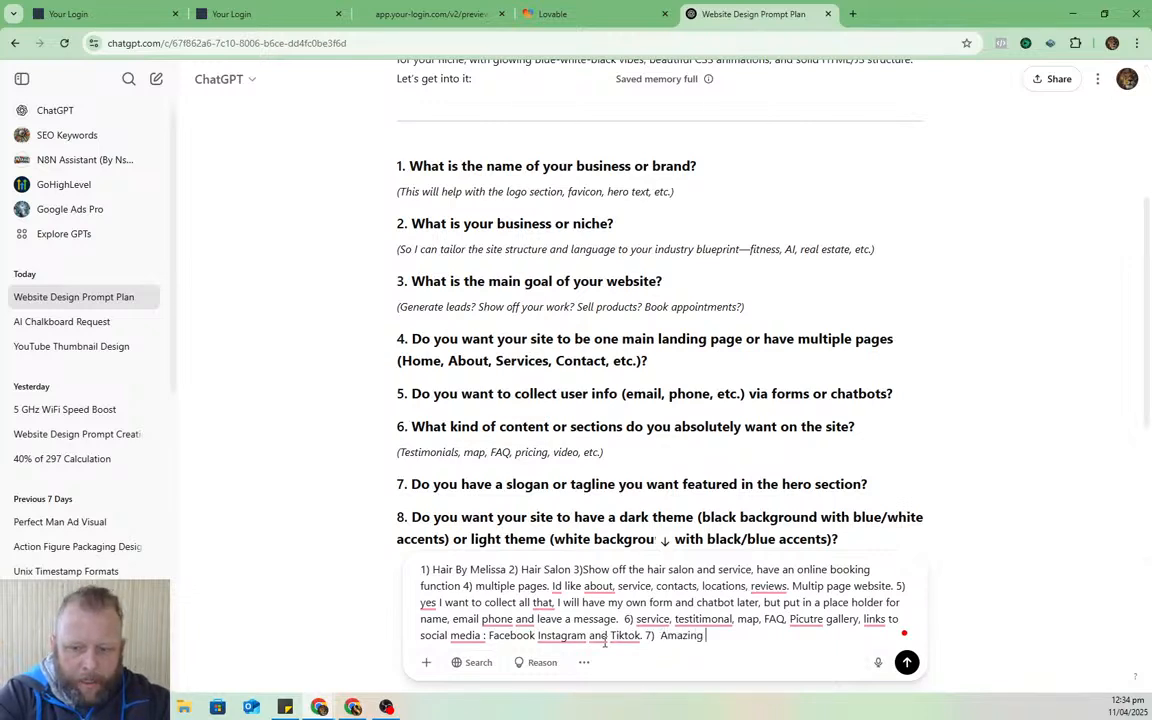
{"action": "type", "text": "Hair"}
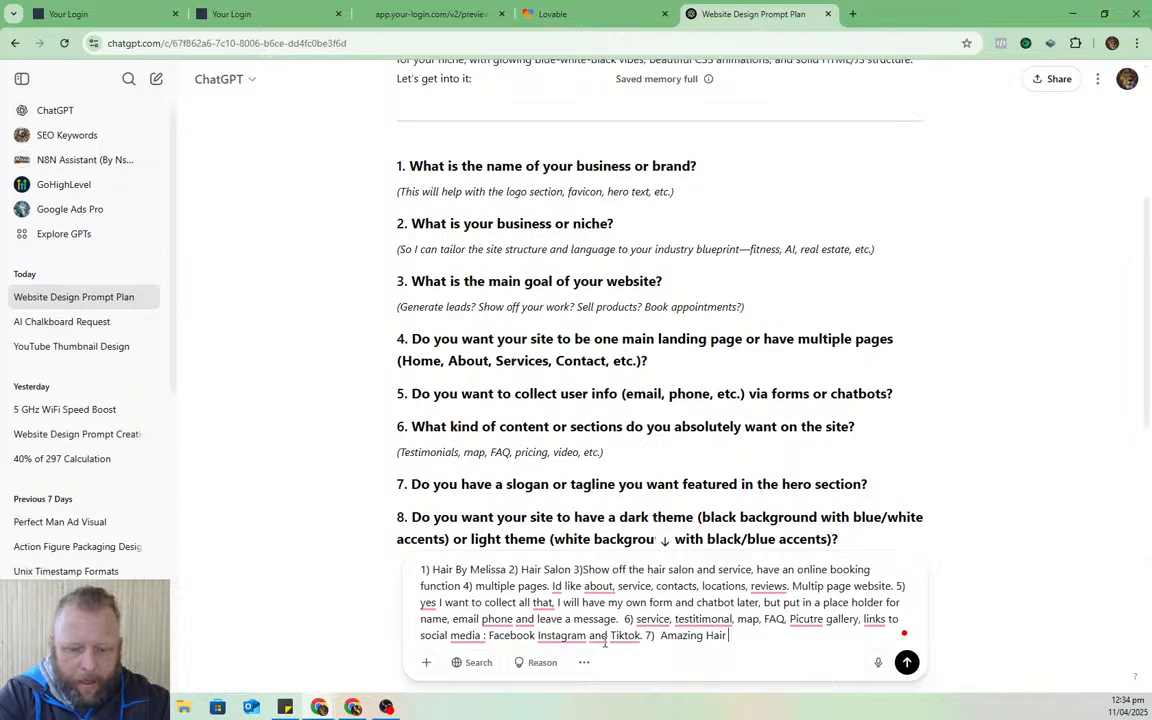
{"action": "type", "text": " By"}
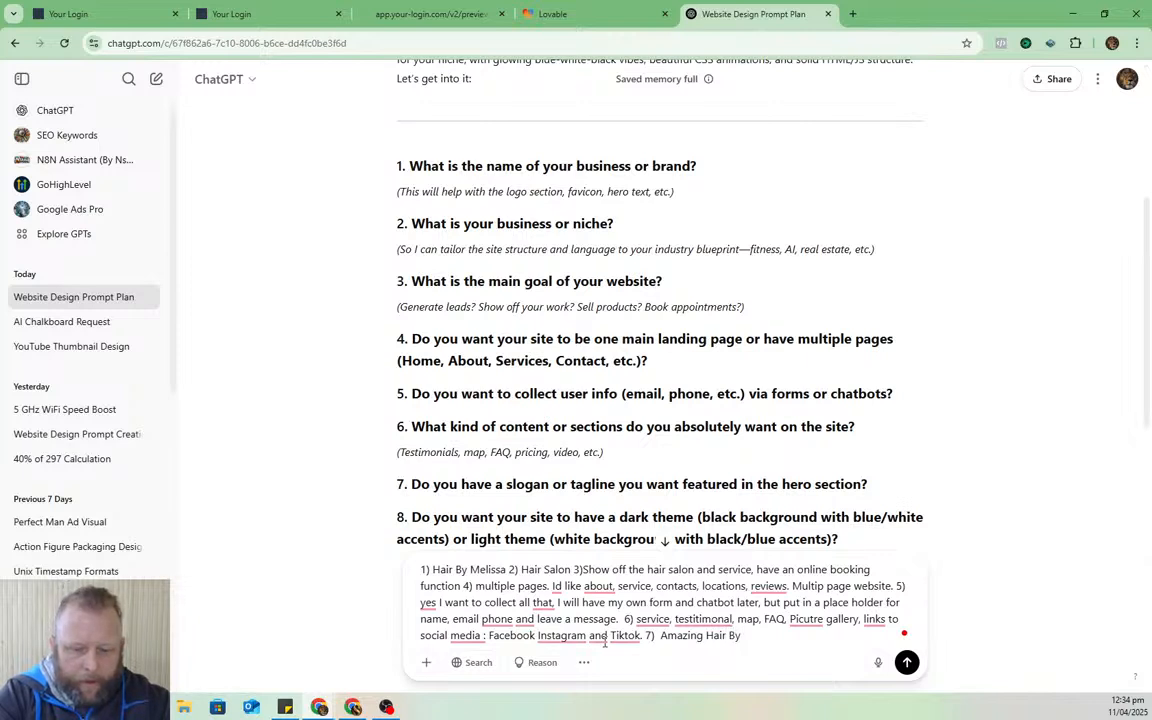
{"action": "key", "text": "BackSpace"}
{"action": "key", "text": "BackSpace"}
{"action": "key", "text": "BackSpace"}
{"action": "key", "text": "BackSpace"}
{"action": "key", "text": "BackSpace"}
{"action": "key", "text": "BackSpace"}
{"action": "key", "text": "BackSpace"}
{"action": "key", "text": "BackSpace"}
{"action": "key", "text": "BackSpace"}
{"action": "key", "text": "BackSpace"}
{"action": "key", "text": "BackSpace"}
{"action": "key", "text": "BackSpace"}
{"action": "key", "text": "BackSpace"}
{"action": "key", "text": "BackSpace"}
{"action": "key", "text": "BackSpace"}
{"action": "key", "text": "BackSpace"}
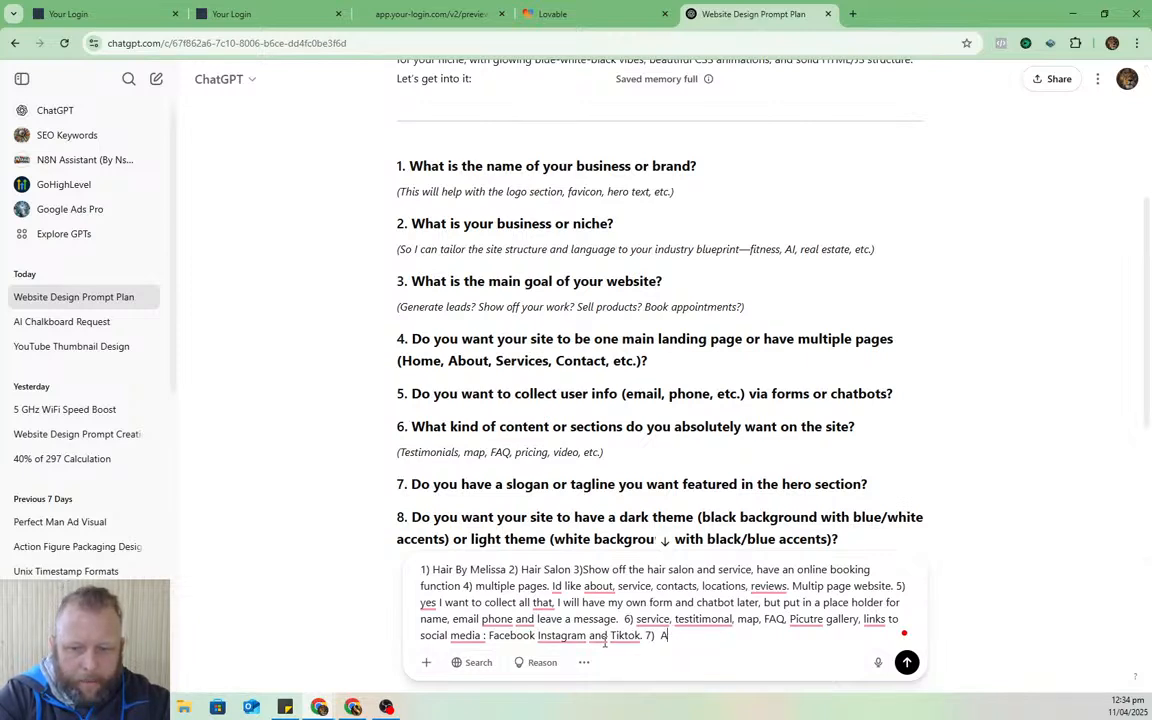
{"action": "type", "text": "Yes ma"}
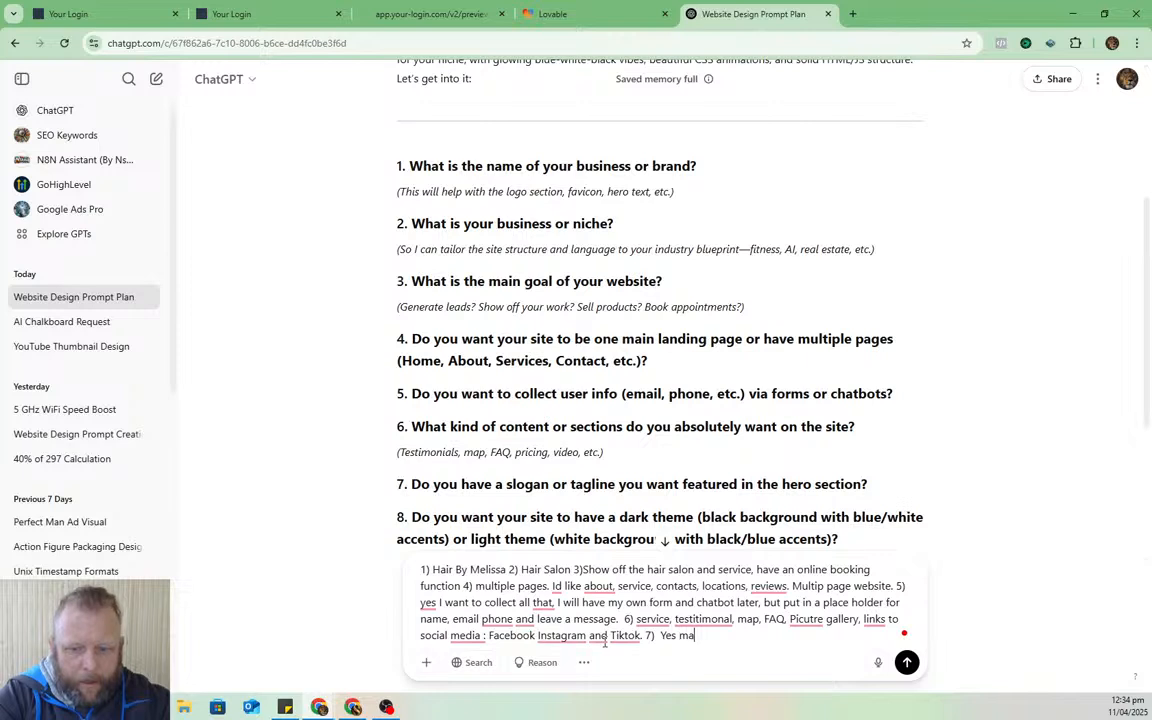
{"action": "type", "text": "ke something up"}
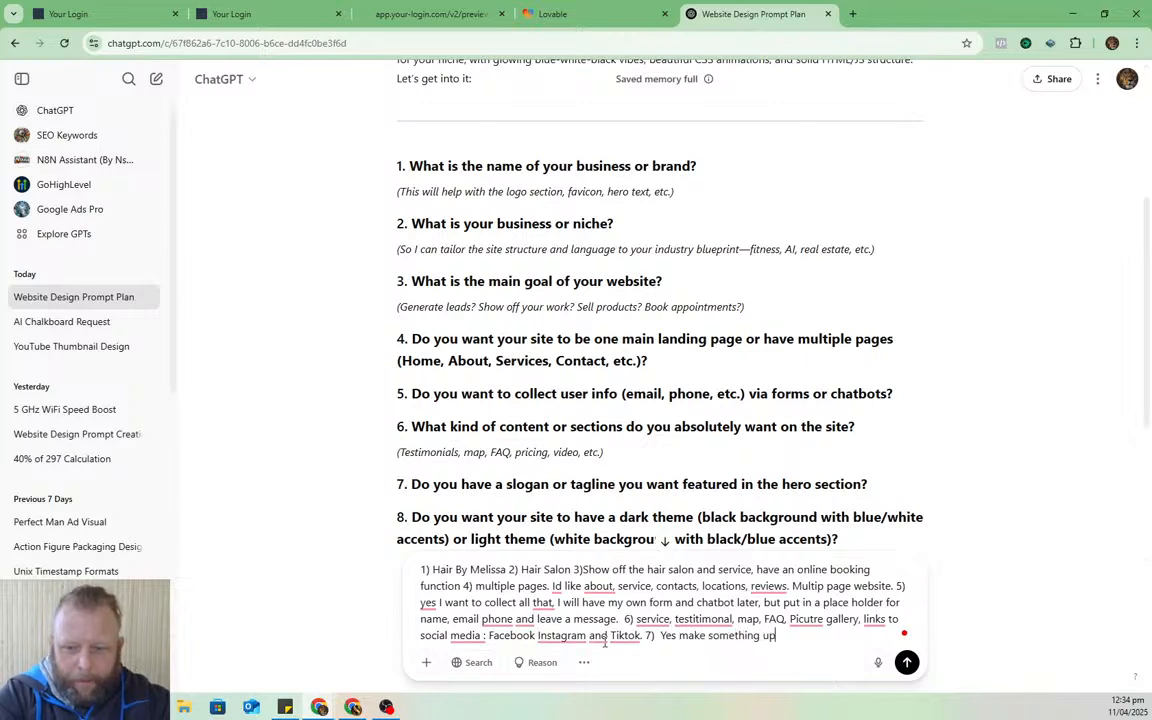
{"action": "type", "text": ". 8"}
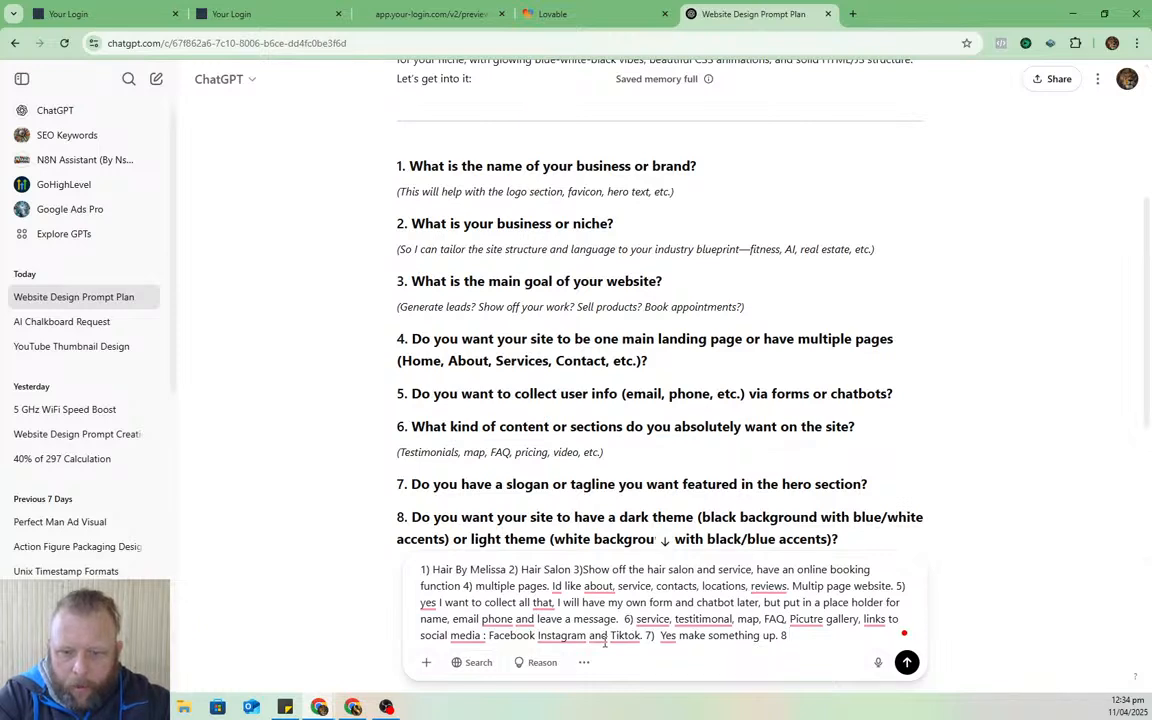
{"action": "type", "text": "Li"}
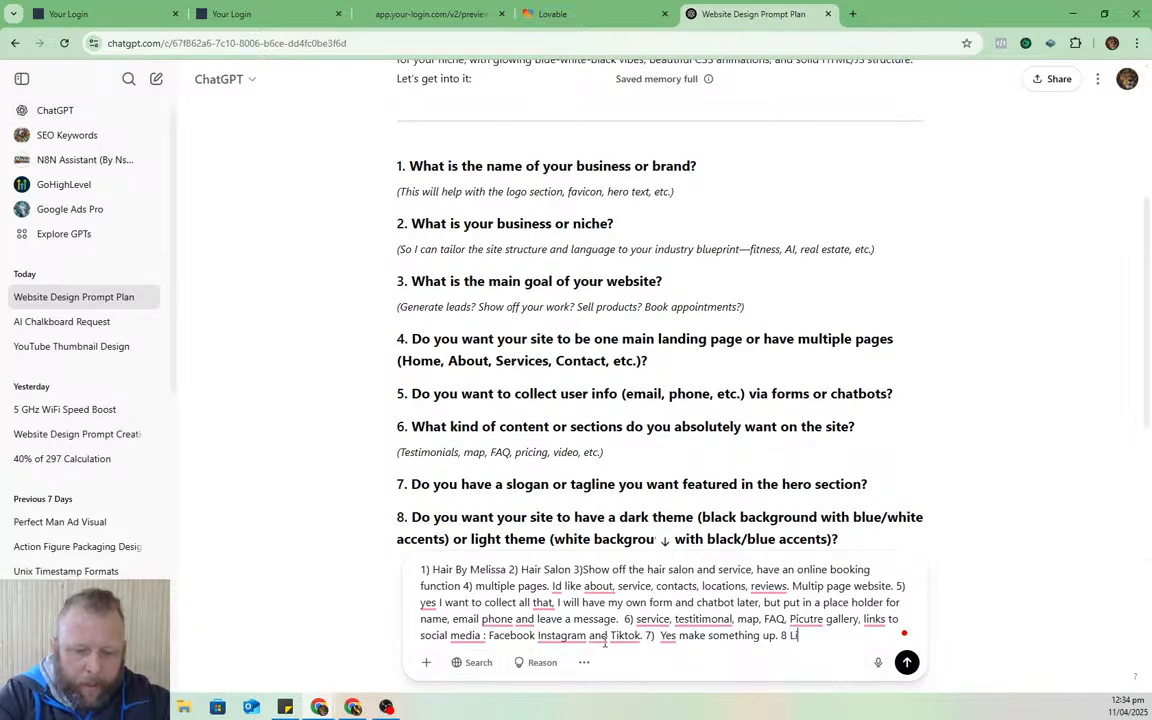
{"action": "type", "text": "ght theme"}
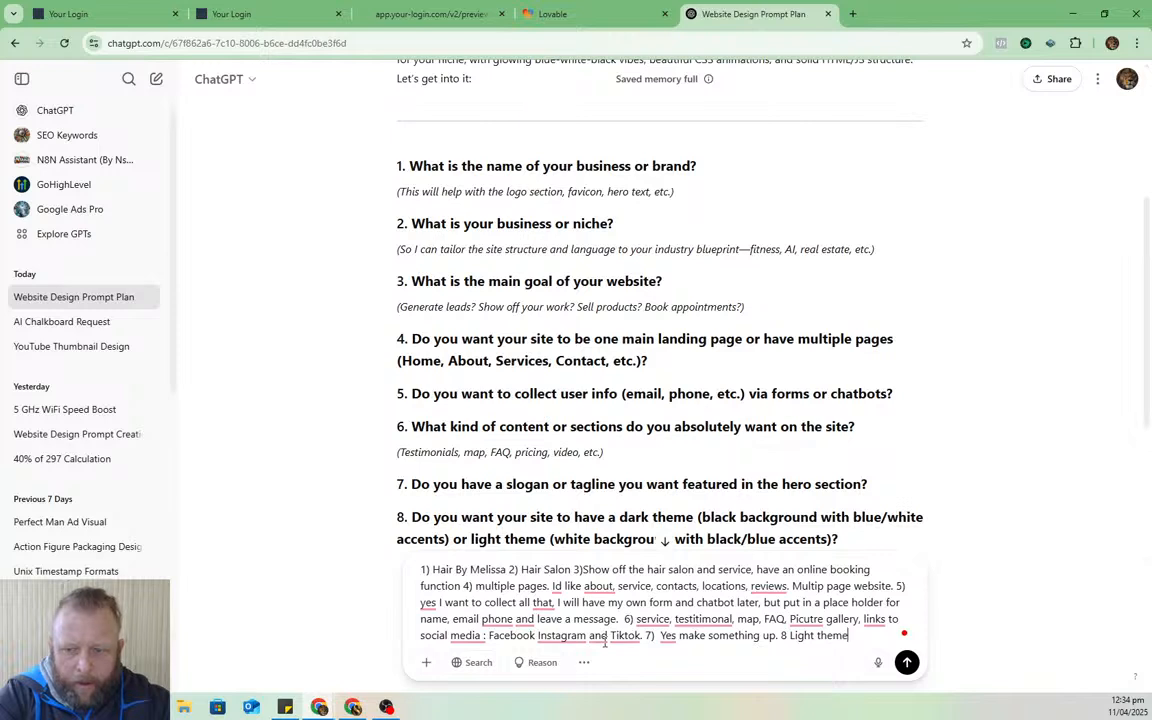
{"action": "type", "text": ", "}
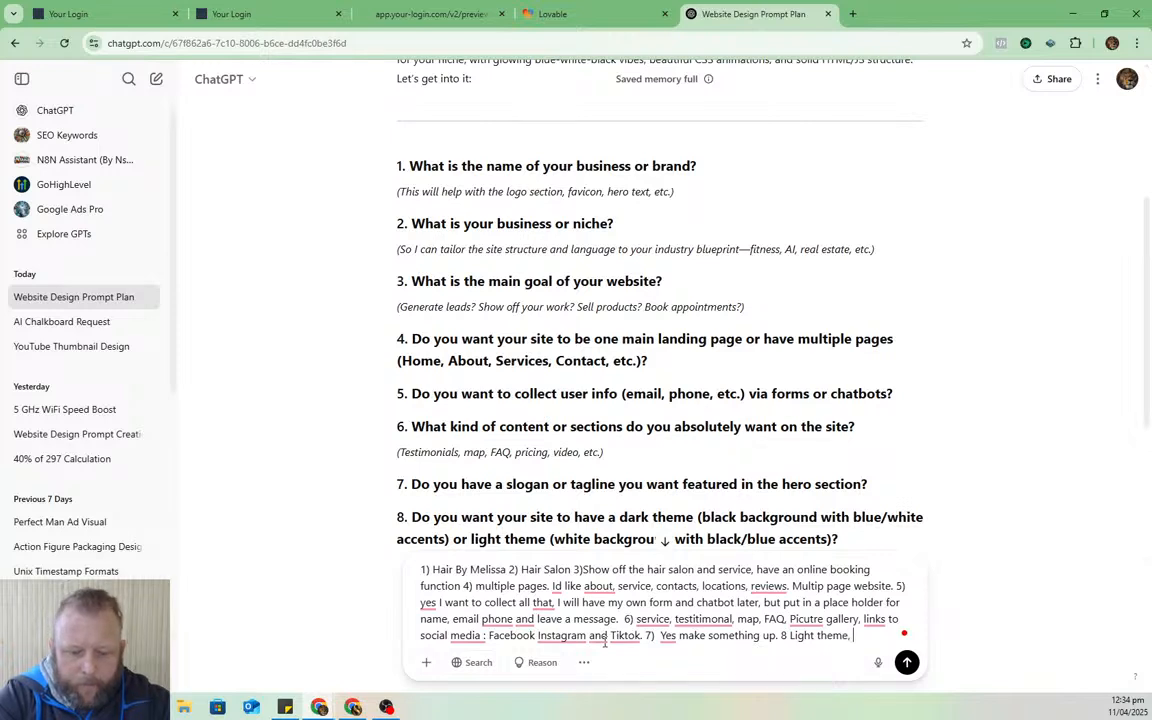
{"action": "type", "text": "some"}
{"action": "type", "text": " bl"}
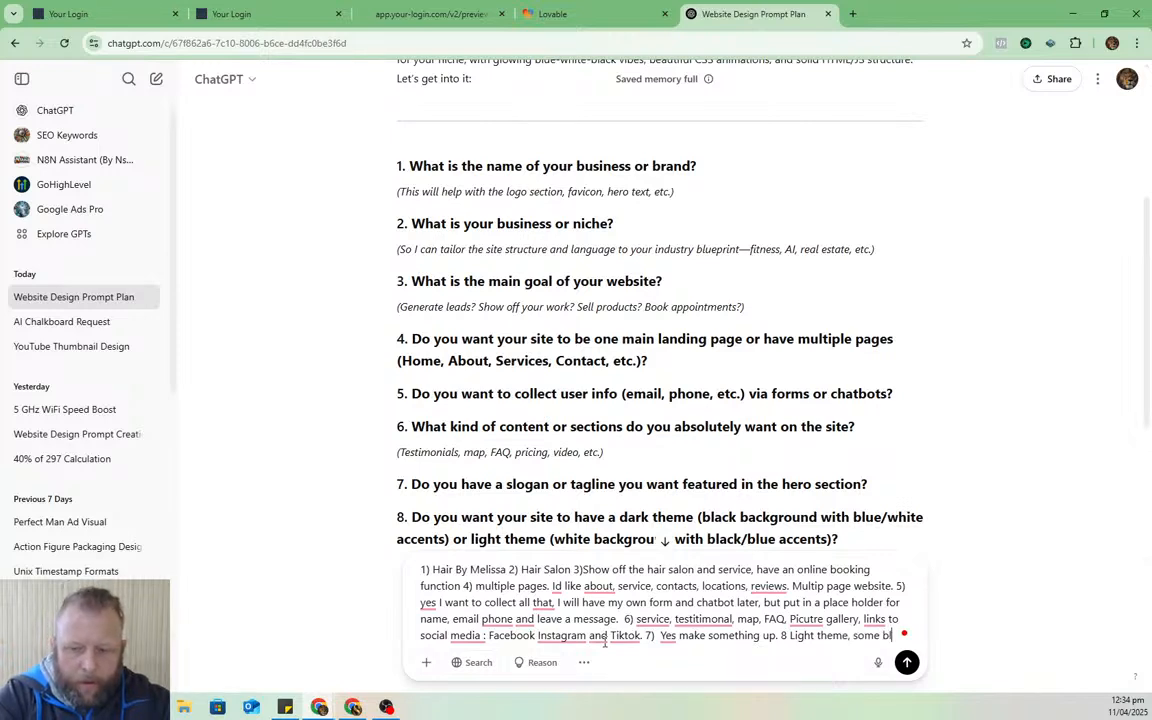
{"action": "type", "text": "ue tint colors"}
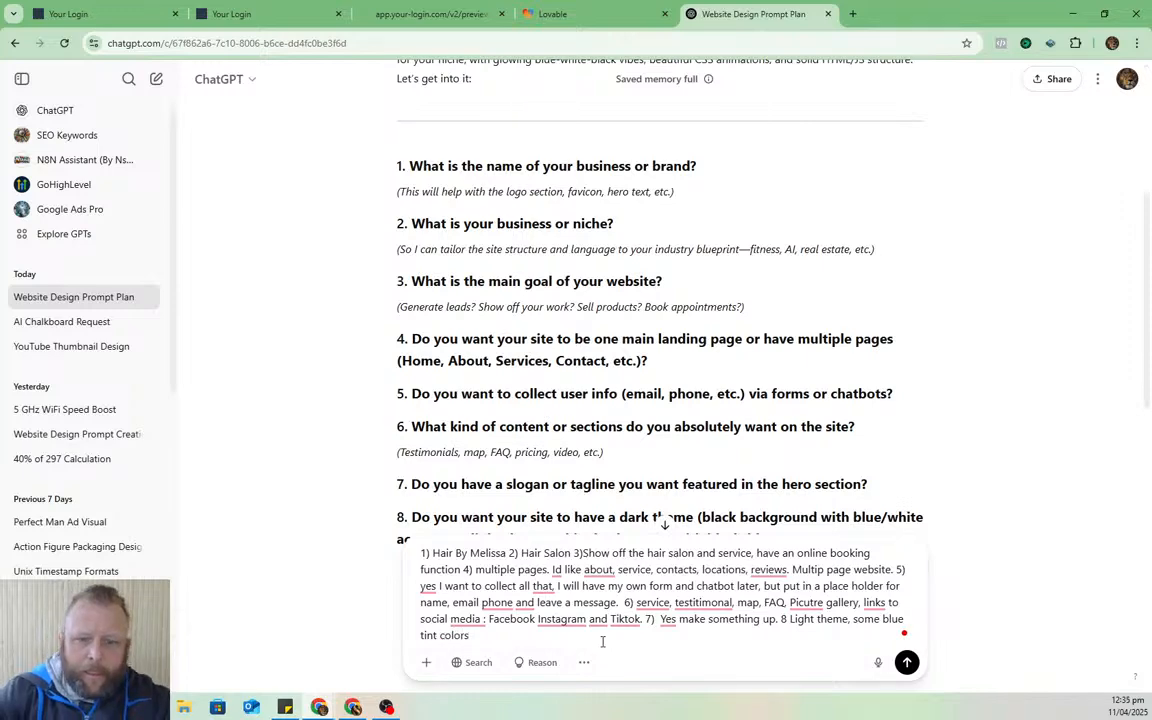
- Answer 9 with a clean, modern, slightly futuristic vibe and 10 with CSS, HTML and JS animations
{"action": "scroll", "coordinate": [700, 450], "scroll_direction": "down", "scroll_amount": 3}
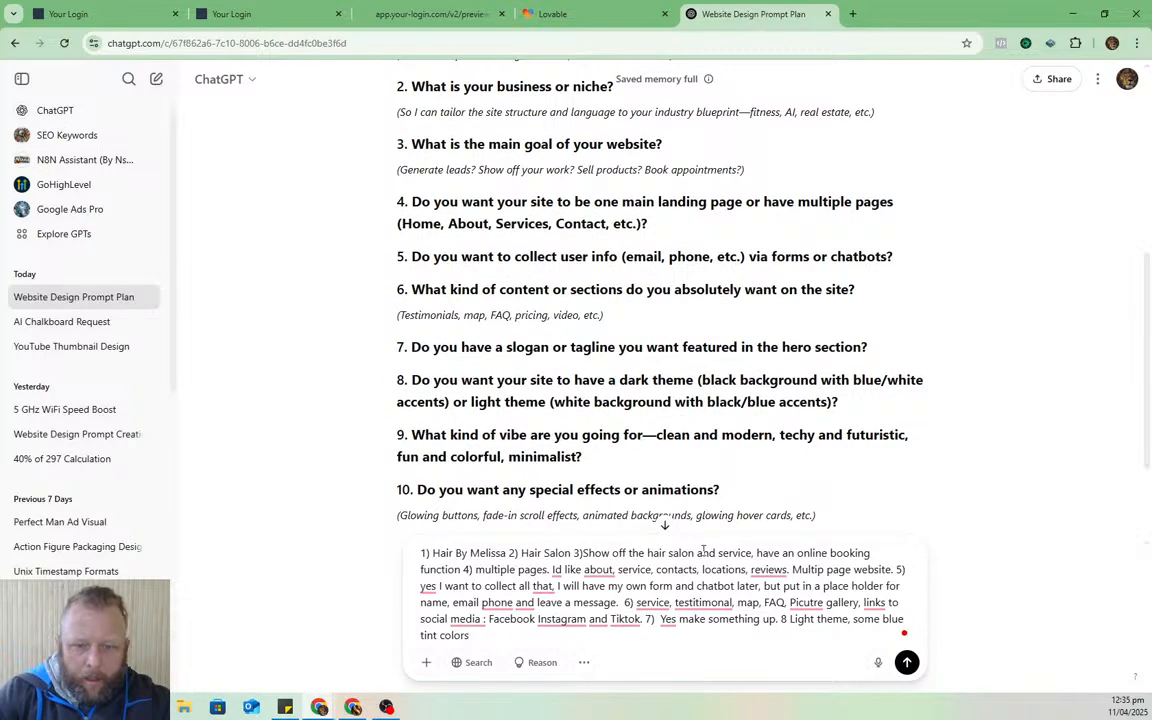
{"action": "type", "text": "9)"}
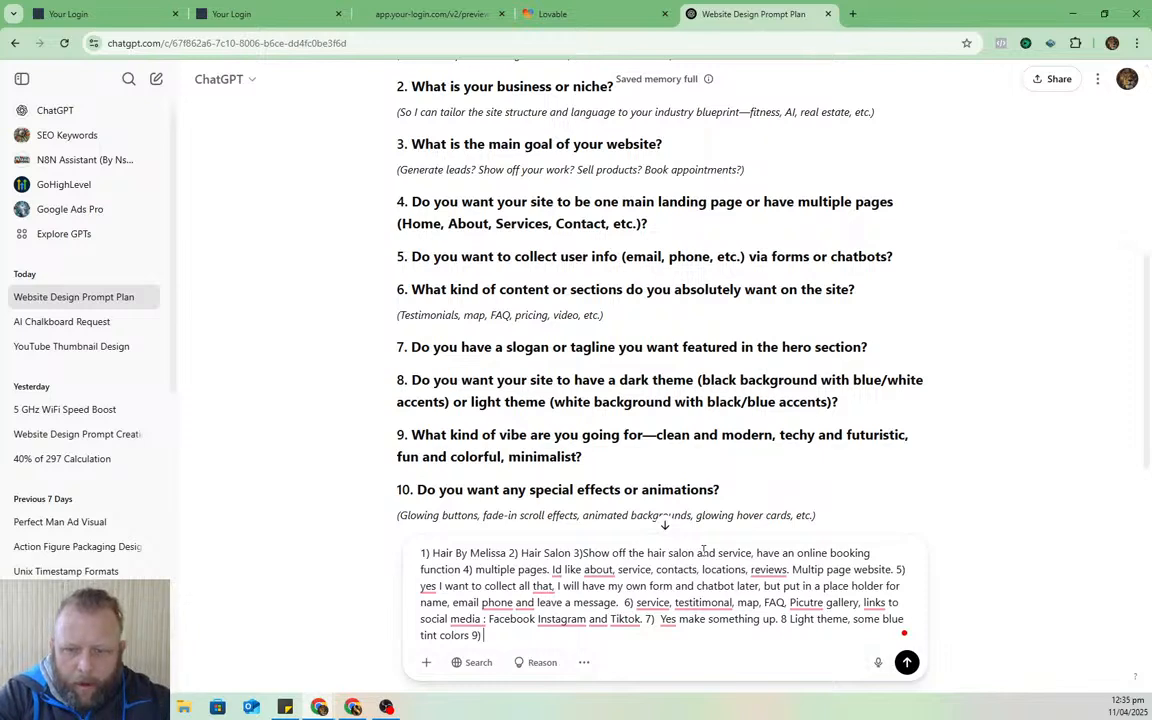
{"action": "type", "text": " clean"}
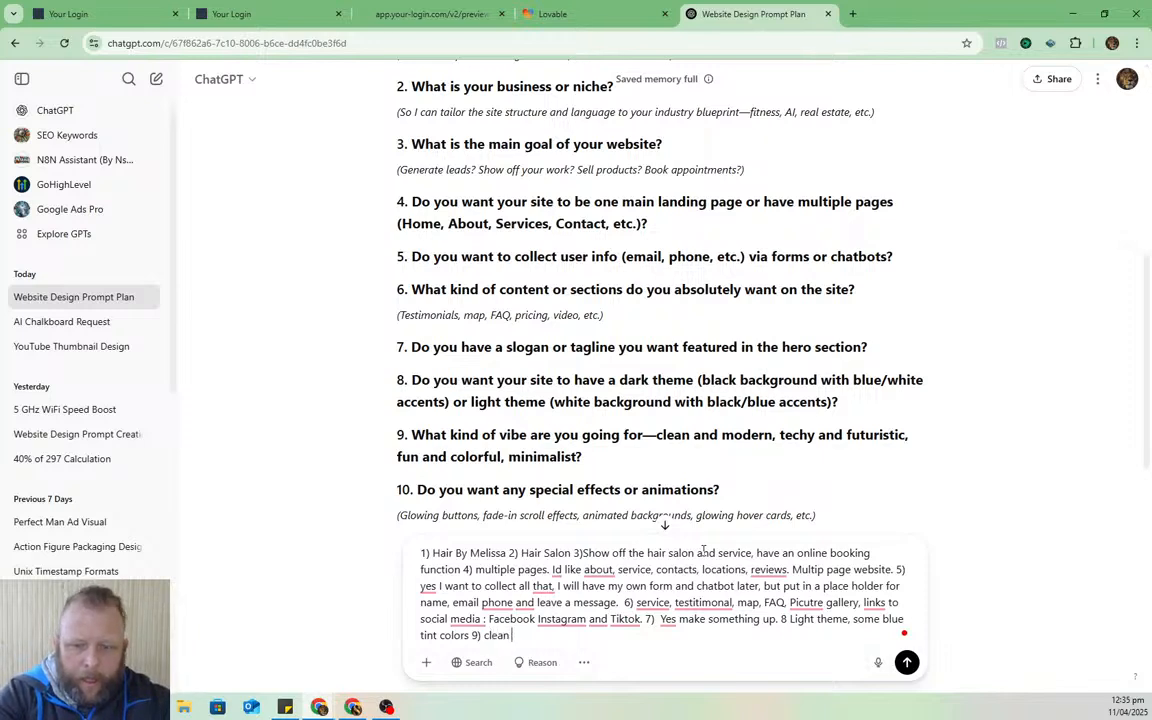
{"action": "type", "text": " modern"}
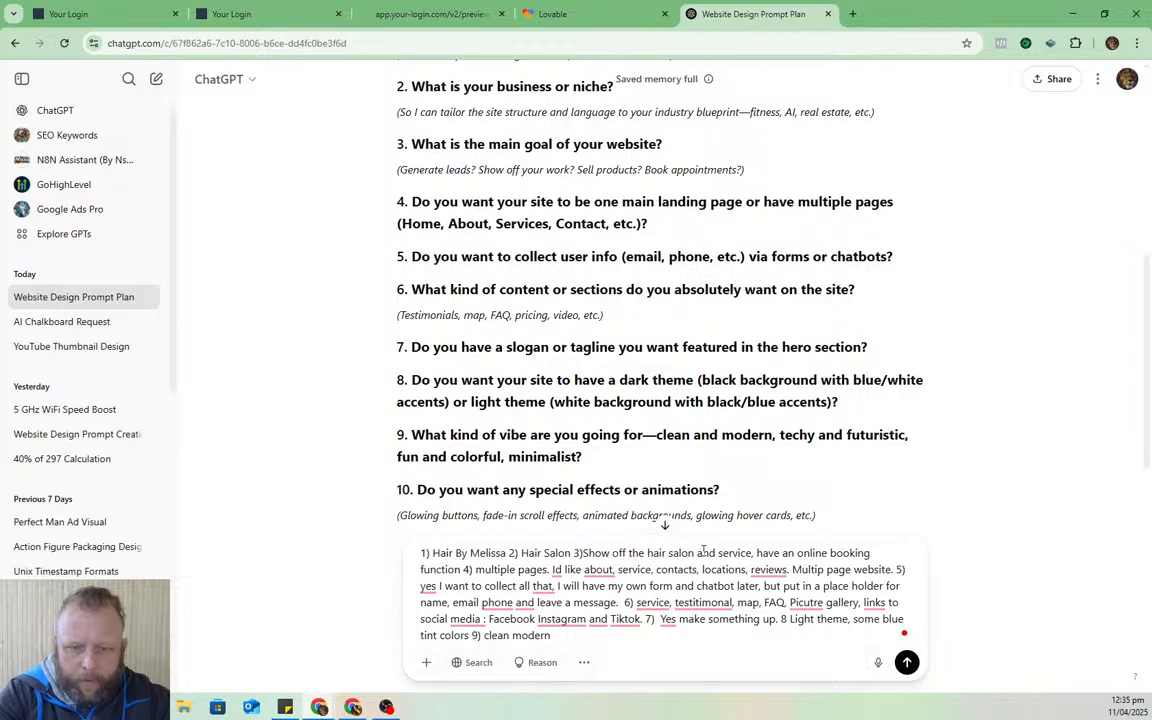
{"action": "type", "text": "  and a"}
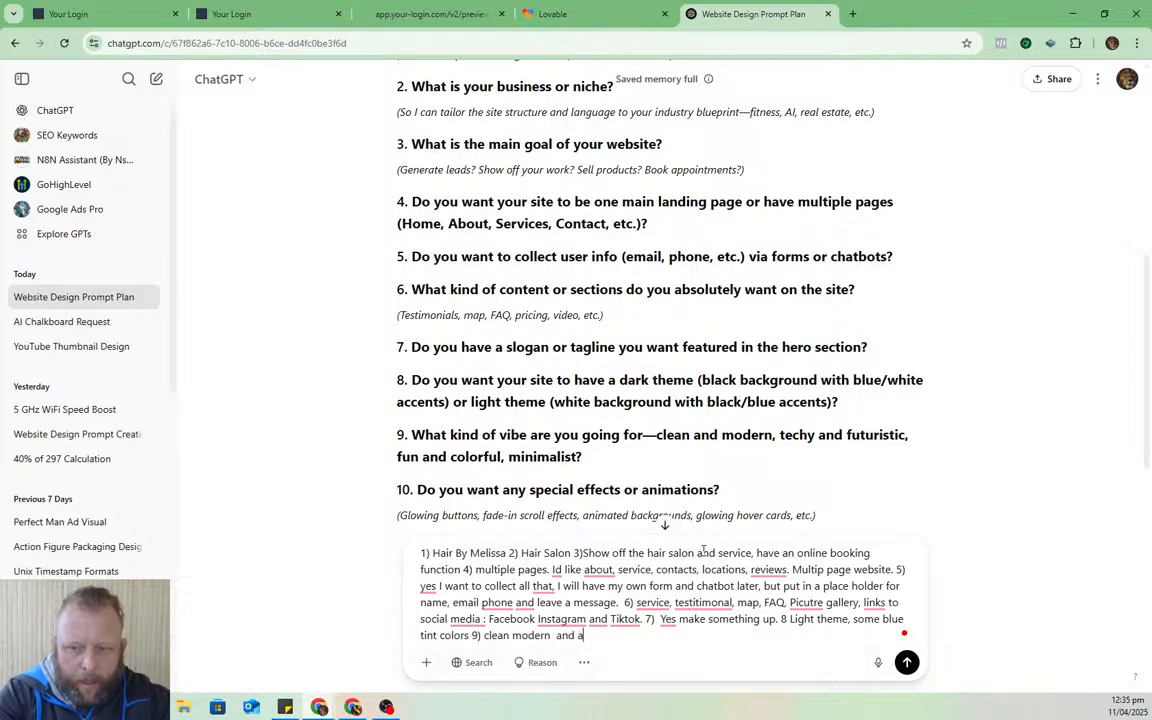
{"action": "type", "text": " bit"}
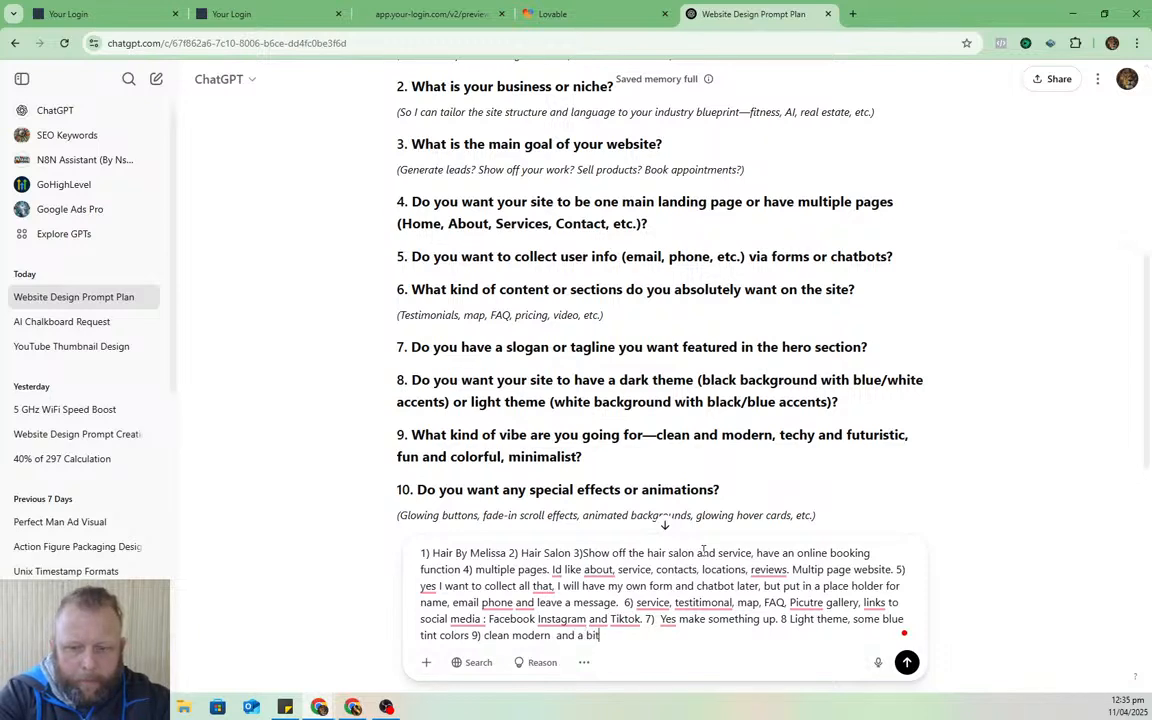
{"action": "type", "text": " futeristic, sleek"}
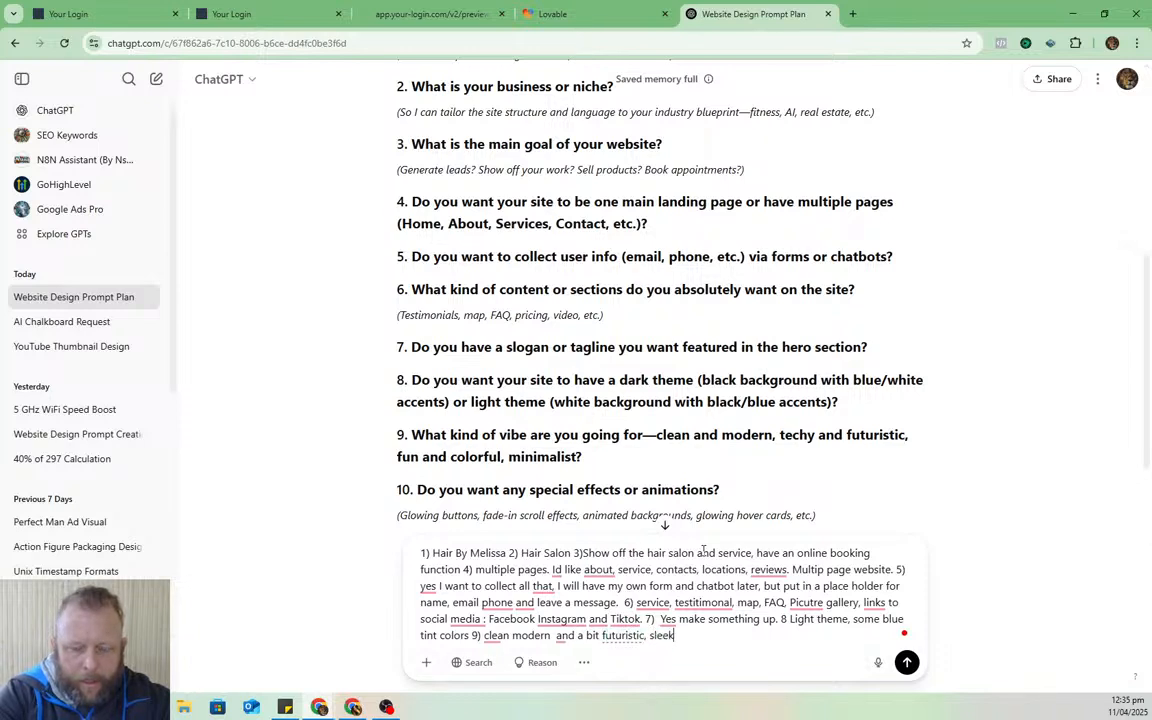
{"action": "type", "text": " and smooth."}
{"action": "type", "text": " but profe"}
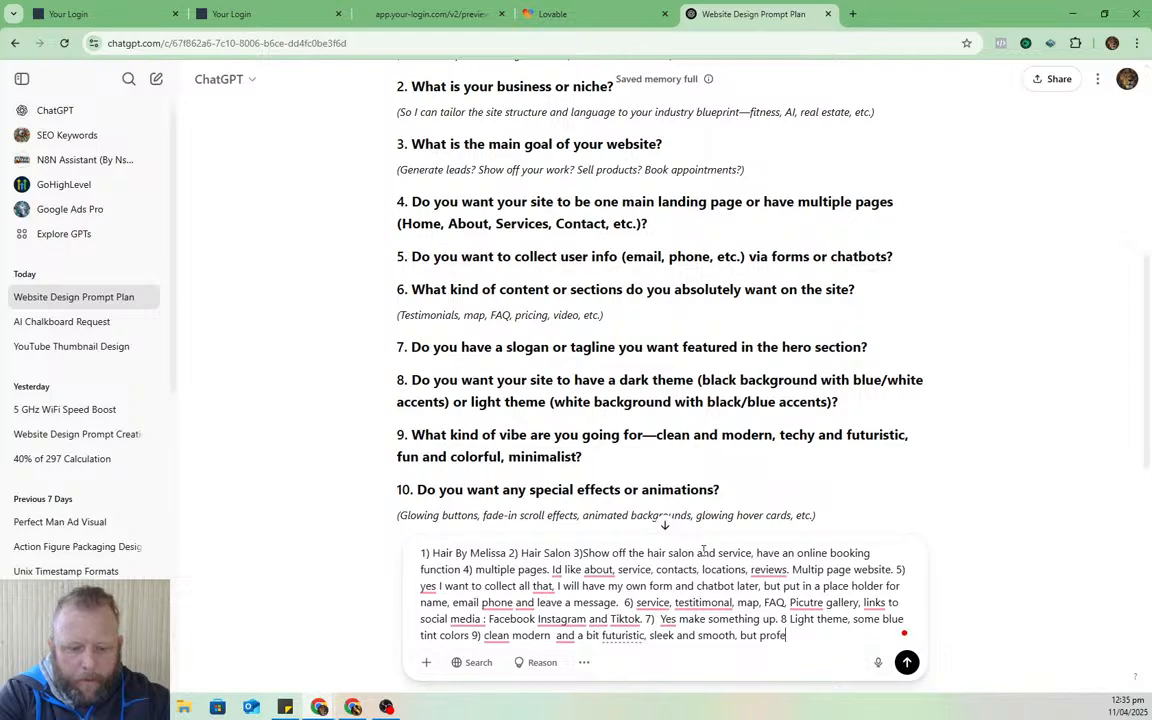
{"action": "type", "text": "ssional.."}
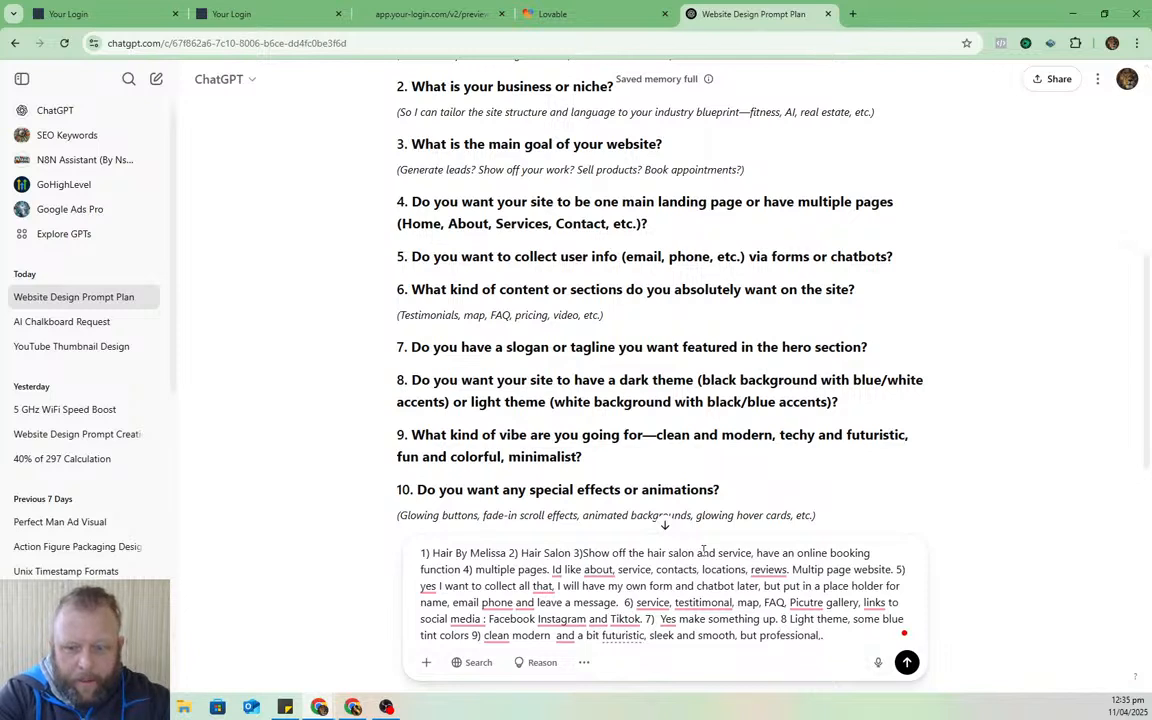
{"action": "type", "text": "."}
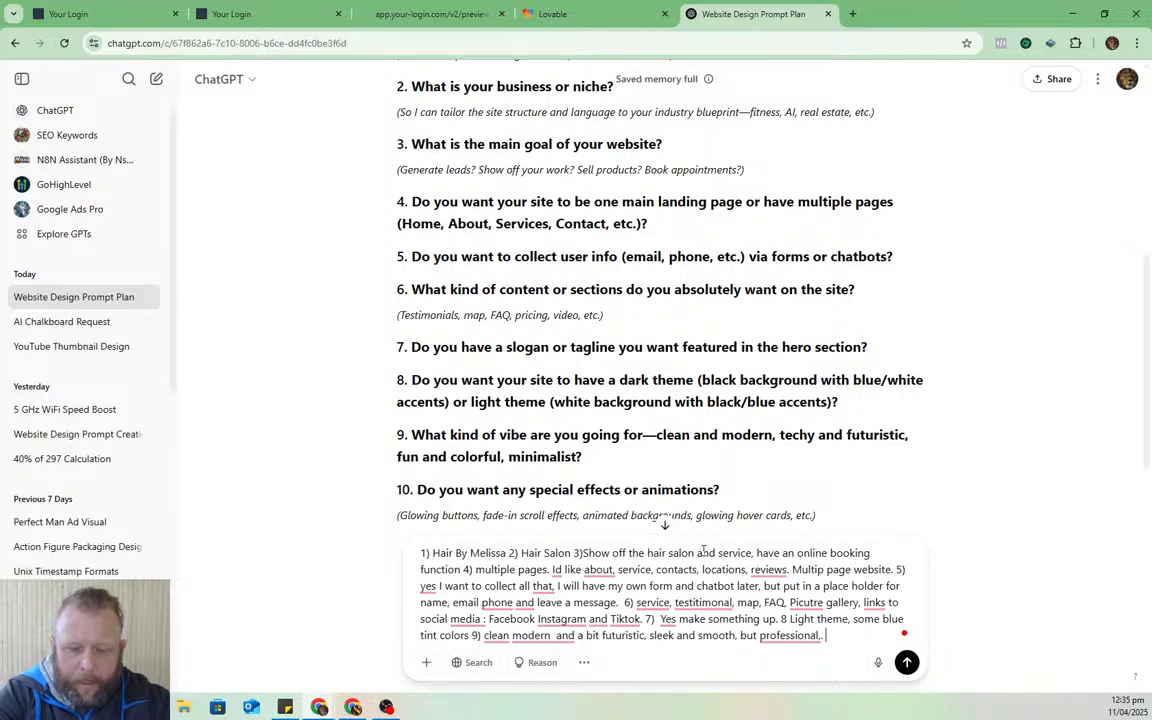
{"action": "type", "text": "19"}
{"action": "type", "text": "0"}
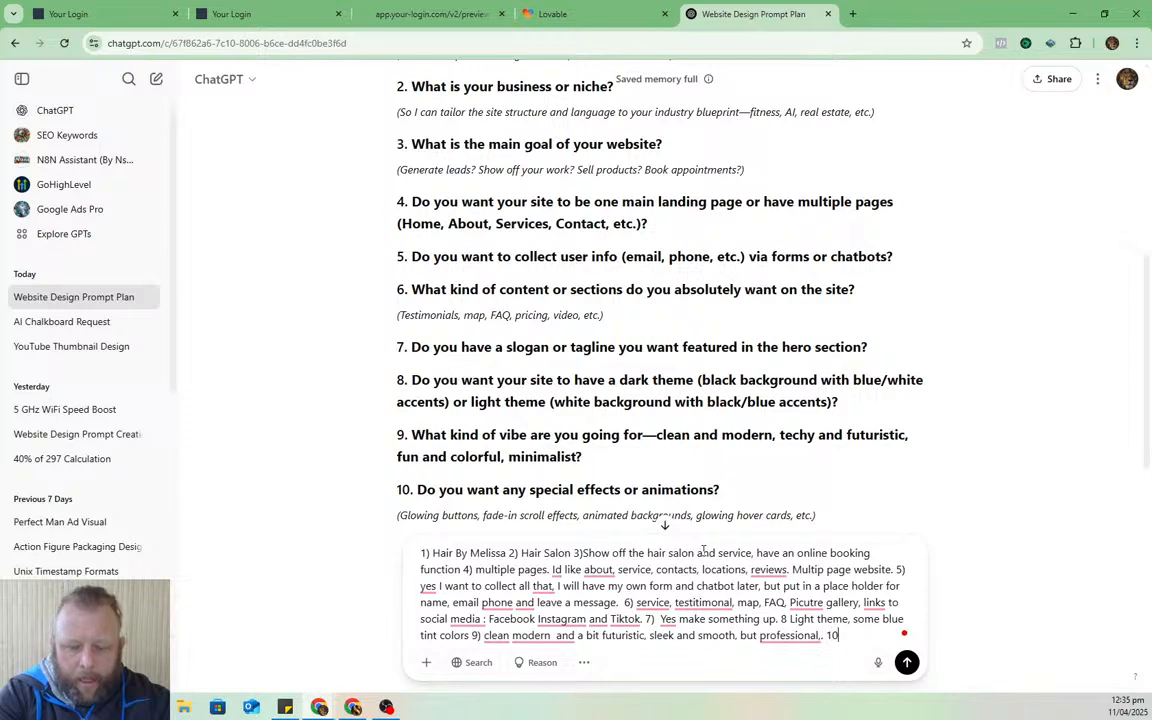
{"action": "type", "text": " Yes I want"}
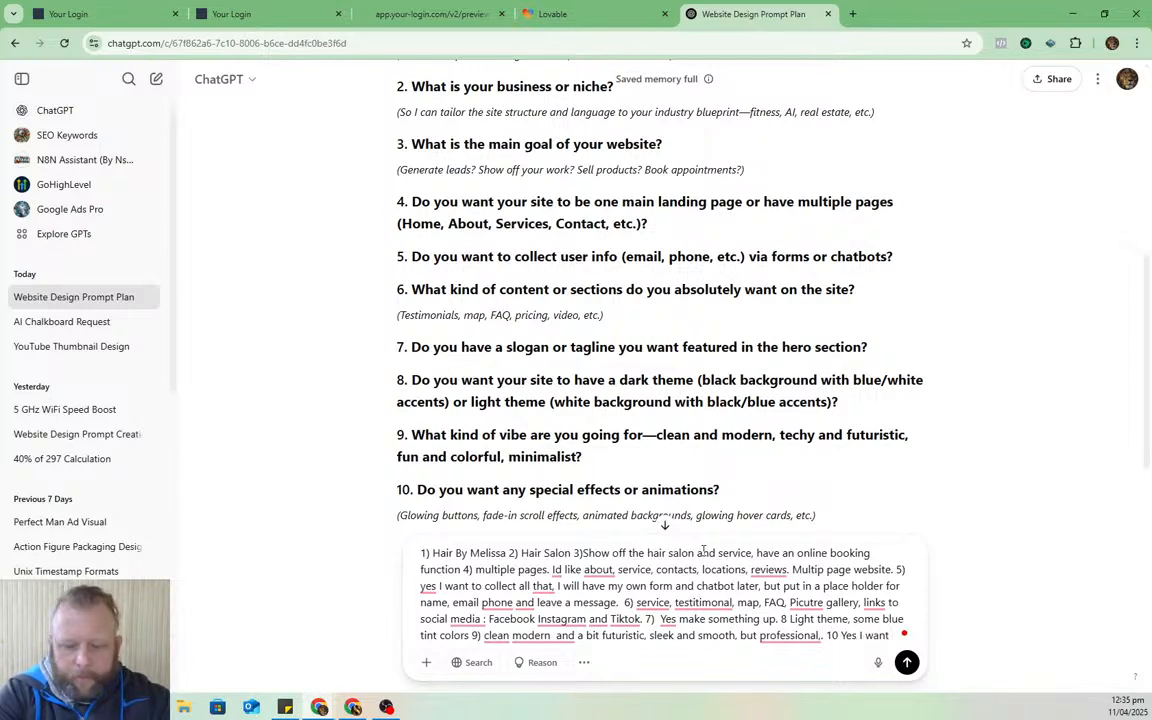
{"action": "type", "text": " e"}
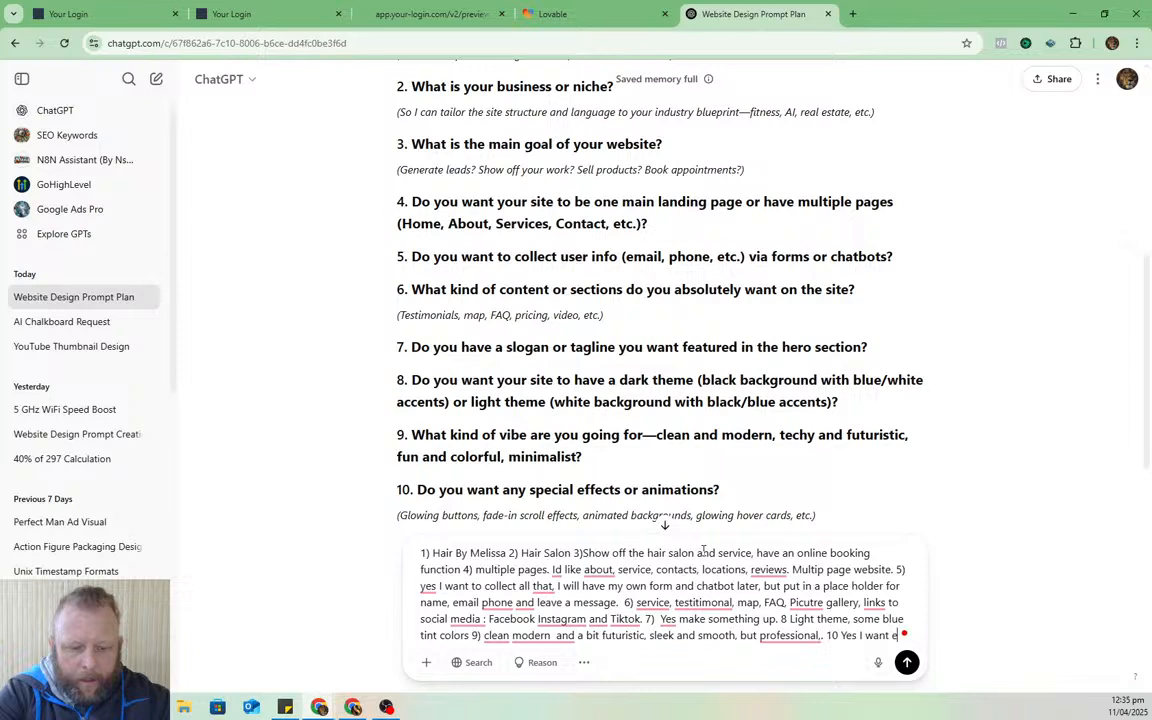
{"action": "type", "text": "ffect and animations, "}
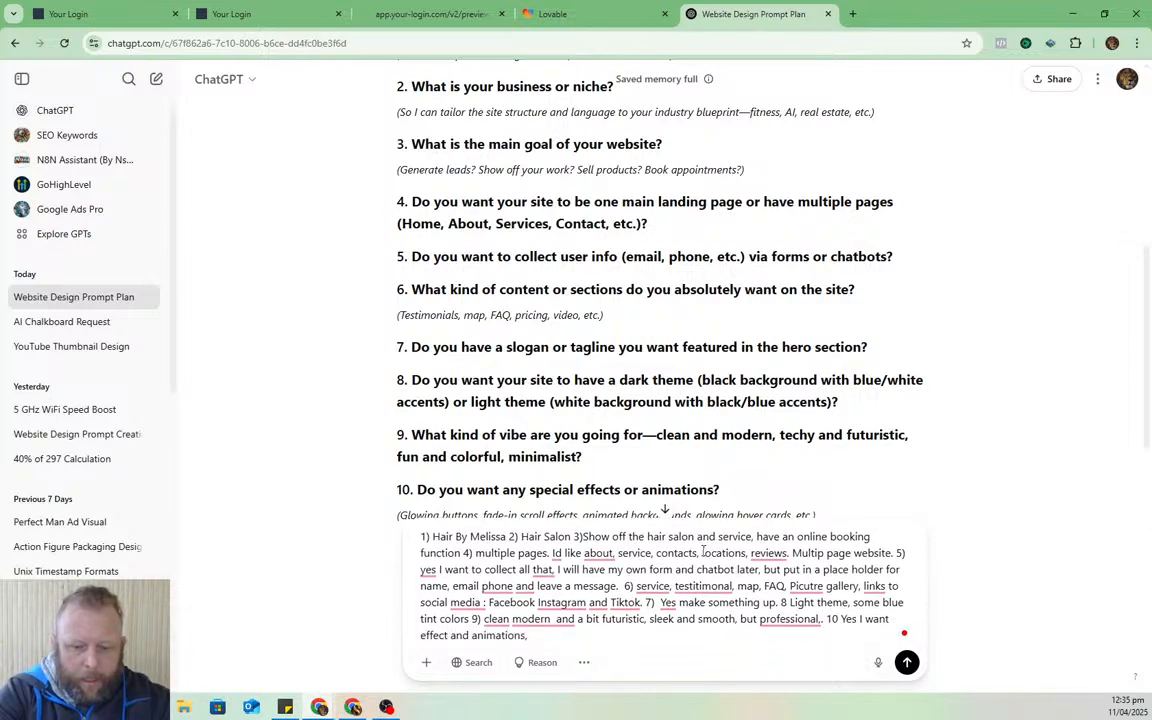
{"action": "type", "text": "using CSS"}
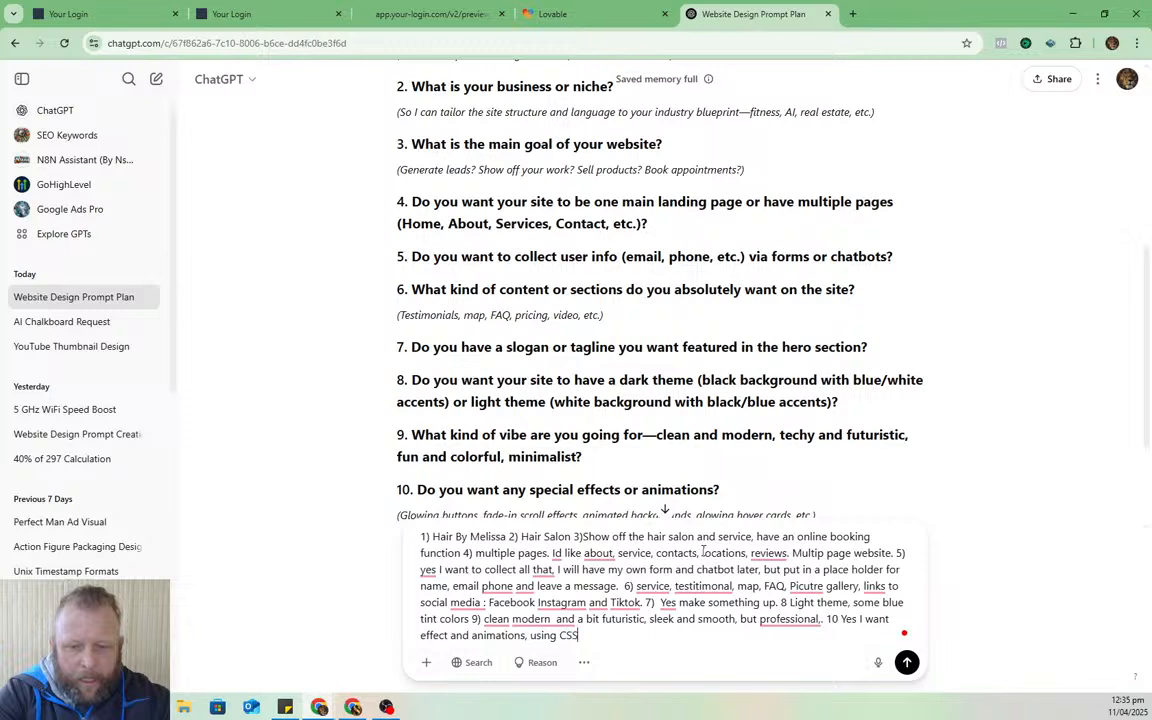
{"action": "type", "text": " and "}
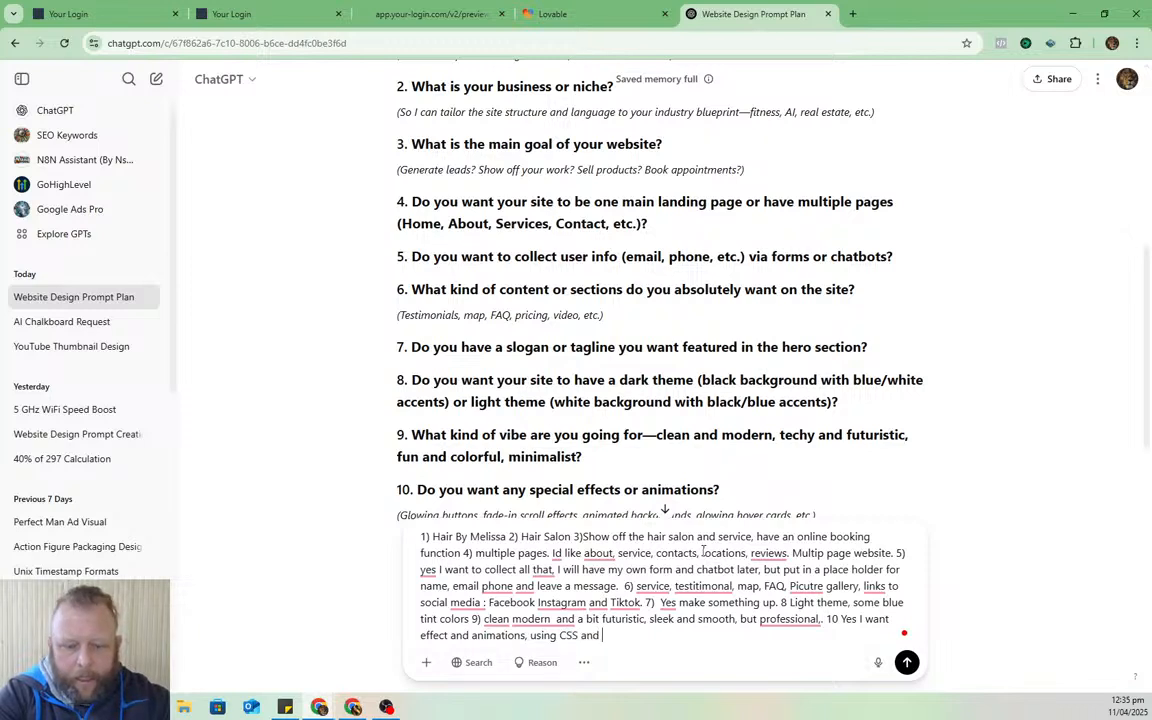
{"action": "type", "text": "HTM and"}
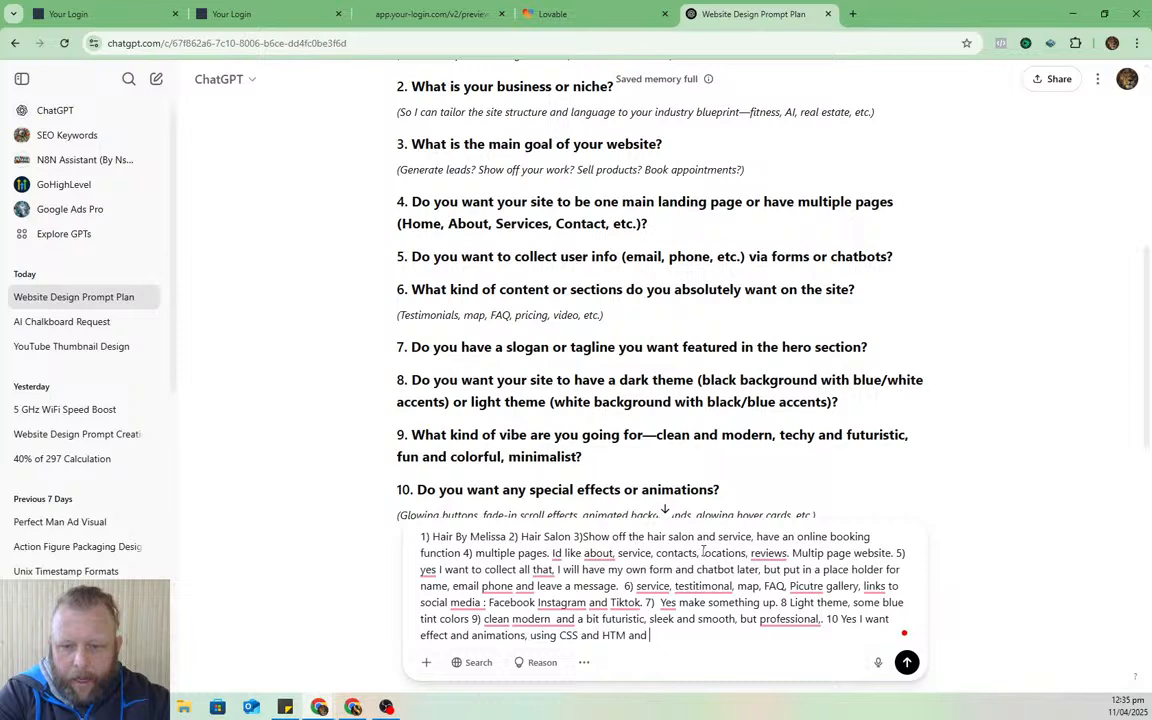
{"action": "key", "text": "BackSpace"}
{"action": "key", "text": "BackSpace"}
{"action": "key", "text": "BackSpace"}
{"action": "key", "text": "BackSpace"}
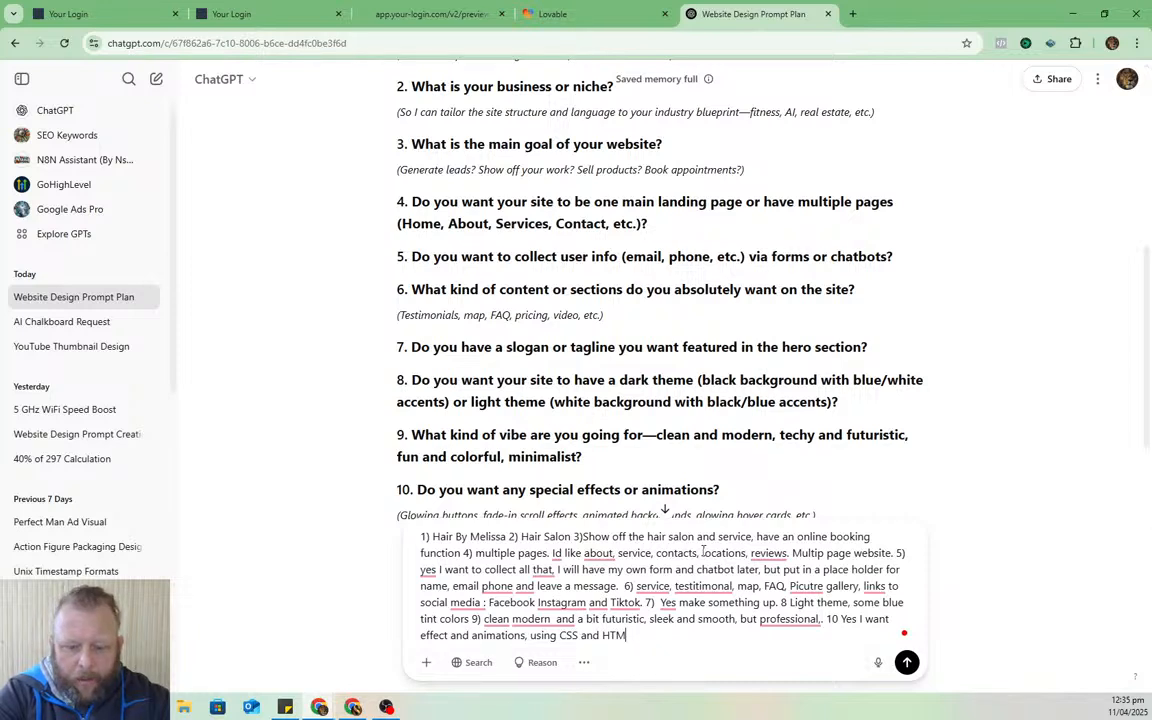
{"action": "type", "text": "L and "}
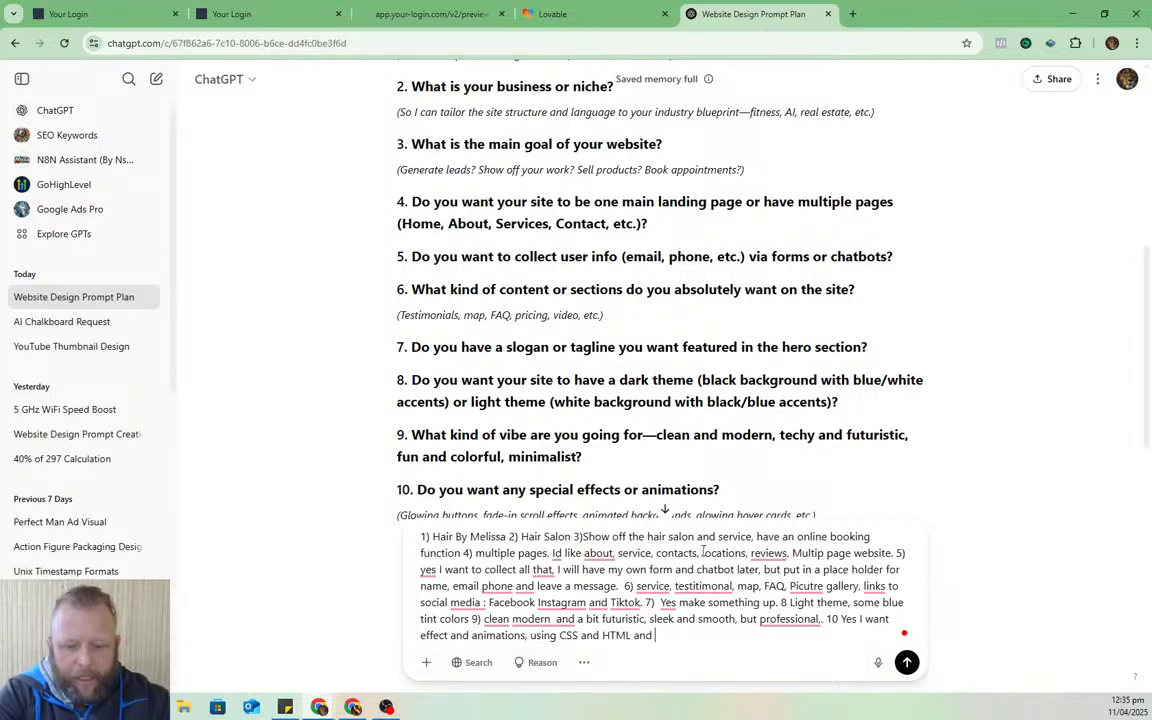
{"action": "type", "text": "J"}
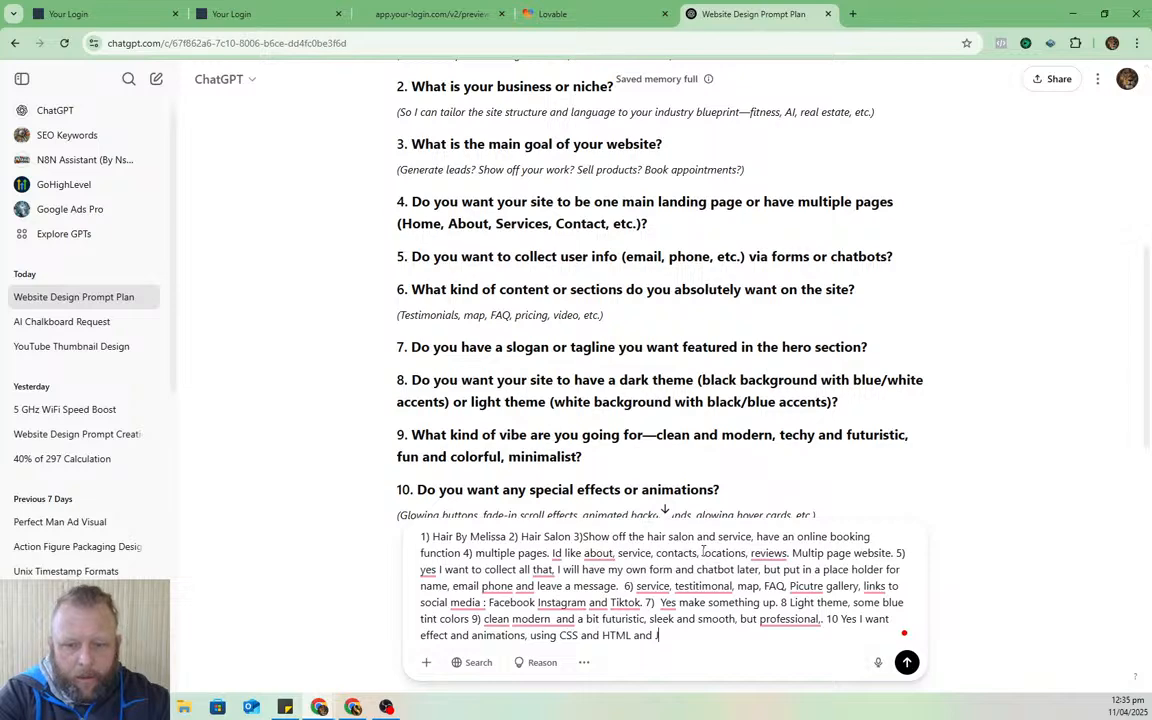
{"action": "type", "text": "S"}
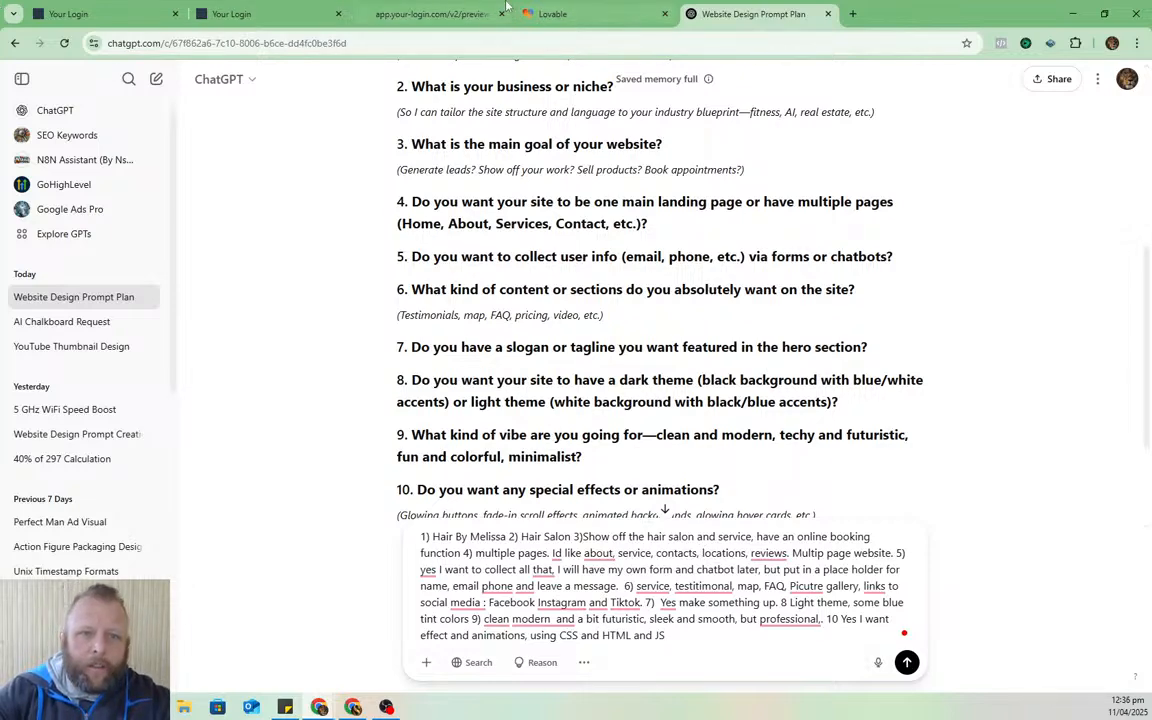
- Re-check the hairbymelissa.co.nz DNS records and run the email domain verification until the domain is confirmed
{"action": "left_click", "coordinate": [122, 8]}
{"action": "left_click", "coordinate": [724, 496]}
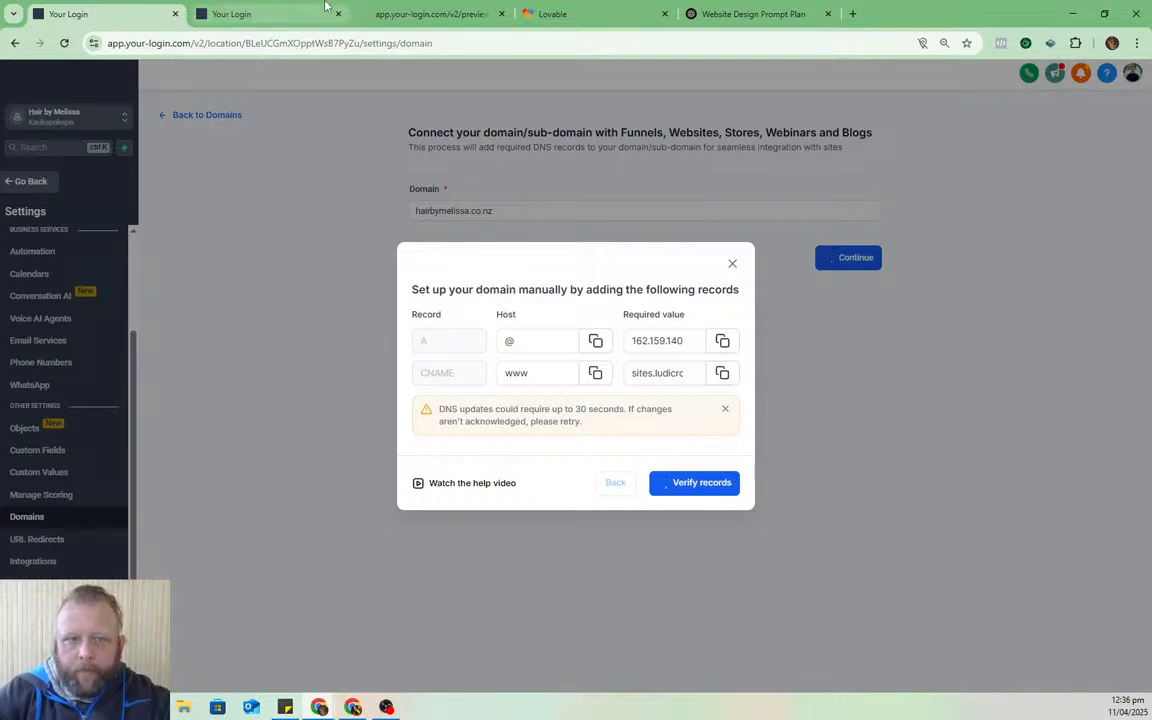
{"action": "left_click", "coordinate": [255, 14]}
{"action": "left_click", "coordinate": [1092, 661]}
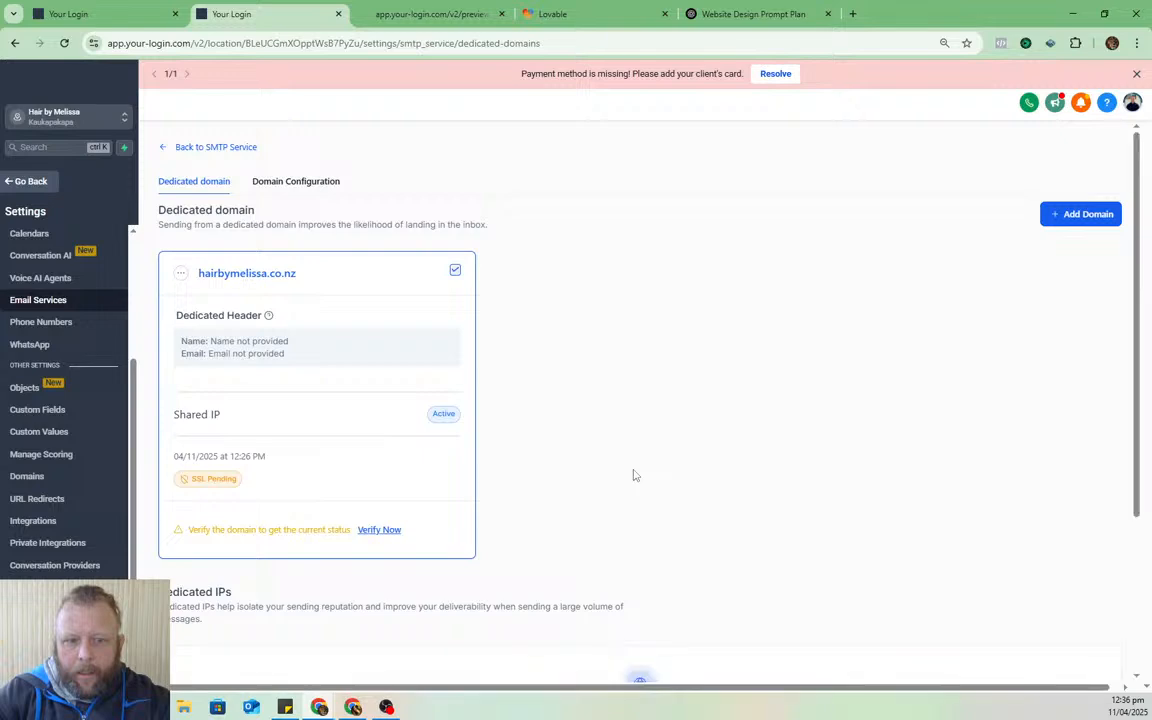
{"action": "left_click", "coordinate": [388, 530]}
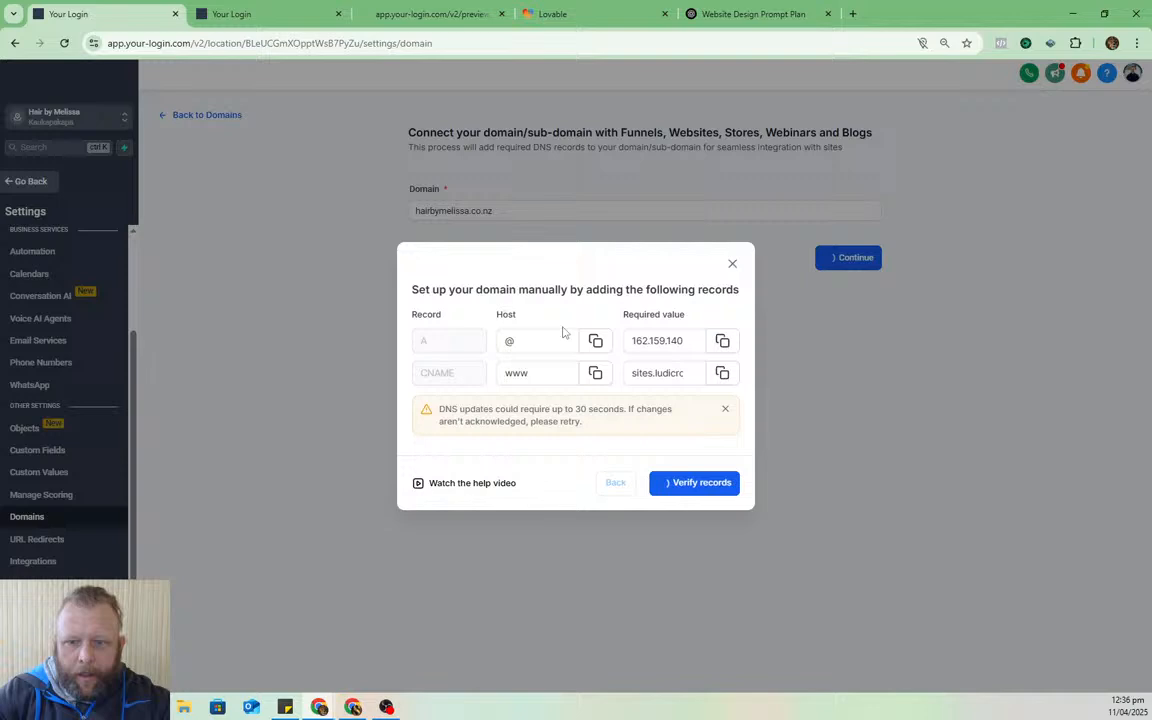
{"action": "left_click", "coordinate": [68, 14]}
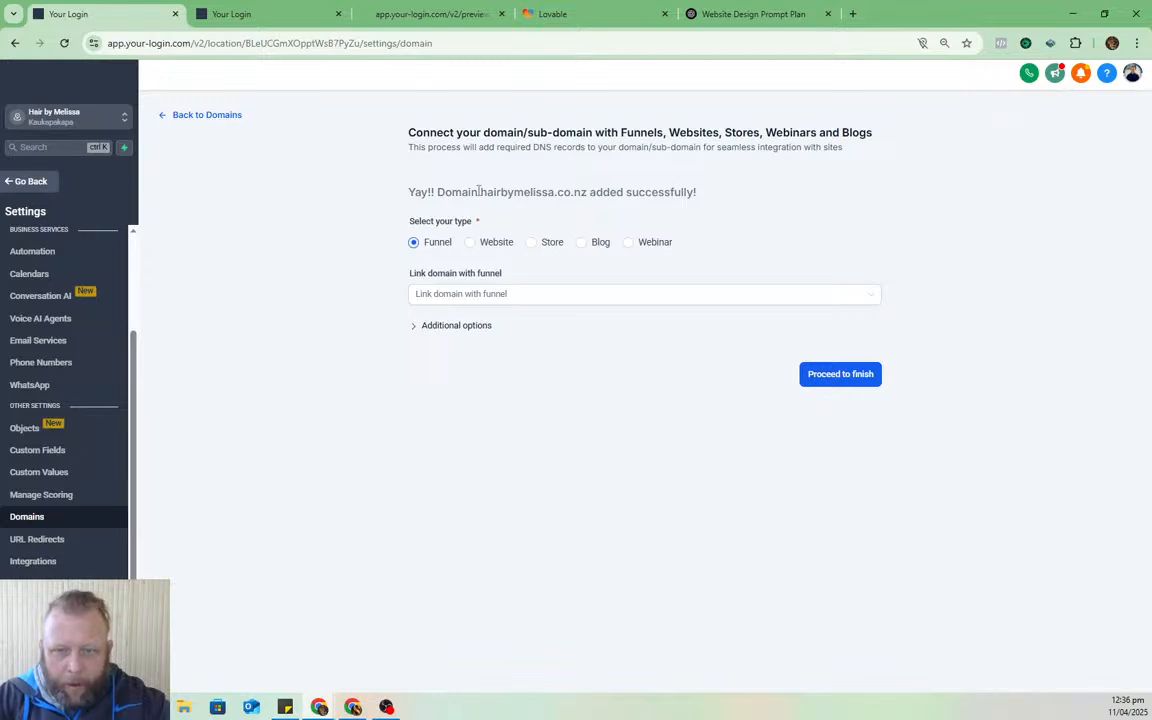
- Copy the domain name hairbymelissa.co.nz from the confirmation page
{"action": "left_click_drag", "start_coordinate": [481, 190], "coordinate": [588, 188]}
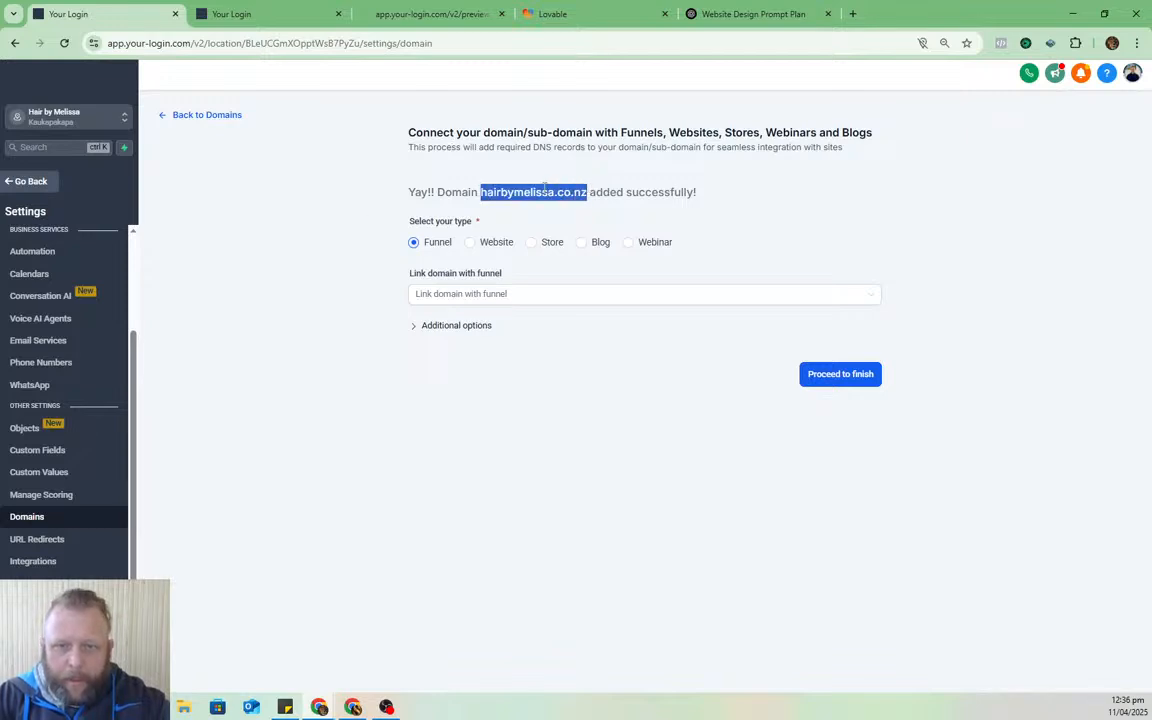
{"action": "right_click", "coordinate": [546, 191]}
{"action": "left_click", "coordinate": [575, 205]}
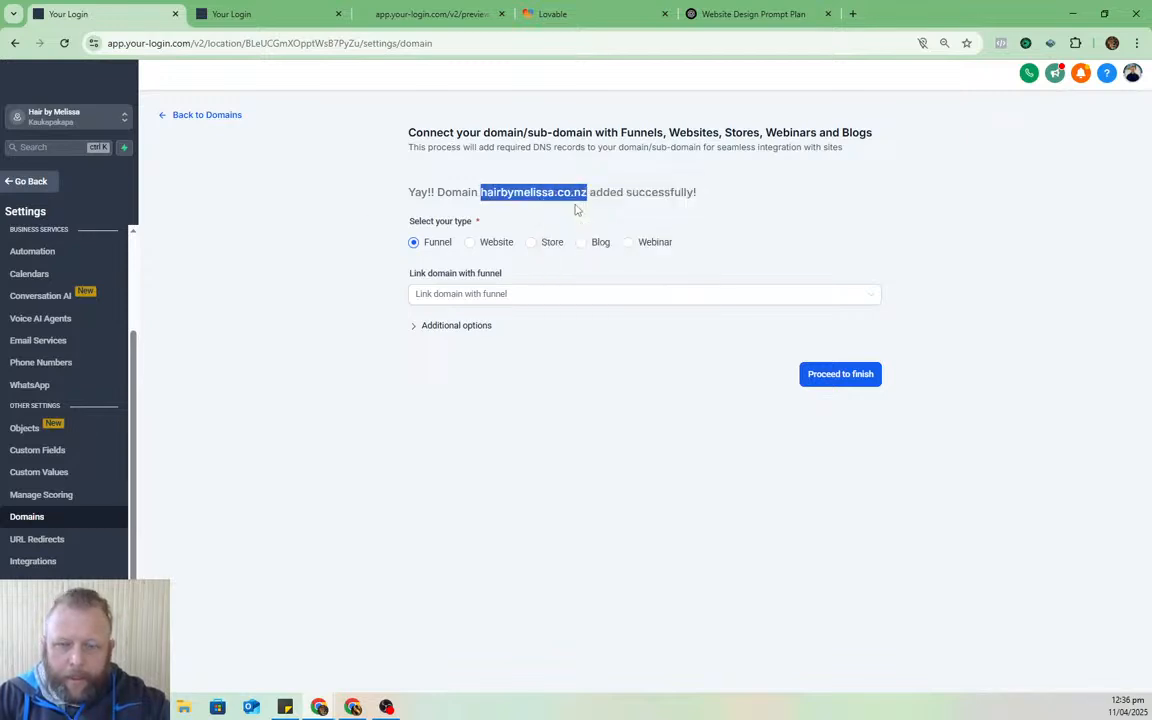
{"action": "right_click", "coordinate": [503, 194]}
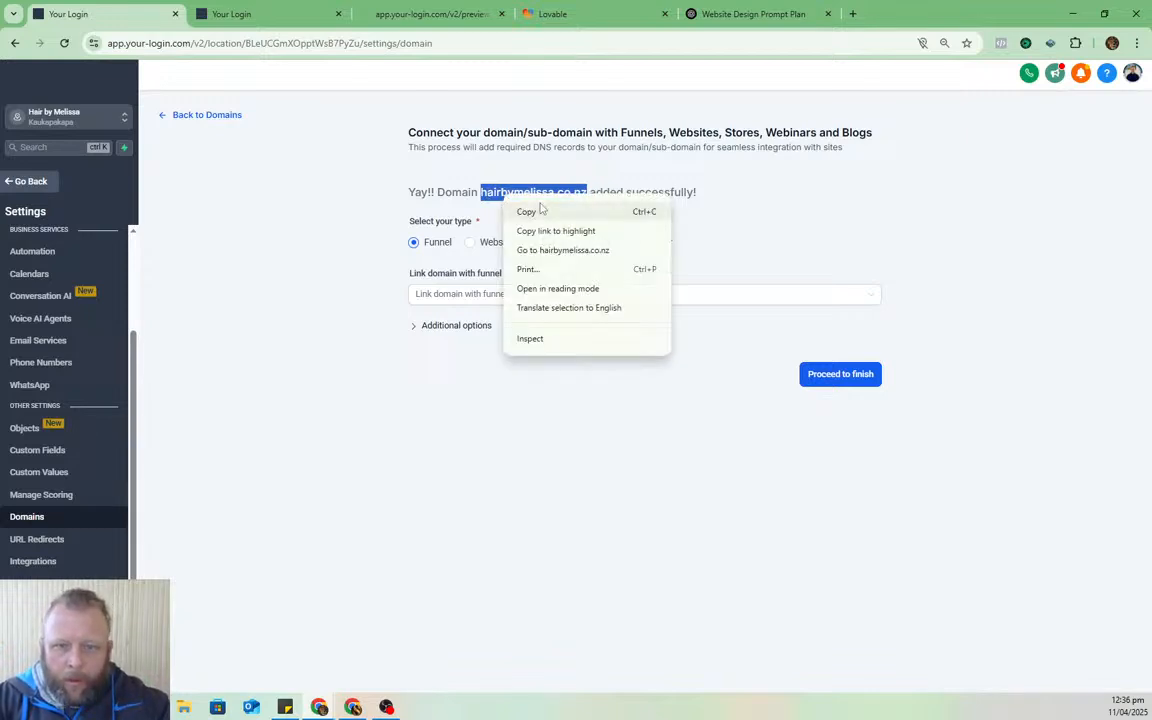
{"action": "left_click", "coordinate": [530, 211]}
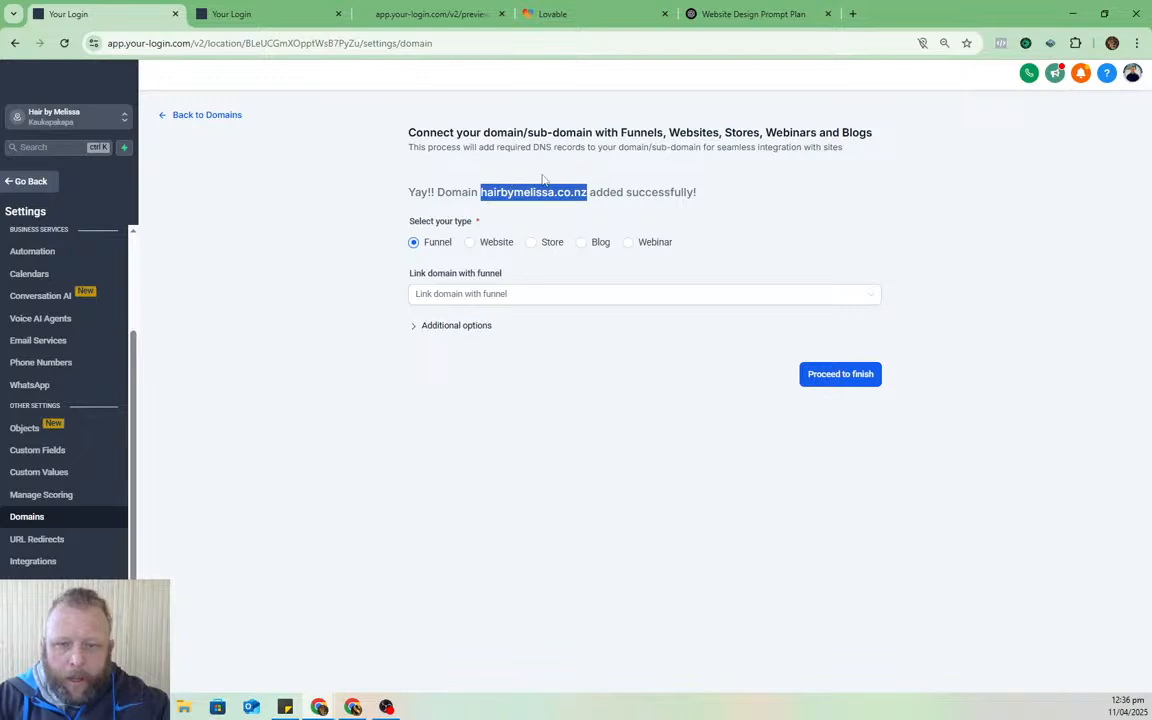
- Link hairbymelissa.co.nz as a Website domain to Salon Template Updated, keeping Home as the default page
{"action": "left_click", "coordinate": [876, 299]}
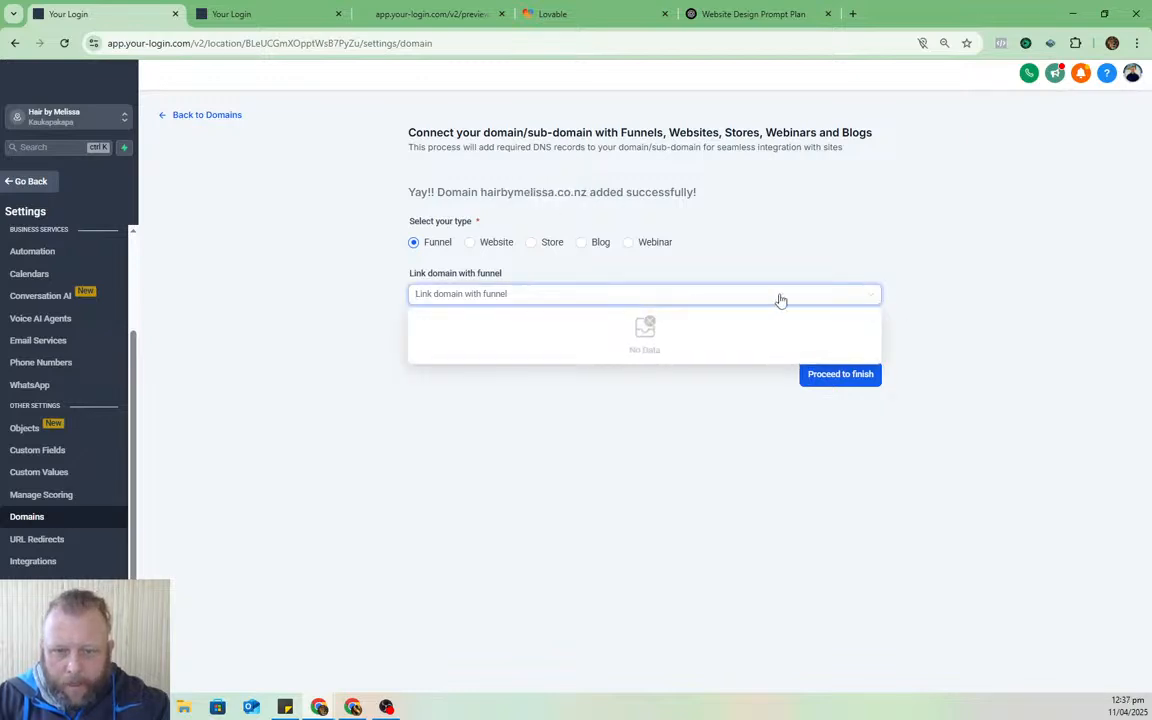
{"action": "left_click", "coordinate": [445, 246]}
{"action": "left_click", "coordinate": [487, 247]}
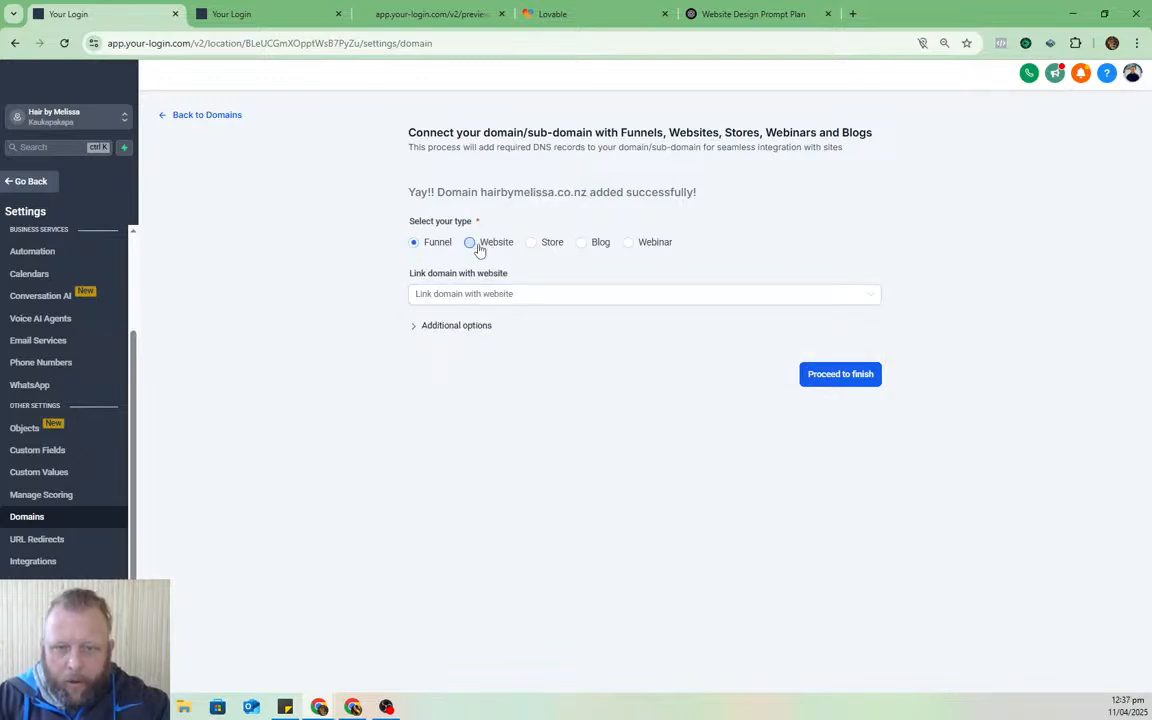
{"action": "left_click", "coordinate": [748, 296]}
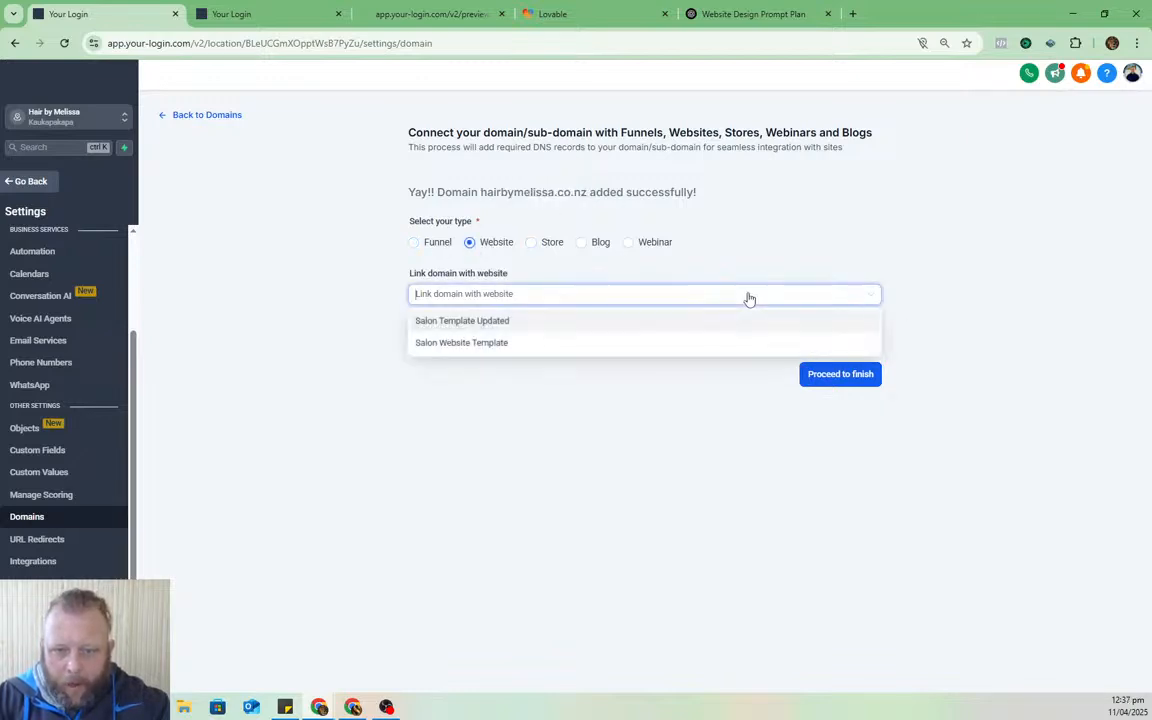
{"action": "left_click", "coordinate": [478, 322]}
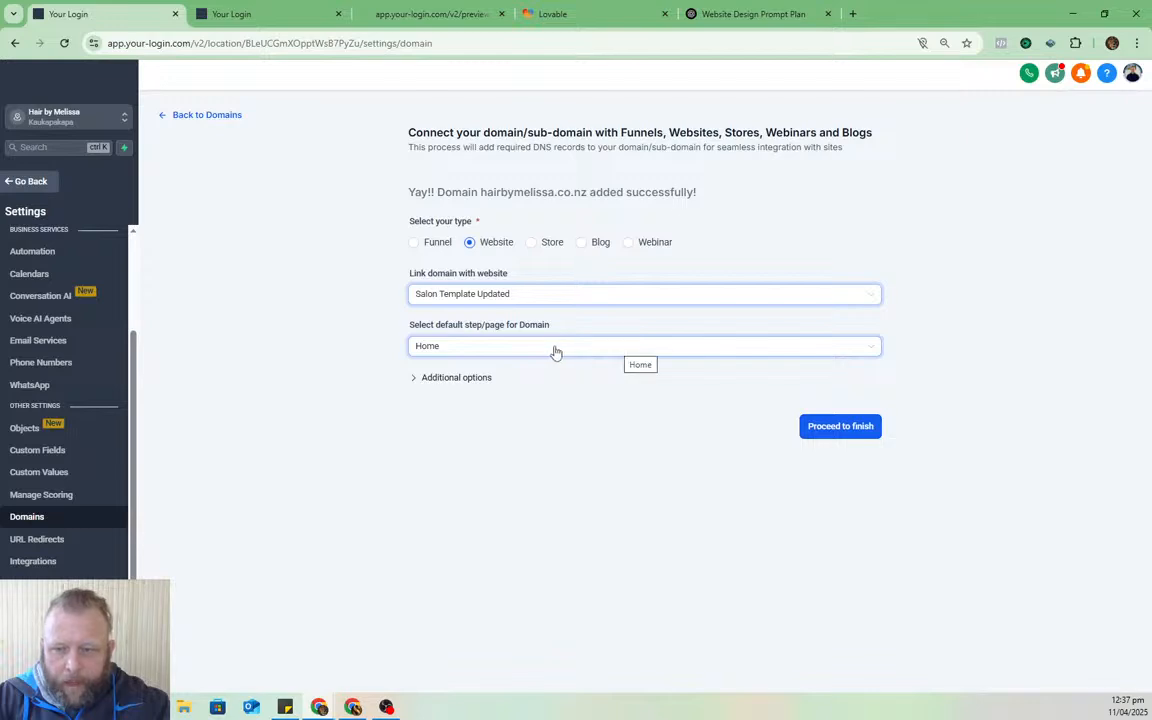
{"action": "left_click", "coordinate": [856, 427]}
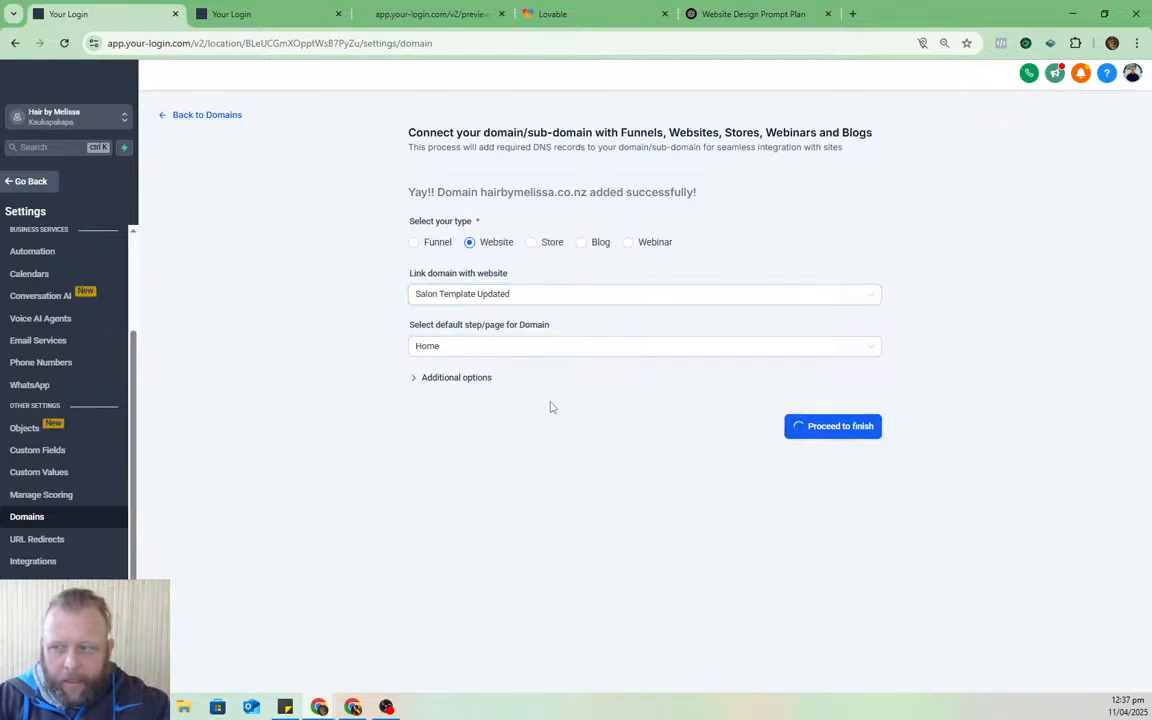
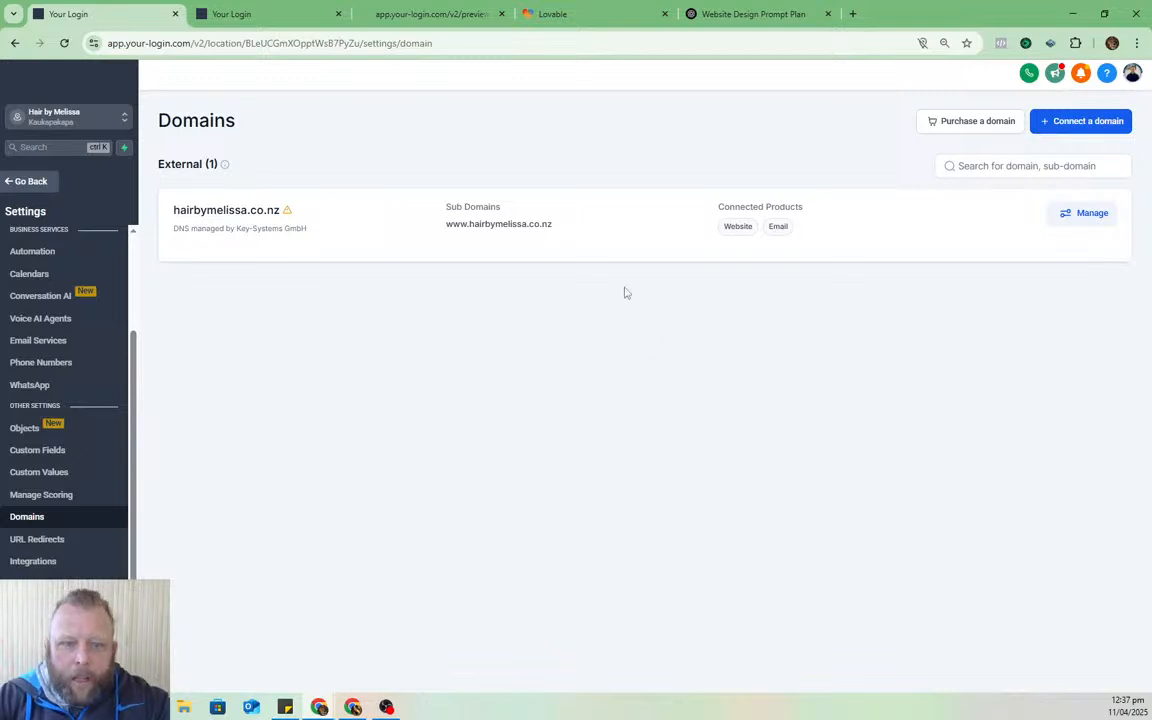
- Review the hairbymelissa.co.nz DNS records, then go back to the Domains settings list
{"action": "left_click", "coordinate": [776, 227]}
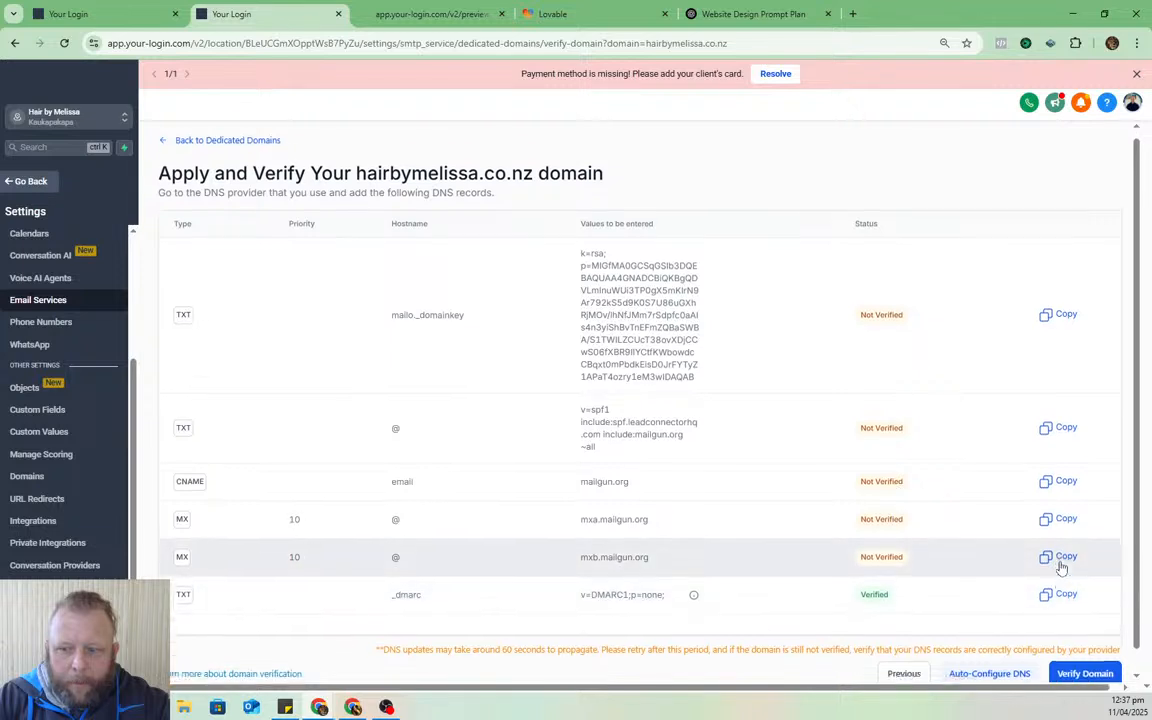
{"action": "scroll", "coordinate": [1062, 568], "scroll_direction": "down", "scroll_amount": 1}
{"action": "left_click", "coordinate": [75, 14]}
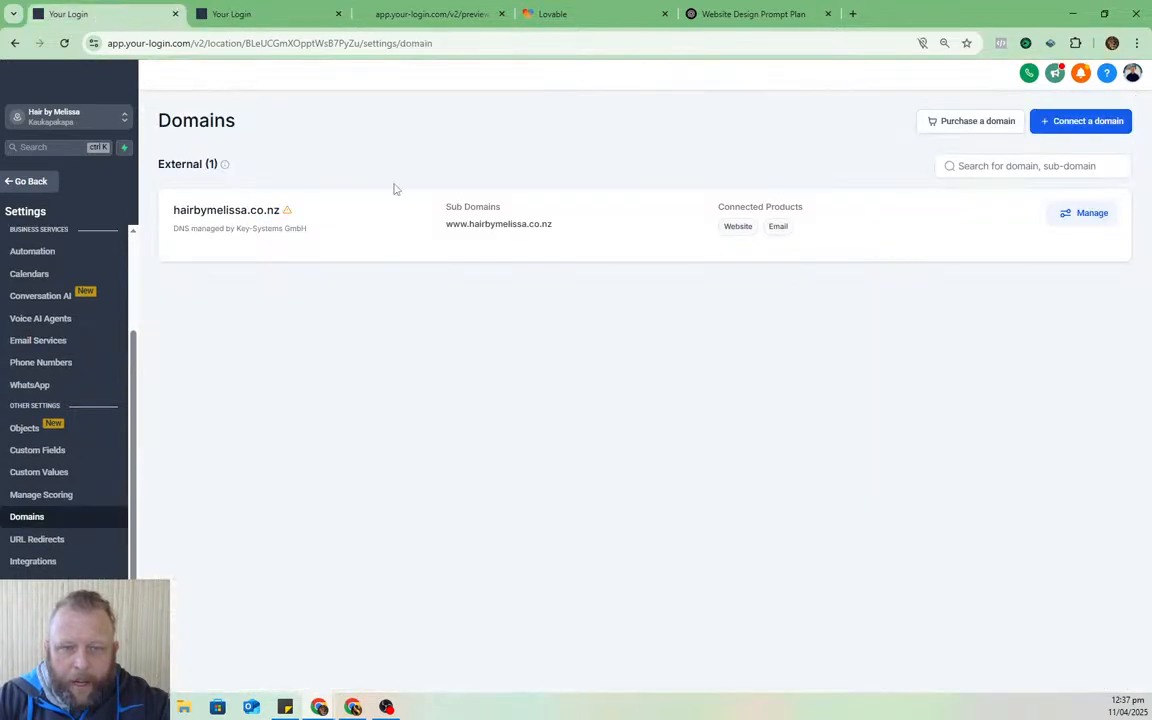
{"action": "left_click_drag", "start_coordinate": [173, 210], "coordinate": [283, 212]}
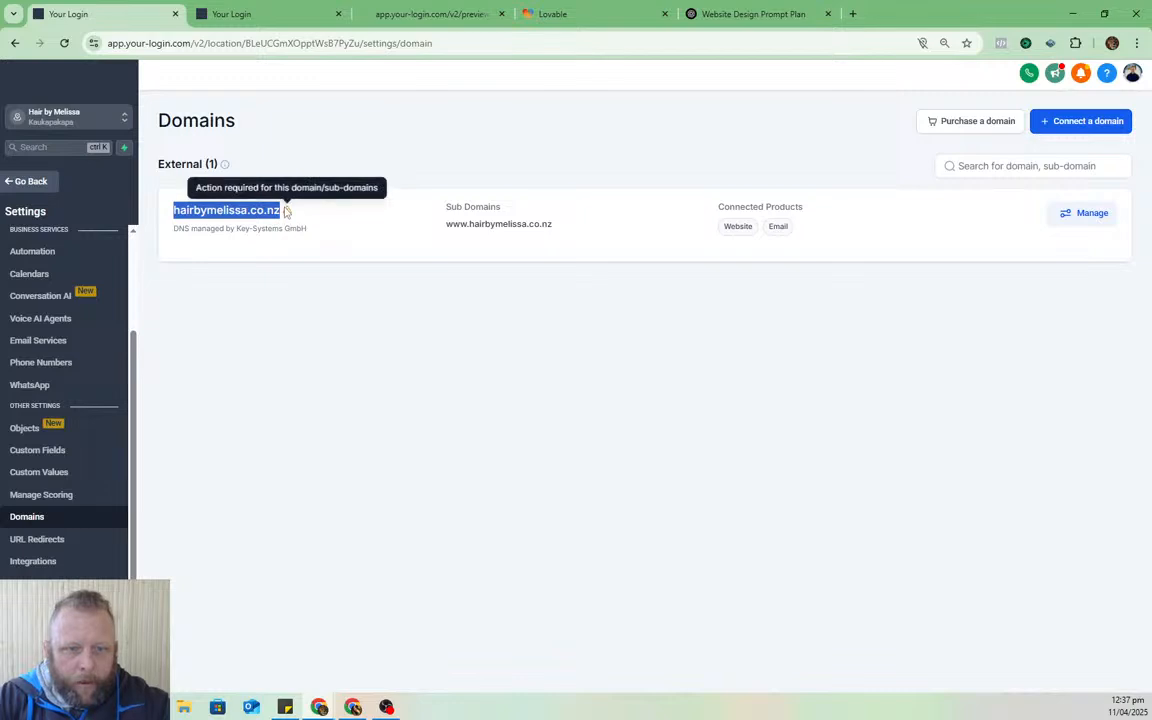
{"action": "left_click", "coordinate": [232, 211]}
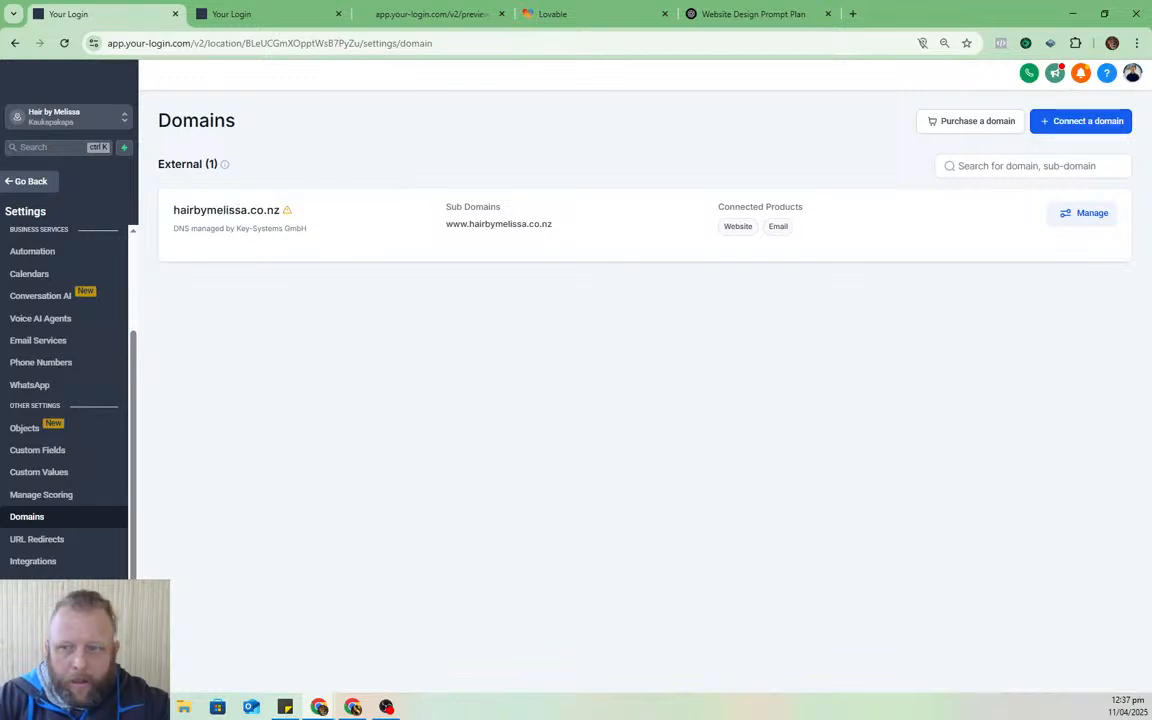
- Open the hairbymelissa.co.nz domain details showing Email 'Verification Pending', then revisit the DNS verify page
{"action": "left_click", "coordinate": [879, 231]}
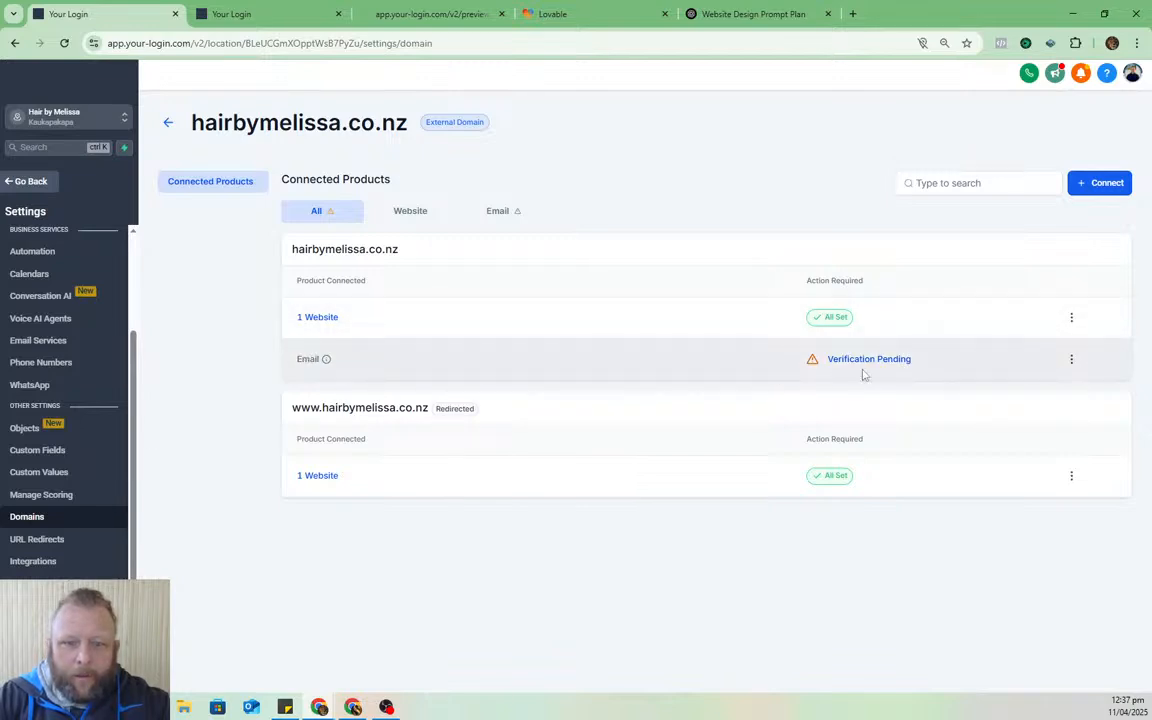
{"action": "left_click", "coordinate": [237, 10]}
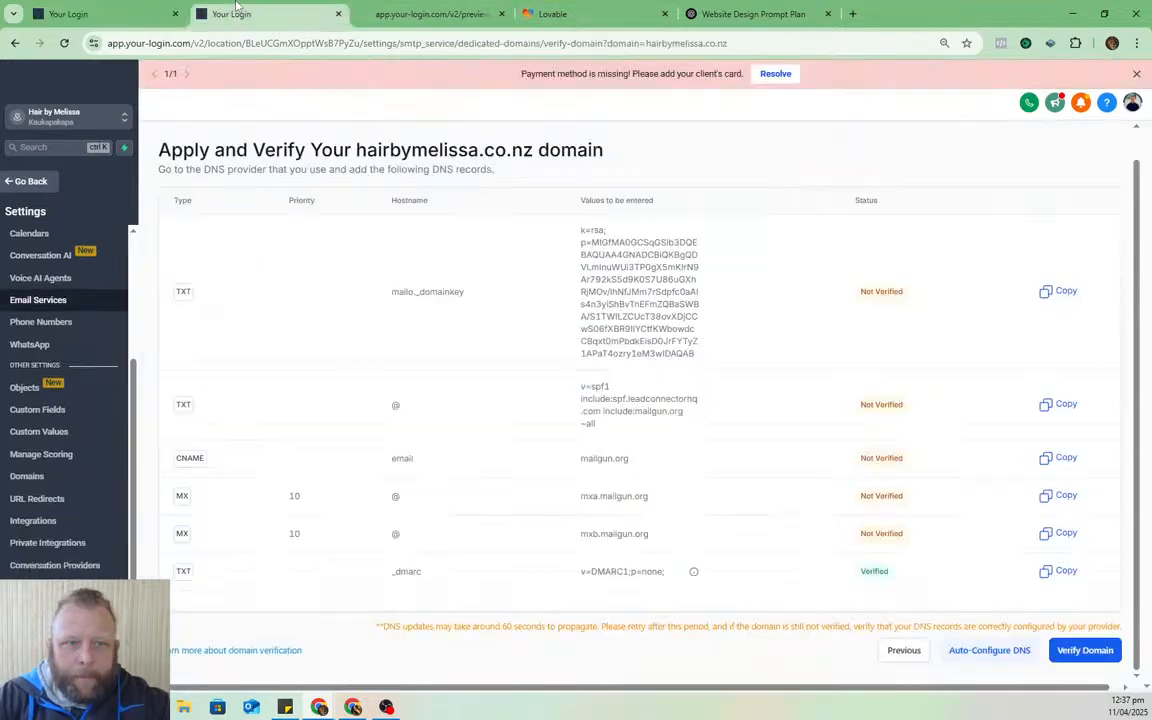
{"action": "left_click", "coordinate": [222, 45]}
- Load hairbymelissa.co.nz in Chrome and reload it; it still shows Cloudflare Error 1001
{"action": "left_click", "coordinate": [406, 12]}
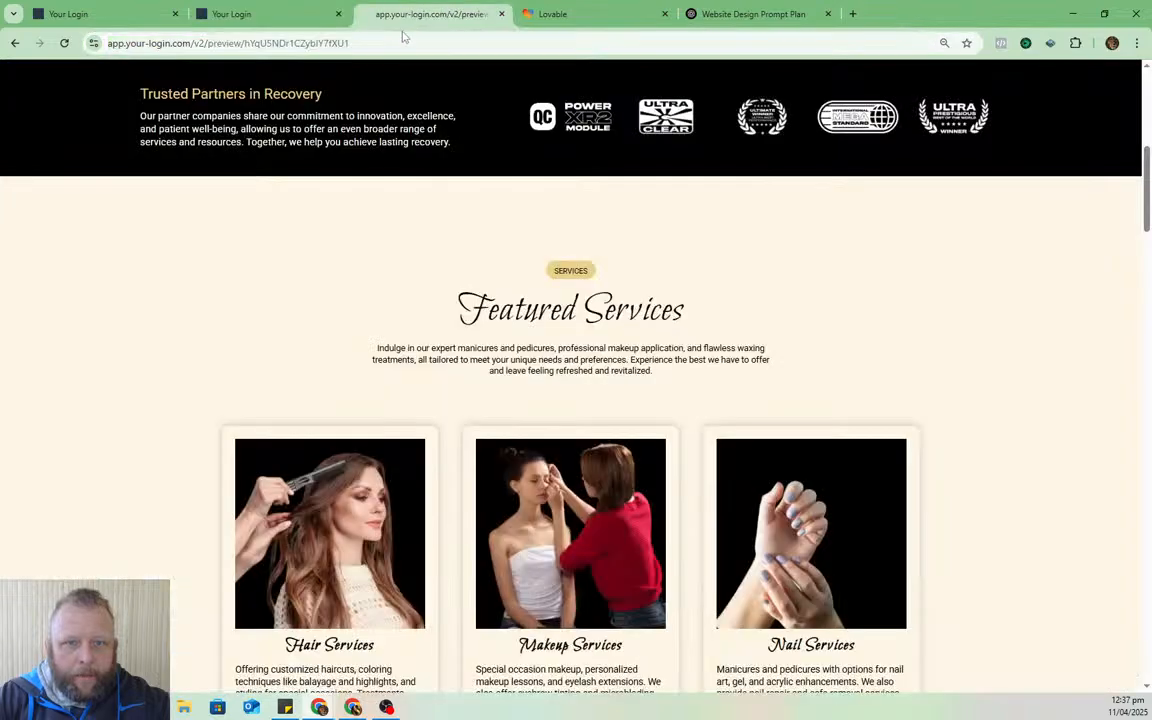
{"action": "left_click", "coordinate": [395, 40]}
{"action": "key", "text": "ctrl+v"}
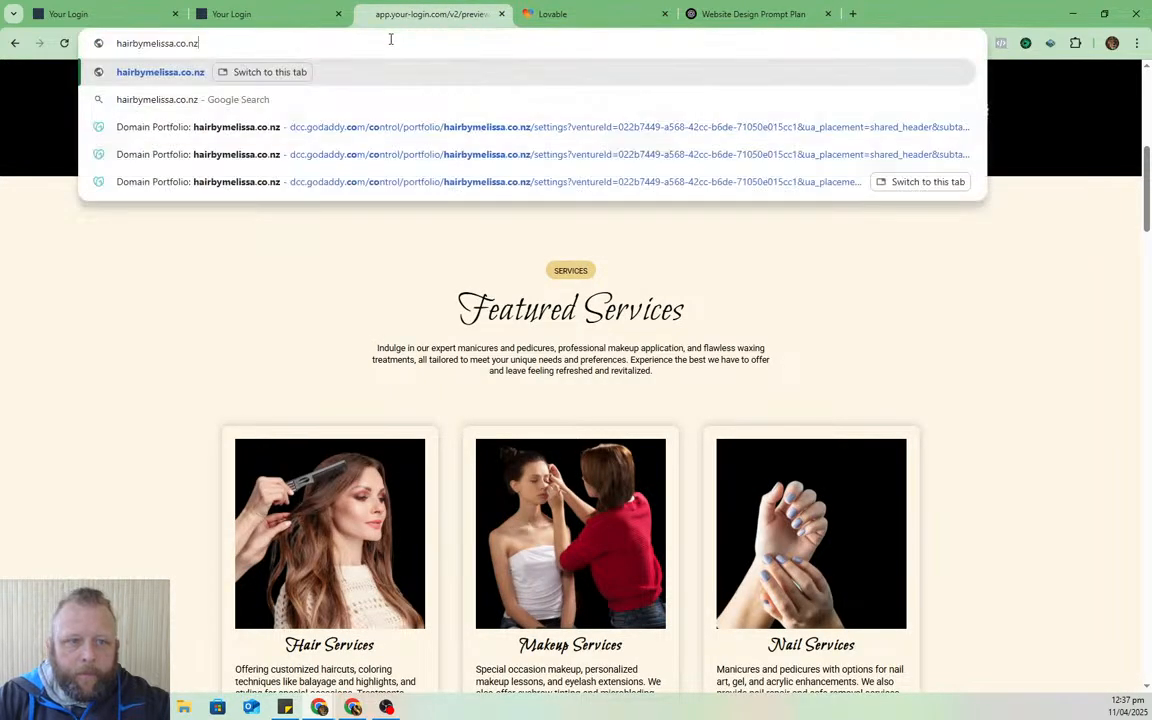
{"action": "key", "text": "Return"}
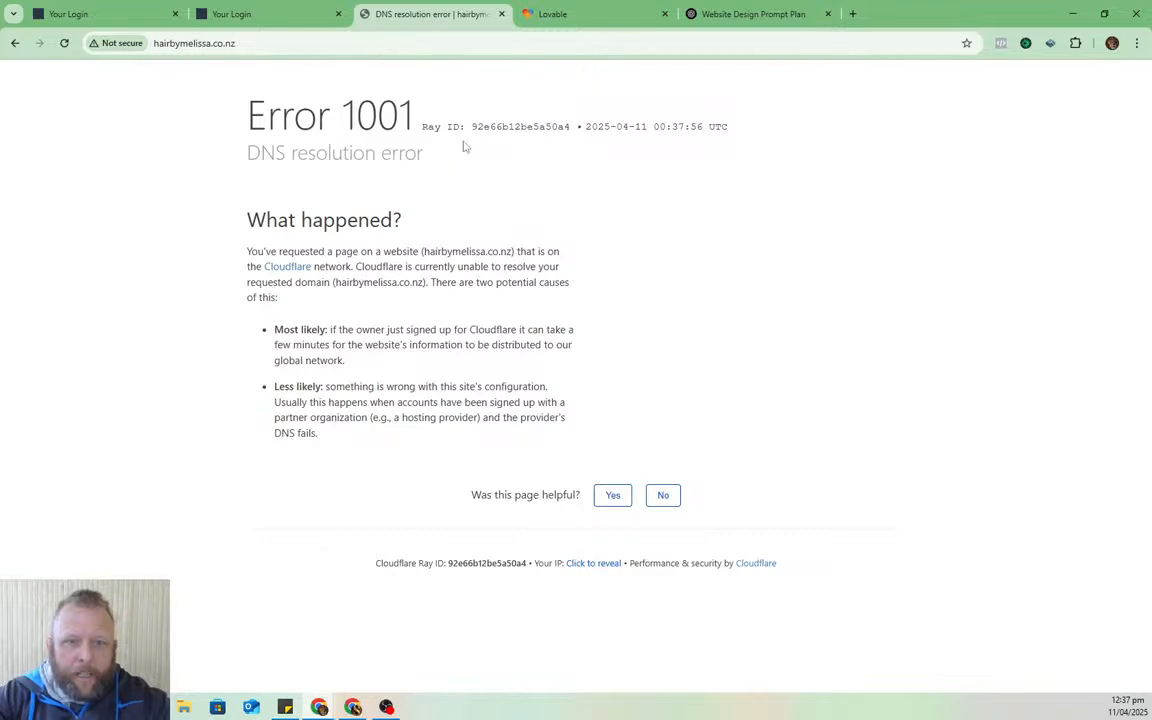
{"action": "left_click", "coordinate": [454, 47]}
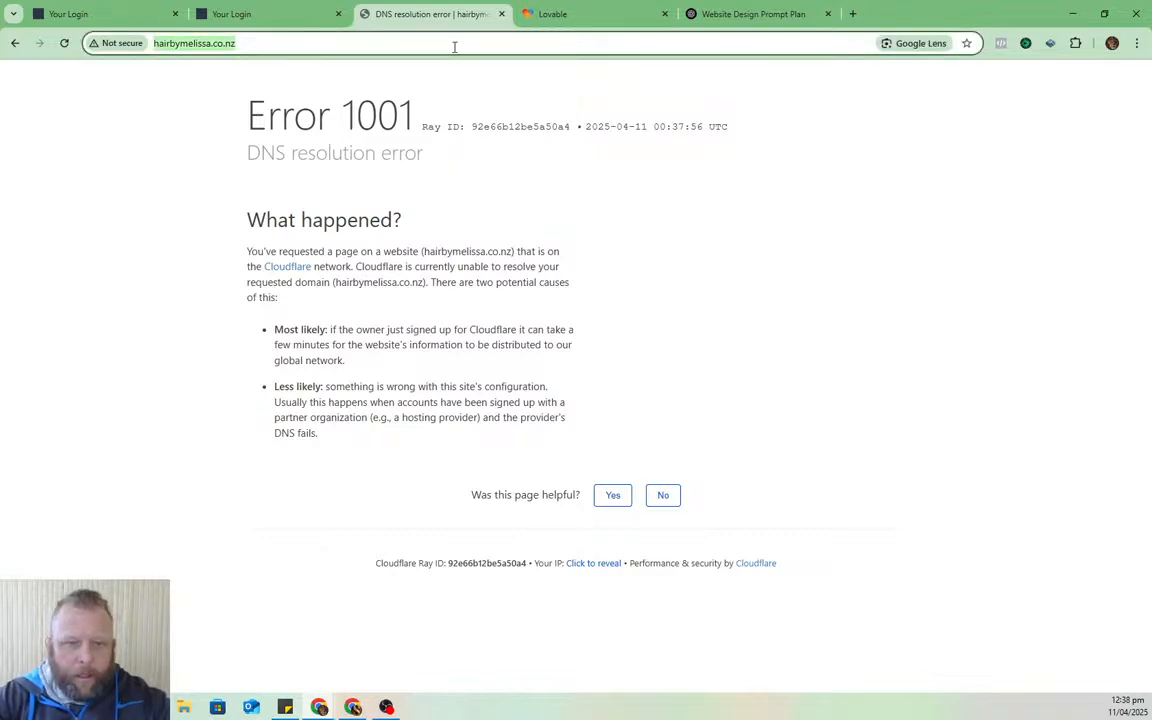
{"action": "key", "text": "Return"}
{"action": "left_click", "coordinate": [454, 47]}
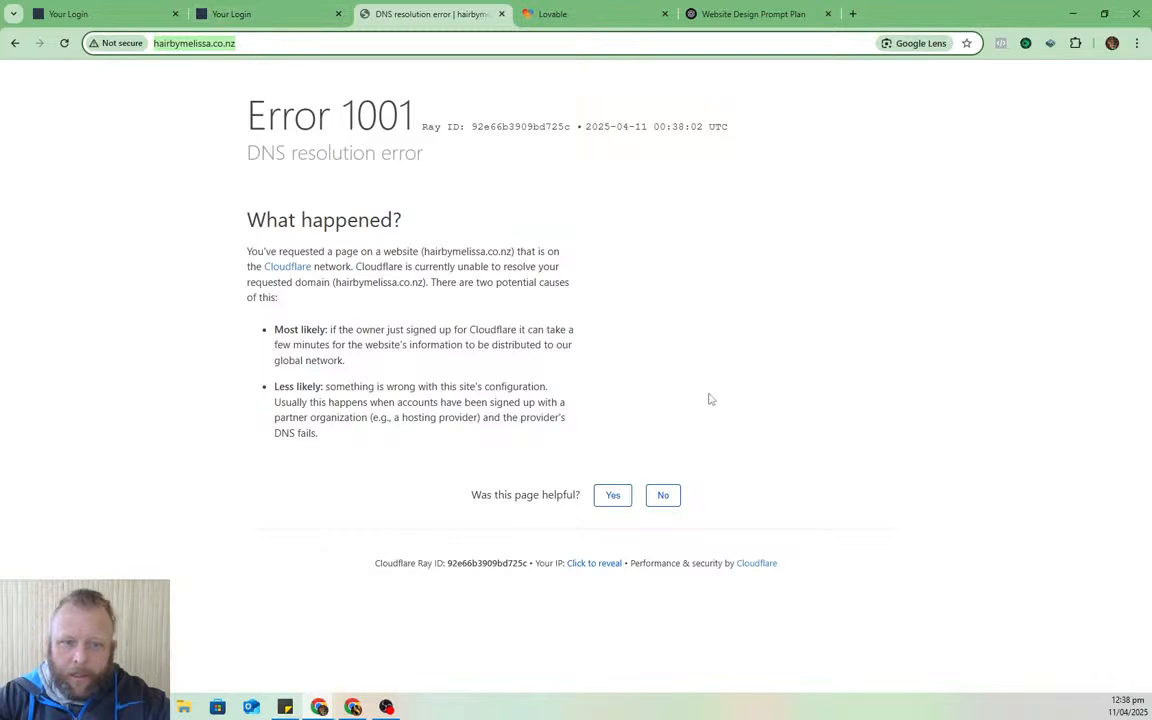
- Run Verify Domain so DKIM, SPF, CNAME and both MX records show Verified
{"action": "left_click", "coordinate": [111, 12]}
{"action": "left_click", "coordinate": [240, 13]}
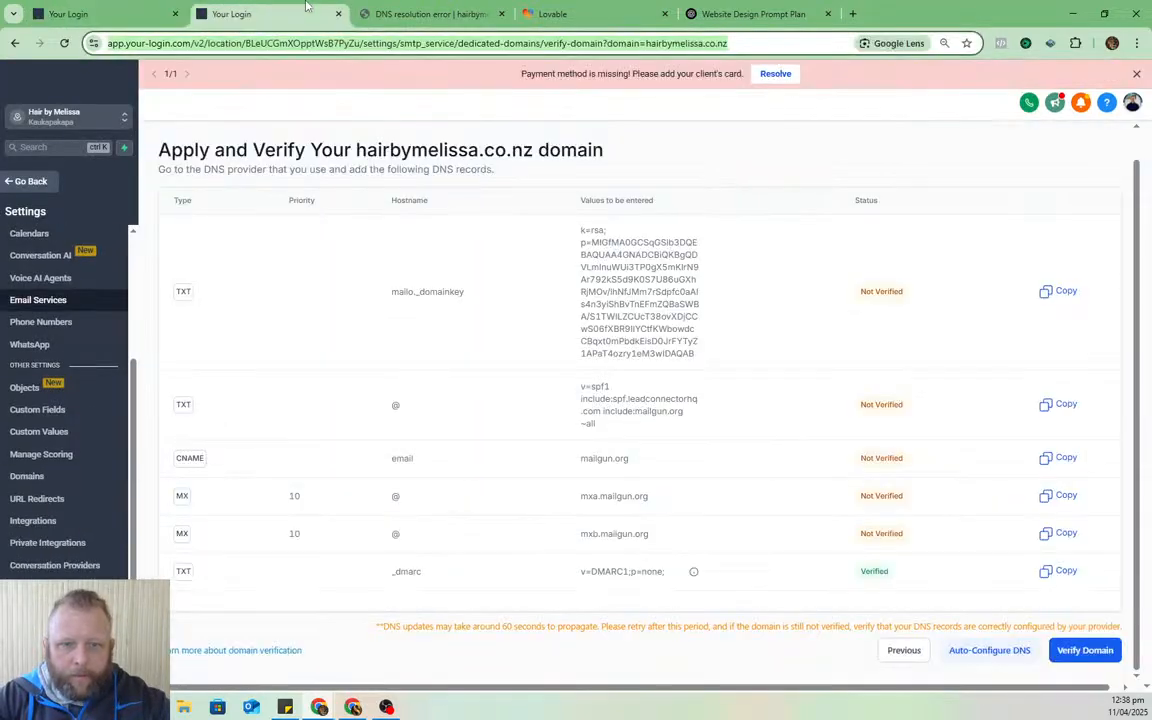
{"action": "left_click", "coordinate": [106, 8]}
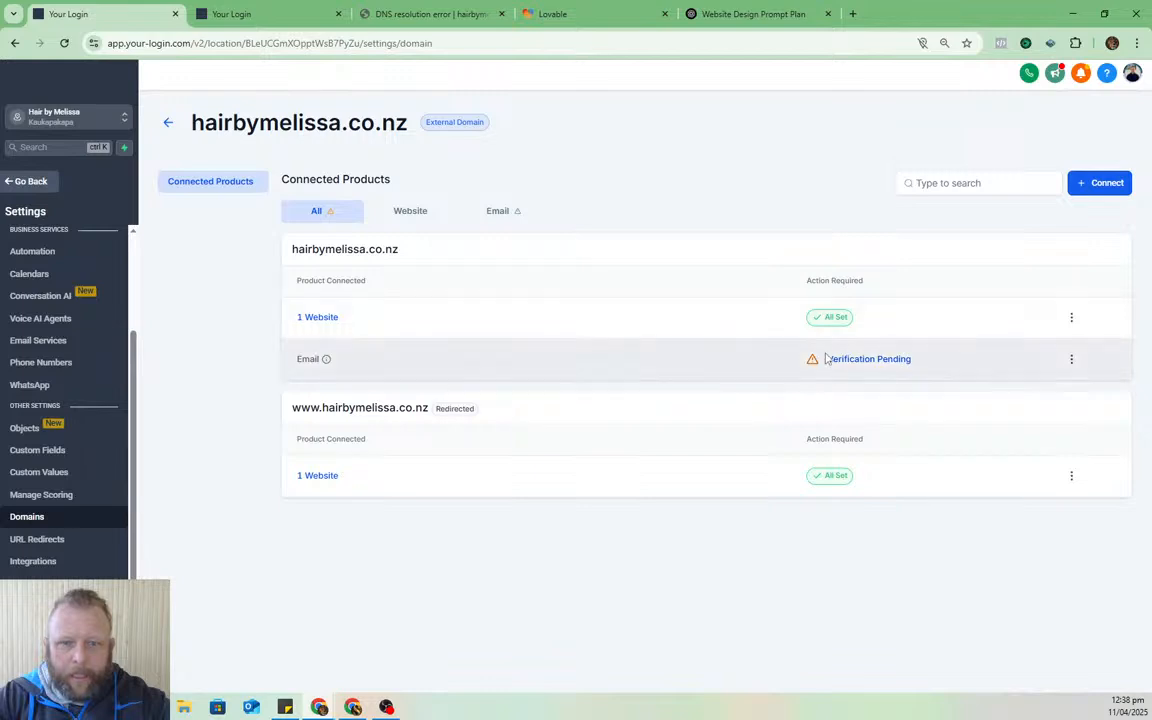
{"action": "left_click", "coordinate": [300, 12]}
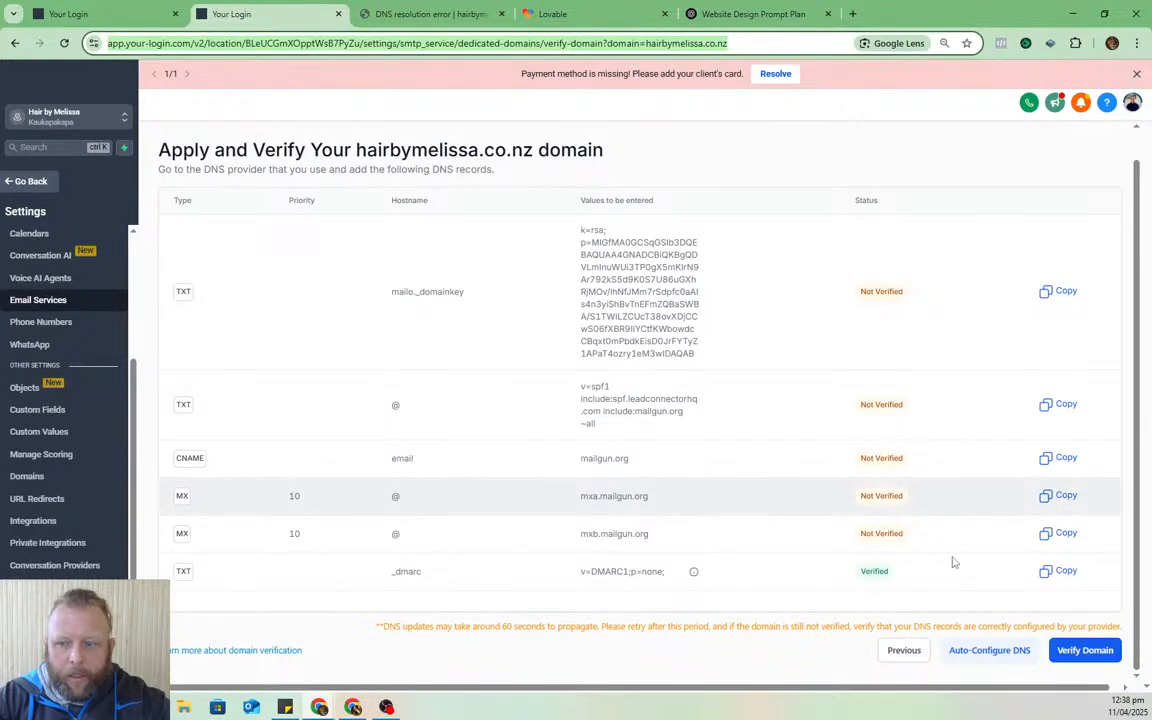
{"action": "left_click", "coordinate": [1085, 652]}
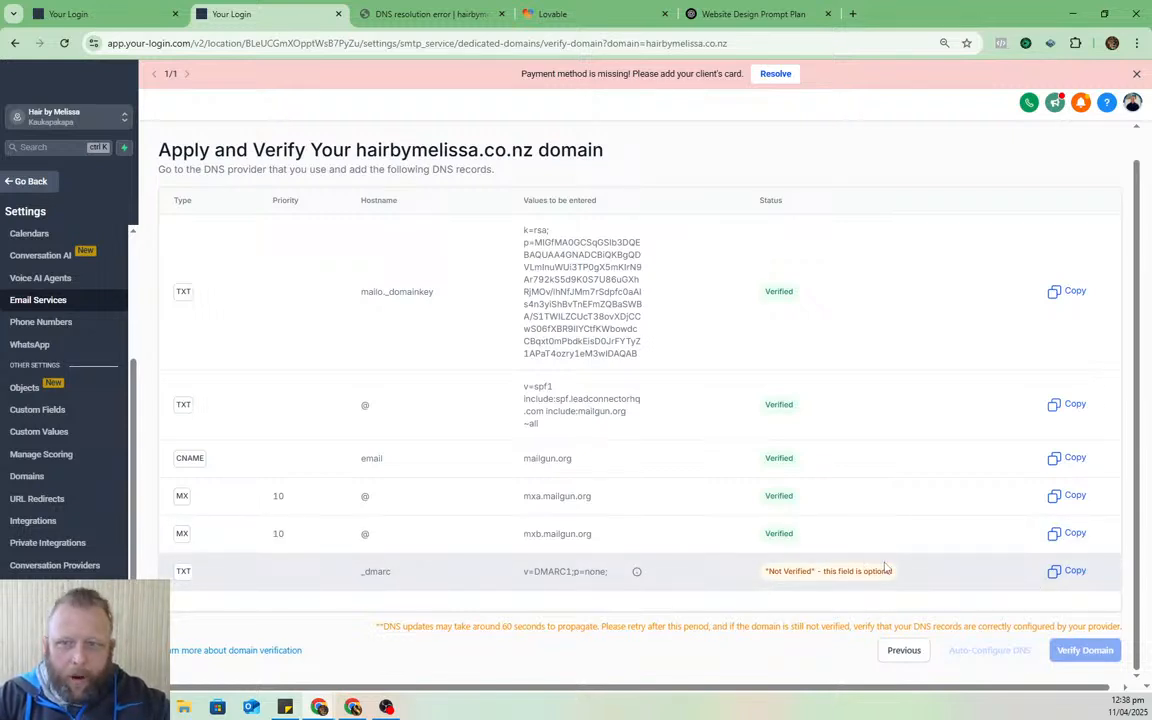
- Add point 11 to the ChatGPT brief, requesting a services page with prices
{"action": "left_click", "coordinate": [743, 8]}
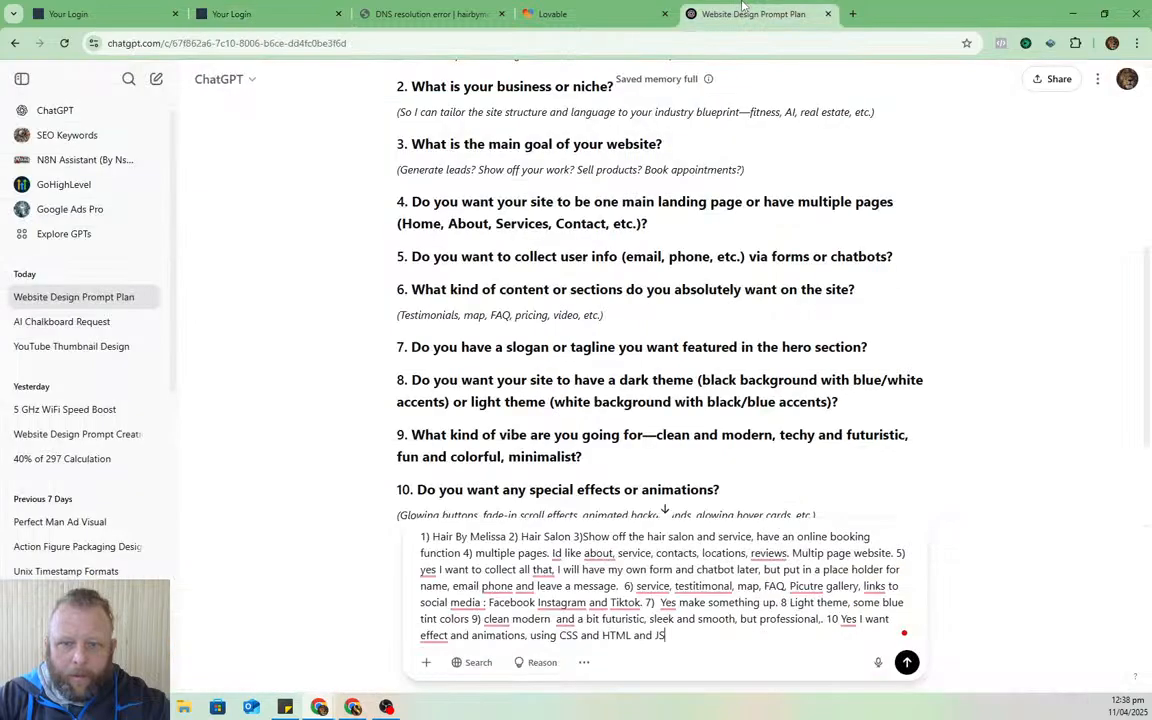
{"action": "scroll", "coordinate": [700, 600], "scroll_direction": "down", "scroll_amount": 2}
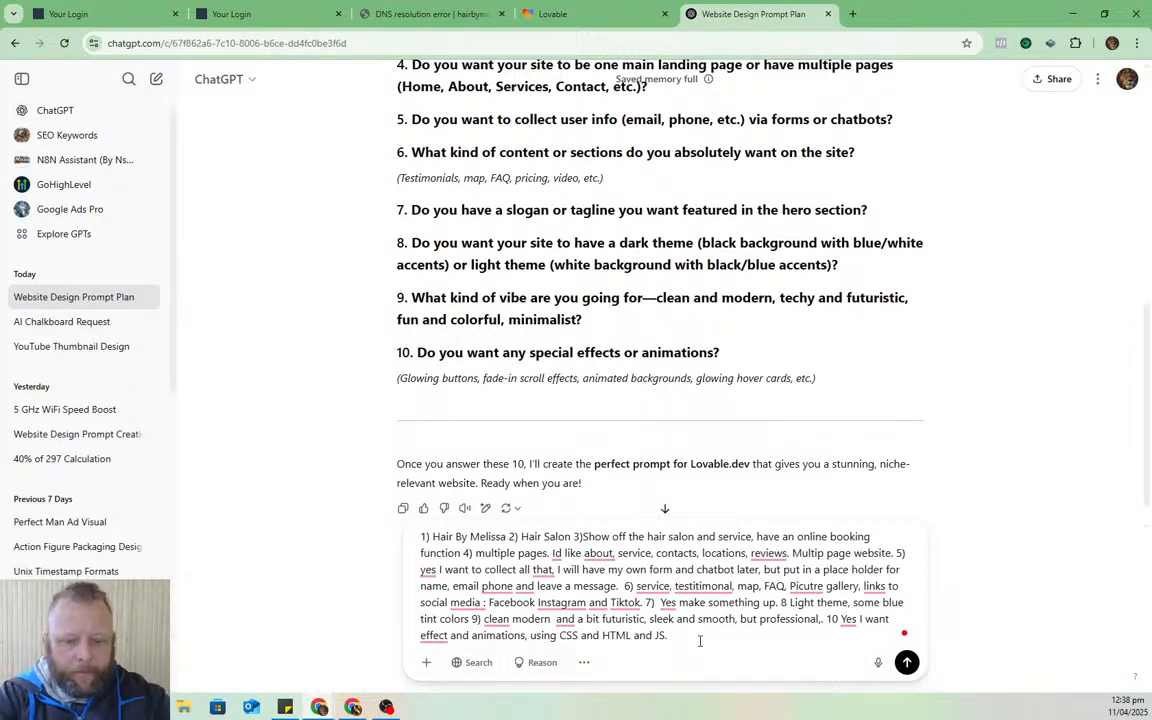
{"action": "left_click", "coordinate": [700, 641]}
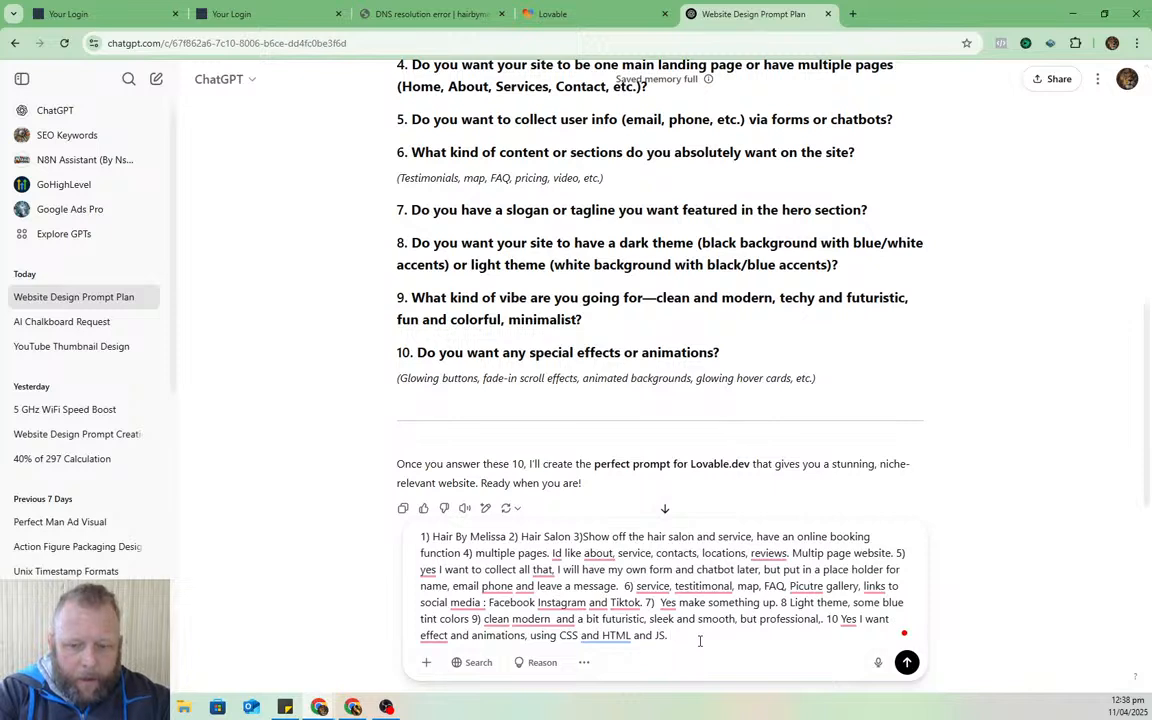
{"action": "type", "text": "Numb"}
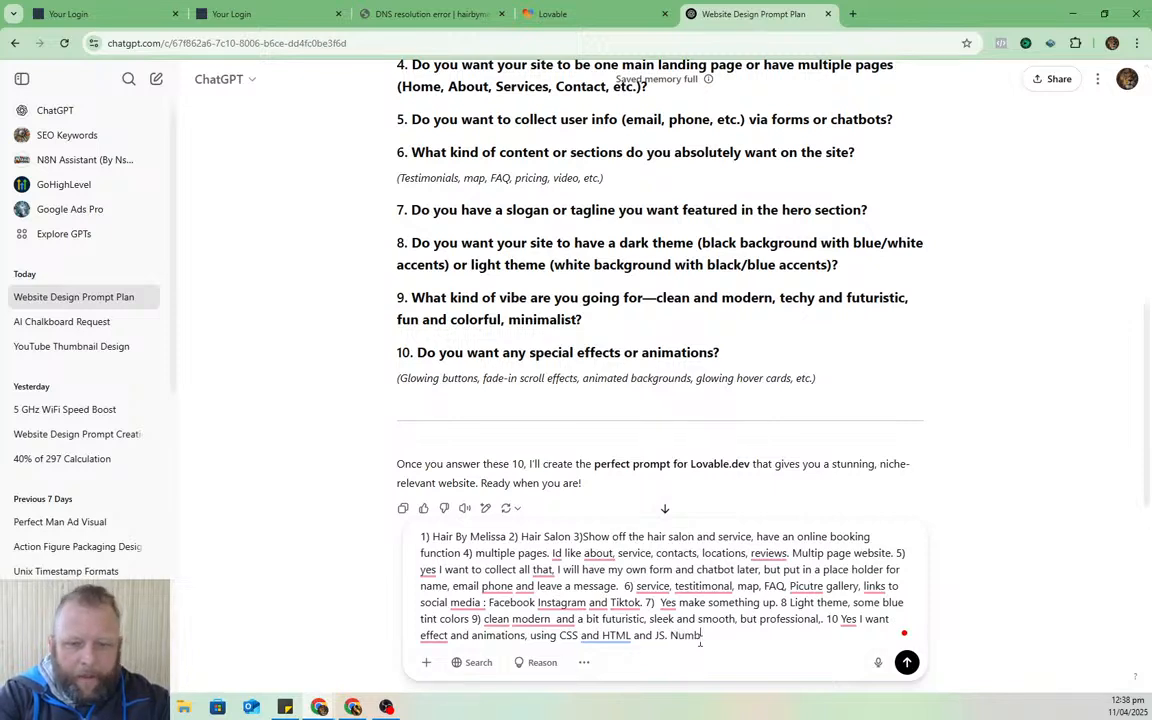
{"action": "type", "text": "er 11"}
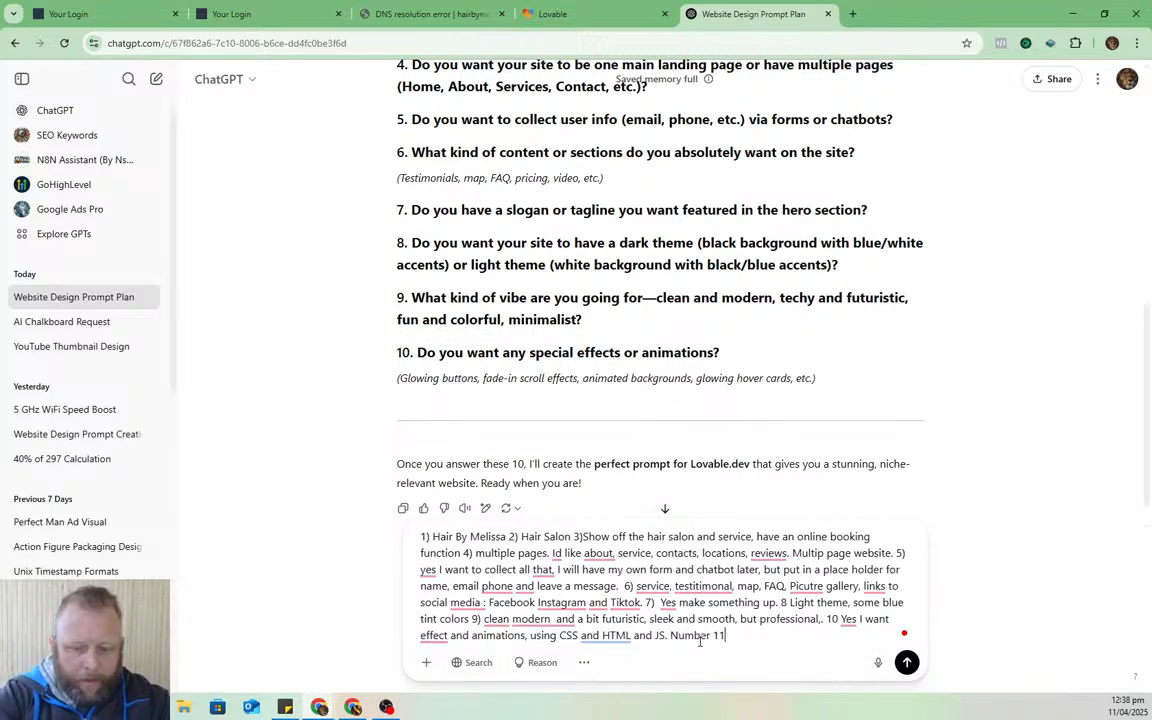
{"action": "type", "text": ". I want you to"}
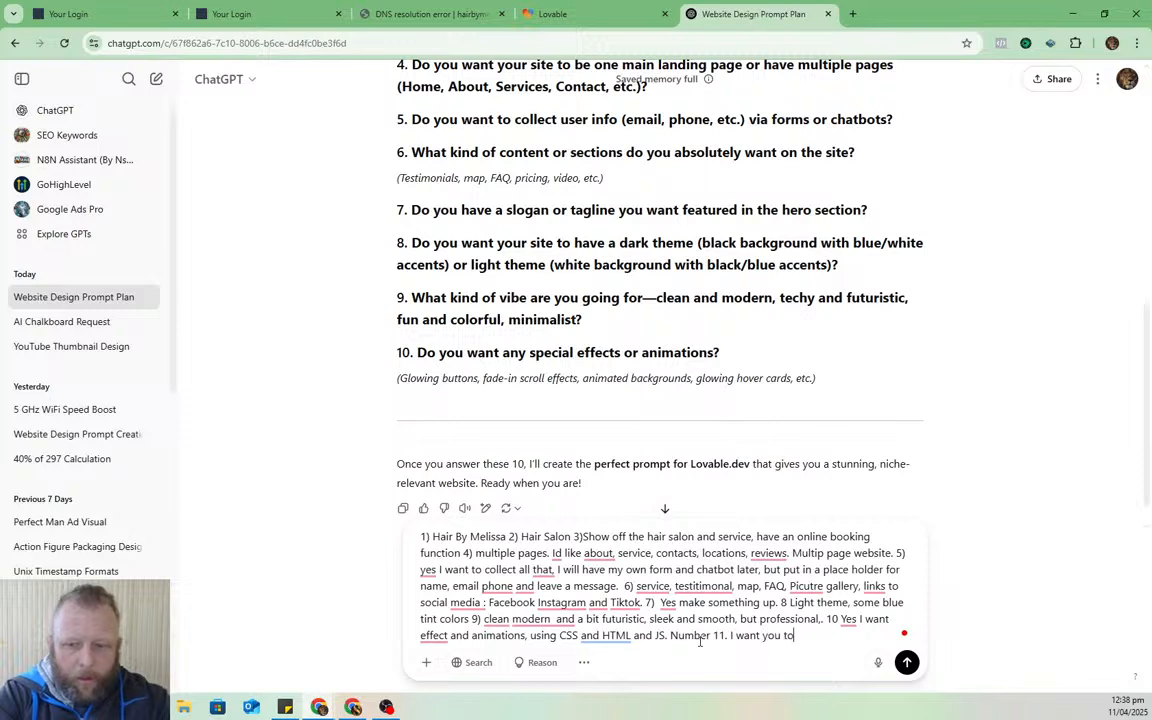
{"action": "type", "text": " create this "}
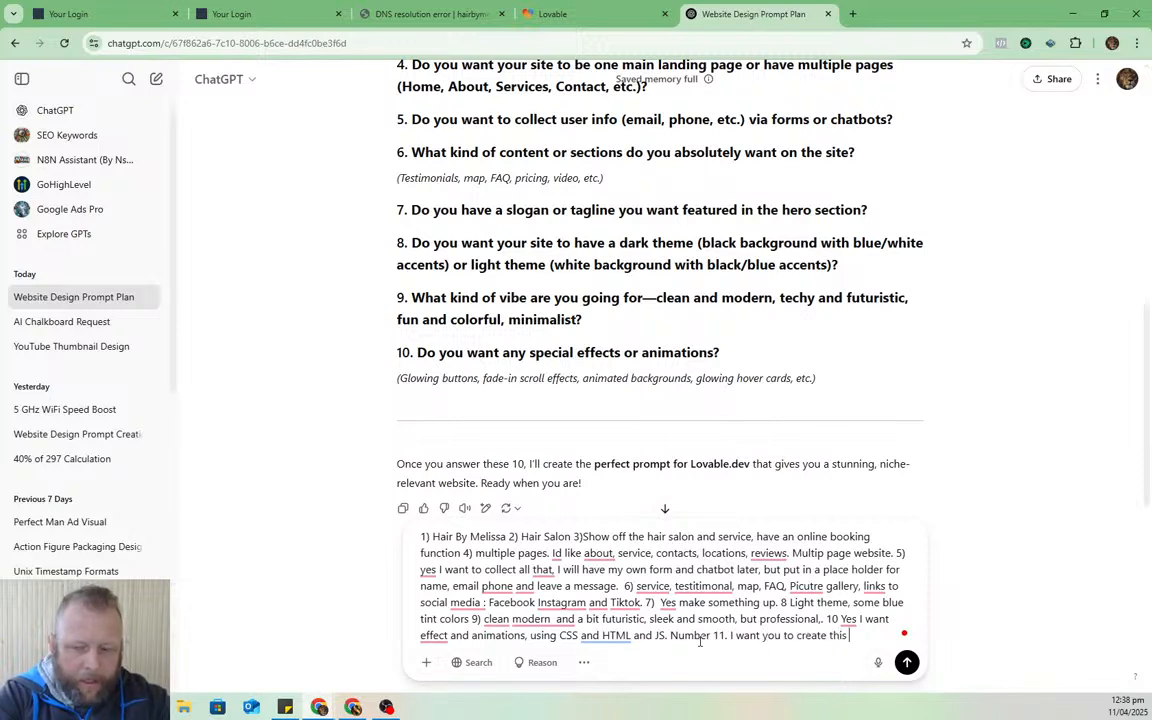
{"action": "type", "text": "page with the fo"}
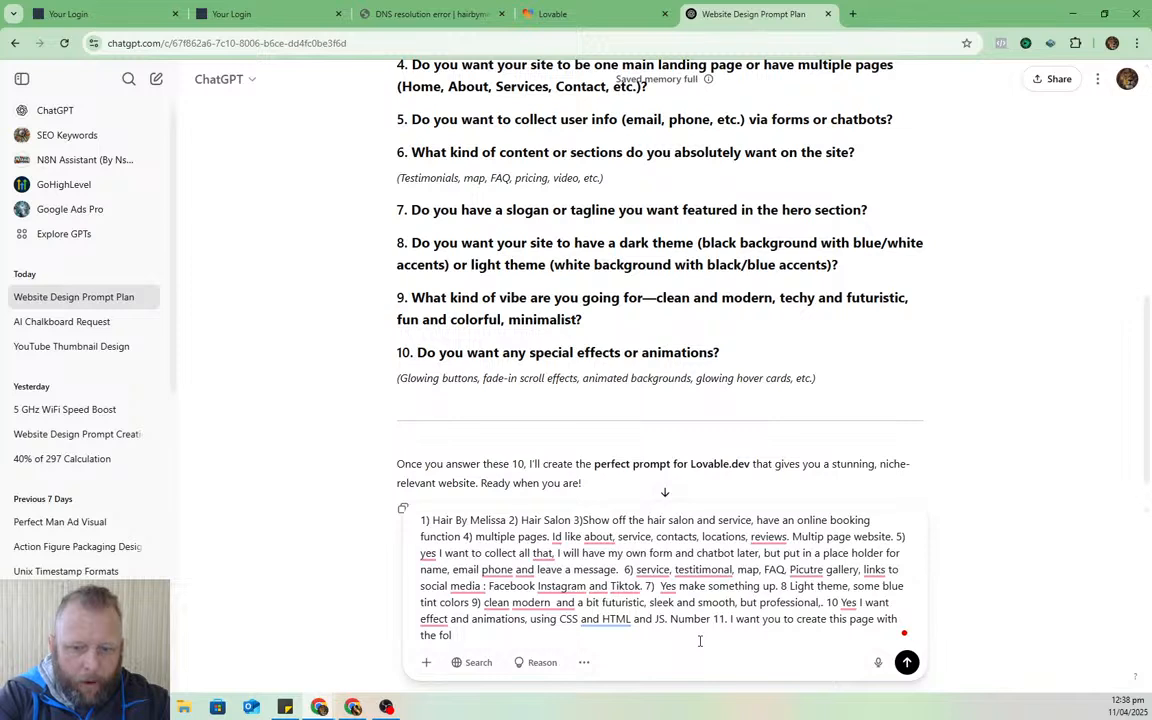
{"action": "type", "text": "llowing "}
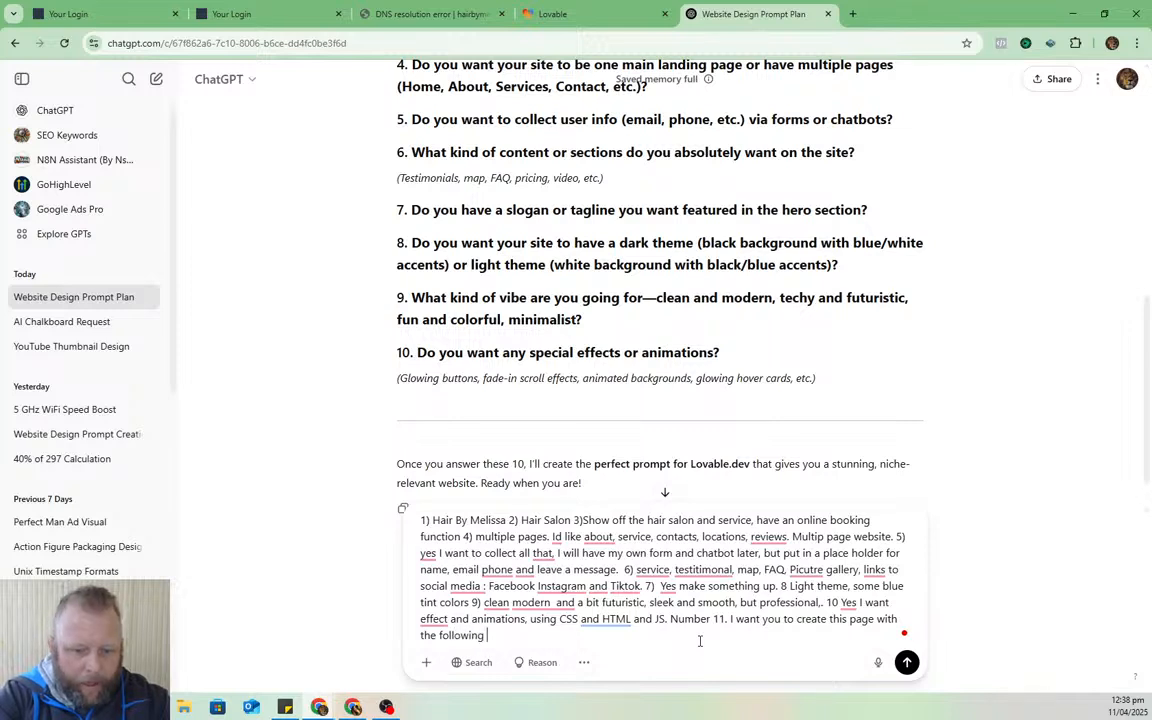
{"action": "type", "text": "service "}
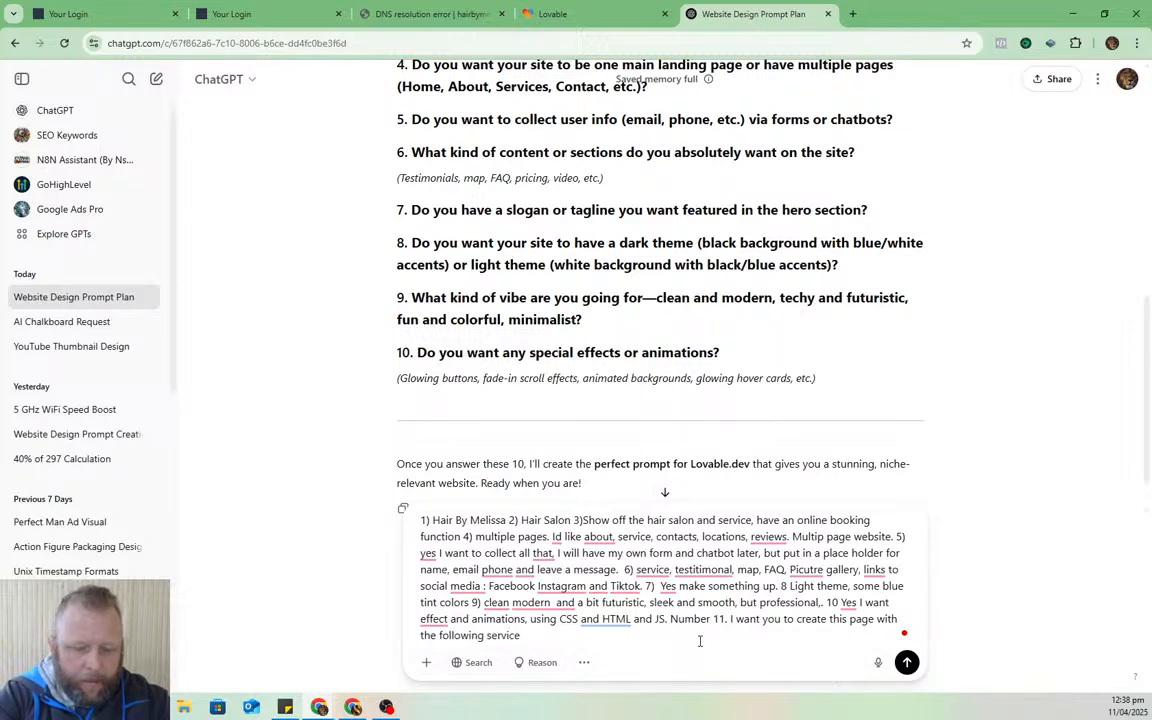
{"action": "type", "text": ", both "}
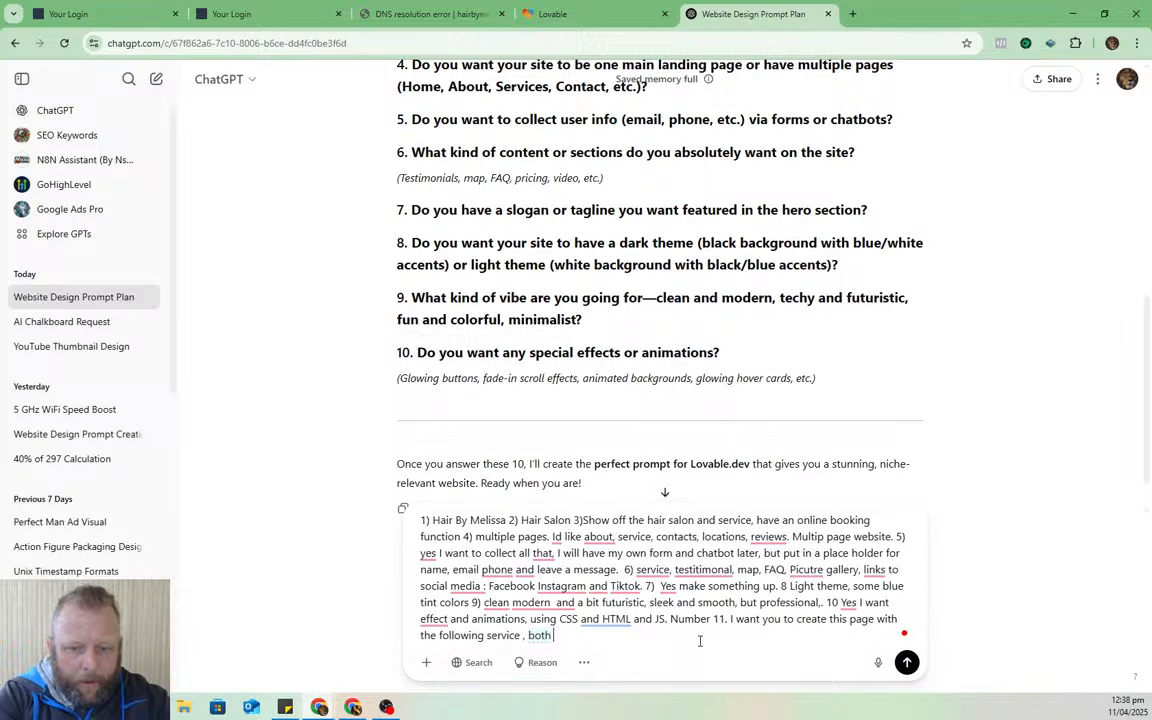
{"action": "type", "text": "in the main "}
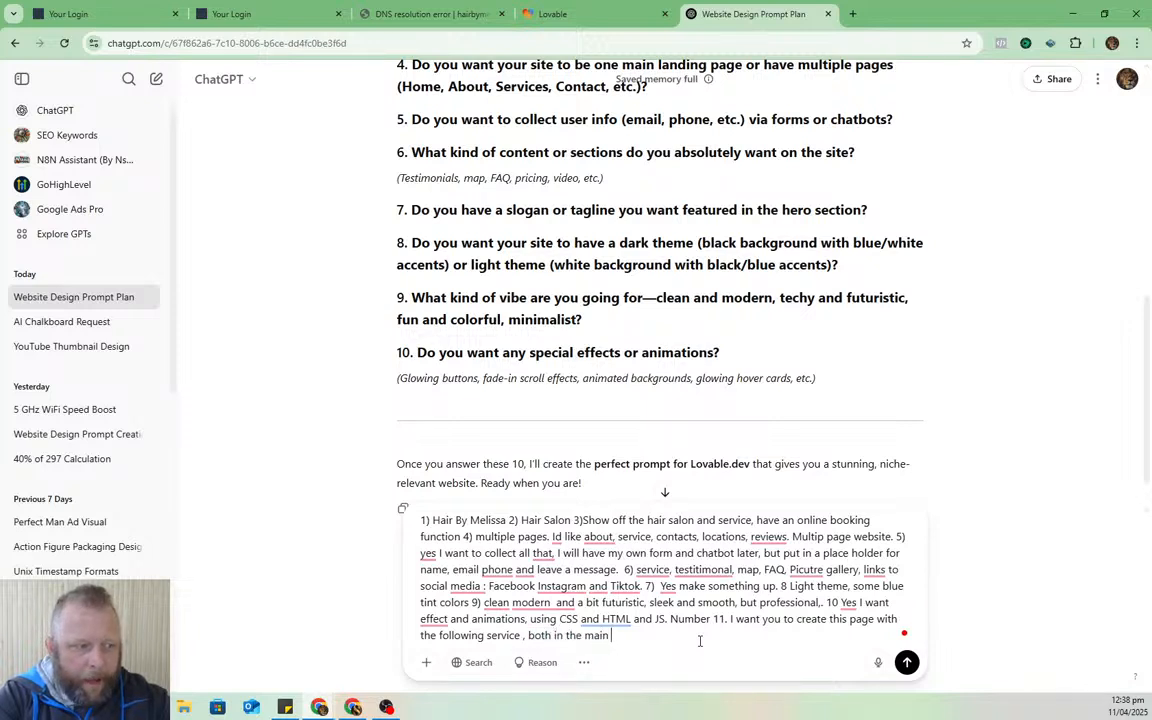
{"action": "type", "text": "page and "}
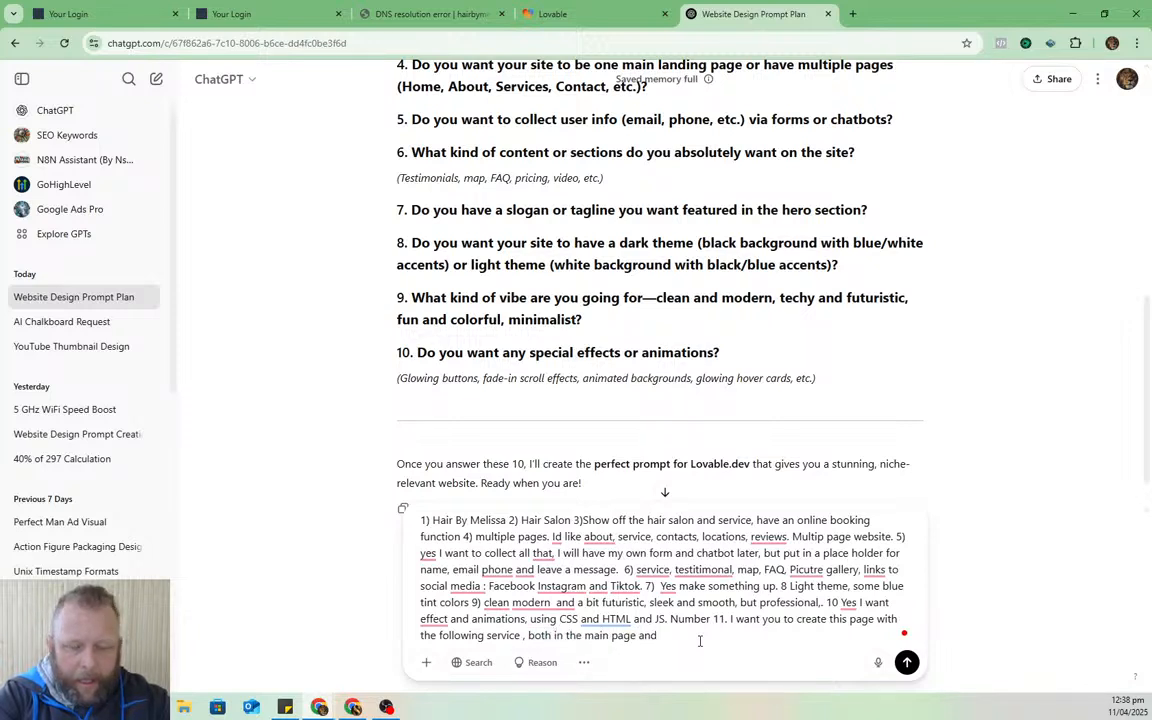
{"action": "type", "text": "in a service"}
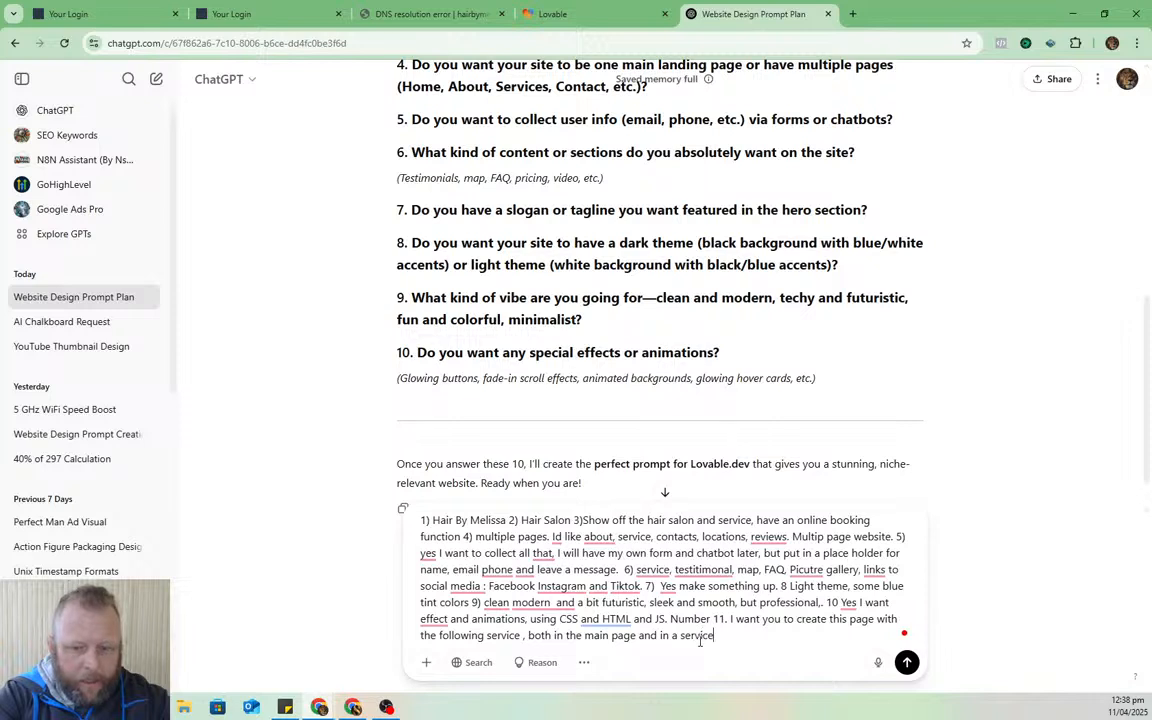
{"action": "type", "text": " page"}
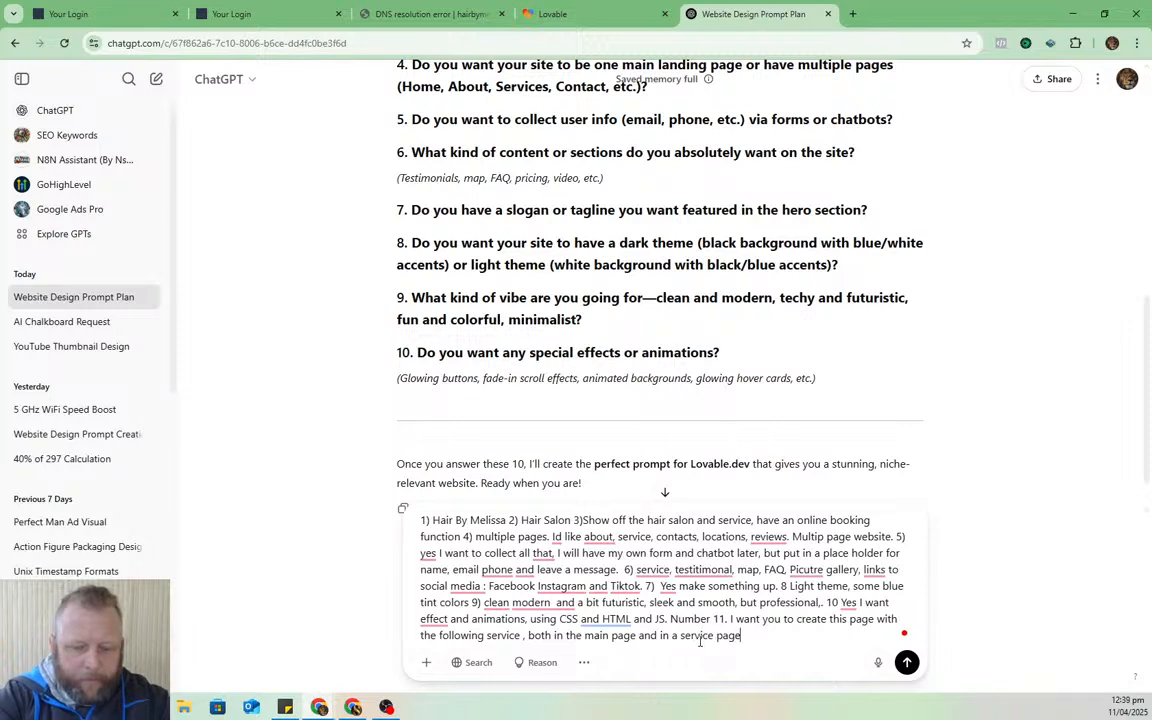
{"action": "type", "text": " as well:"}
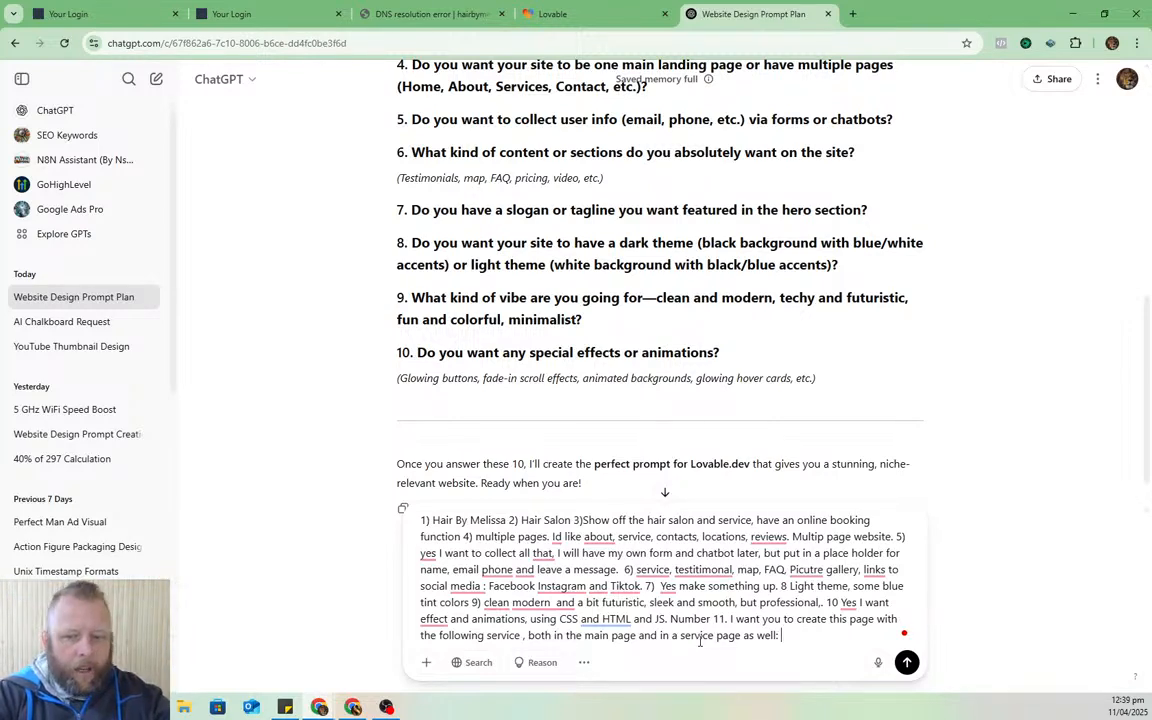
- List Keratin $180, cut $50, foils $90, highlights $140/$180, Balayage $230, Toner $40, Blow wave $50, book-or-call
{"action": "type", "text": "Kier"}
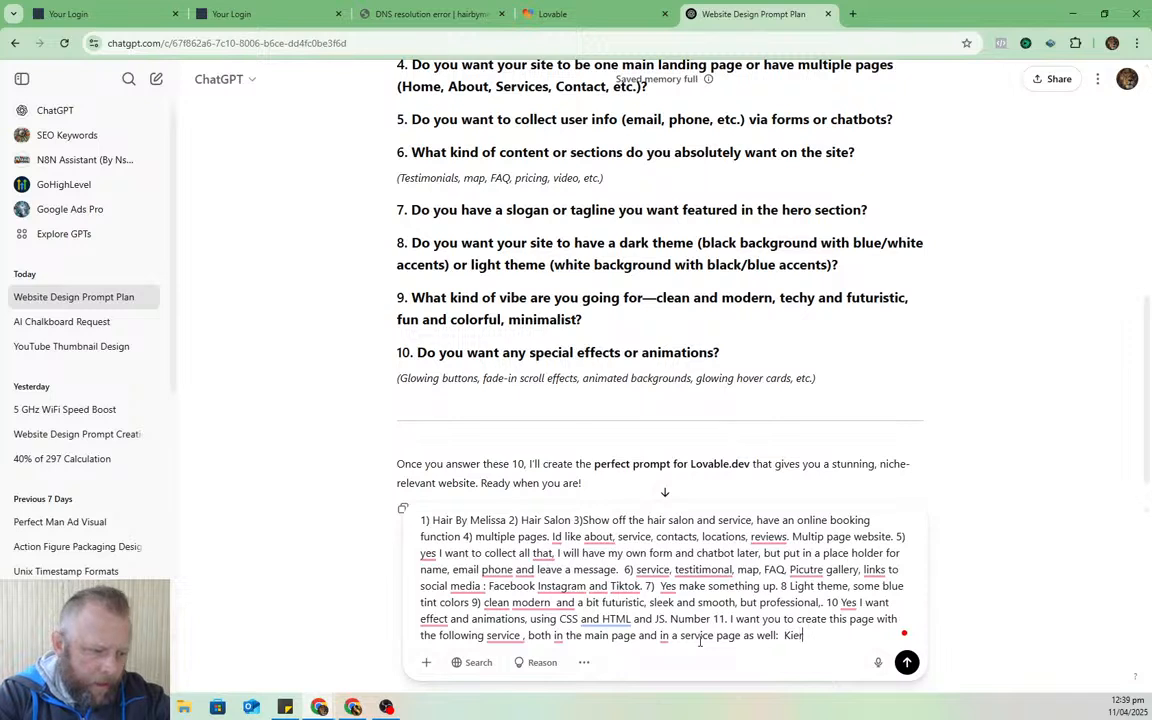
{"action": "type", "text": "atin Tre"}
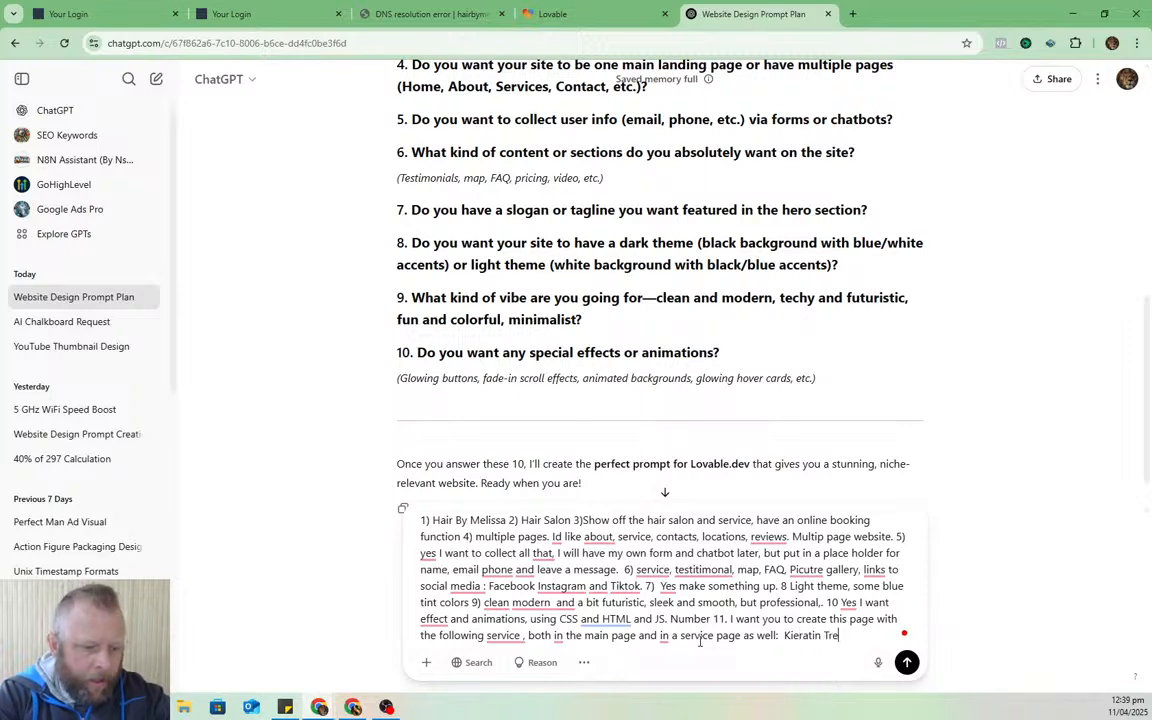
{"action": "type", "text": "atments"}
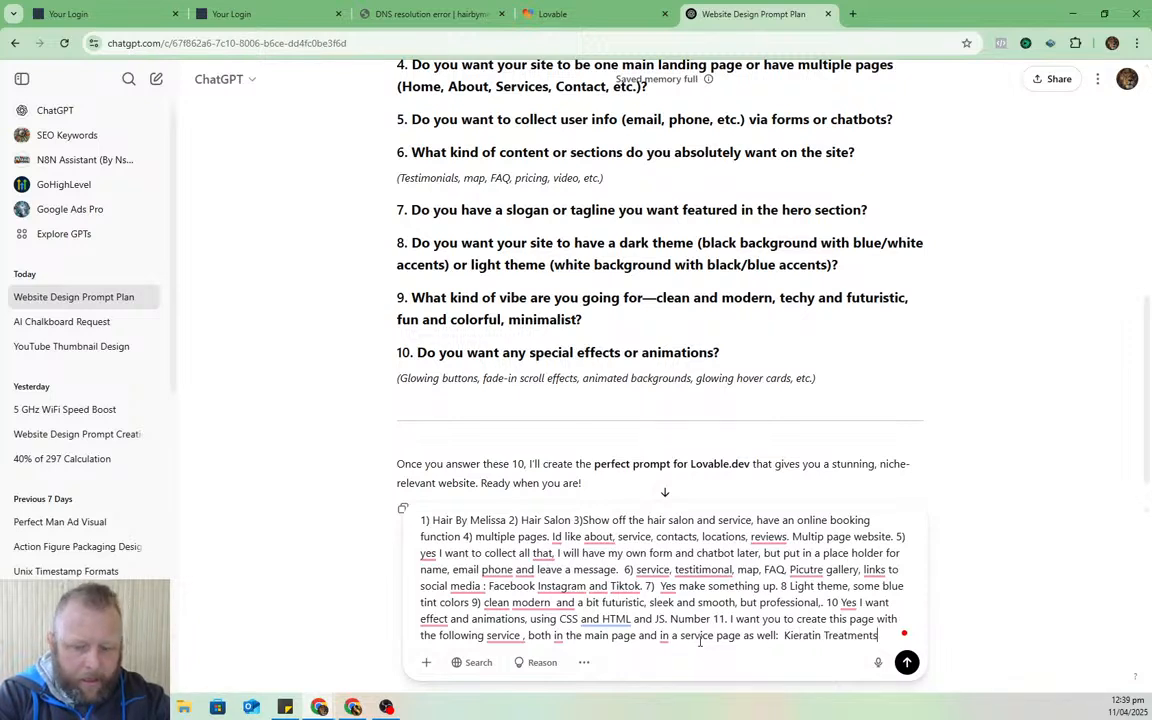
{"action": "type", "text": " :"}
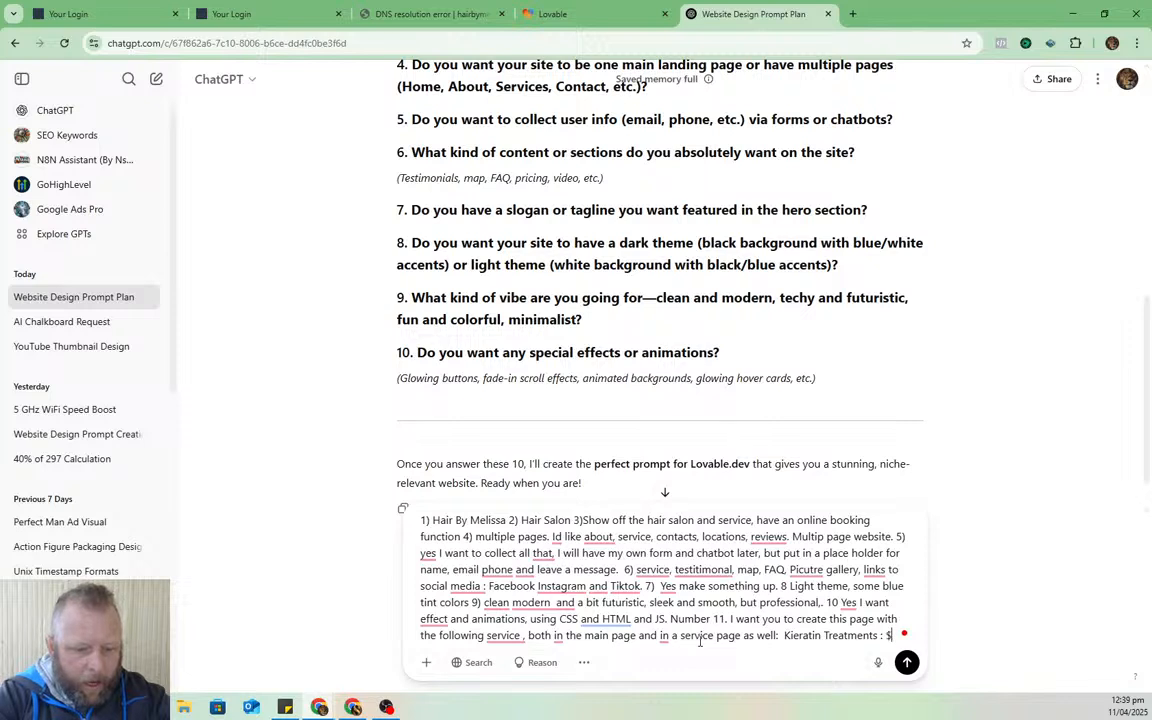
{"action": "type", "text": " $180 . "}
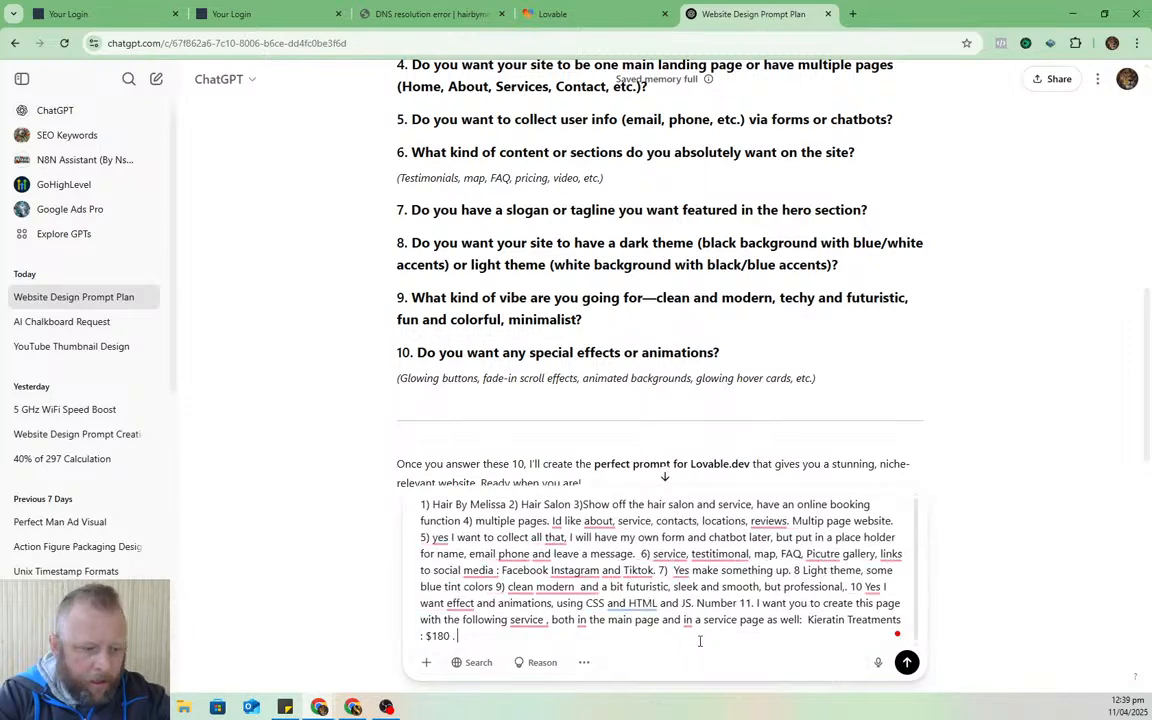
{"action": "type", "text": "Womaens "}
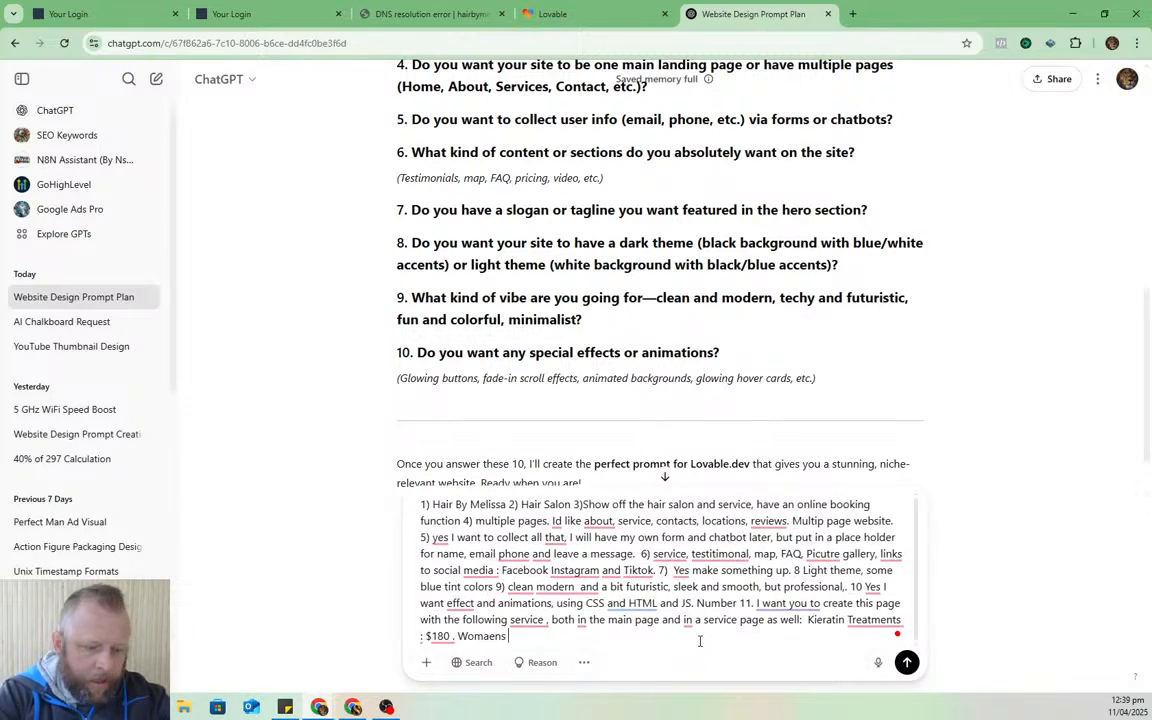
{"action": "type", "text": "vut and fi"}
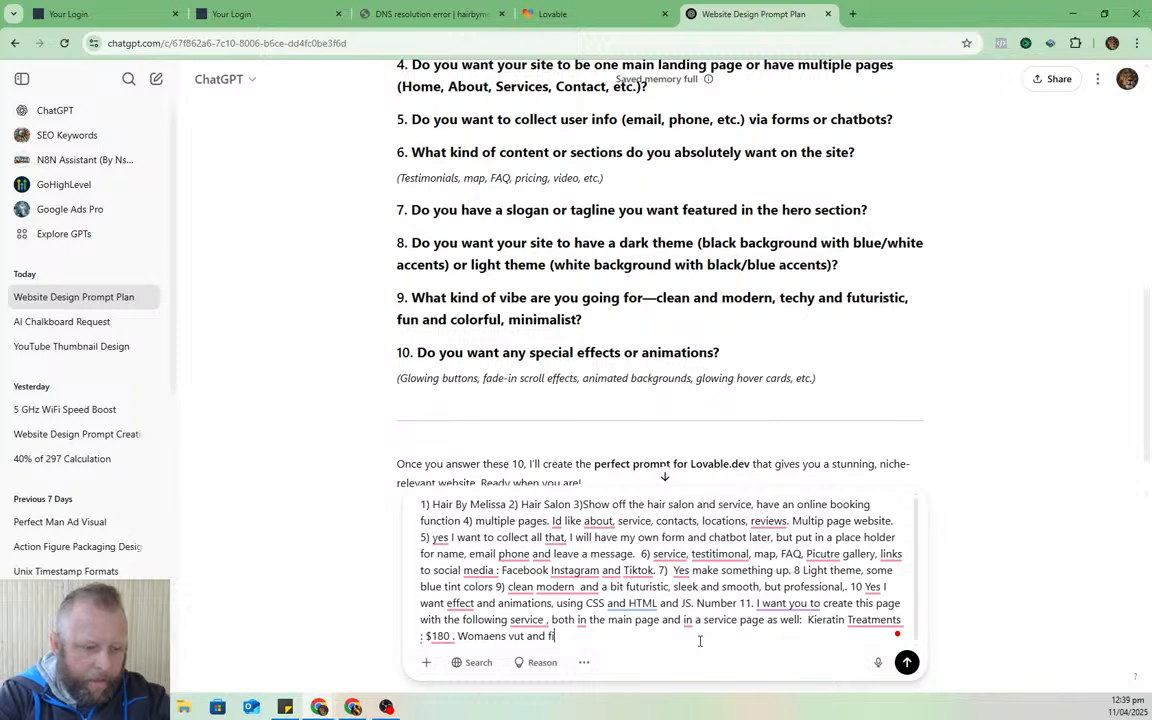
{"action": "type", "text": "nish "}
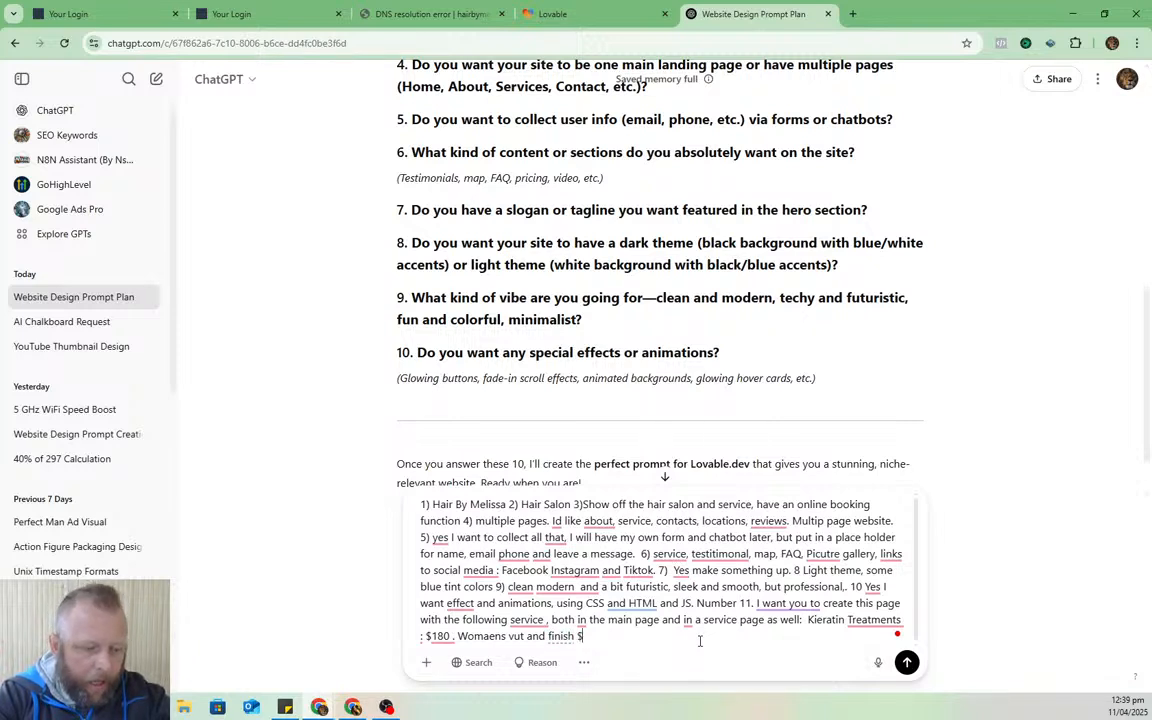
{"action": "type", "text": "$50"}
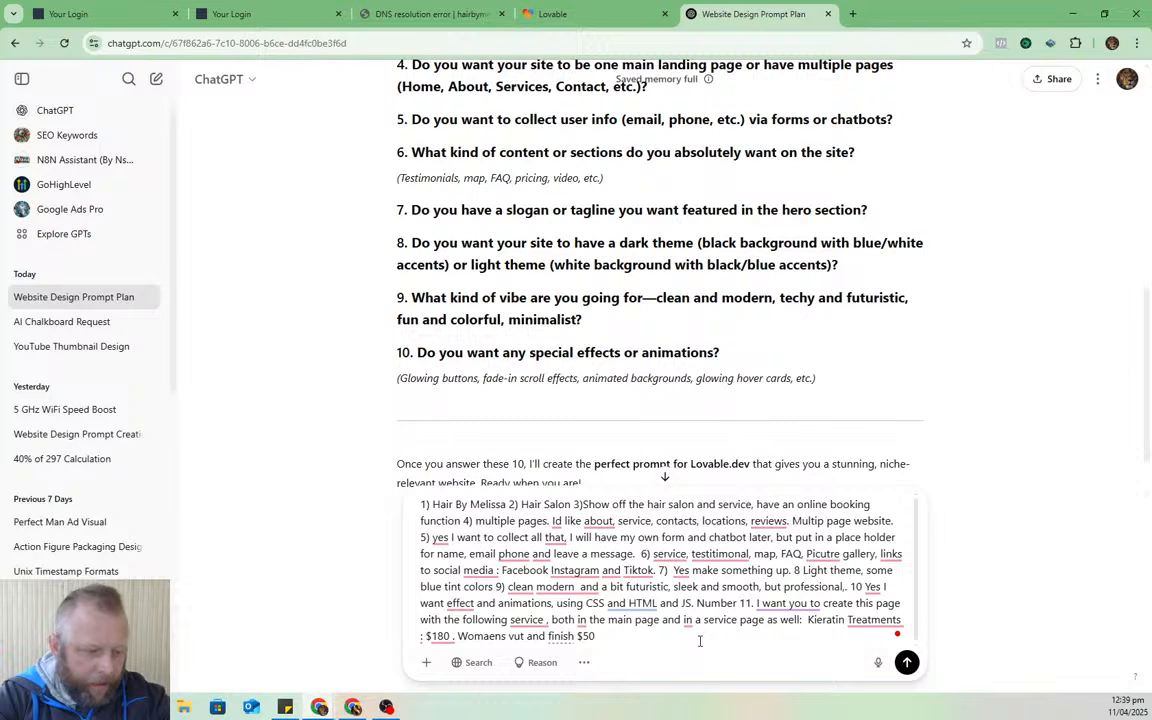
{"action": "type", "text": " Par"}
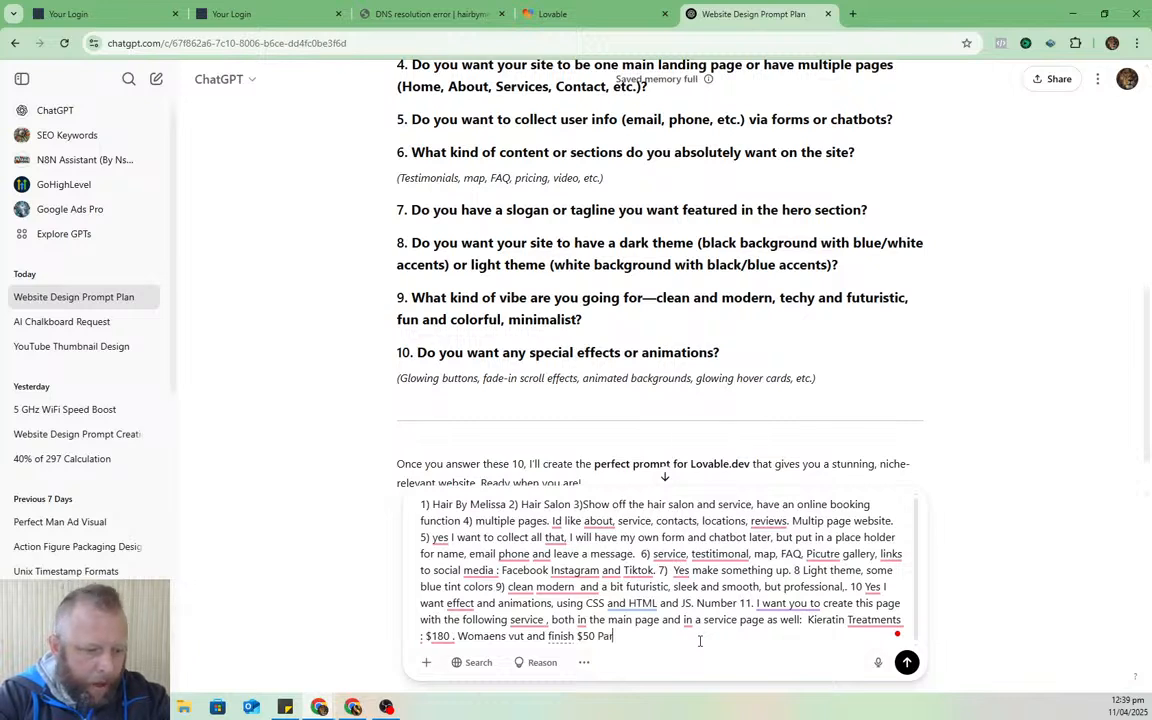
{"action": "type", "text": "tial foi"}
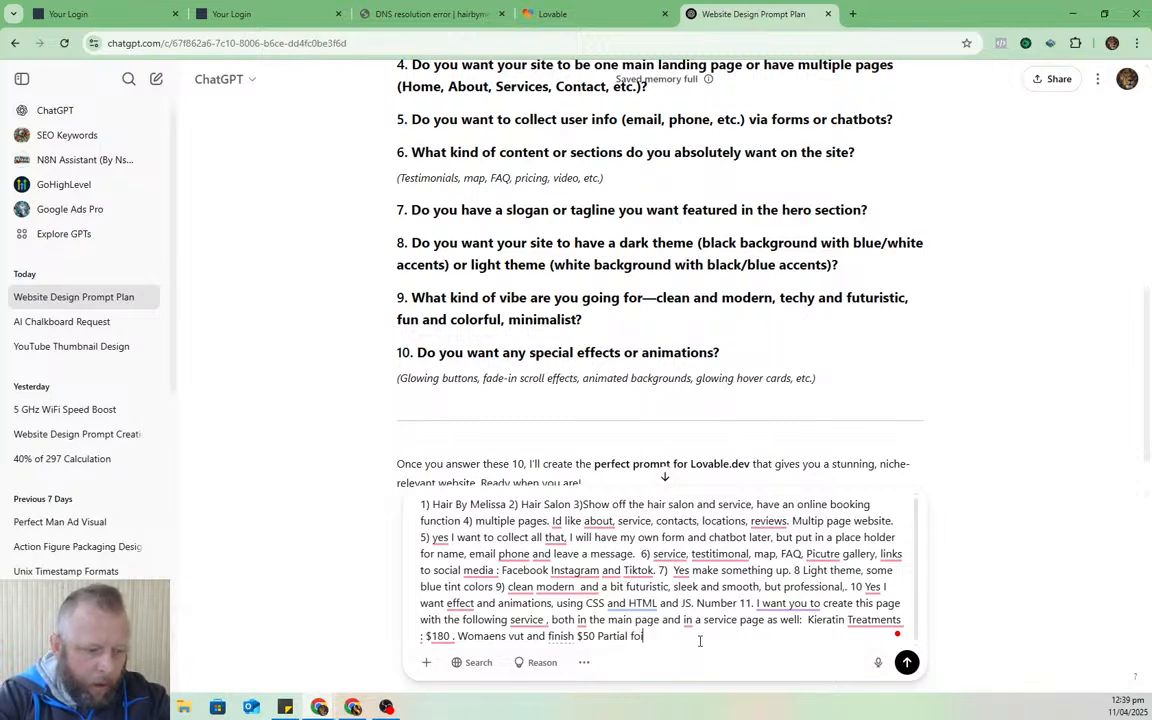
{"action": "type", "text": "ls: 90"}
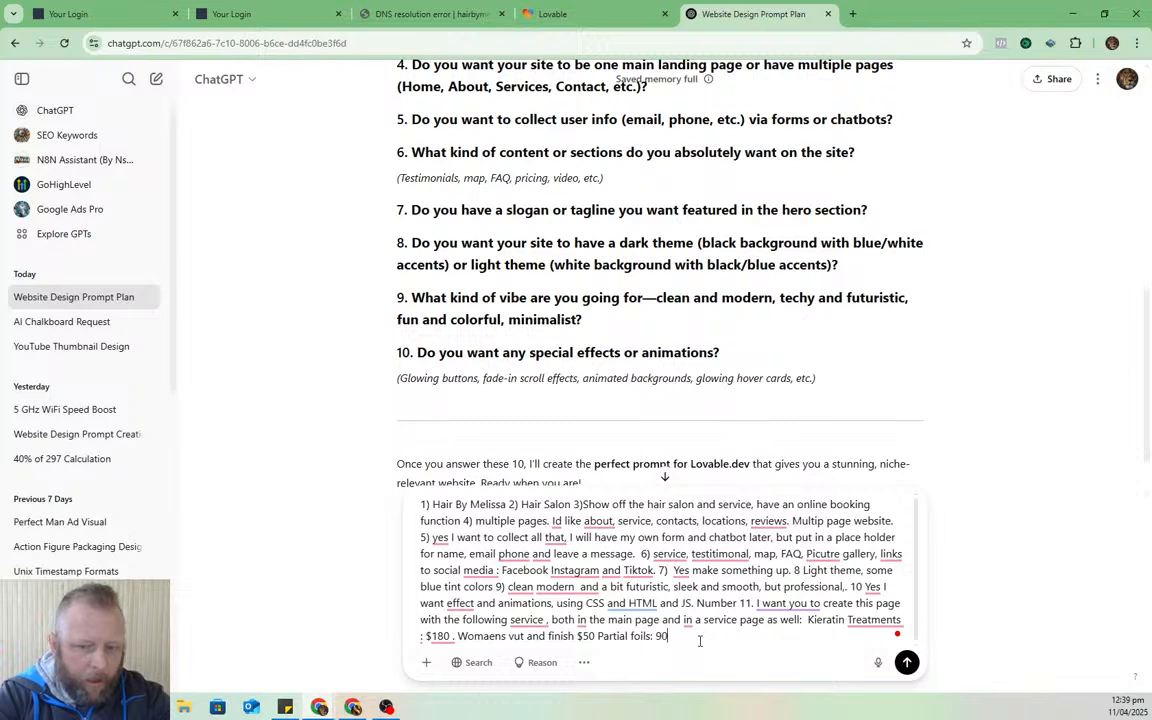
{"action": "key", "text": "BackSpace"}
{"action": "key", "text": "BackSpace"}
{"action": "type", "text": "$90."}
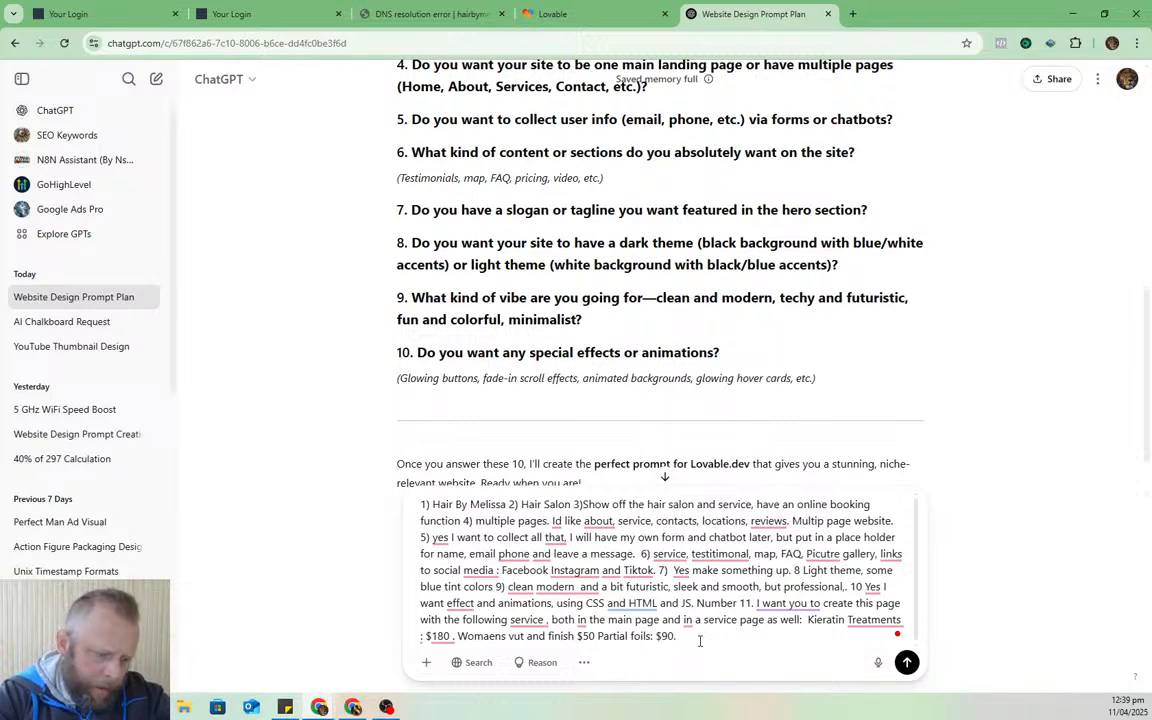
{"action": "type", "text": "Half h"}
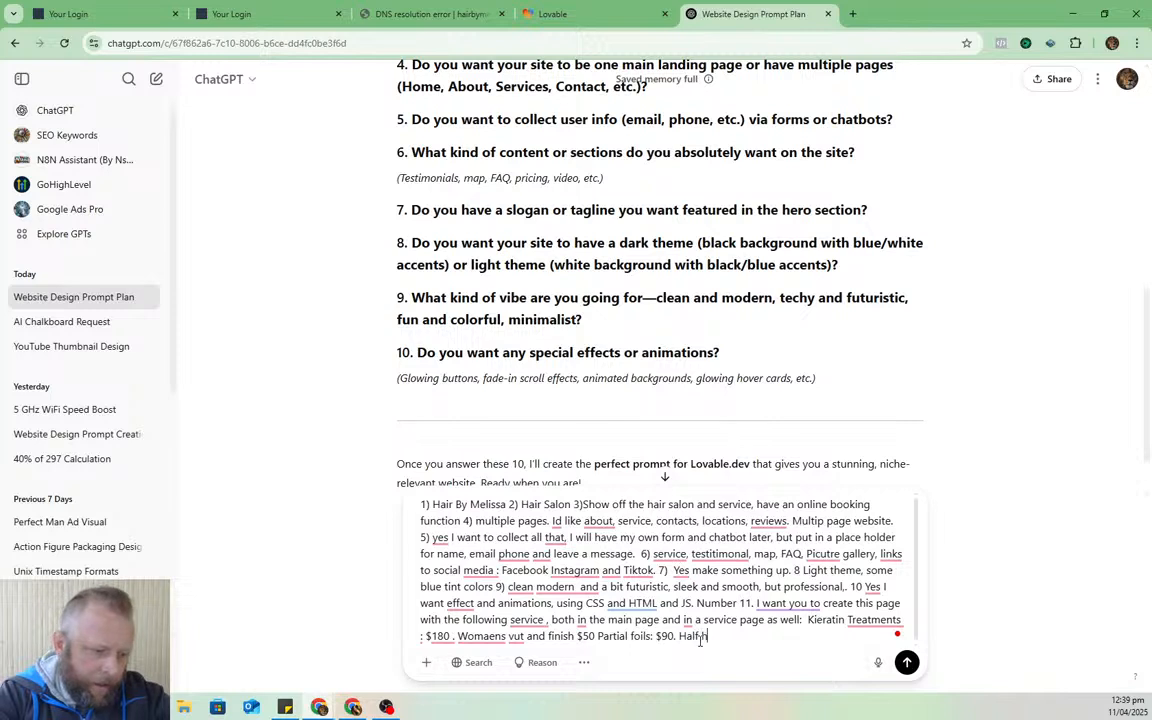
{"action": "type", "text": "a"}
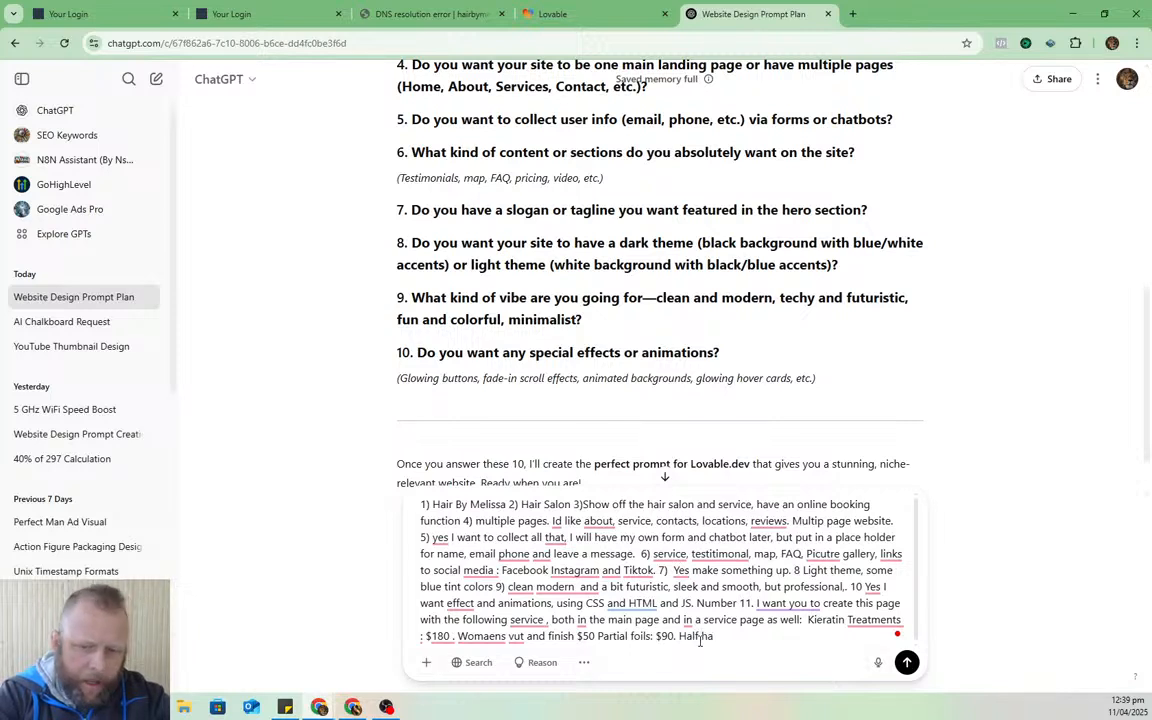
{"action": "type", "text": "ed"}
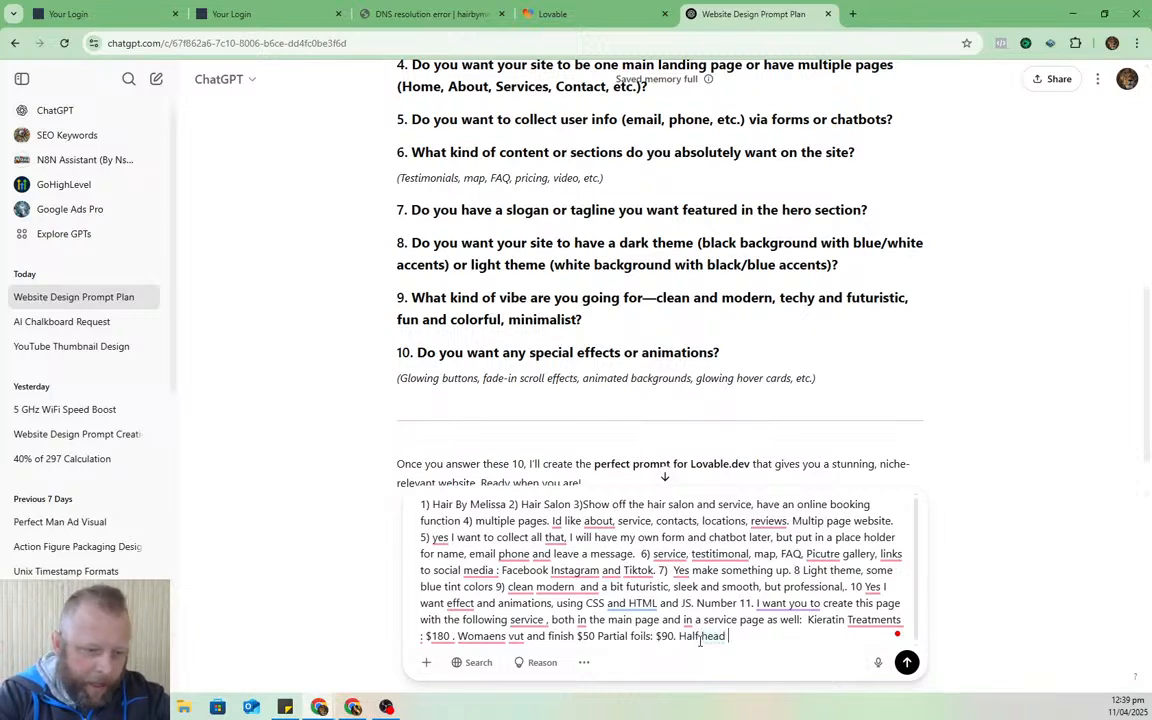
{"action": "type", "text": " of hig"}
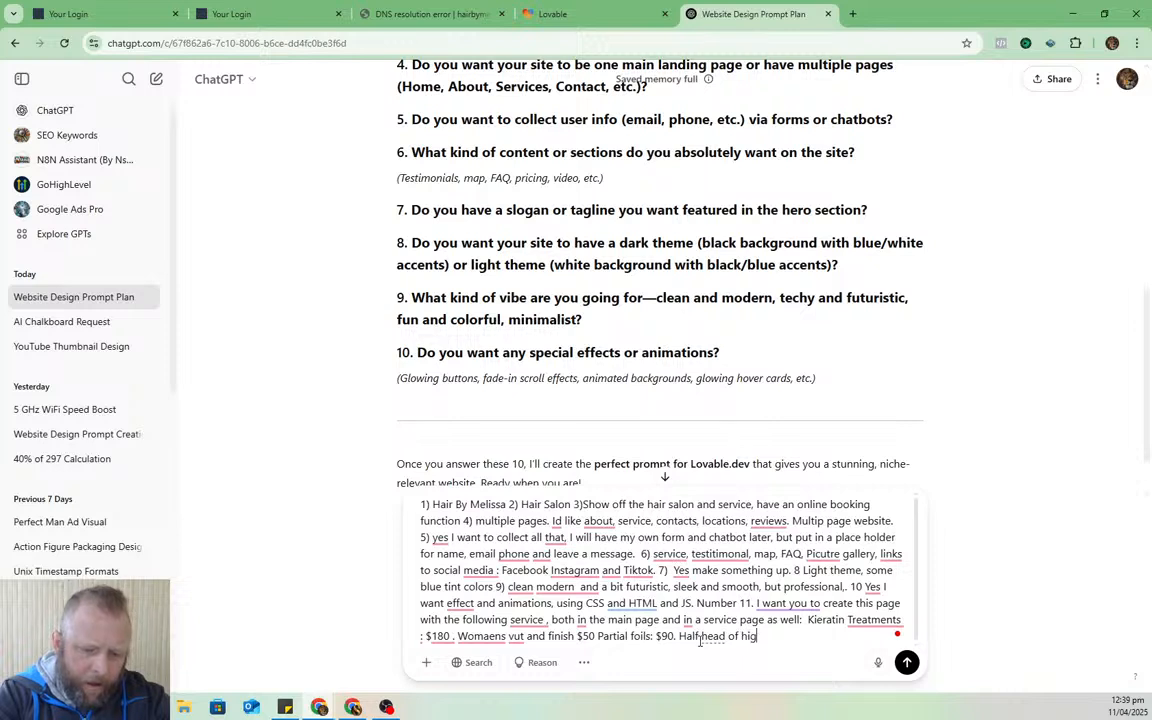
{"action": "type", "text": "hligths "}
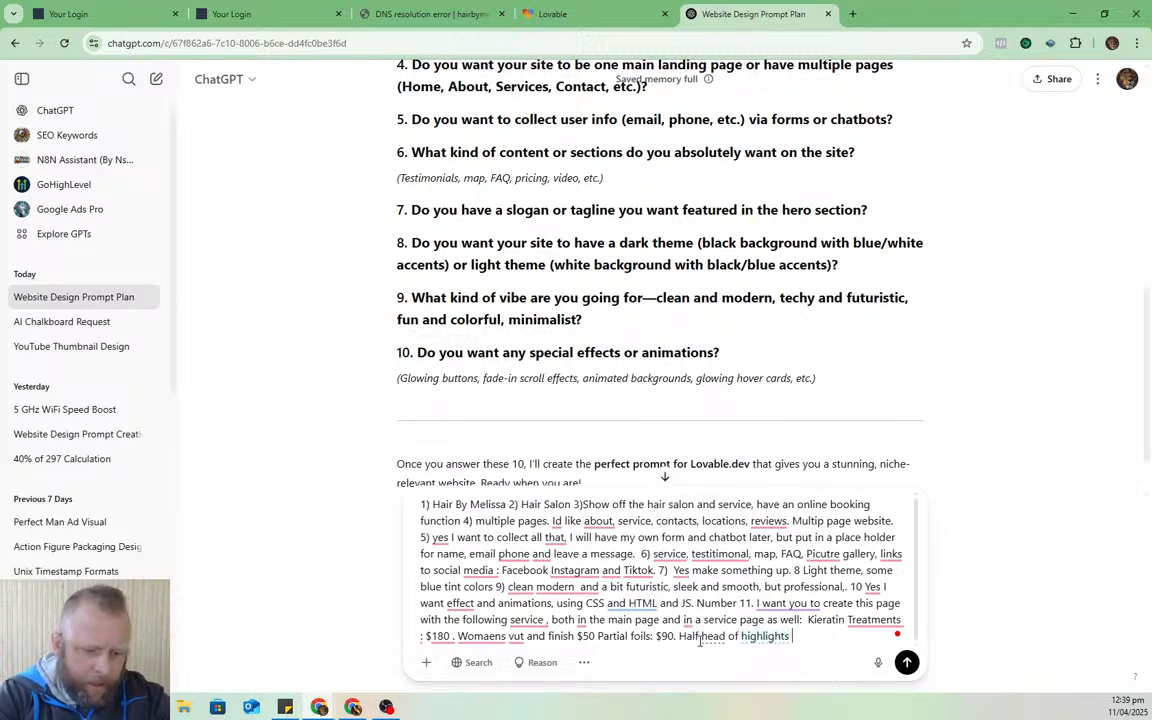
{"action": "type", "text": "$140"}
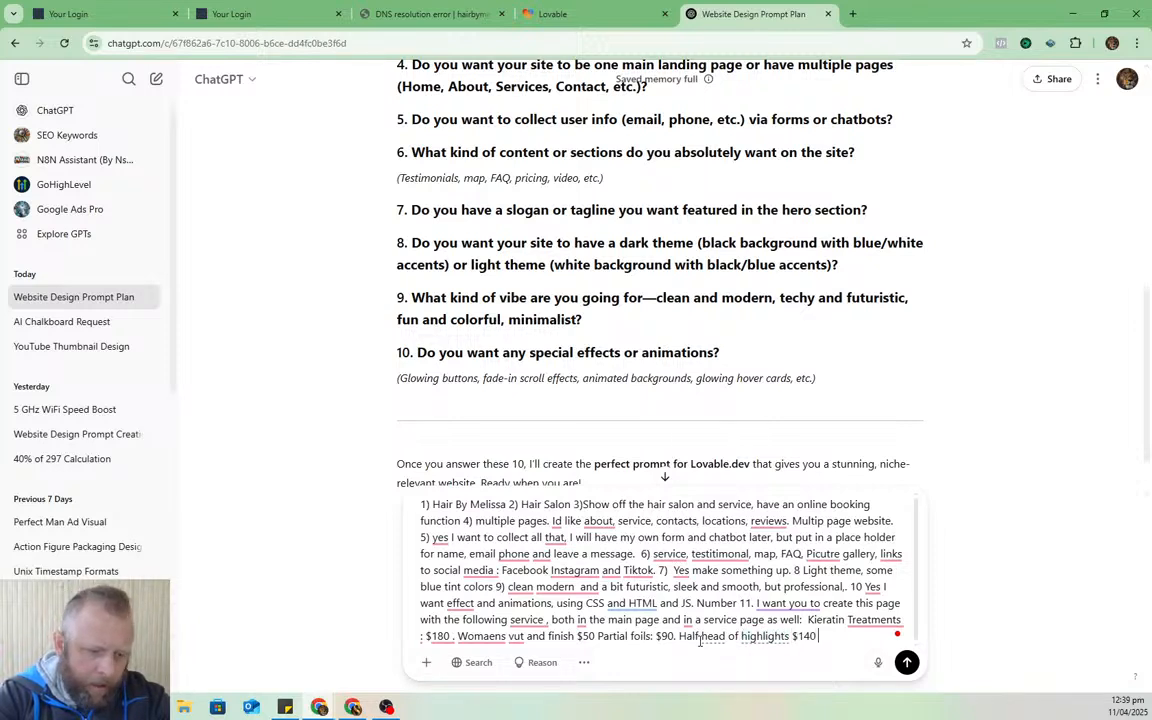
{"action": "type", "text": " full head"}
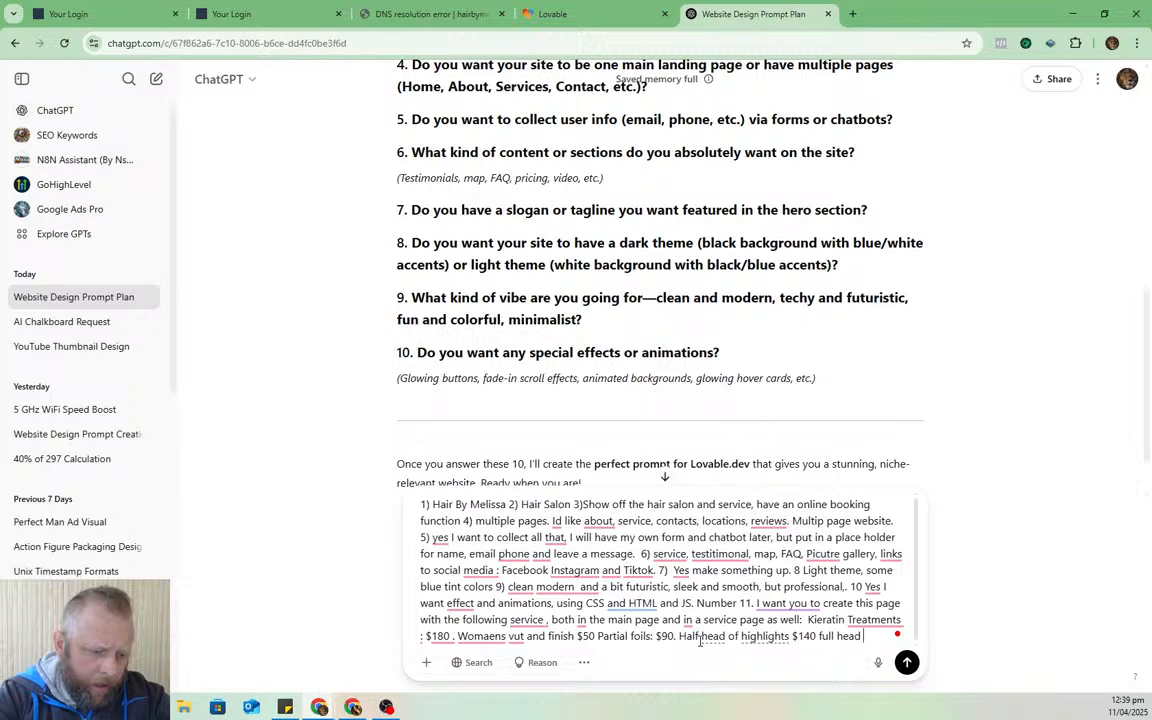
{"action": "type", "text": " of high"}
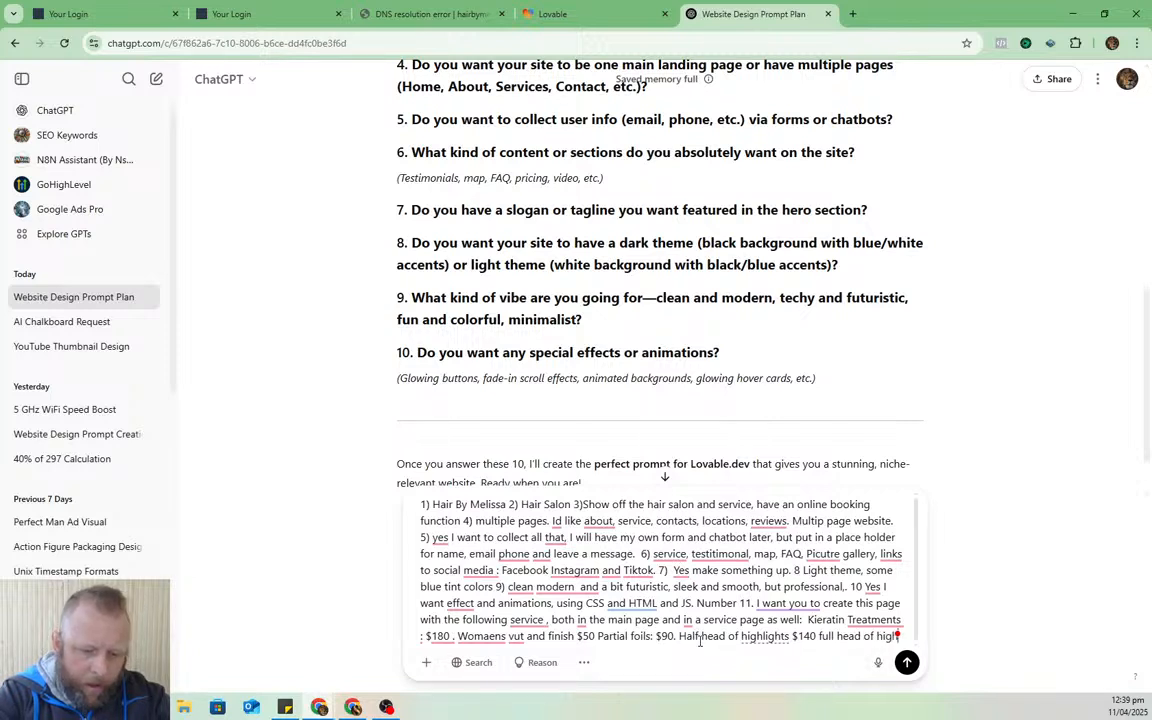
{"action": "type", "text": "lights are"}
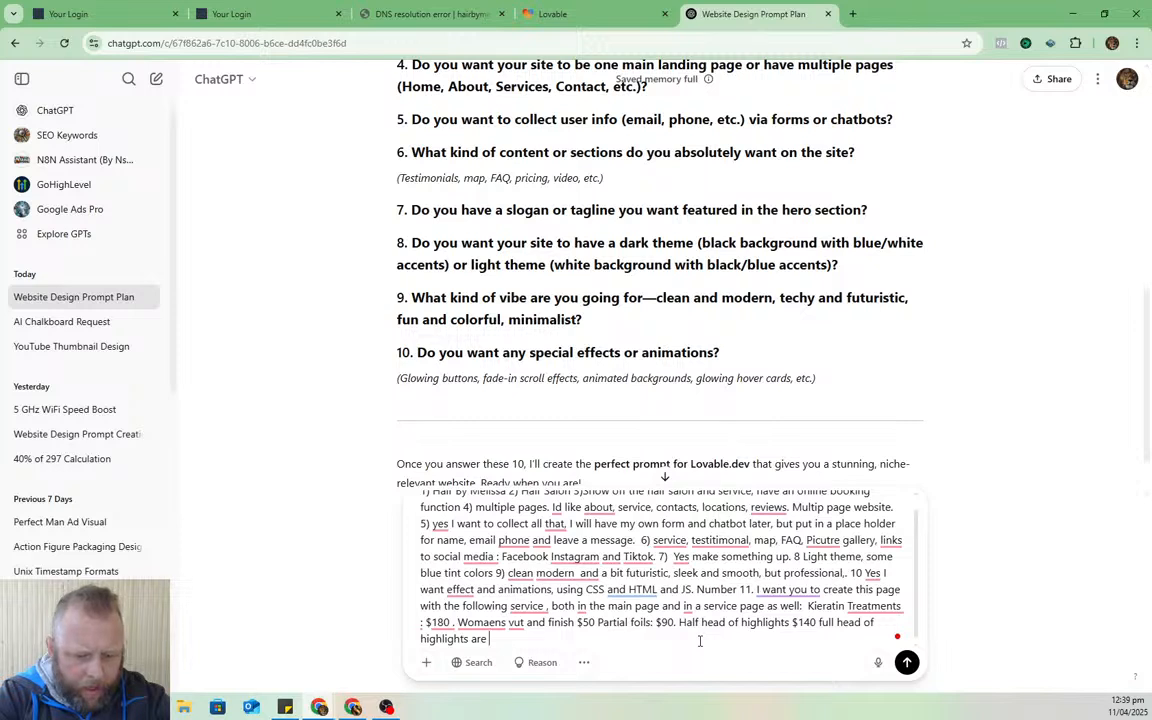
{"action": "type", "text": " $180 "}
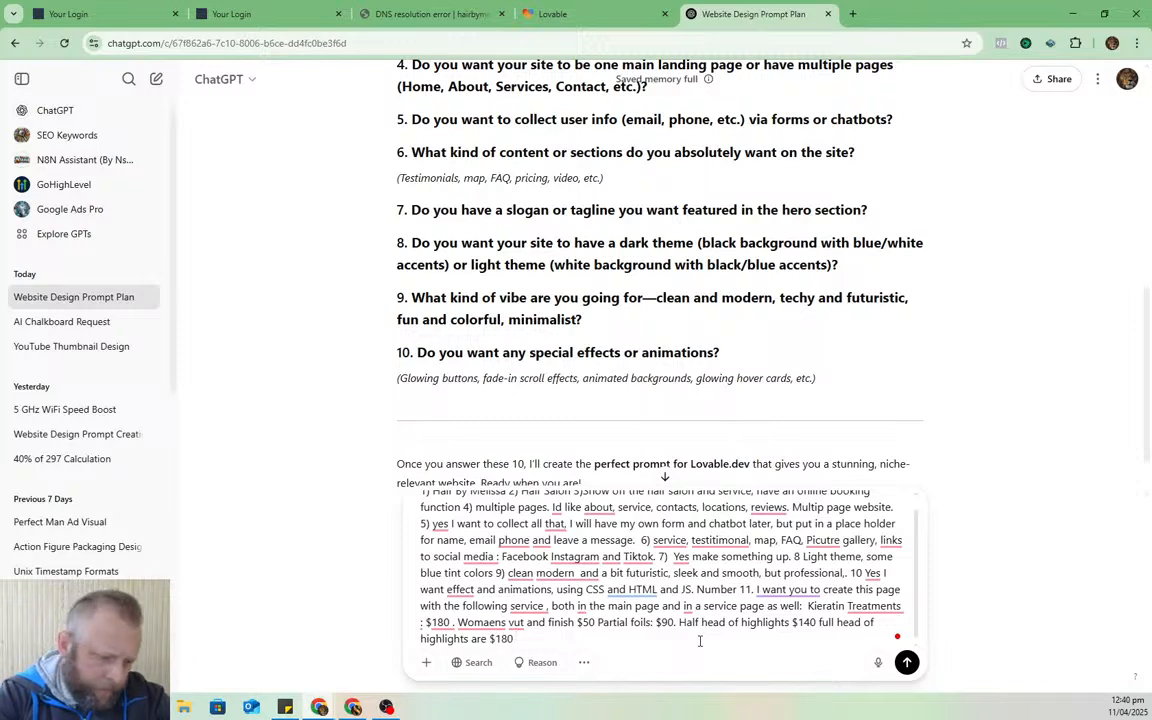
{"action": "type", "text": "Perme"}
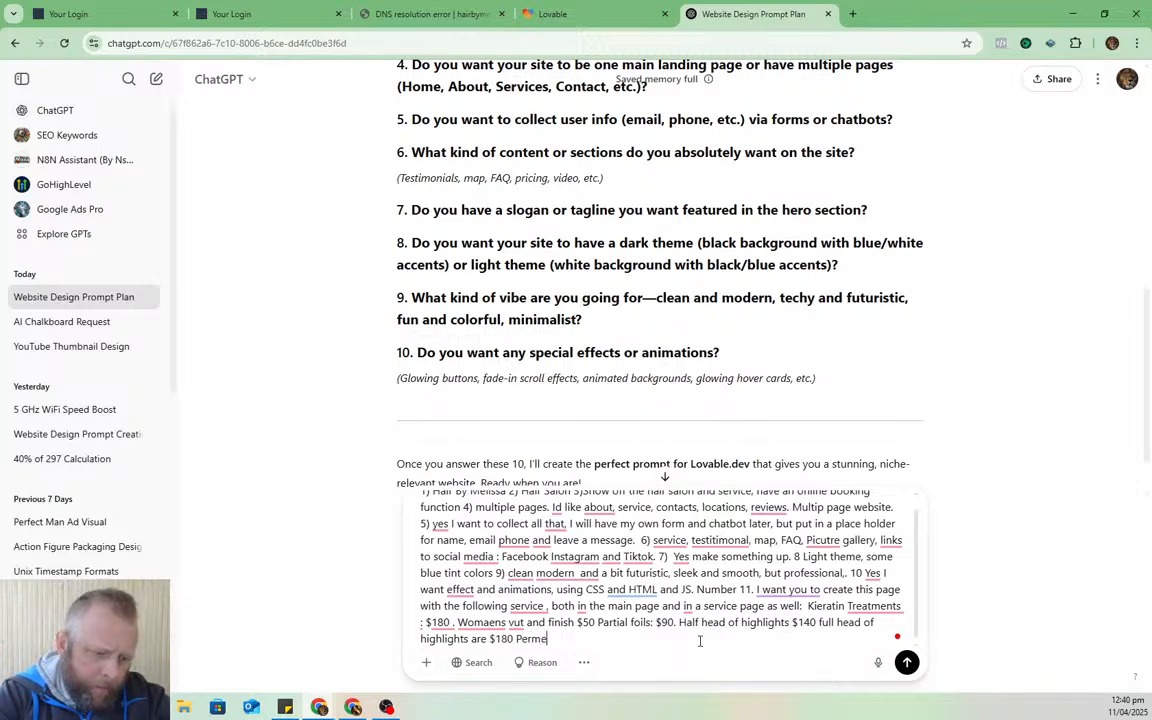
{"action": "type", "text": "nt tint and tou"}
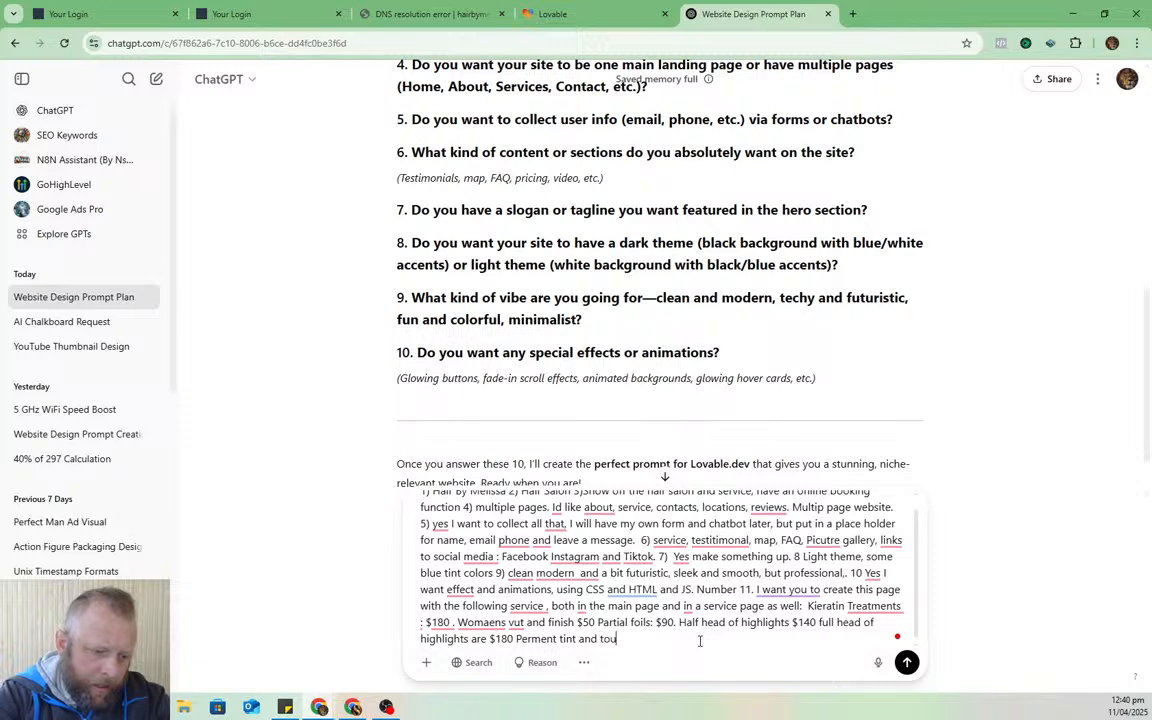
{"action": "type", "text": "ch up "}
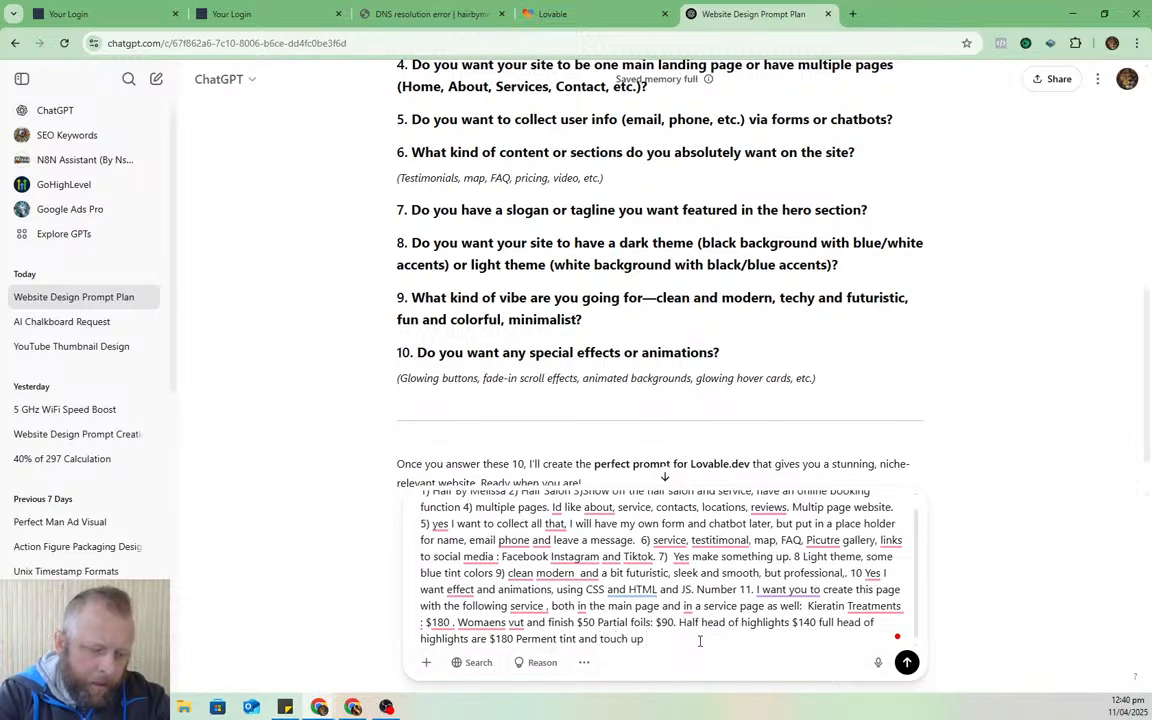
{"action": "type", "text": "is $90"}
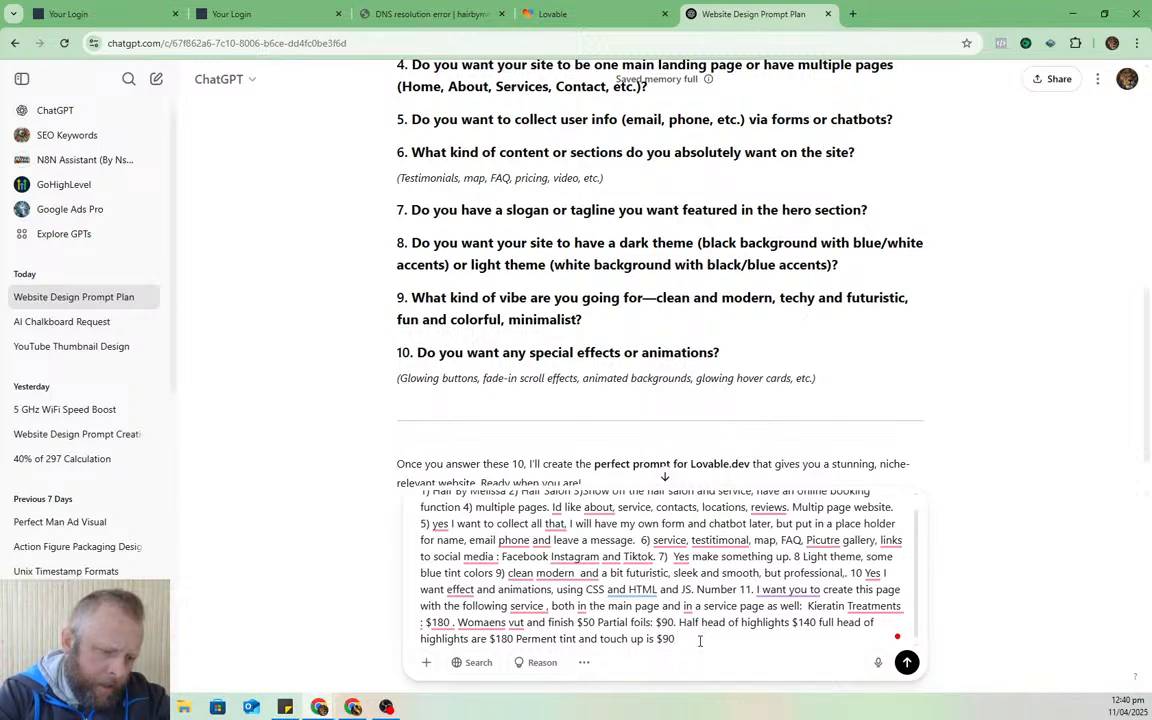
{"action": "type", "text": " permanent ti"}
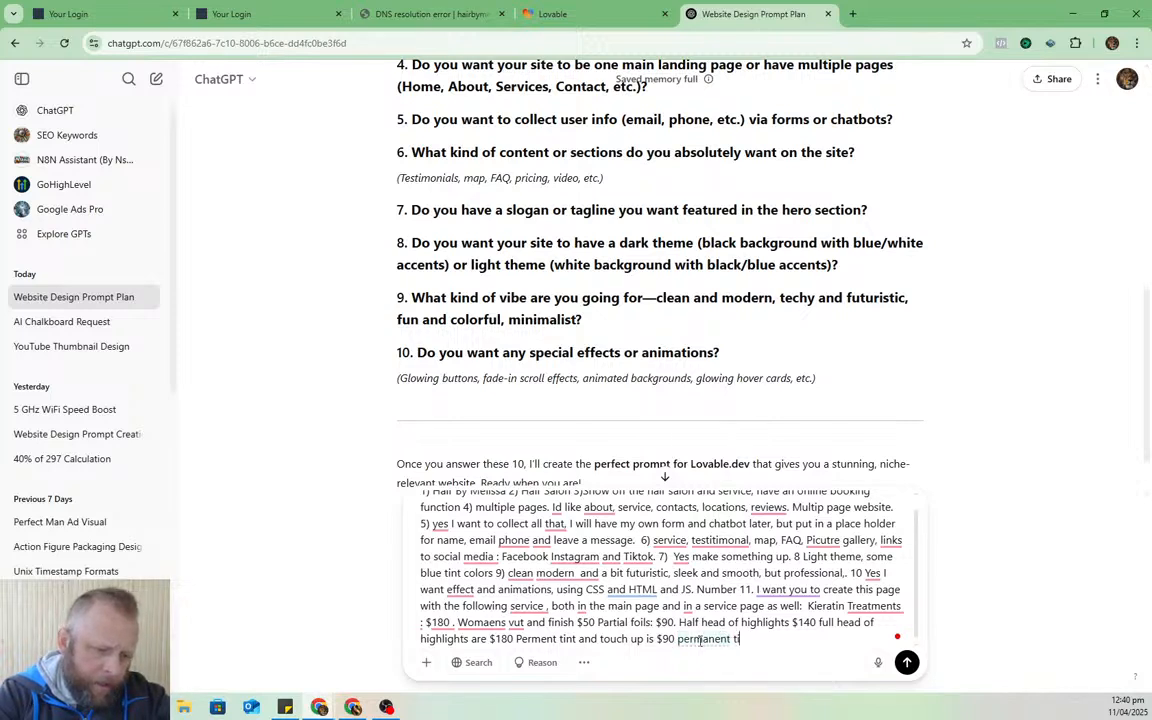
{"action": "type", "text": "nint and coloo"}
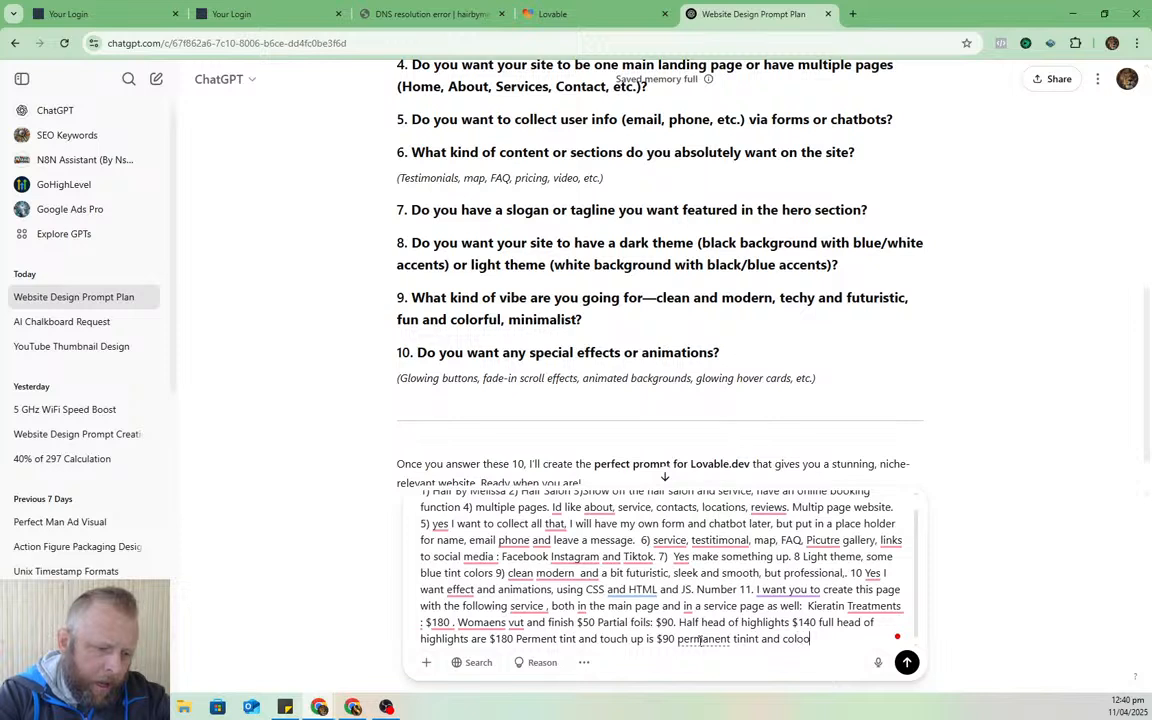
{"action": "key", "text": "BackSpace"}
{"action": "type", "text": "r aoo lover is"}
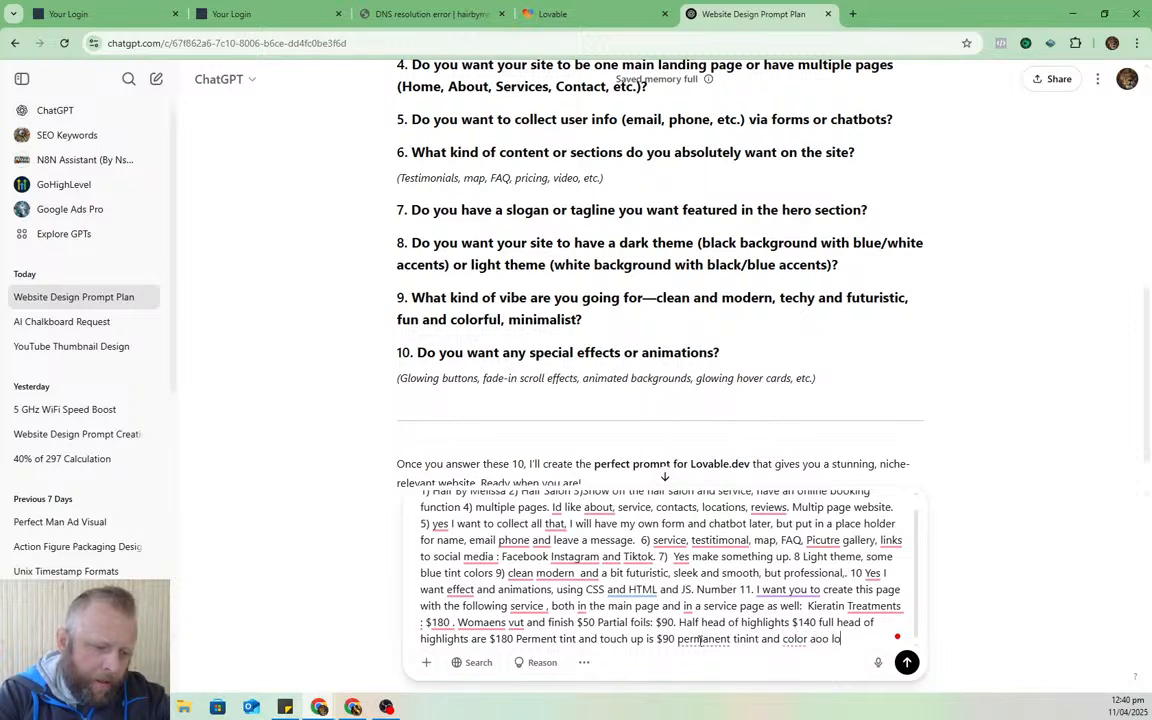
{"action": "type", "text": " $"}
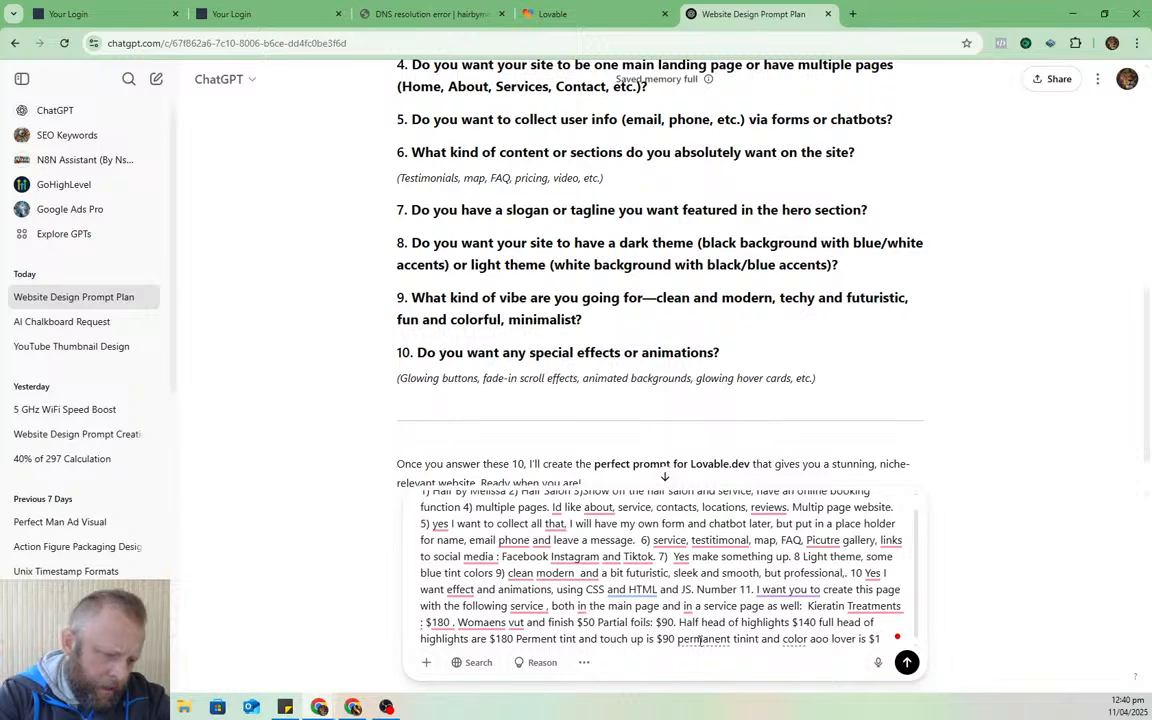
{"action": "type", "text": "140."}
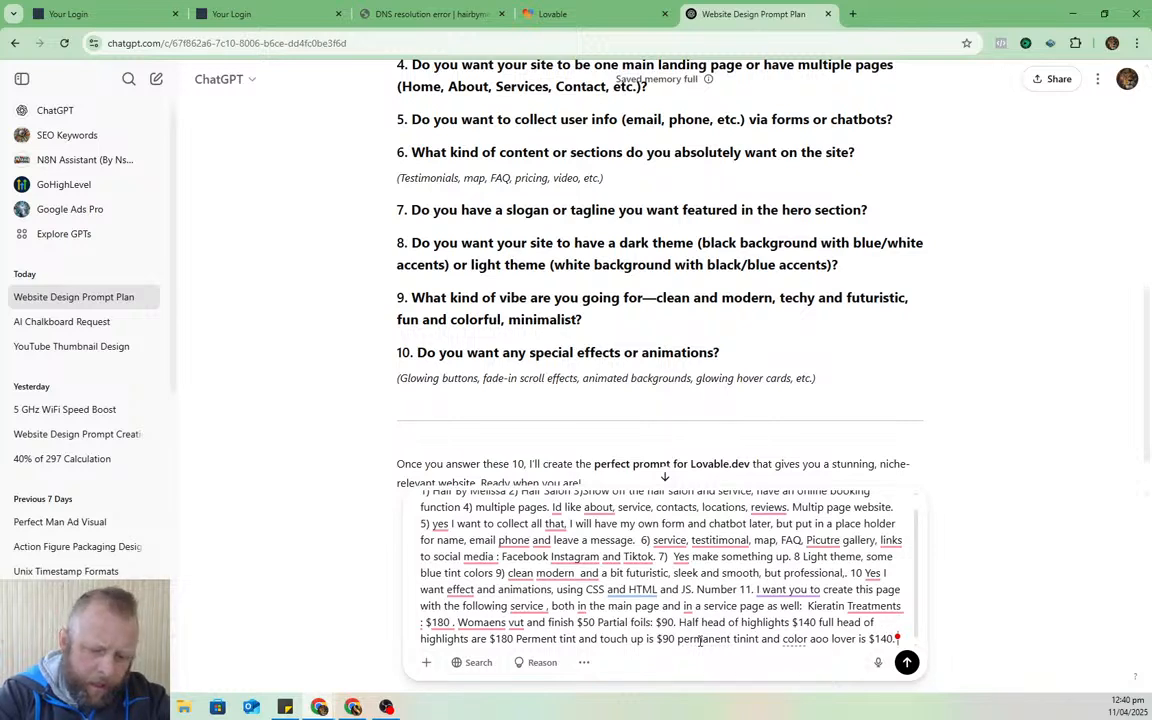
{"action": "type", "text": " Ba"}
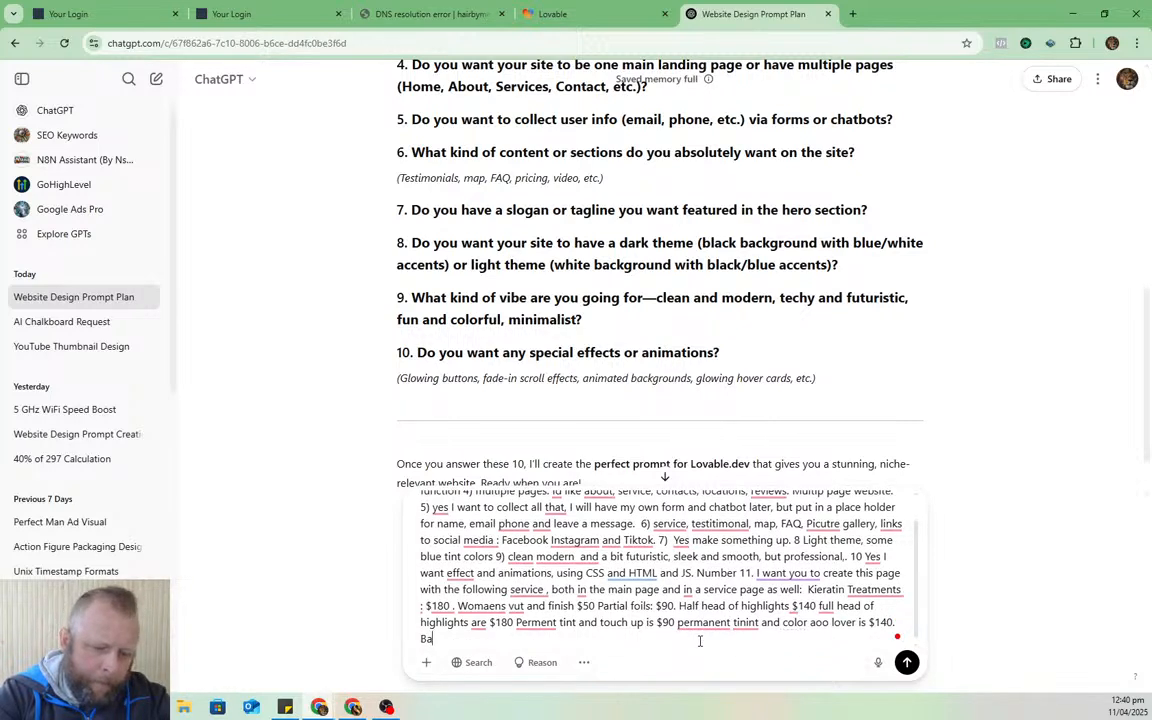
{"action": "type", "text": "la"}
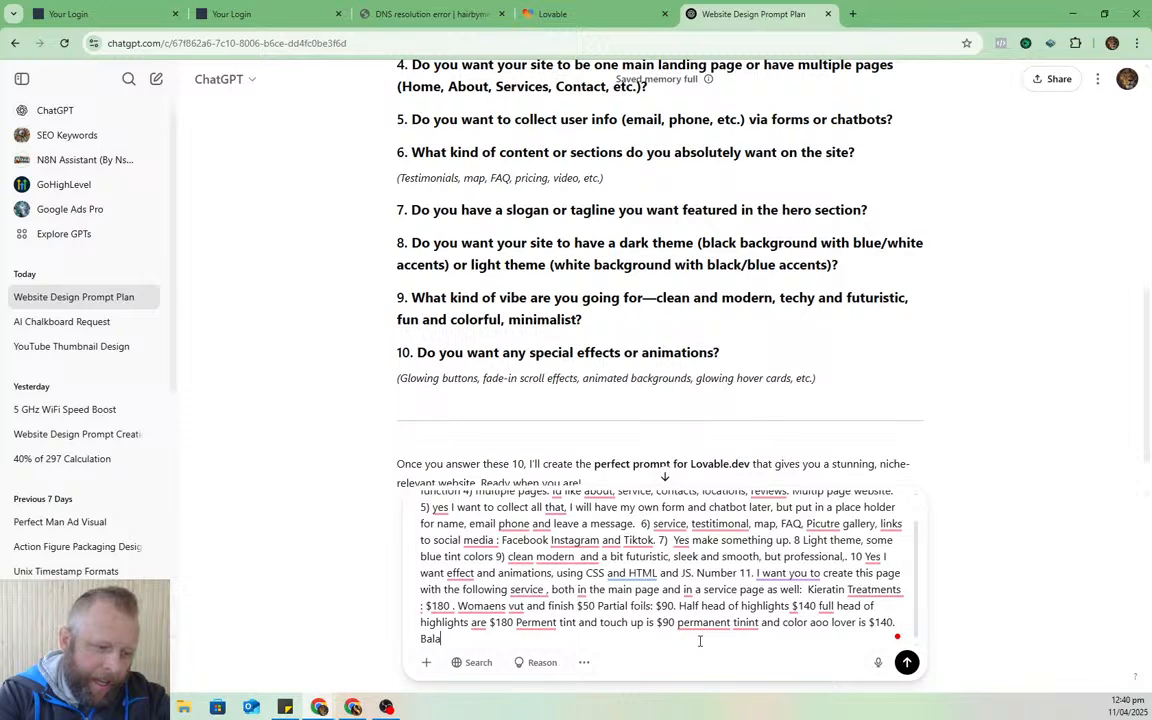
{"action": "type", "text": "yage"}
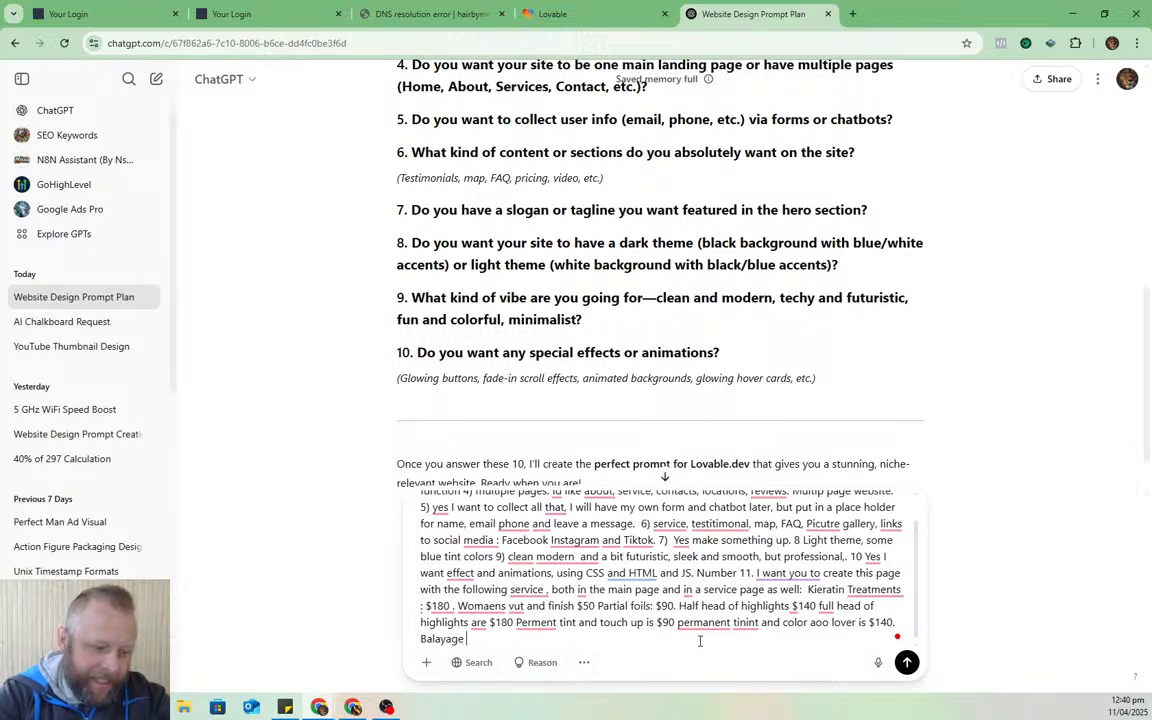
{"action": "type", "text": " $2"}
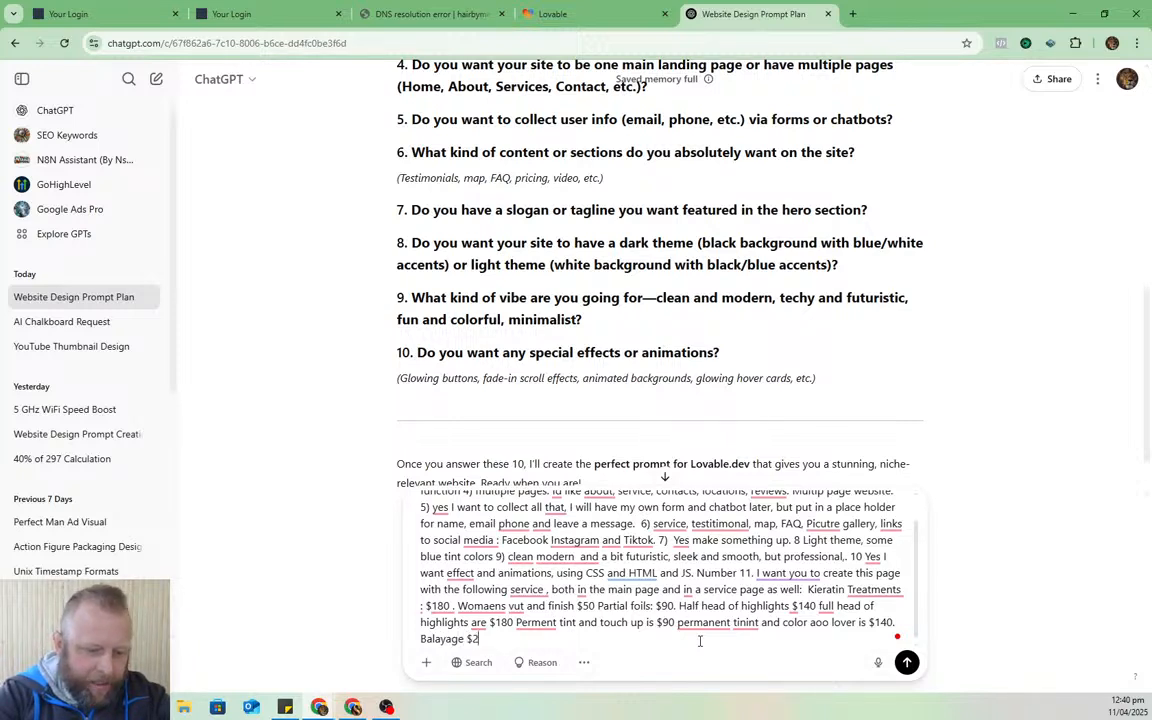
{"action": "type", "text": "30 "}
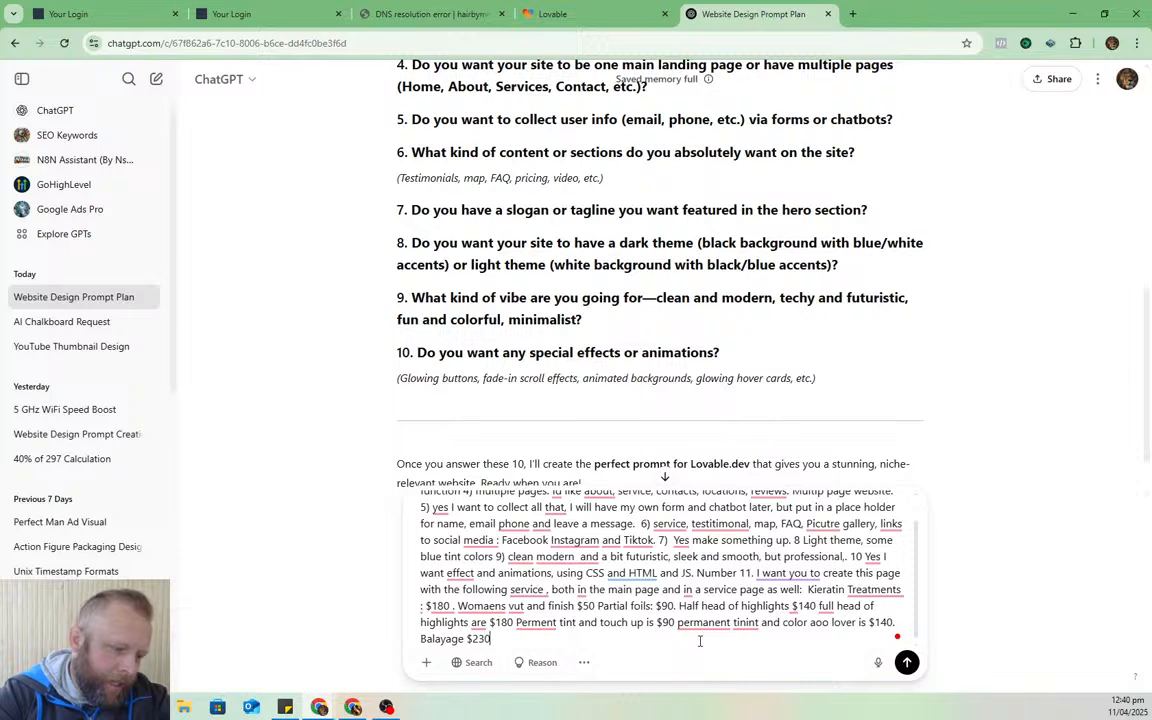
{"action": "type", "text": "Toner "}
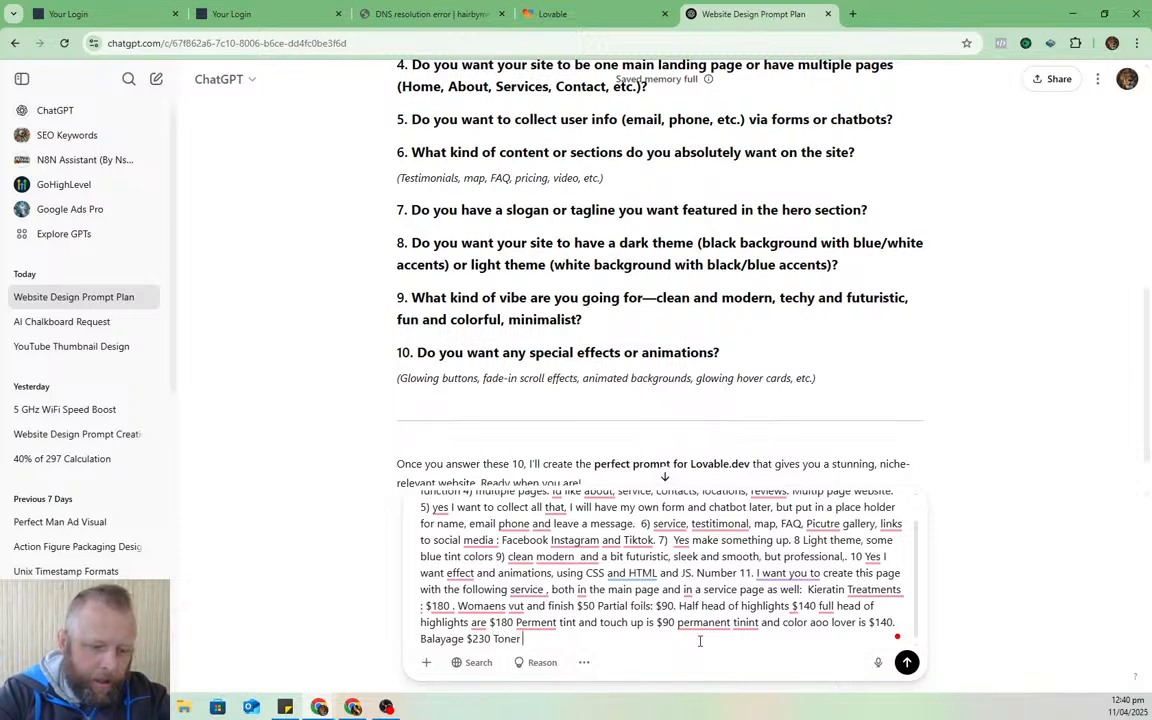
{"action": "type", "text": "$40 "}
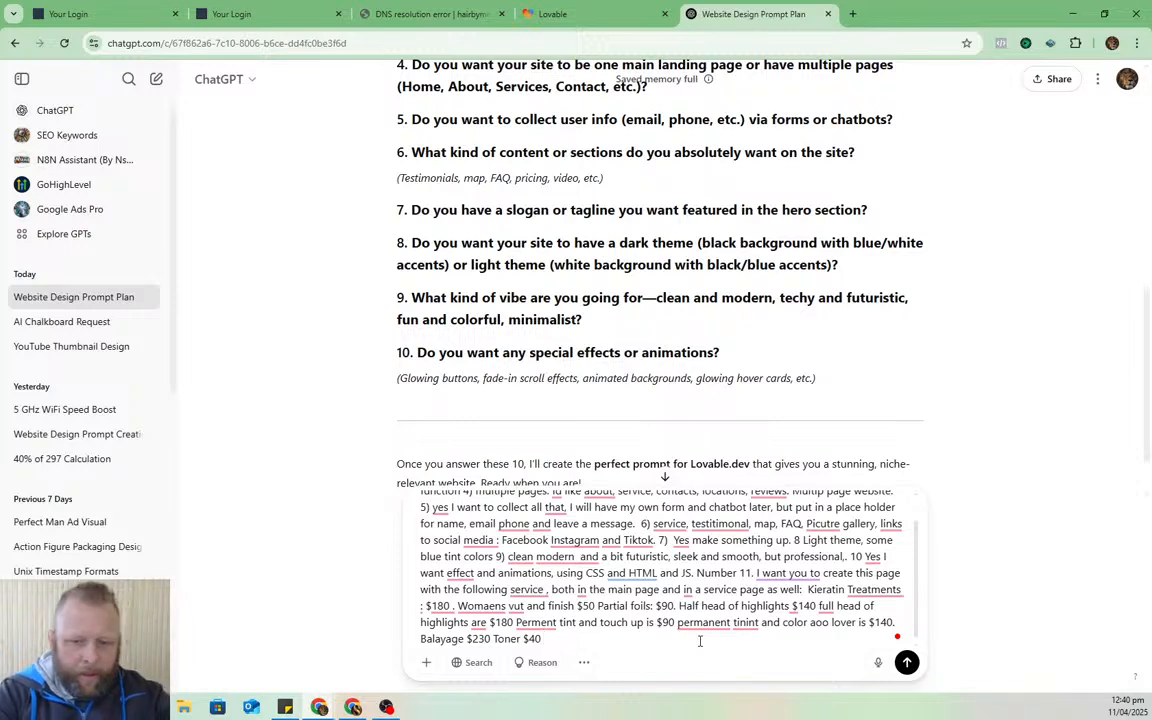
{"action": "type", "text": " Blow wavb"}
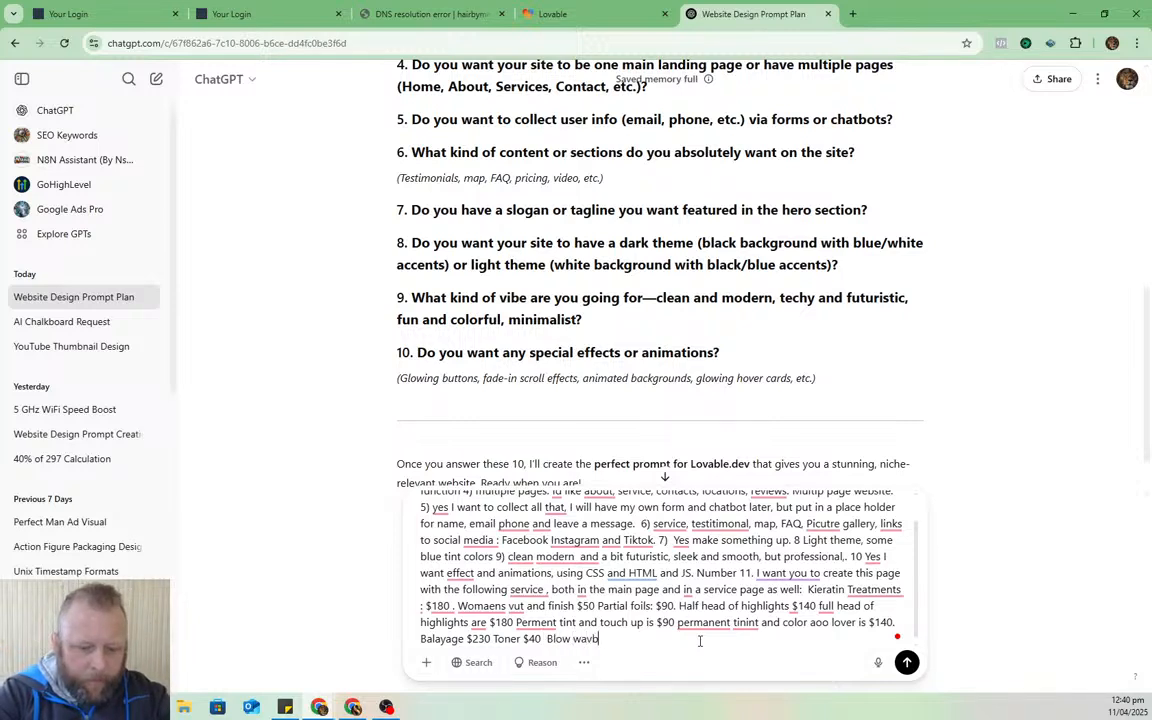
{"action": "type", "text": "e $50"}
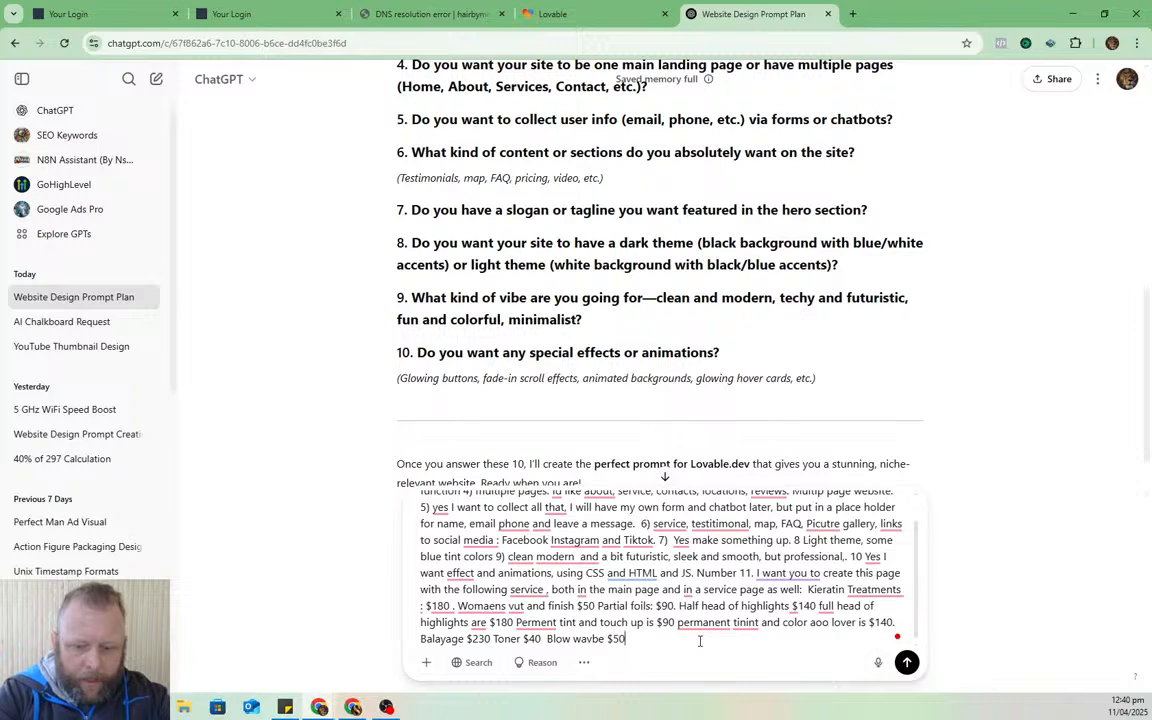
{"action": "type", "text": ". Bo"}
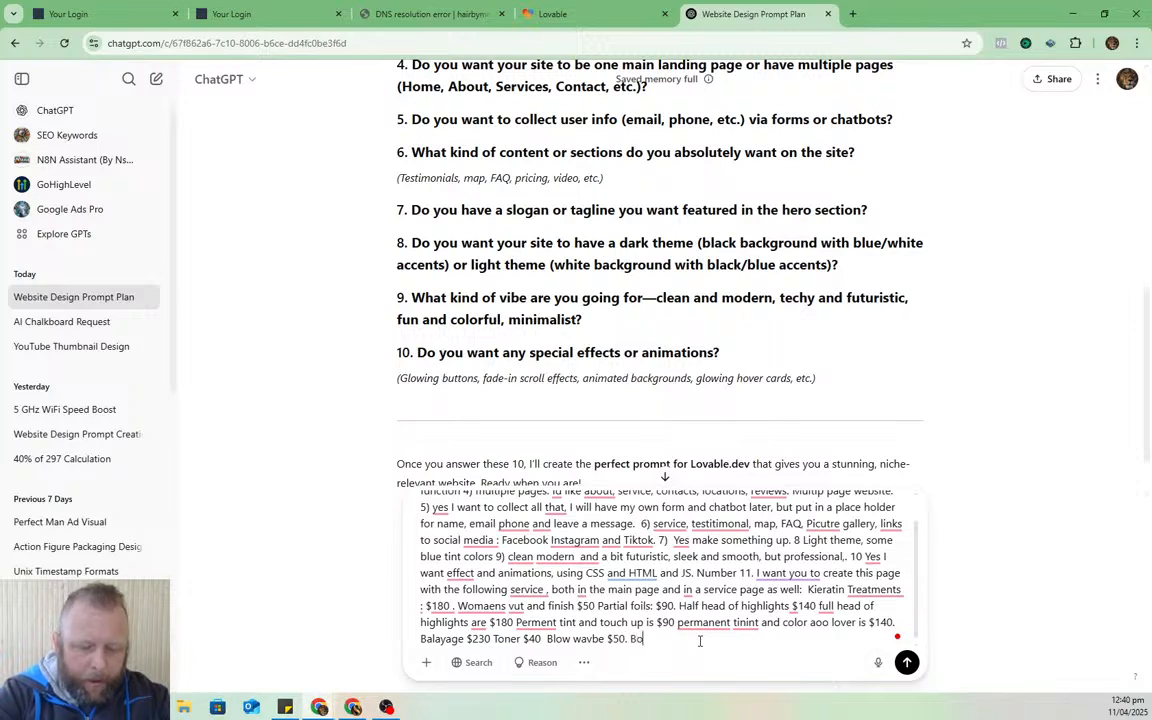
{"action": "type", "text": "ok onli"}
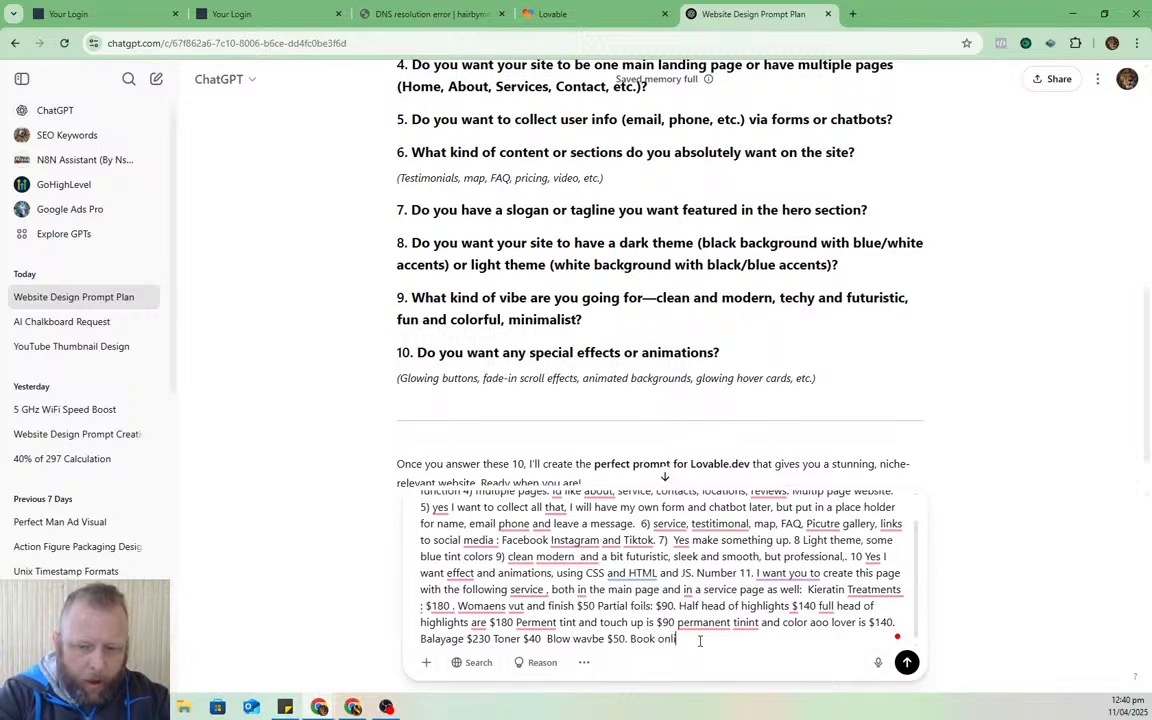
{"action": "type", "text": "ne or call "}
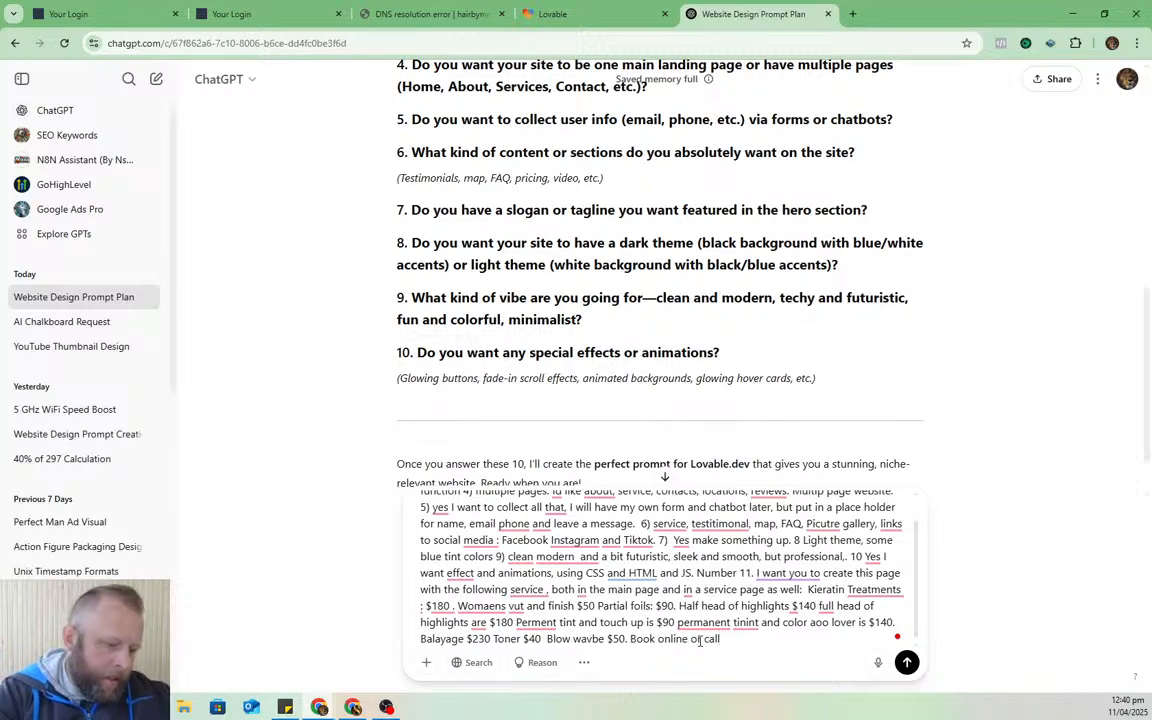
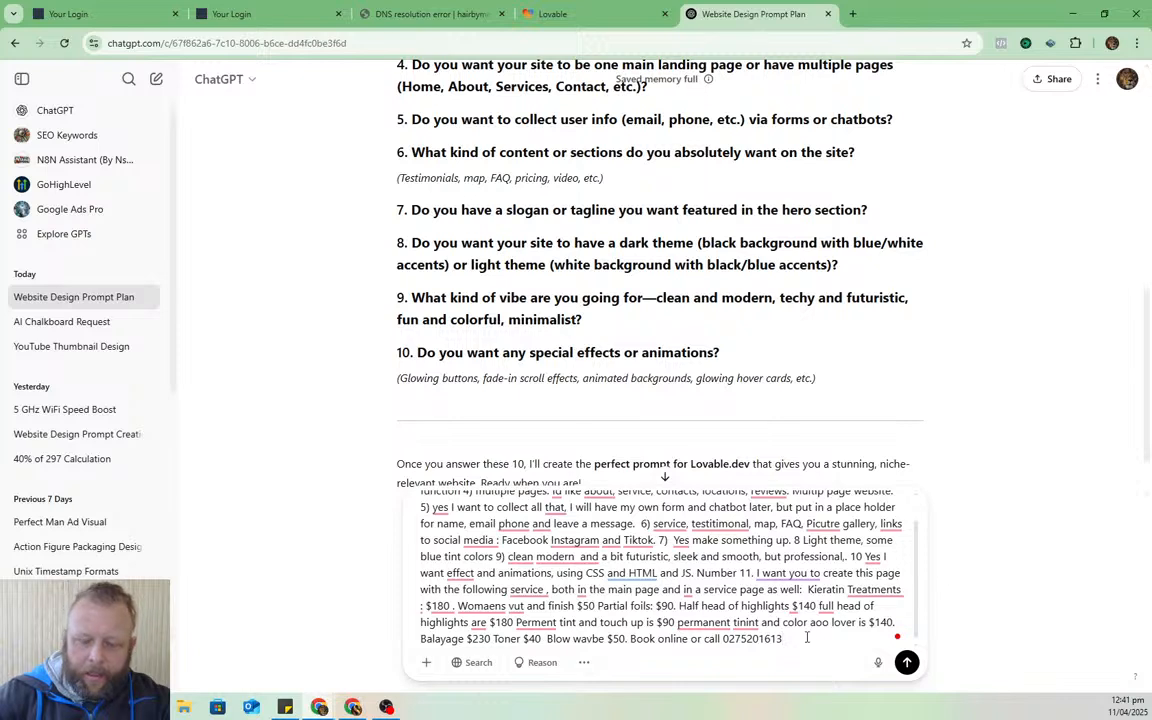
{"action": "type", "text": " . Addre"}
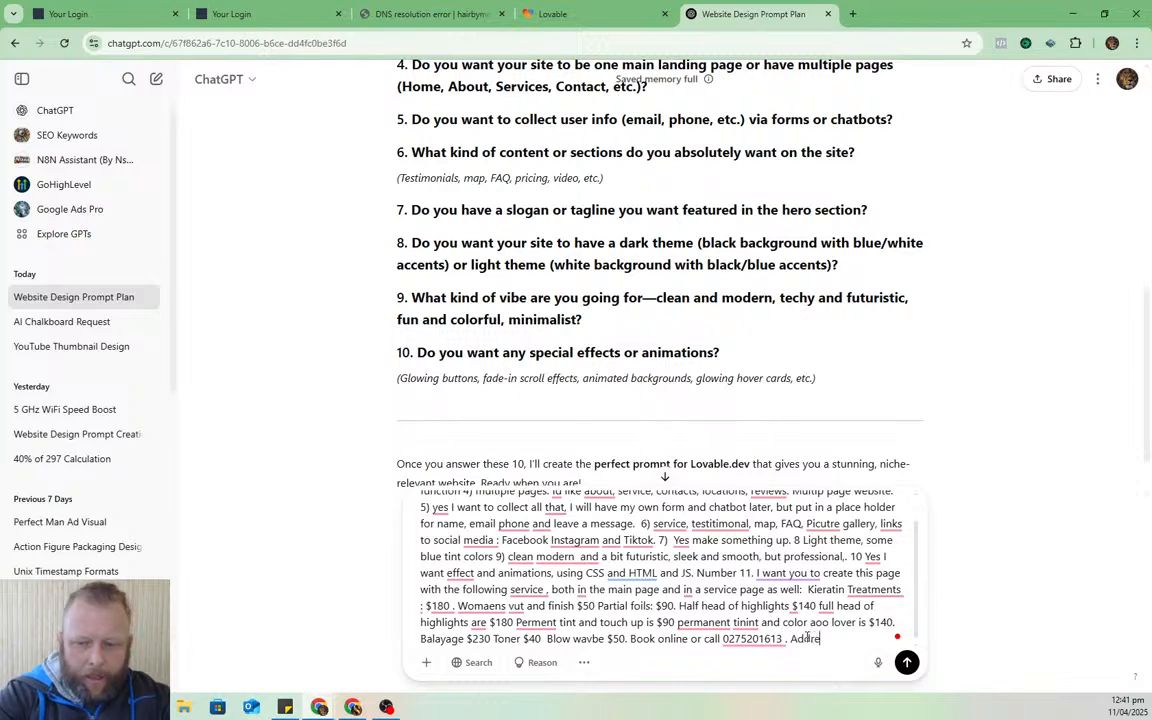
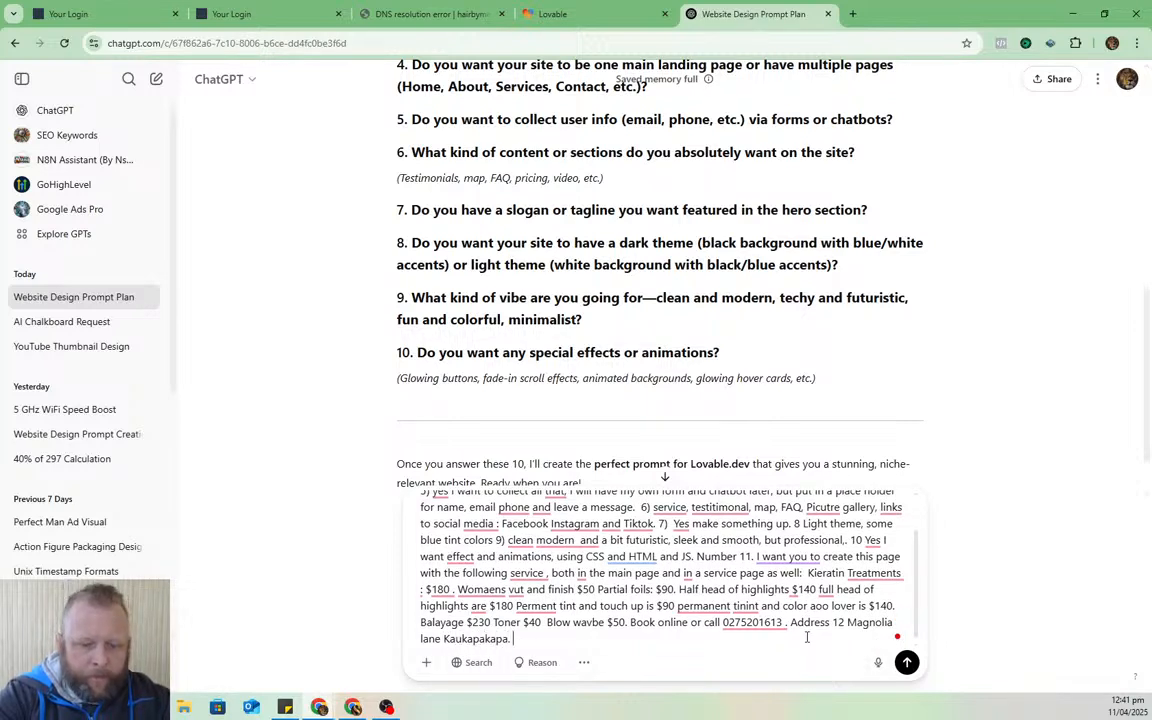
{"action": "type", "text": "This is what I wan"}
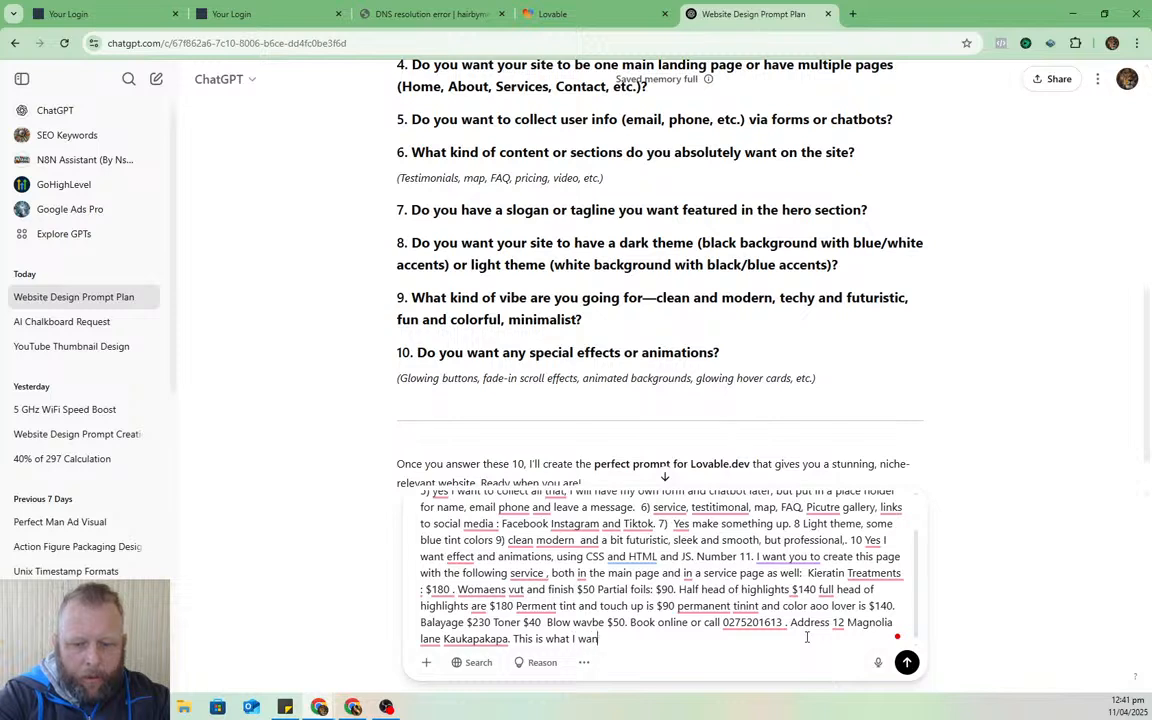
{"action": "type", "text": "t the map to "}
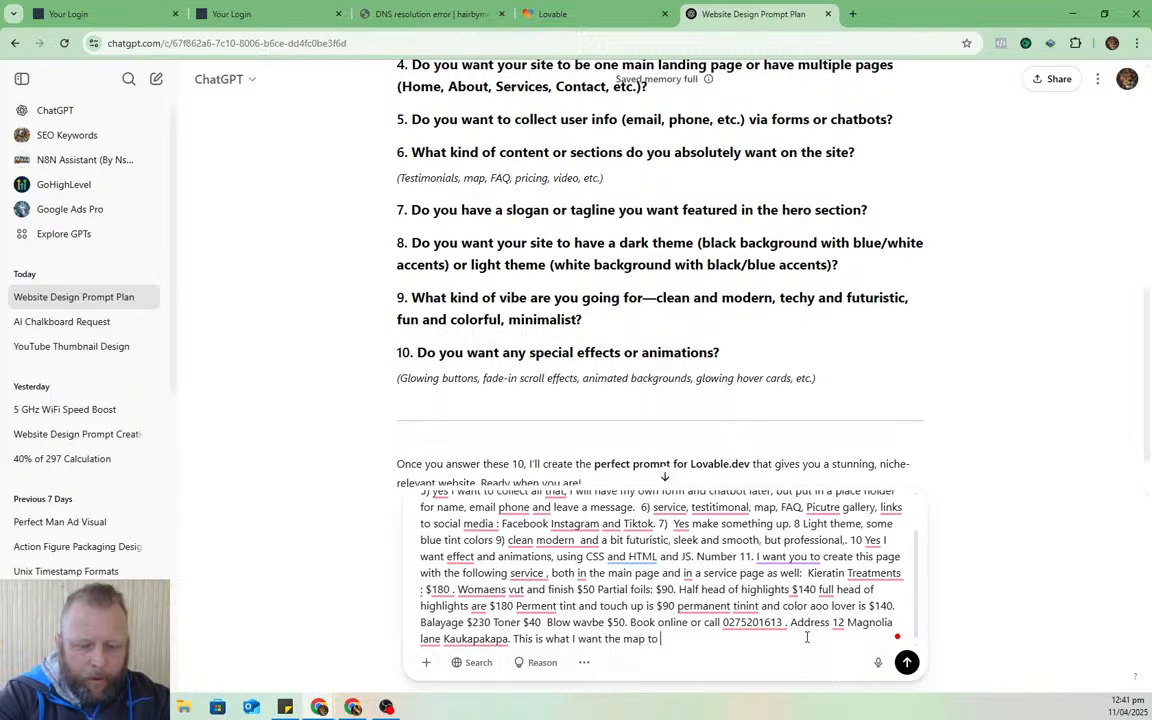
{"action": "type", "text": "show. I "}
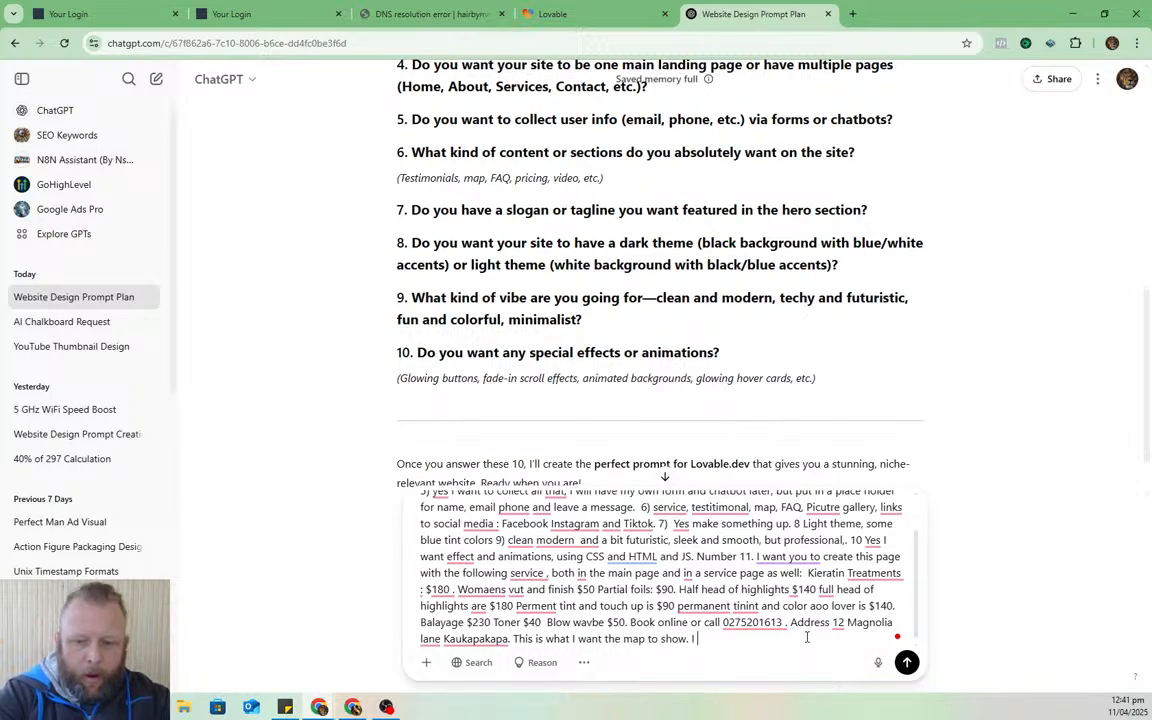
{"action": "type", "text": "also want the pro"}
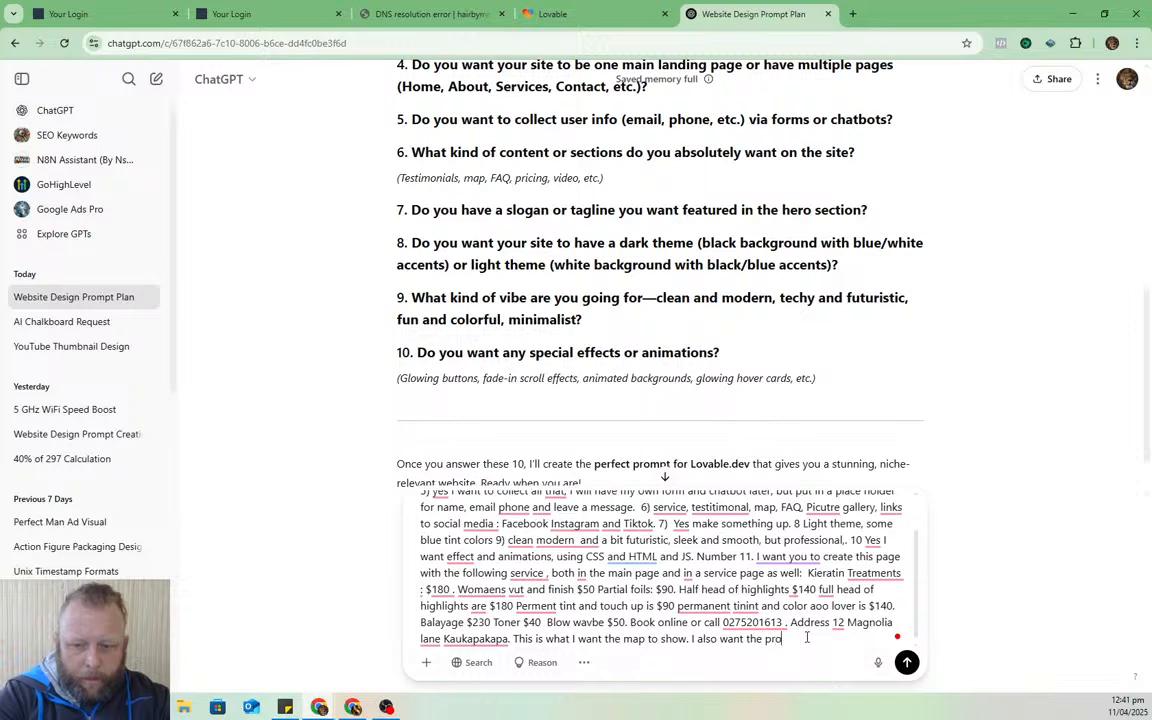
{"action": "type", "text": "mpt to fin"}
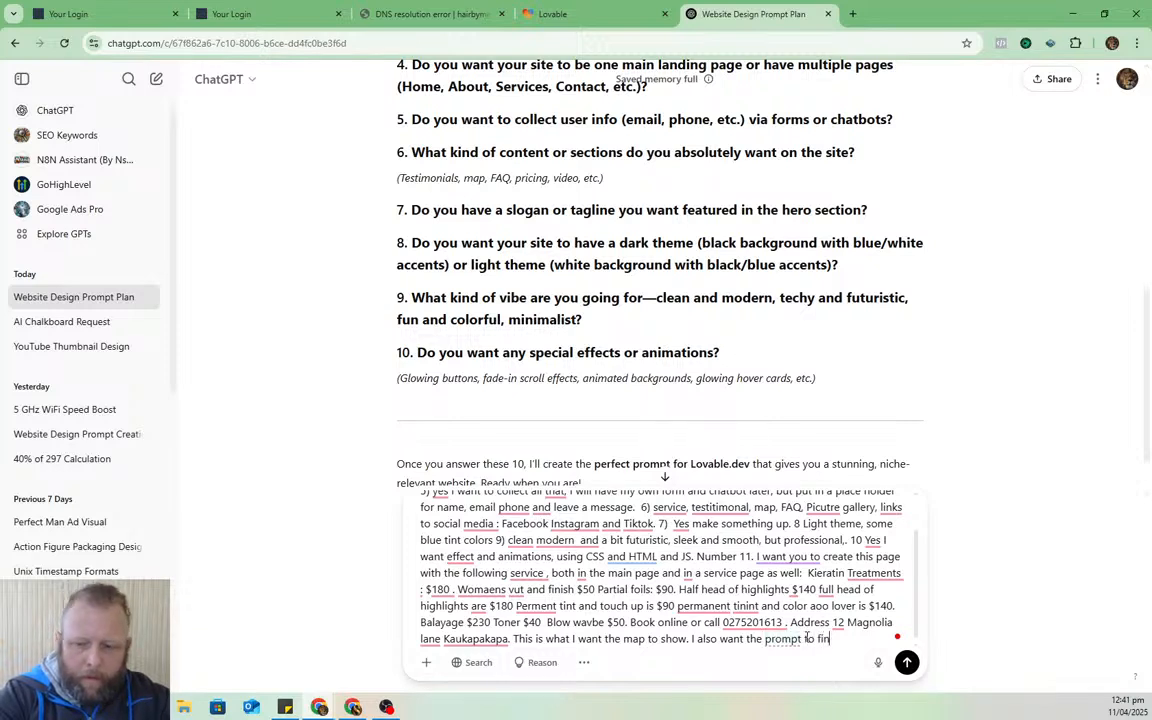
{"action": "type", "text": "d its own "}
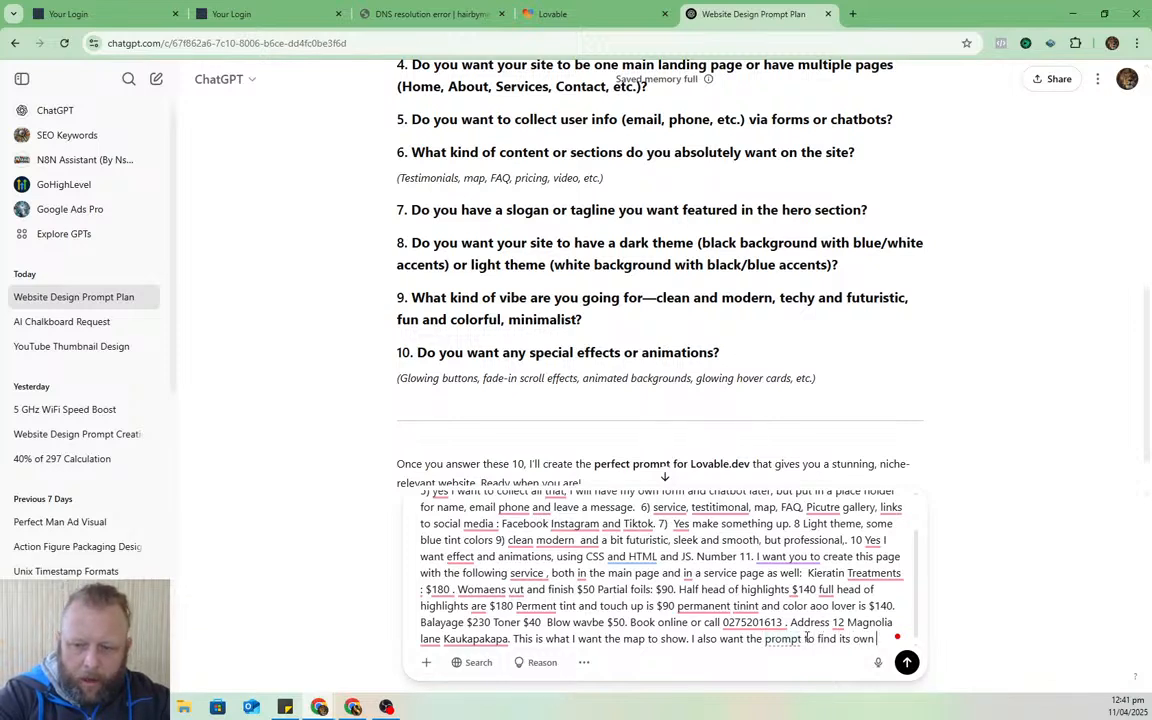
{"action": "type", "text": "hair dres"}
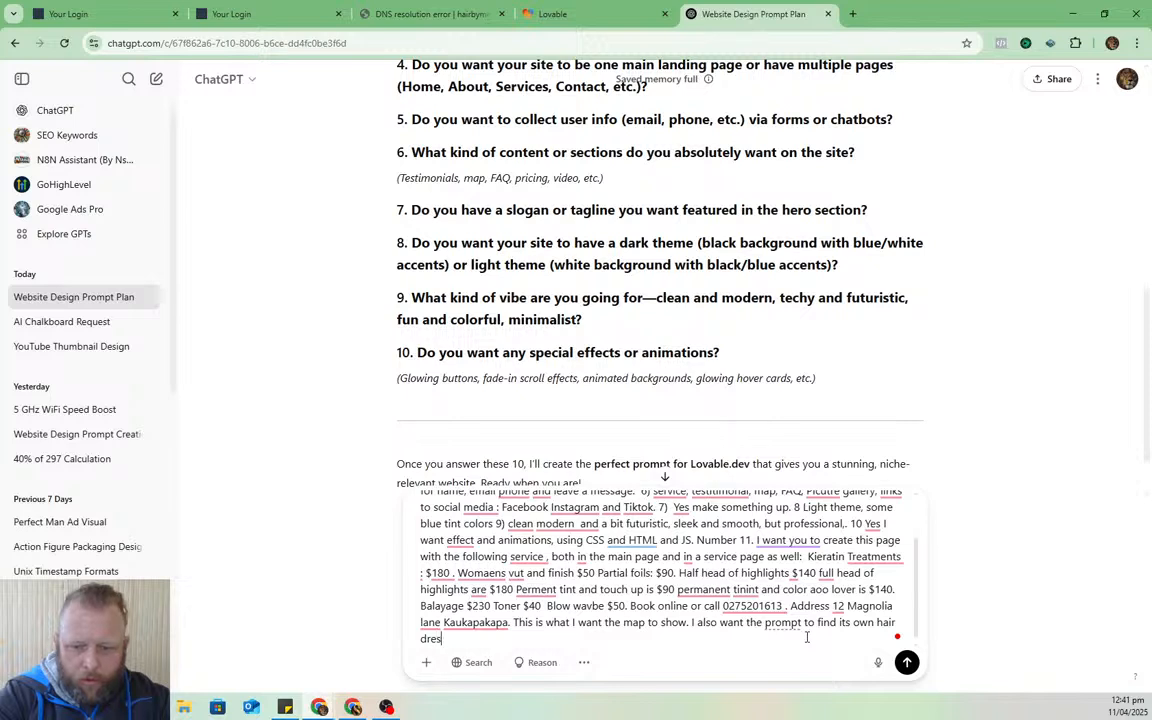
{"action": "type", "text": "sing, beof"}
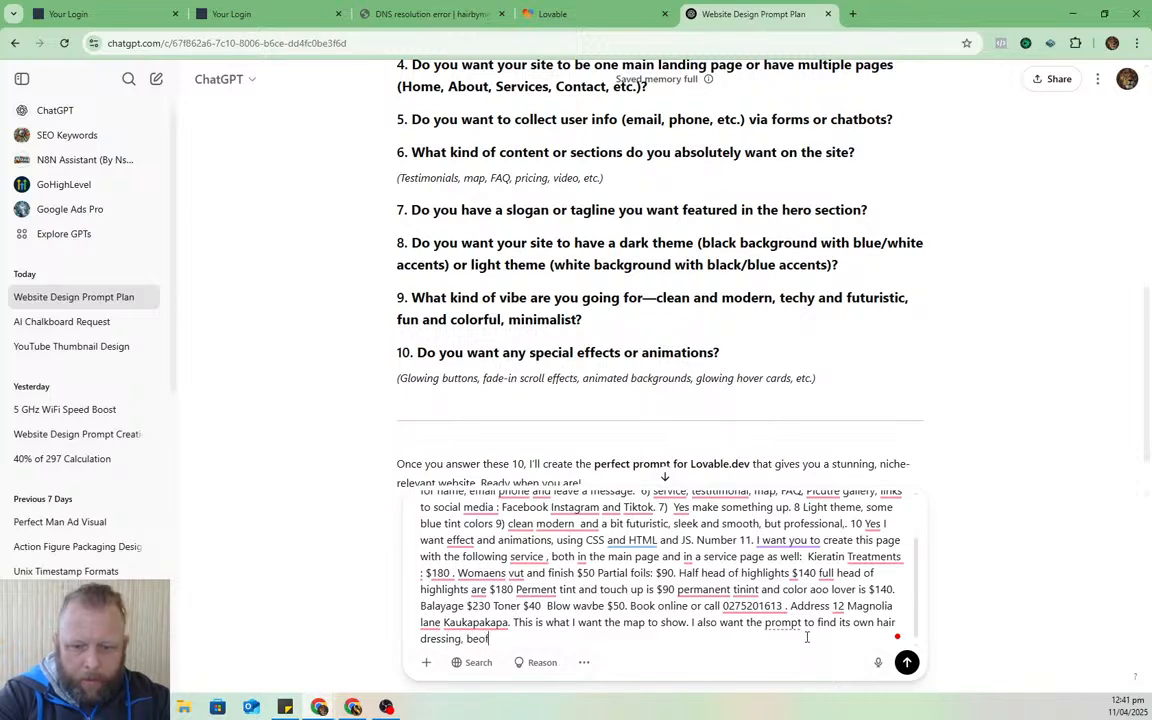
{"action": "key", "text": "BackSpace"}
{"action": "key", "text": "BackSpace"}
{"action": "type", "text": "fore after"}
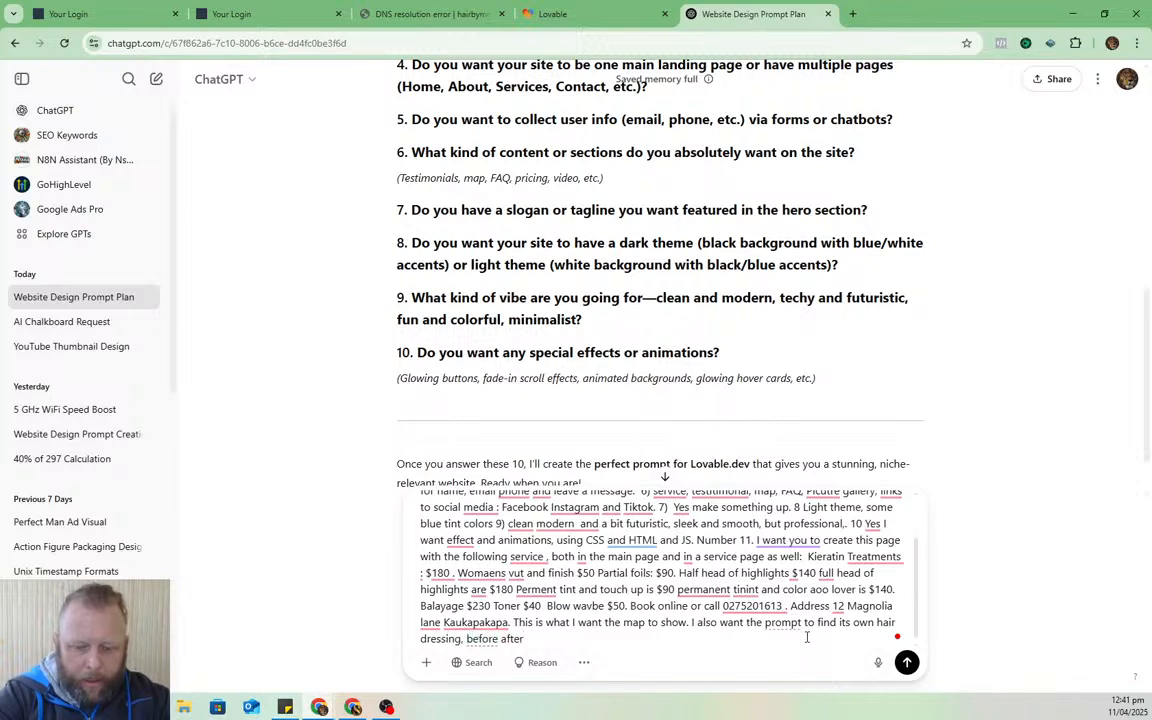
{"action": "type", "text": ", "}
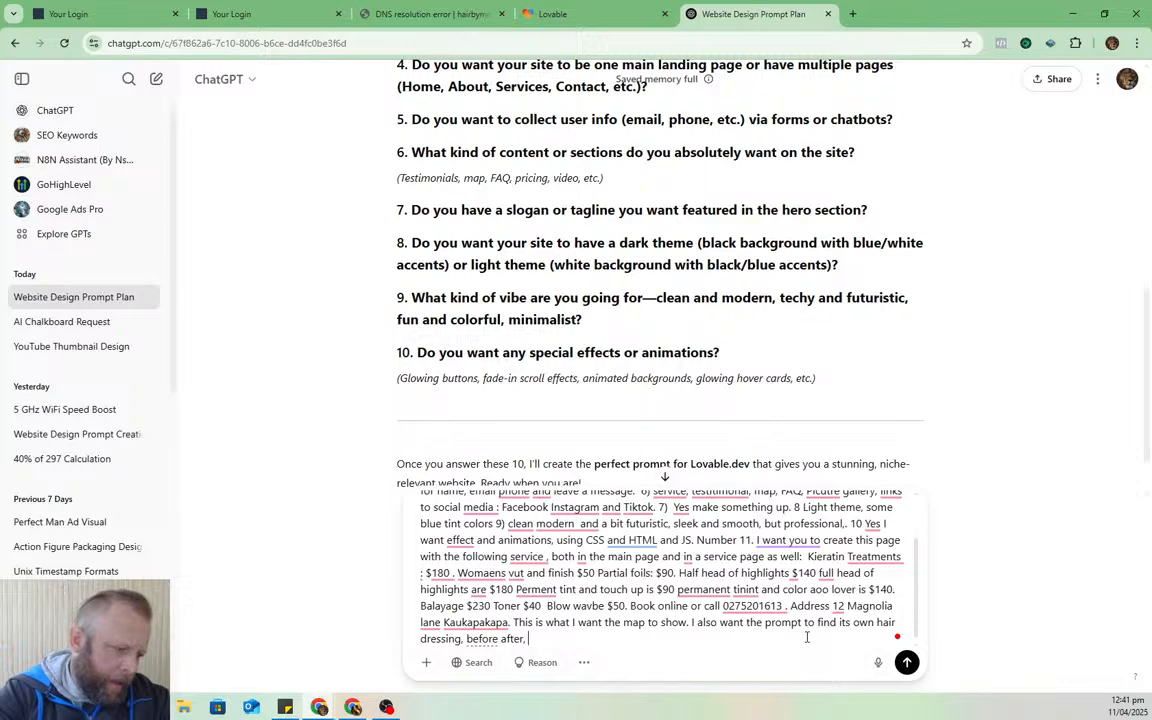
{"action": "type", "text": "kerti"}
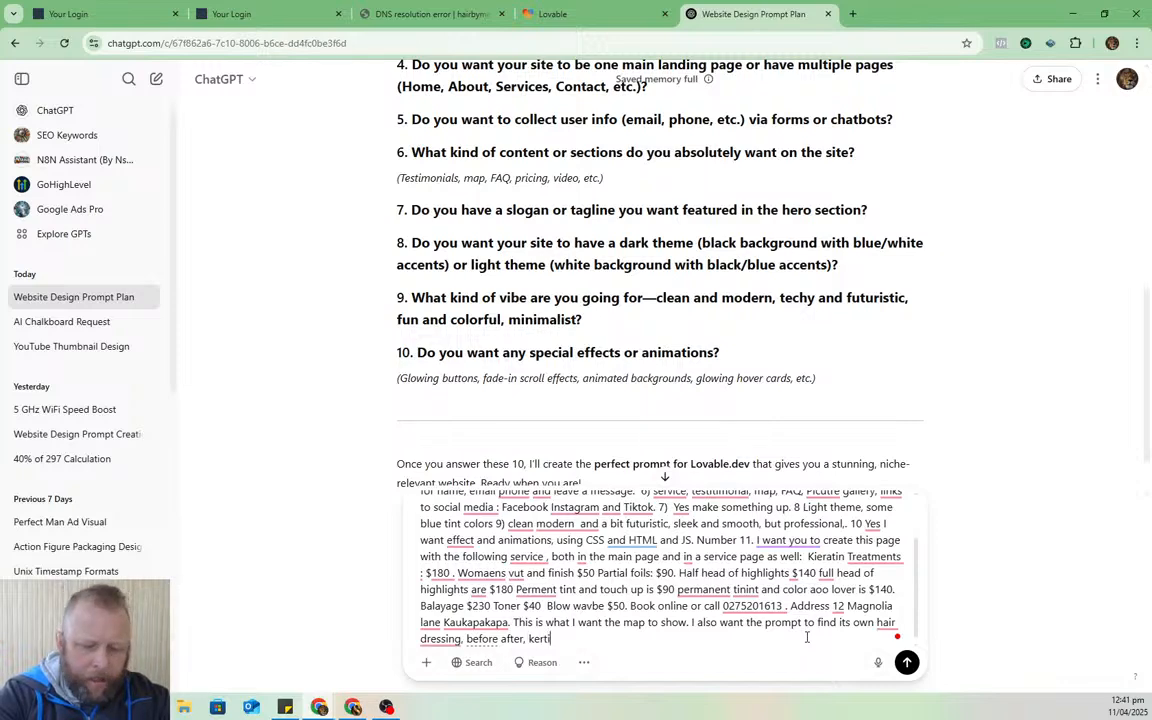
{"action": "type", "text": "n "}
{"action": "type", "text": "lashes"}
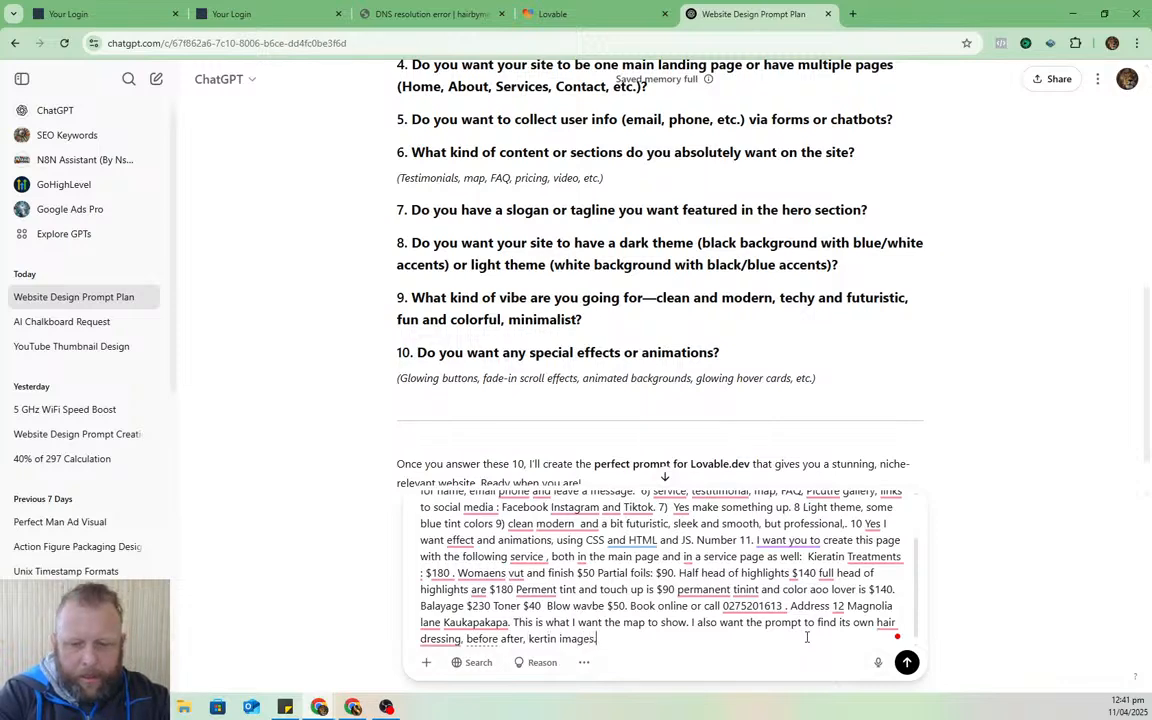
- Send the finished salon answers to ChatGPT to generate the Lovable.dev prompt
{"action": "key", "text": "Return"}
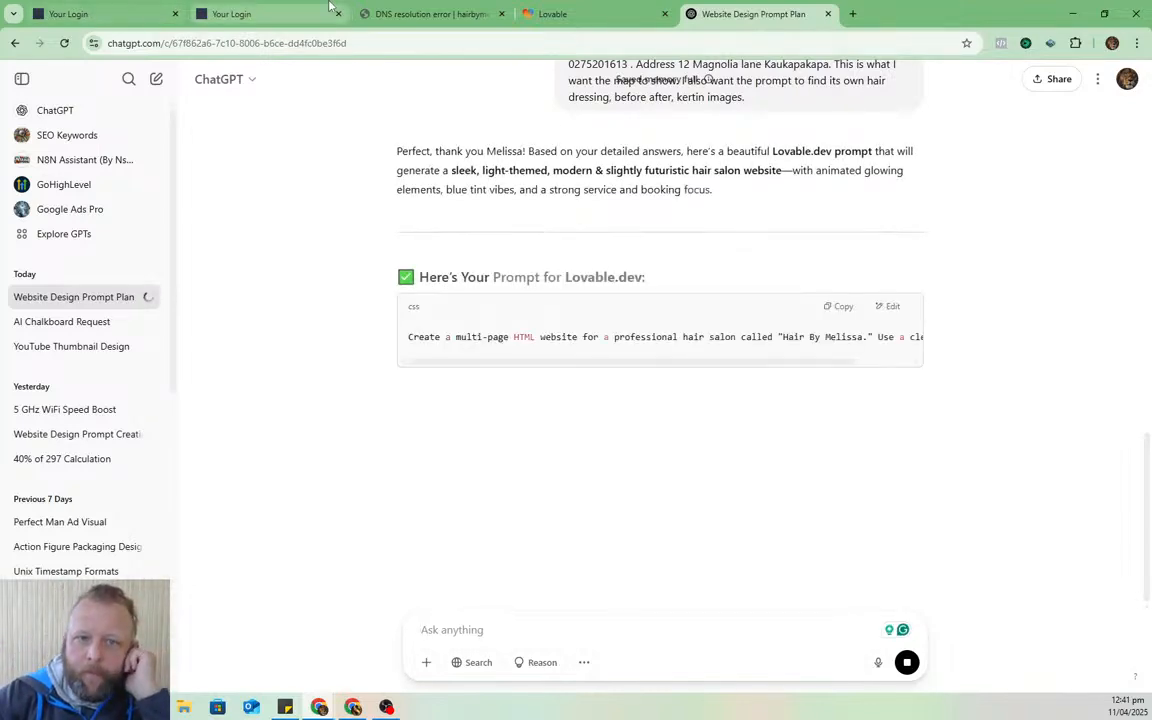
{"action": "left_click", "coordinate": [251, 12]}
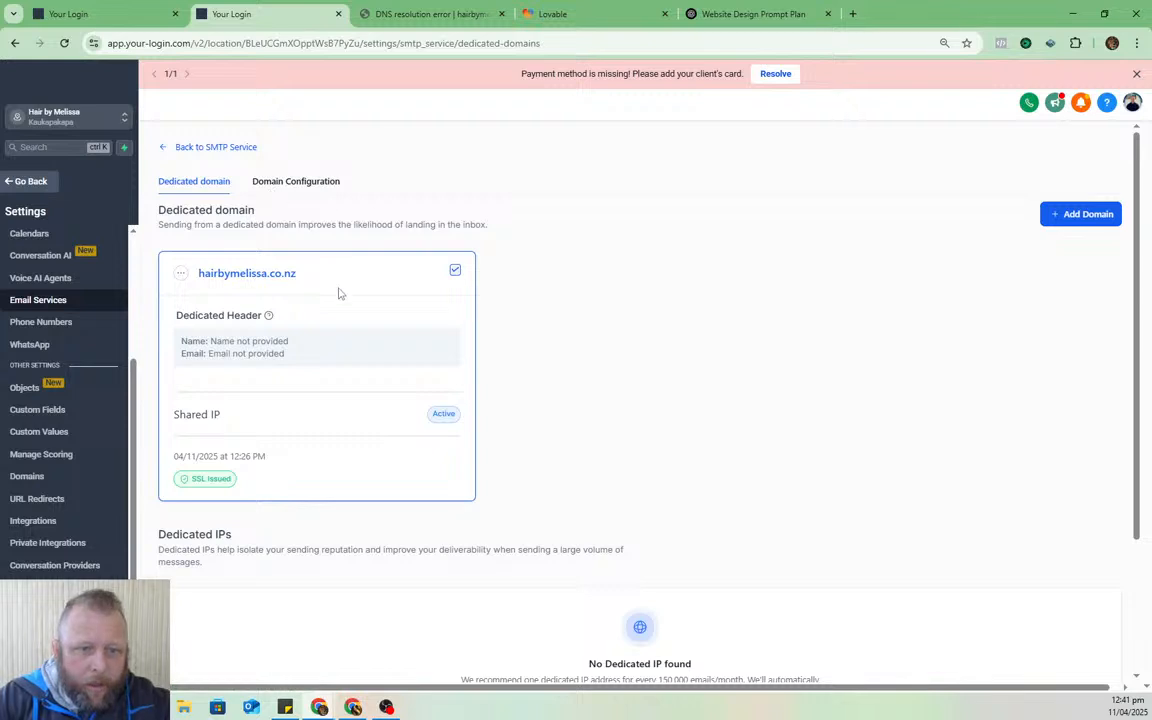
- Save a dedicated header with the owner's first name and a salon e-mail at hairbymelissa.co.nz
{"action": "left_click_drag", "start_coordinate": [300, 273], "coordinate": [199, 280]}
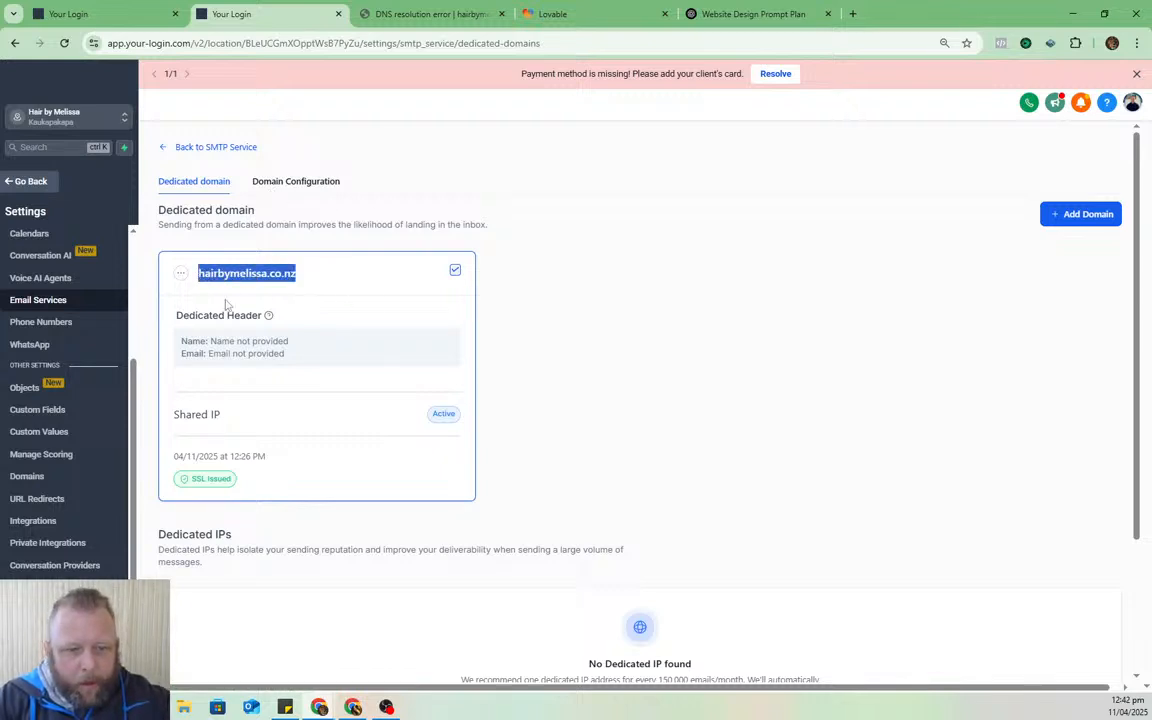
{"action": "left_click", "coordinate": [180, 273]}
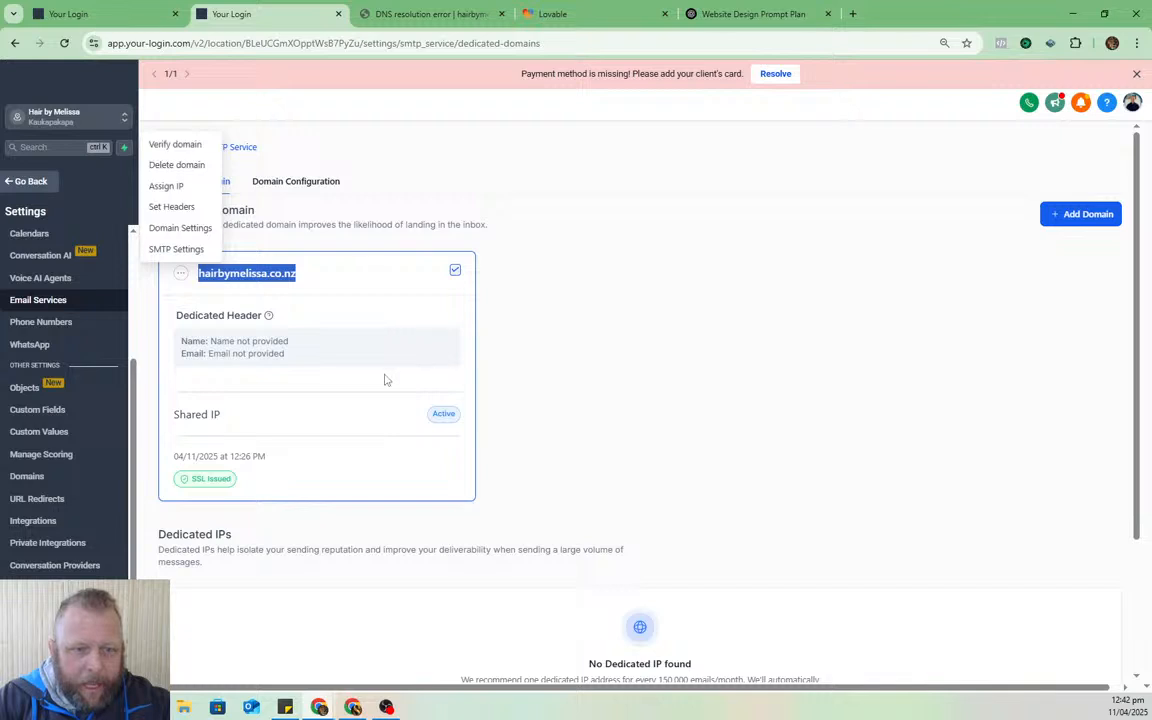
{"action": "left_click", "coordinate": [170, 207]}
{"action": "left_click", "coordinate": [625, 406]}
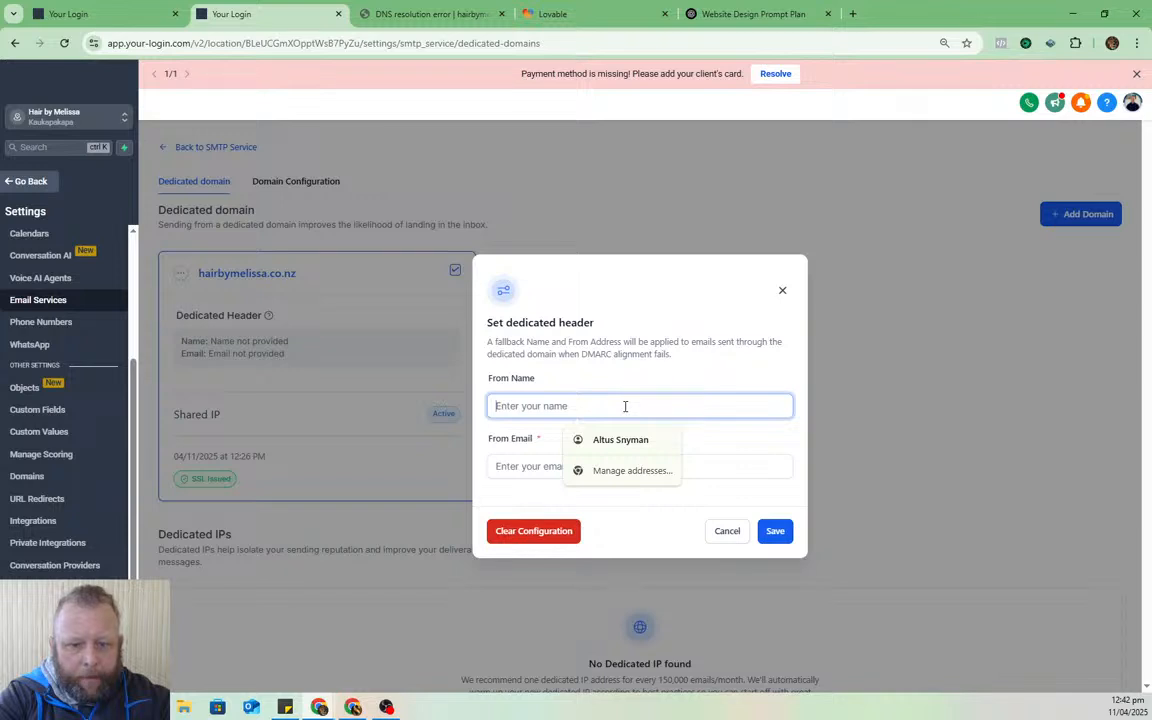
{"action": "type", "text": "Me"}
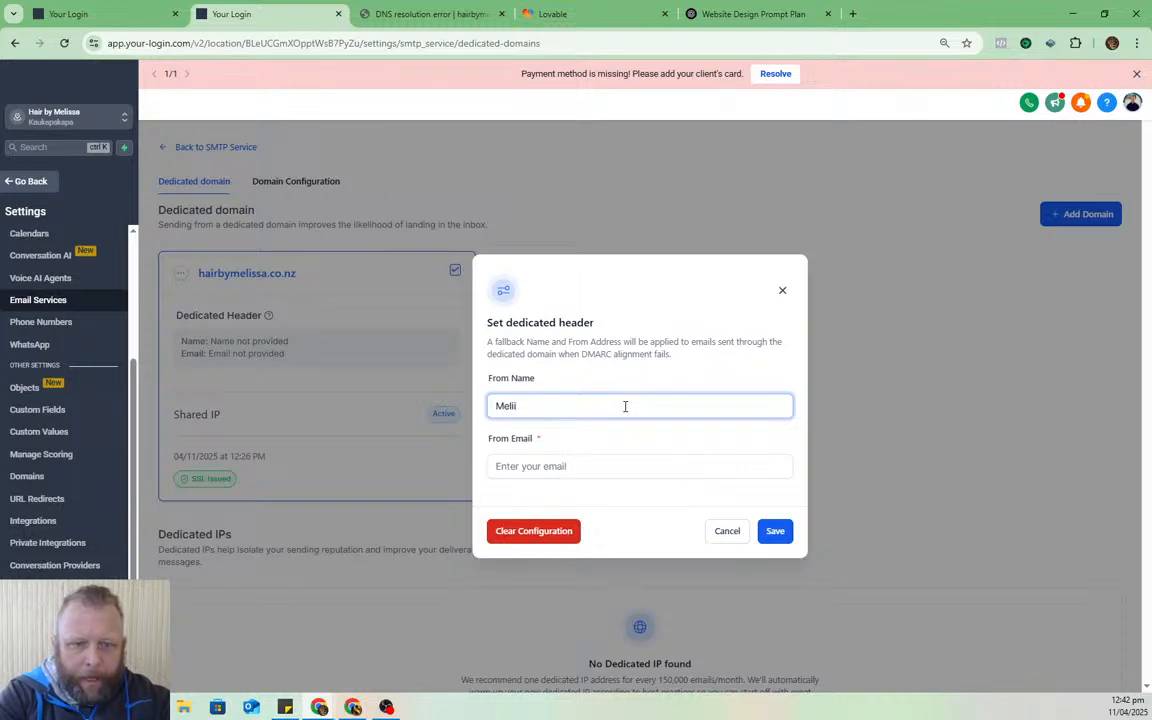
{"action": "type", "text": "lis"}
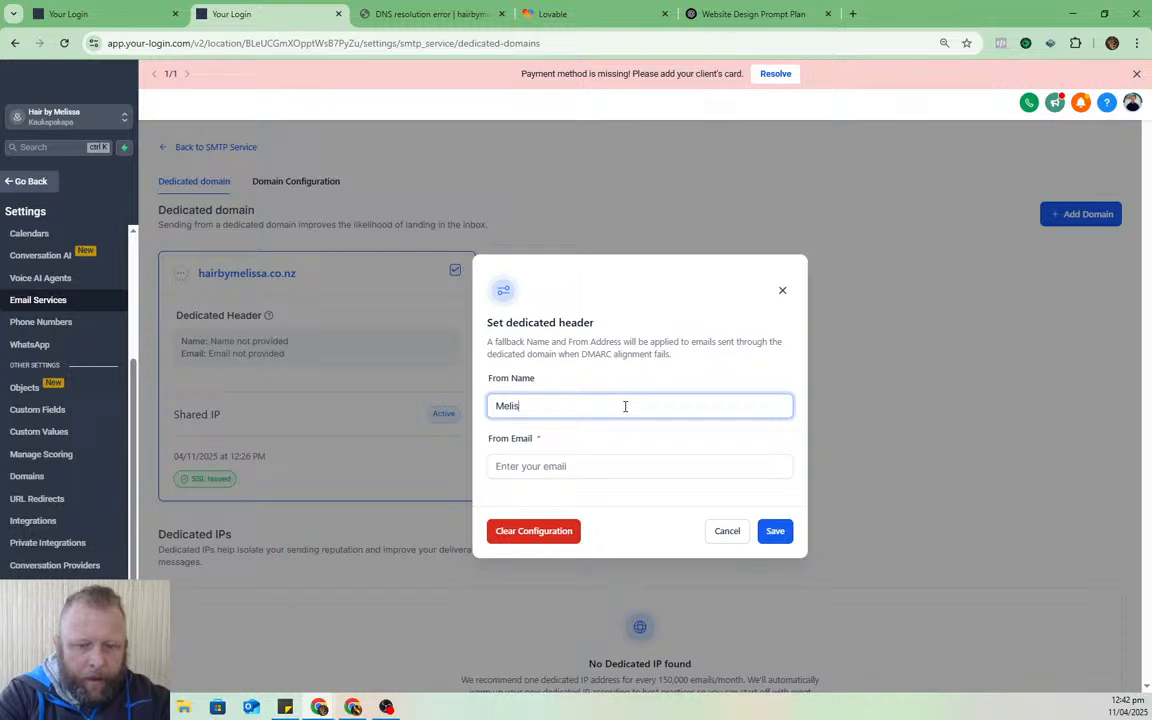
{"action": "type", "text": "sa"}
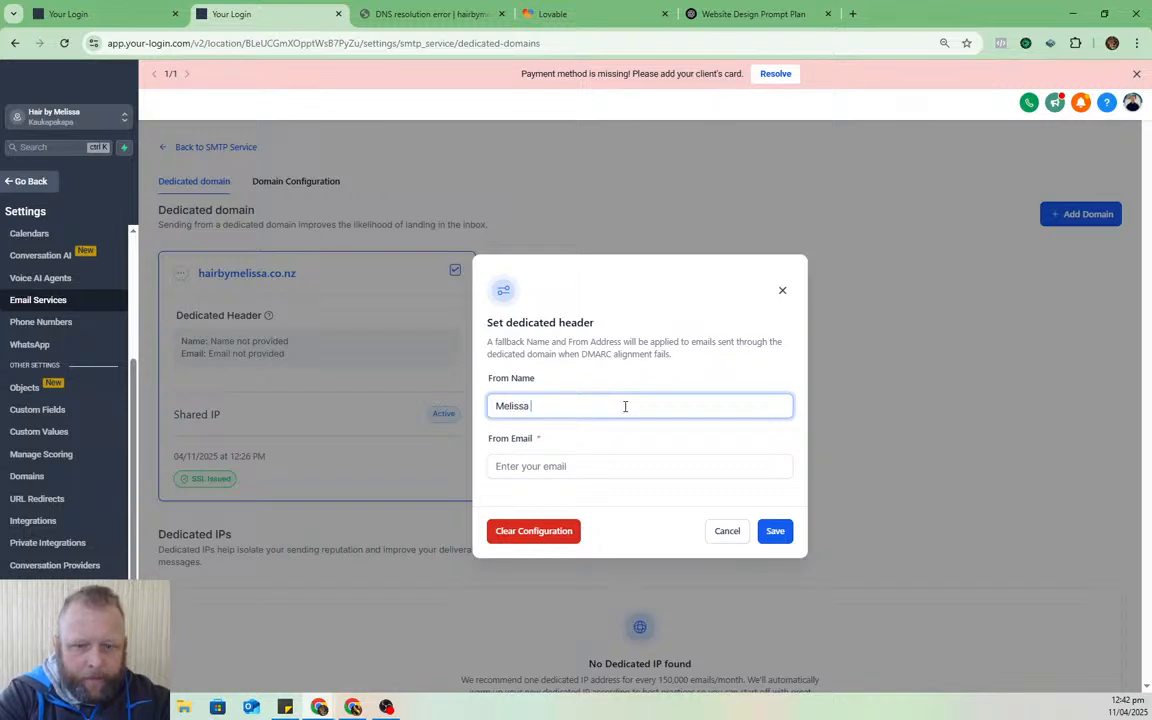
{"action": "key", "text": "Tab"}
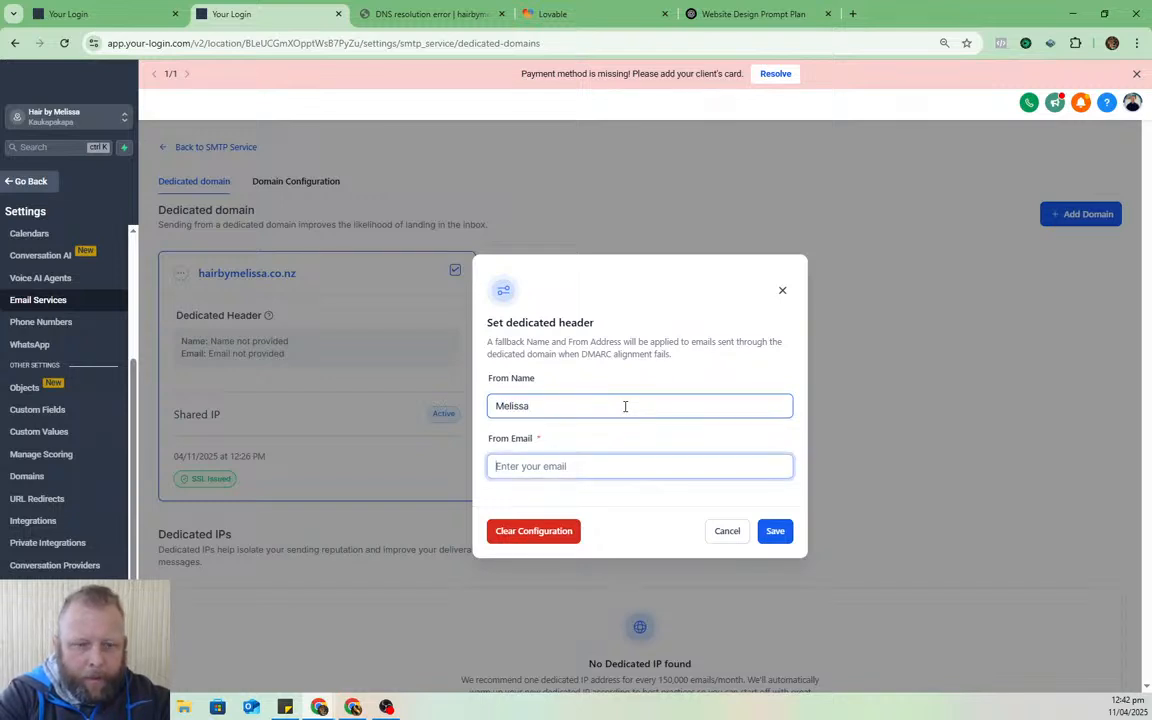
{"action": "type", "text": "m"}
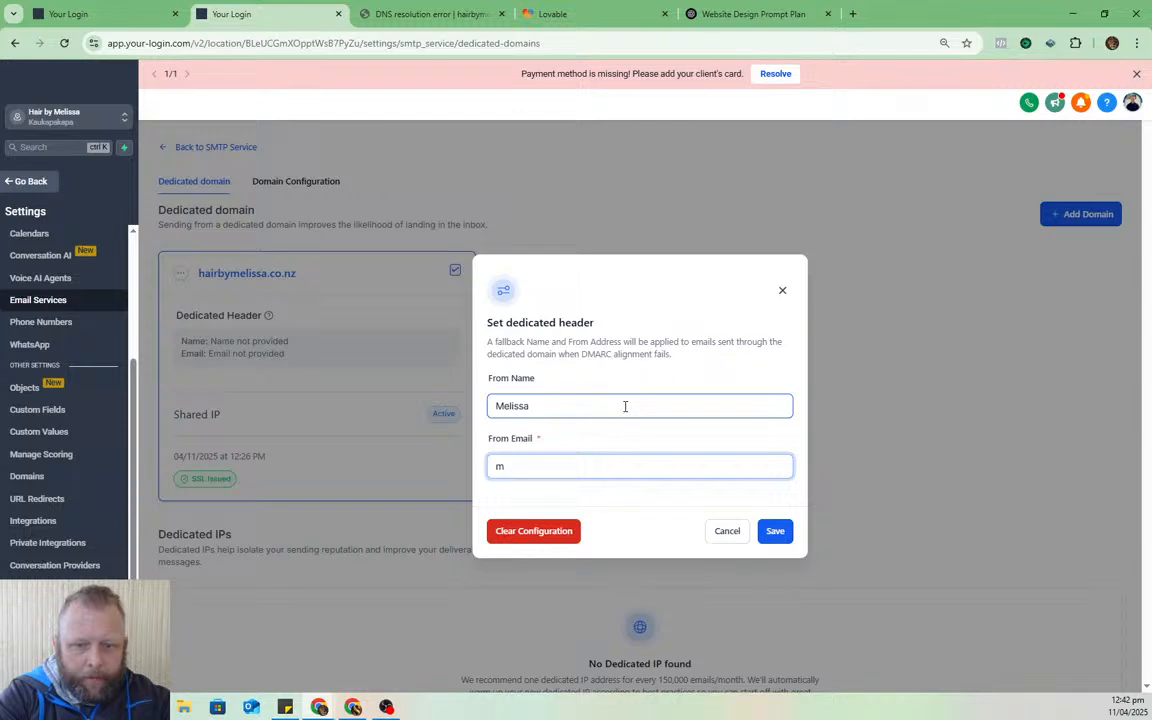
{"action": "key", "text": "BackSpace"}
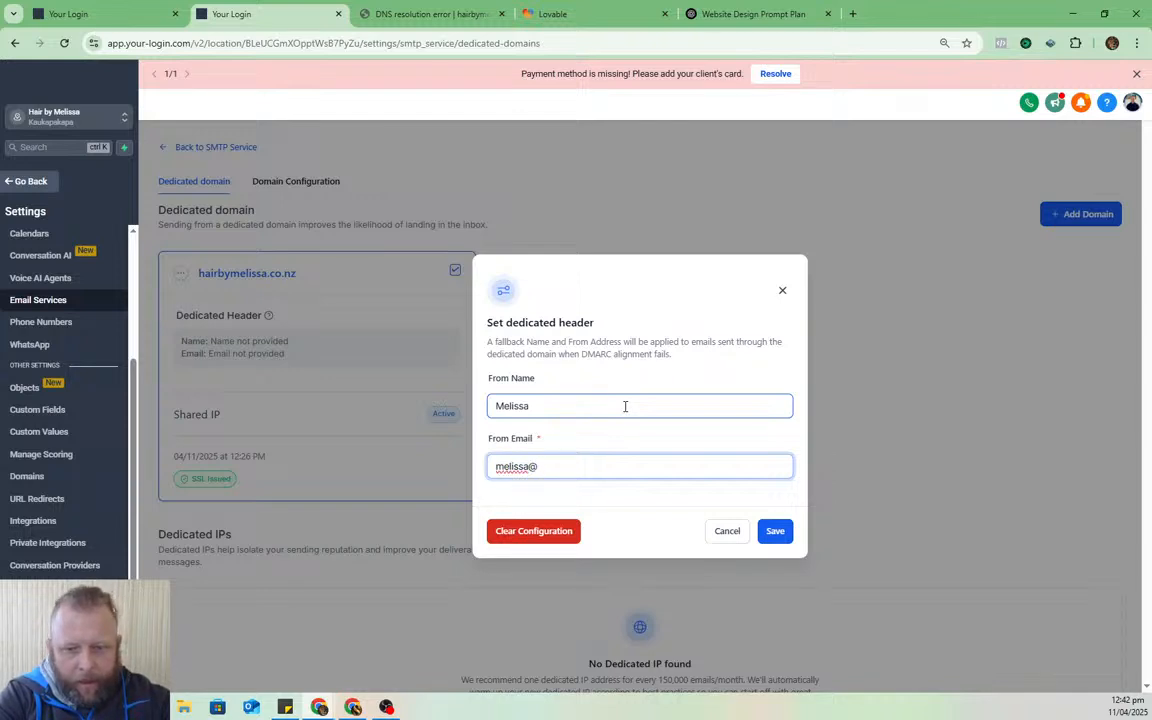
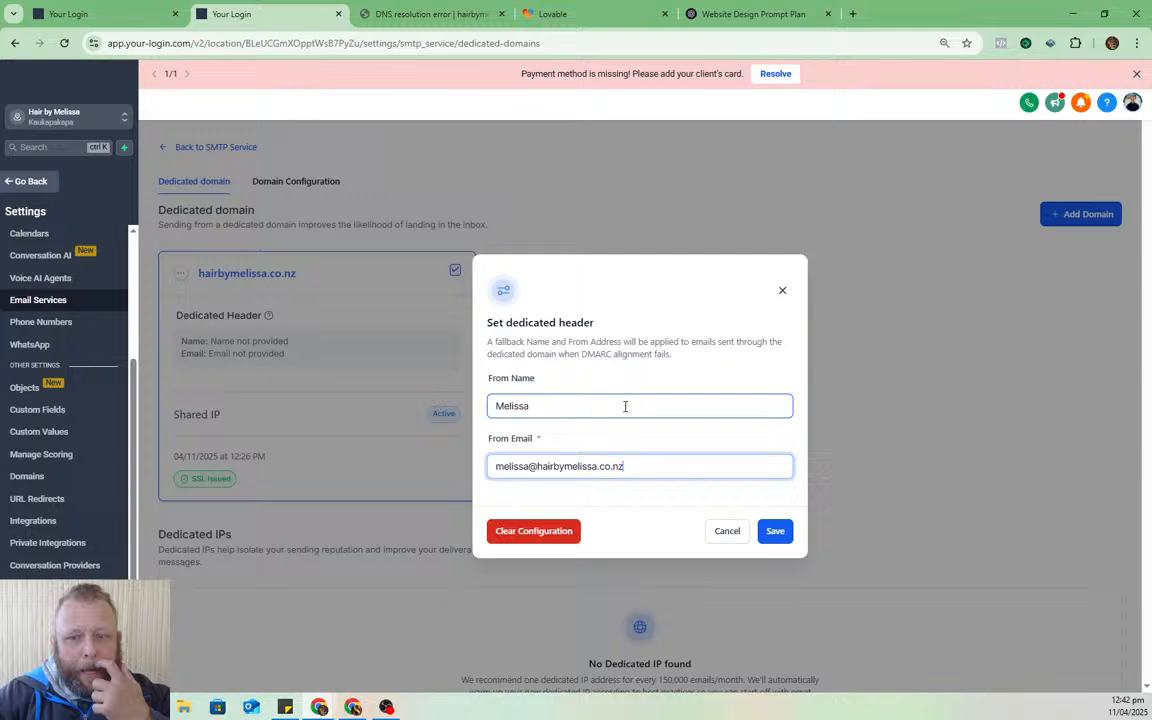
{"action": "left_click", "coordinate": [775, 532]}
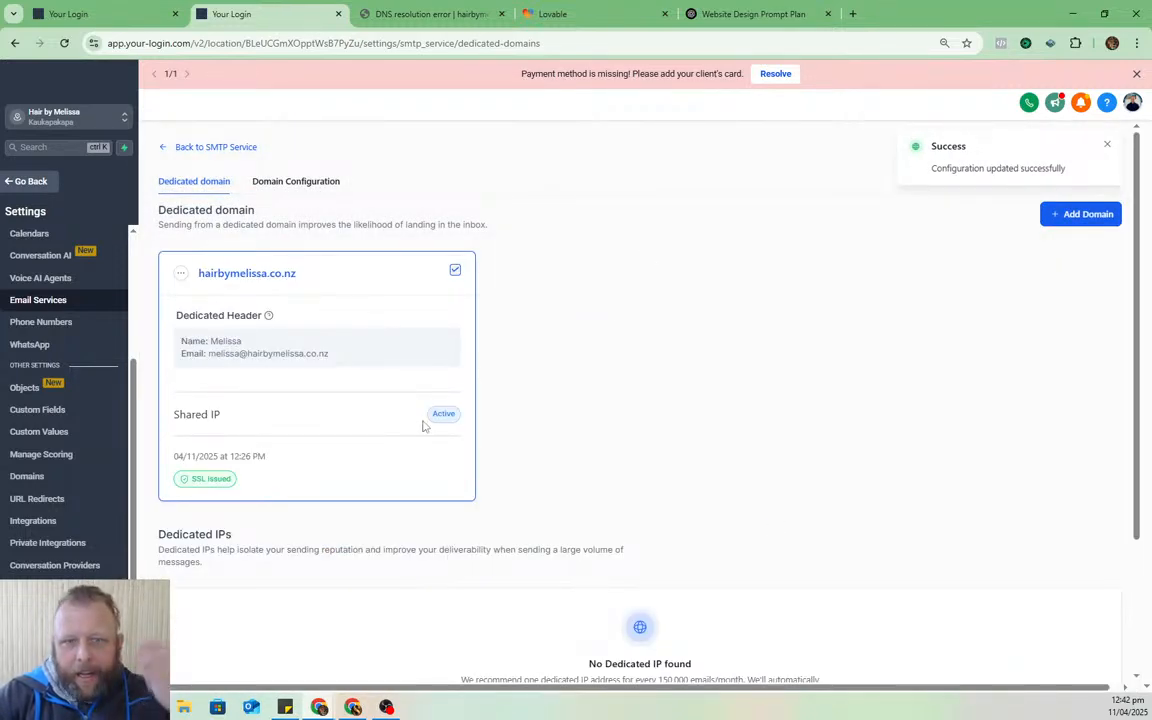
{"action": "left_click", "coordinate": [430, 14]}
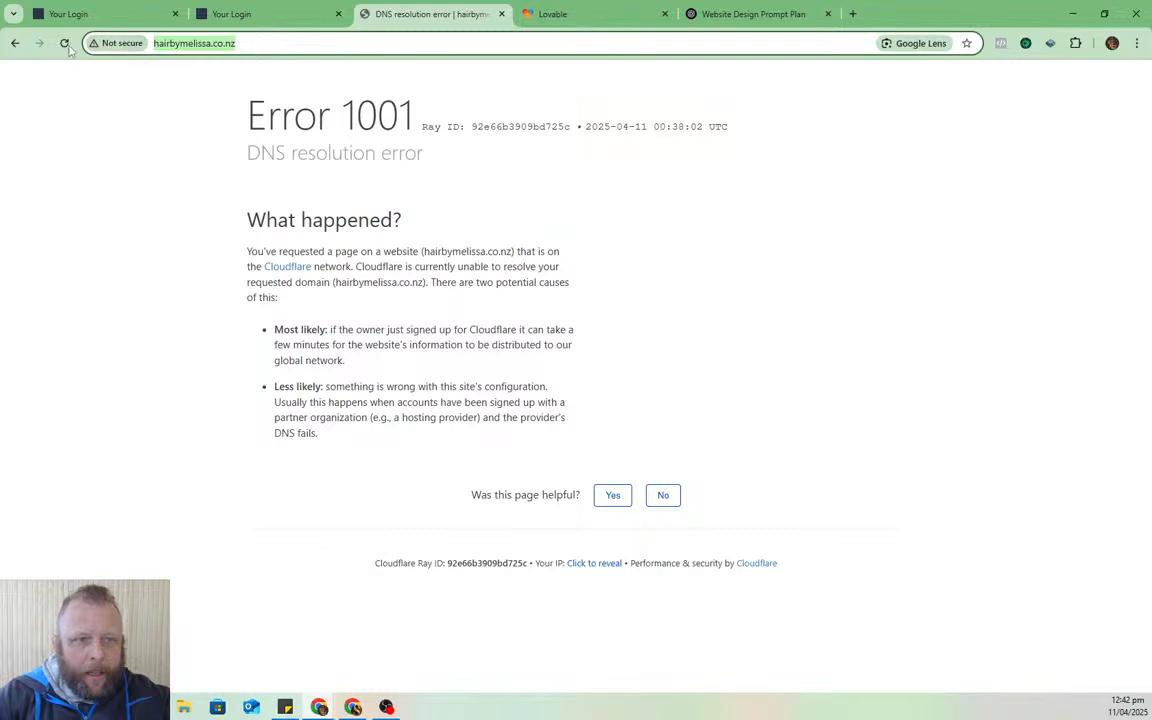
- Reload hairbymelissa.co.nz to recheck its DNS error
{"action": "left_click", "coordinate": [64, 43]}
{"action": "left_click", "coordinate": [231, 14]}
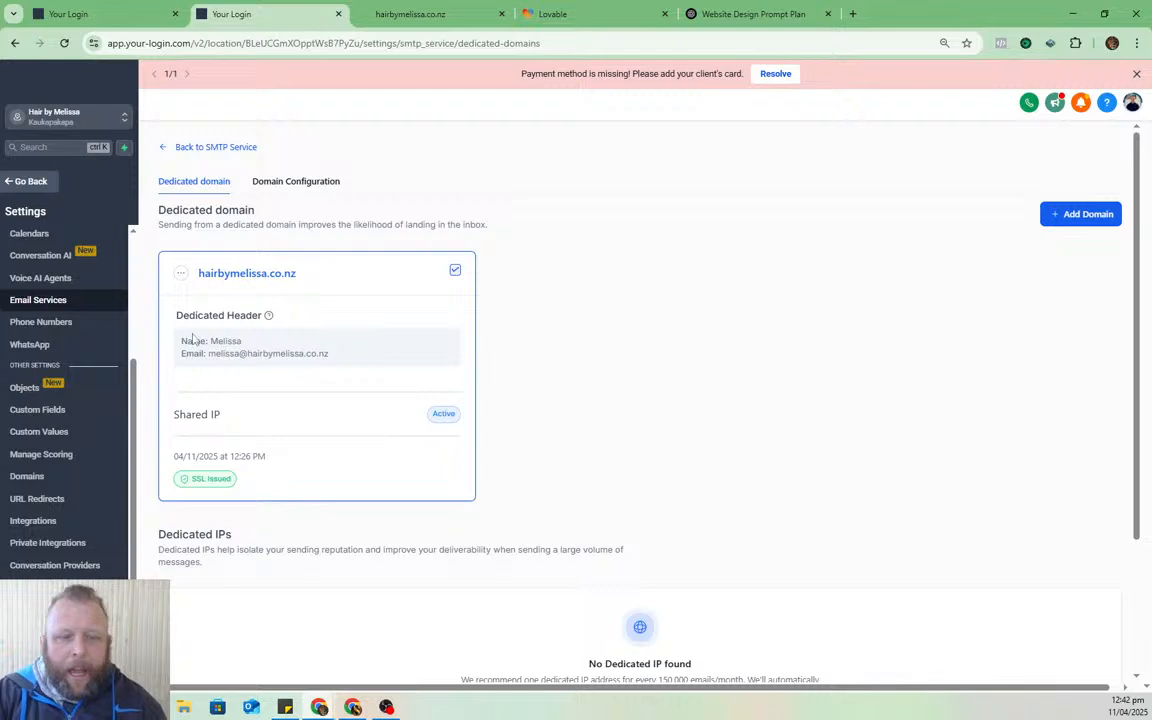
- Assign hairbymelissa.co.nz as sending domain for Workflow and One-One Conversation emails
{"action": "left_click", "coordinate": [309, 188]}
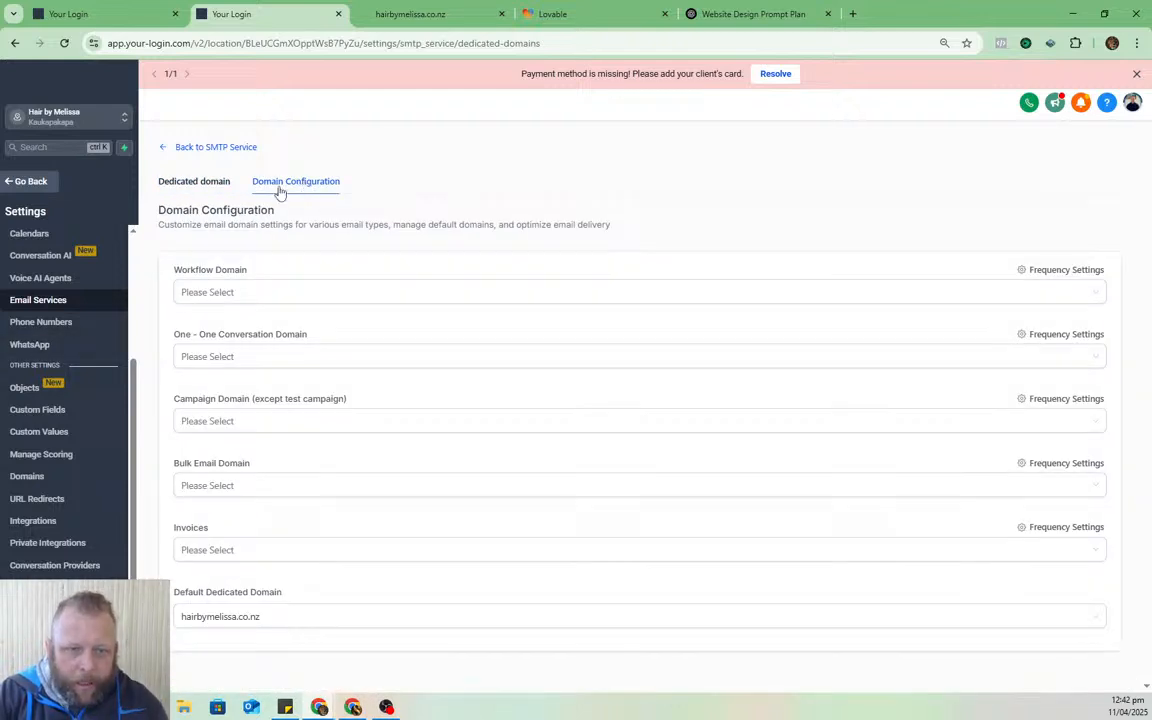
{"action": "left_click", "coordinate": [380, 294]}
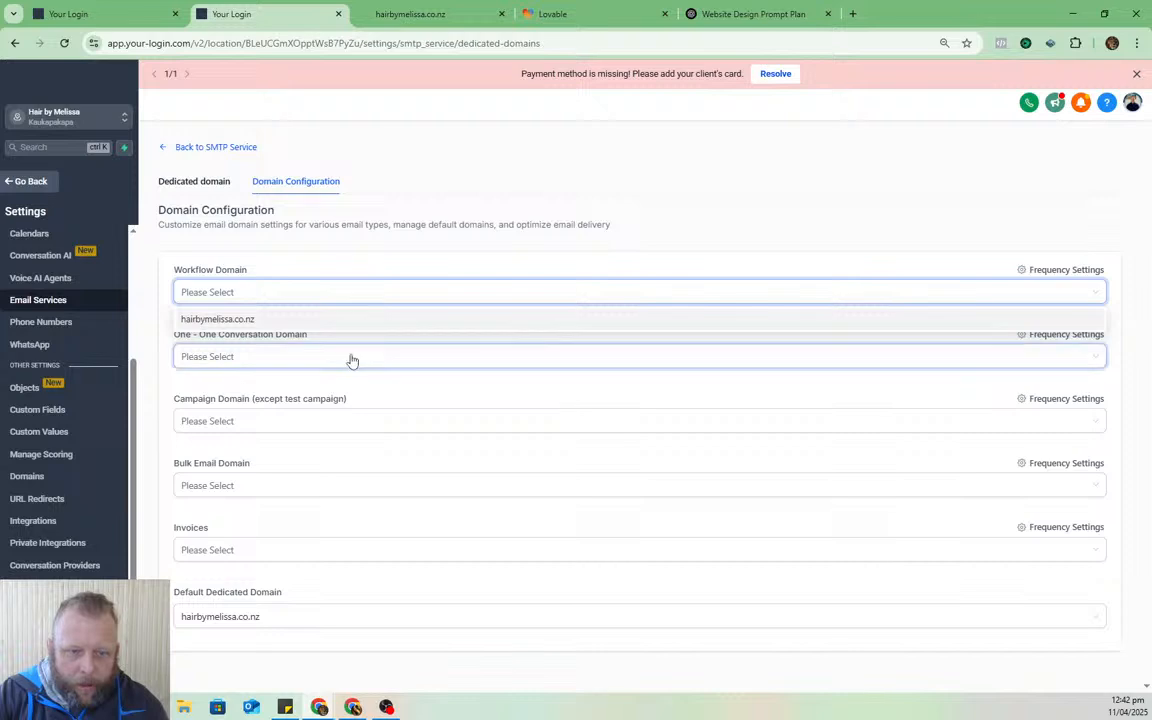
{"action": "left_click", "coordinate": [360, 322]}
{"action": "left_click", "coordinate": [346, 366]}
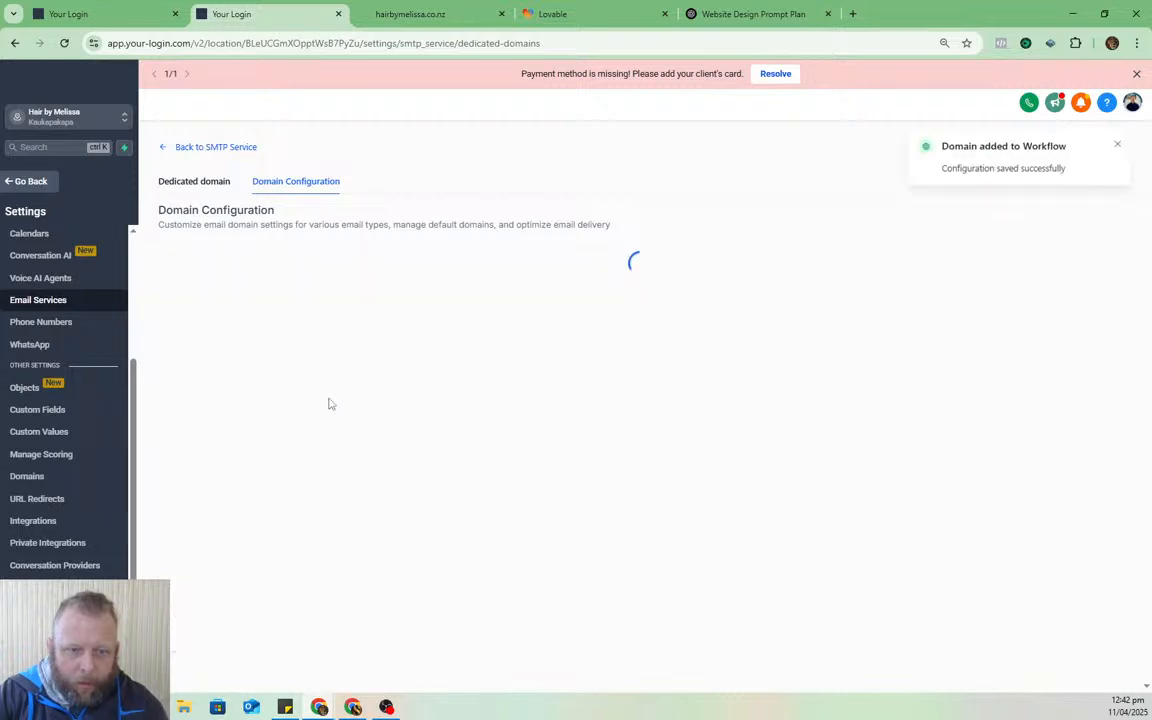
{"action": "left_click", "coordinate": [347, 357]}
{"action": "left_click", "coordinate": [334, 381]}
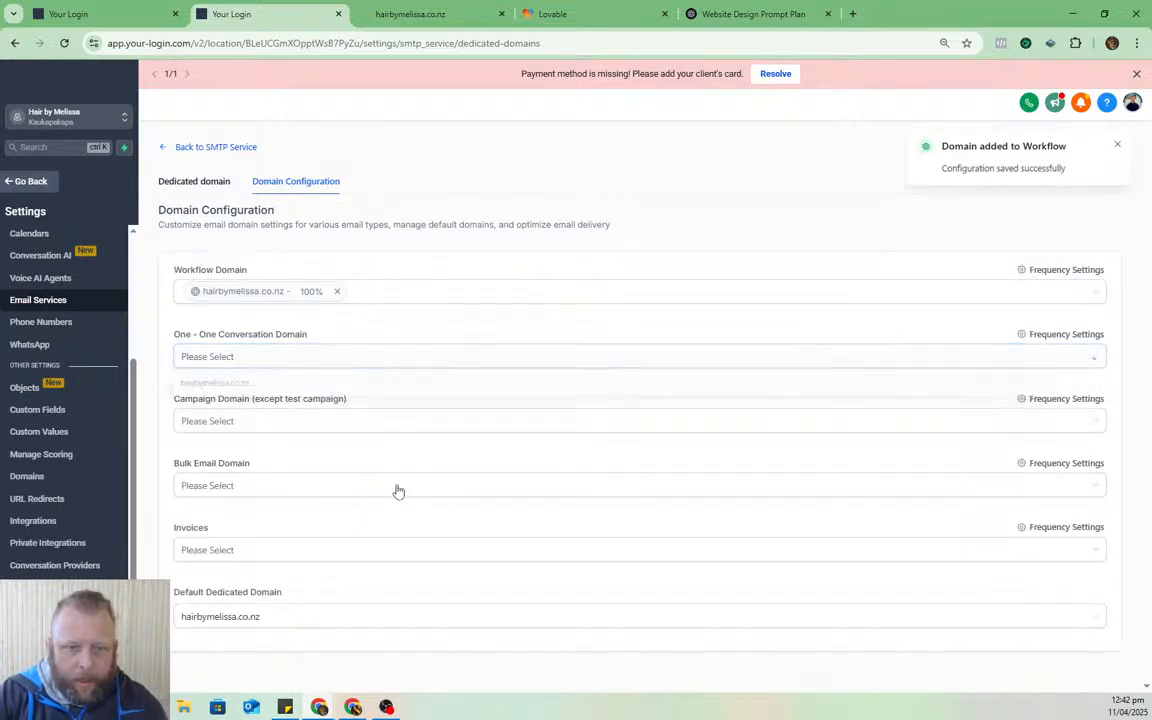
- Assign hairbymelissa.co.nz to Campaign, Bulk Email and Invoices emails too
{"action": "left_click", "coordinate": [352, 430]}
{"action": "left_click", "coordinate": [356, 424]}
{"action": "left_click", "coordinate": [351, 429]}
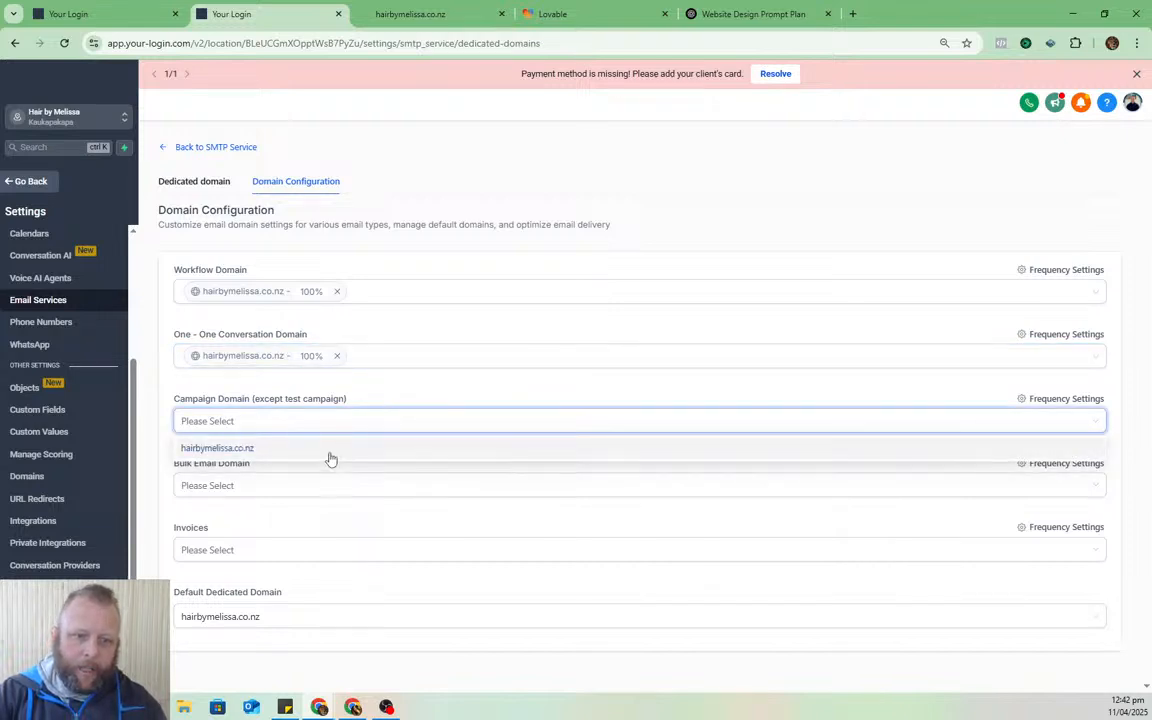
{"action": "left_click", "coordinate": [331, 451]}
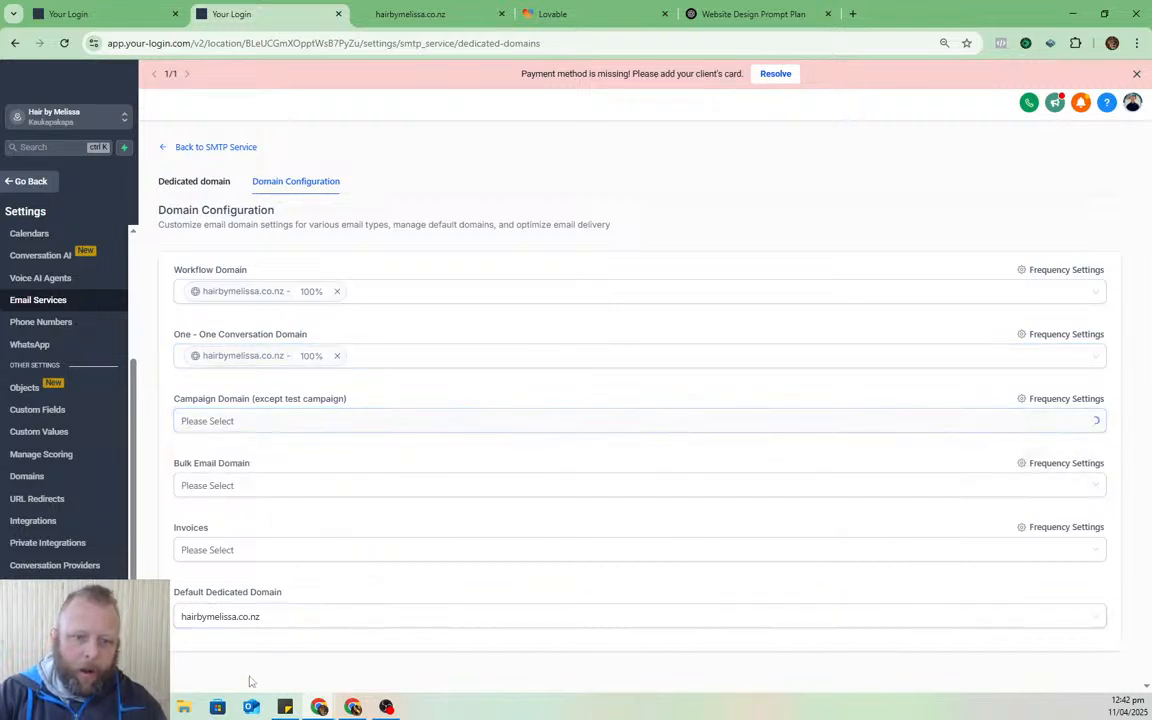
{"action": "left_click", "coordinate": [304, 491]}
{"action": "left_click", "coordinate": [300, 510]}
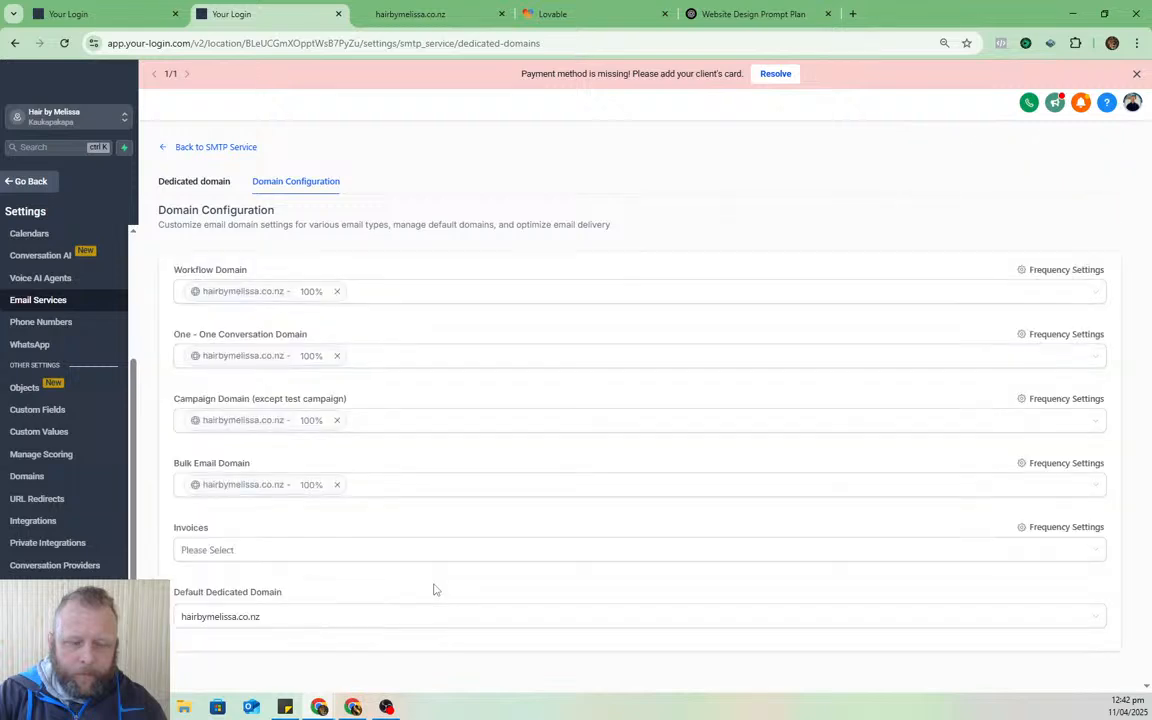
{"action": "left_click", "coordinate": [400, 550]}
{"action": "left_click", "coordinate": [374, 580]}
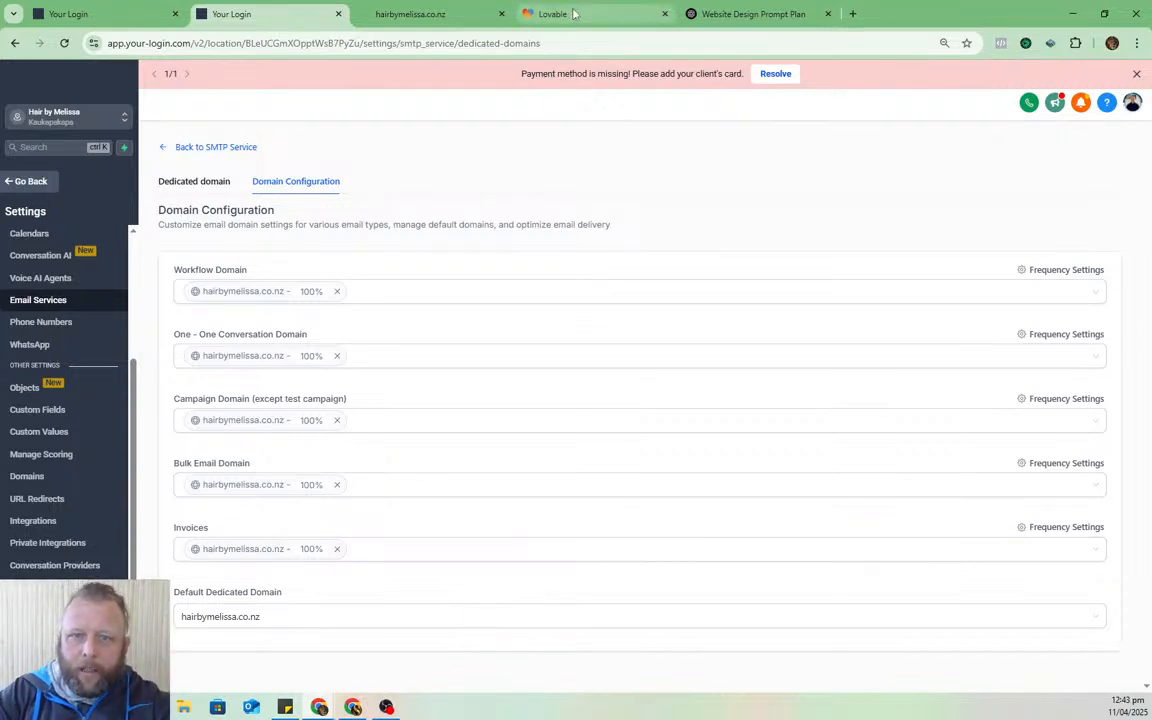
{"action": "left_click", "coordinate": [713, 13]}
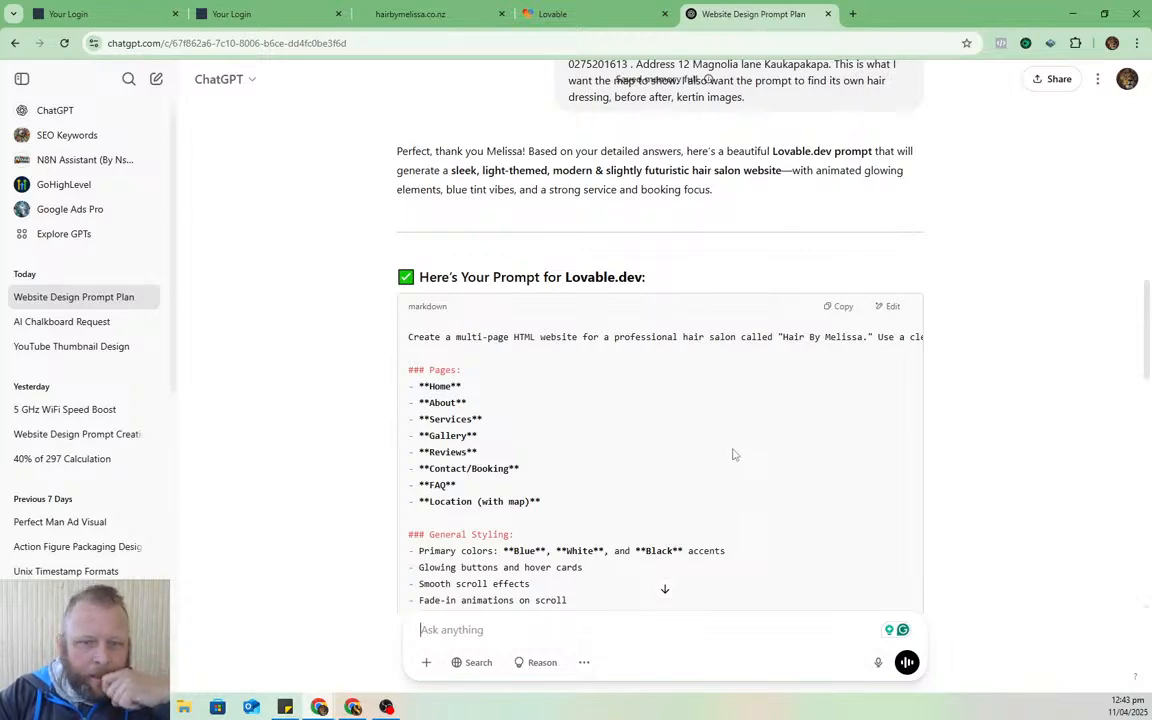
- Copy ChatGPT's generated Lovable.dev prompt for the multi-page hair salon website
{"action": "left_click", "coordinate": [838, 306]}
{"action": "scroll", "coordinate": [953, 433], "scroll_direction": "down", "scroll_amount": 1}
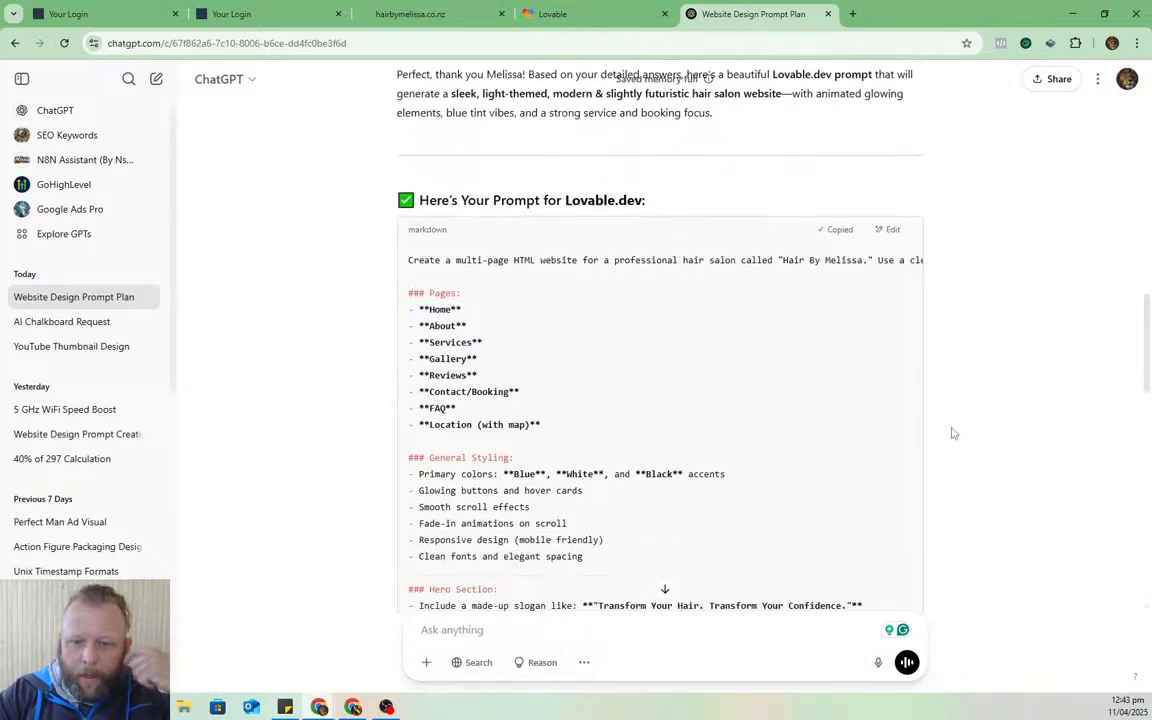
{"action": "scroll", "coordinate": [953, 433], "scroll_direction": "down", "scroll_amount": 10}
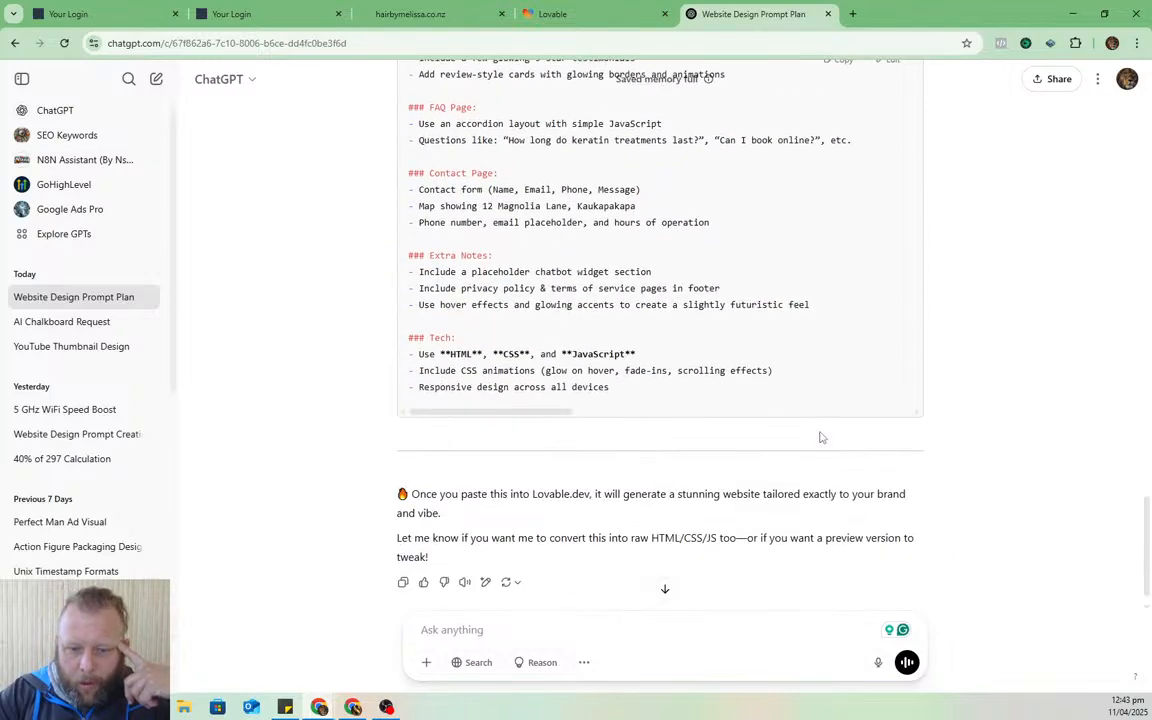
{"action": "scroll", "coordinate": [821, 437], "scroll_direction": "down", "scroll_amount": 1}
{"action": "scroll", "coordinate": [821, 437], "scroll_direction": "up", "scroll_amount": 2}
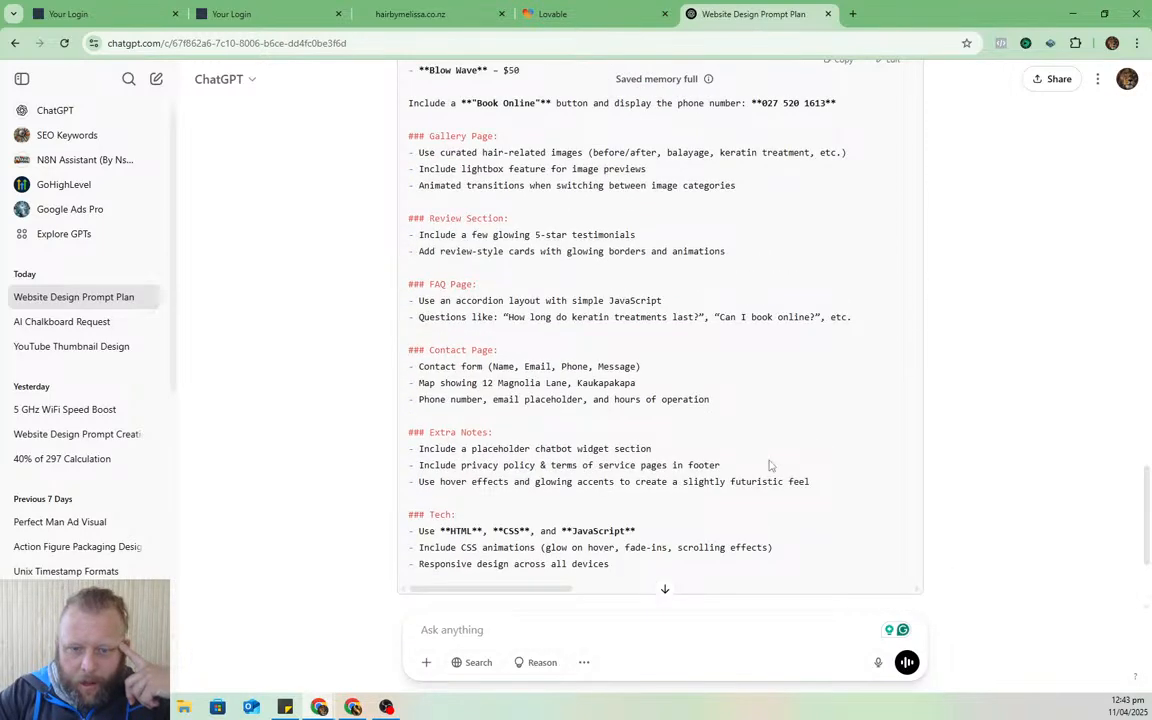
{"action": "scroll", "coordinate": [689, 494], "scroll_direction": "up", "scroll_amount": 2}
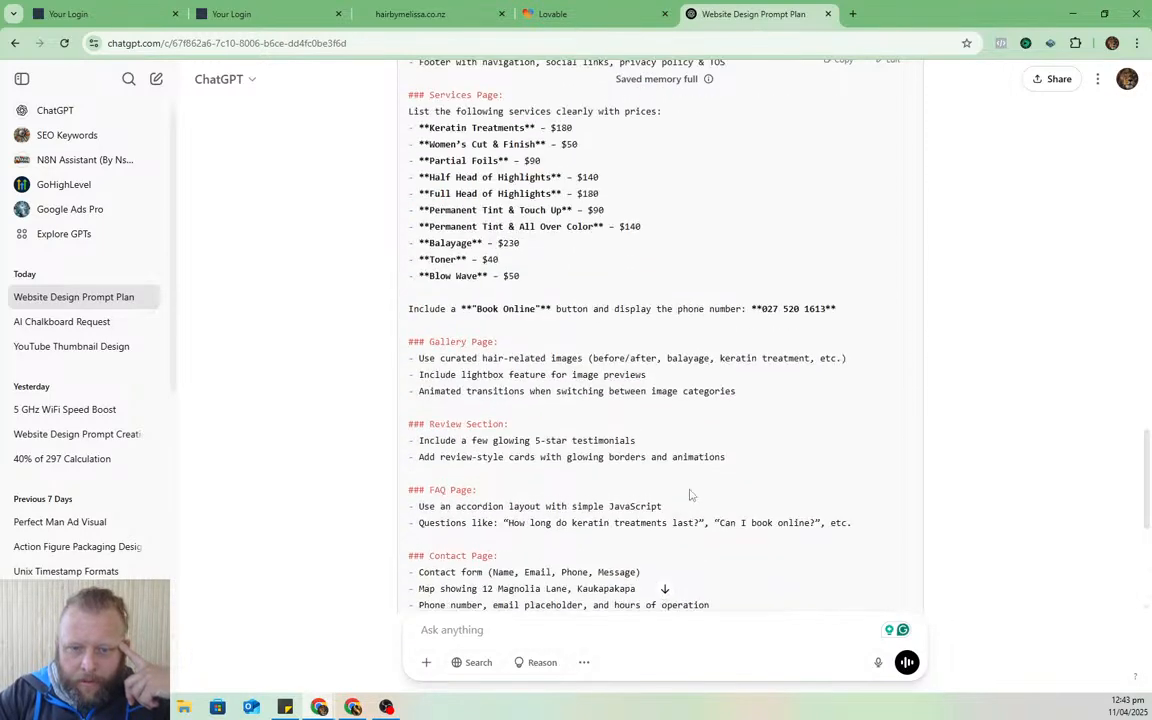
{"action": "left_click", "coordinate": [576, 7]}
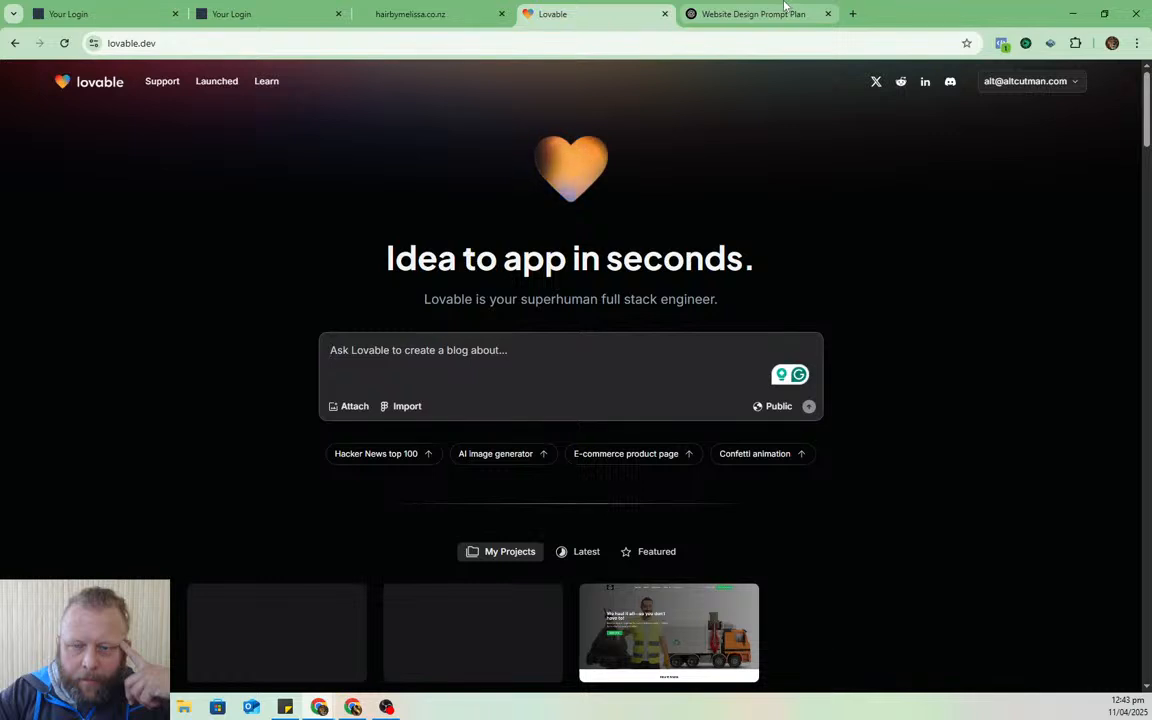
- Submit a Lovable request for a beautiful, awesome website with the salon design brief pasted after it
{"action": "left_click", "coordinate": [524, 341]}
{"action": "type", "text": "I"}
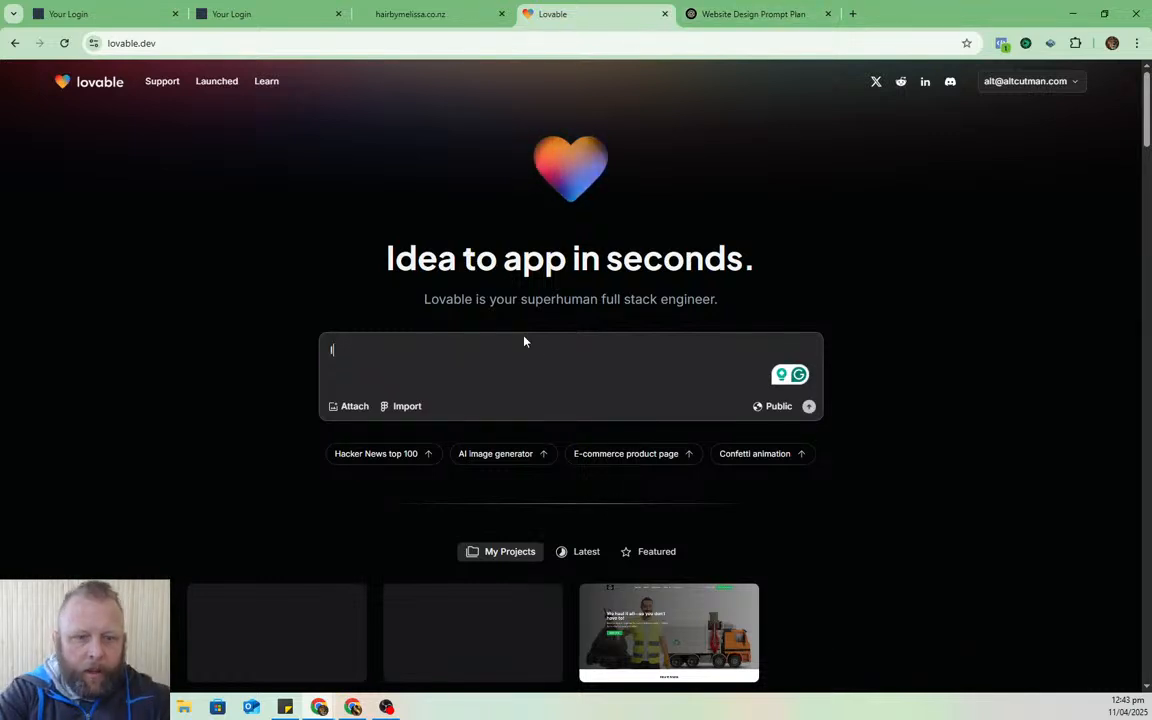
{"action": "type", "text": " want you to c"}
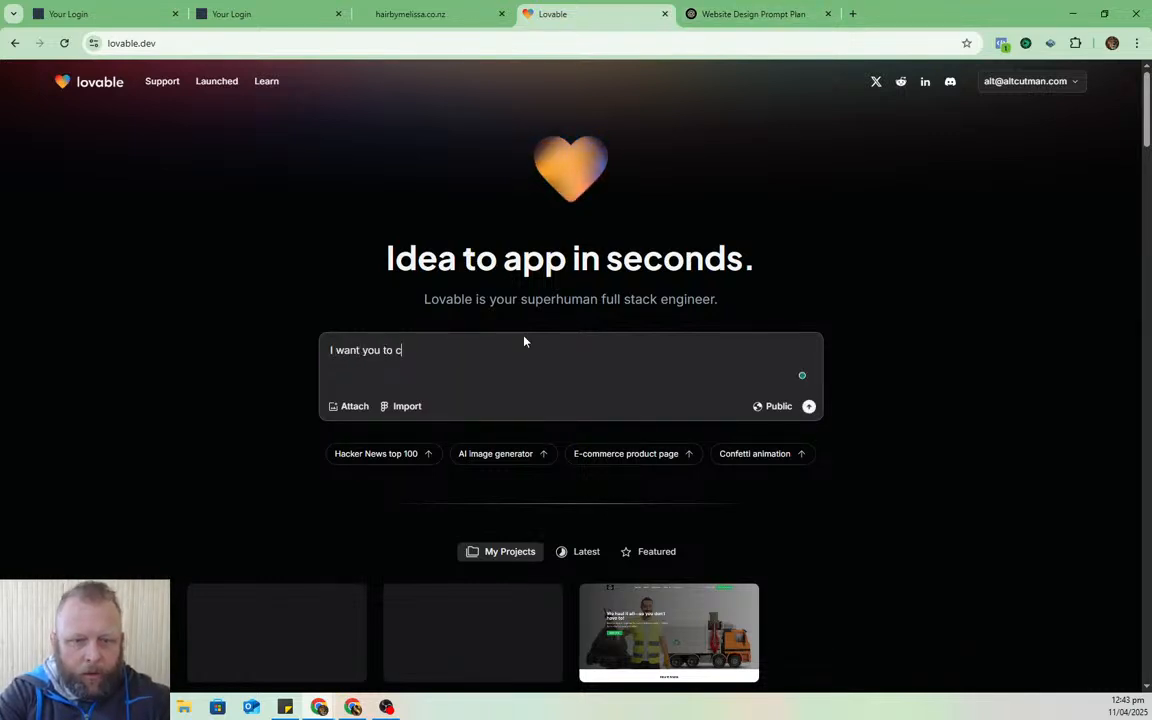
{"action": "type", "text": "reate the best ever w"}
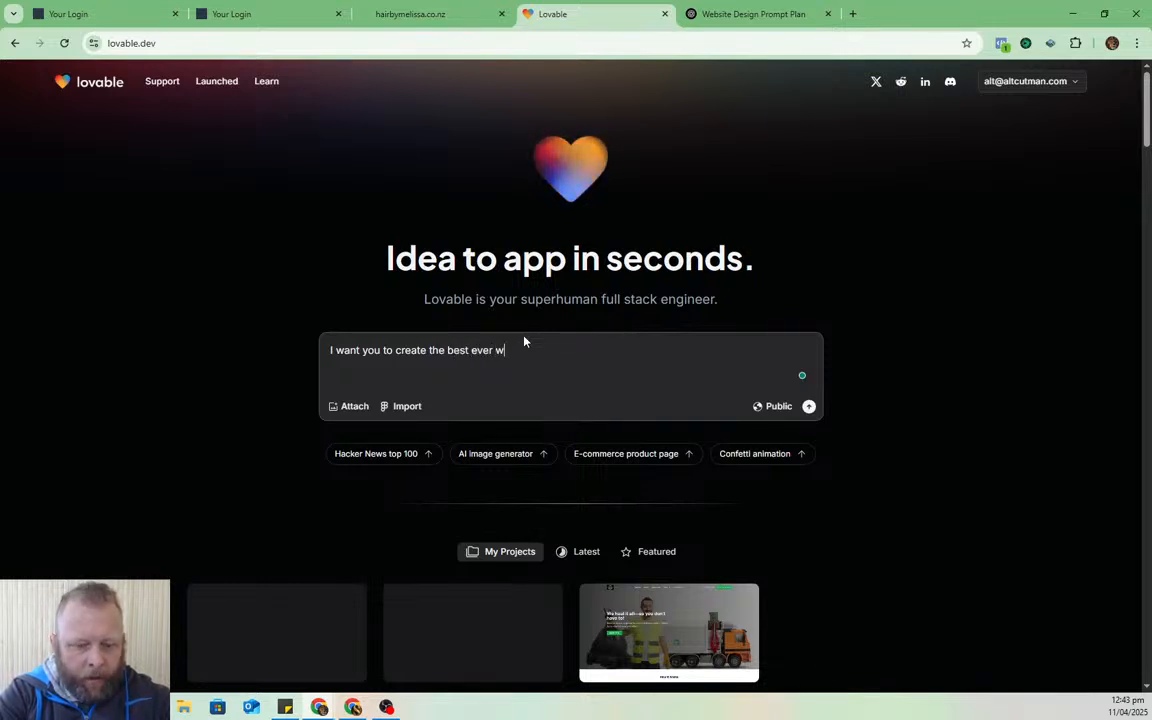
{"action": "type", "text": "ebsite. It needs to"}
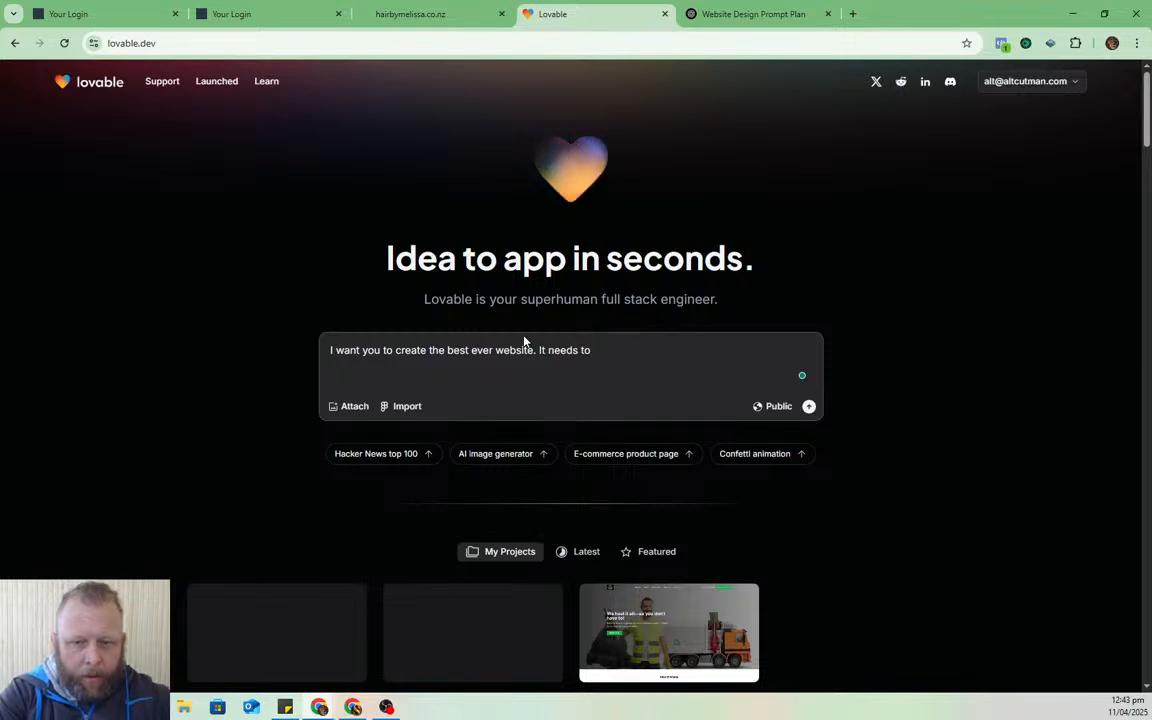
{"action": "type", "text": " be awsome, beat"}
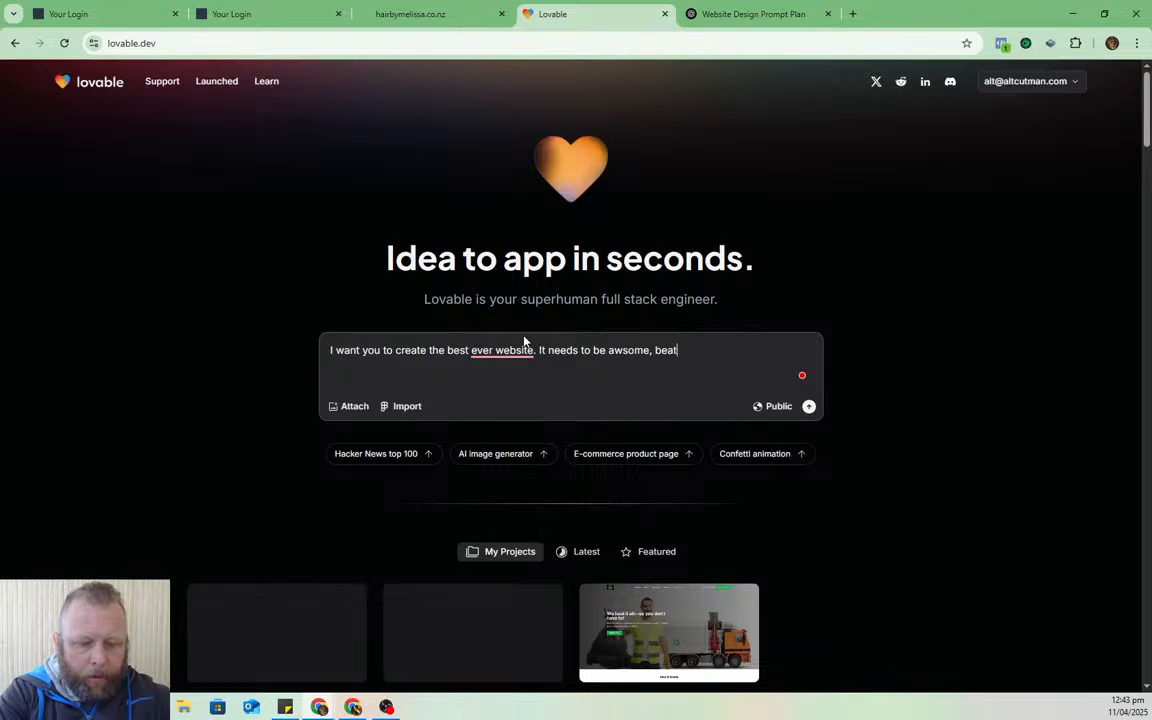
{"action": "key", "text": "BackSpace"}
{"action": "type", "text": "utiful "}
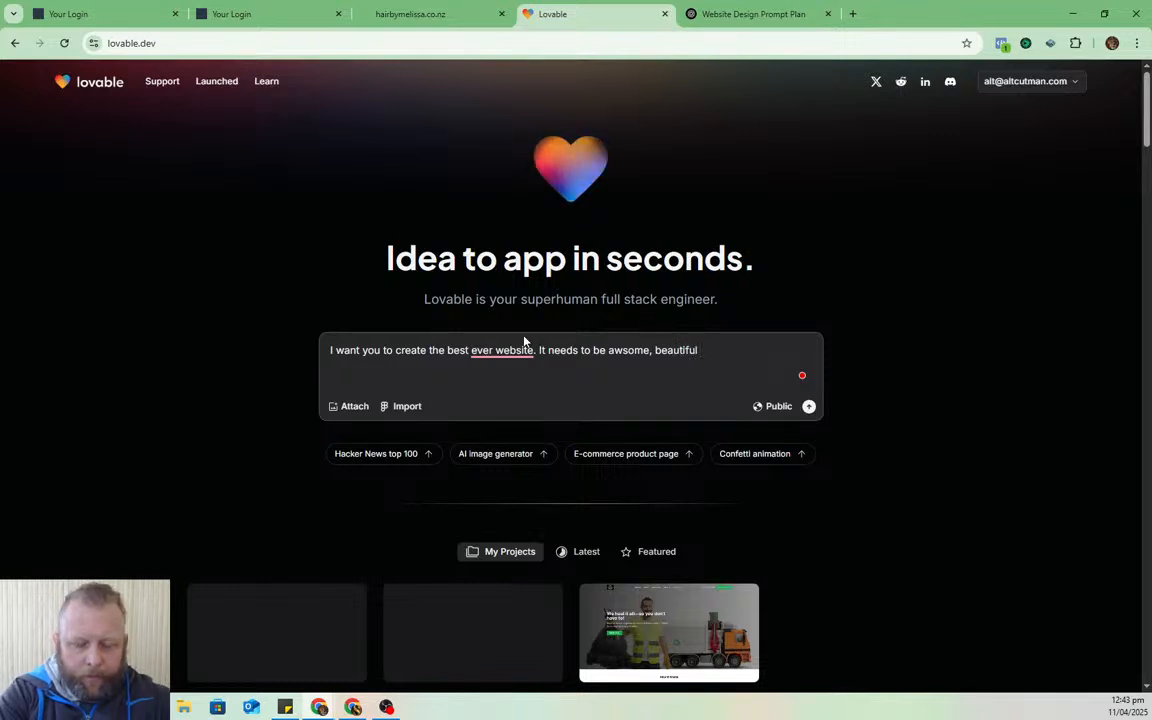
{"action": "type", "text": ". It"}
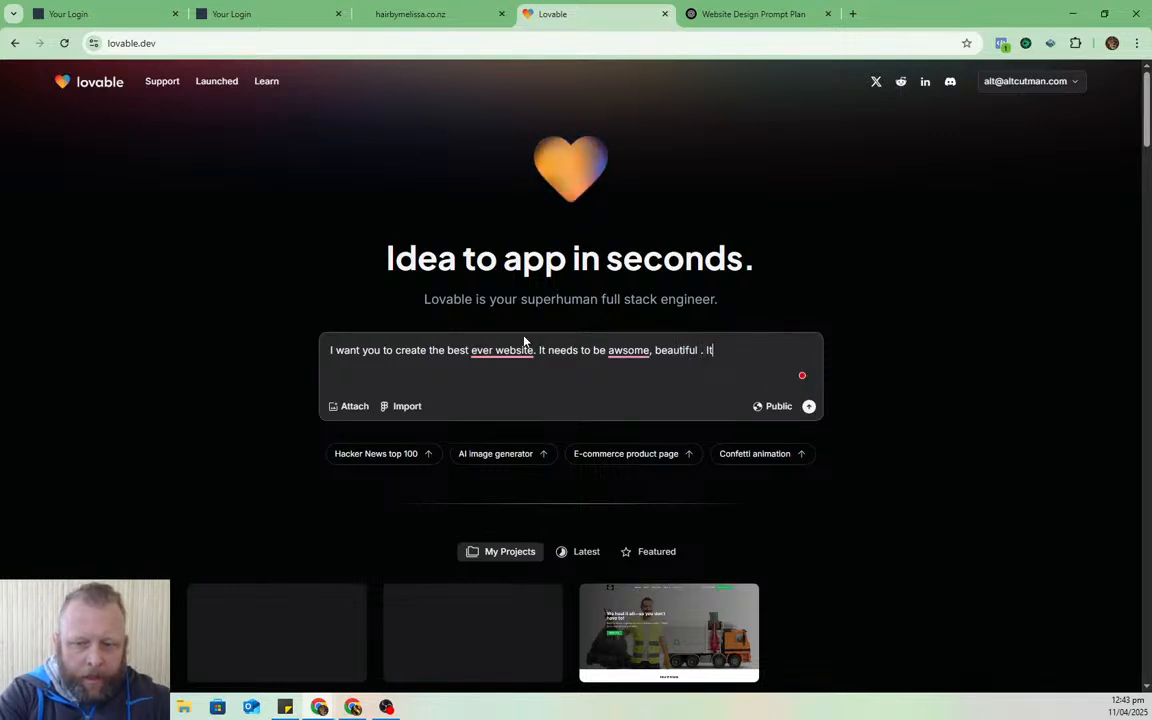
{"action": "type", "text": "s not the first te"}
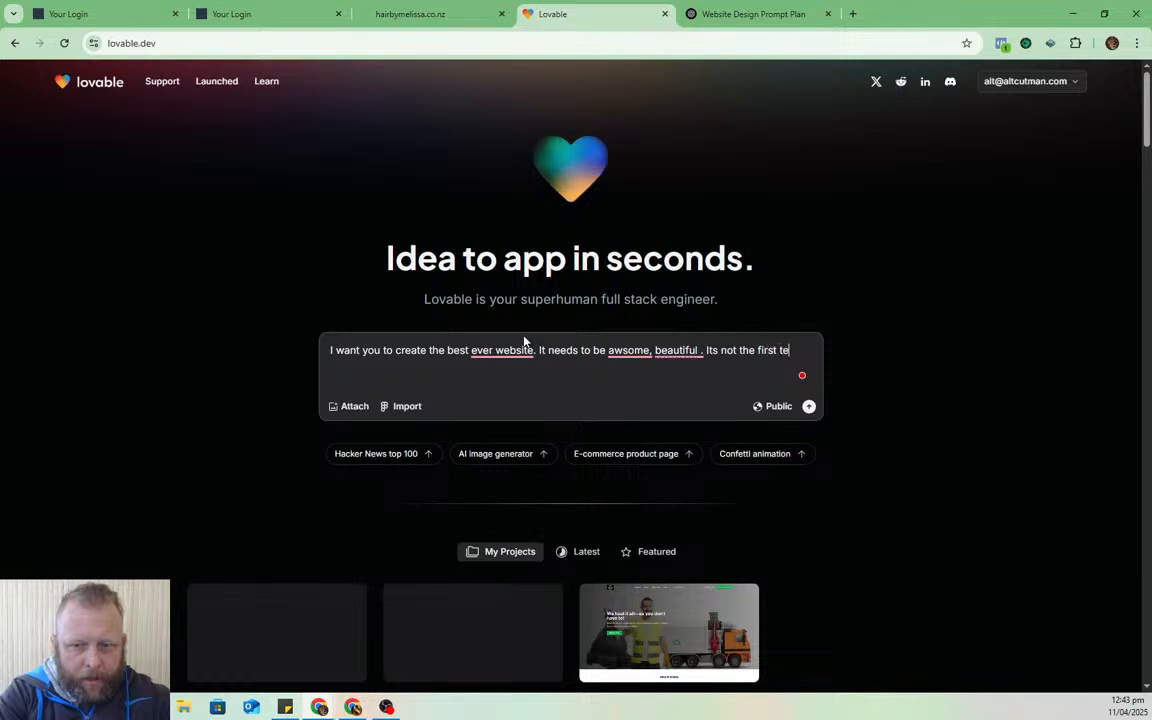
{"action": "type", "text": "st bet"}
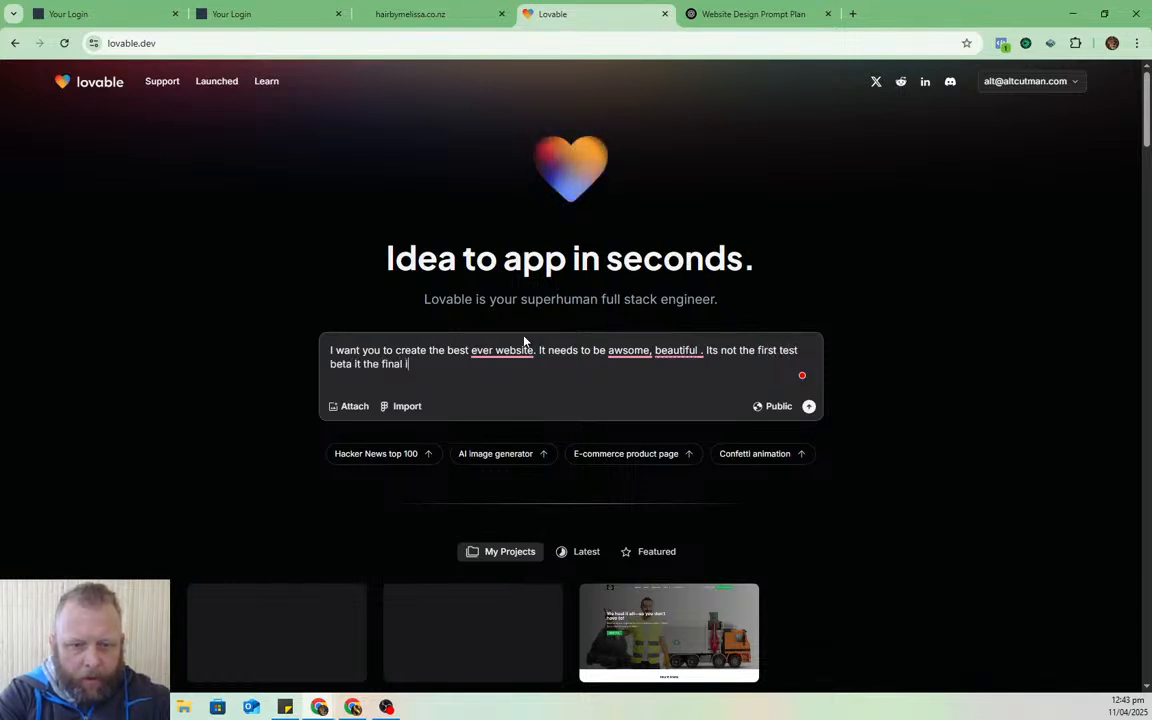
{"action": "type", "text": "a it the final final final release . Here is so"}
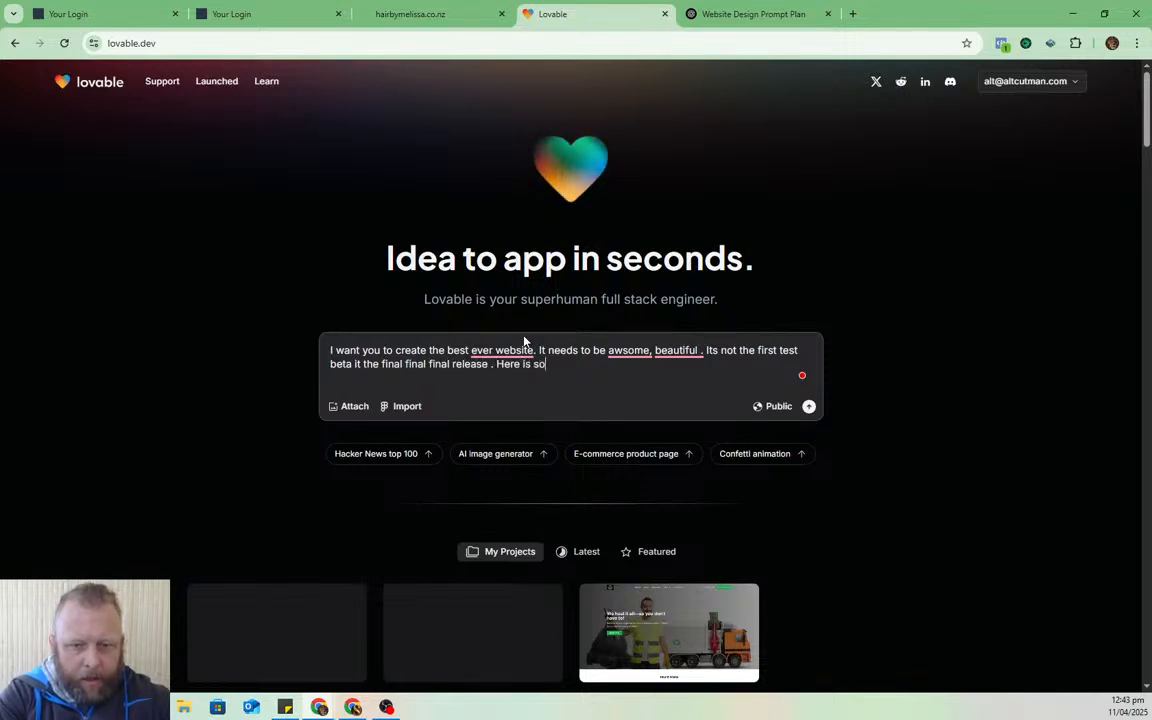
{"action": "type", "text": "me more info"}
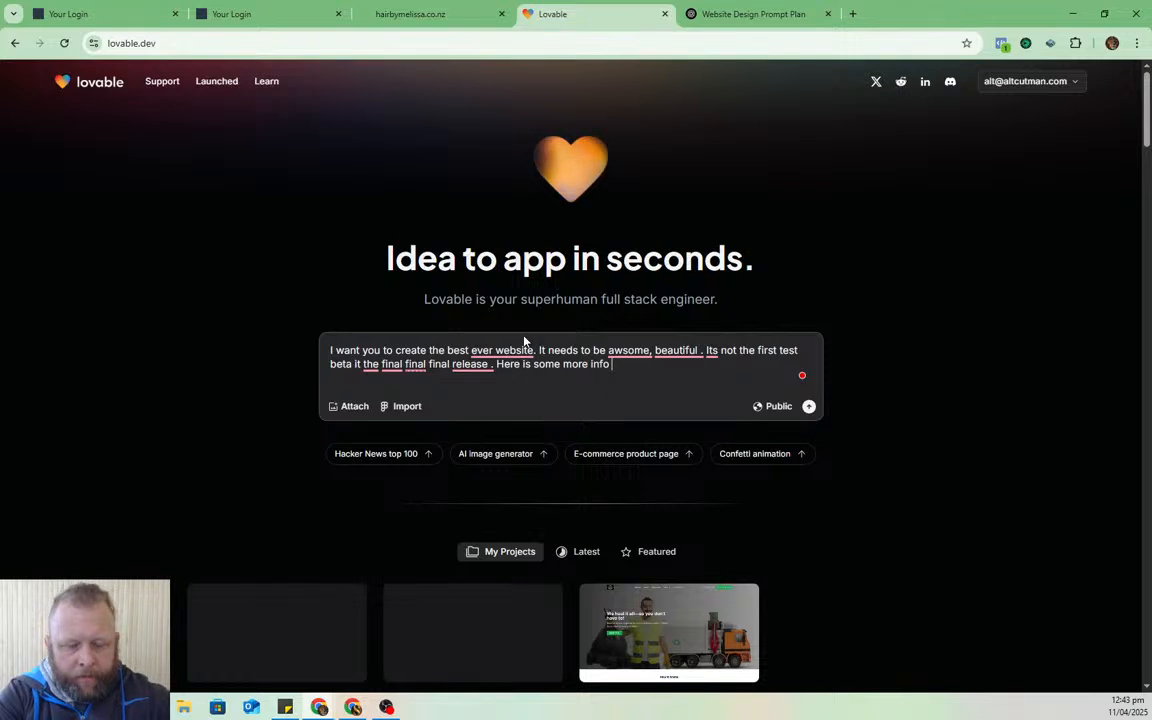
{"action": "key", "text": "ctrl+v"}
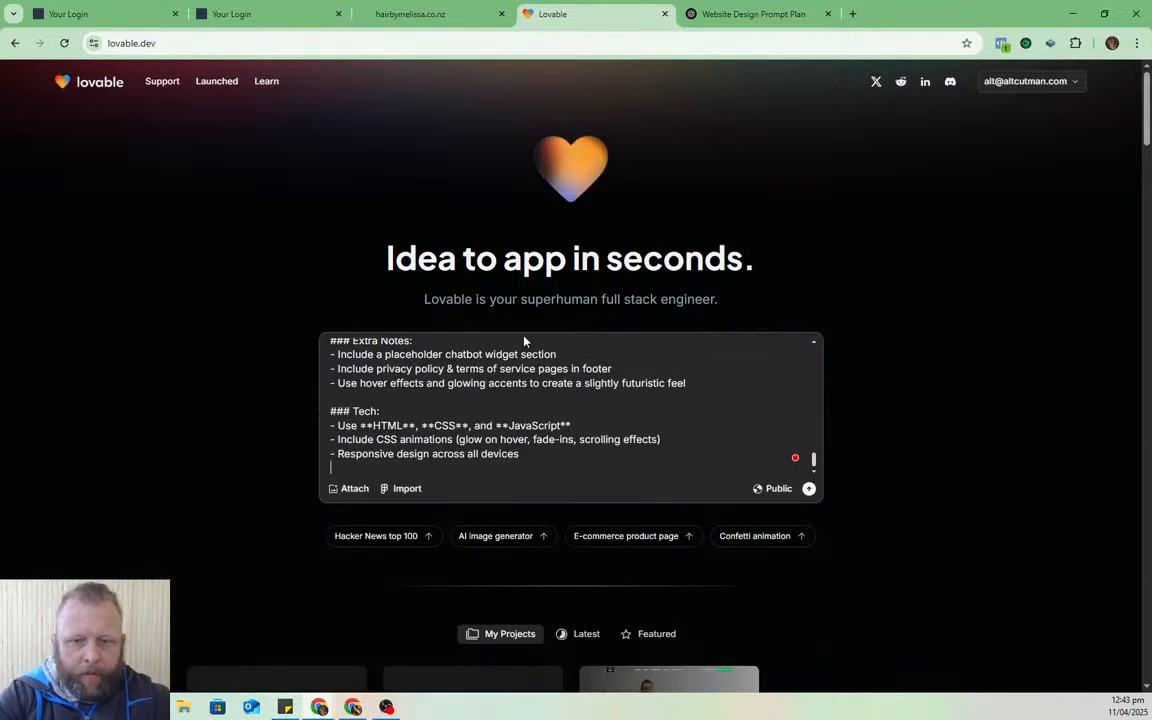
{"action": "left_click", "coordinate": [808, 490]}
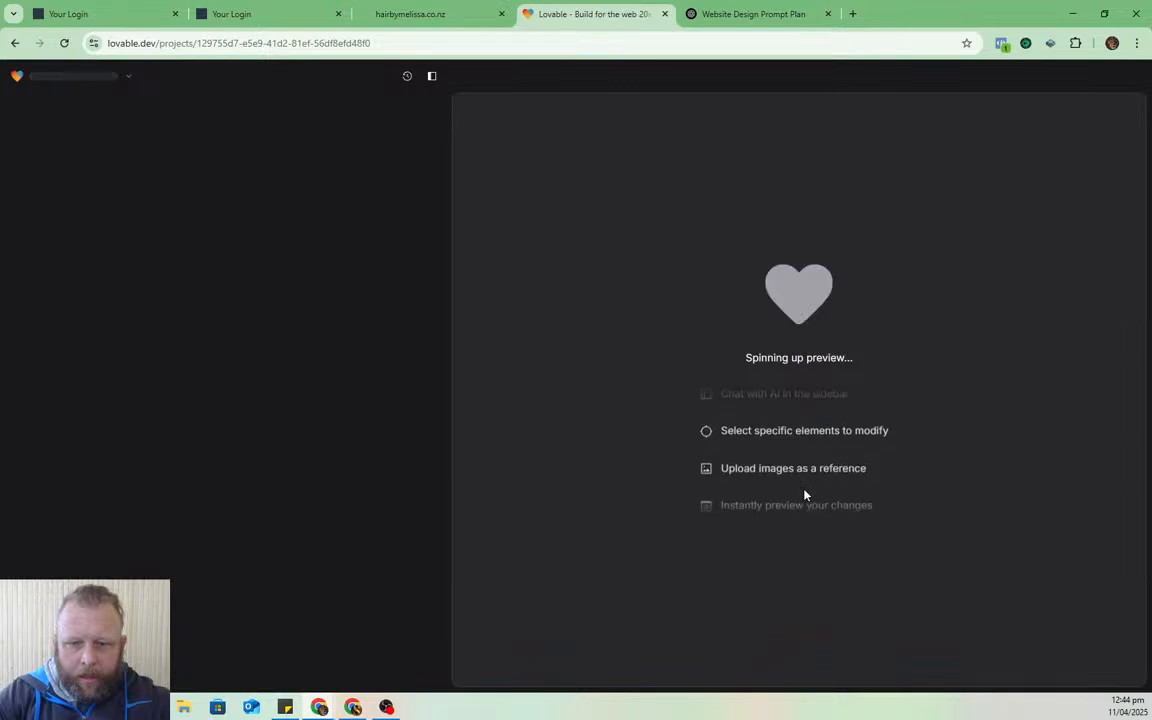
- Switch to the hairbymelissa.co.nz tab and reload the salon site
{"action": "key", "text": "ctrl+shift+Tab"}
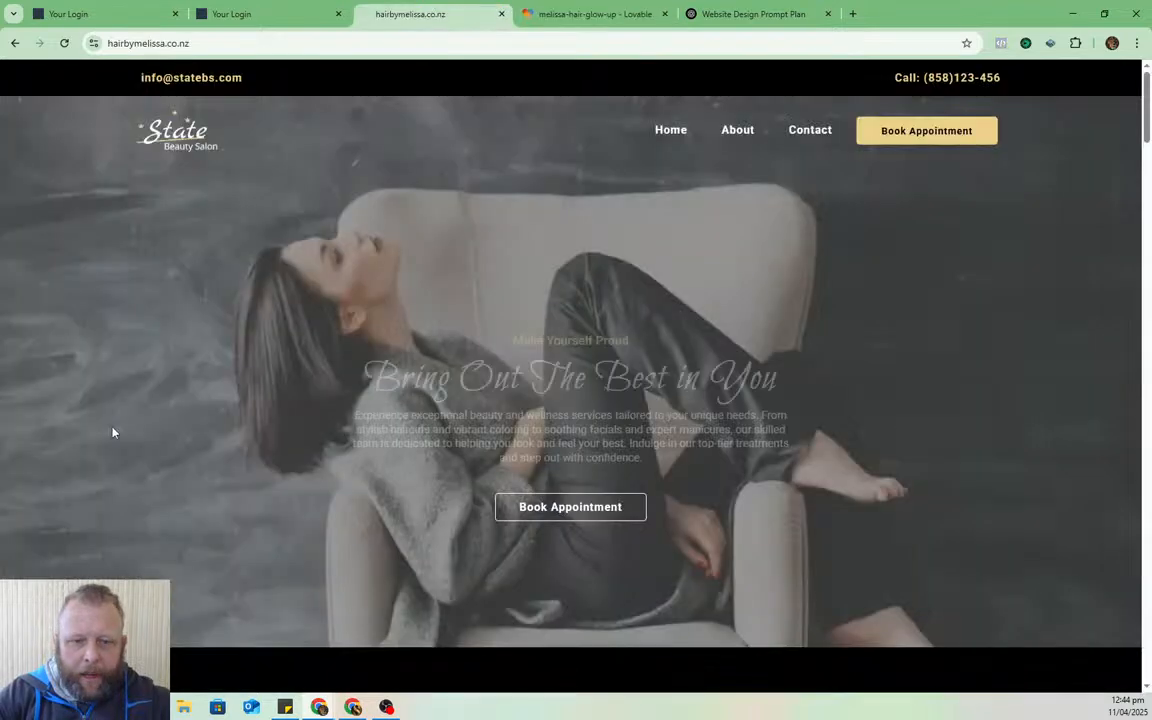
{"action": "key", "text": "ctrl+shift+Tab"}
{"action": "key", "text": "ctrl+Tab"}
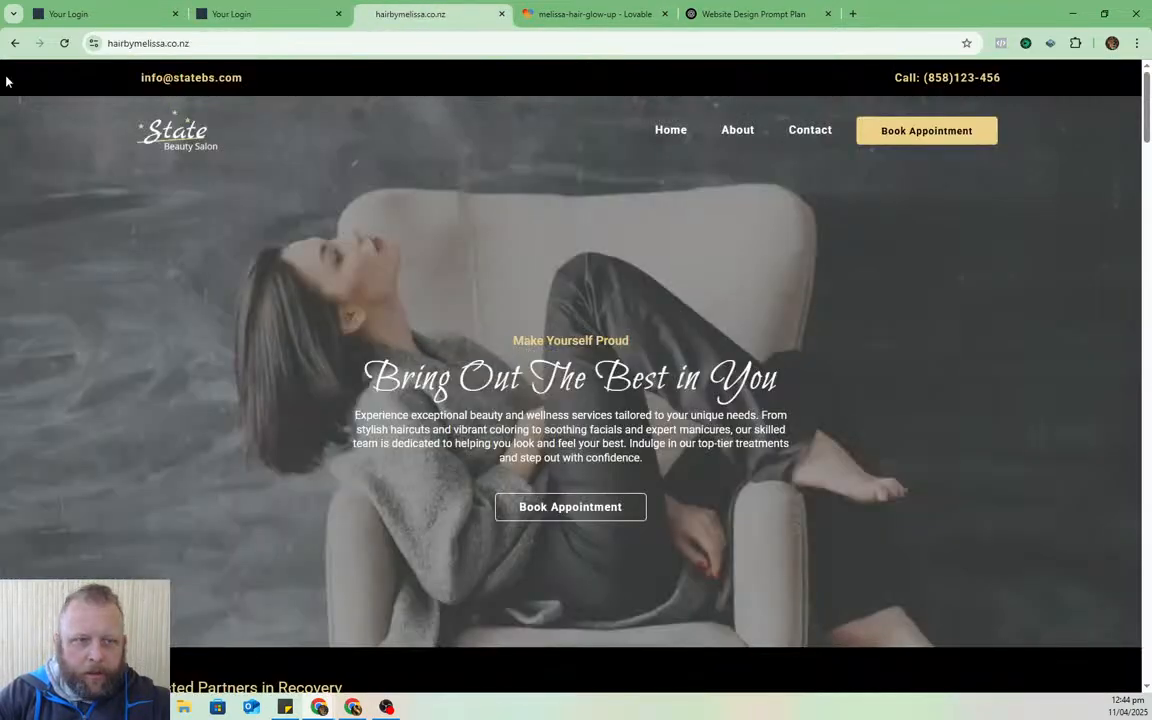
{"action": "left_click", "coordinate": [249, 47]}
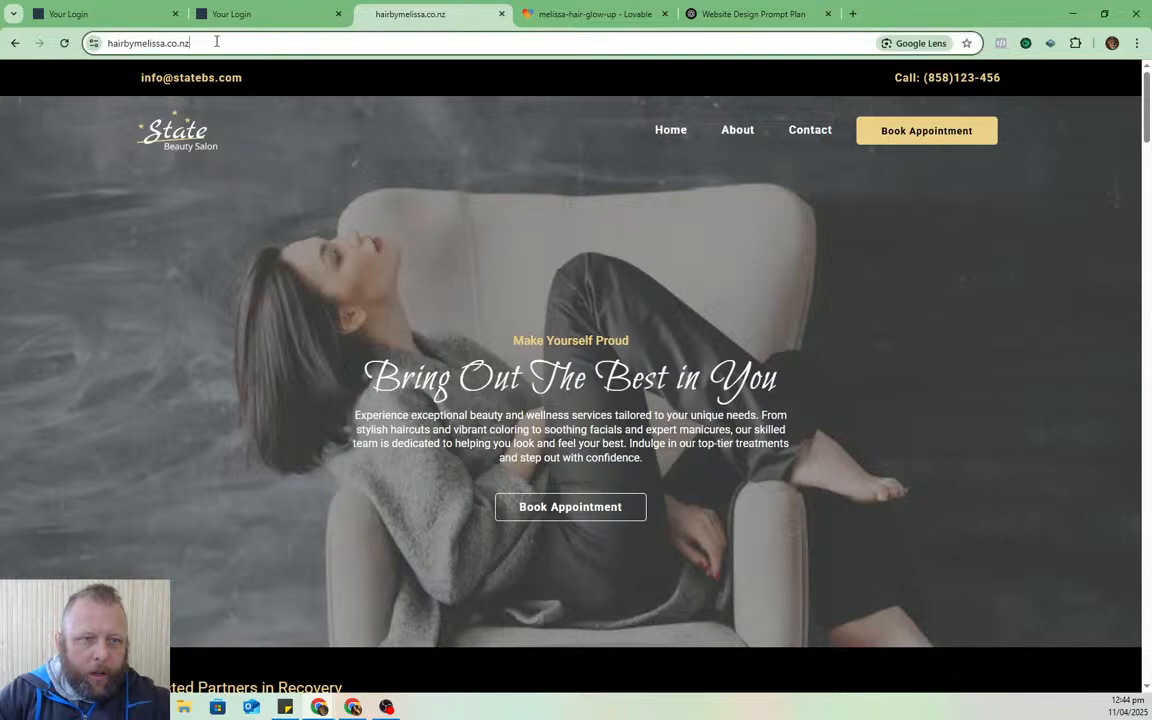
{"action": "left_click", "coordinate": [64, 43]}
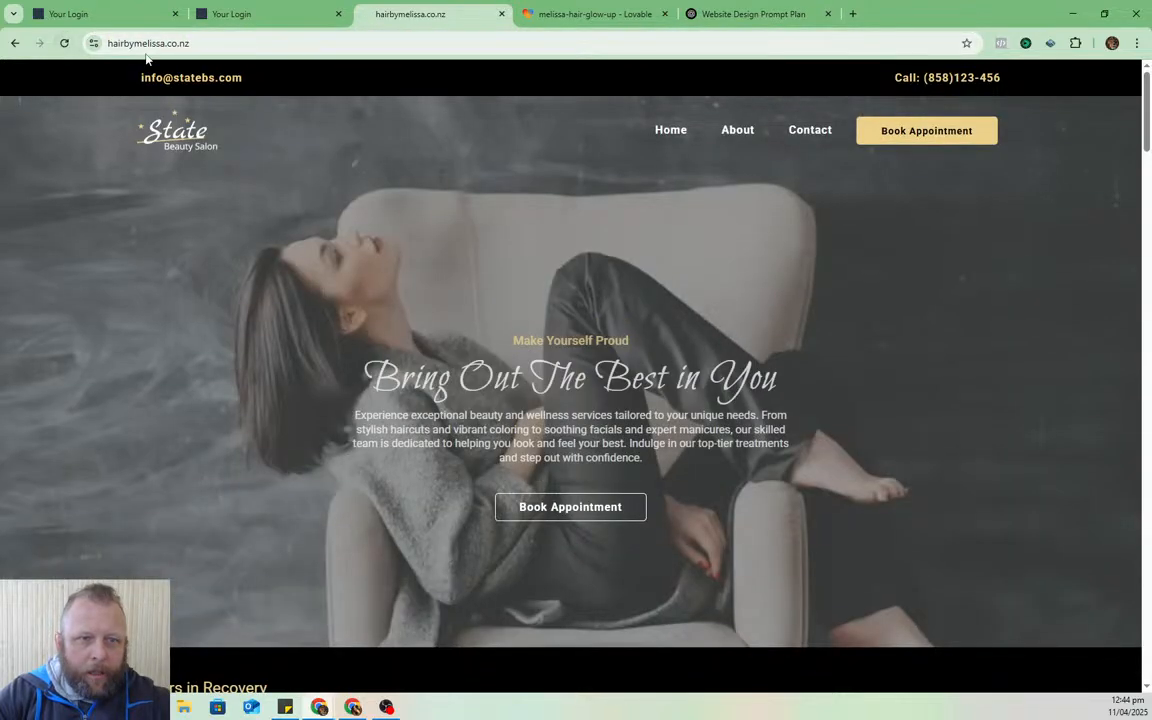
- Try the salon's About page, then reload the hairbymelissa.co.nz homepage from the address bar
{"action": "left_click", "coordinate": [728, 135]}
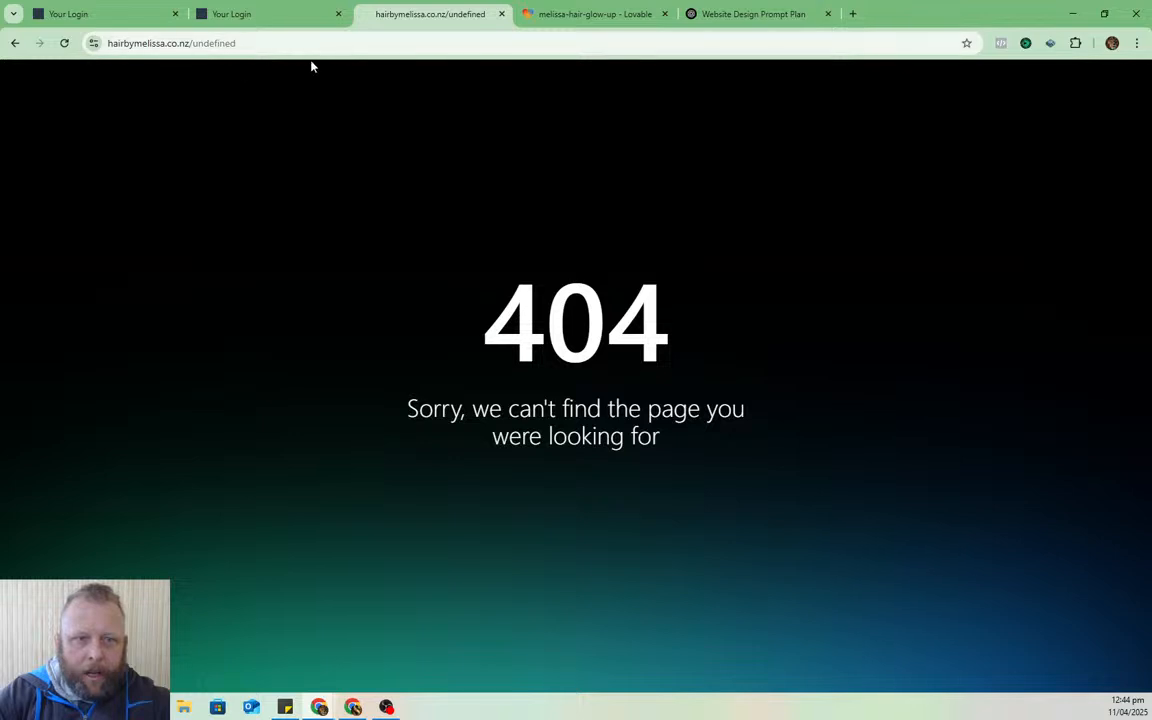
{"action": "left_click", "coordinate": [255, 13]}
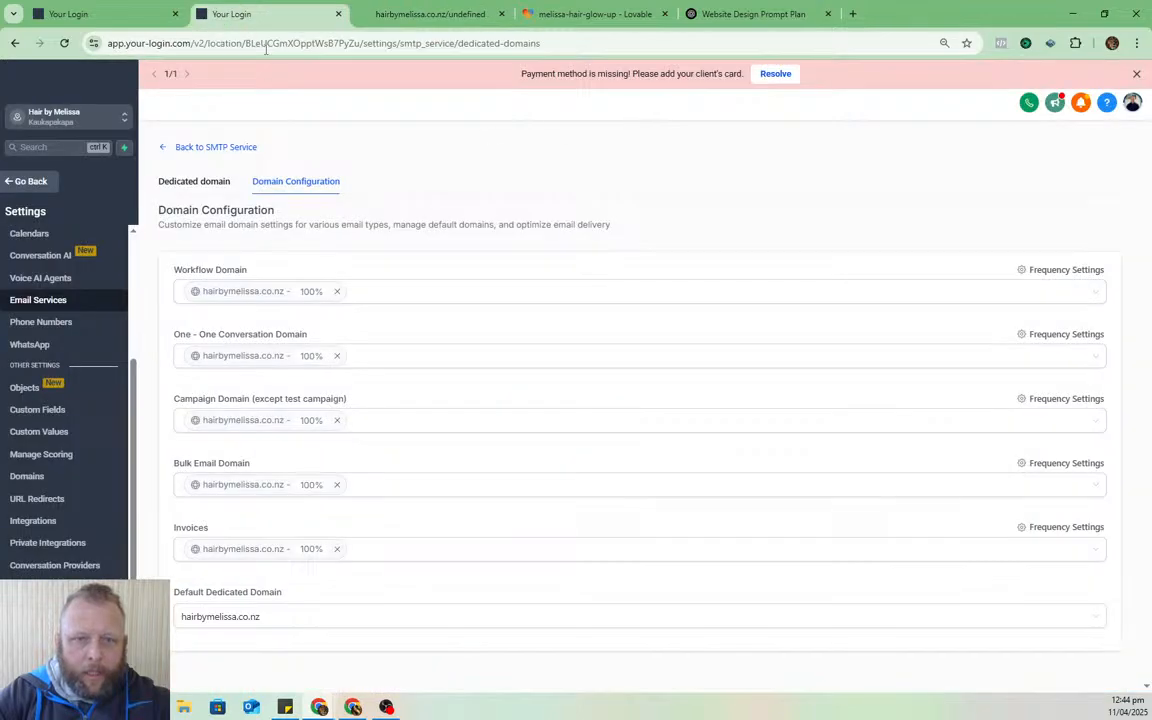
{"action": "left_click", "coordinate": [425, 14]}
{"action": "left_click", "coordinate": [411, 43]}
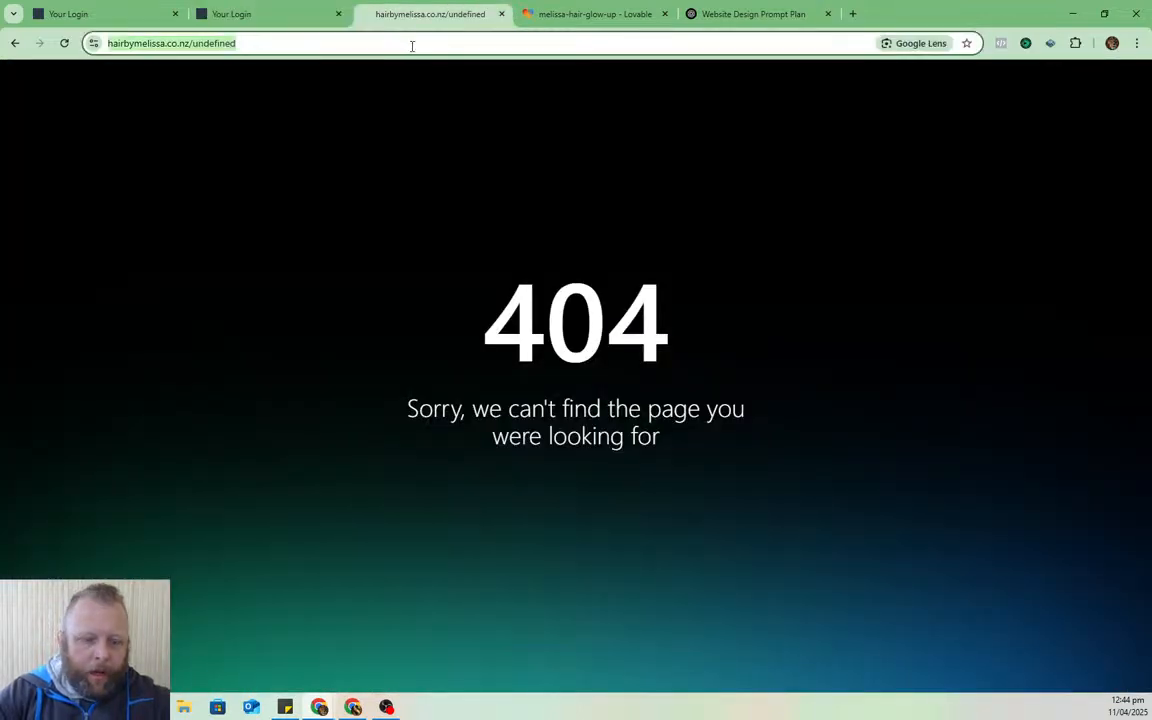
{"action": "type", "text": "hair"}
{"action": "key", "text": "Return"}
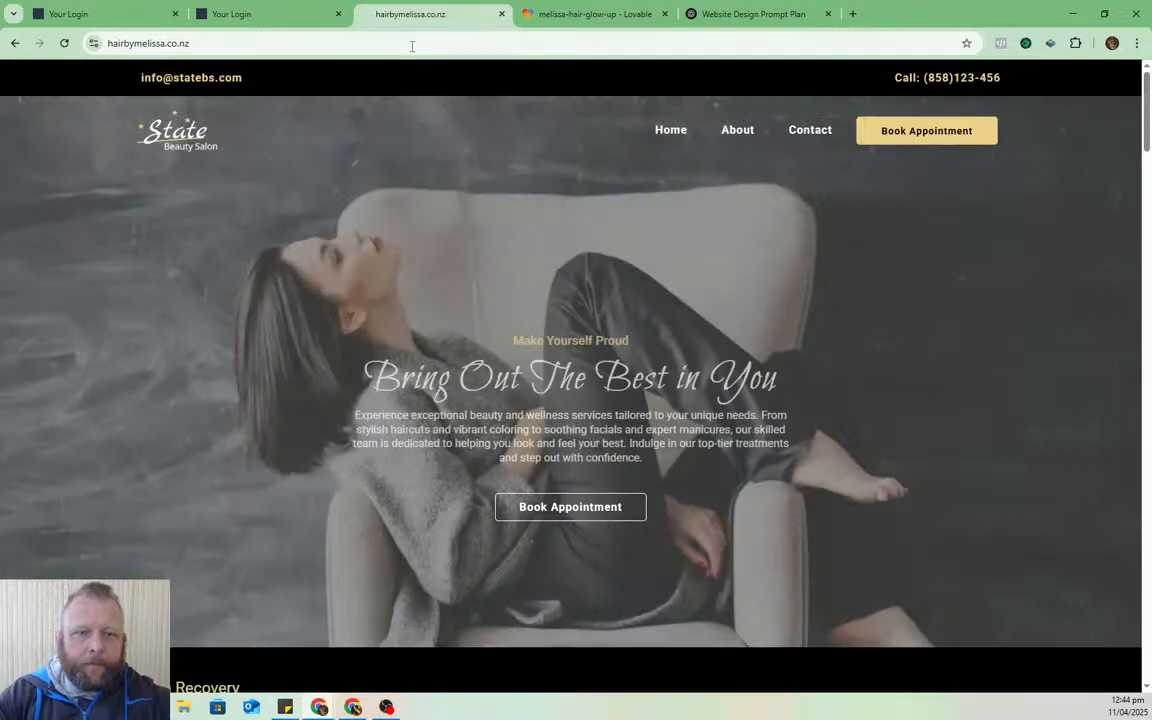
- Scroll through the 'Bring Out The Best in You' salon homepage and back up
{"action": "scroll", "coordinate": [378, 298], "scroll_direction": "down", "scroll_amount": 5}
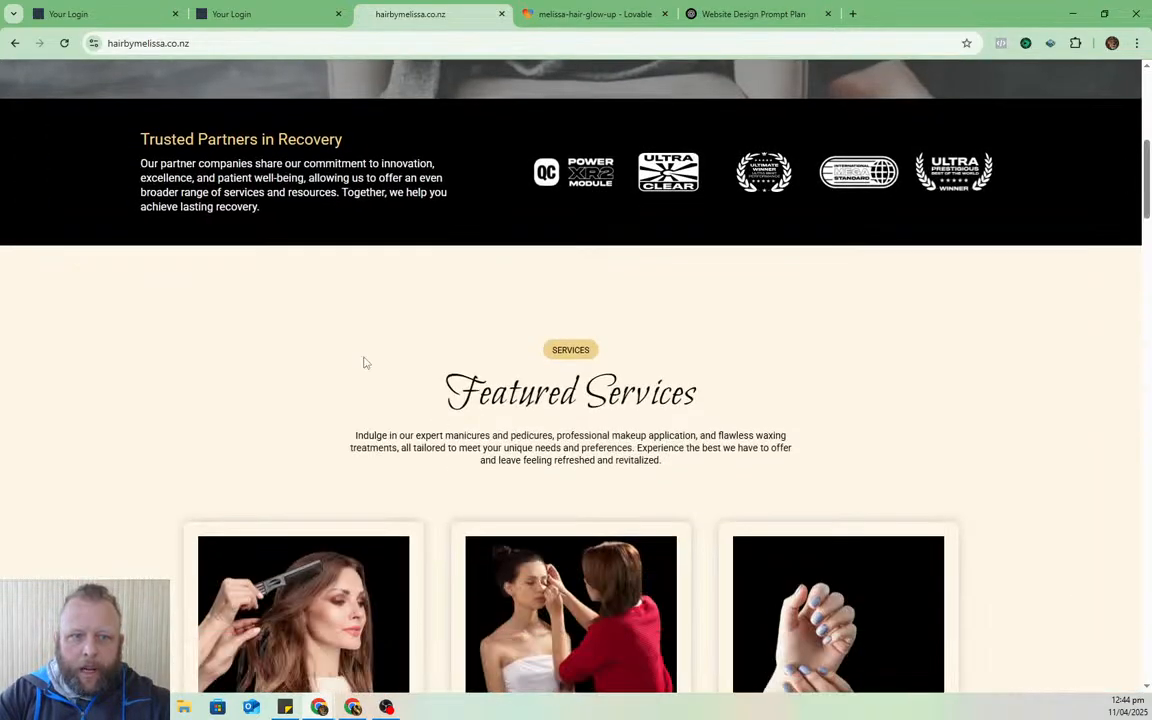
{"action": "scroll", "coordinate": [828, 437], "scroll_direction": "down", "scroll_amount": 15}
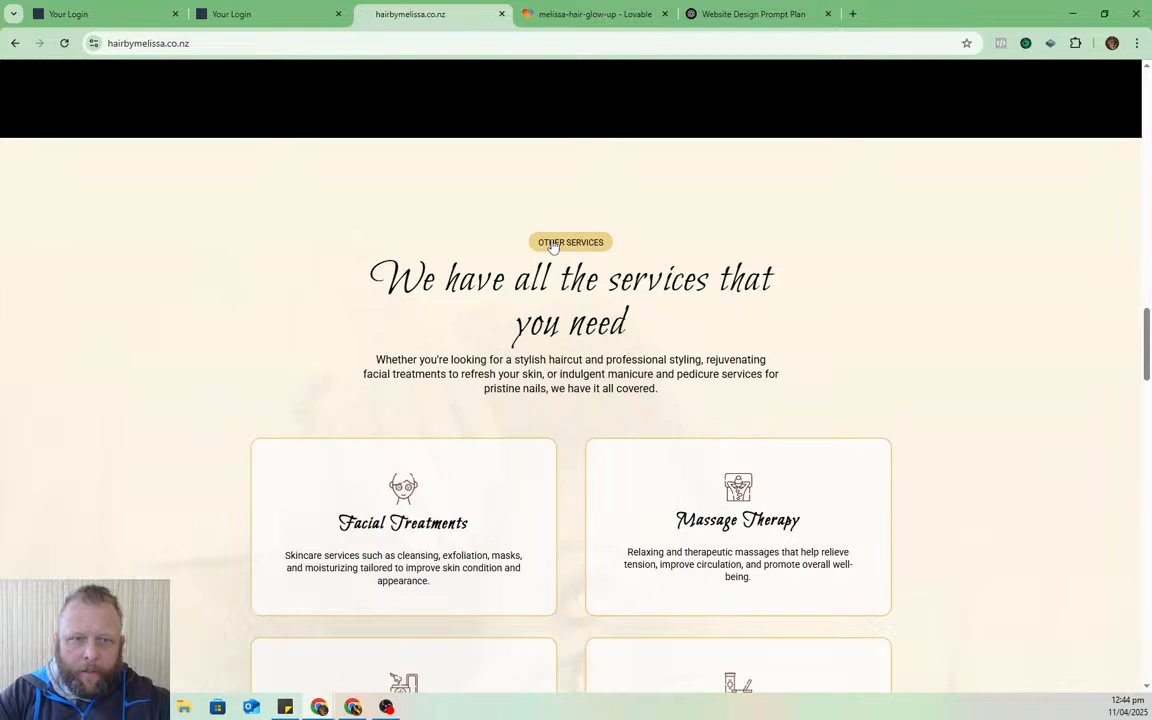
{"action": "scroll", "coordinate": [506, 289], "scroll_direction": "down", "scroll_amount": 4}
{"action": "scroll", "coordinate": [468, 157], "scroll_direction": "up", "scroll_amount": 4}
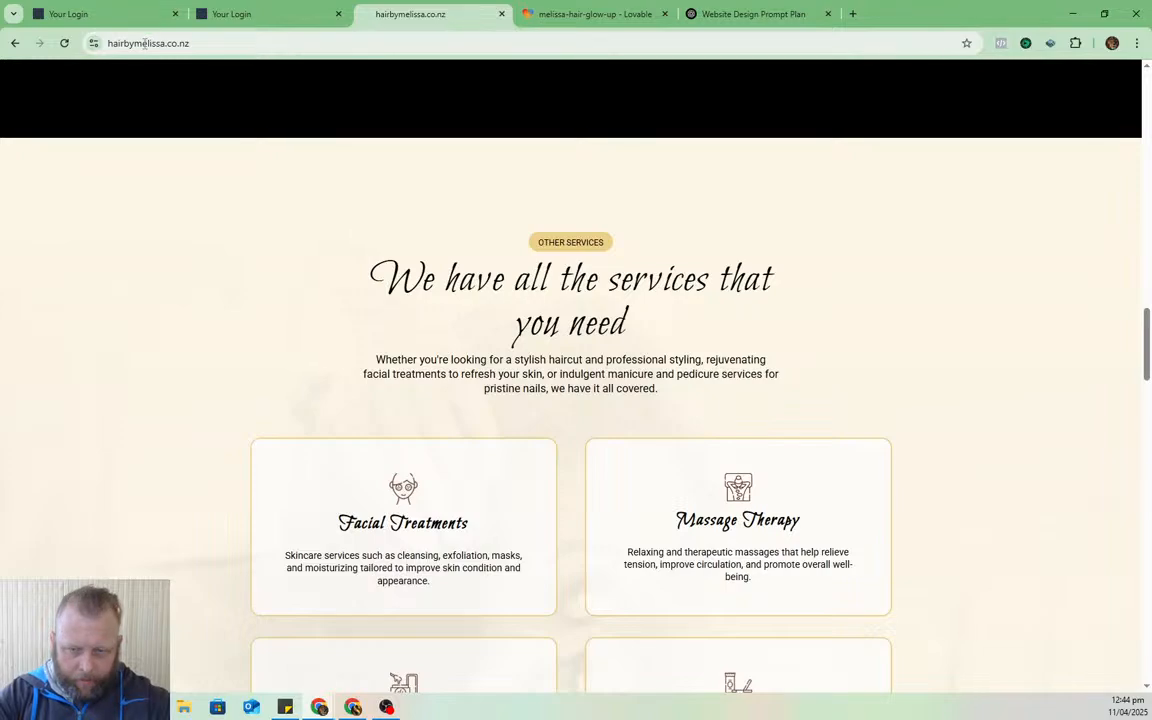
{"action": "scroll", "coordinate": [539, 605], "scroll_direction": "down", "scroll_amount": 12}
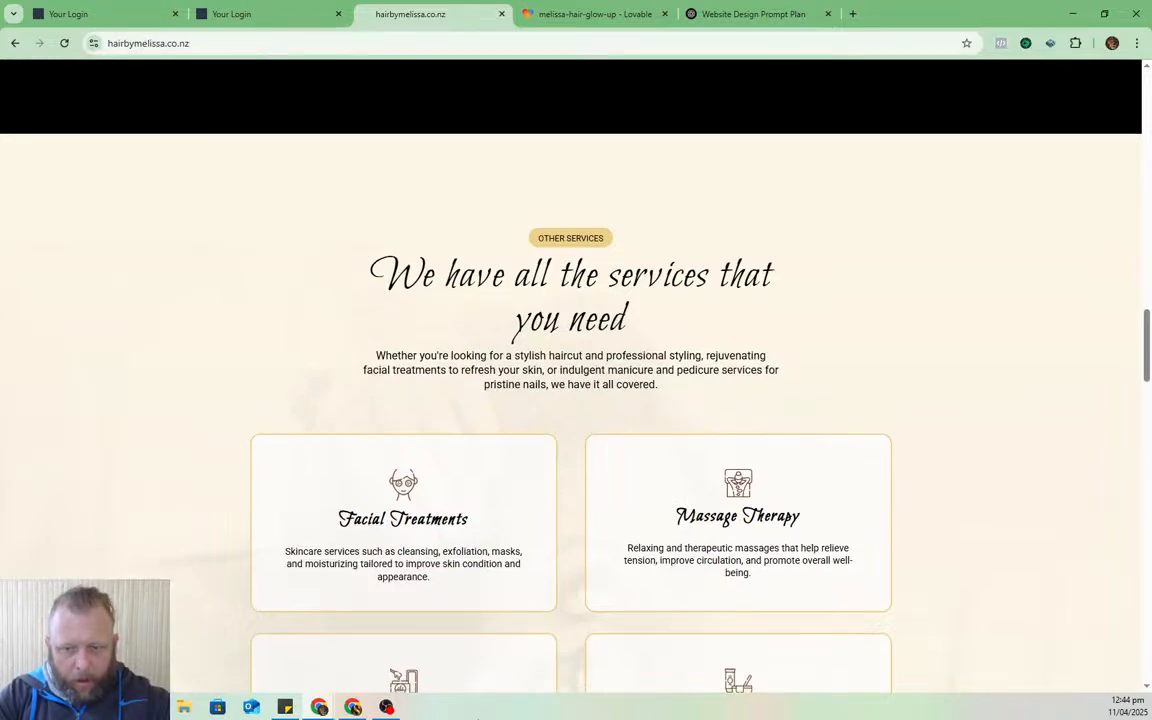
{"action": "scroll", "coordinate": [539, 605], "scroll_direction": "up", "scroll_amount": 5}
{"action": "scroll", "coordinate": [539, 605], "scroll_direction": "up", "scroll_amount": 6}
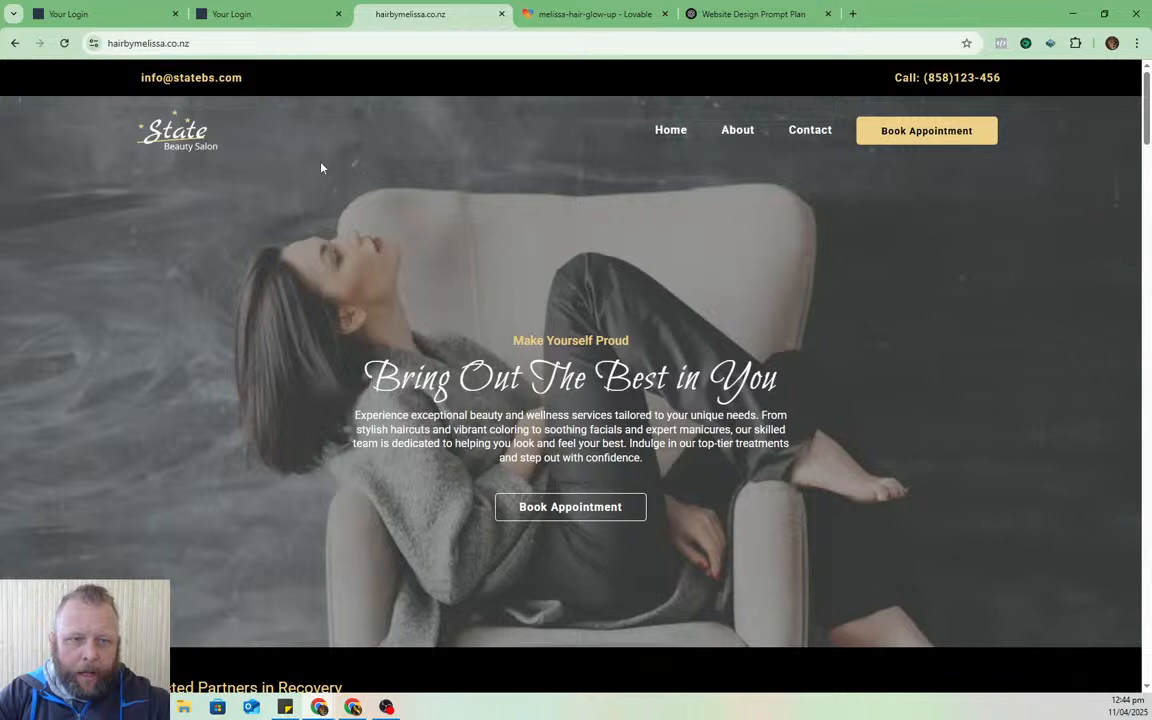
- Open the hairbymelissa.co.nz Dedicated Domain And IP details, grab its sender address, and enlarge the Gmail draft
{"action": "left_click", "coordinate": [260, 12]}
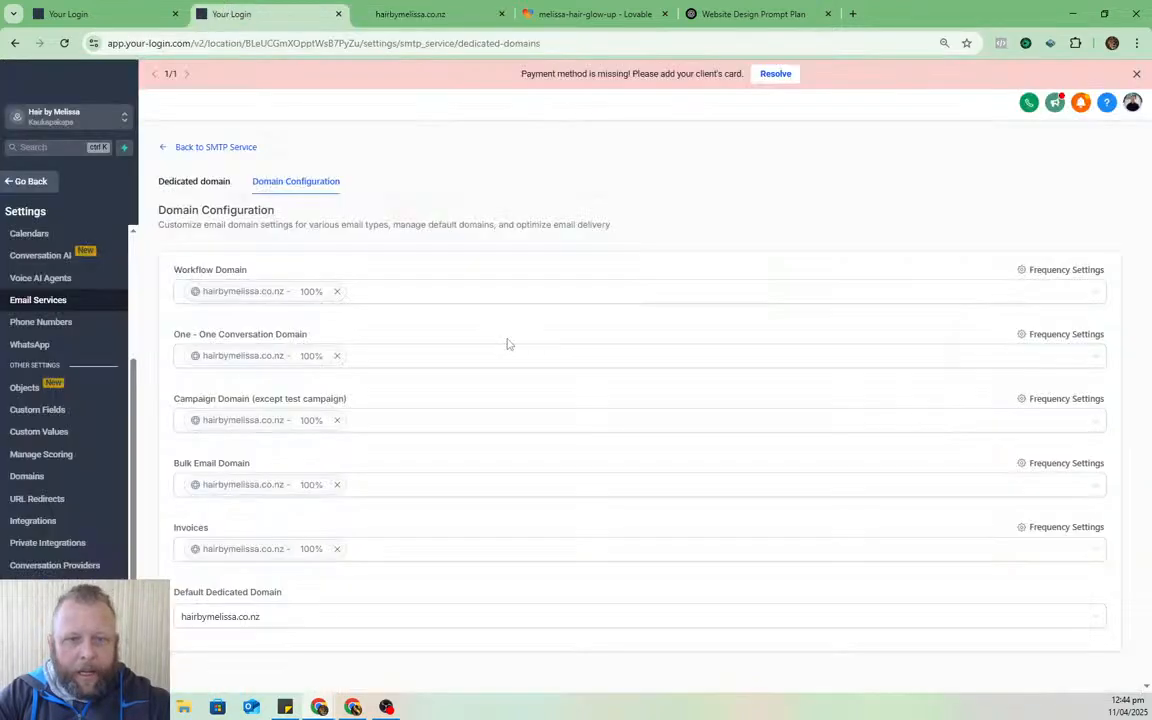
{"action": "left_click", "coordinate": [206, 147]}
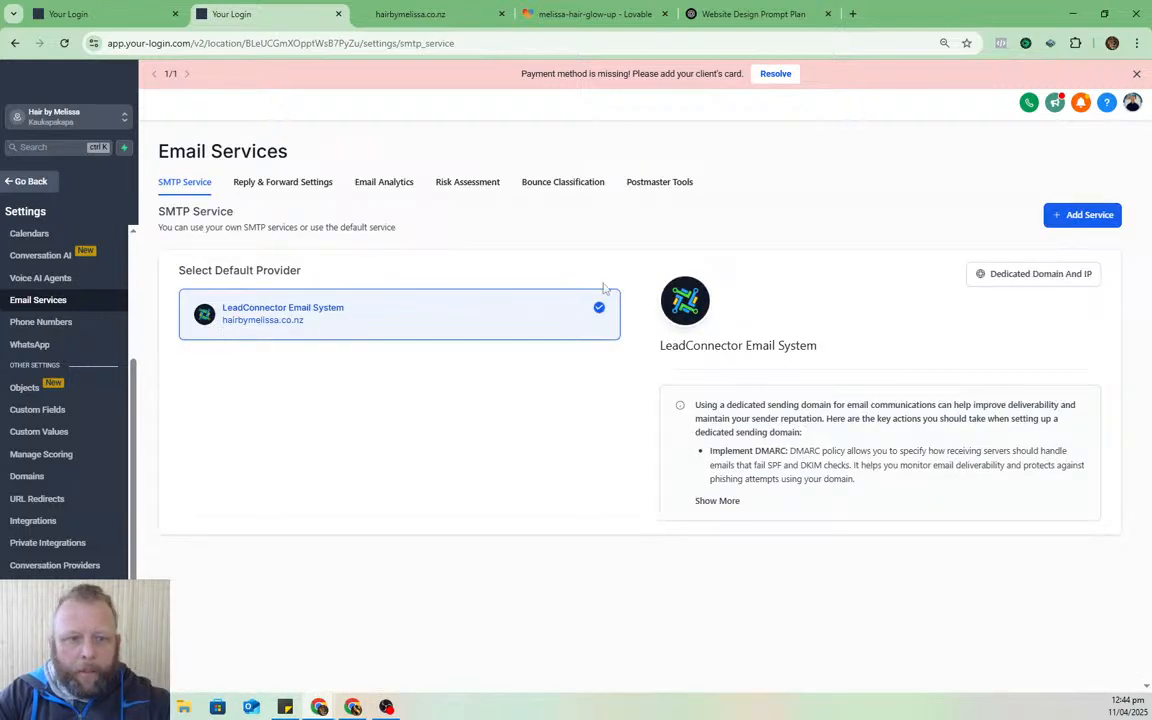
{"action": "left_click", "coordinate": [1082, 274]}
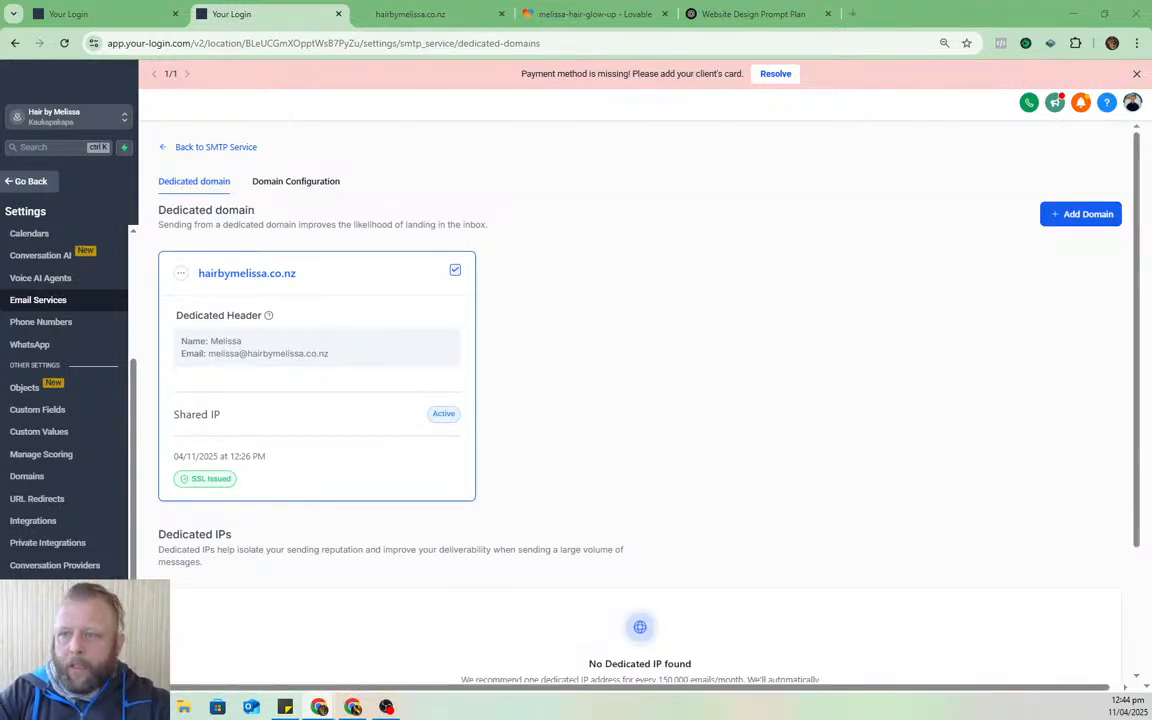
{"action": "left_click_drag", "start_coordinate": [340, 356], "coordinate": [209, 367]}
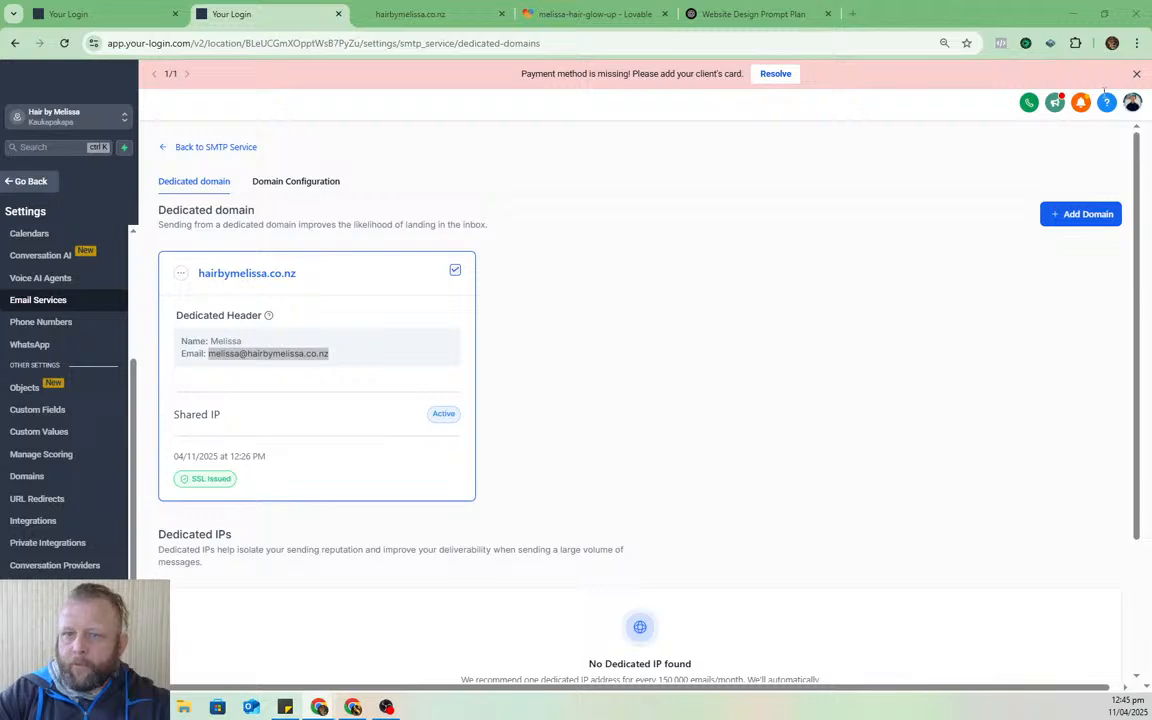
{"action": "double_click", "coordinate": [546, 76]}
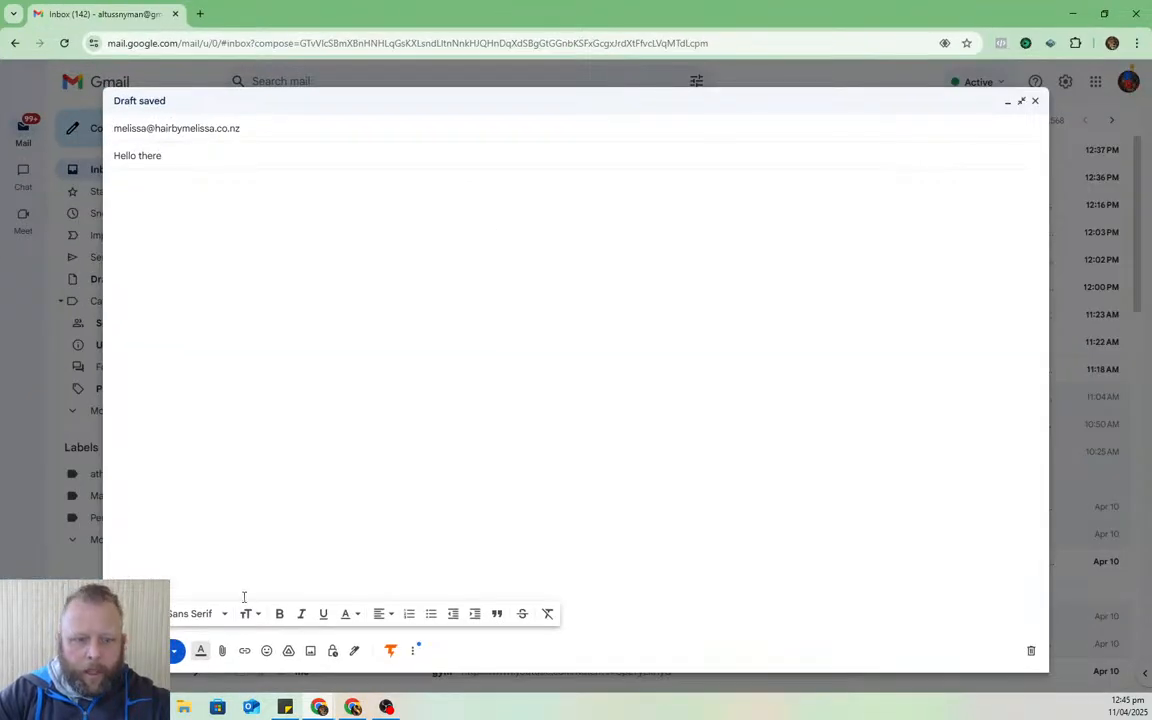
- Send the 'Hello there' test email and move Gmail aside to reveal HighLevel
{"action": "left_click", "coordinate": [150, 650]}
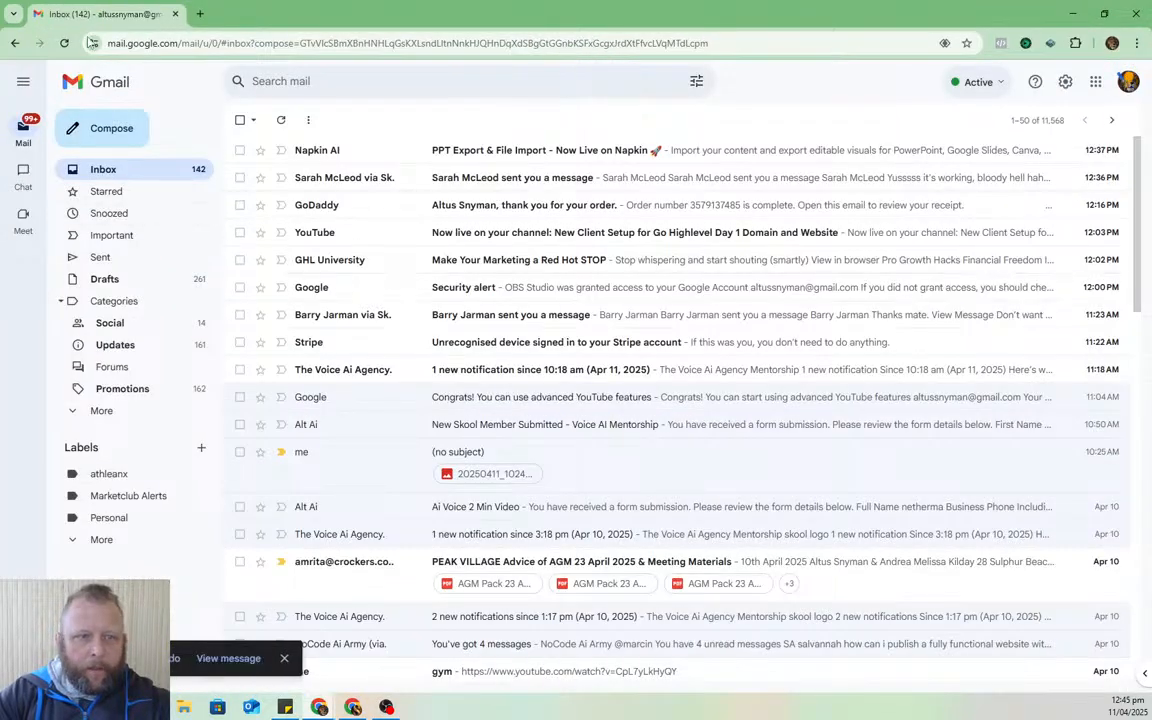
{"action": "left_click_drag", "start_coordinate": [764, 5], "coordinate": [764, 0]}
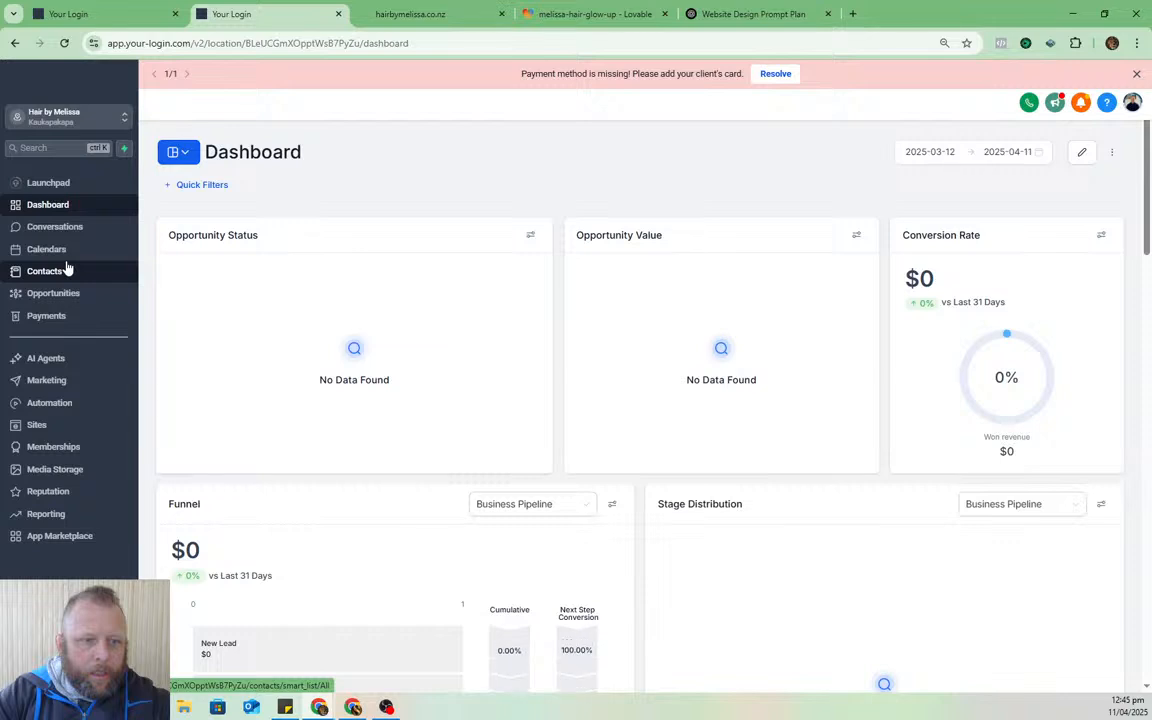
- In Conversations, expand the received 'Hello there' email and check it went to the salon domain address
{"action": "left_click", "coordinate": [62, 227]}
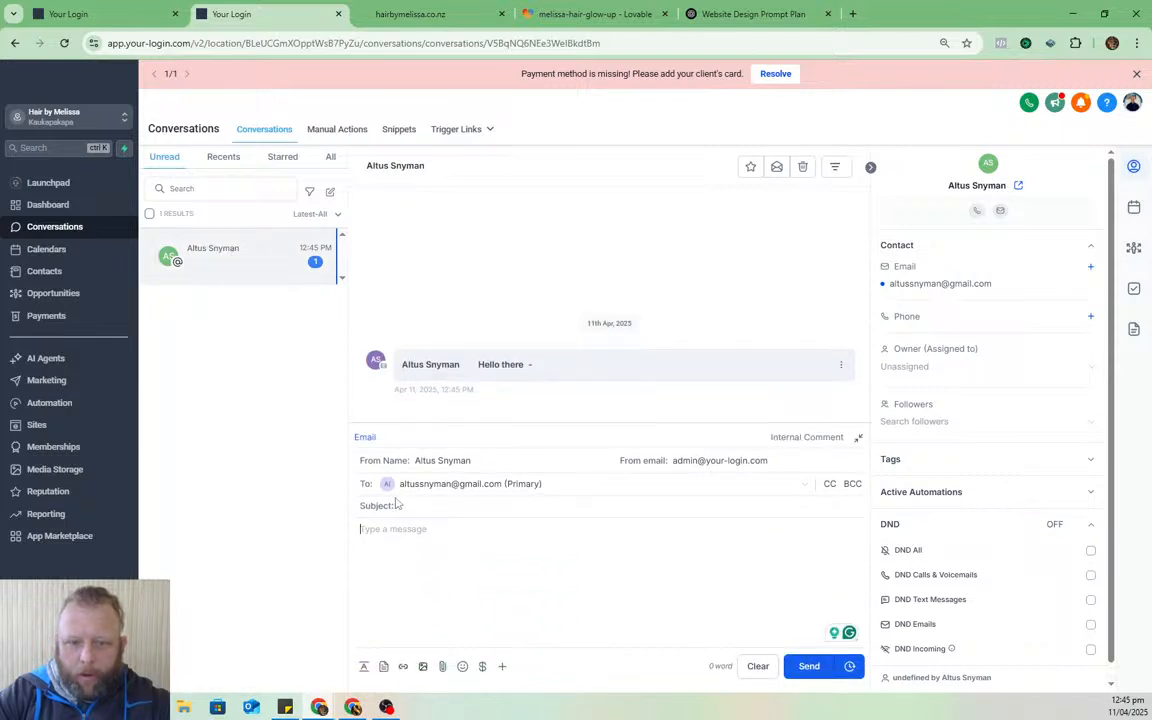
{"action": "left_click", "coordinate": [740, 366]}
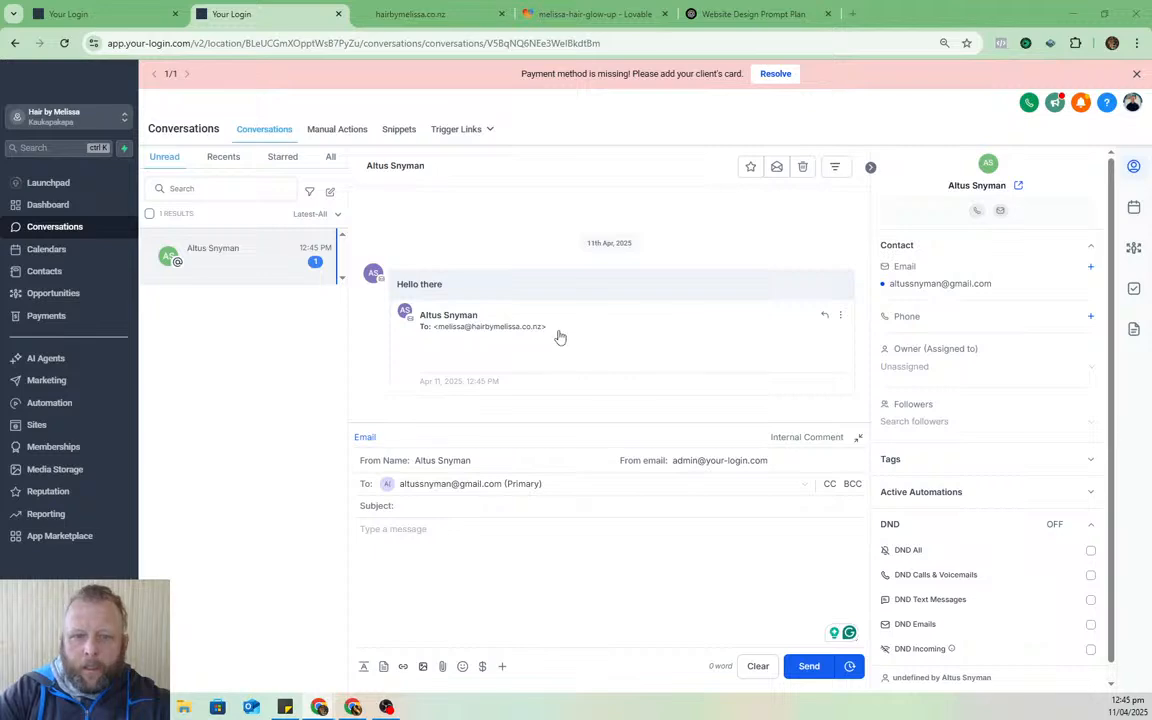
{"action": "left_click_drag", "start_coordinate": [558, 330], "coordinate": [440, 340]}
{"action": "key", "text": "ctrl+c"}
{"action": "left_click", "coordinate": [438, 339]}
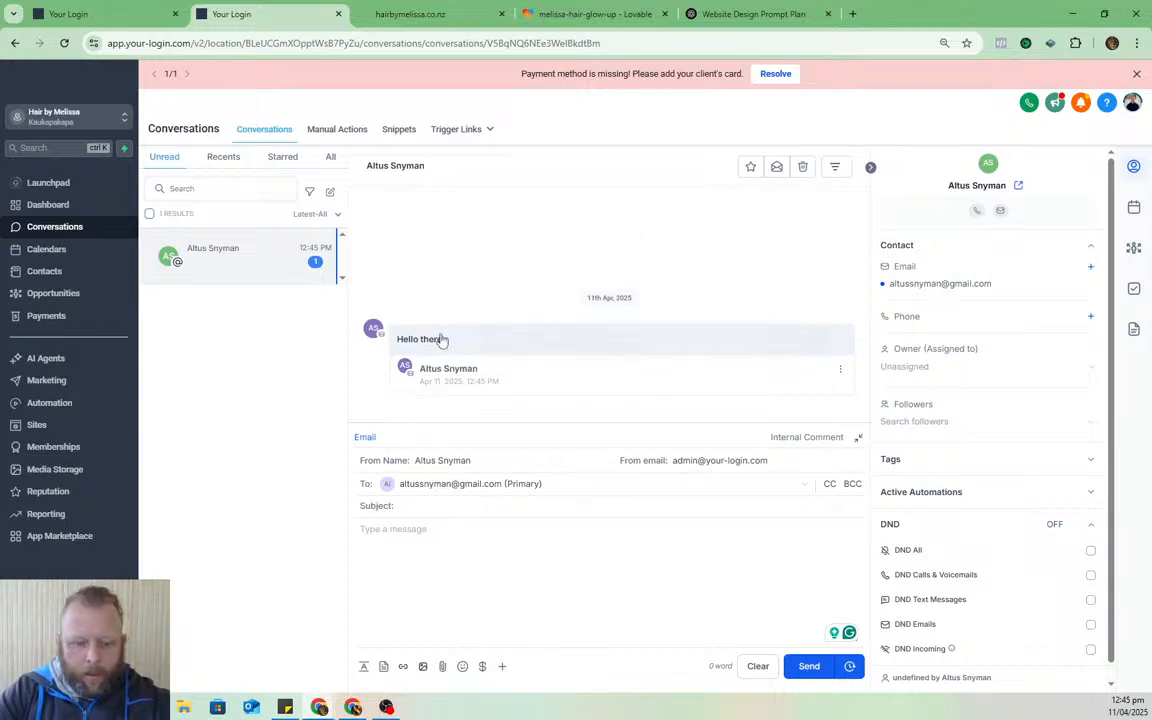
- From a maximized Outlook, send a 'Hi from me' email to the pasted salon domain address
{"action": "left_click_drag", "start_coordinate": [1151, 96], "coordinate": [648, 129]}
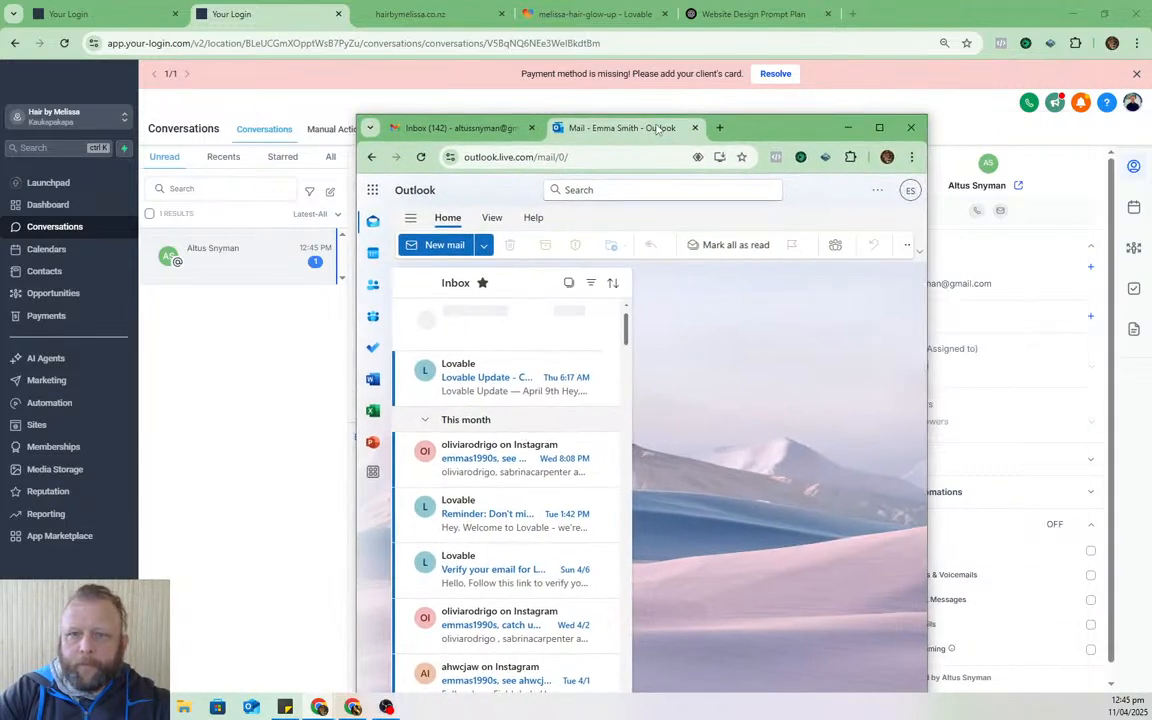
{"action": "double_click", "coordinate": [802, 126]}
{"action": "left_click", "coordinate": [88, 130]}
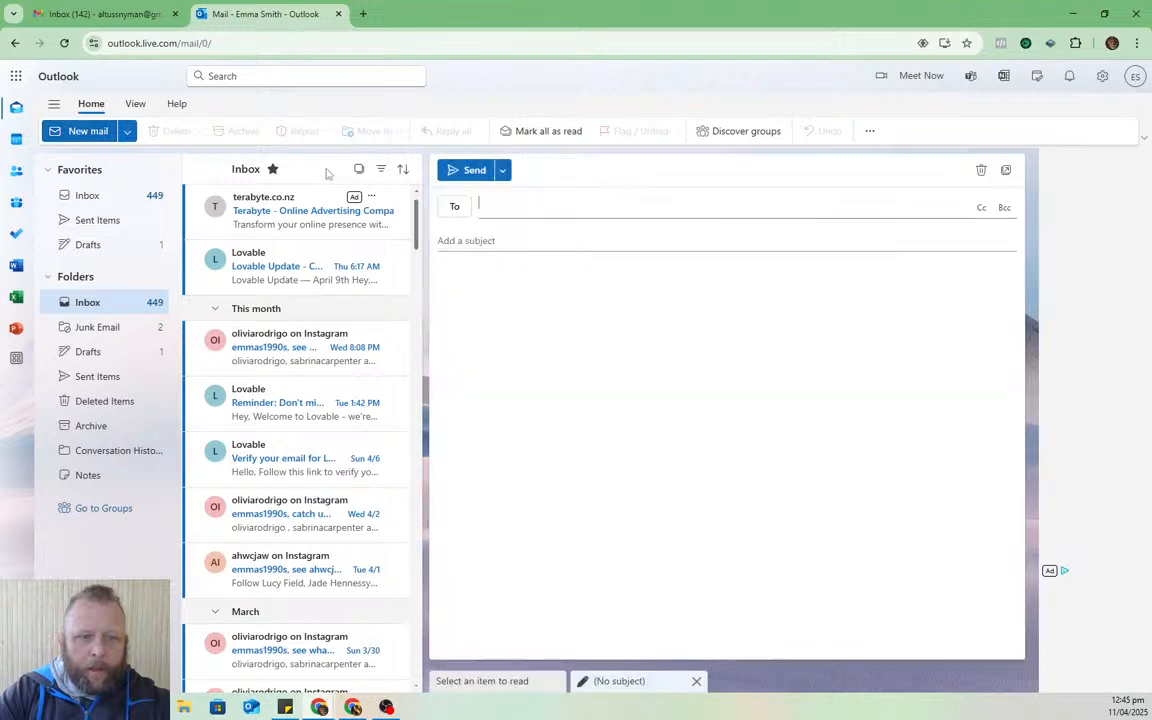
{"action": "key", "text": "ctrl+v"}
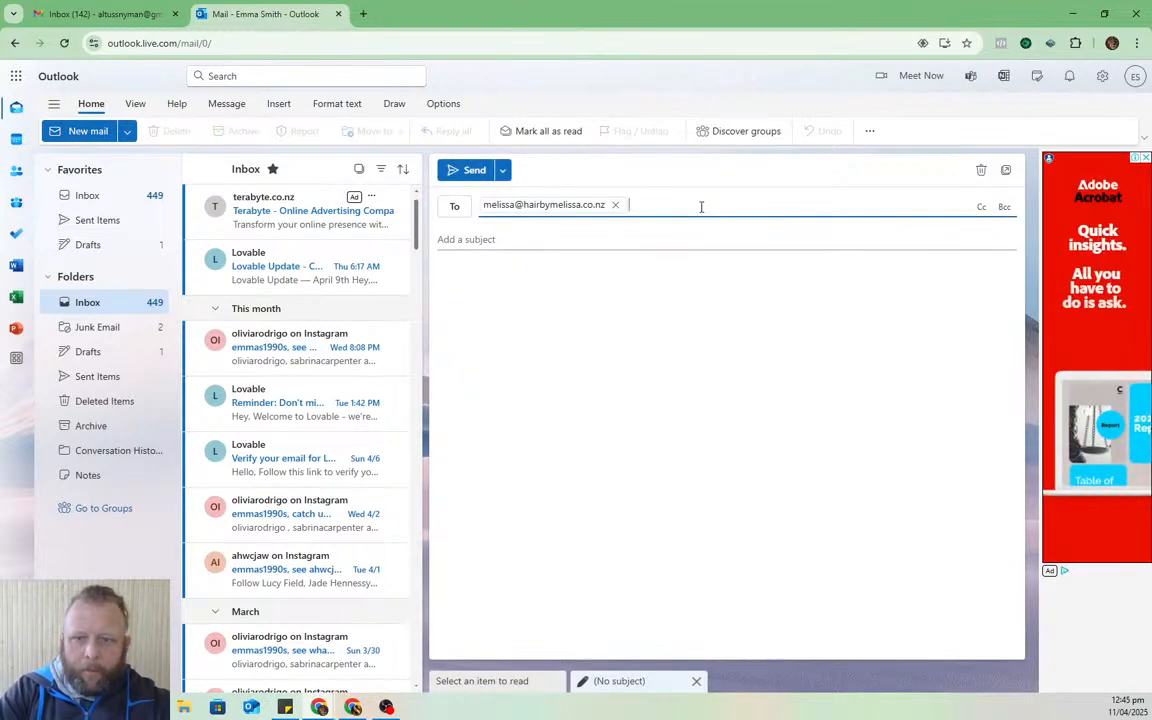
{"action": "left_click", "coordinate": [476, 240]}
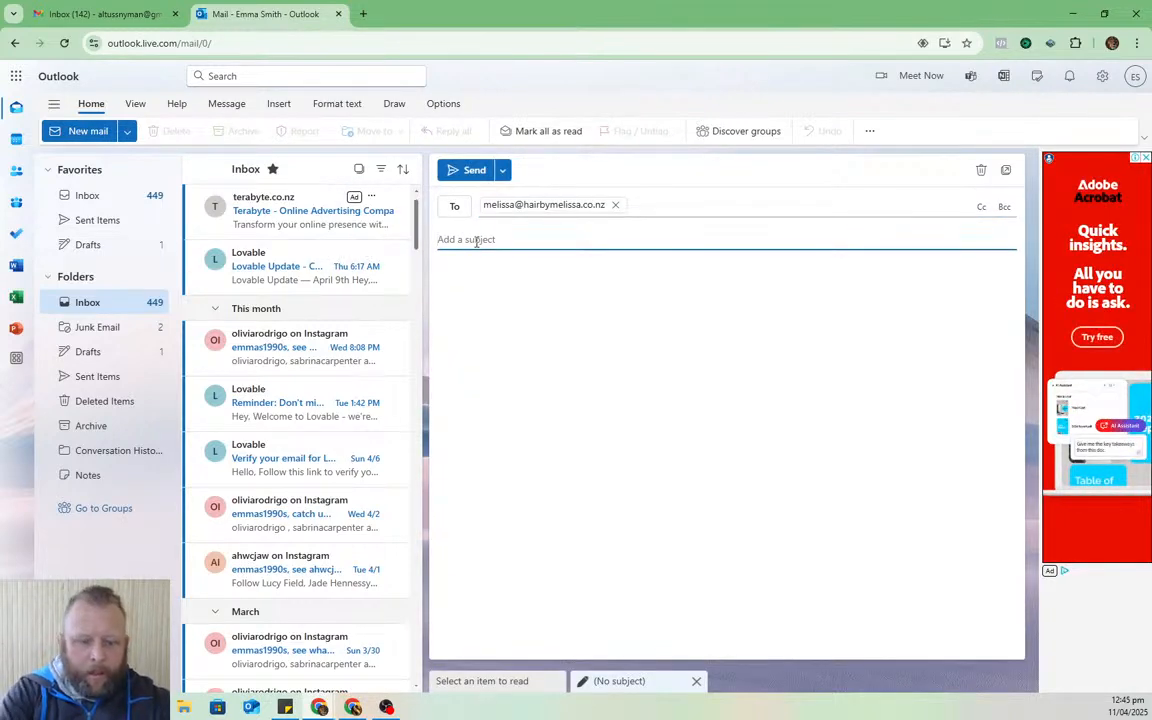
{"action": "type", "text": "Hi from me"}
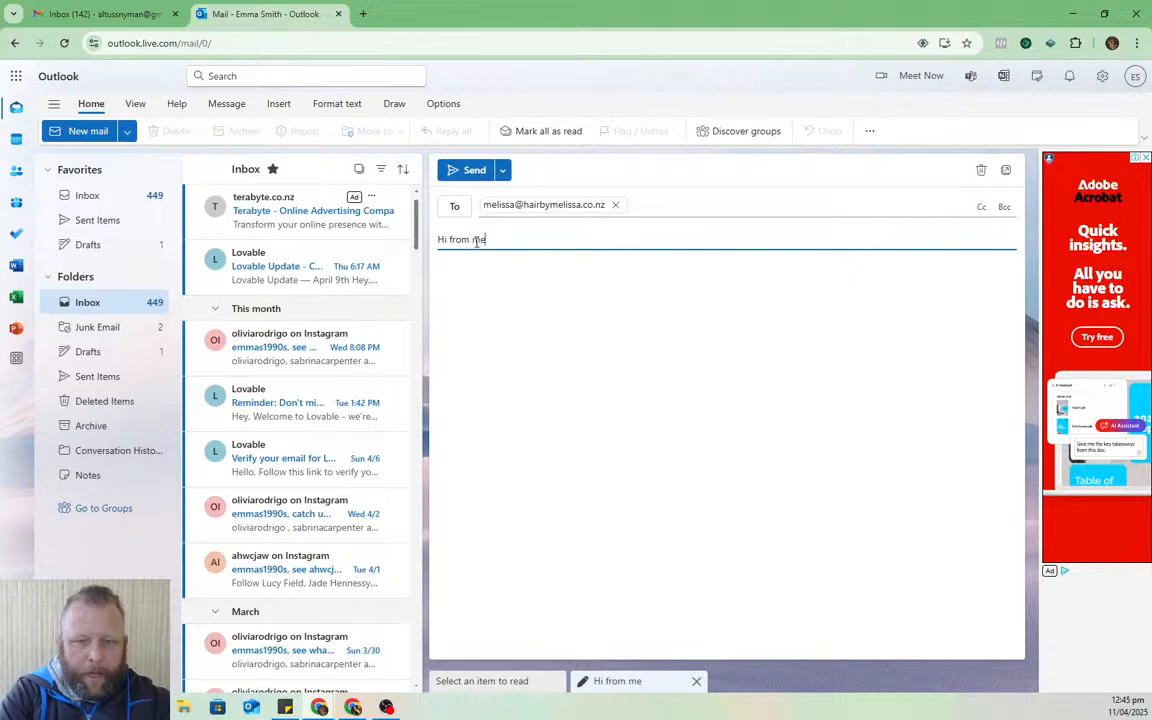
{"action": "left_click", "coordinate": [458, 170]}
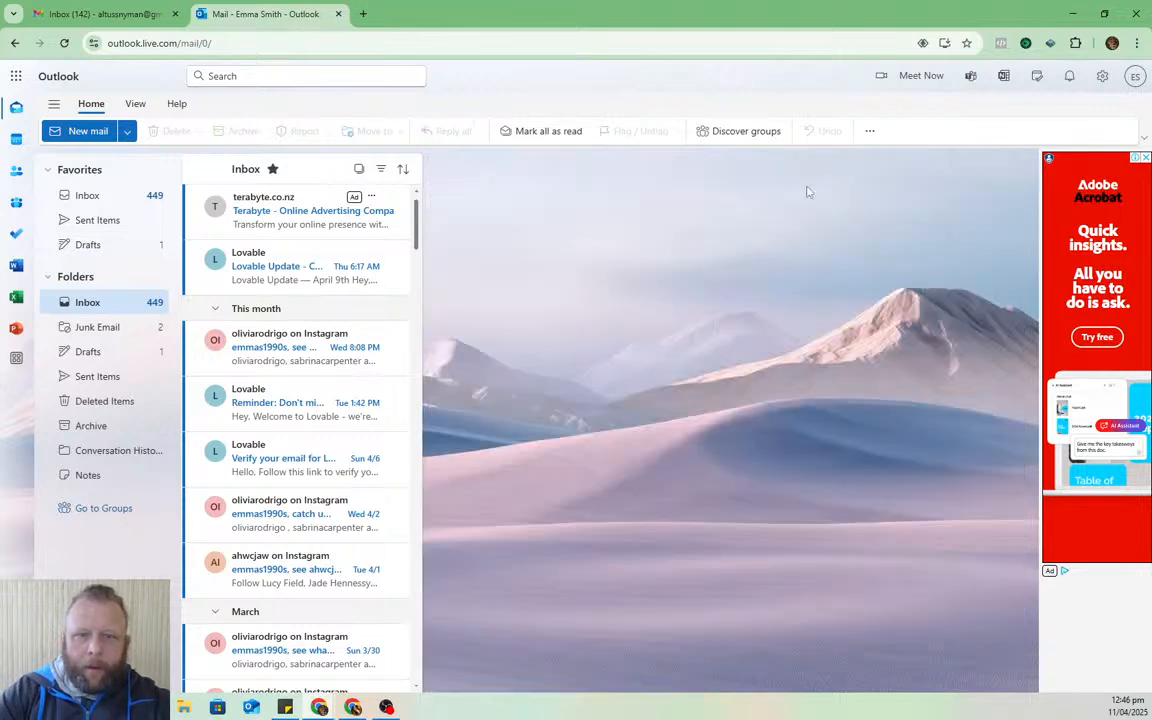
{"action": "left_click_drag", "start_coordinate": [616, 6], "coordinate": [1150, 40]}
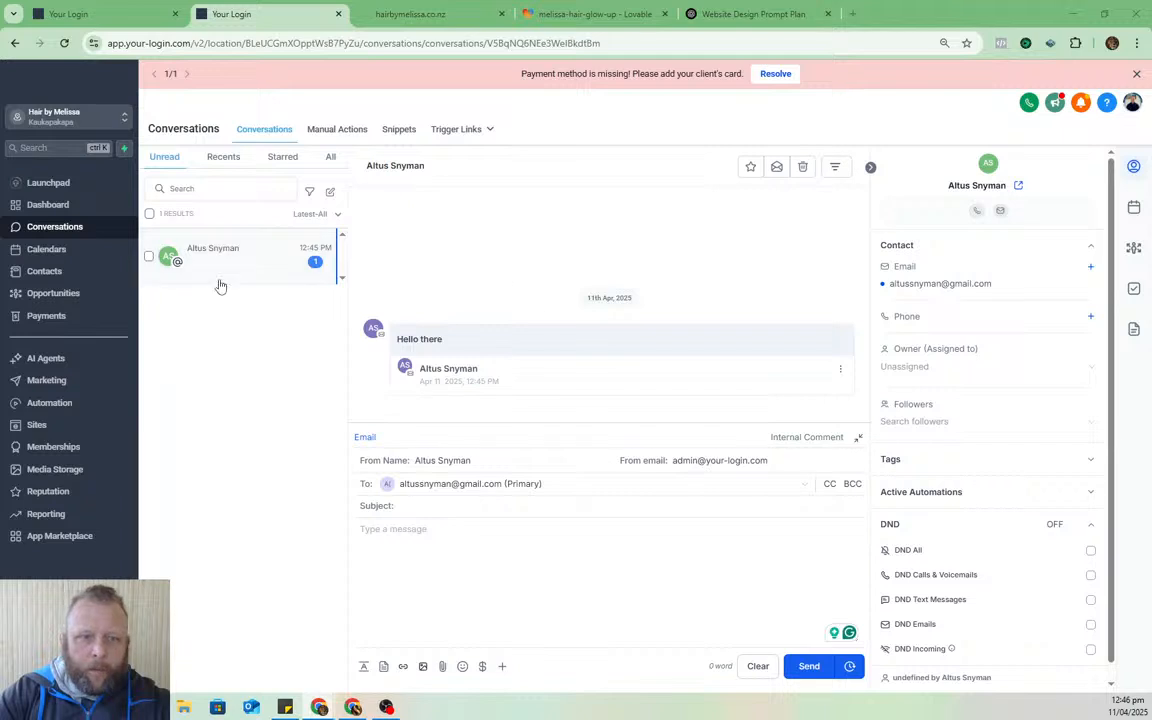
- Visit Calendars, then return to the Conversations inbox
{"action": "left_click", "coordinate": [47, 255]}
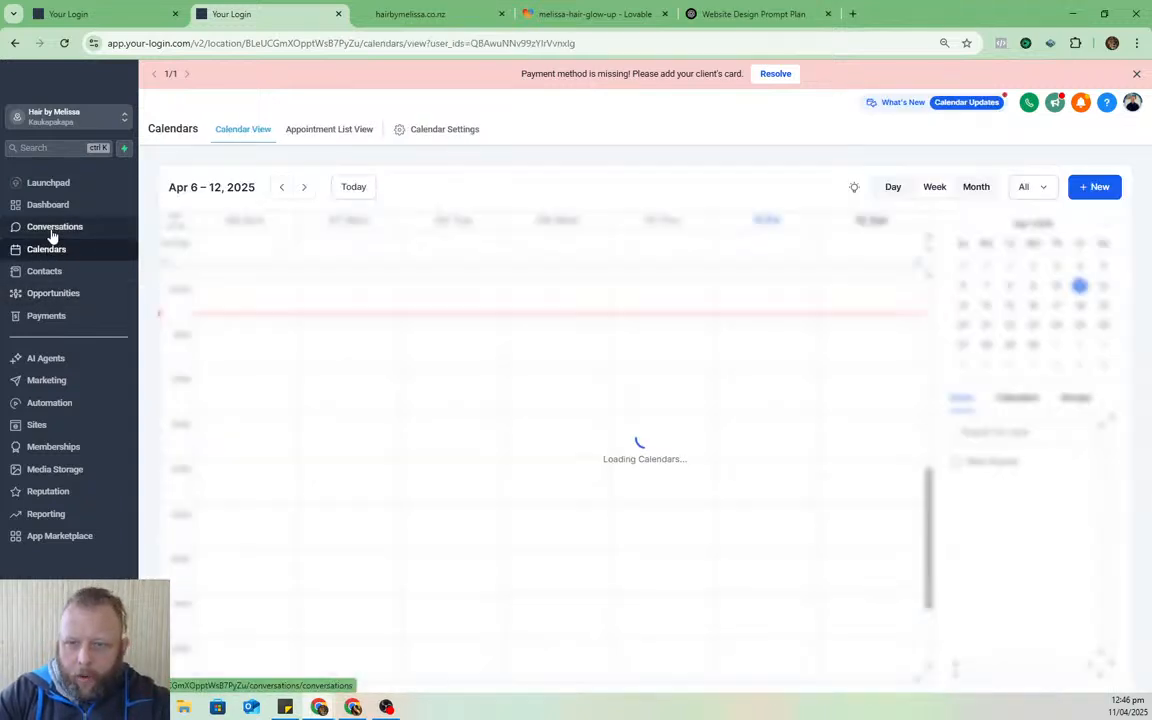
{"action": "left_click", "coordinate": [53, 229]}
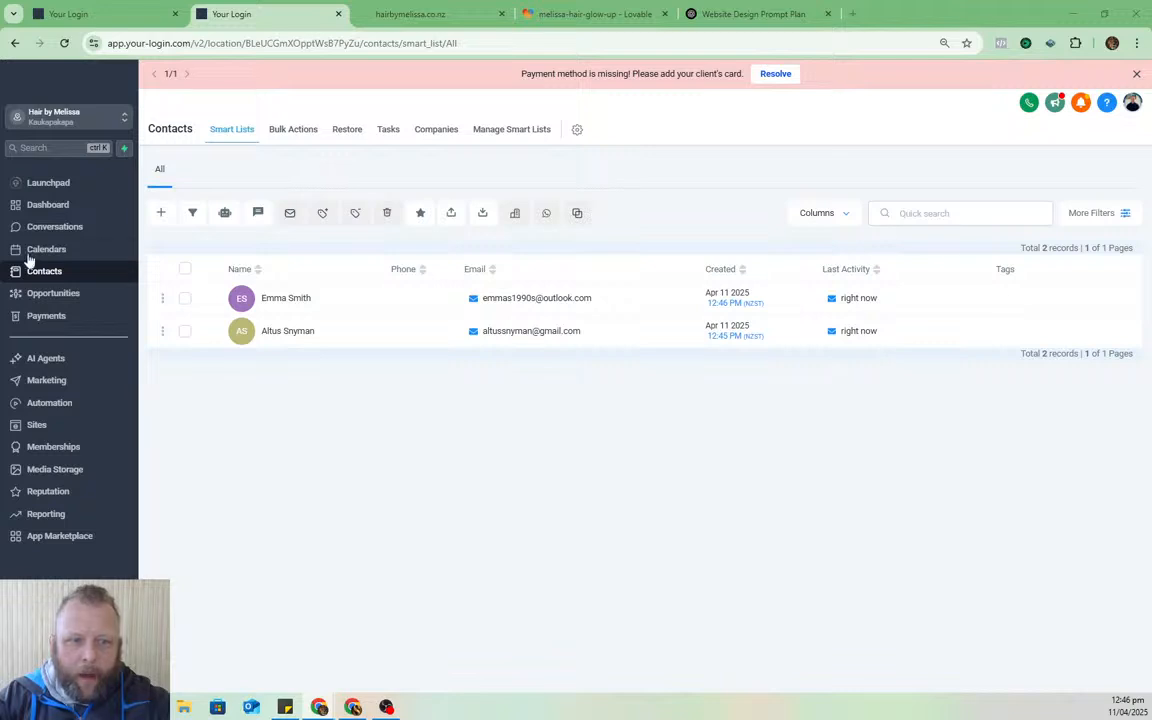
{"action": "left_click", "coordinate": [158, 217]}
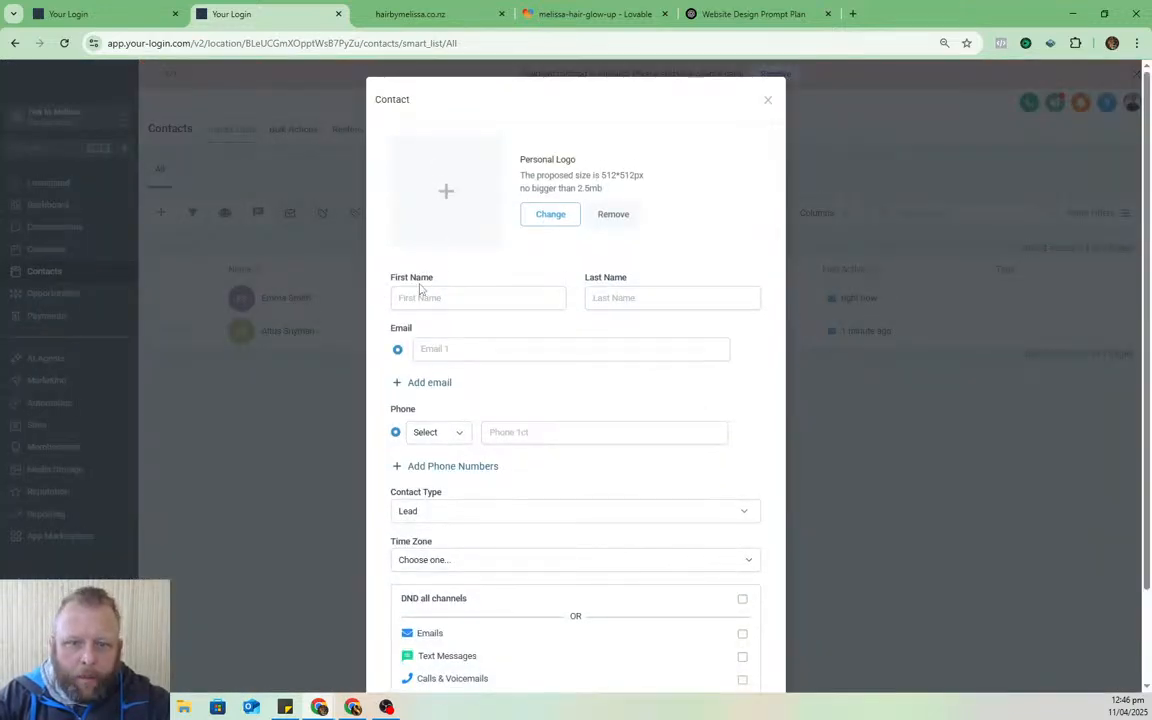
{"action": "left_click", "coordinate": [458, 295]}
{"action": "key", "text": "Tab"}
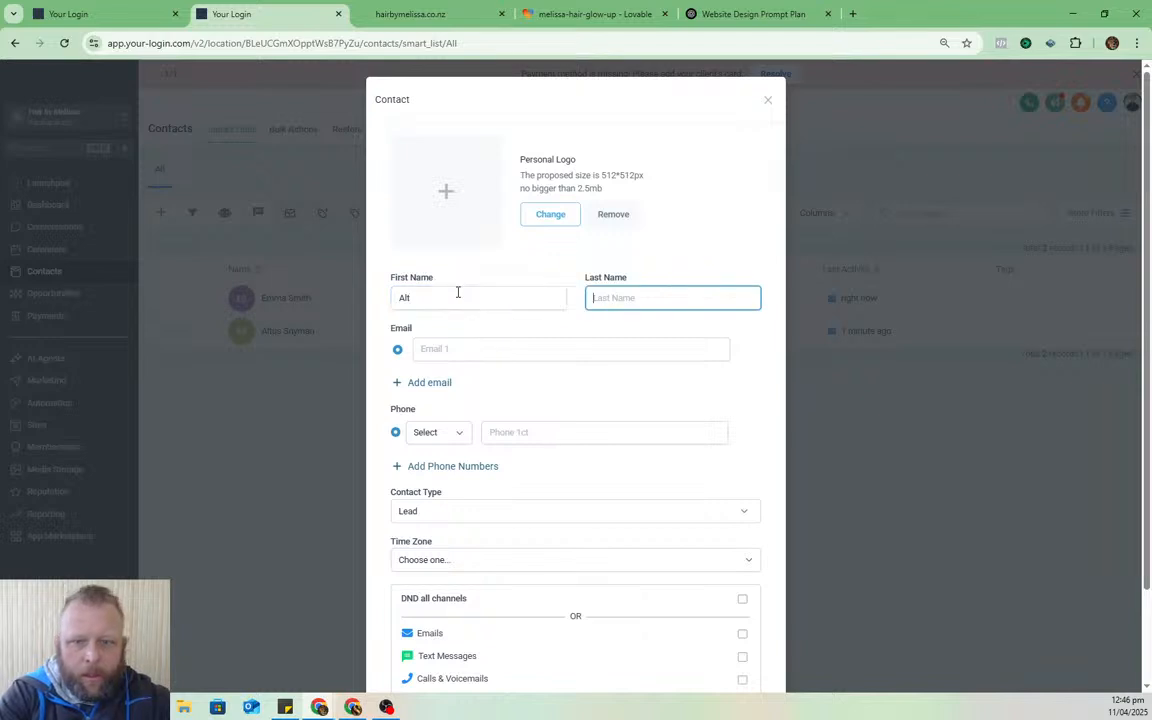
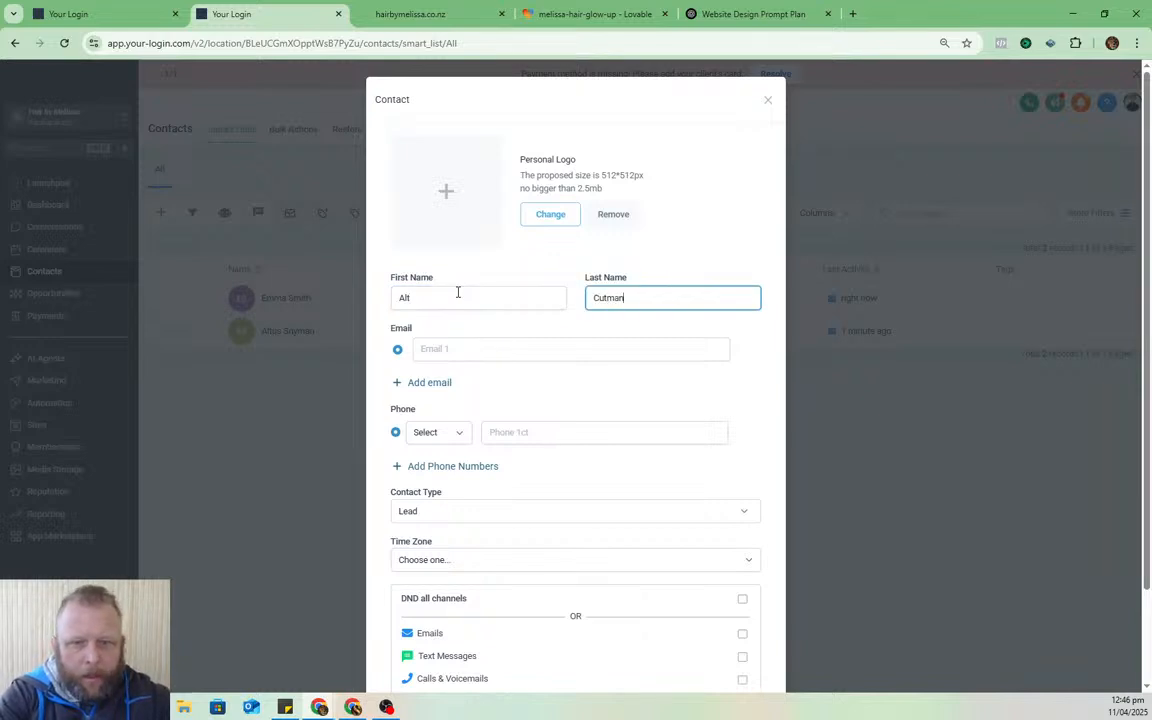
{"action": "key", "text": "Tab"}
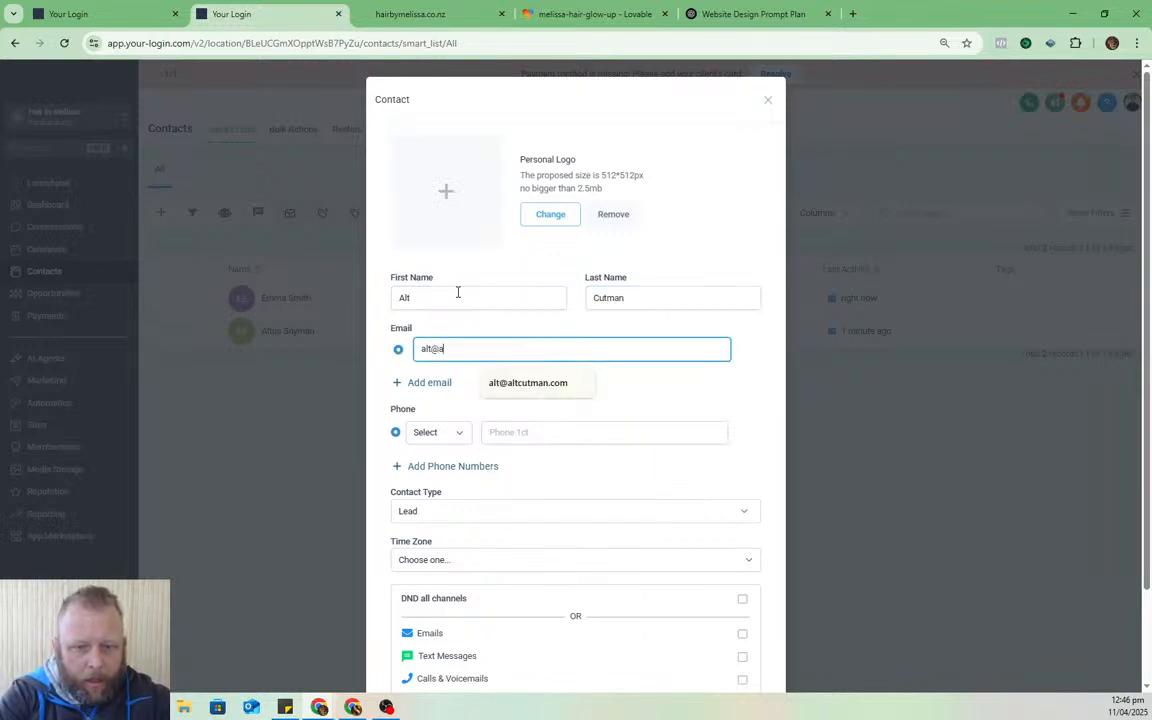
{"action": "key", "text": "Down"}
{"action": "key", "text": "Return"}
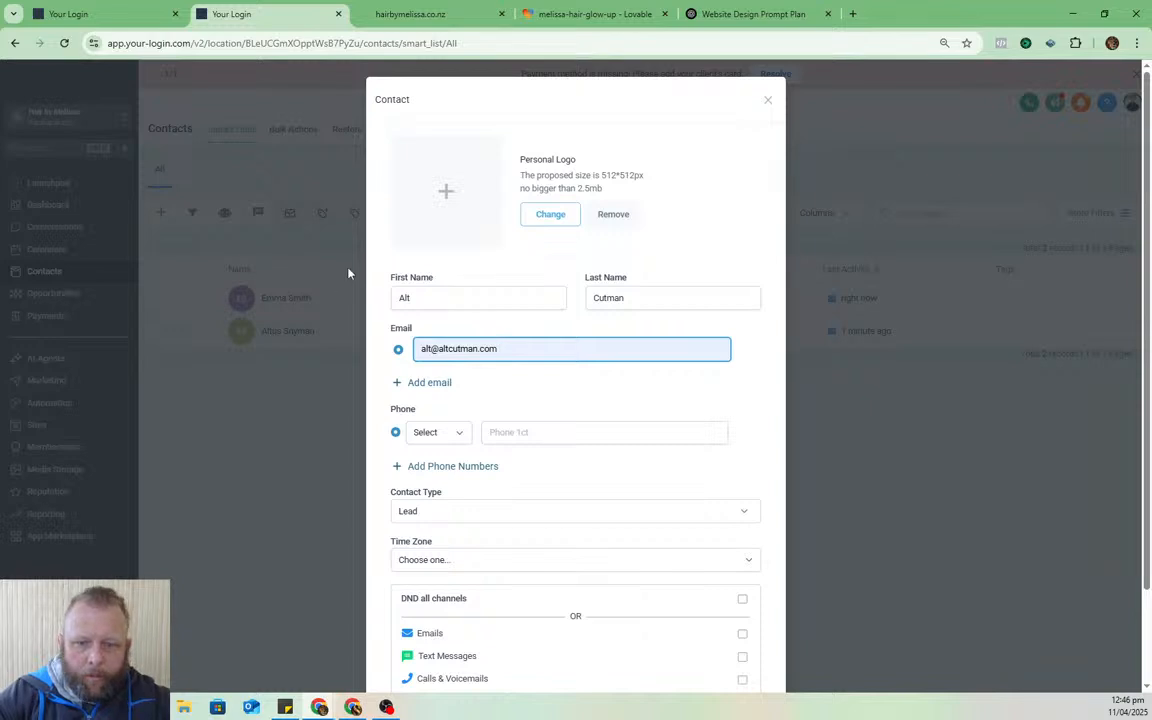
{"action": "scroll", "coordinate": [575, 450], "scroll_direction": "down", "scroll_amount": 2}
{"action": "left_click", "coordinate": [737, 644]}
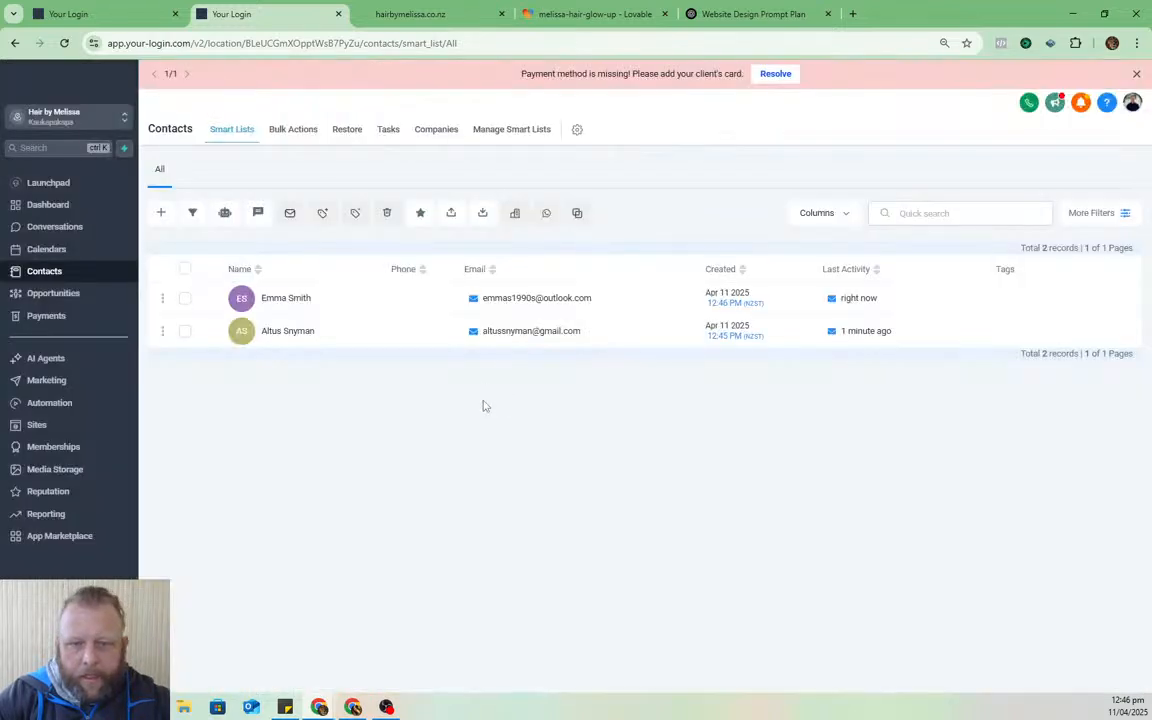
{"action": "left_click", "coordinate": [287, 299]}
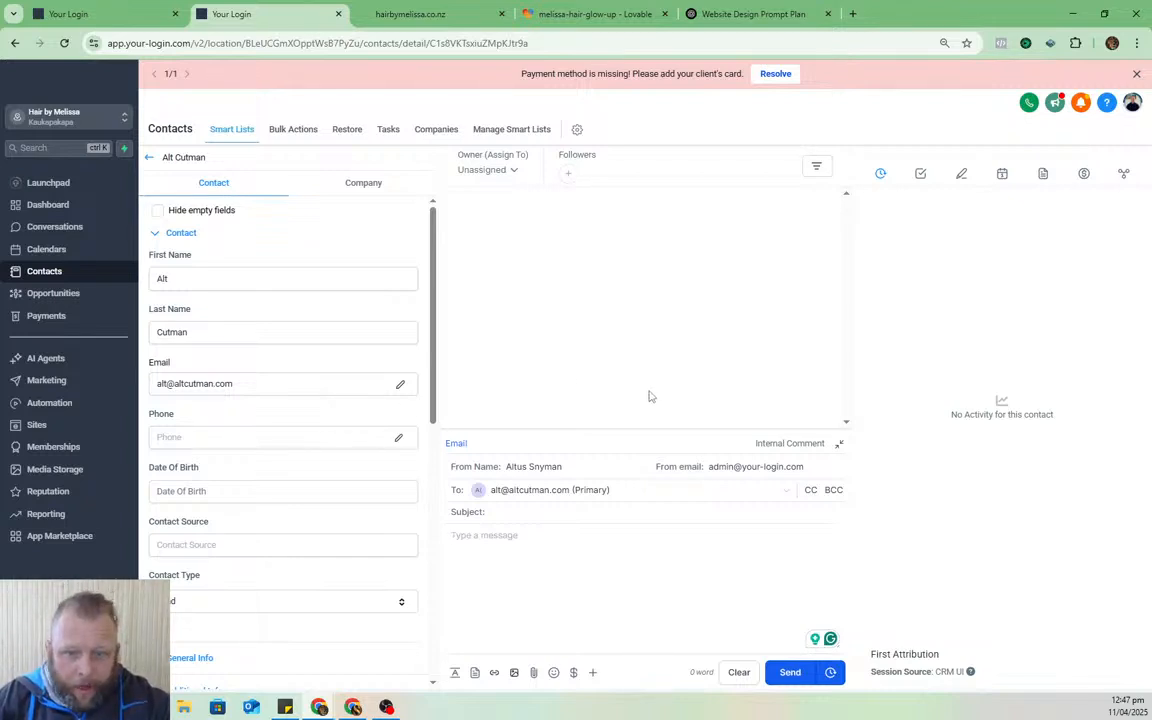
- Write the contact an email with 'Hello' as subject and body, and send it
{"action": "left_click", "coordinate": [500, 546]}
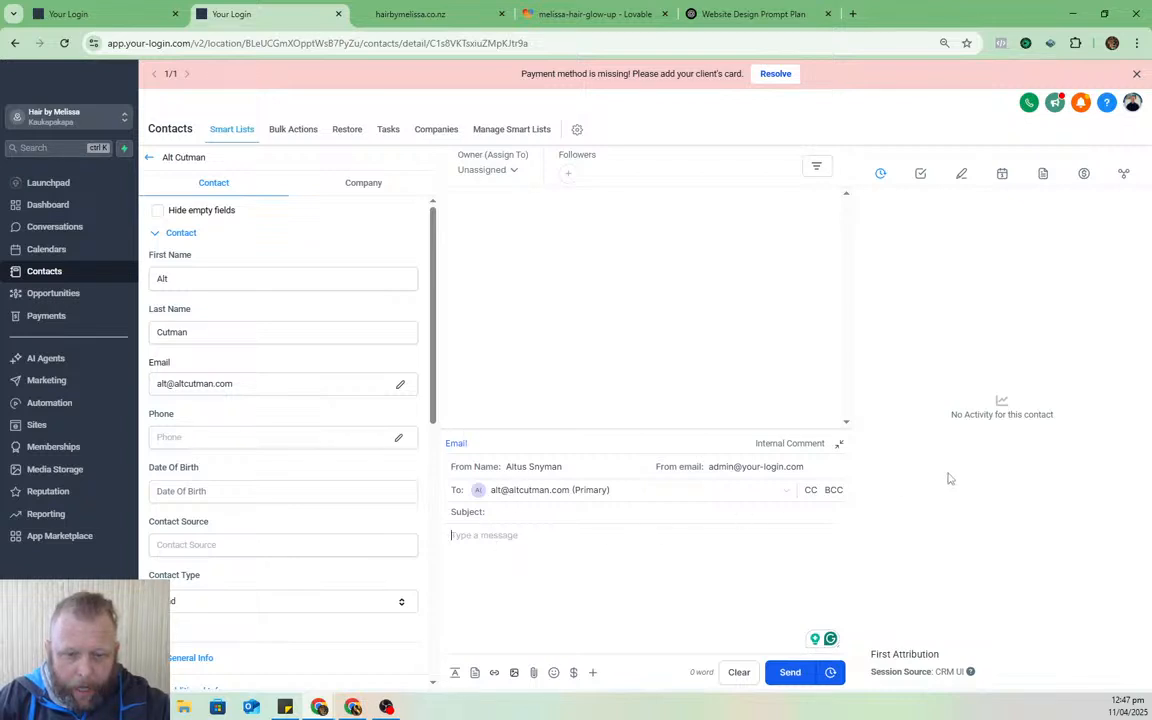
{"action": "left_click", "coordinate": [492, 513]}
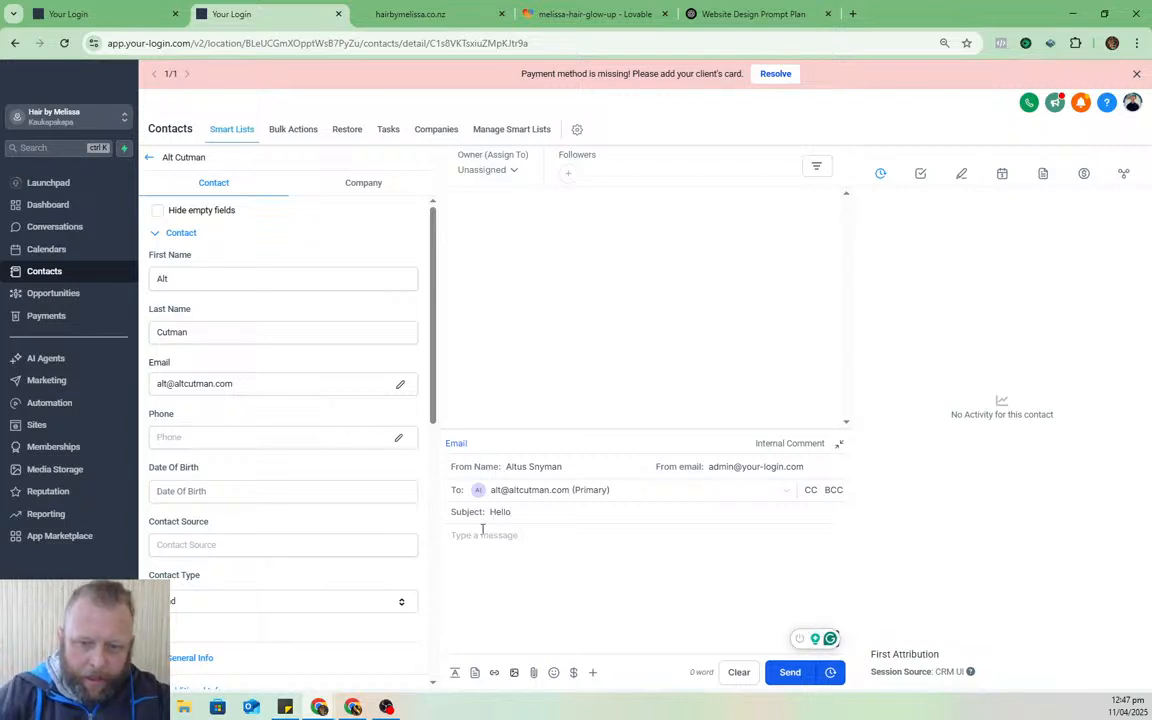
{"action": "left_click", "coordinate": [482, 536]}
{"action": "type", "text": "Hello"}
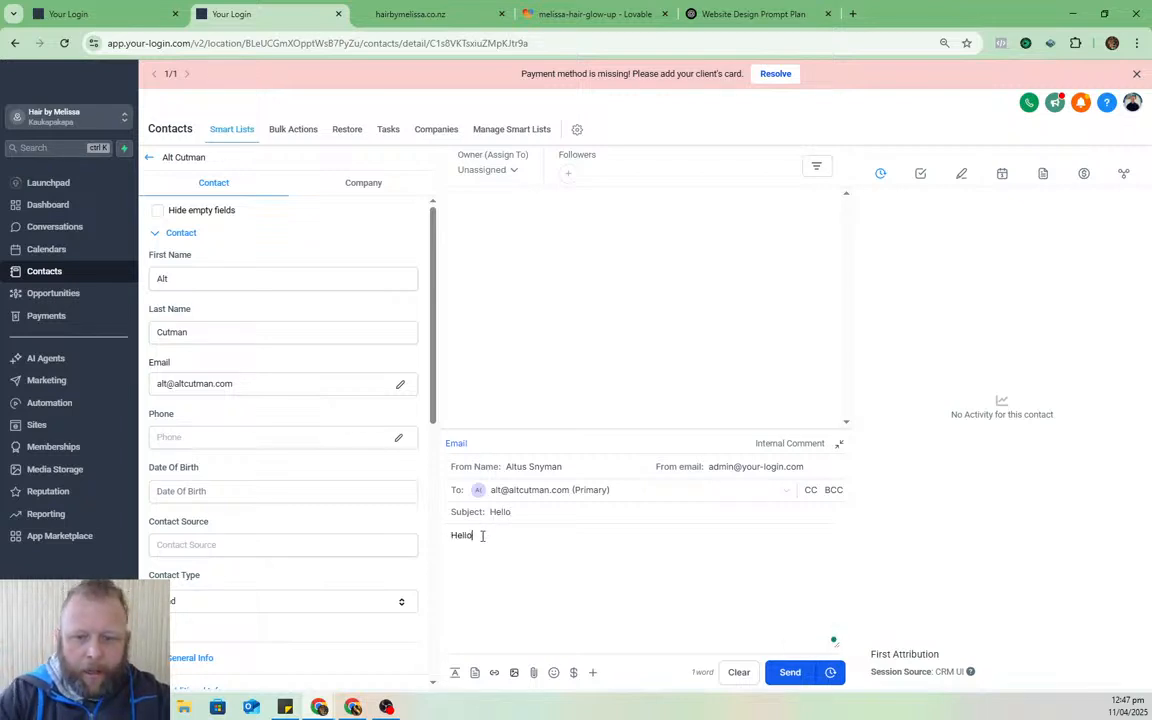
{"action": "left_click", "coordinate": [793, 672]}
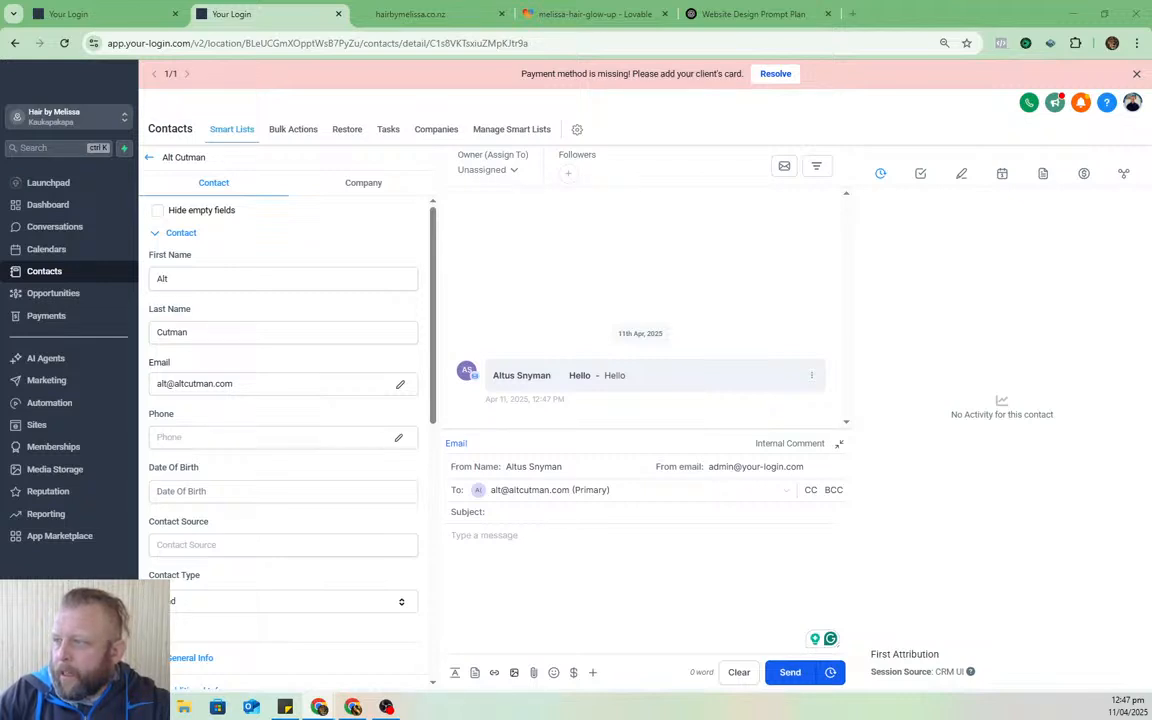
- In a maximized Outlook, open the 'Hello' message in Junk Email and read its sender details
{"action": "left_click_drag", "start_coordinate": [1151, 98], "coordinate": [384, 80]}
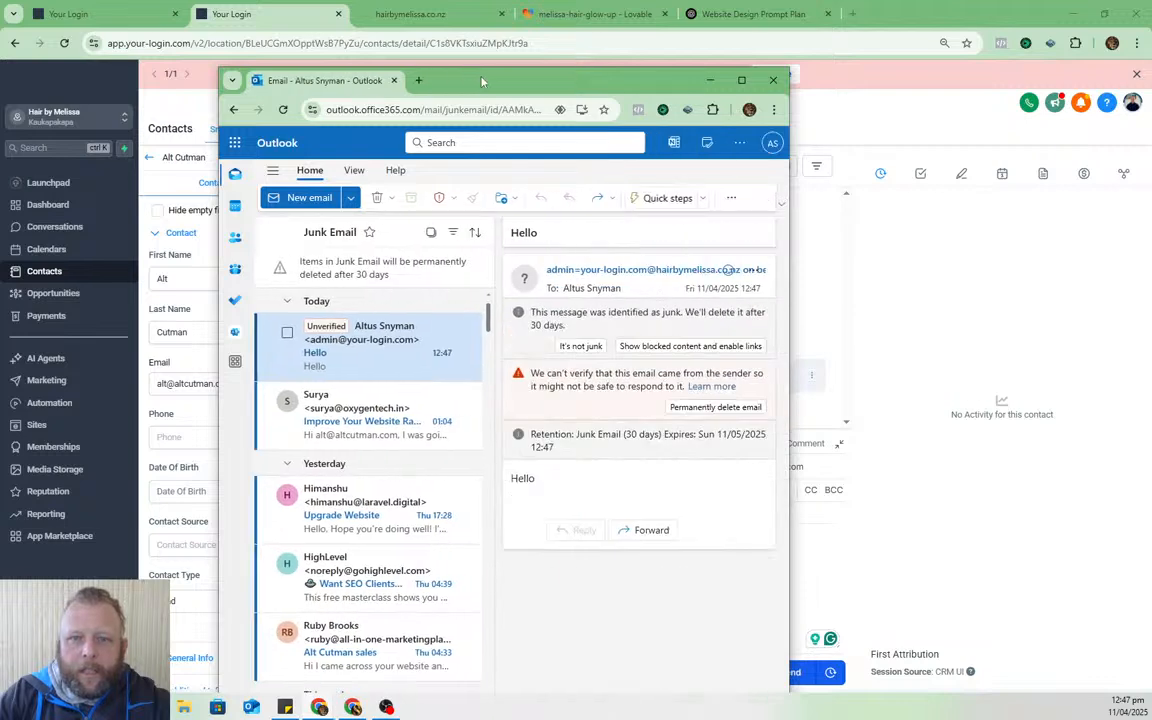
{"action": "double_click", "coordinate": [481, 80]}
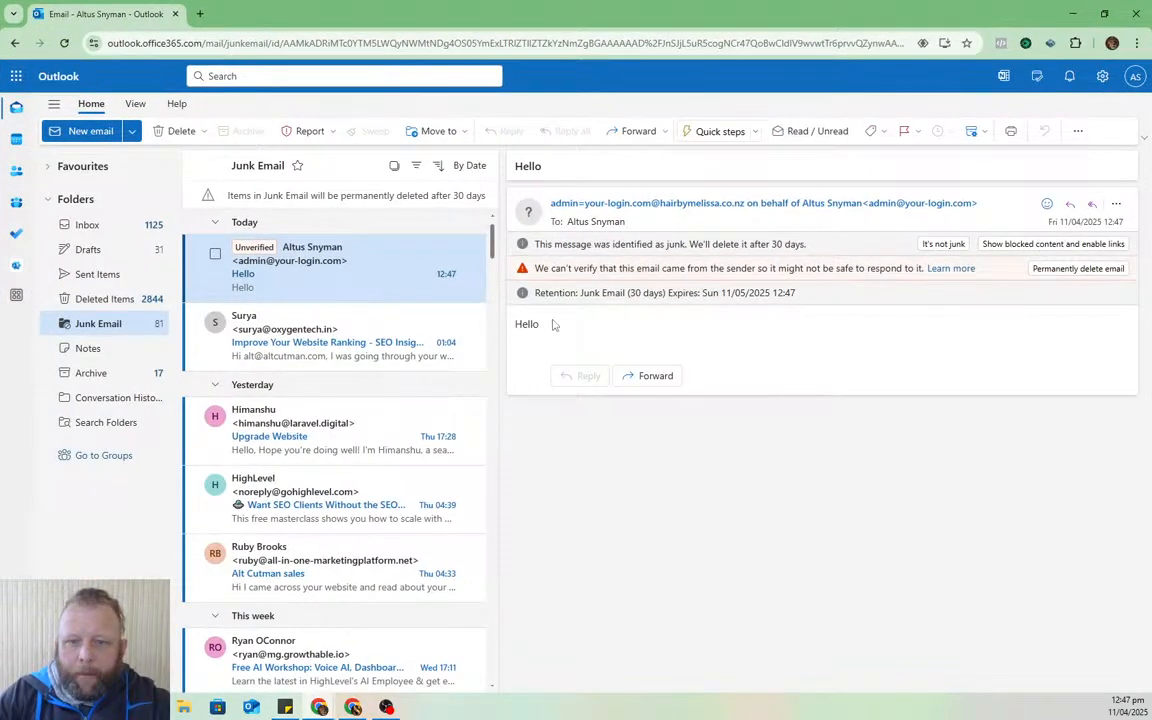
{"action": "left_click_drag", "start_coordinate": [515, 324], "coordinate": [715, 327]}
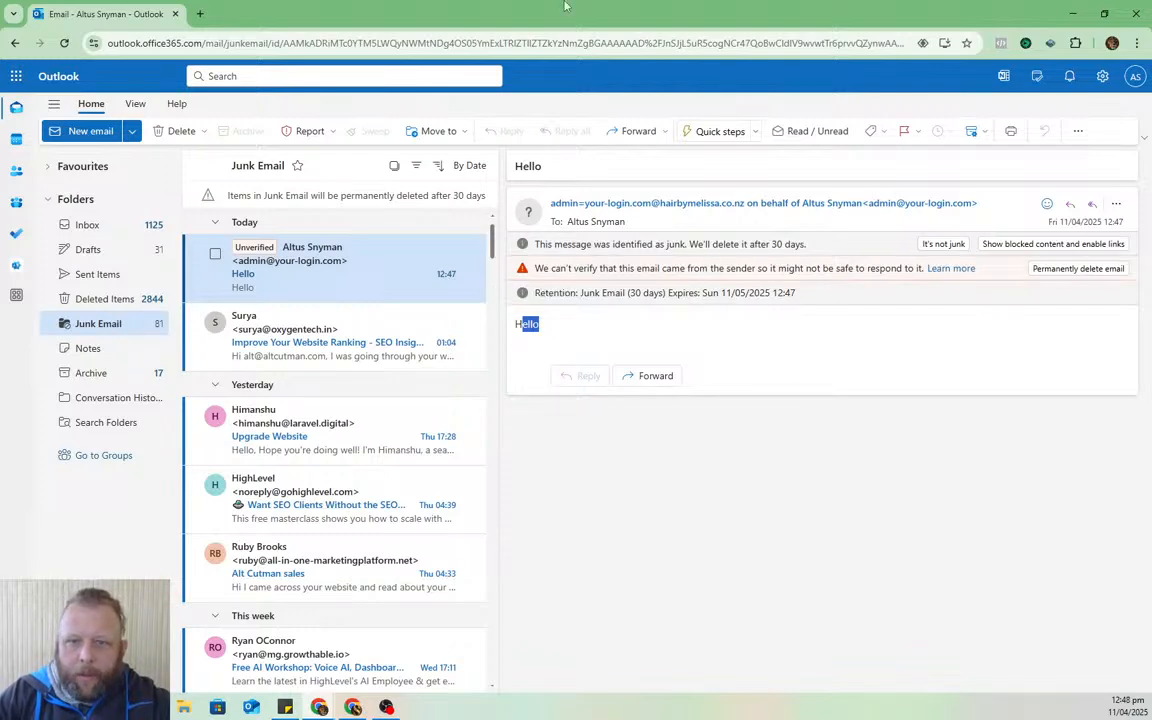
{"action": "left_click_drag", "start_coordinate": [510, 8], "coordinate": [1151, 22]}
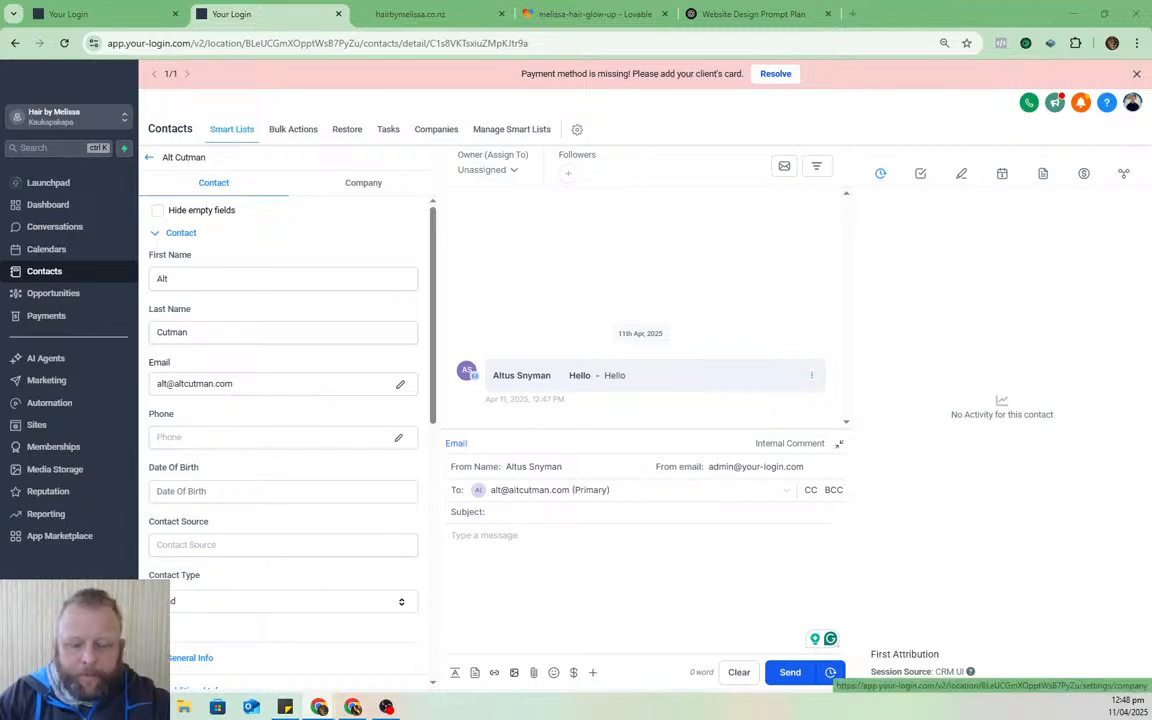
- Review the hairbymelissa.co.nz sender address under Settings › Email Services › Dedicated Domain And IP
{"action": "left_click", "coordinate": [48, 672]}
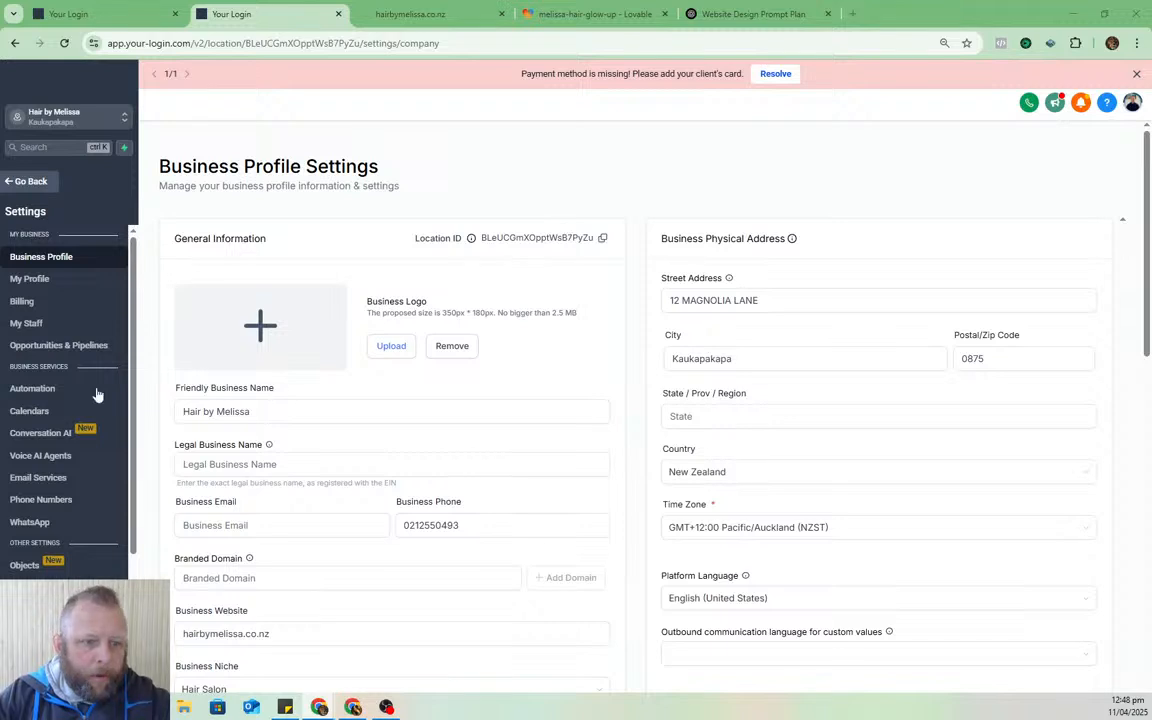
{"action": "left_click", "coordinate": [42, 478]}
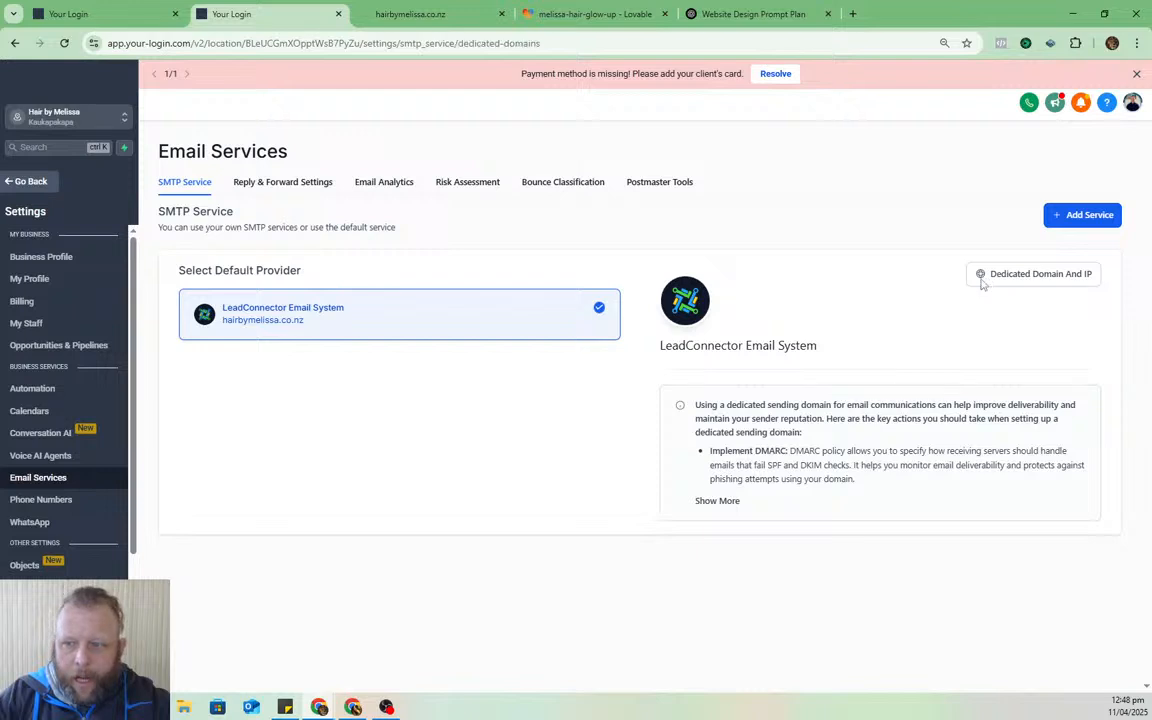
{"action": "left_click", "coordinate": [982, 280]}
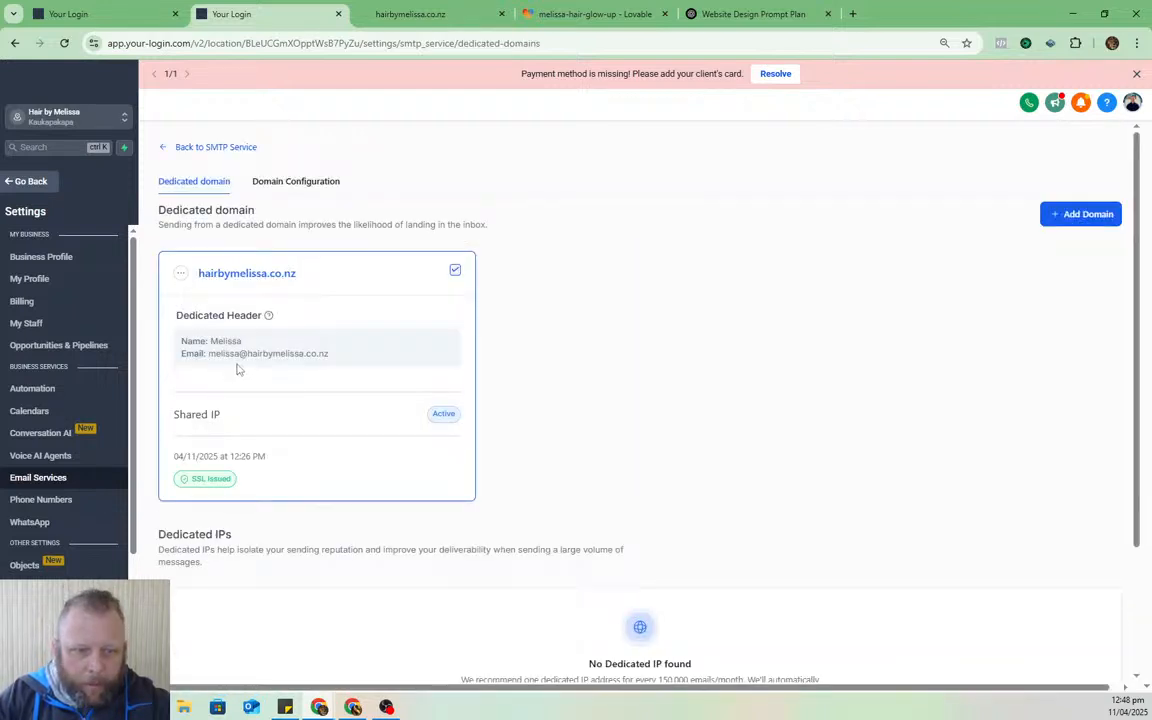
{"action": "left_click_drag", "start_coordinate": [350, 357], "coordinate": [211, 365]}
{"action": "key", "text": "ctrl+c"}
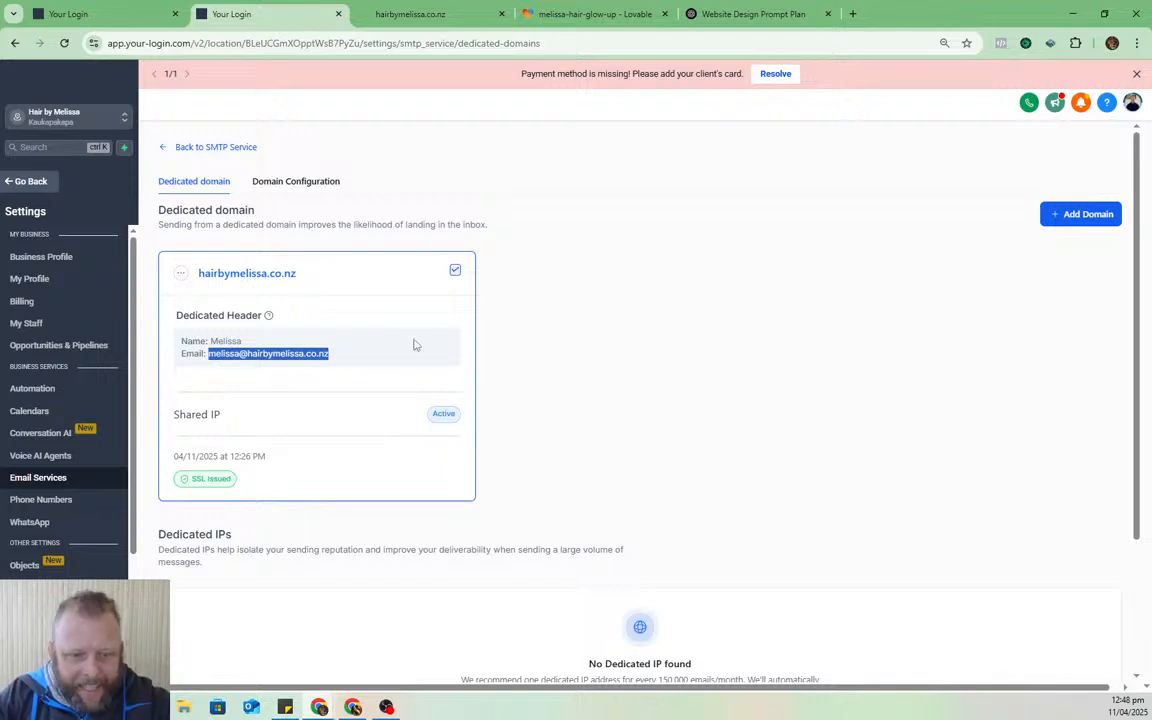
- Go to My Staff and start adding a new user
{"action": "left_click", "coordinate": [743, 370]}
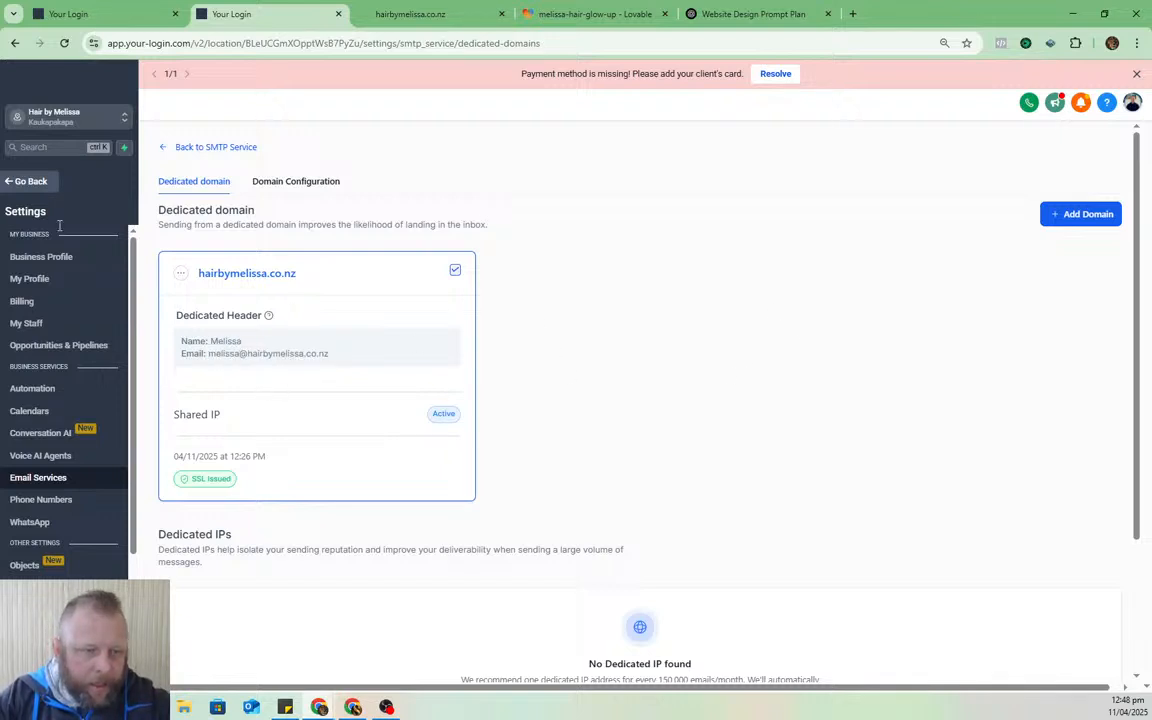
{"action": "left_click", "coordinate": [26, 323]}
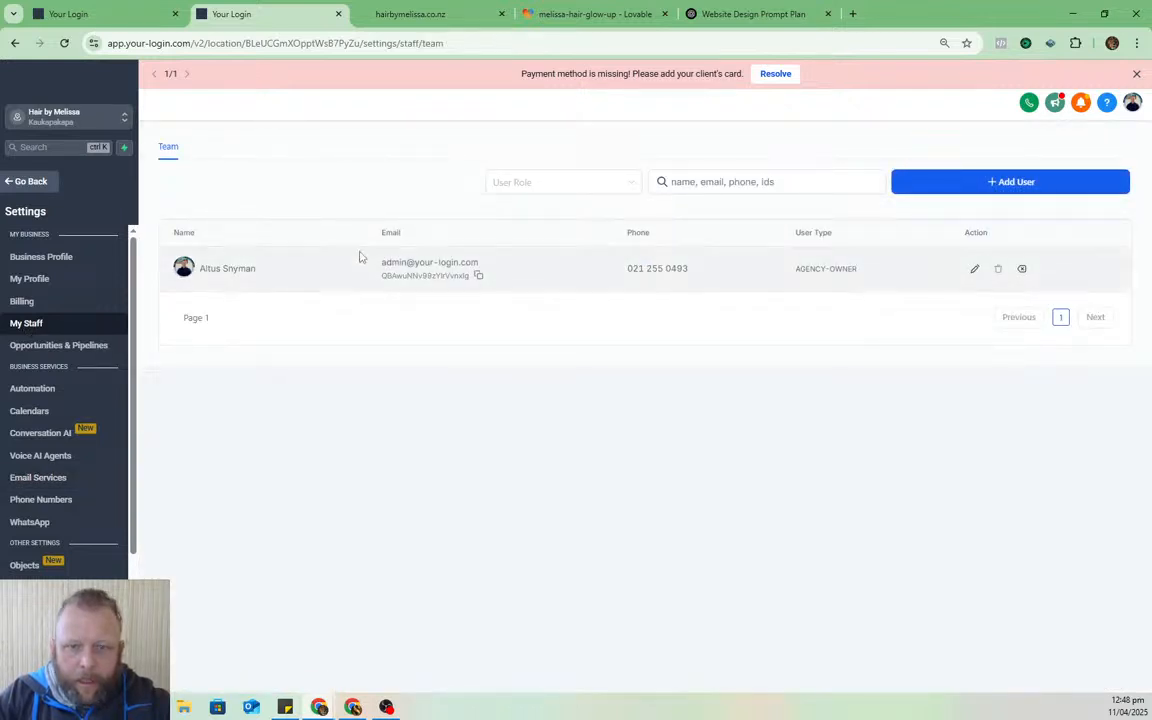
{"action": "left_click", "coordinate": [1067, 186]}
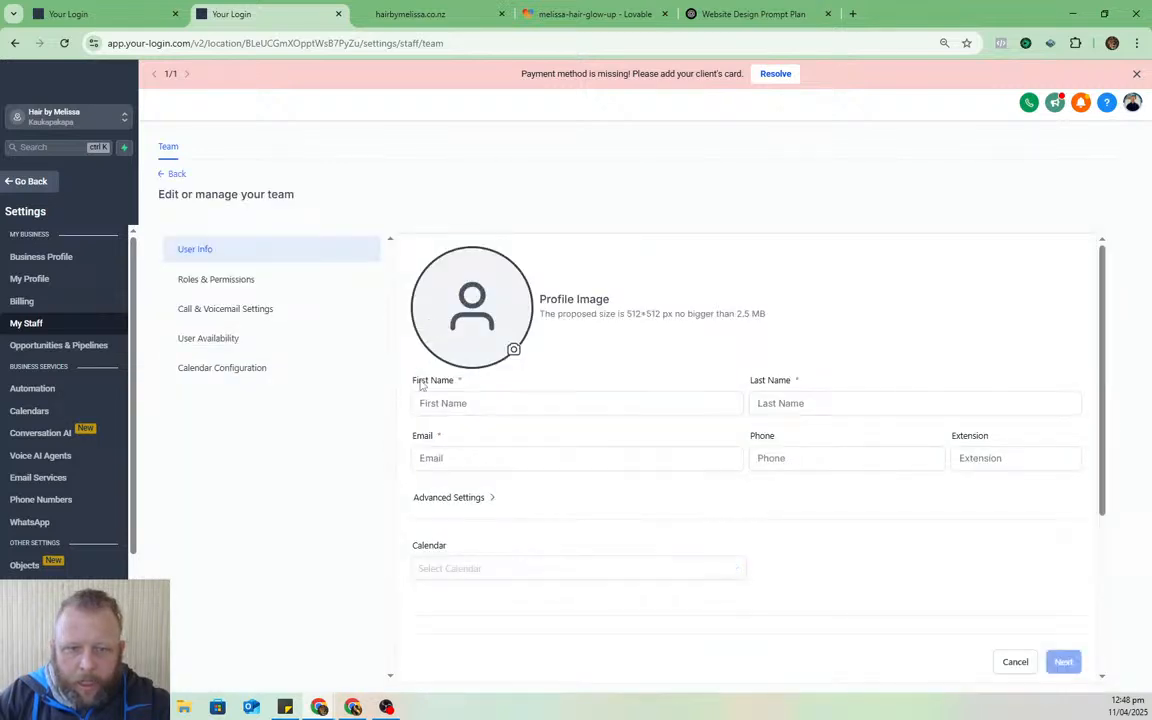
- Enter the salon owner's first name, last name, pasted salon email and phone number for the new staff user
{"action": "left_click", "coordinate": [484, 404]}
{"action": "type", "text": "Mel"}
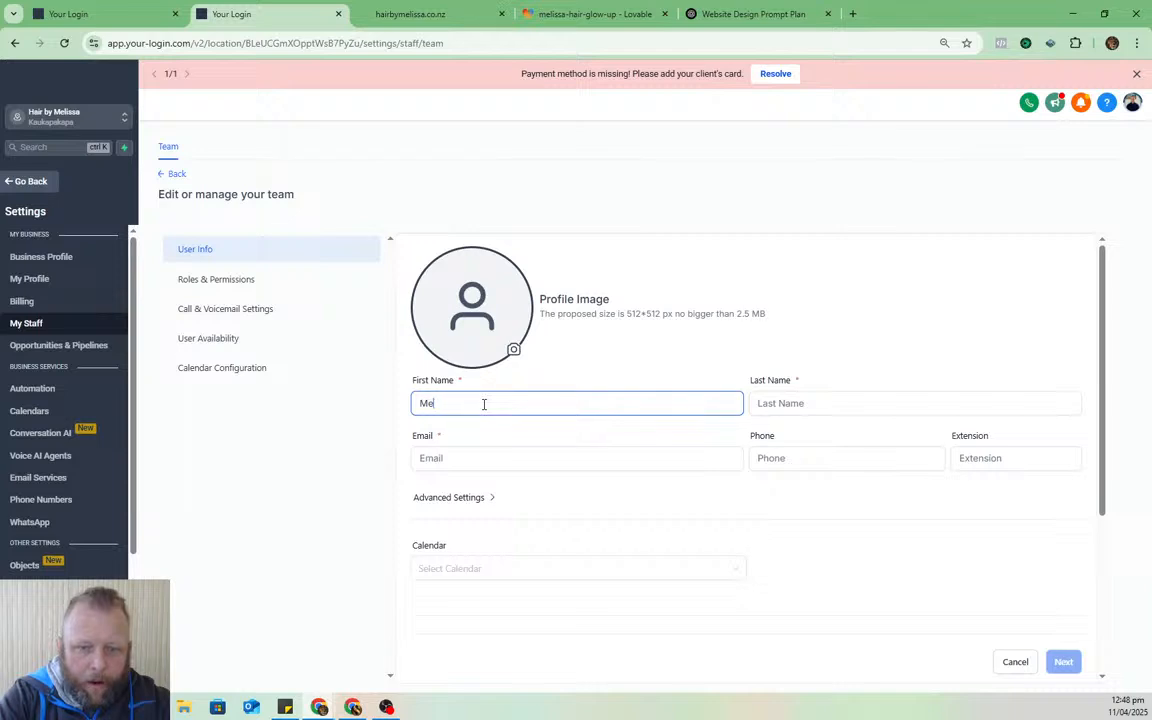
{"action": "key", "text": "BackSpace"}
{"action": "key", "text": "BackSpace"}
{"action": "type", "text": "Me"}
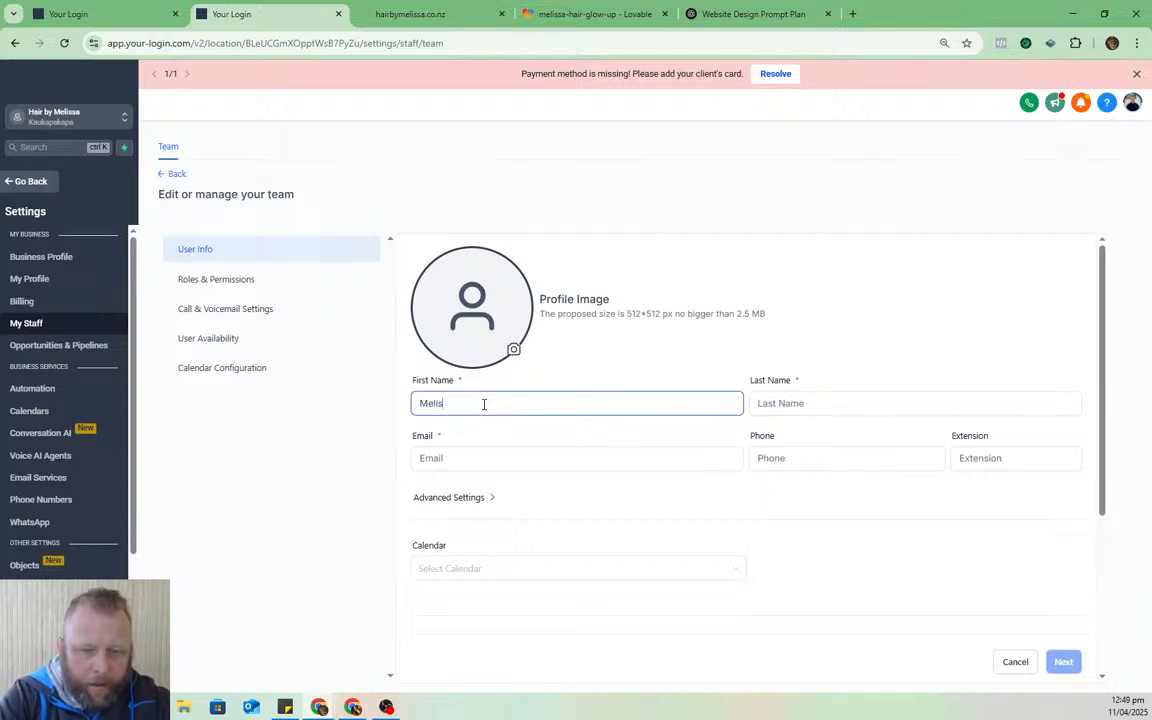
{"action": "key", "text": "Tab"}
{"action": "type", "text": "K"}
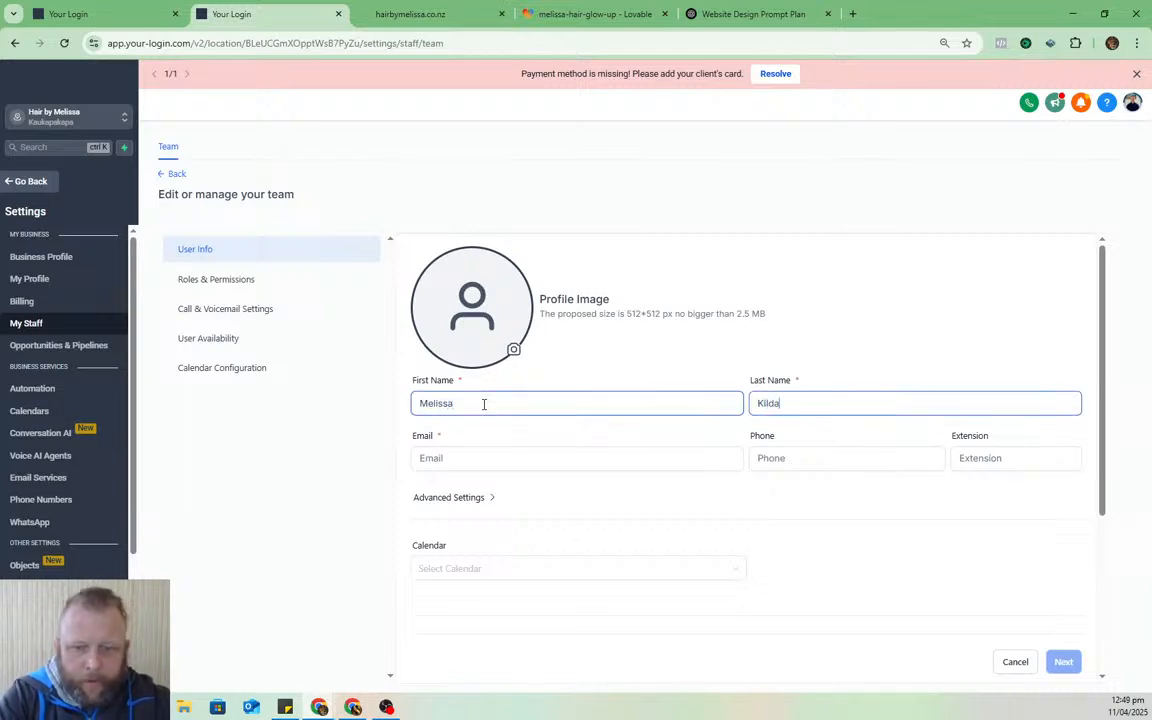
{"action": "key", "text": "Tab"}
{"action": "key", "text": "ctrl+v"}
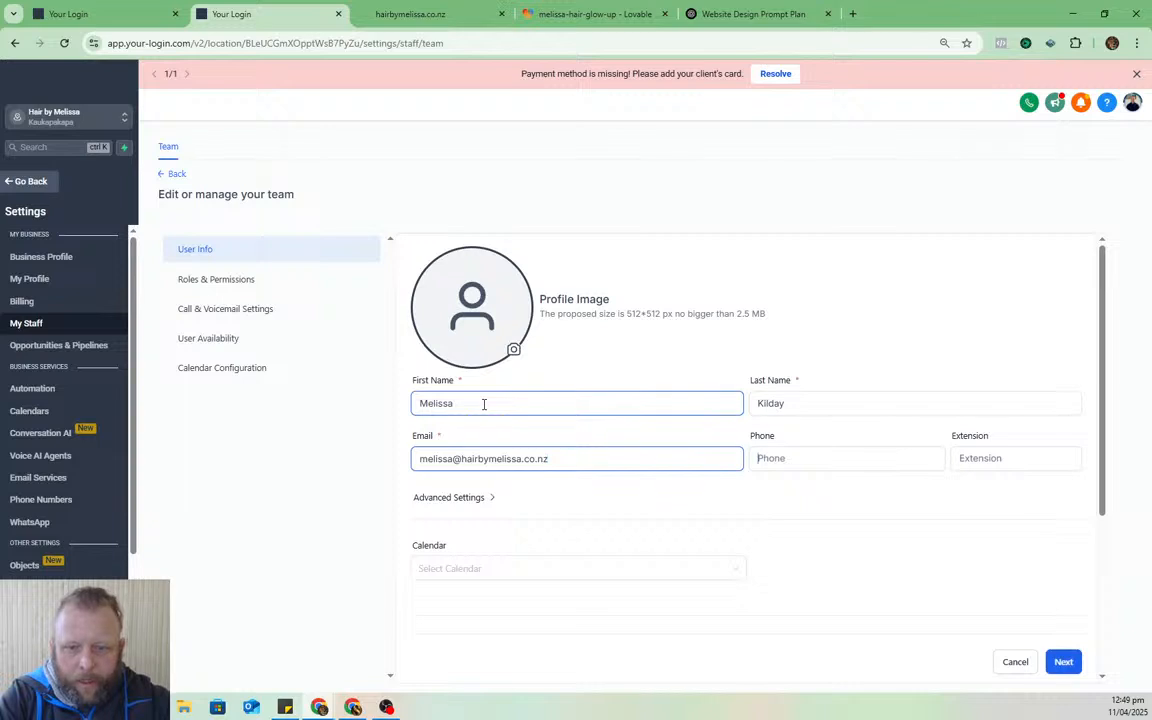
{"action": "key", "text": "Tab"}
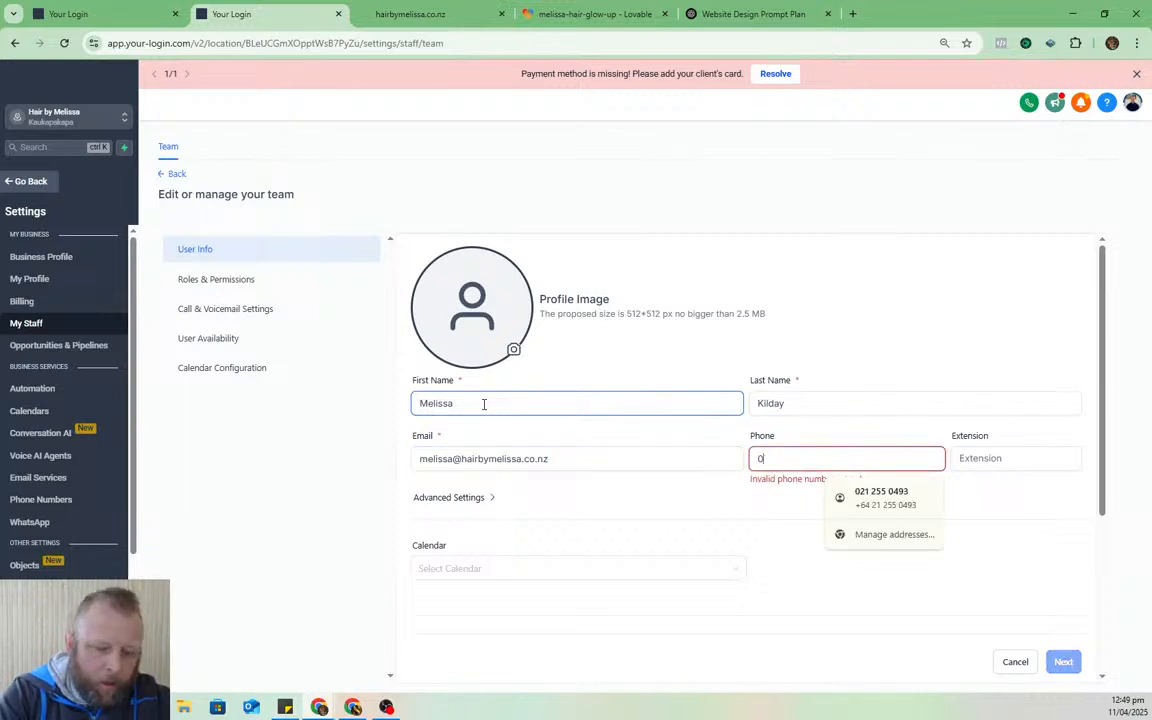
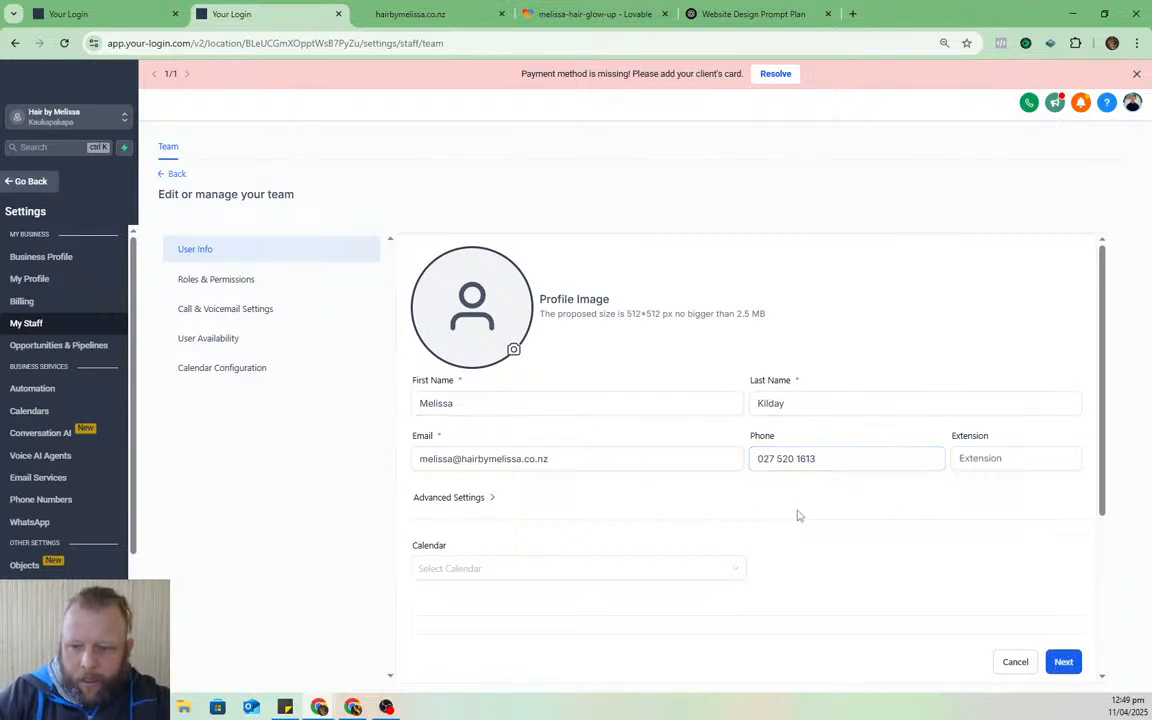
- Keep the Admin role, save the staff user, and reopen her record from the staff list
{"action": "left_click", "coordinate": [1063, 662]}
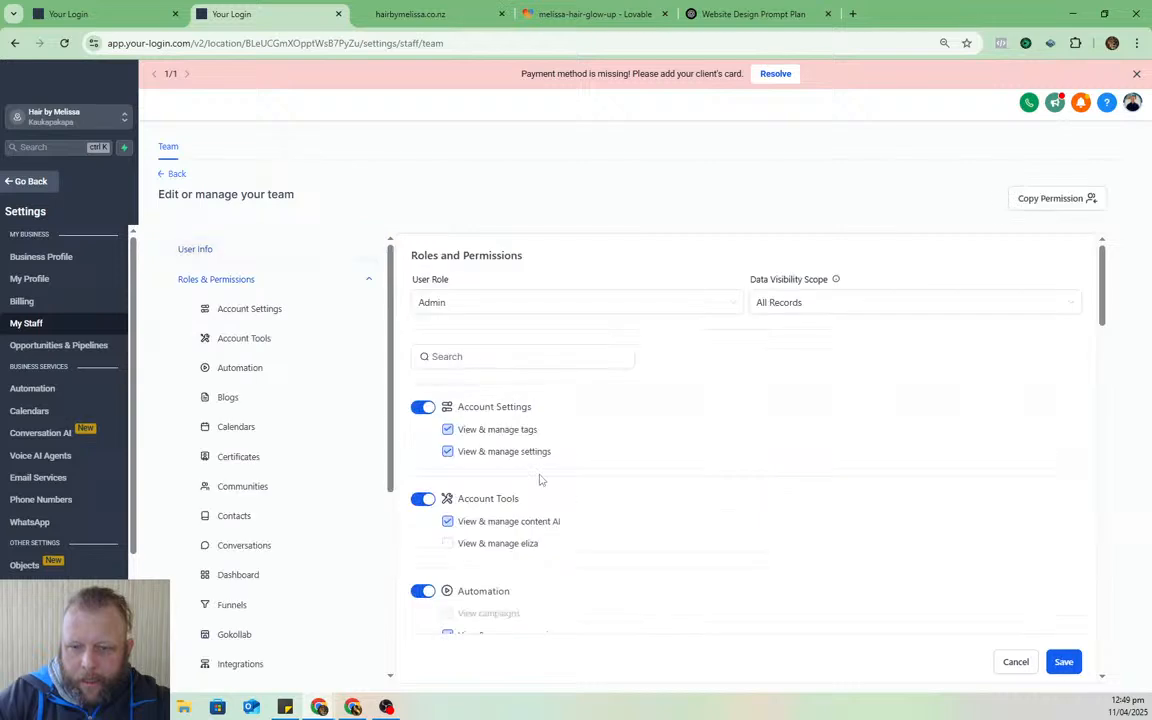
{"action": "scroll", "coordinate": [680, 470], "scroll_direction": "down", "scroll_amount": 3}
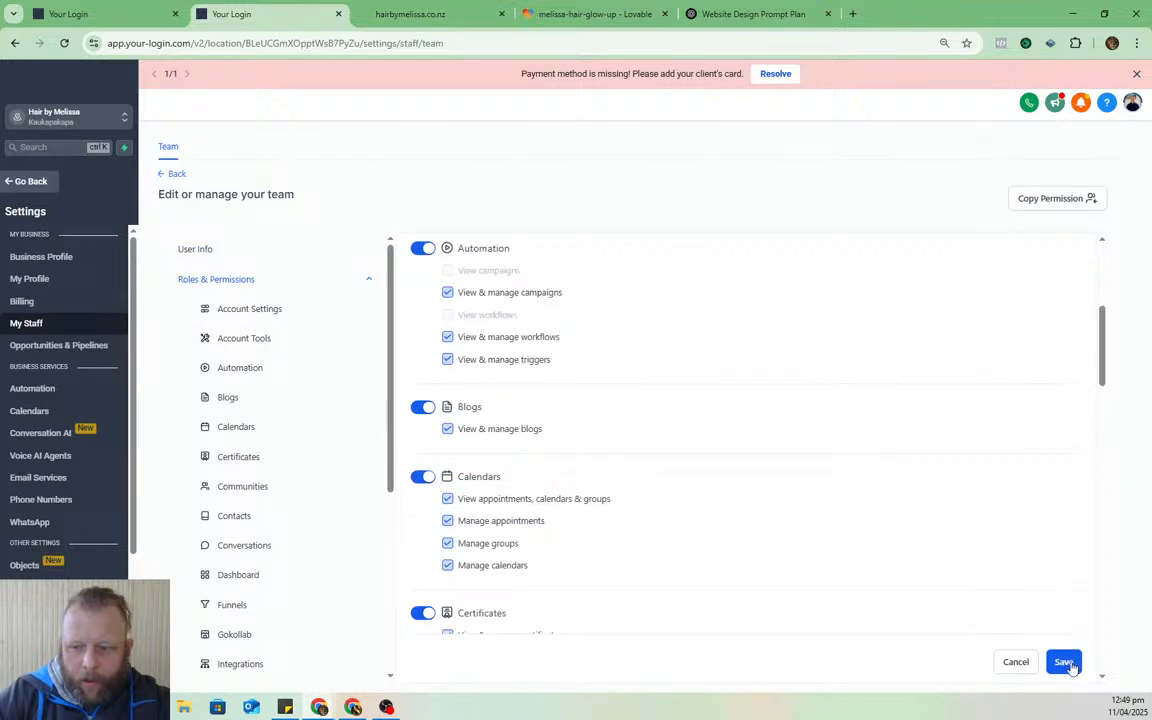
{"action": "left_click", "coordinate": [1063, 662]}
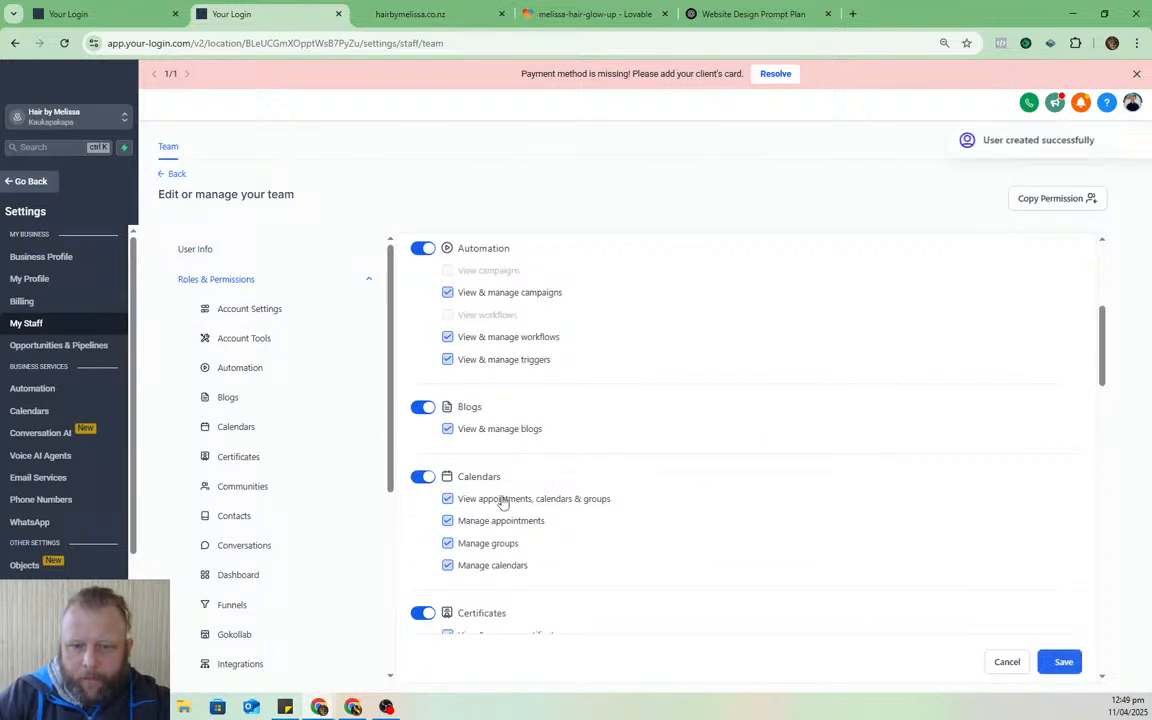
{"action": "left_click", "coordinate": [200, 247]}
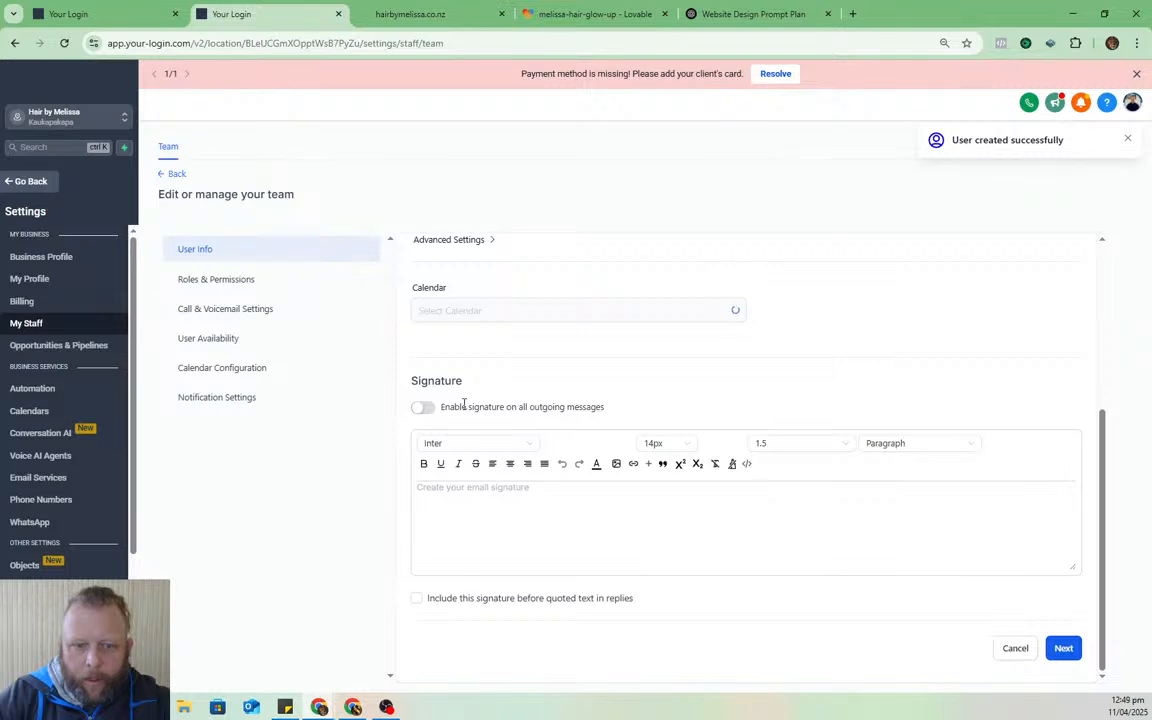
{"action": "left_click", "coordinate": [28, 304]}
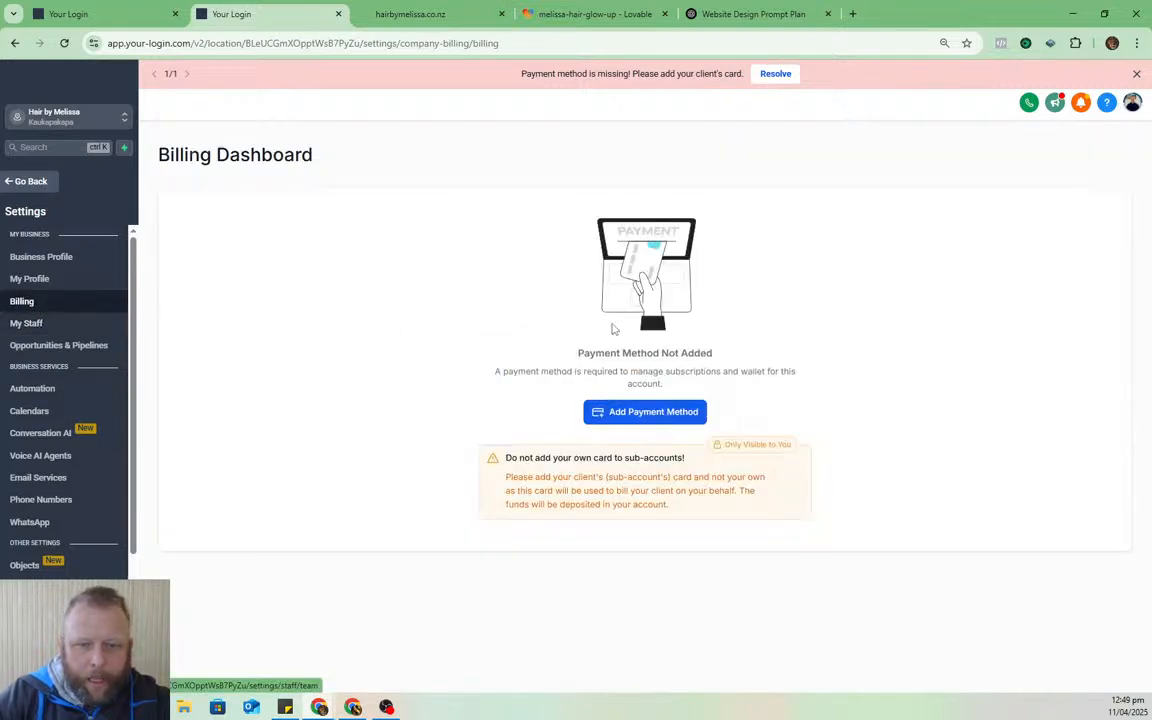
{"action": "left_click", "coordinate": [38, 323]}
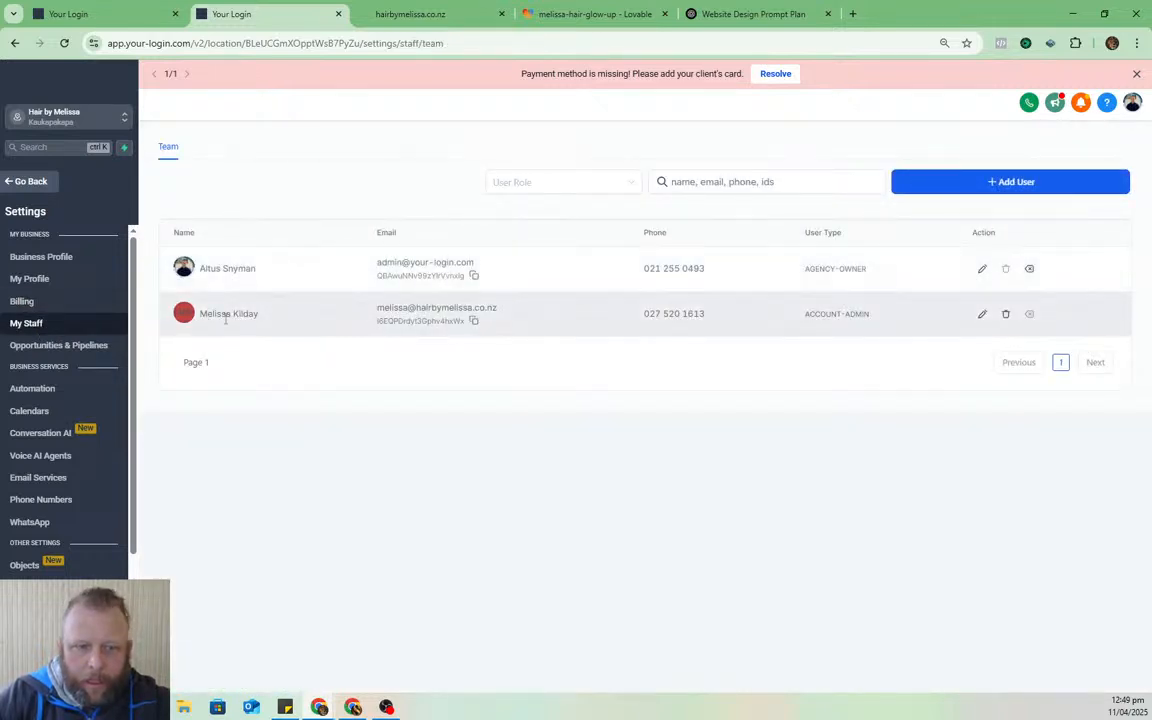
{"action": "left_click", "coordinate": [980, 316]}
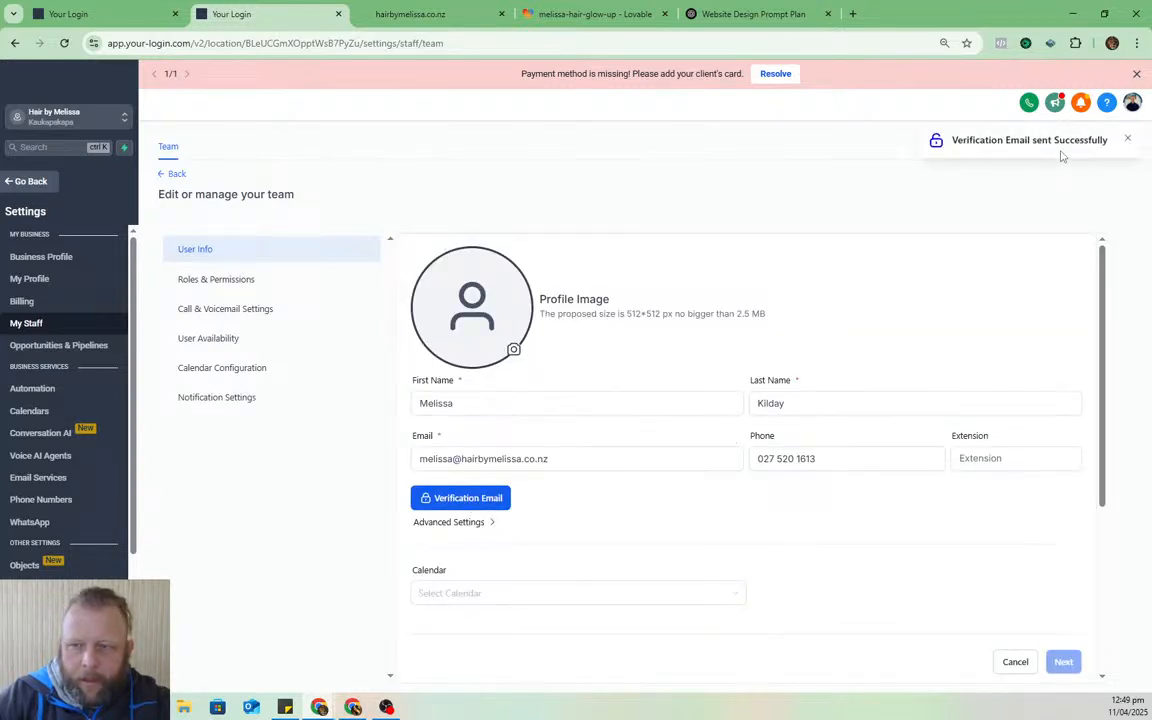
{"action": "left_click", "coordinate": [30, 181]}
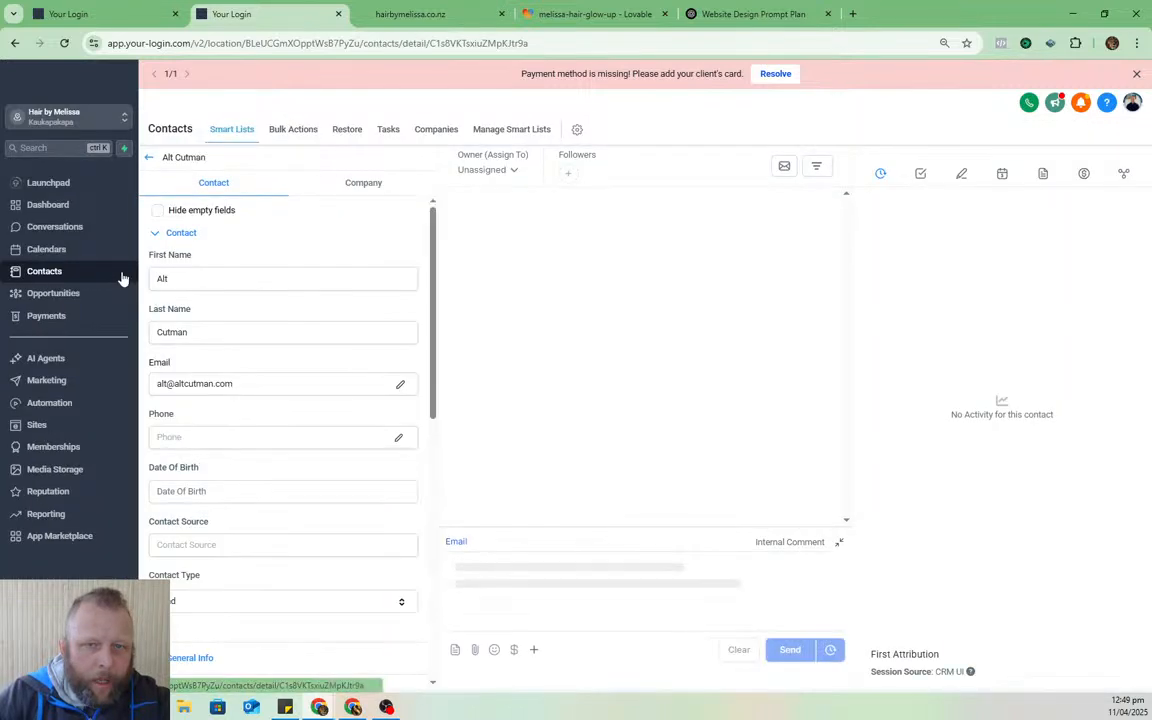
- Open the account activation email in the Dont Reply conversation and copy its login link
{"action": "left_click", "coordinate": [58, 227]}
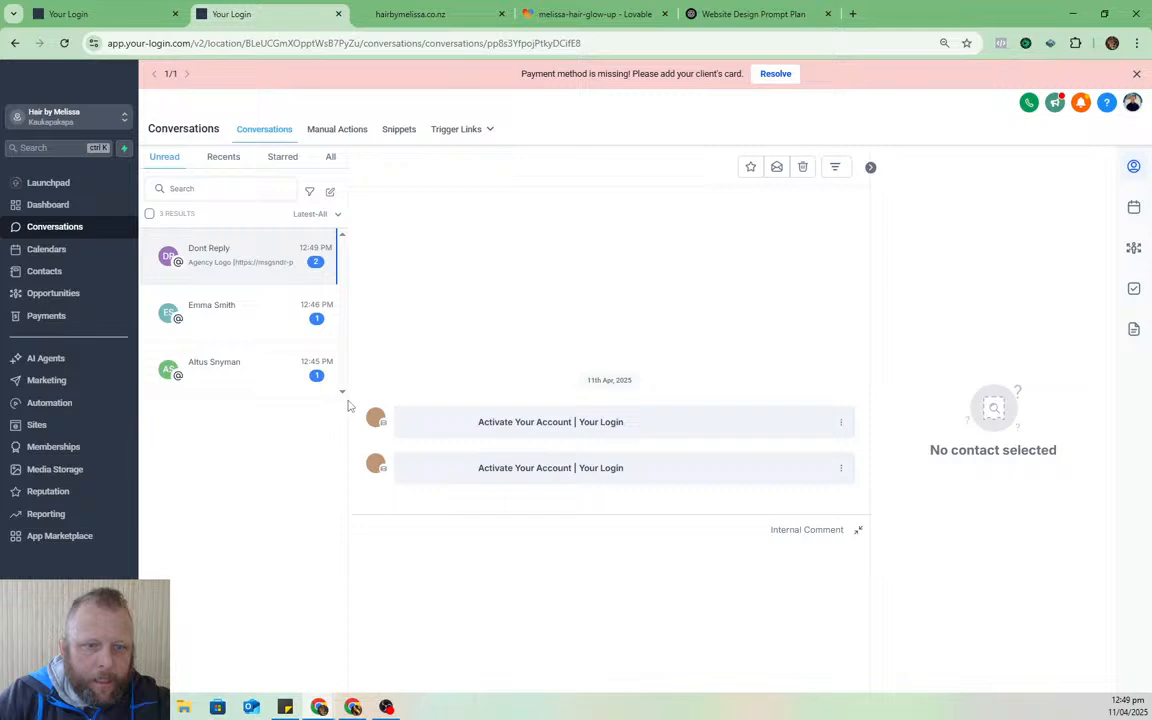
{"action": "left_click", "coordinate": [237, 268]}
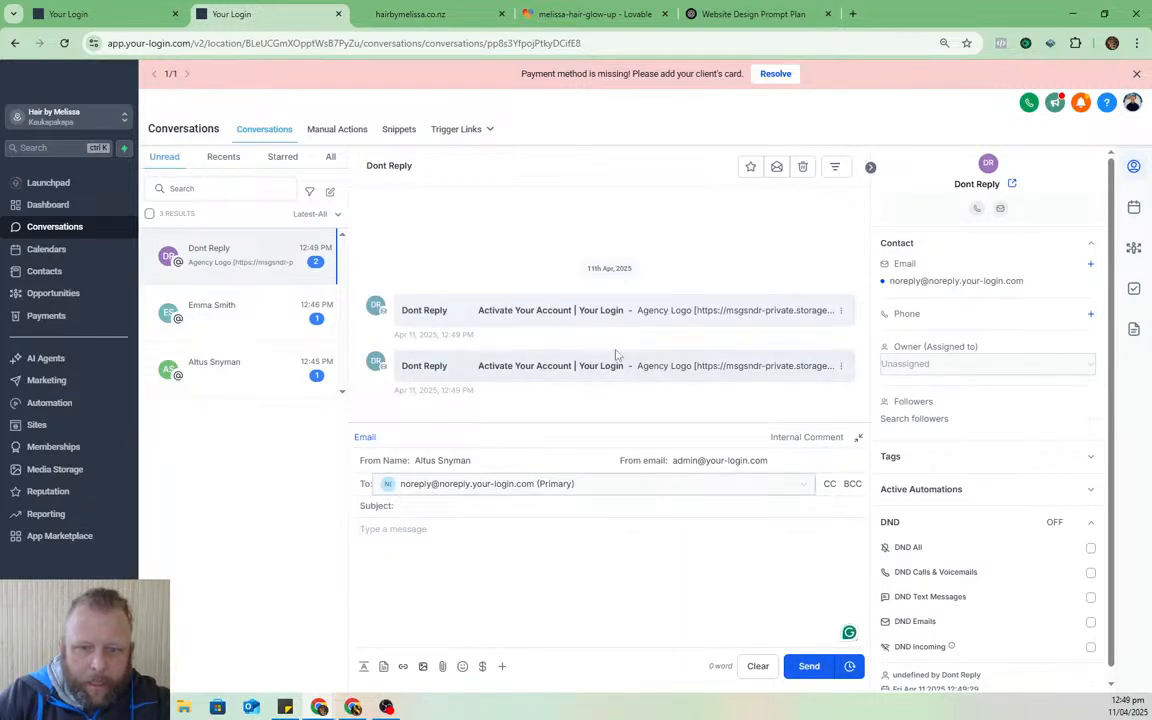
{"action": "left_click", "coordinate": [707, 367]}
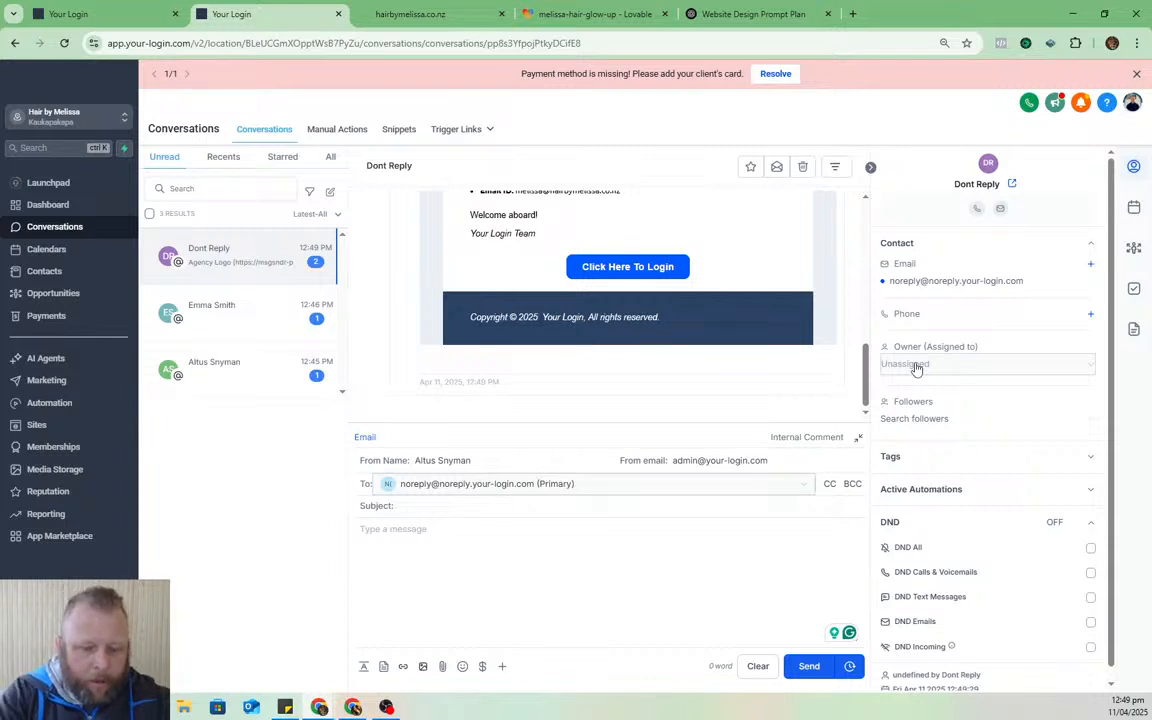
{"action": "key", "text": "ctrl+shift+n"}
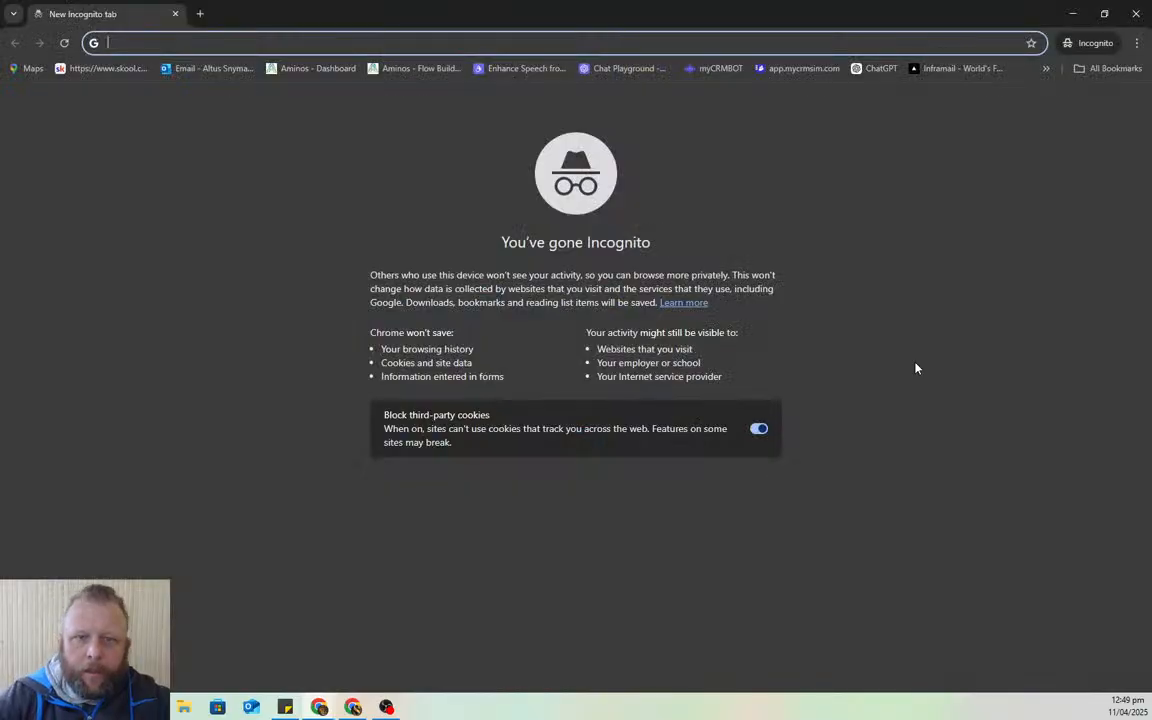
{"action": "left_click_drag", "start_coordinate": [701, 6], "coordinate": [1151, 90]}
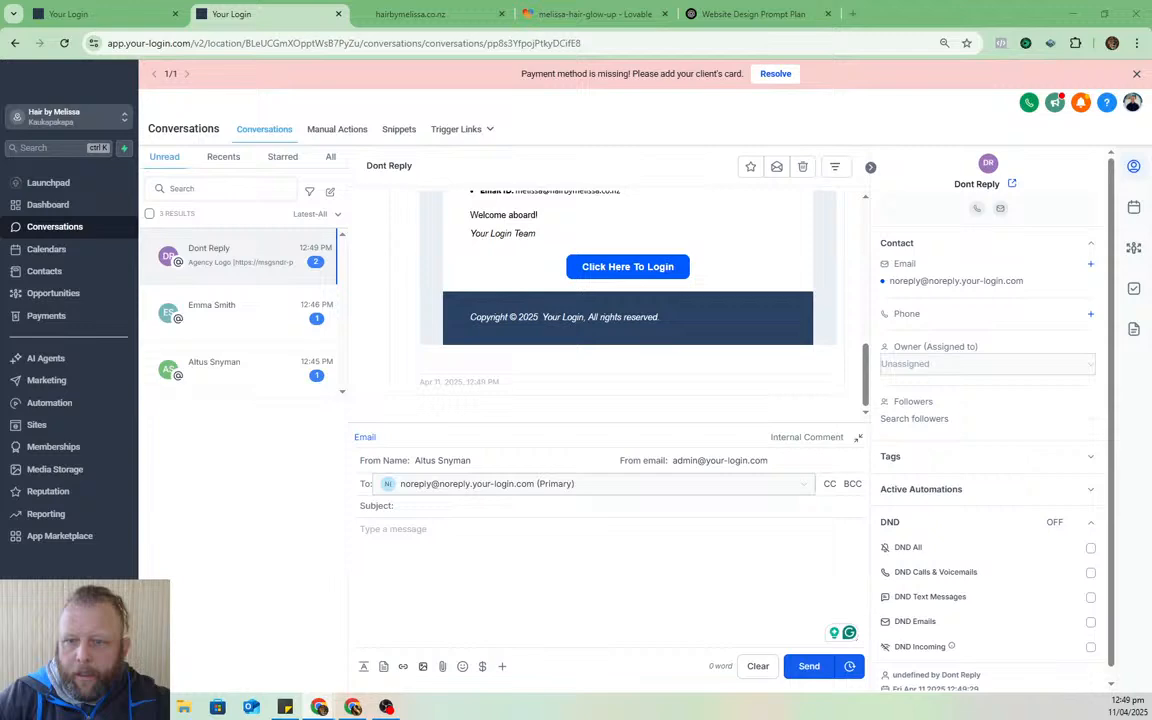
{"action": "right_click", "coordinate": [648, 268]}
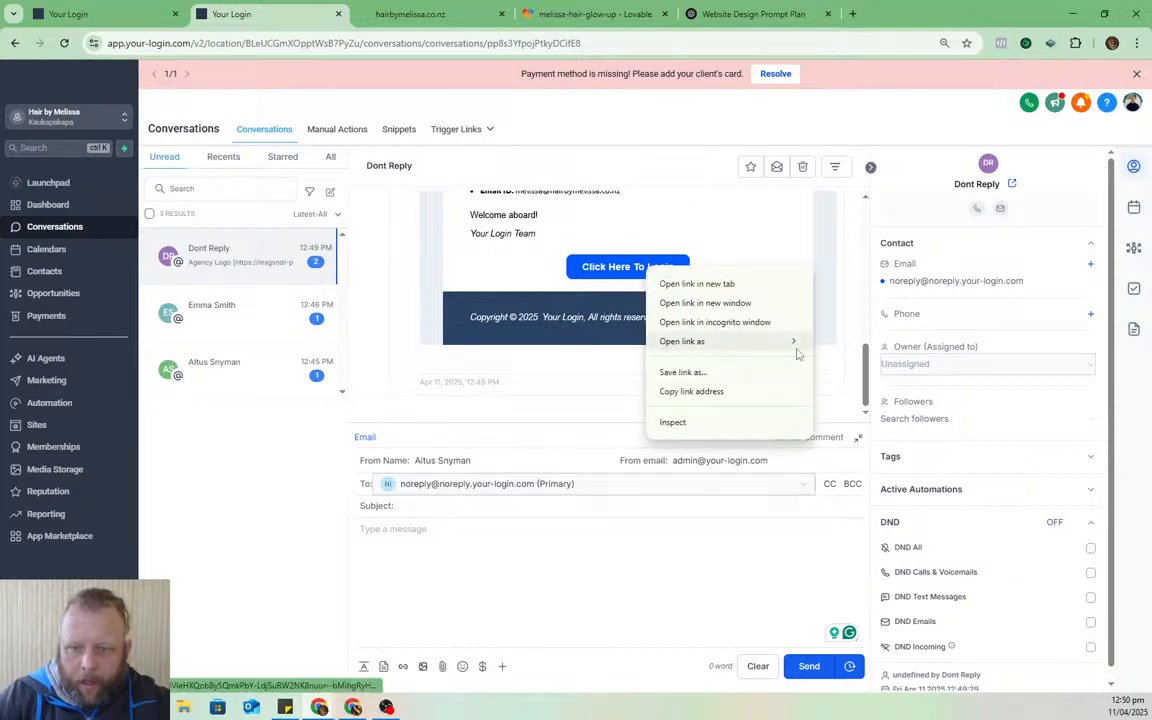
{"action": "left_click", "coordinate": [757, 399]}
- Open the copied login link in the incognito window and submit the new password
{"action": "left_click_drag", "start_coordinate": [1151, 84], "coordinate": [592, 81]}
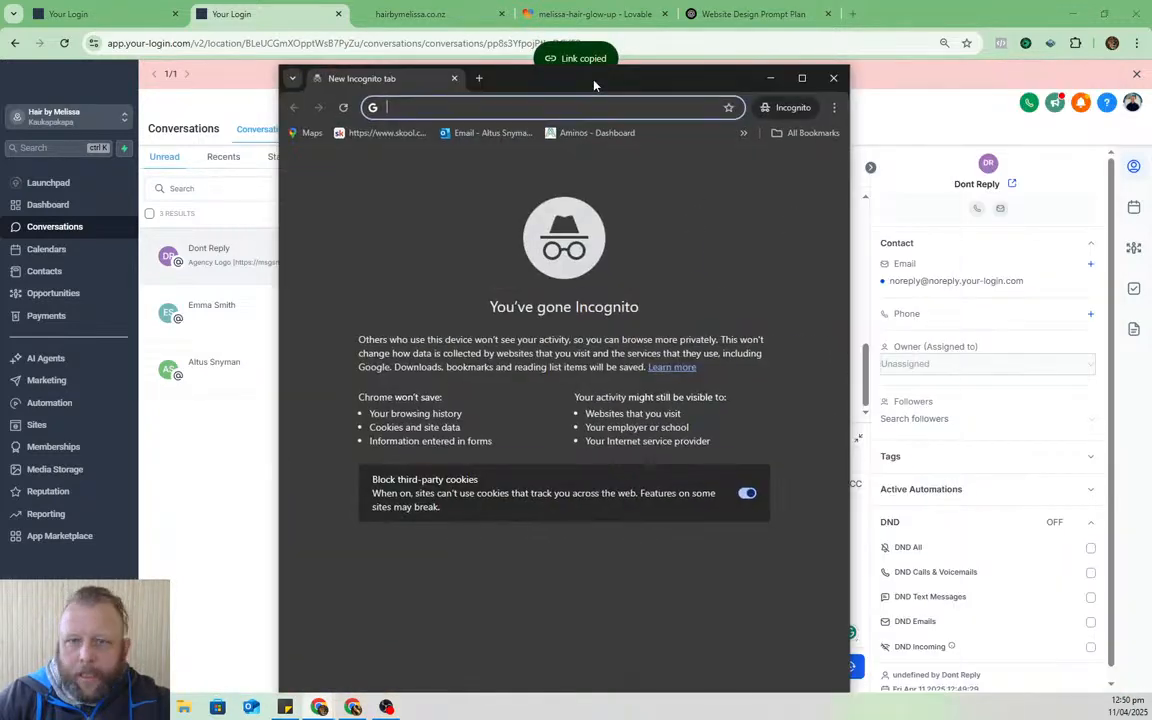
{"action": "double_click", "coordinate": [592, 81]}
{"action": "key", "text": "ctrl+v"}
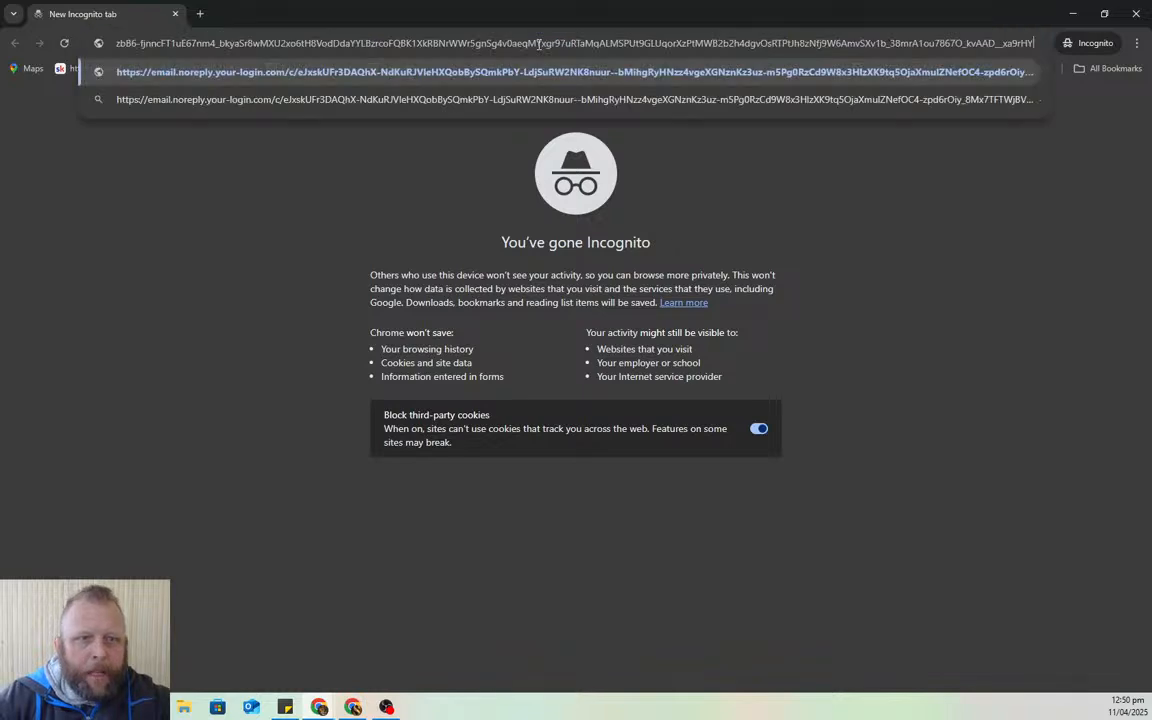
{"action": "key", "text": "Return"}
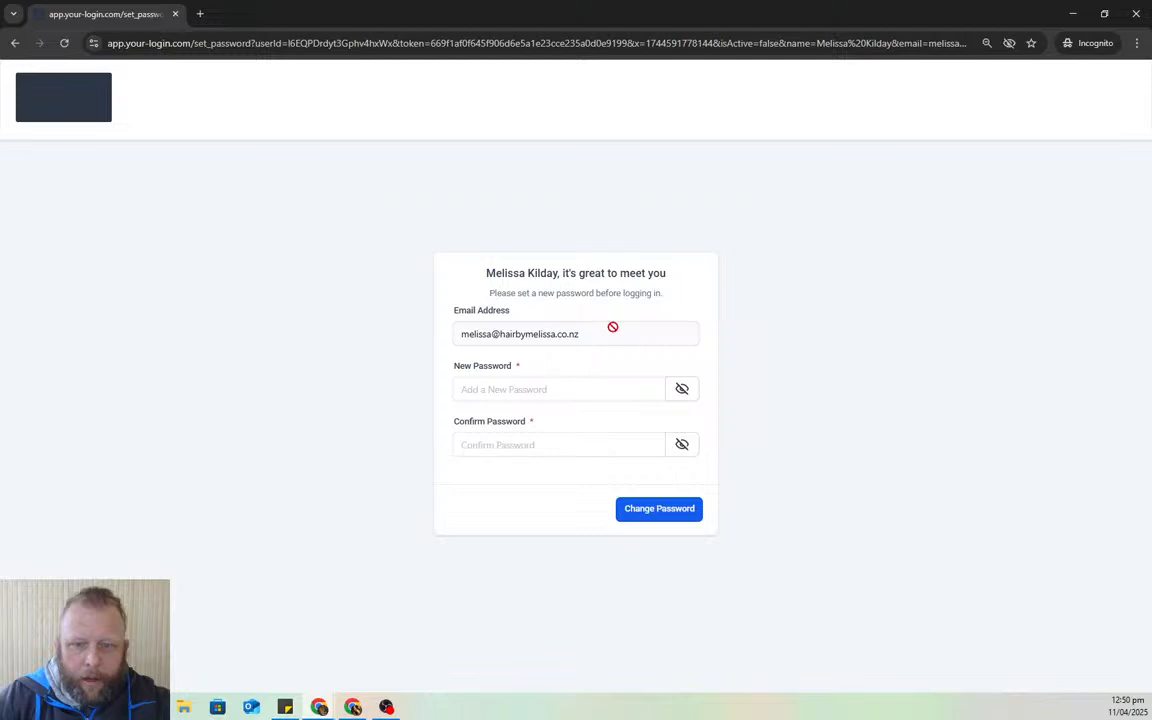
{"action": "left_click_drag", "start_coordinate": [611, 16], "coordinate": [1151, 60]}
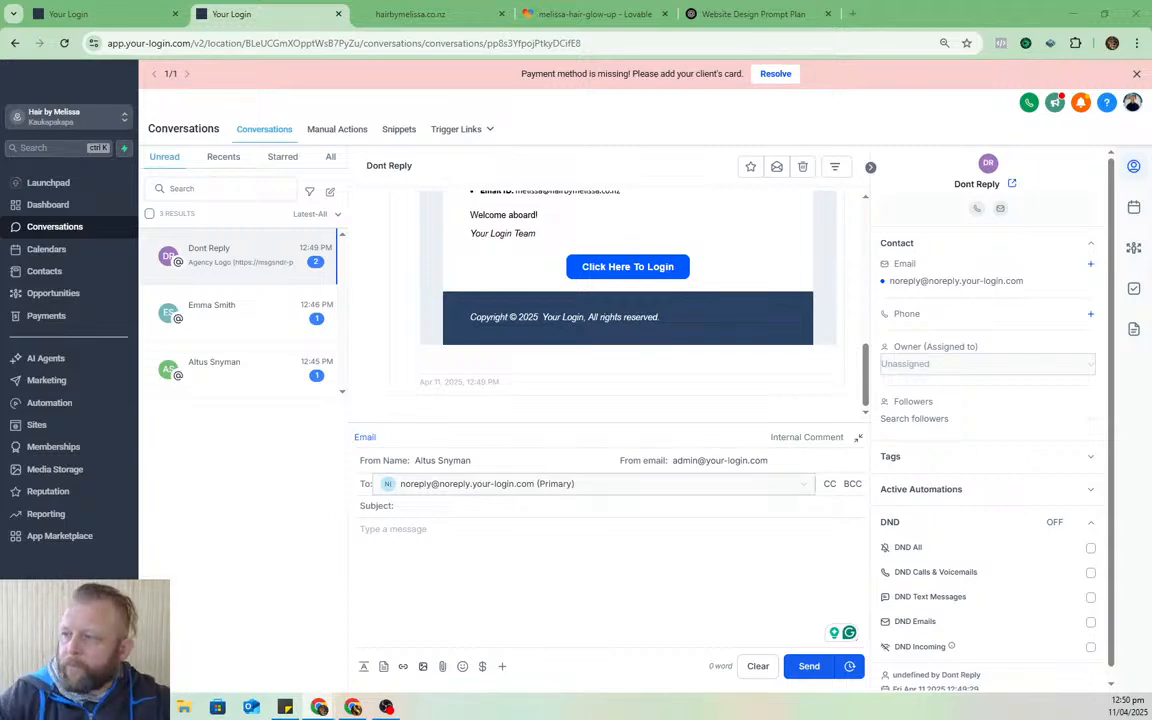
{"action": "left_click_drag", "start_coordinate": [0, 82], "coordinate": [451, 79]}
{"action": "double_click", "coordinate": [451, 79]}
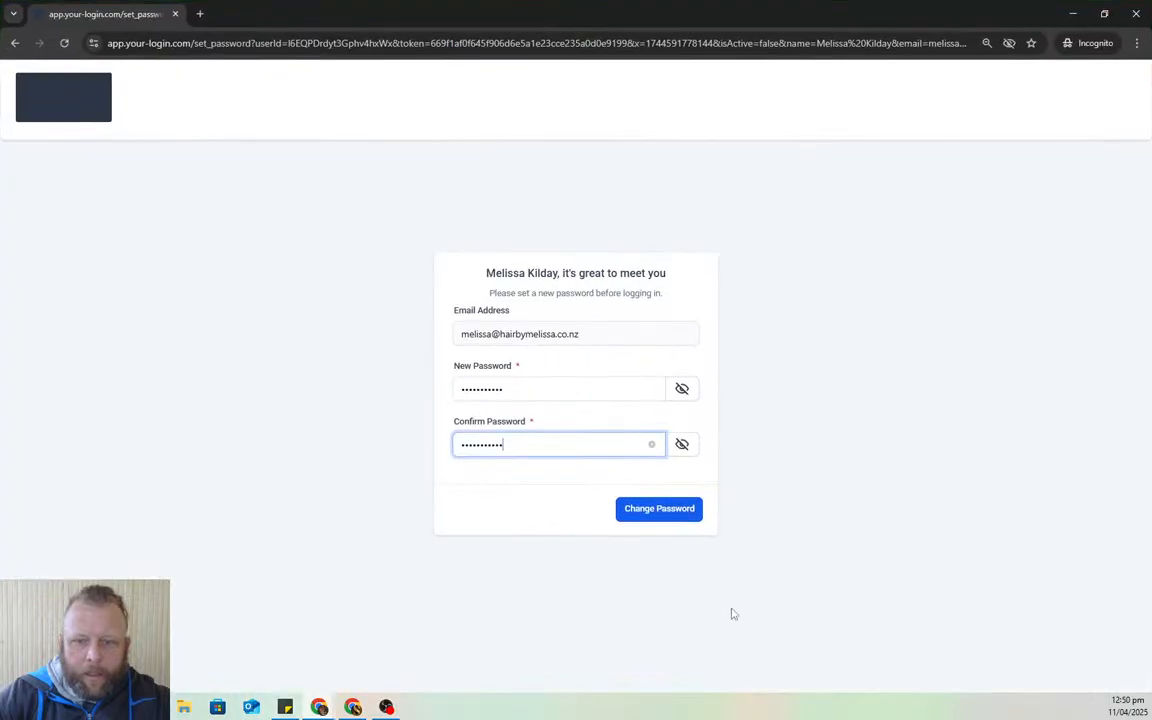
{"action": "left_click", "coordinate": [657, 510]}
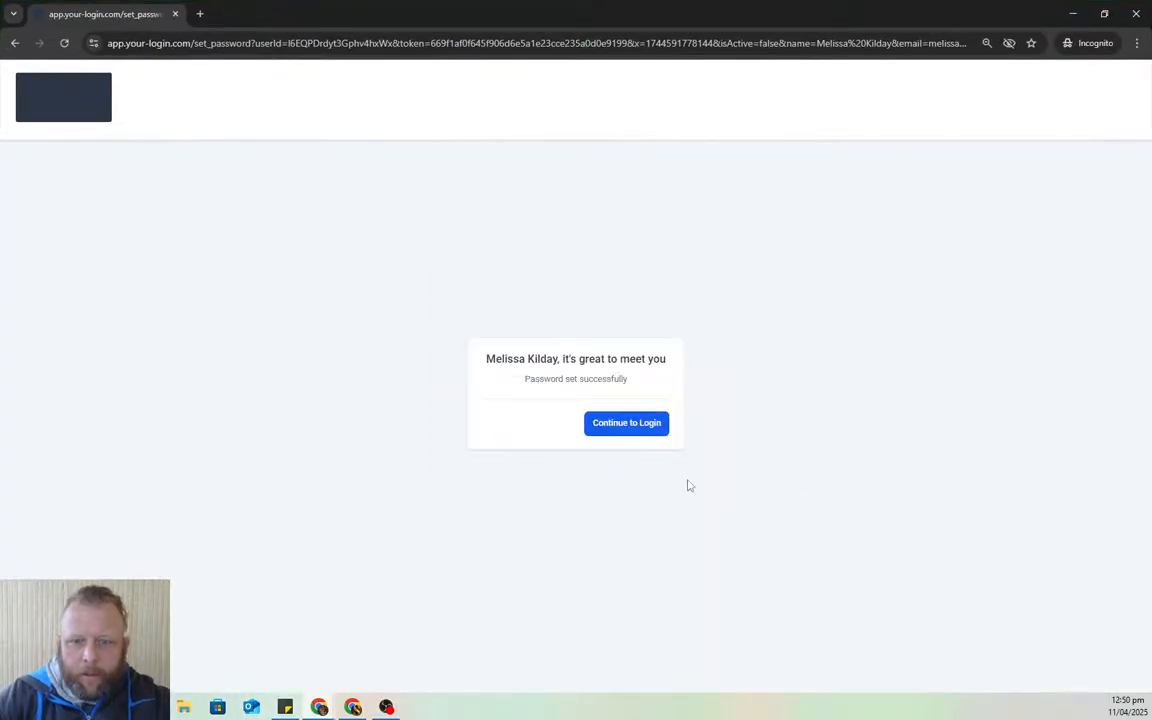
- Enter the staff password at the login page and request an emailed security code
{"action": "left_click", "coordinate": [640, 427]}
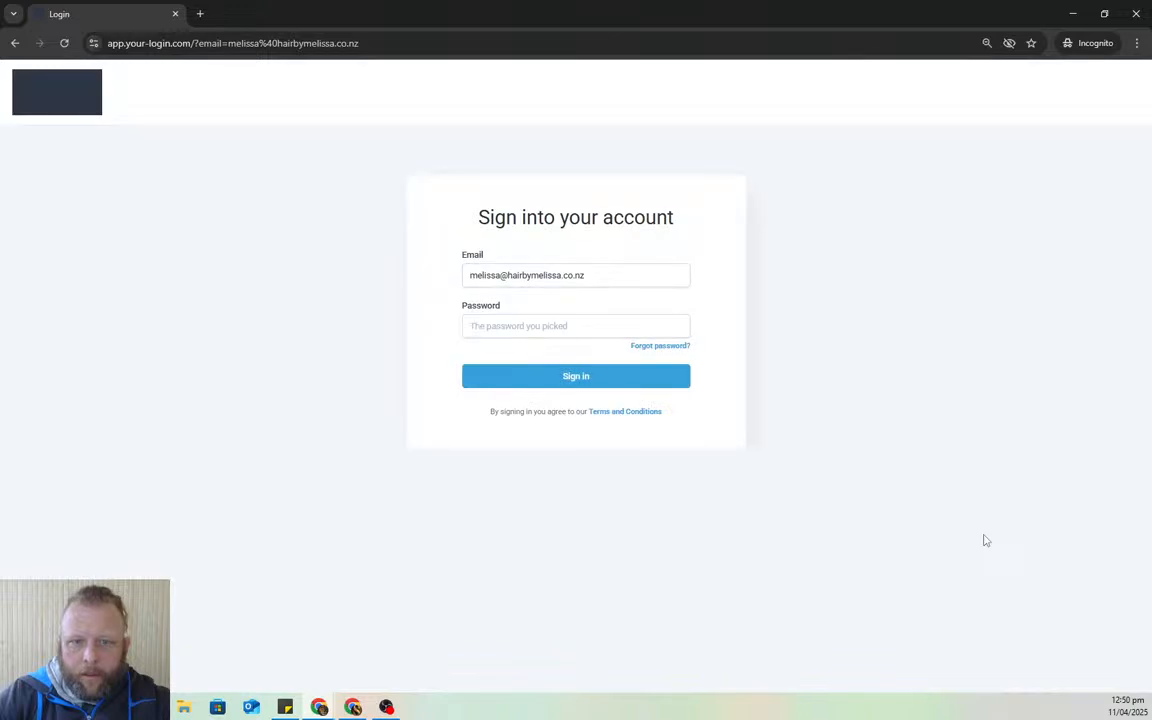
{"action": "left_click", "coordinate": [532, 325]}
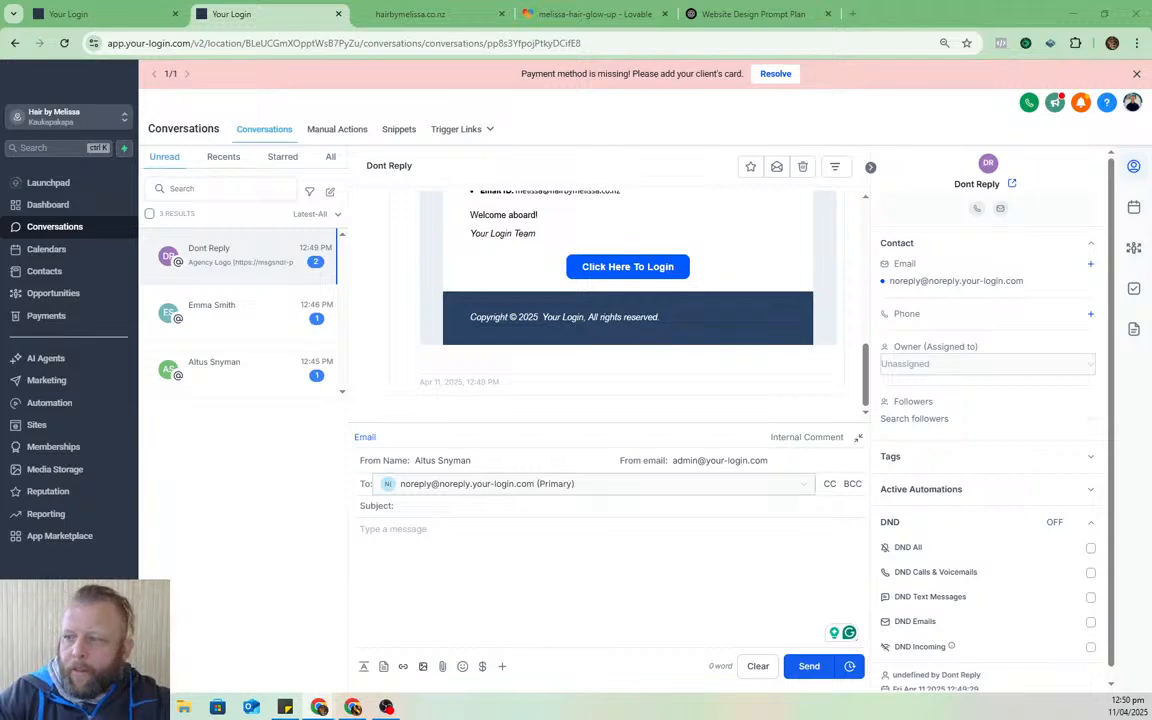
{"action": "left_click_drag", "start_coordinate": [0, 110], "coordinate": [435, 110]}
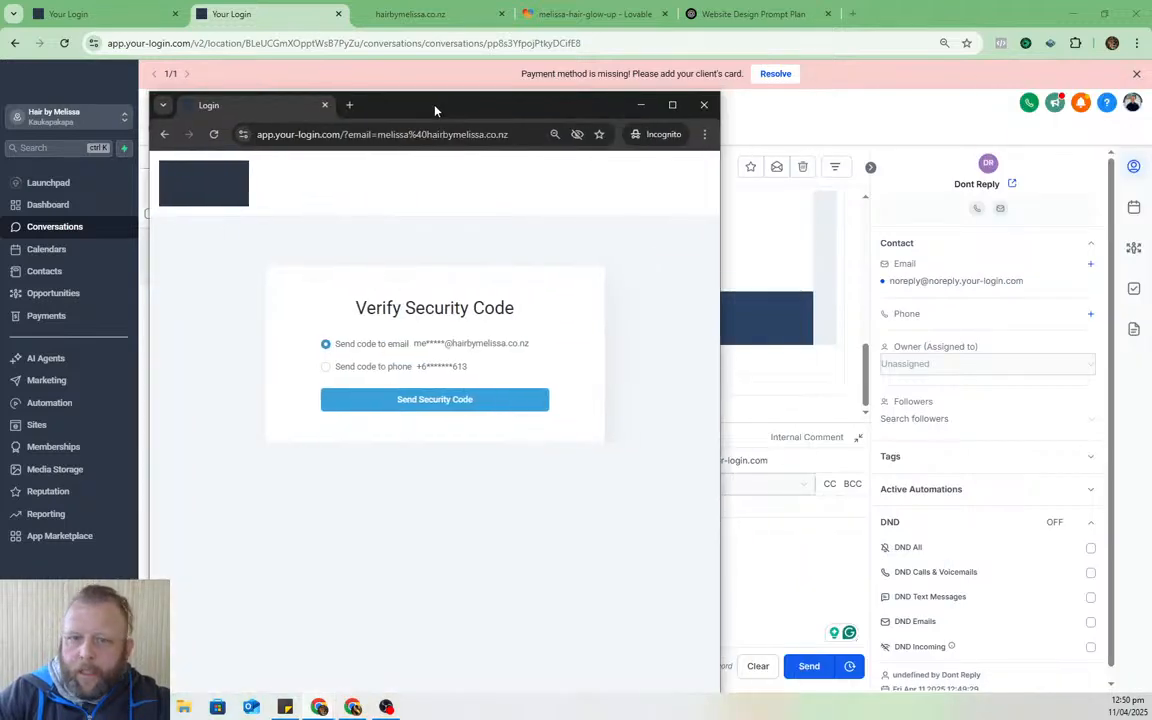
{"action": "left_click", "coordinate": [457, 406]}
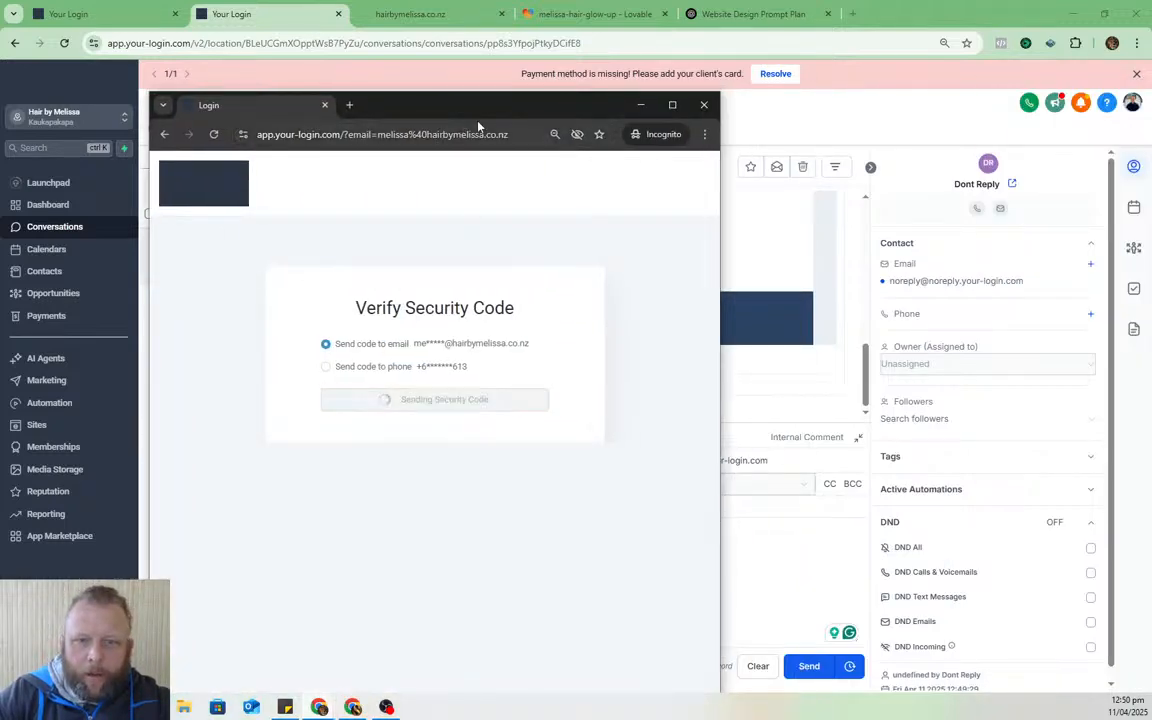
- Find the emailed security code in the Conversations inbox, select it, and return to the full-screen login window
{"action": "left_click_drag", "start_coordinate": [439, 97], "coordinate": [1151, 100]}
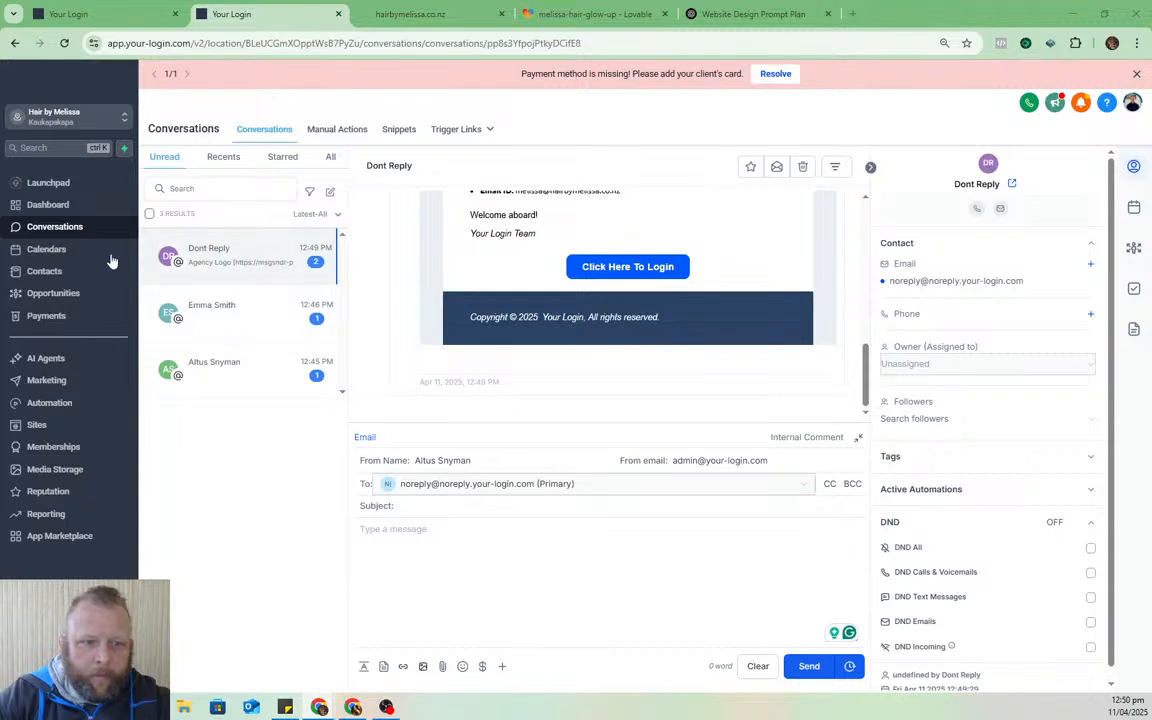
{"action": "left_click", "coordinate": [227, 314]}
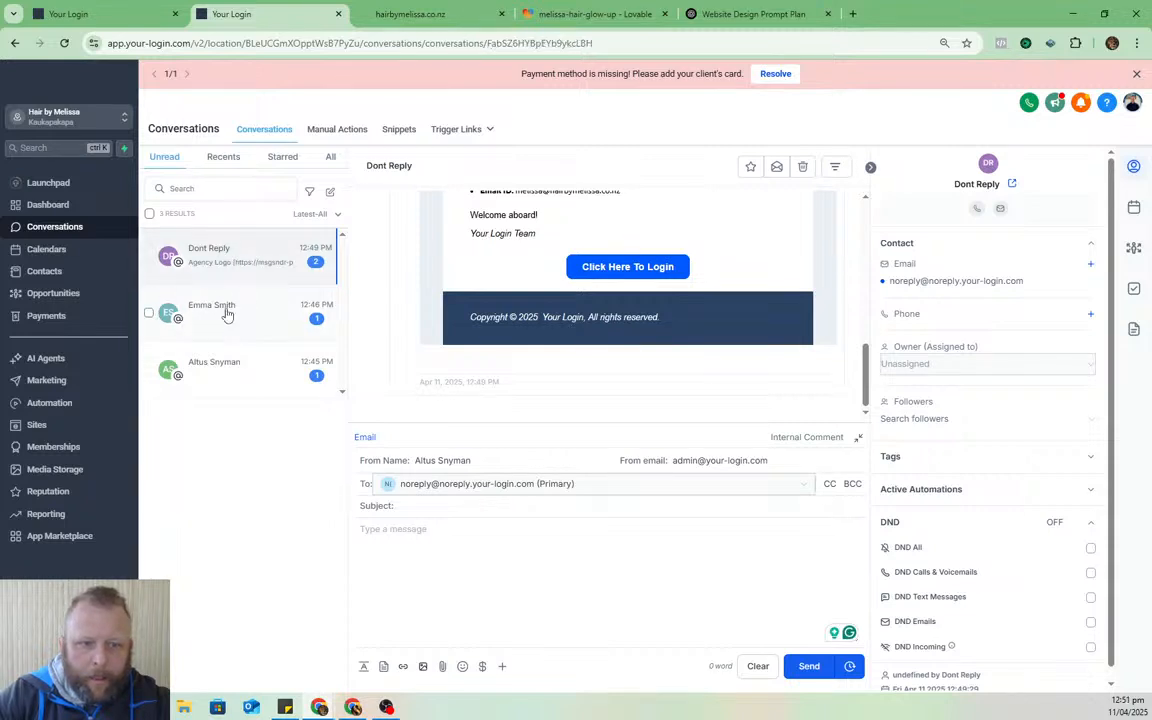
{"action": "left_click", "coordinate": [46, 249]}
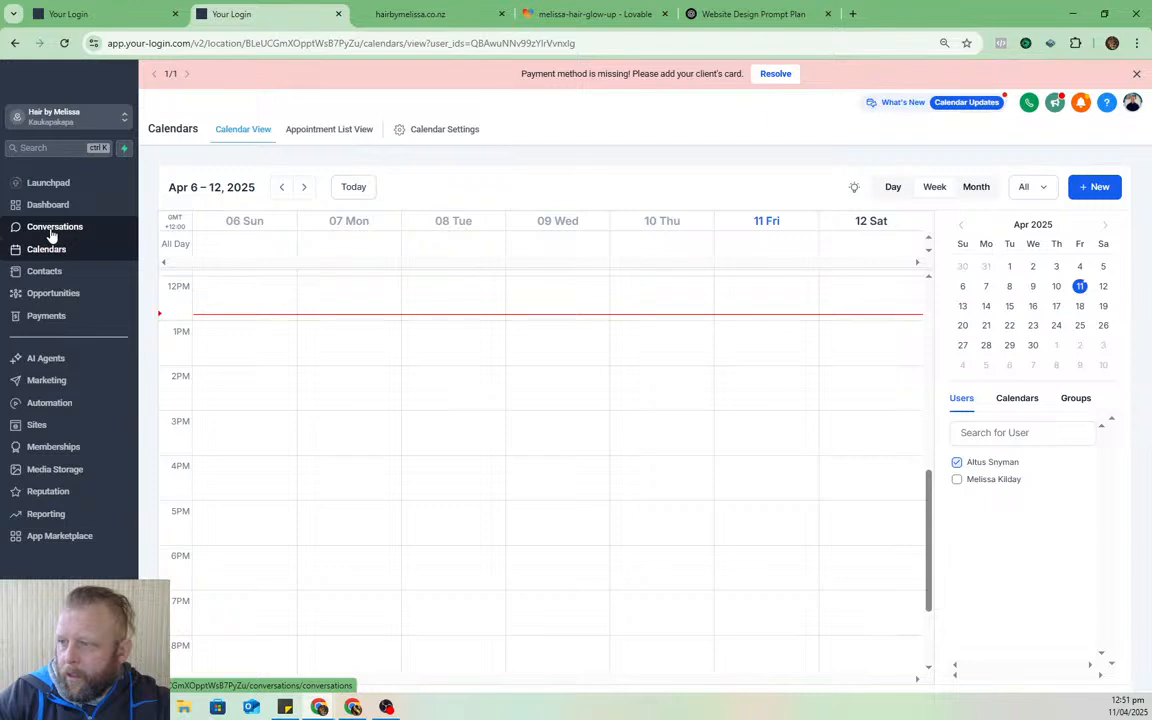
{"action": "left_click", "coordinate": [52, 230]}
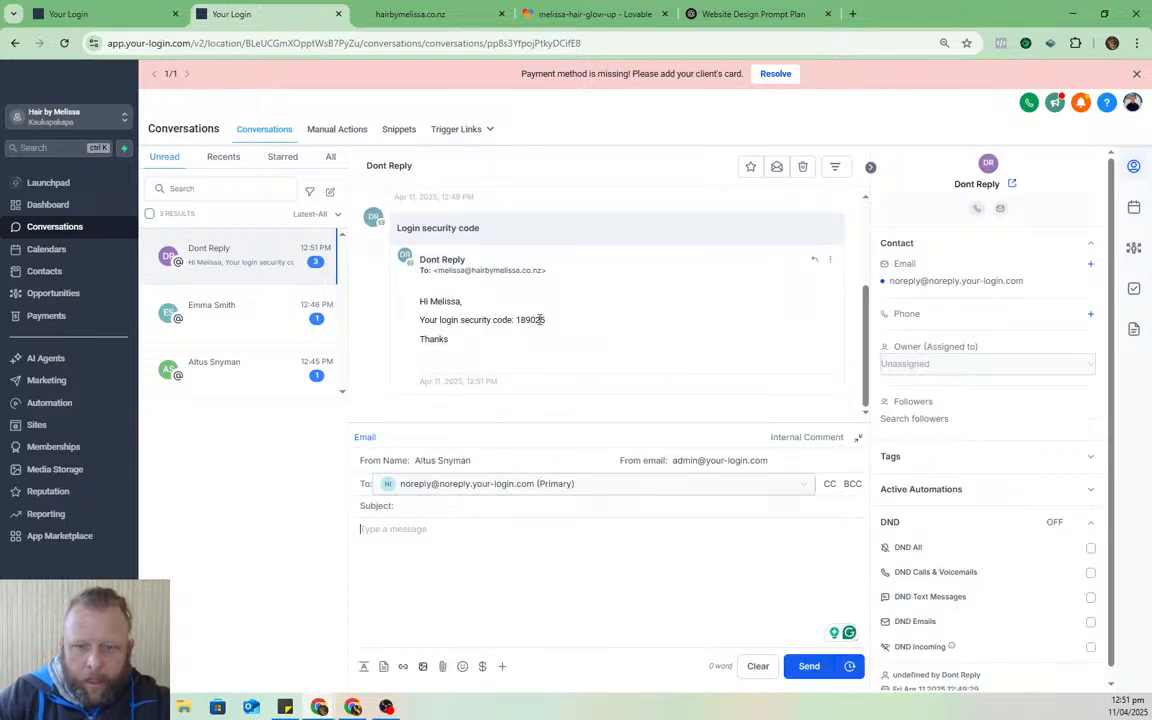
{"action": "double_click", "coordinate": [527, 319]}
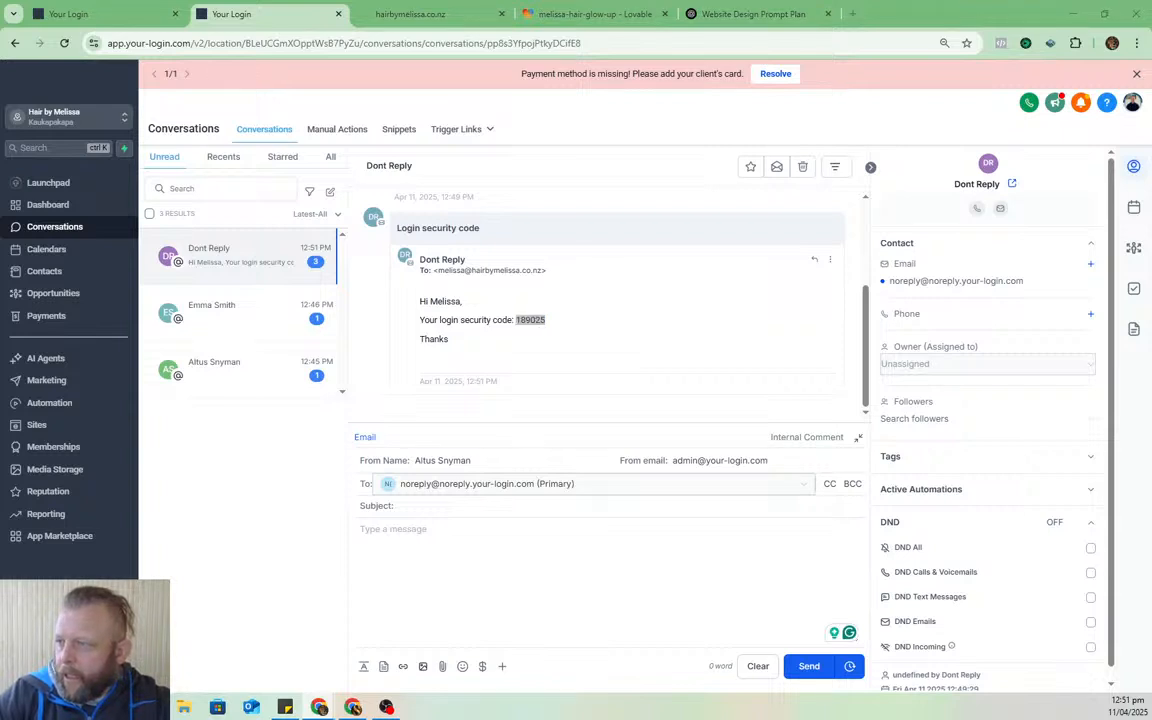
{"action": "left_click_drag", "start_coordinate": [1151, 143], "coordinate": [494, 99]}
{"action": "double_click", "coordinate": [494, 99]}
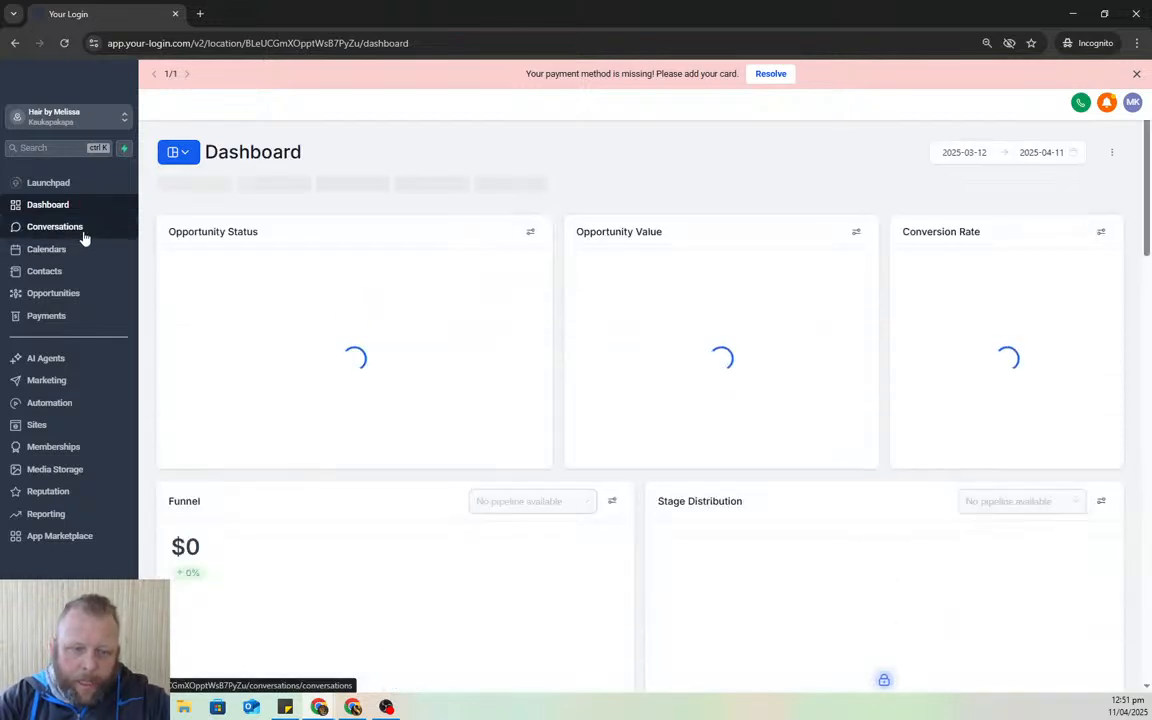
- Email a contact 'Thank you very much' from their contact record, then check Outlook's mailbox
{"action": "left_click", "coordinate": [85, 232]}
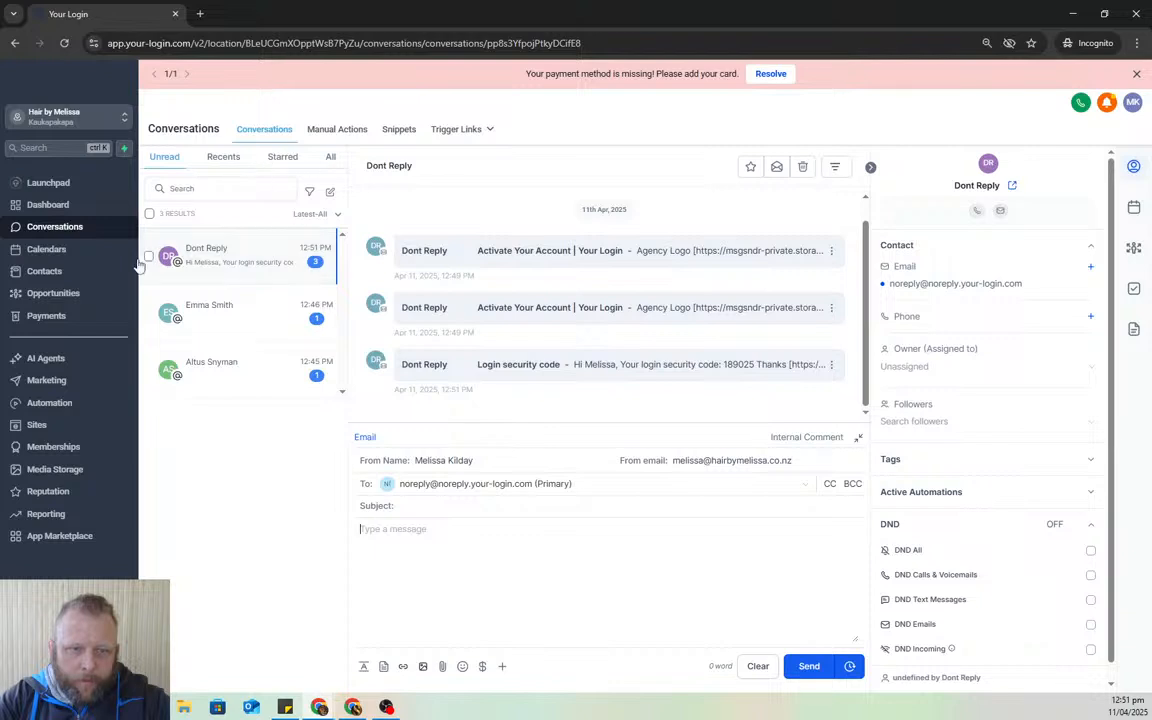
{"action": "left_click", "coordinate": [30, 271]}
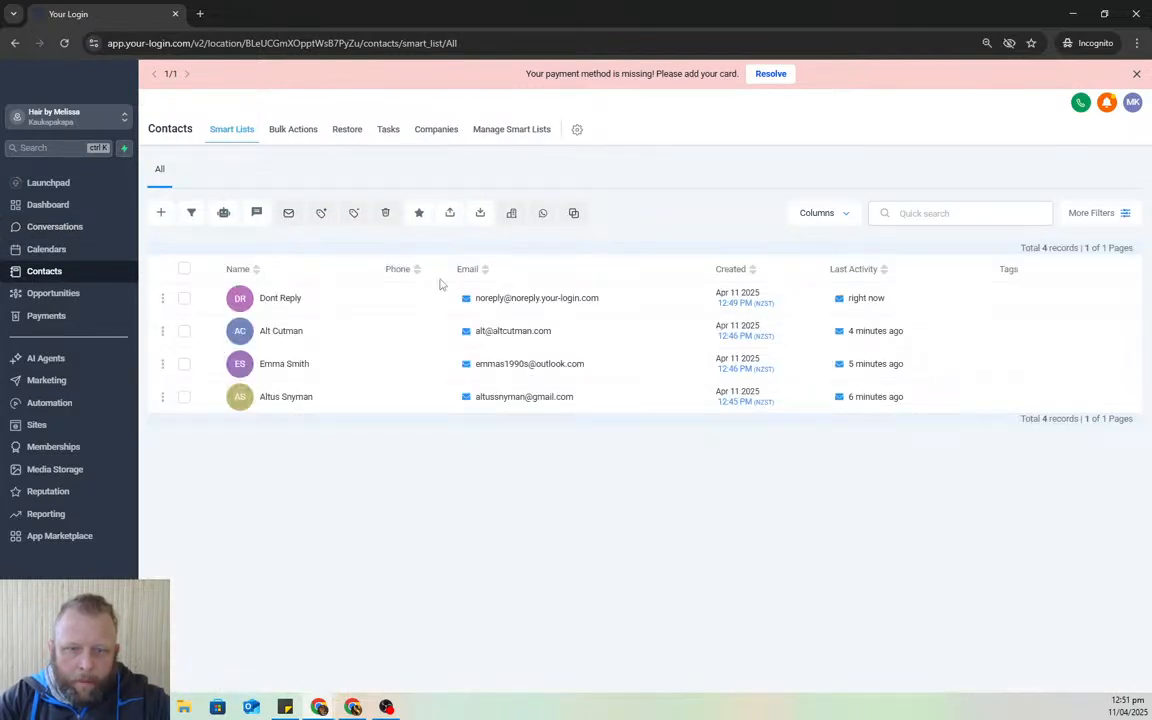
{"action": "left_click", "coordinate": [513, 333]}
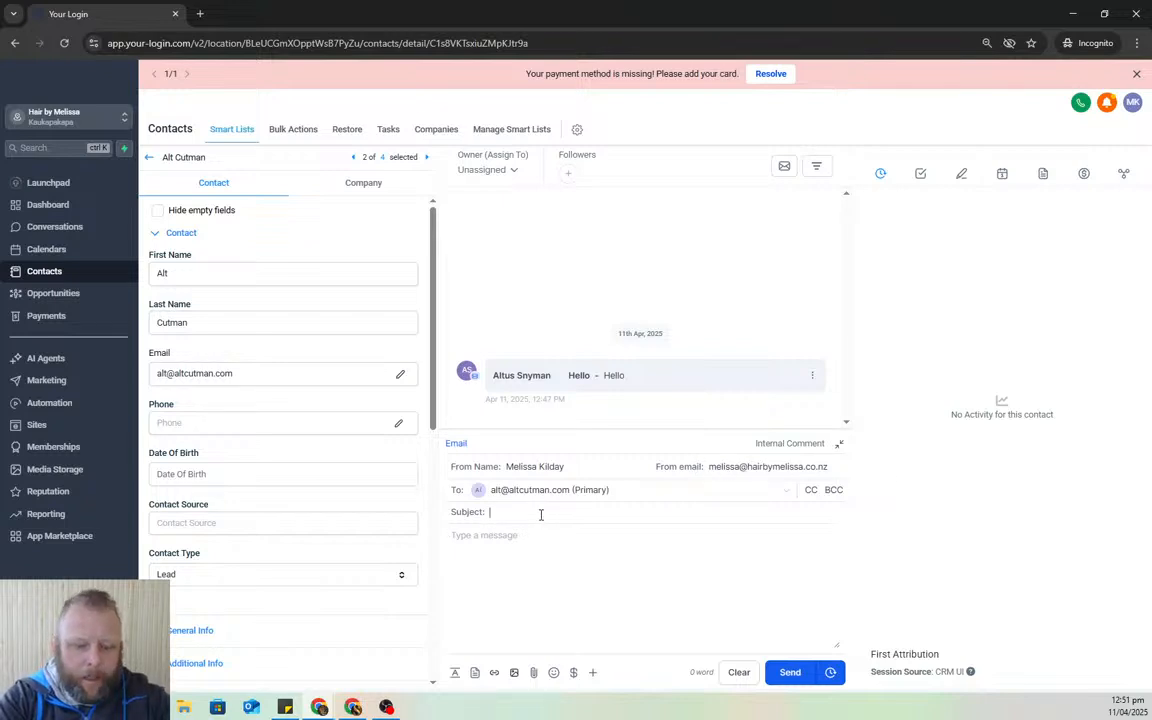
{"action": "type", "text": "you very much"}
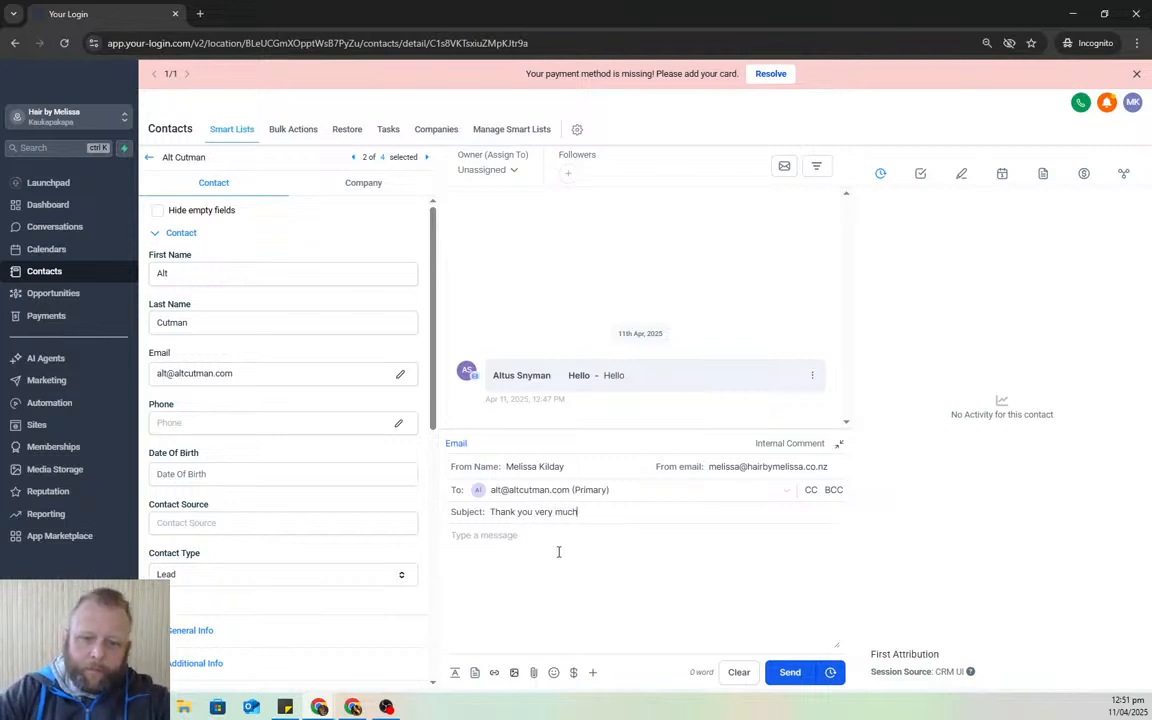
{"action": "type", "text": "Thank you so much"}
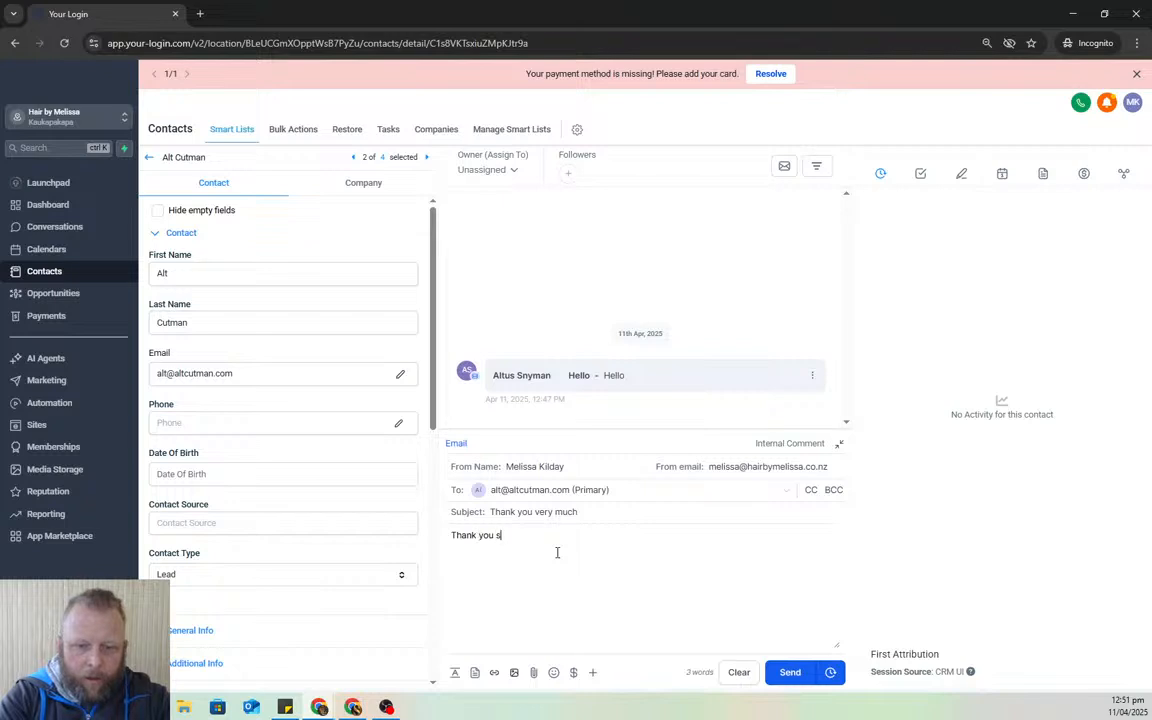
{"action": "left_click", "coordinate": [786, 671]}
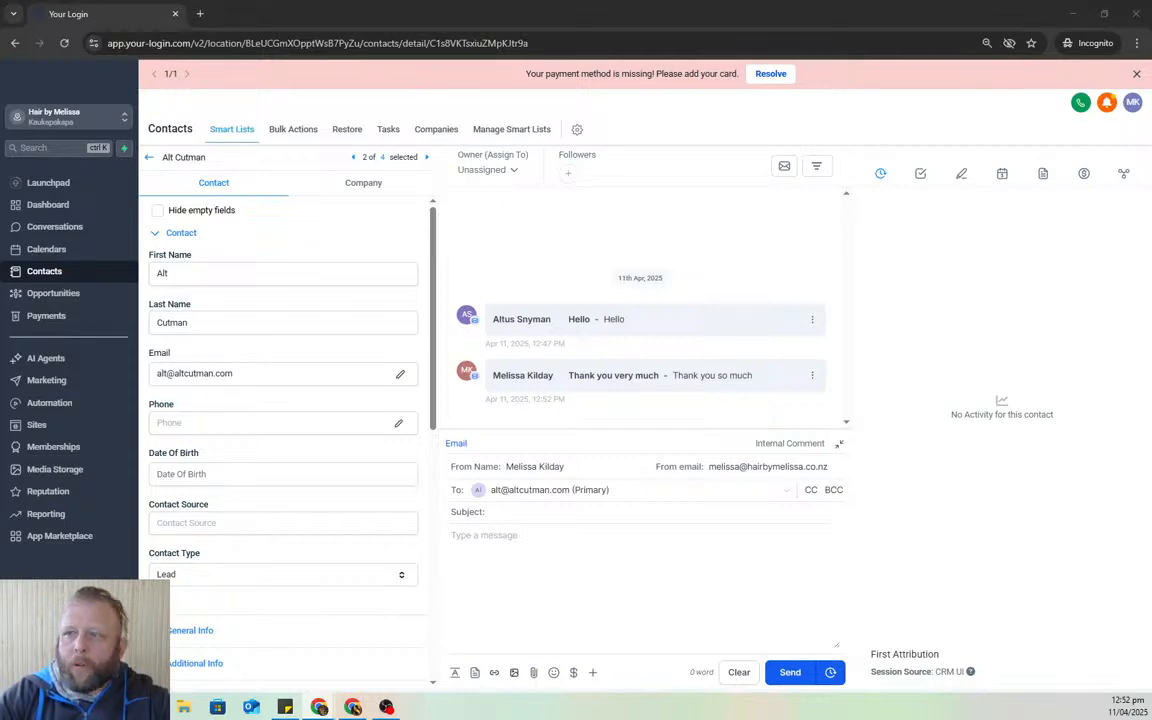
{"action": "left_click_drag", "start_coordinate": [1150, 160], "coordinate": [630, 115]}
{"action": "double_click", "coordinate": [630, 115]}
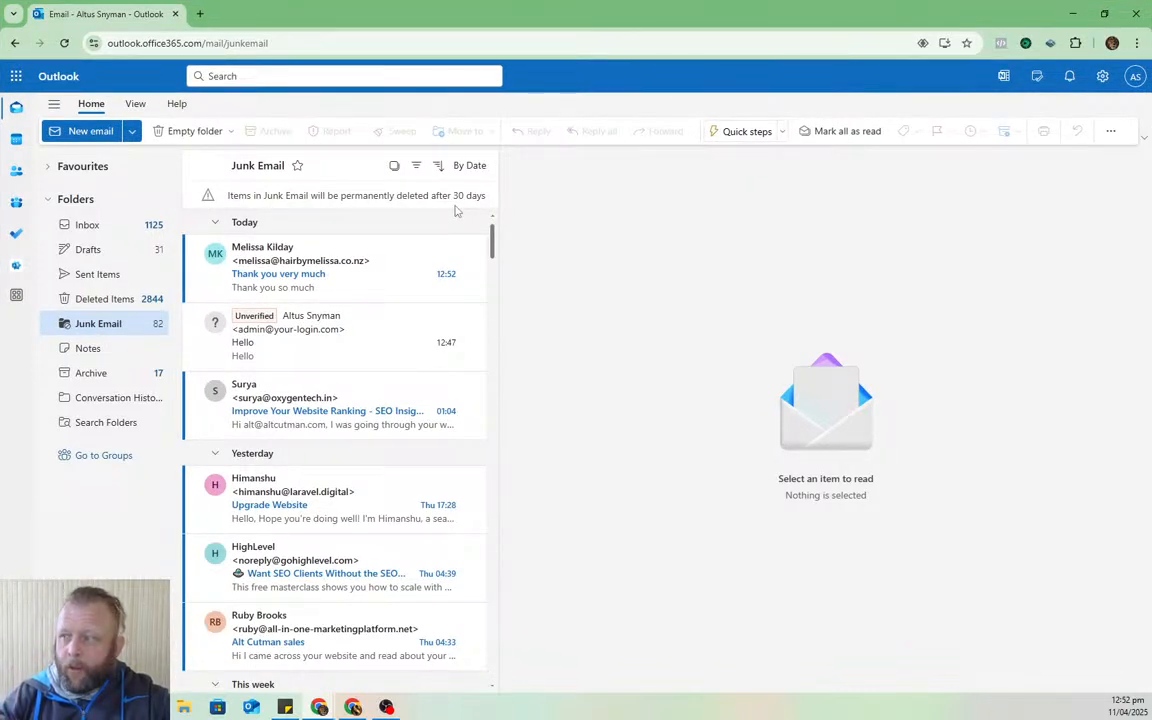
- Report the 'Thank you very much' email from Junk Email as not junk
{"action": "left_click", "coordinate": [345, 262]}
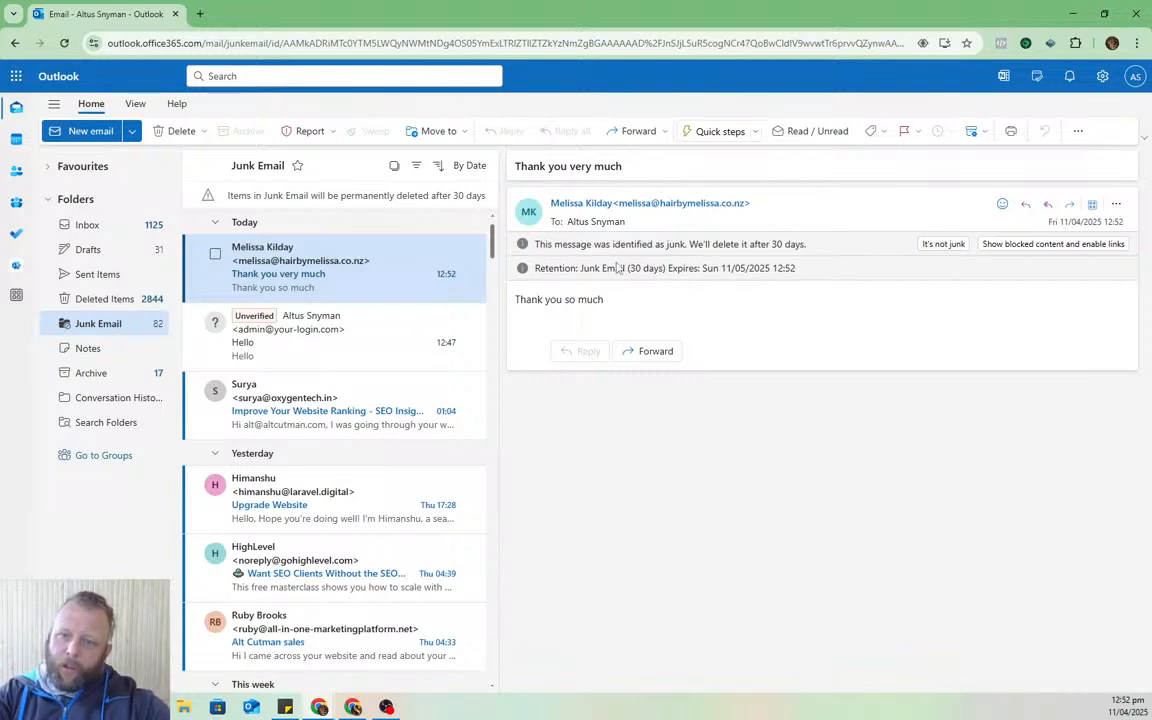
{"action": "left_click", "coordinate": [943, 244]}
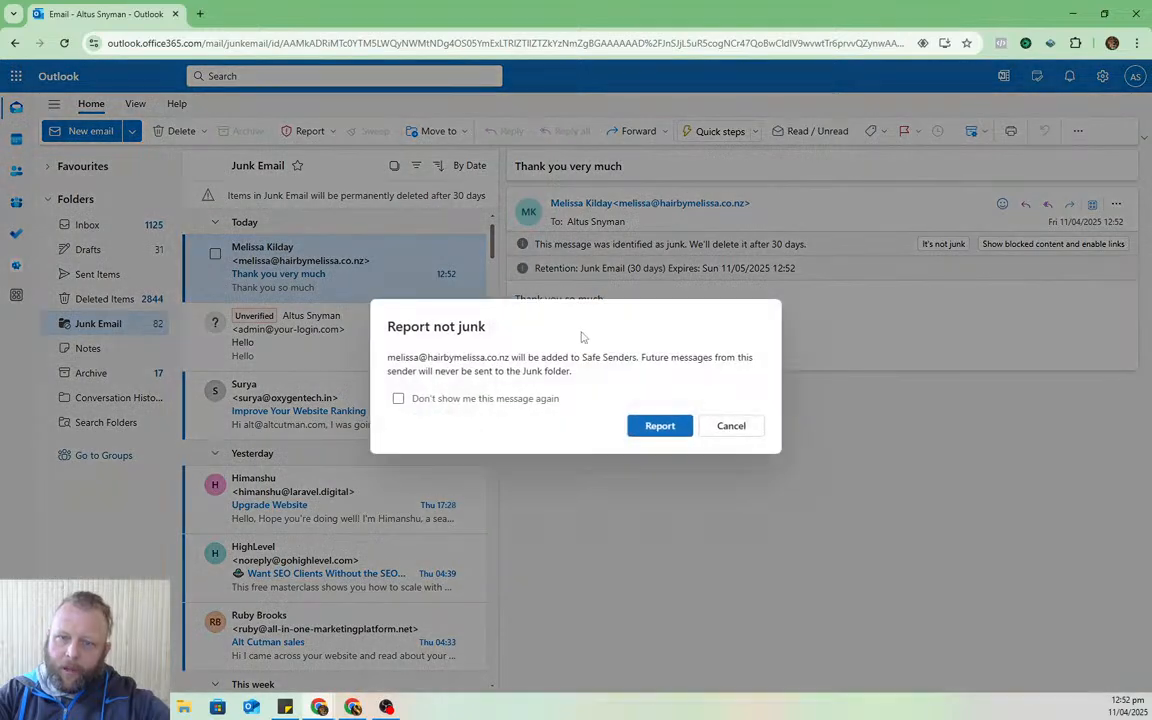
{"action": "left_click", "coordinate": [653, 432]}
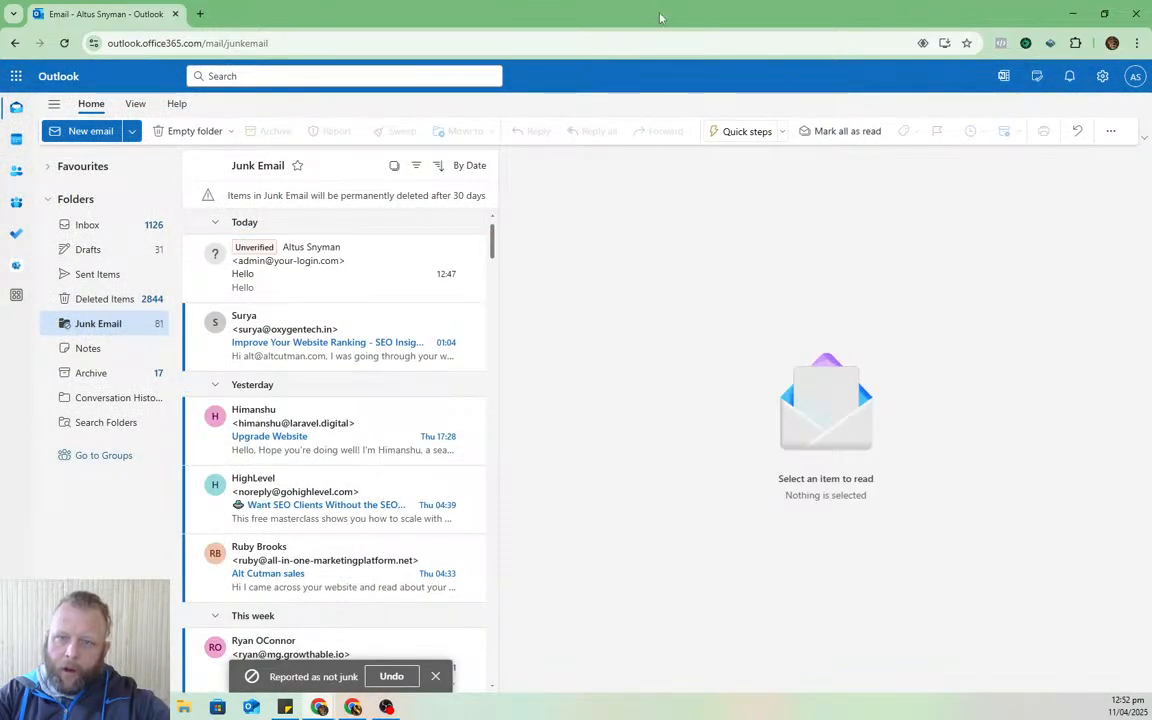
{"action": "left_click_drag", "start_coordinate": [660, 18], "coordinate": [1151, 62]}
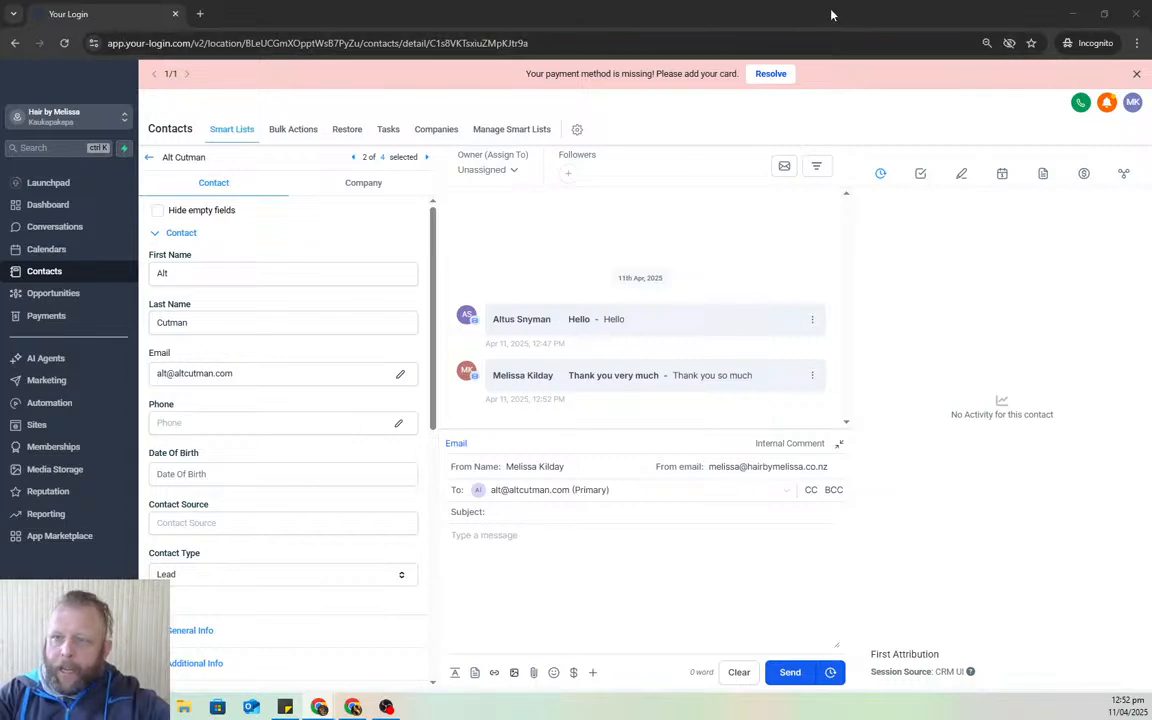
- Close the incognito staff login window and return to the melissa-hair-glow-up Lovable project
{"action": "left_click_drag", "start_coordinate": [747, 7], "coordinate": [509, 77]}
{"action": "left_click", "coordinate": [826, 85]}
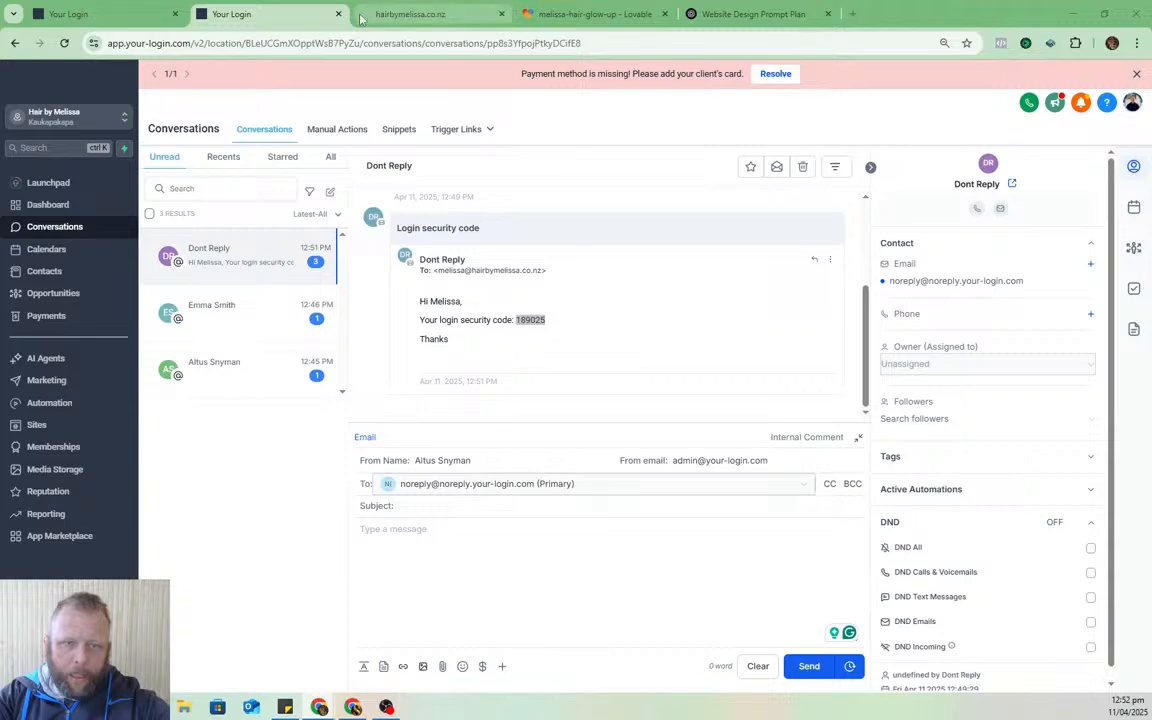
{"action": "left_click", "coordinate": [590, 14]}
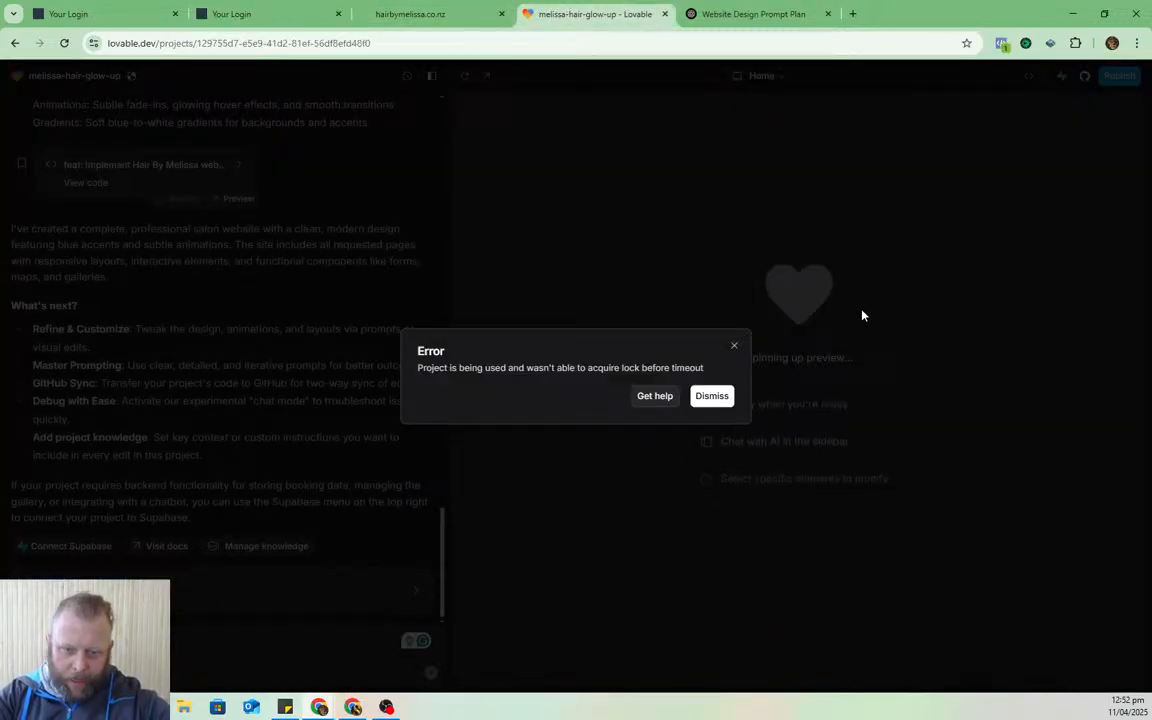
- Dismiss the lock error, have Lovable fix the Map.tsx build errors, and open the preview in a new tab
{"action": "left_click", "coordinate": [712, 396]}
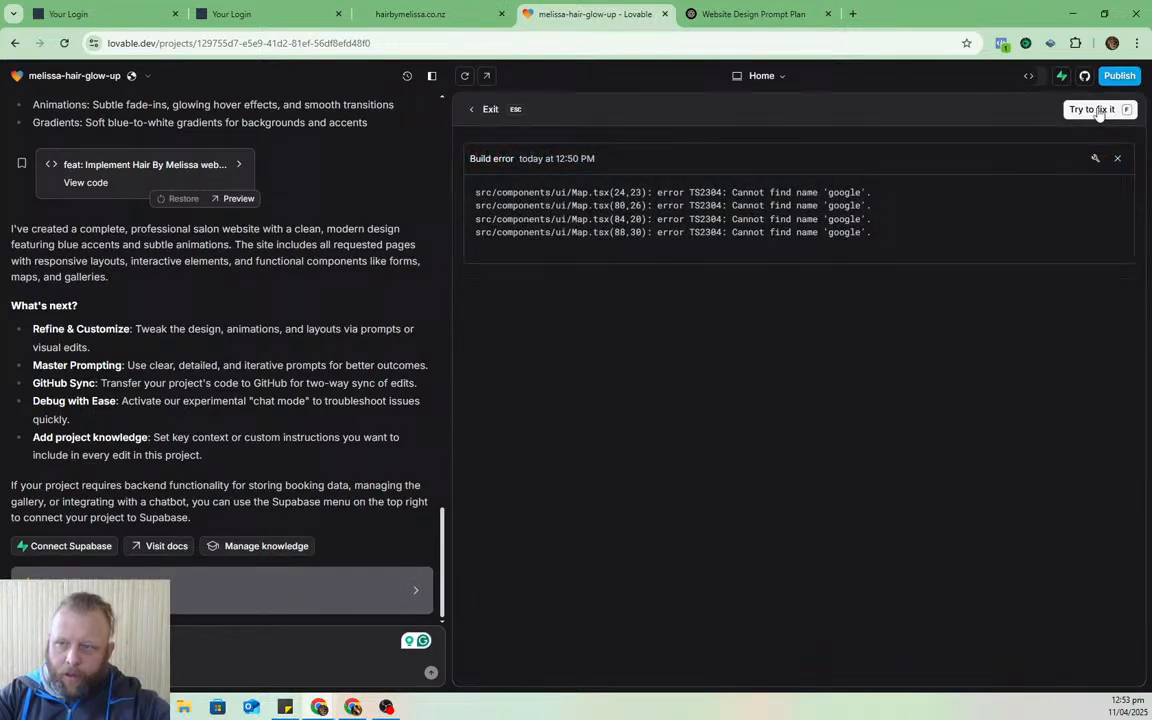
{"action": "left_click", "coordinate": [1095, 110]}
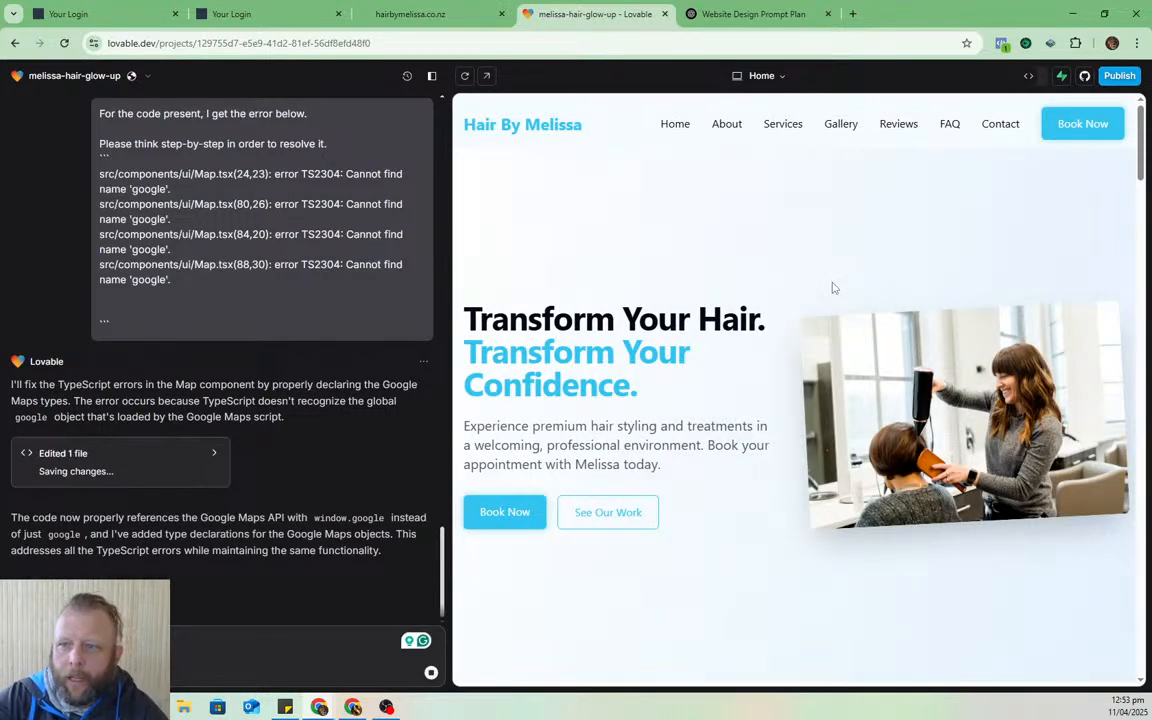
{"action": "left_click", "coordinate": [487, 76]}
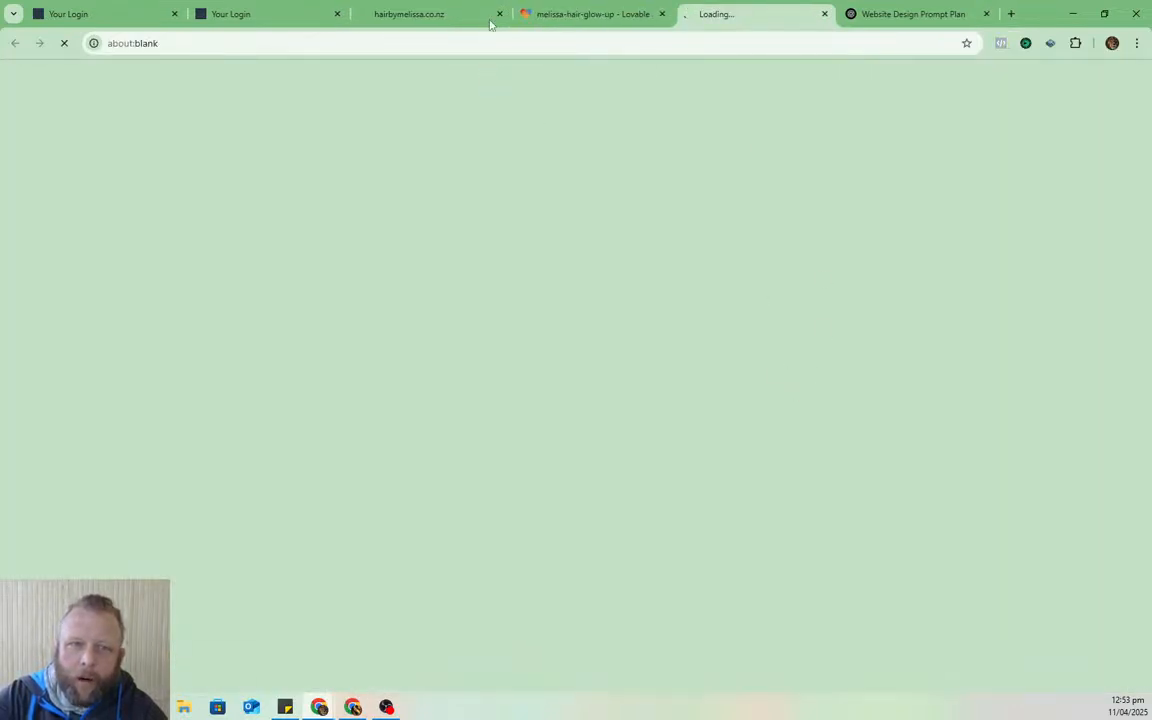
- Compare the current hairbymelissa.co.nz site with the new preview's homepage
{"action": "left_click", "coordinate": [442, 9]}
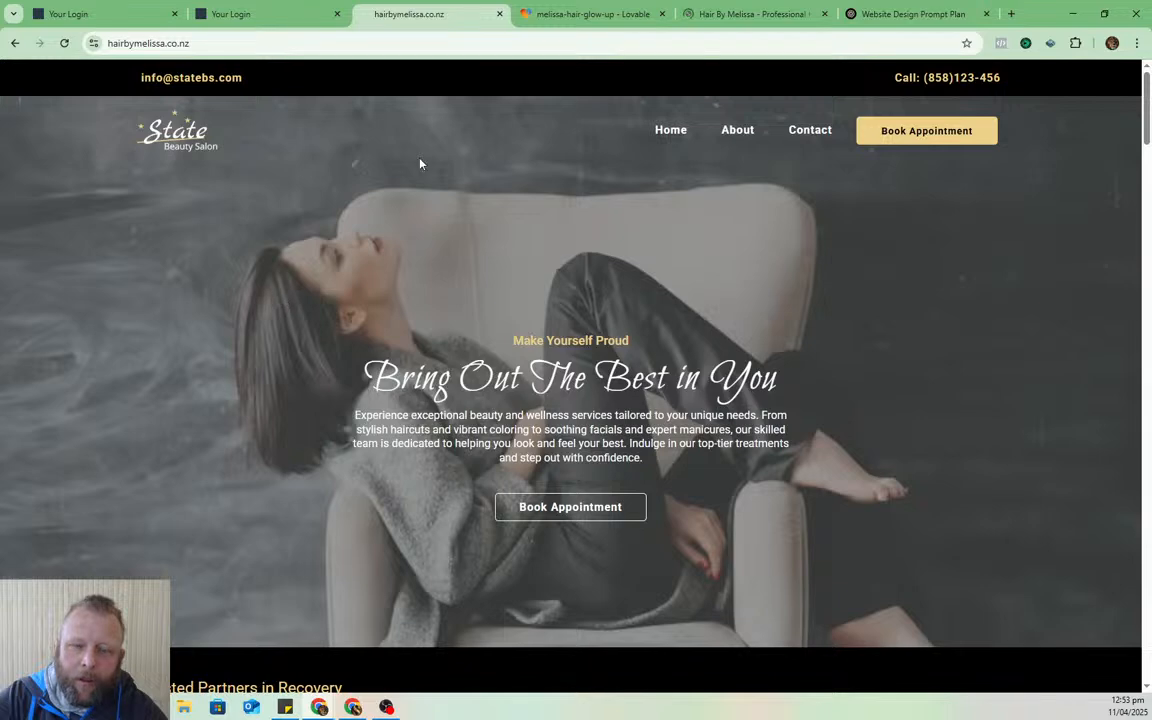
{"action": "scroll", "coordinate": [222, 550], "scroll_direction": "down", "scroll_amount": 5}
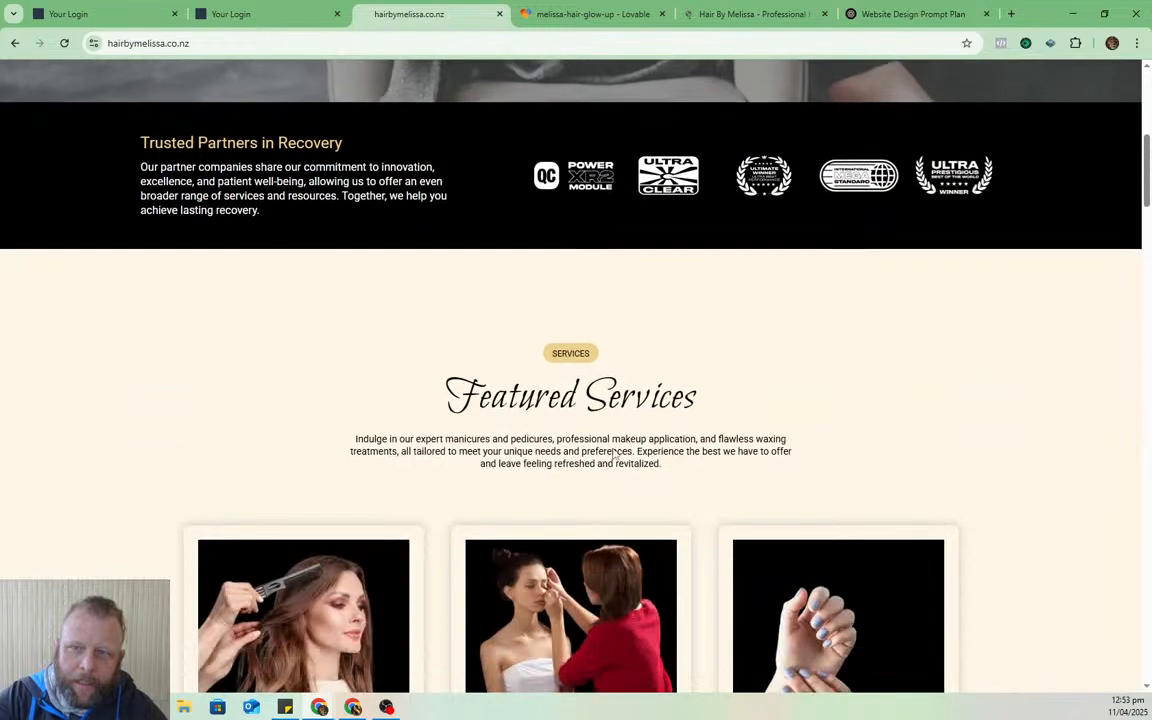
{"action": "left_click", "coordinate": [731, 10]}
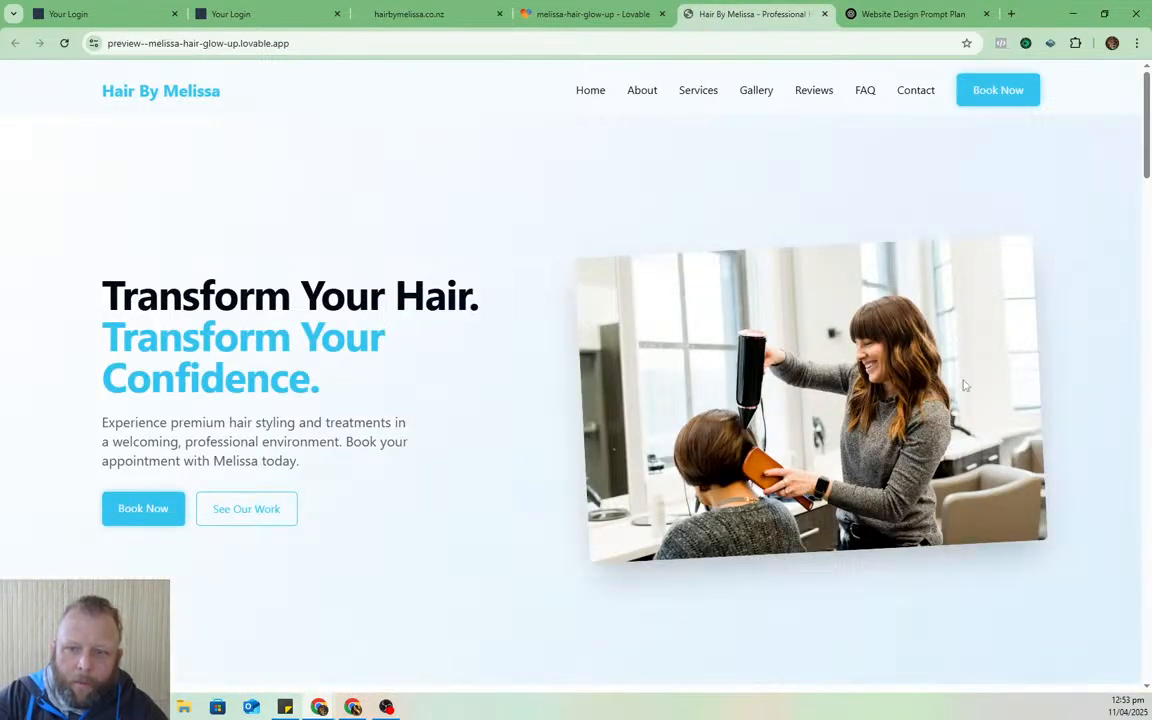
{"action": "scroll", "coordinate": [225, 273], "scroll_direction": "down", "scroll_amount": 1}
{"action": "scroll", "coordinate": [417, 247], "scroll_direction": "up", "scroll_amount": 1}
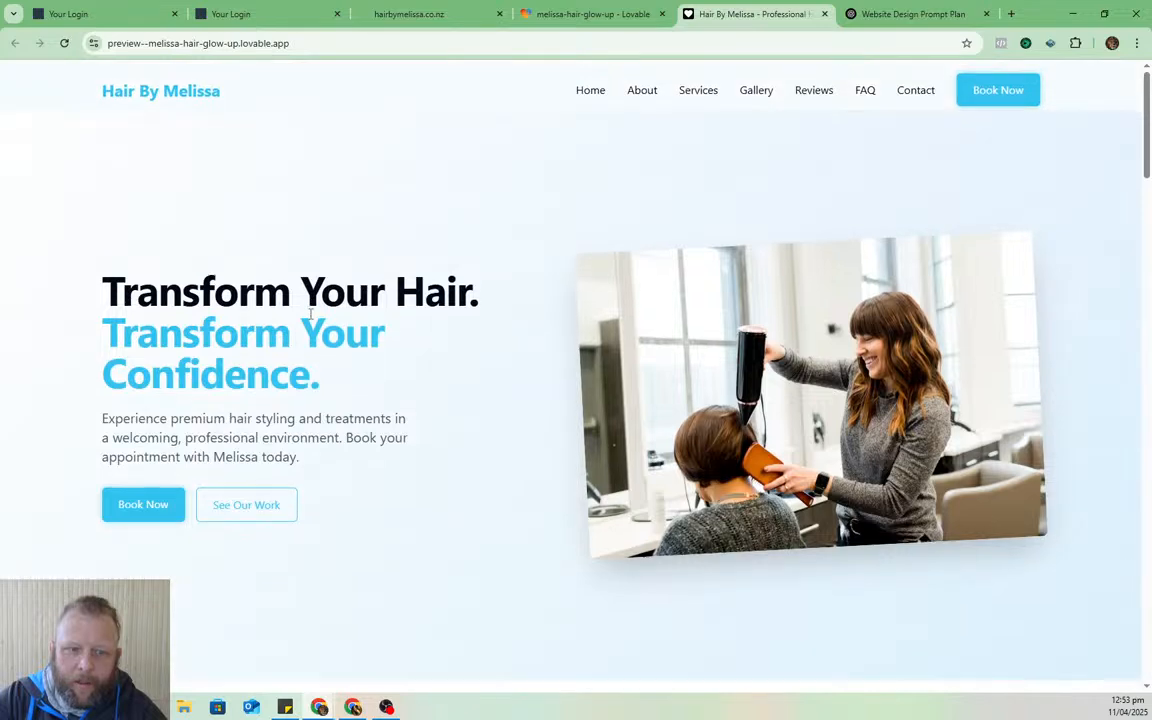
{"action": "scroll", "coordinate": [747, 332], "scroll_direction": "down", "scroll_amount": 3}
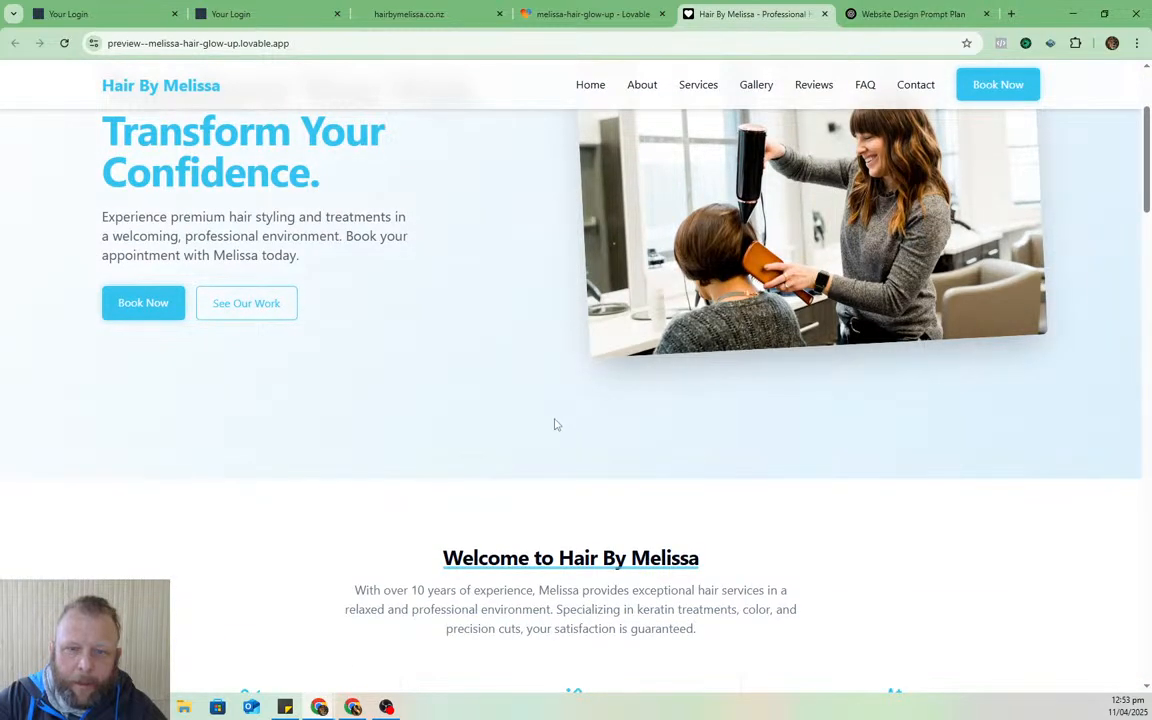
{"action": "scroll", "coordinate": [553, 426], "scroll_direction": "up", "scroll_amount": 2}
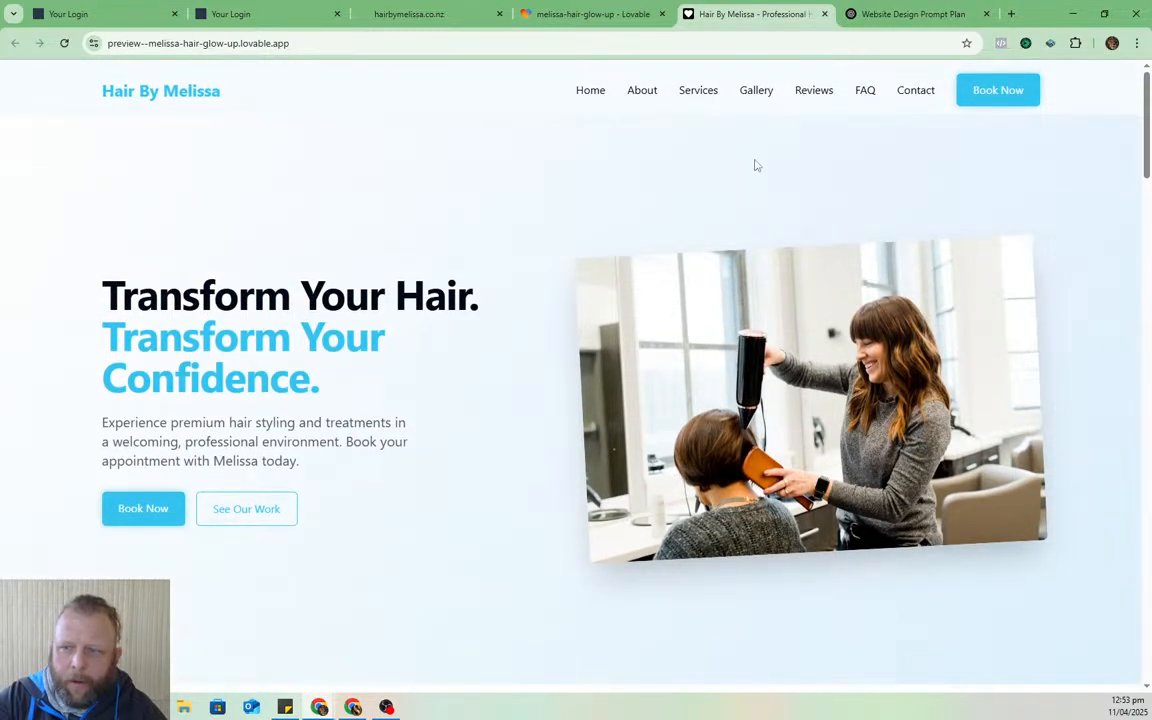
{"action": "scroll", "coordinate": [535, 206], "scroll_direction": "down", "scroll_amount": 3}
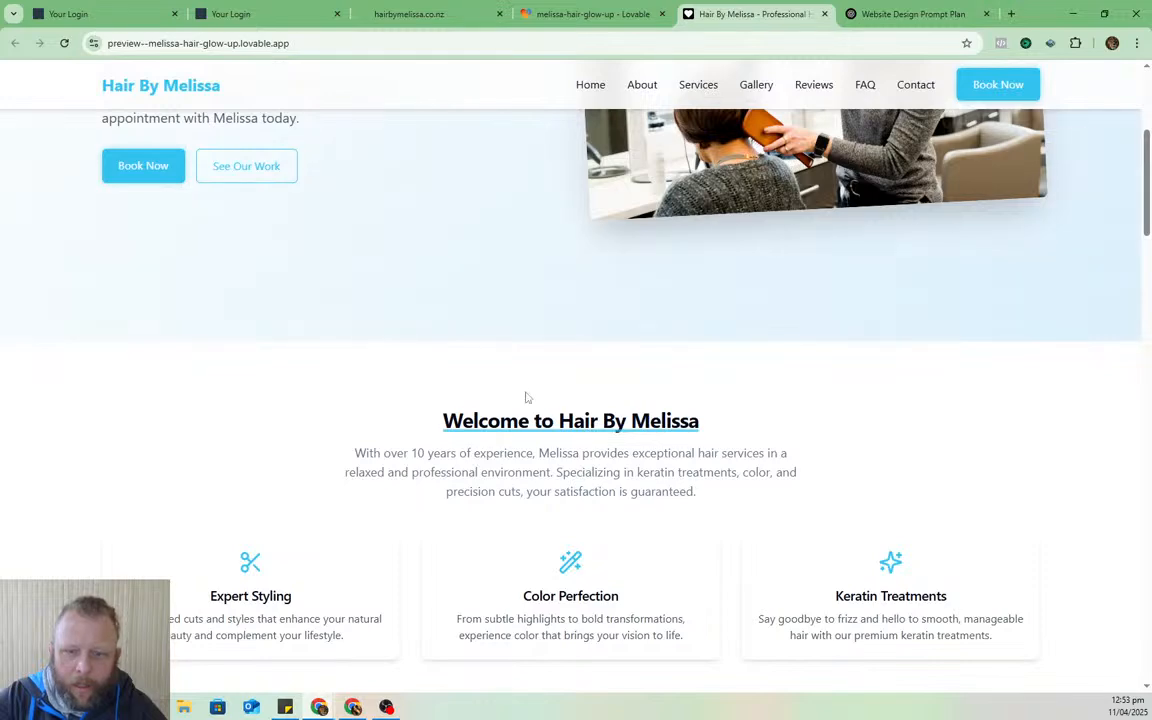
{"action": "scroll", "coordinate": [463, 373], "scroll_direction": "down", "scroll_amount": 3}
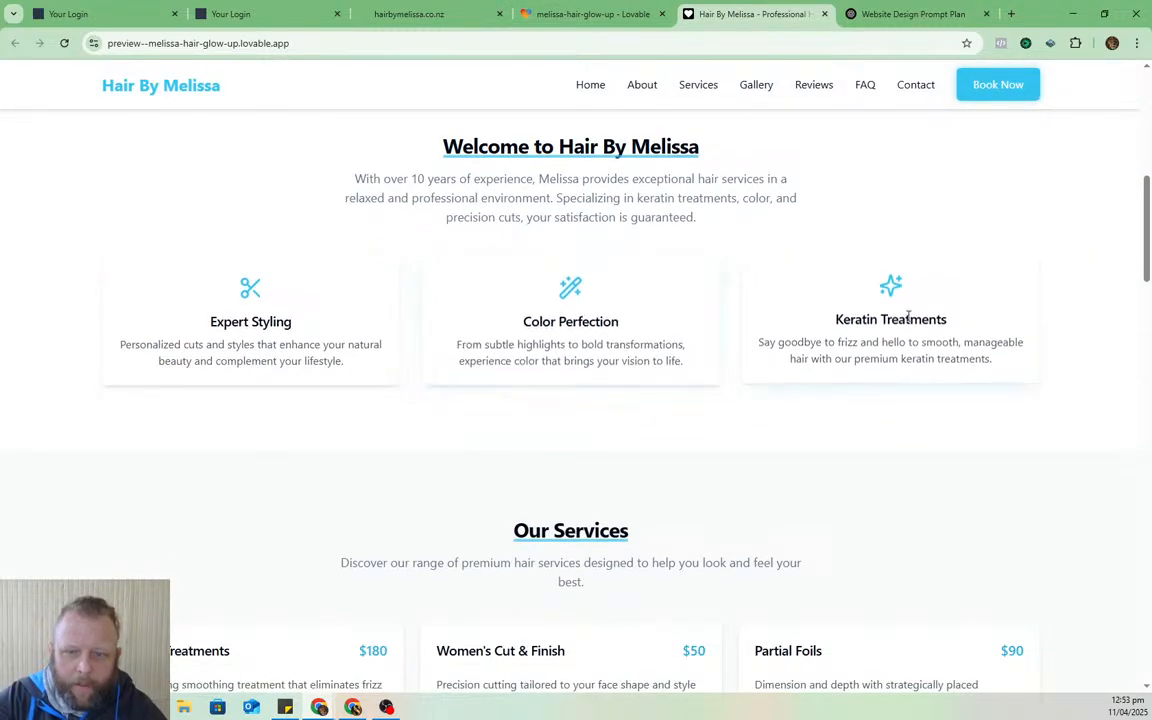
{"action": "scroll", "coordinate": [880, 362], "scroll_direction": "down", "scroll_amount": 3}
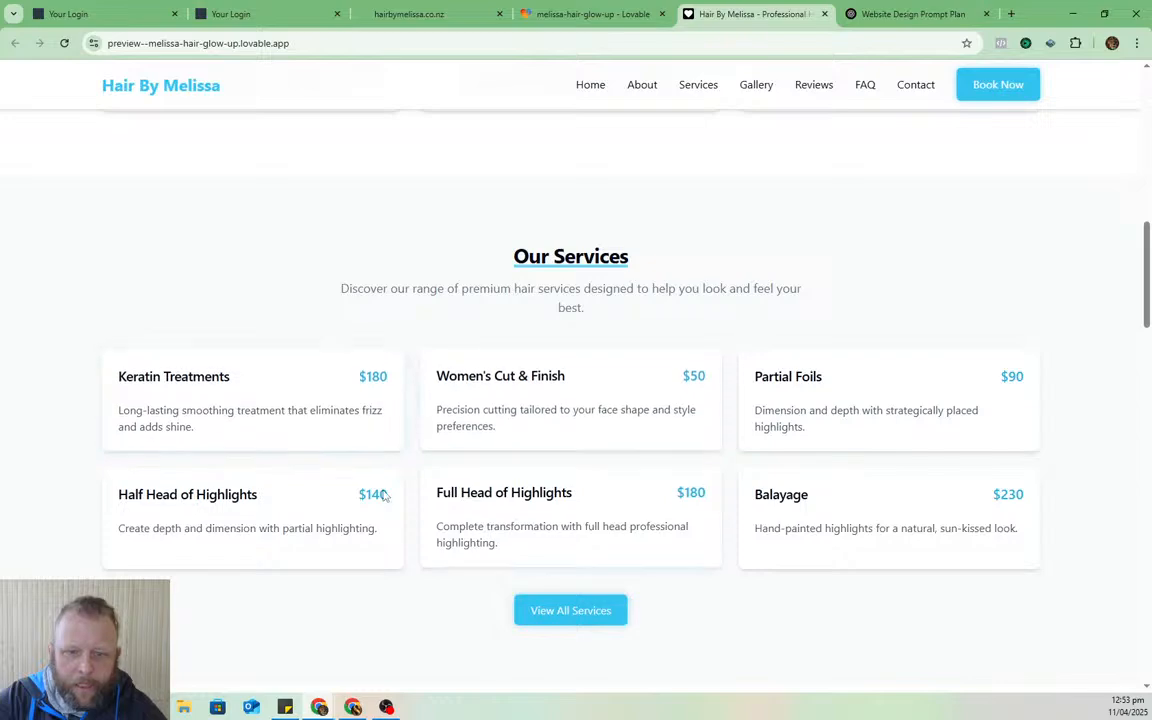
- Browse the full services page, then view the Contact, FAQ and Reviews pages
{"action": "left_click", "coordinate": [556, 612]}
{"action": "scroll", "coordinate": [684, 303], "scroll_direction": "up", "scroll_amount": 2}
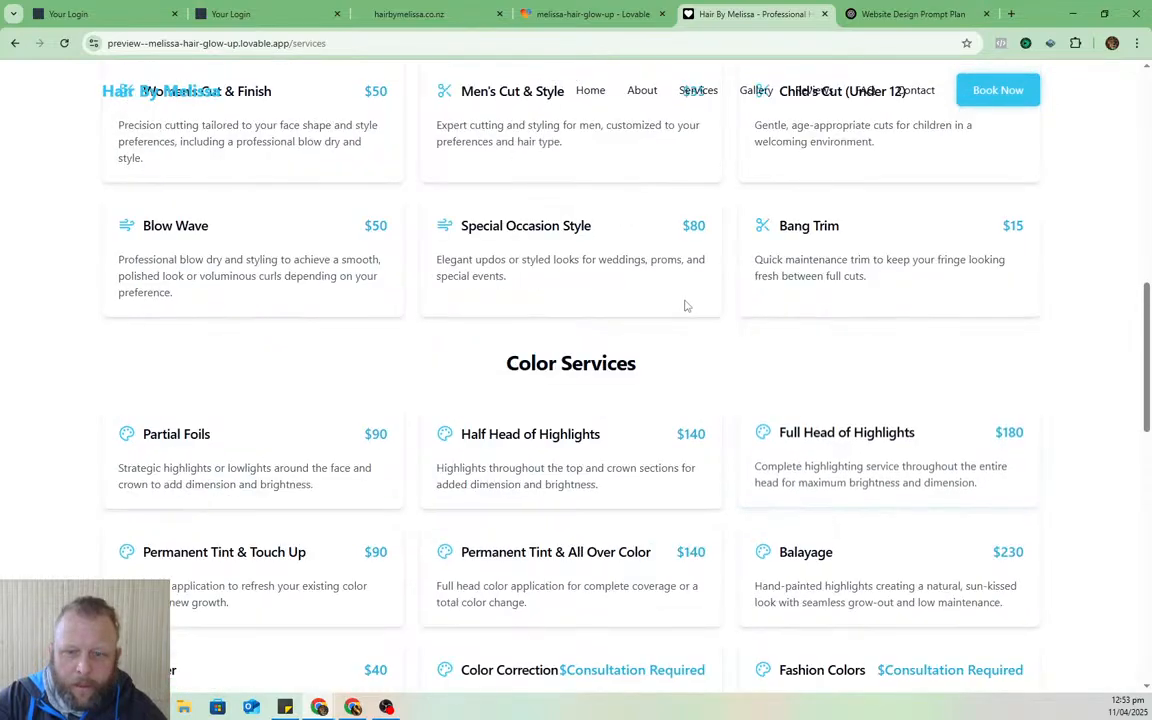
{"action": "scroll", "coordinate": [704, 307], "scroll_direction": "up", "scroll_amount": 3}
{"action": "scroll", "coordinate": [704, 307], "scroll_direction": "down", "scroll_amount": 9}
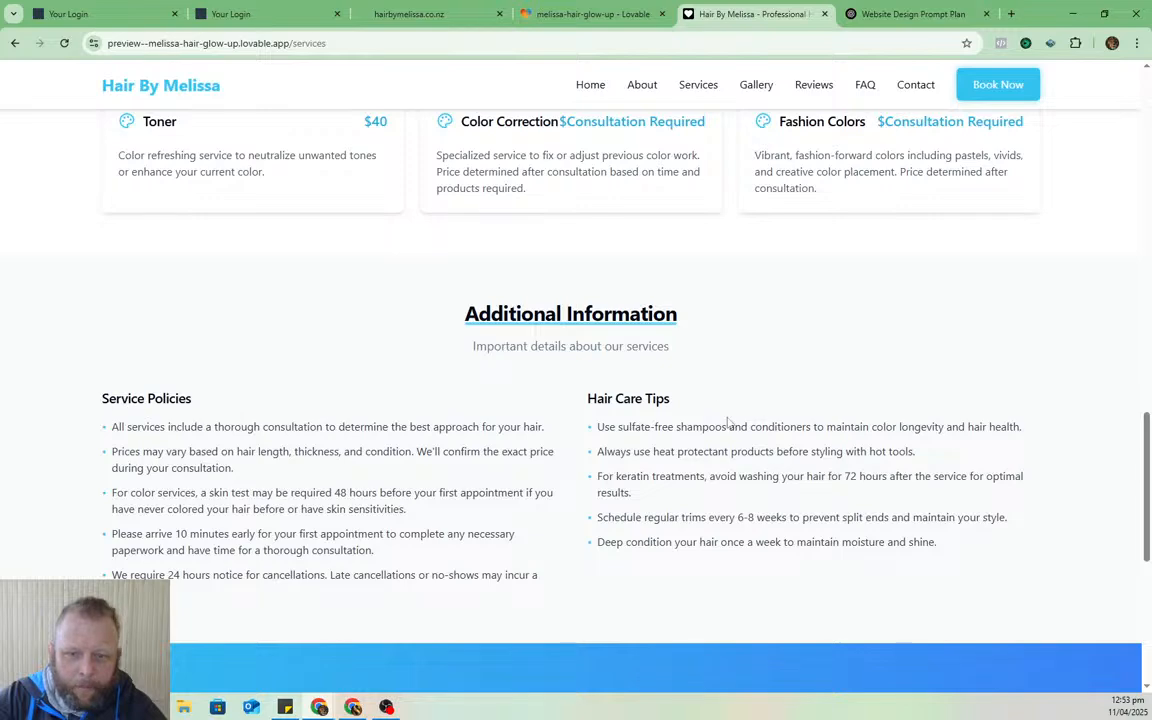
{"action": "scroll", "coordinate": [700, 445], "scroll_direction": "down", "scroll_amount": 3}
{"action": "scroll", "coordinate": [368, 380], "scroll_direction": "down", "scroll_amount": 2}
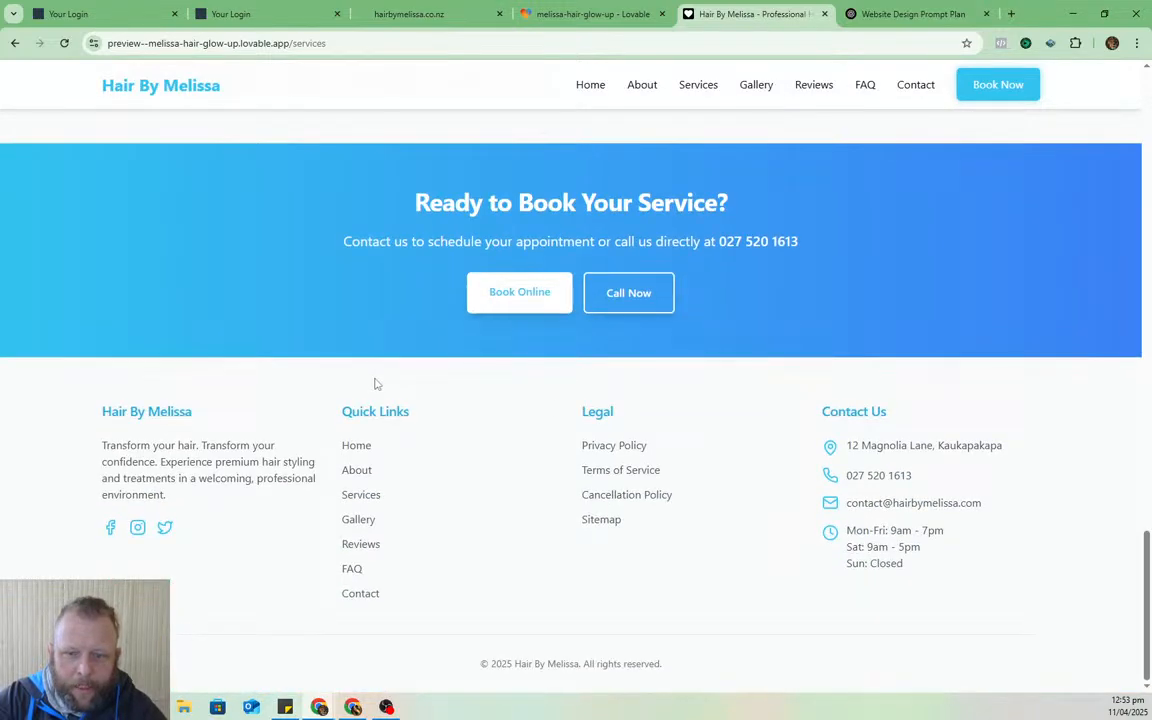
{"action": "scroll", "coordinate": [872, 457], "scroll_direction": "up", "scroll_amount": 1}
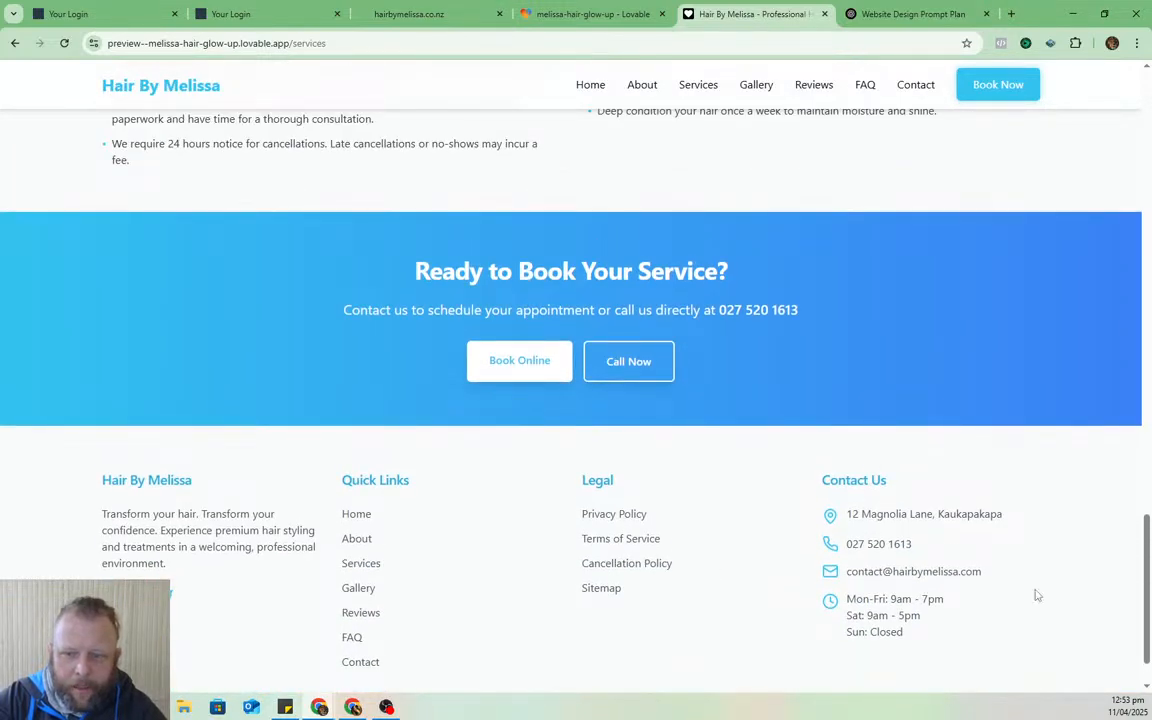
{"action": "scroll", "coordinate": [1037, 595], "scroll_direction": "up", "scroll_amount": 5}
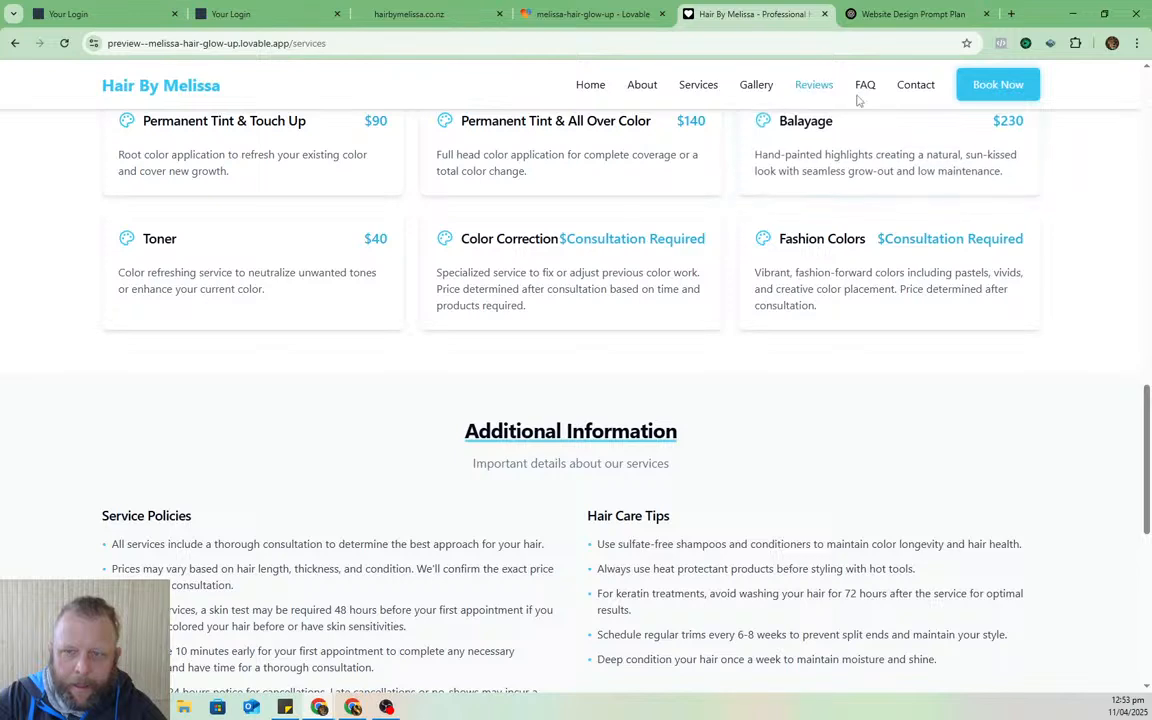
{"action": "left_click", "coordinate": [920, 88]}
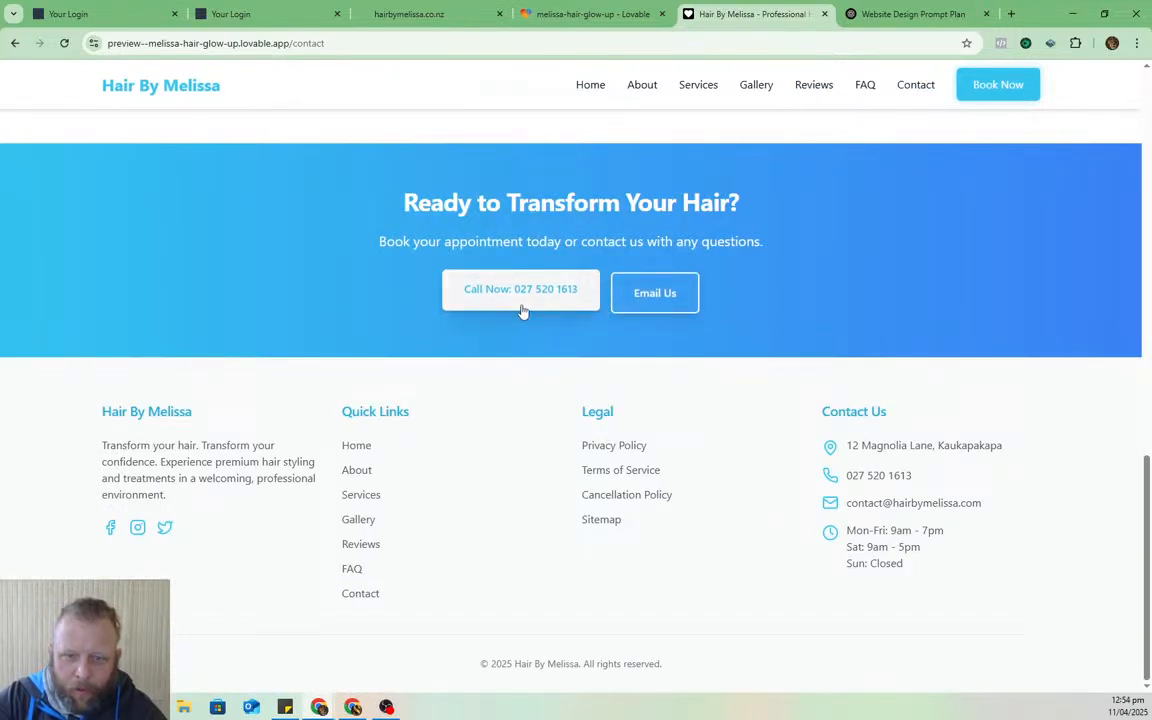
{"action": "left_click", "coordinate": [870, 85]}
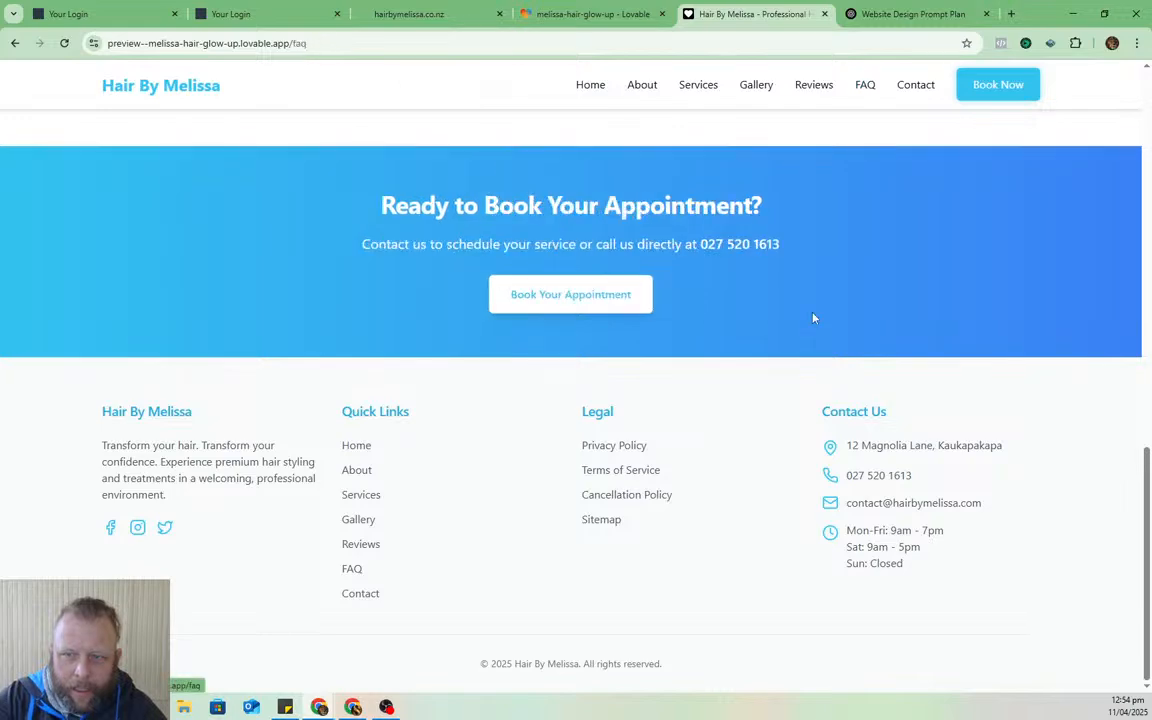
{"action": "left_click", "coordinate": [812, 86]}
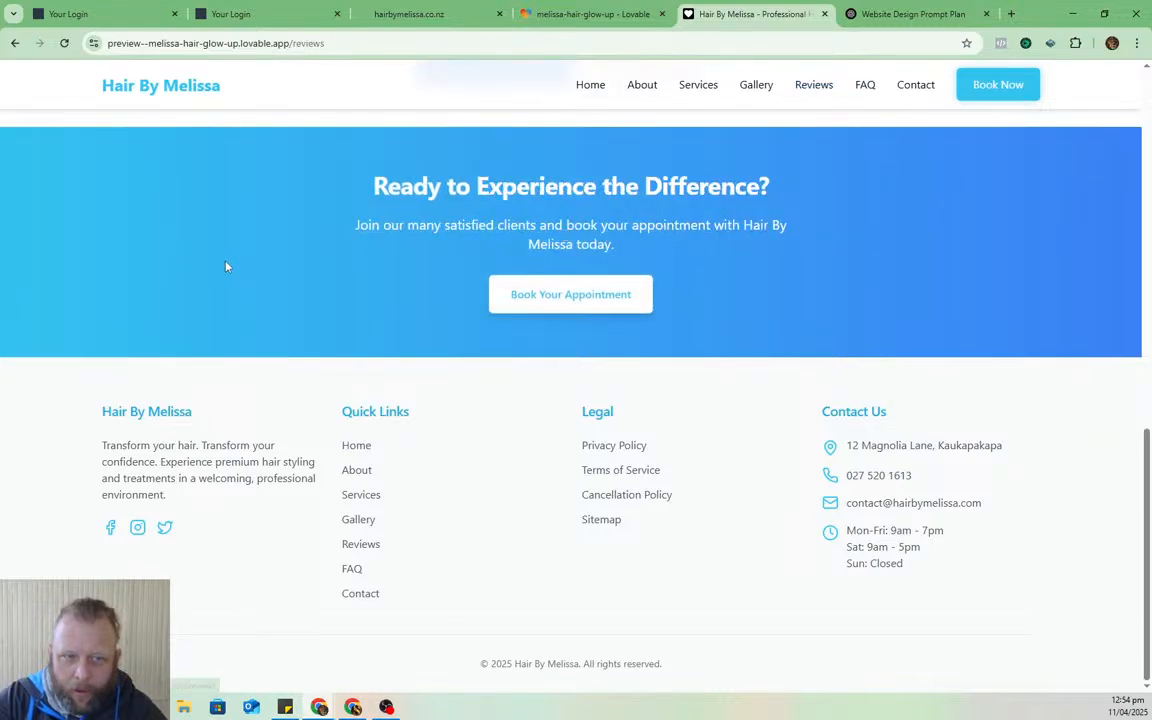
- Look through the preview's Gallery page
{"action": "left_click", "coordinate": [759, 87]}
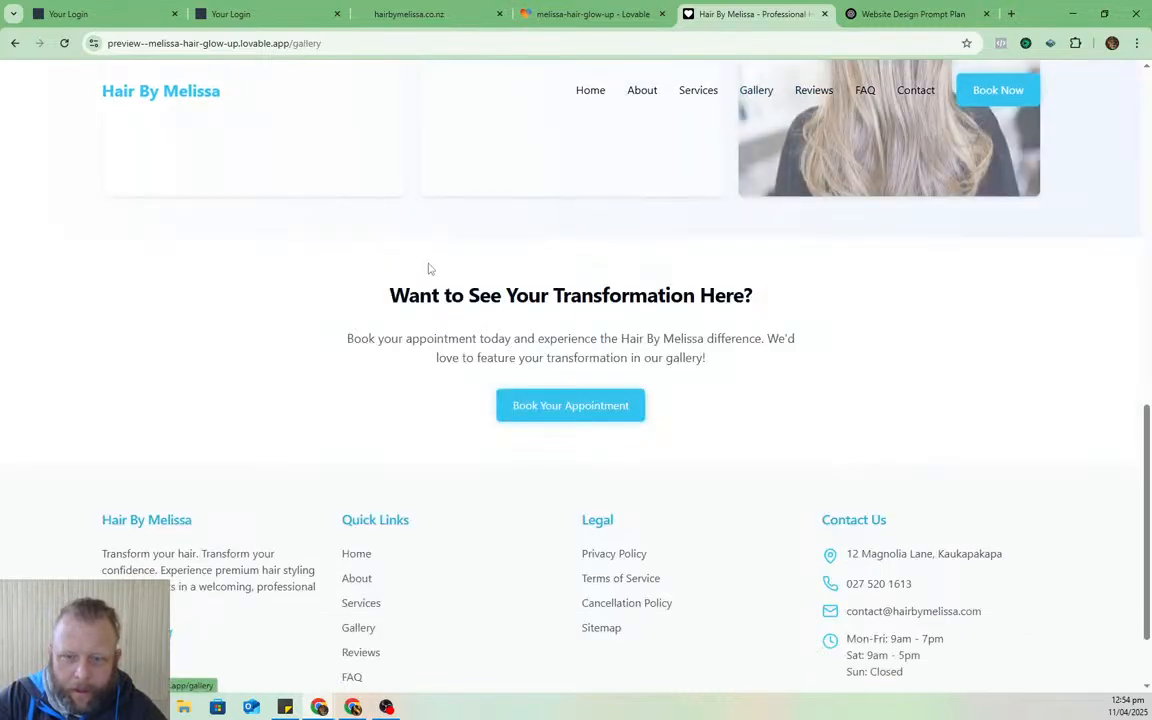
{"action": "scroll", "coordinate": [835, 452], "scroll_direction": "up", "scroll_amount": 3}
{"action": "scroll", "coordinate": [835, 452], "scroll_direction": "up", "scroll_amount": 4}
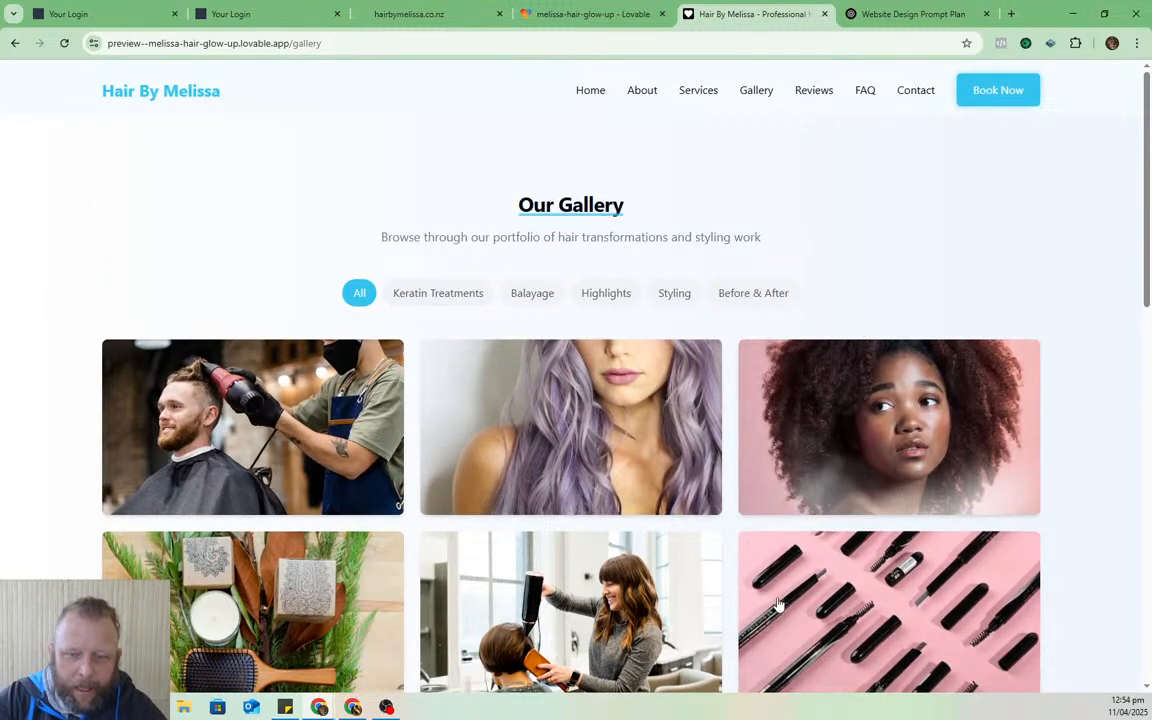
{"action": "scroll", "coordinate": [767, 510], "scroll_direction": "down", "scroll_amount": 4}
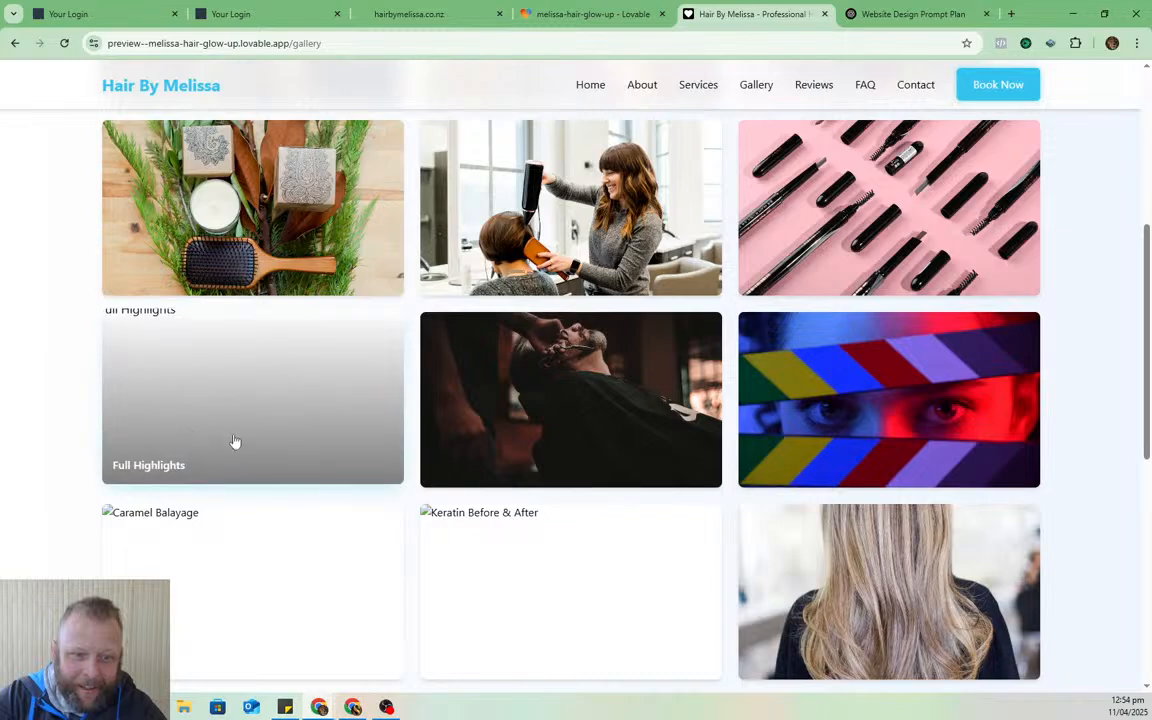
{"action": "scroll", "coordinate": [1072, 414], "scroll_direction": "up", "scroll_amount": 4}
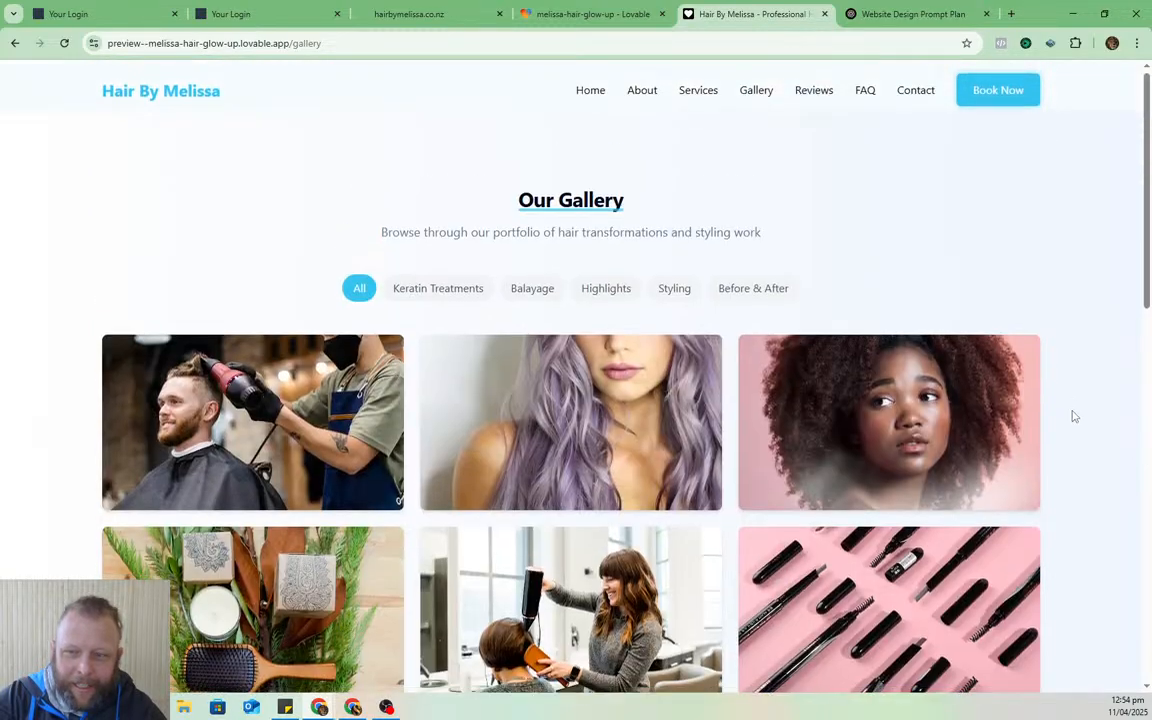
{"action": "scroll", "coordinate": [1054, 458], "scroll_direction": "down", "scroll_amount": 7}
{"action": "scroll", "coordinate": [995, 435], "scroll_direction": "up", "scroll_amount": 10}
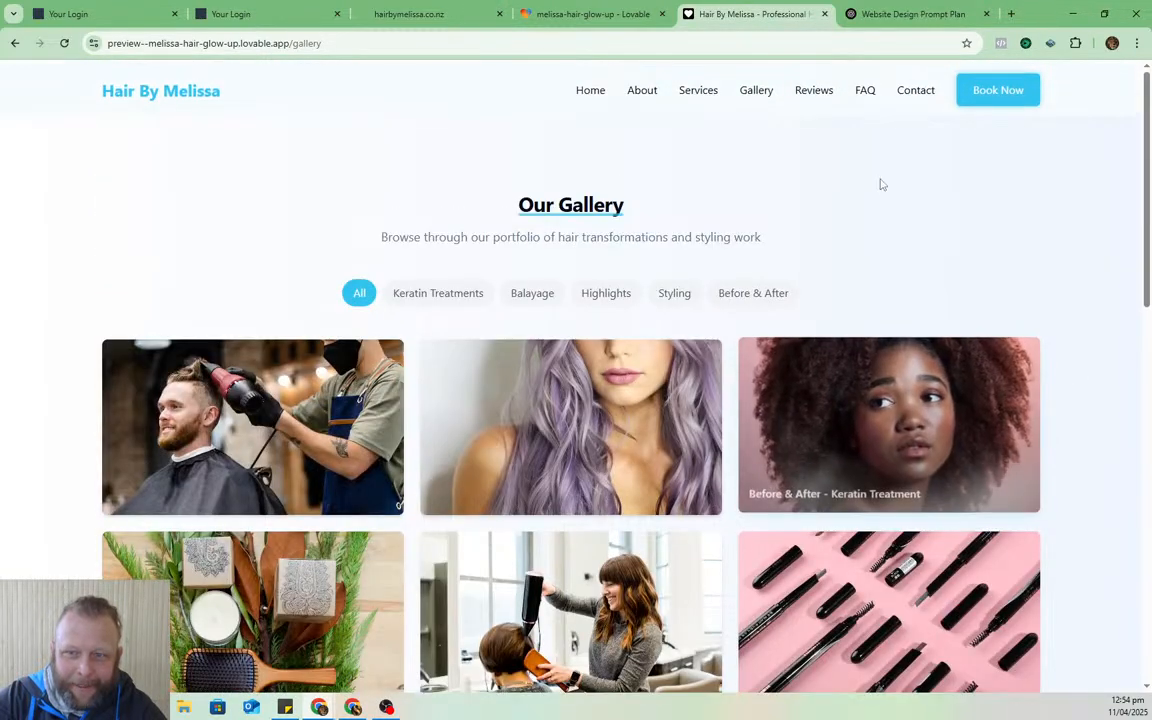
- Review the preview's Services page and then its About page
{"action": "left_click", "coordinate": [698, 90]}
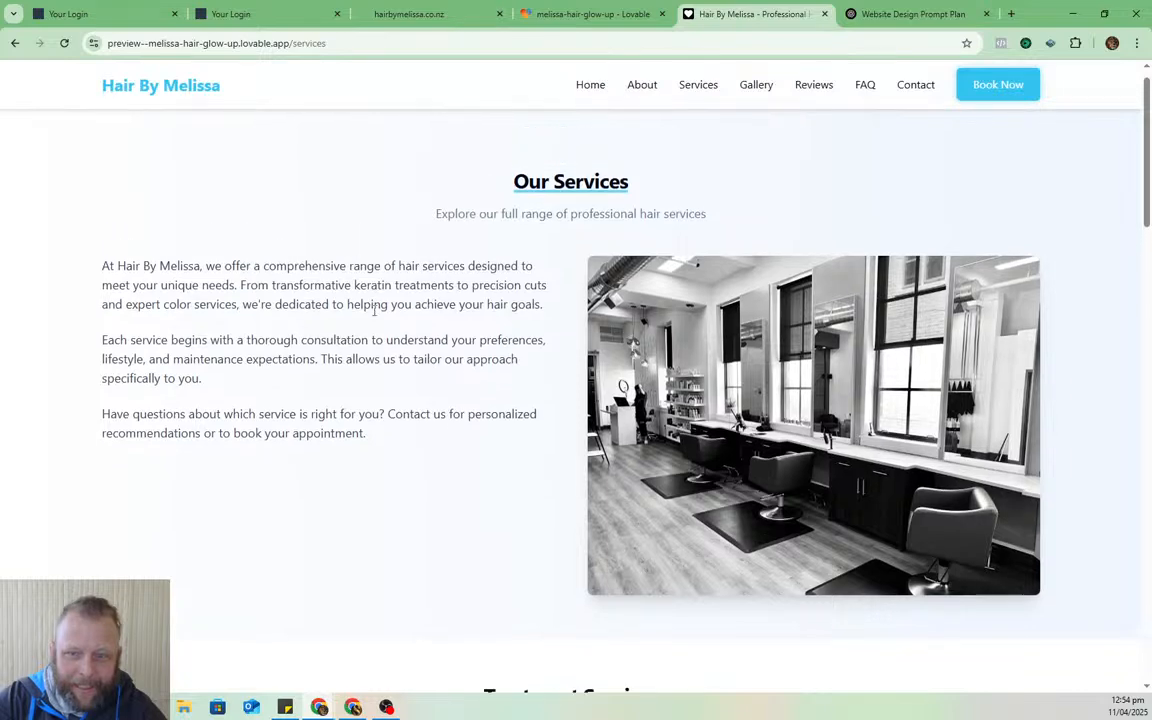
{"action": "scroll", "coordinate": [805, 345], "scroll_direction": "down", "scroll_amount": 4}
{"action": "scroll", "coordinate": [522, 329], "scroll_direction": "up", "scroll_amount": 2}
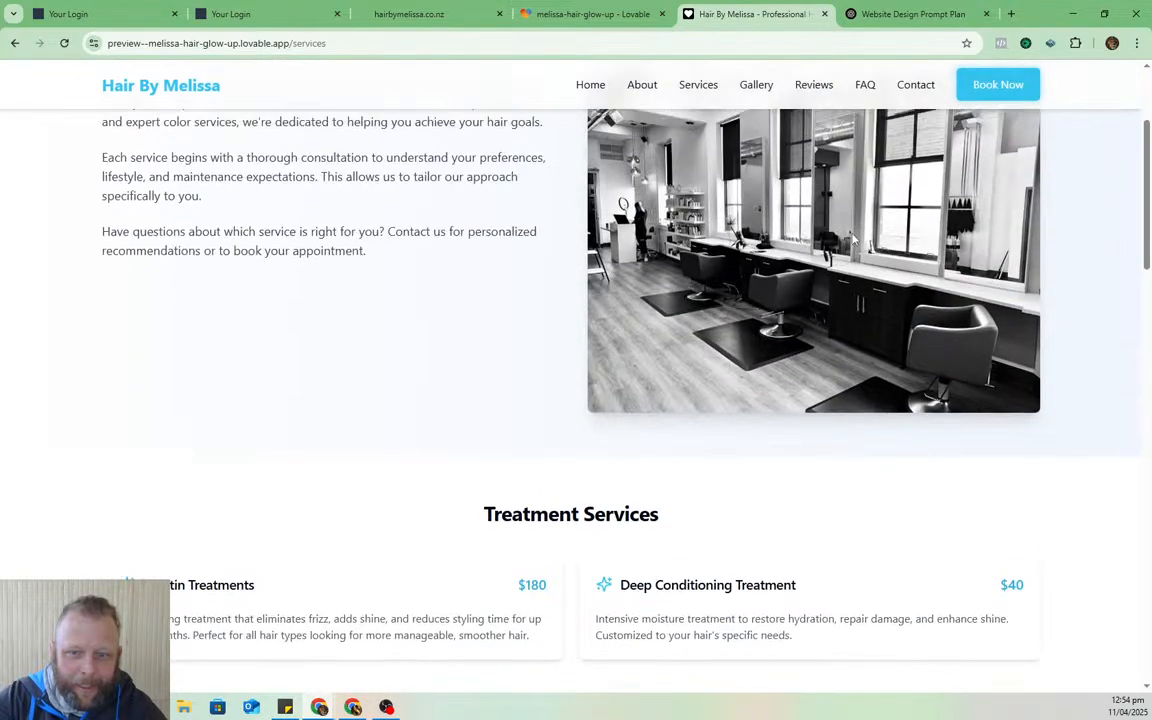
{"action": "scroll", "coordinate": [426, 403], "scroll_direction": "down", "scroll_amount": 2}
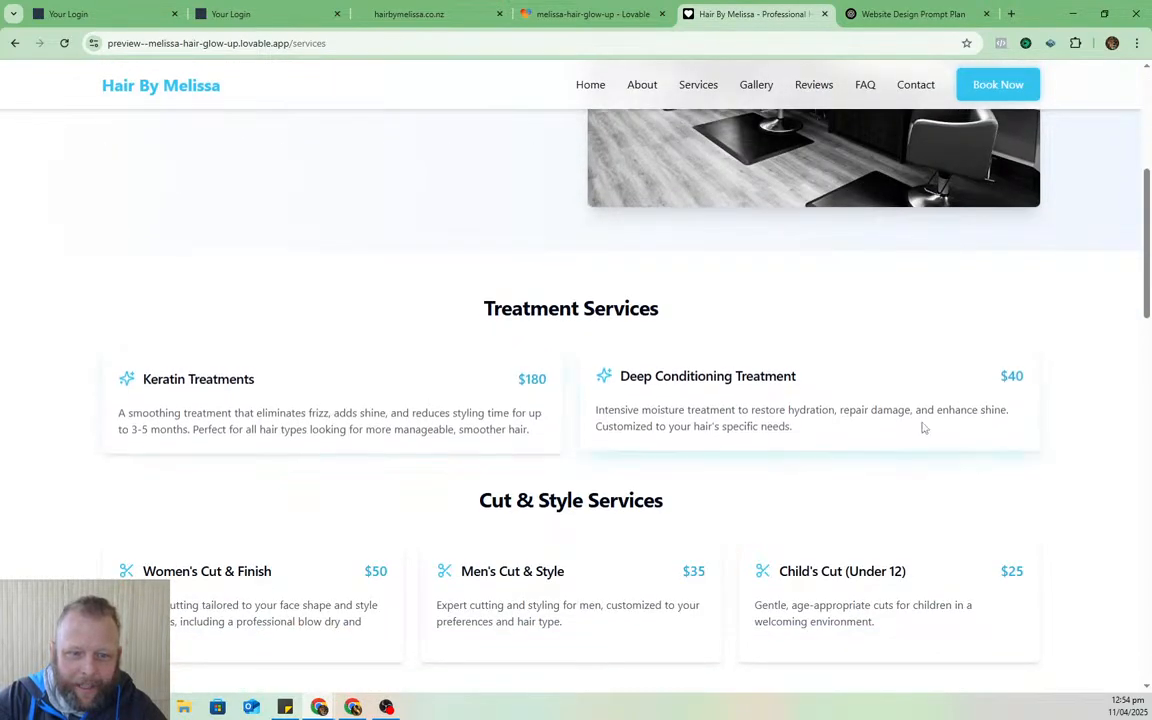
{"action": "scroll", "coordinate": [920, 429], "scroll_direction": "down", "scroll_amount": 2}
{"action": "scroll", "coordinate": [924, 430], "scroll_direction": "up", "scroll_amount": 6}
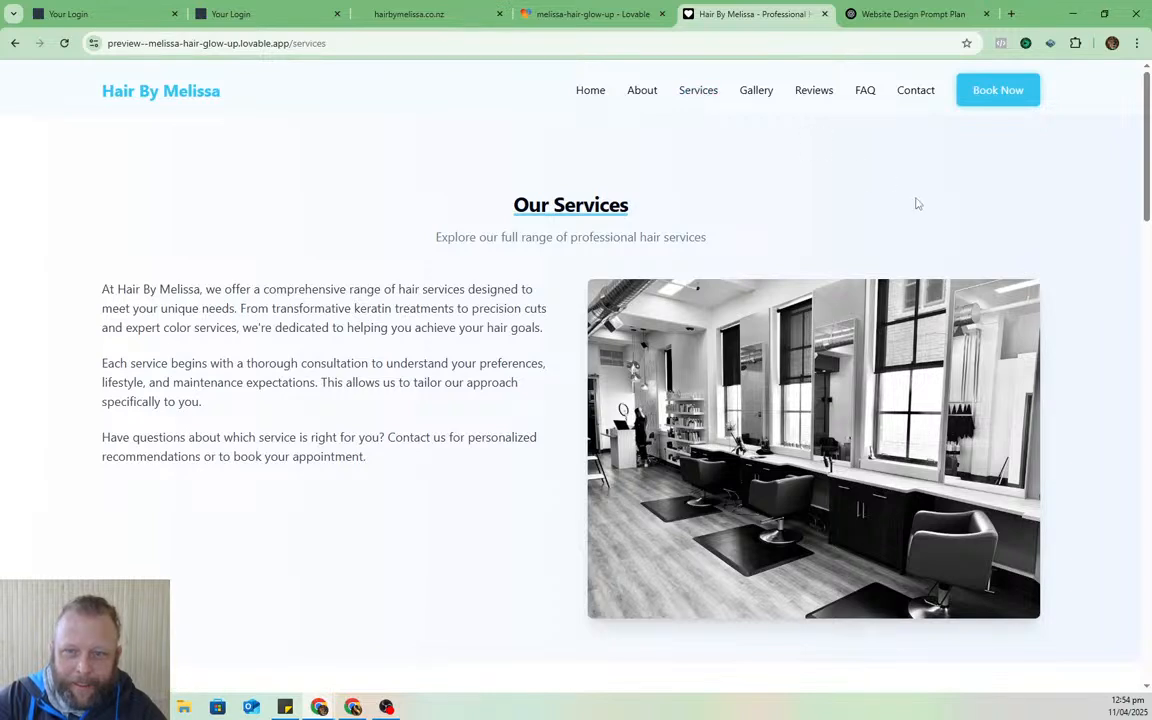
{"action": "left_click", "coordinate": [640, 94]}
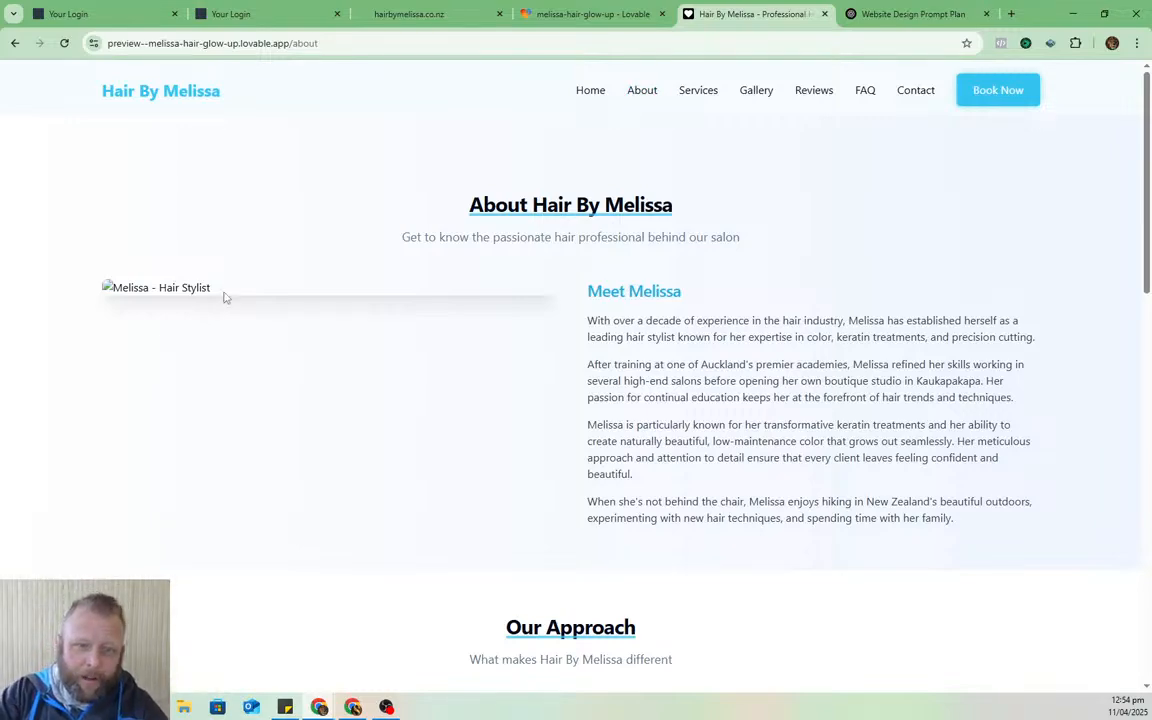
{"action": "scroll", "coordinate": [226, 294], "scroll_direction": "down", "scroll_amount": 4}
{"action": "scroll", "coordinate": [311, 280], "scroll_direction": "up", "scroll_amount": 3}
{"action": "scroll", "coordinate": [357, 275], "scroll_direction": "down", "scroll_amount": 7}
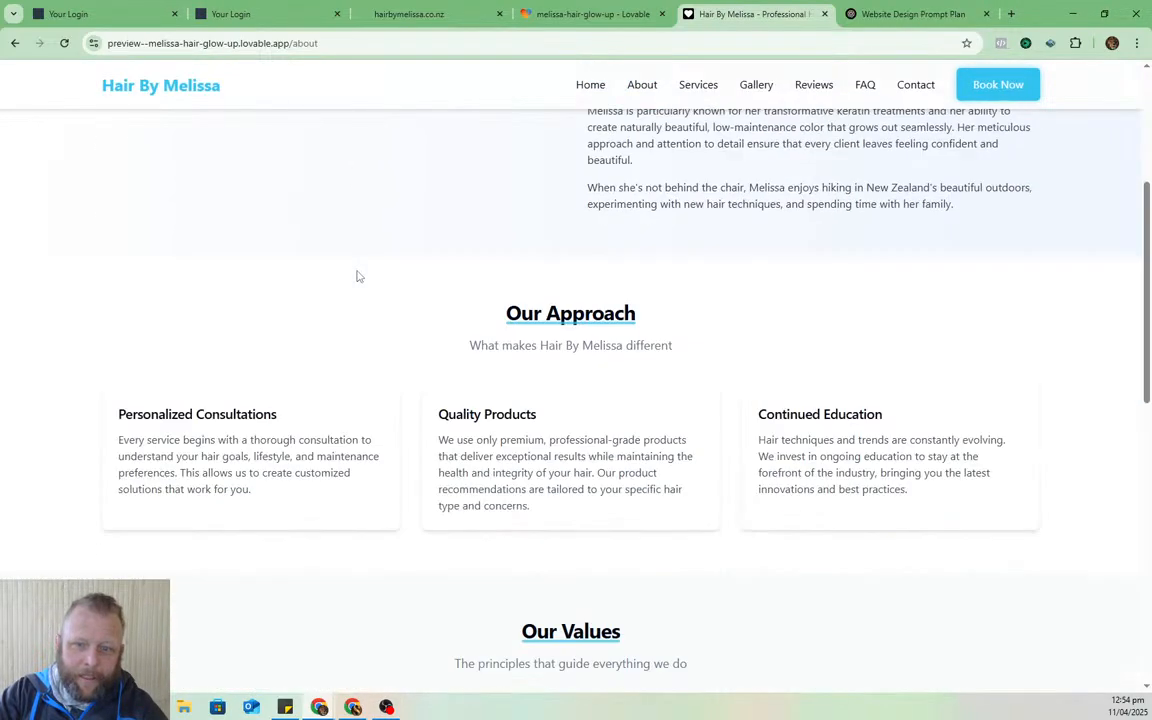
{"action": "scroll", "coordinate": [369, 311], "scroll_direction": "down", "scroll_amount": 3}
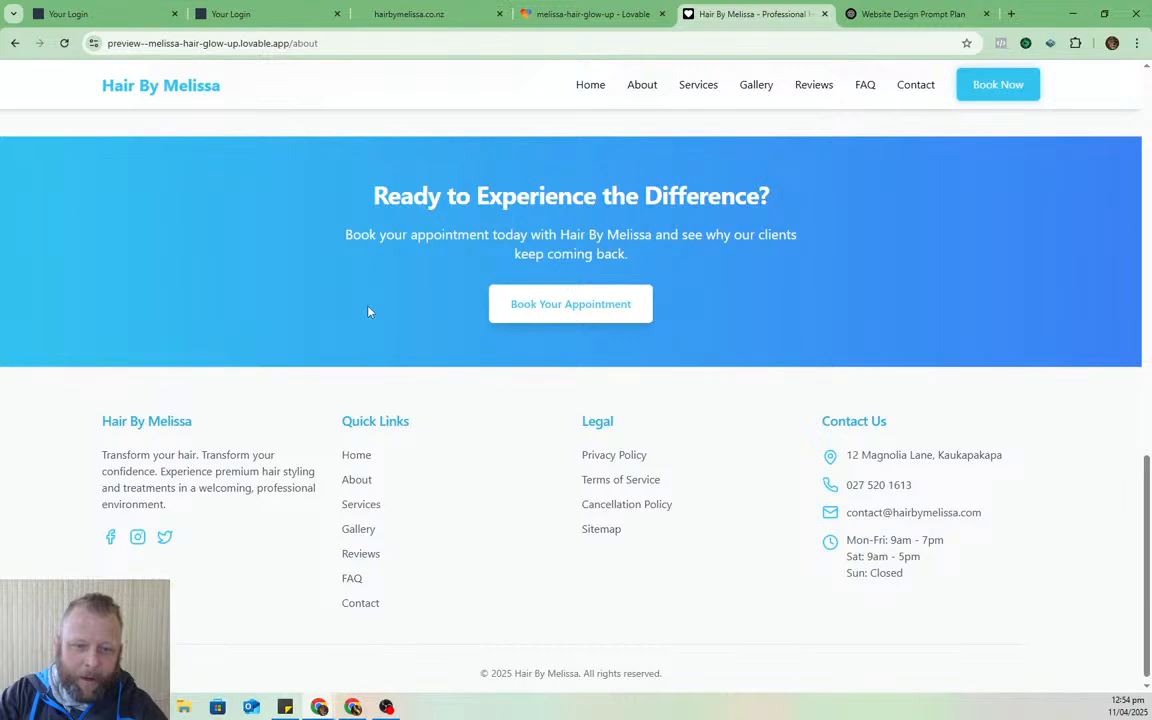
{"action": "scroll", "coordinate": [368, 311], "scroll_direction": "up", "scroll_amount": 10}
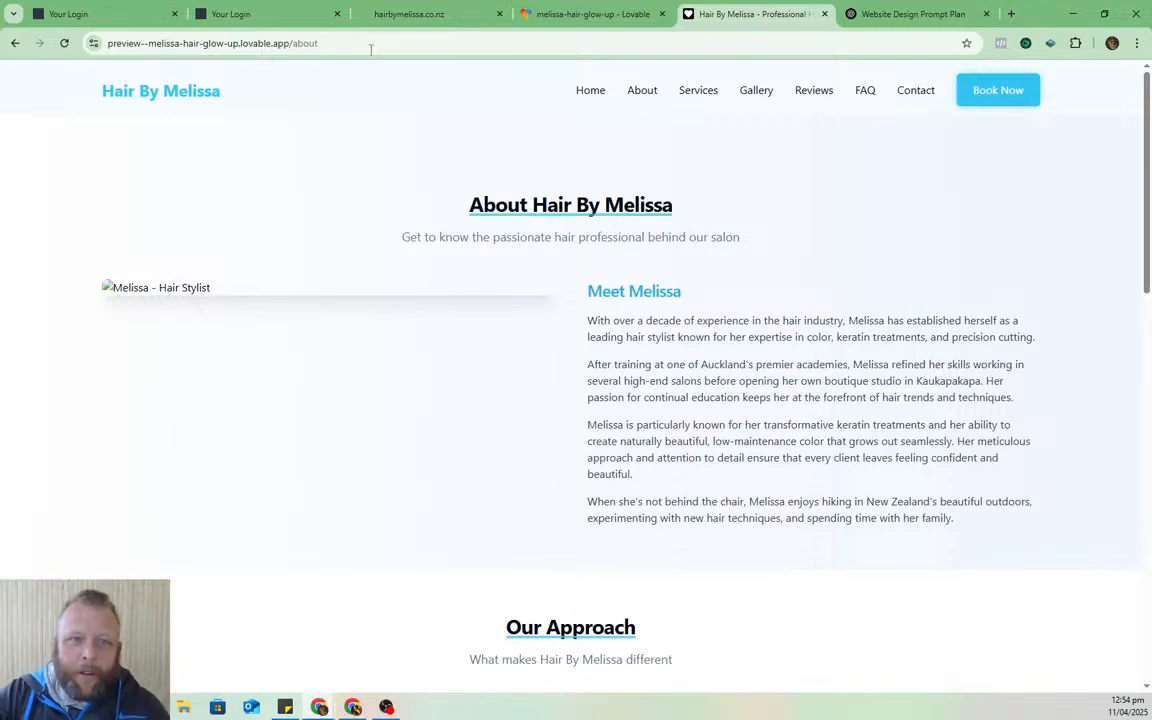
- Return to the hairbymelissa.co.nz domain settings, maximise the Canva design and move the HighLevel image down
{"action": "left_click", "coordinate": [125, 7]}
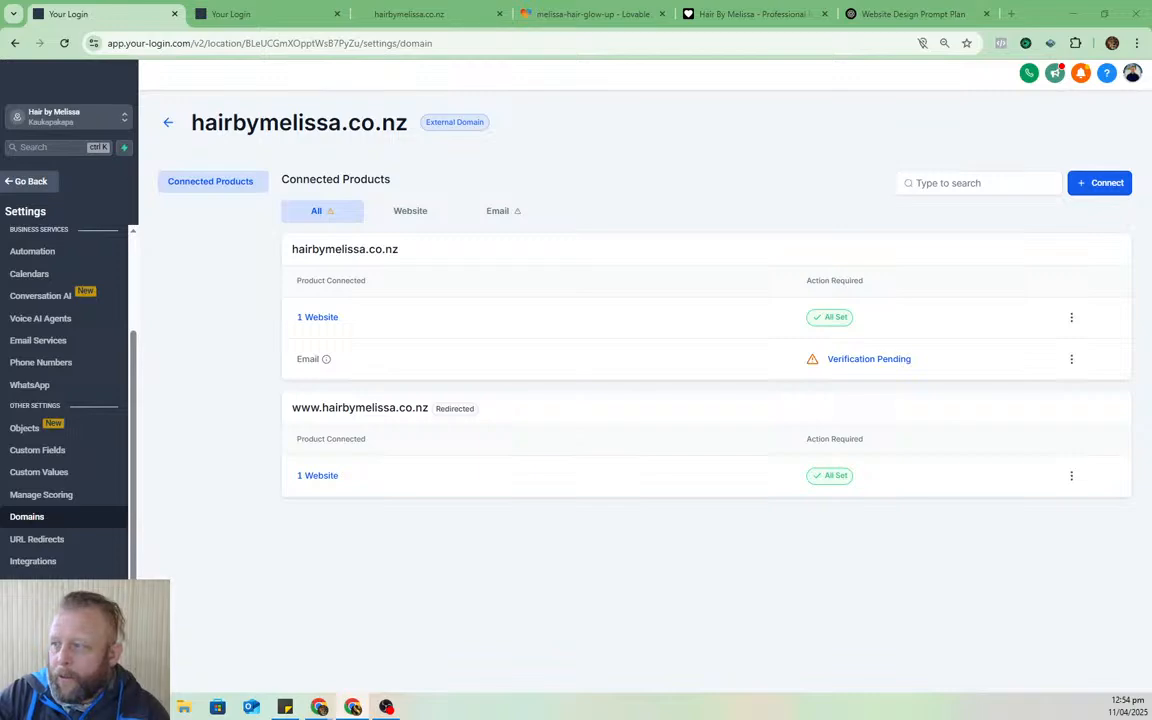
{"action": "left_click_drag", "start_coordinate": [1150, 150], "coordinate": [741, 96]}
{"action": "double_click", "coordinate": [742, 97]}
{"action": "left_click_drag", "start_coordinate": [288, 311], "coordinate": [312, 360]}
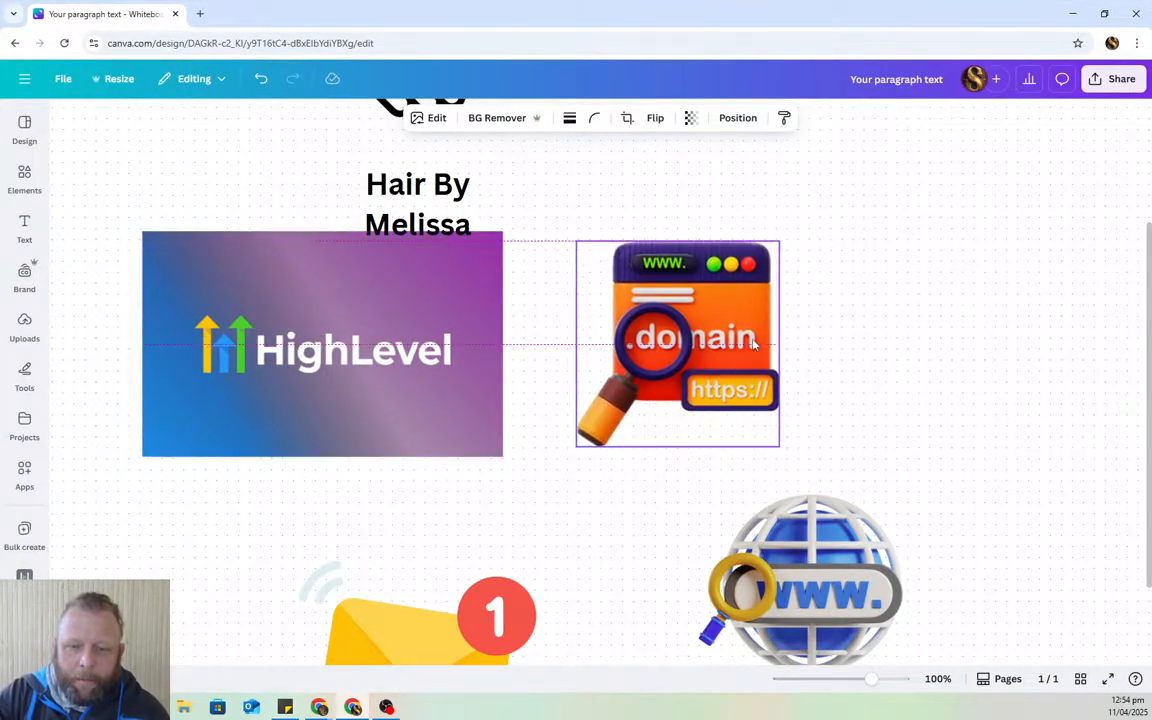
- Pile the domain, globe and envelope graphics together, then hide Canva to show the domain settings
{"action": "left_click_drag", "start_coordinate": [754, 344], "coordinate": [814, 293]}
{"action": "left_click_drag", "start_coordinate": [803, 573], "coordinate": [831, 502]}
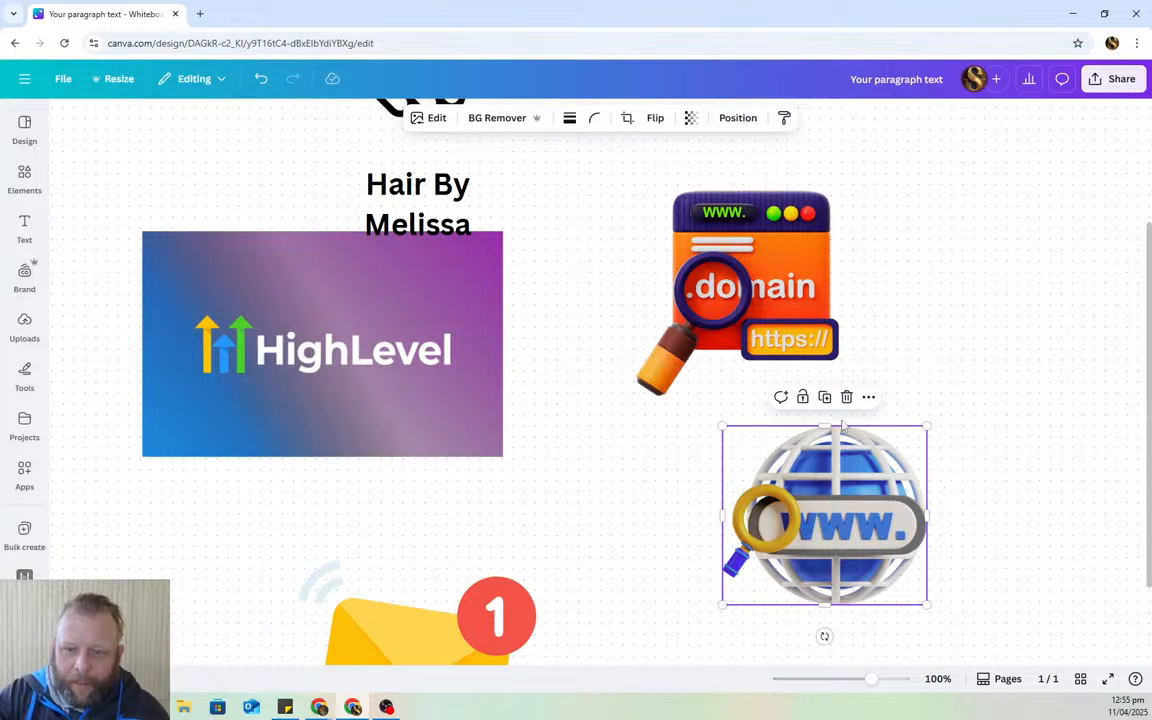
{"action": "mouse_move", "coordinate": [815, 478]}
{"action": "left_mouse_down"}
{"action": "mouse_move", "coordinate": [877, 477]}
{"action": "mouse_move", "coordinate": [774, 485]}
{"action": "mouse_move", "coordinate": [819, 485]}
{"action": "left_mouse_up"}
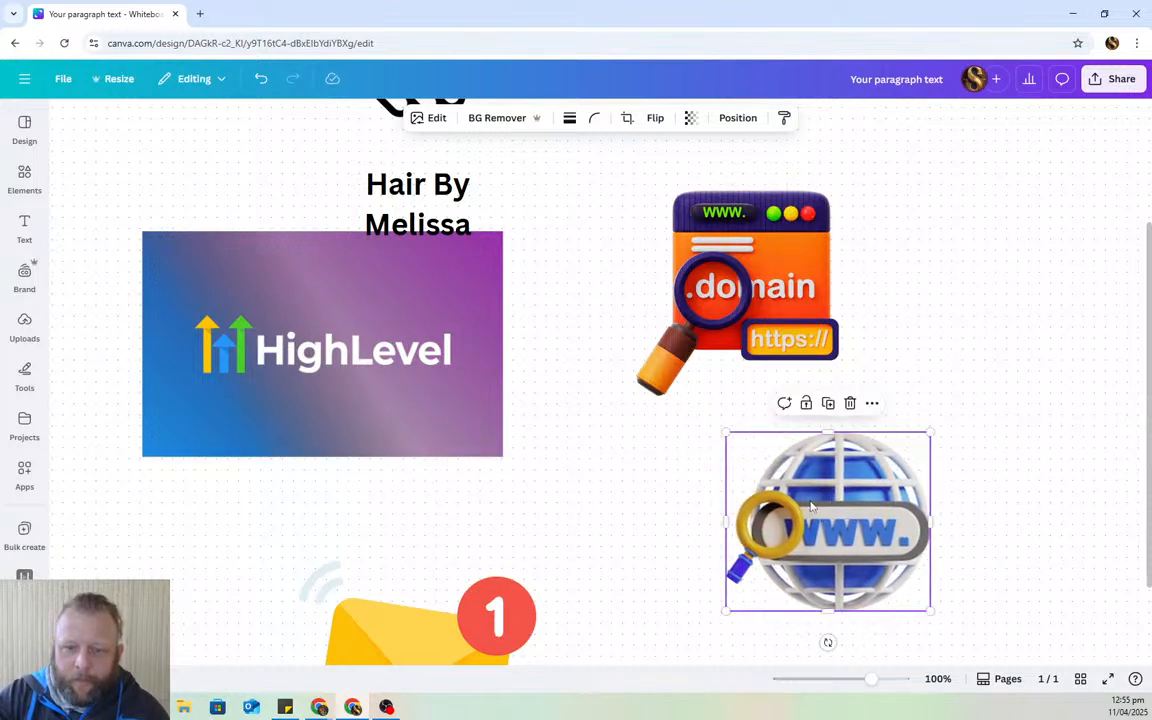
{"action": "left_click_drag", "start_coordinate": [740, 290], "coordinate": [752, 329]}
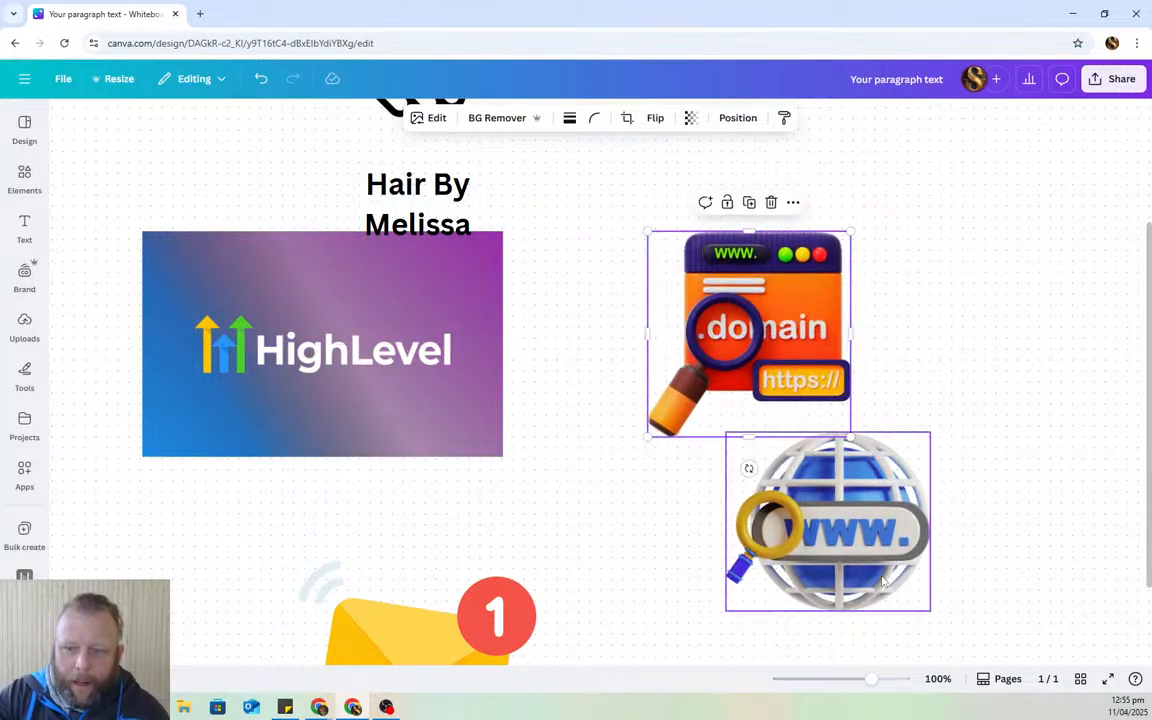
{"action": "left_click_drag", "start_coordinate": [906, 579], "coordinate": [862, 484]}
{"action": "left_click_drag", "start_coordinate": [404, 562], "coordinate": [667, 403]}
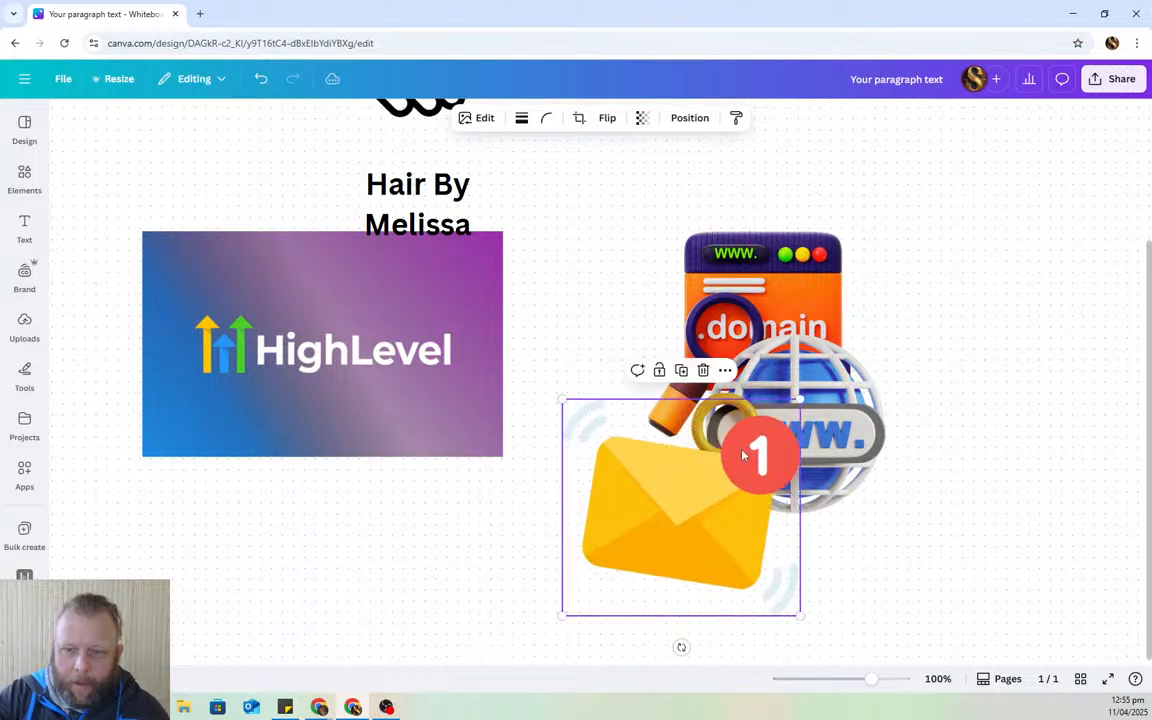
{"action": "double_click", "coordinate": [896, 14]}
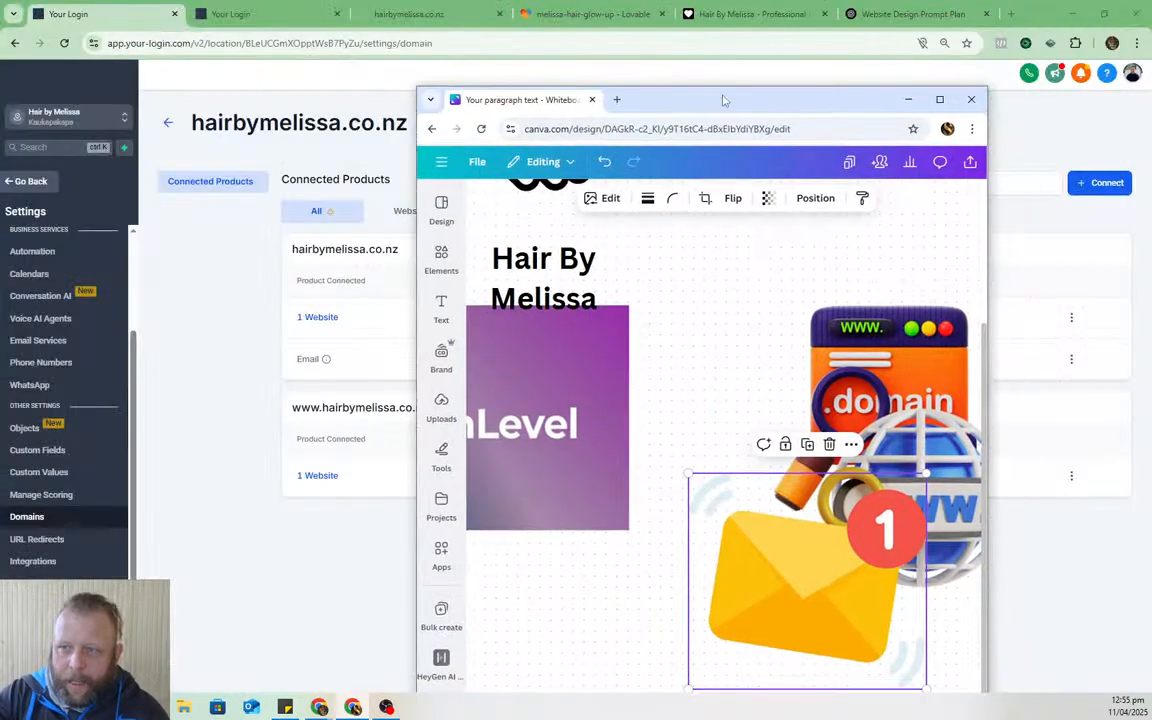
{"action": "left_click", "coordinate": [906, 100]}
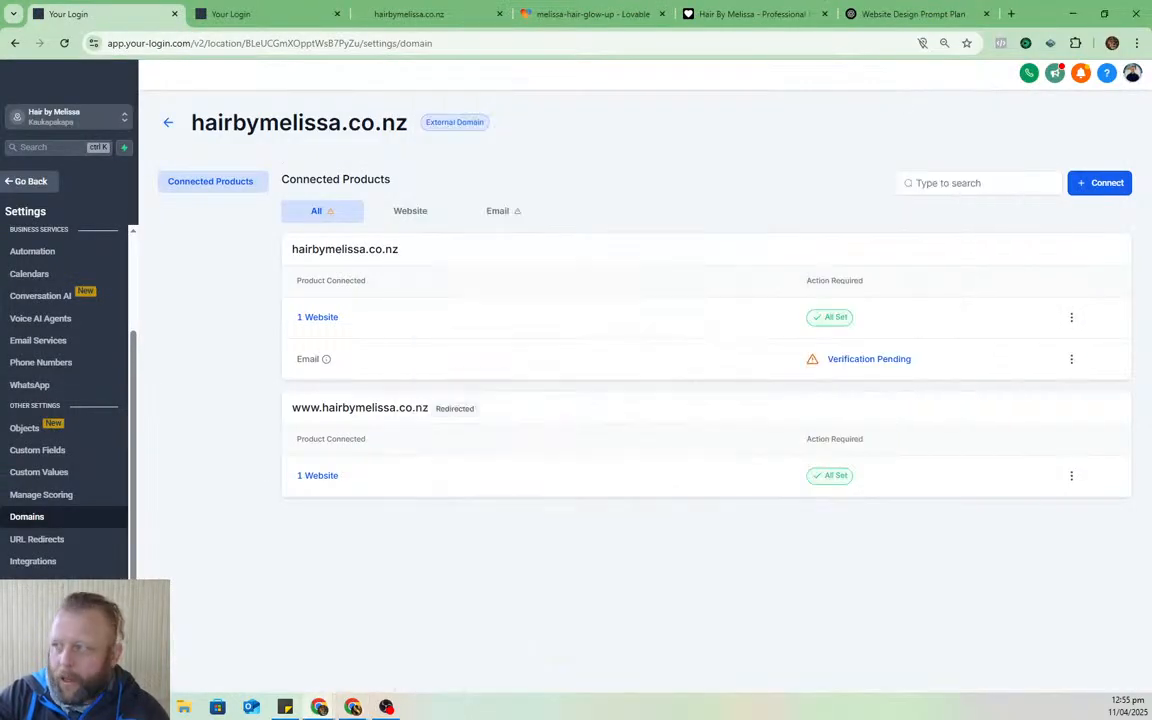